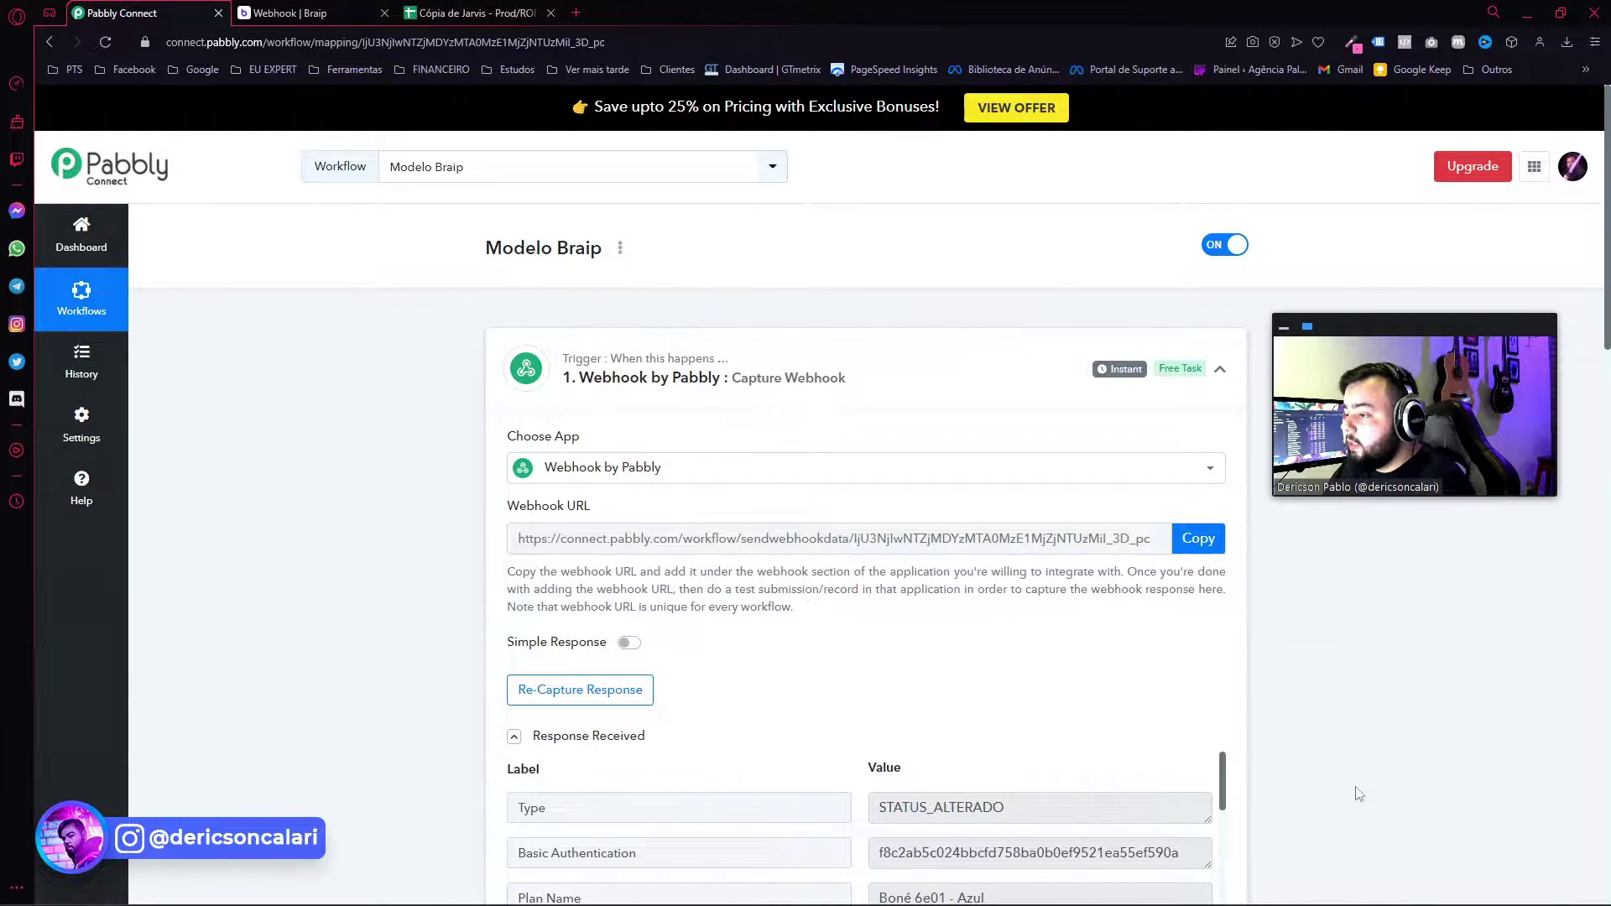
Copy the webhook URL from the Modelo Braip workflow's Webhook by Pabbly trigger.
{"action": "scroll", "coordinate": [585, 473], "scroll_direction": "down", "scroll_amount": 1}
{"action": "left_click_drag", "start_coordinate": [567, 481], "coordinate": [1162, 483]}
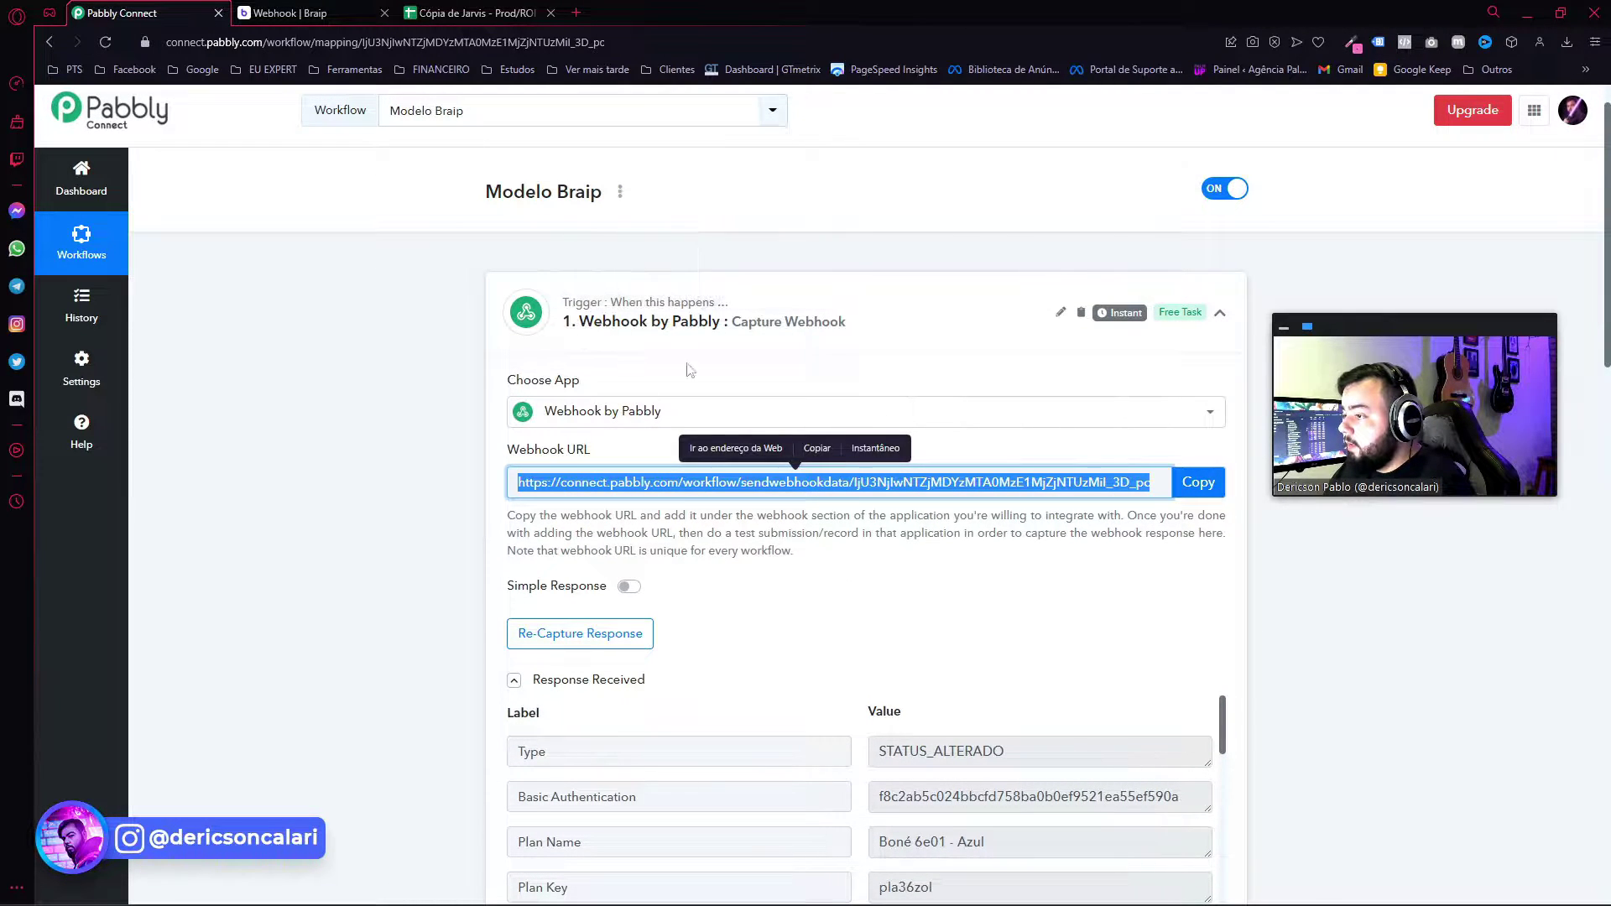
{"action": "left_click", "coordinate": [1200, 496]}
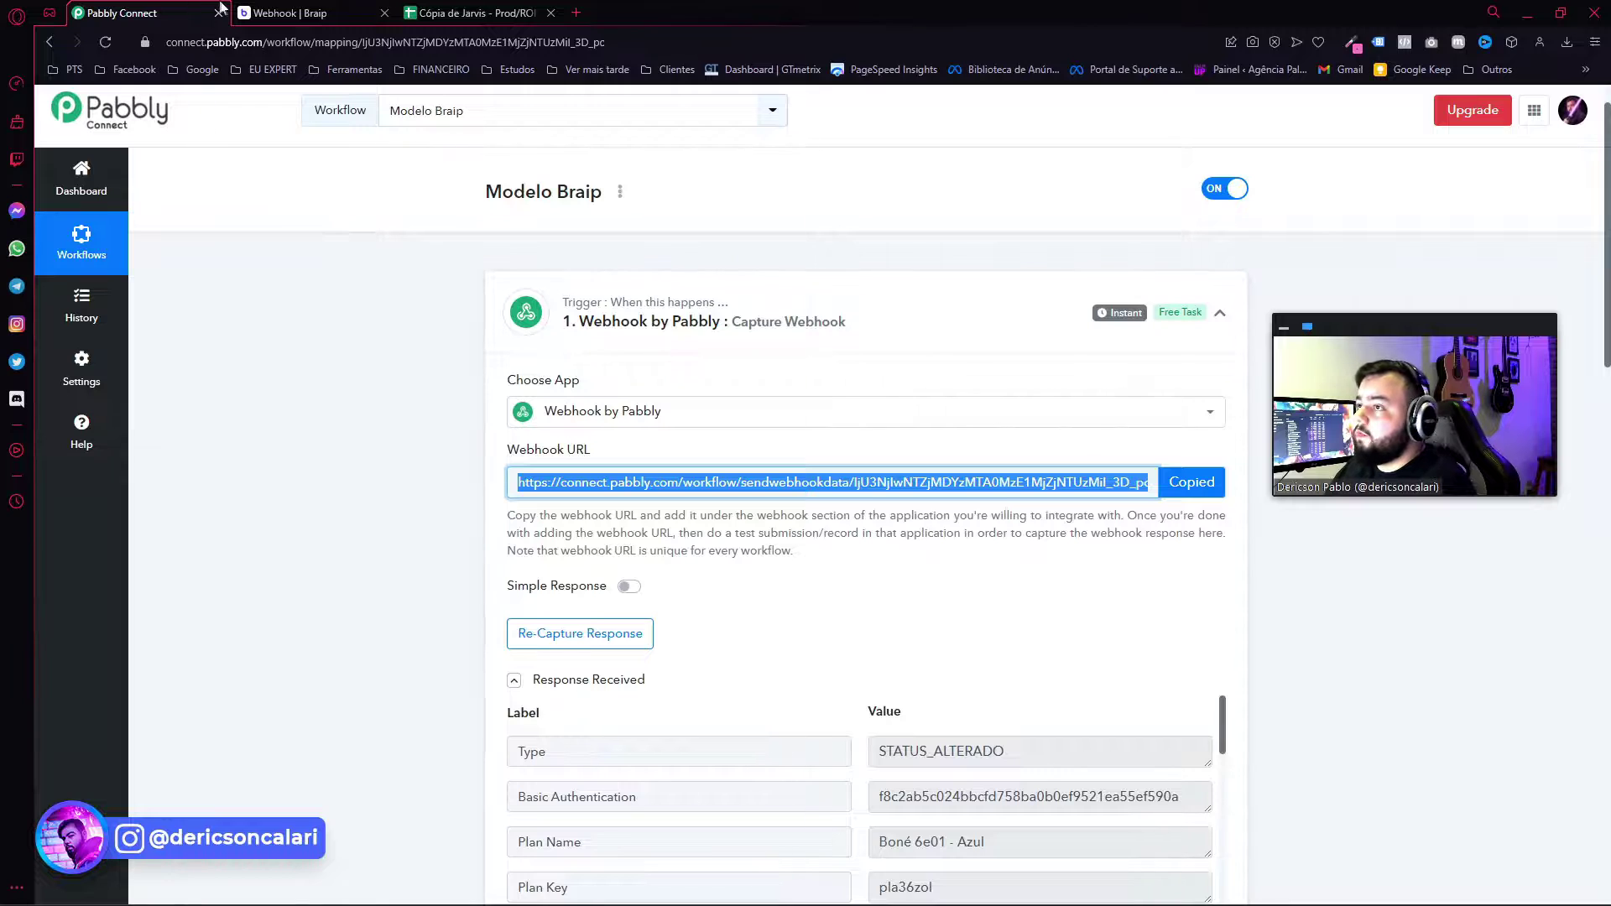
Switch to Braip's Postback page and start a new configuration with the copied webhook URL as the Url de retorno.
{"action": "left_click", "coordinate": [270, 10]}
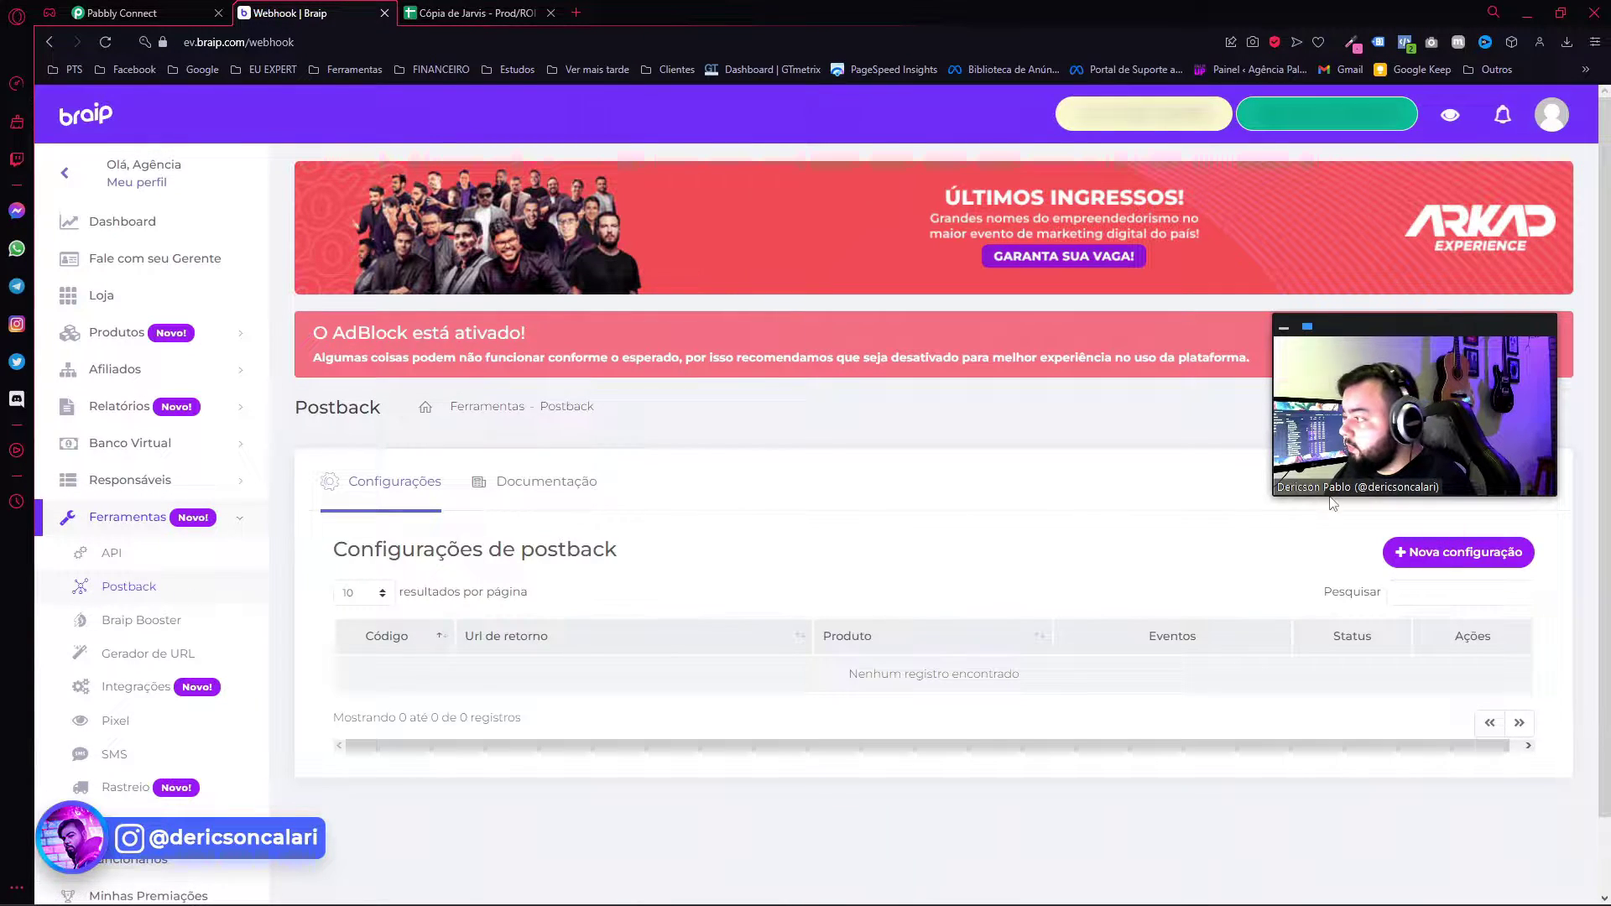
{"action": "left_click_drag", "start_coordinate": [375, 550], "coordinate": [668, 569]}
{"action": "left_click", "coordinate": [903, 551]}
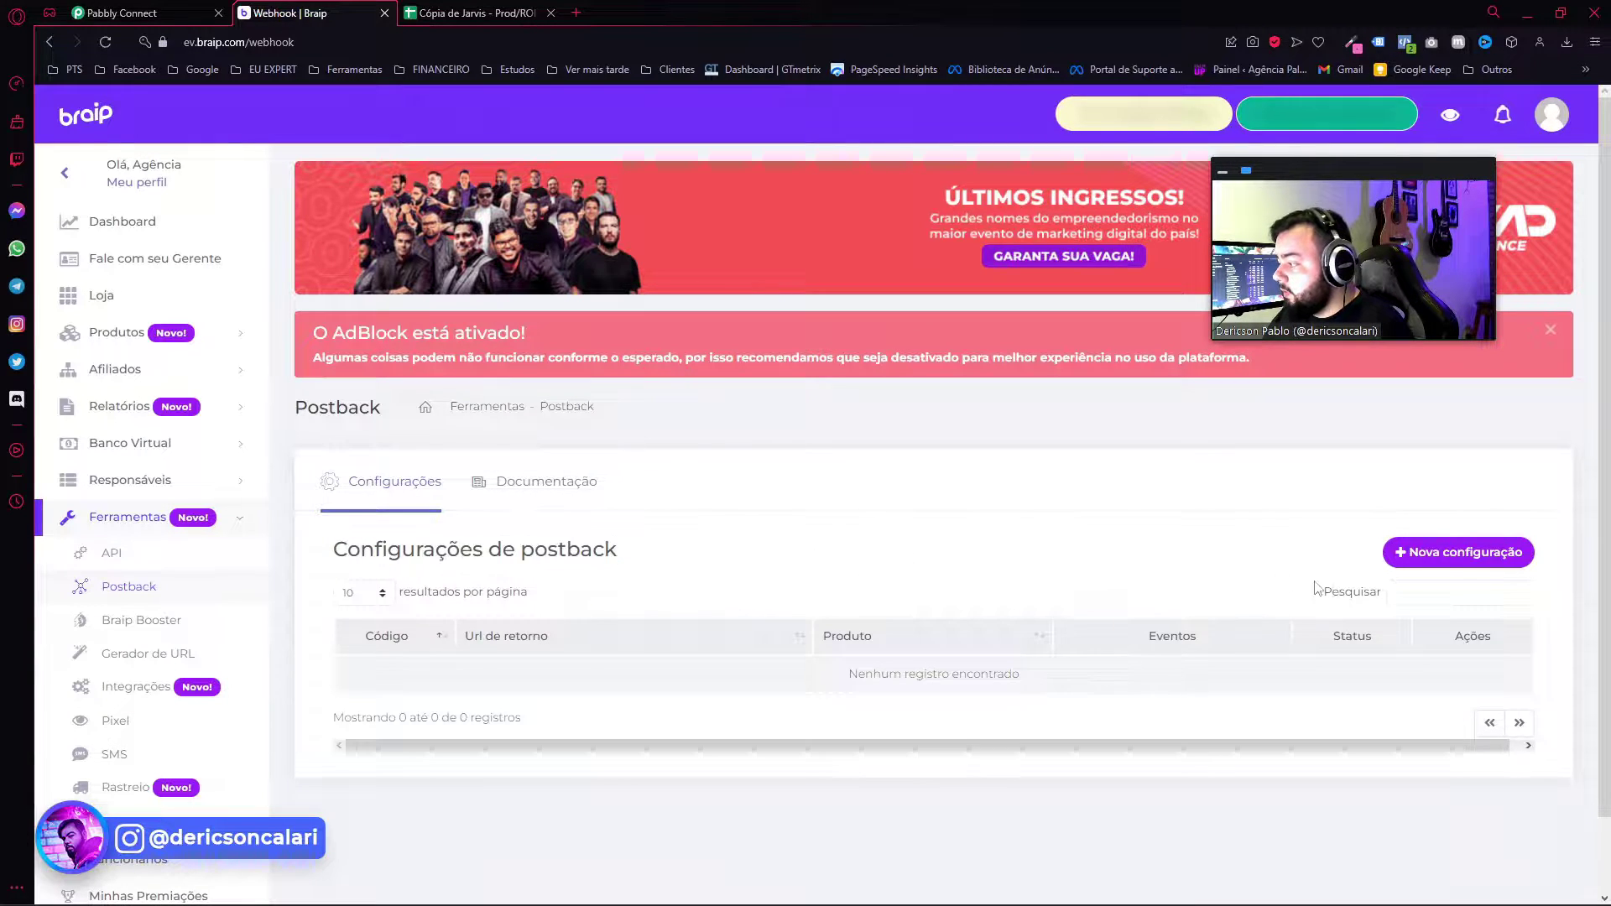
{"action": "left_click", "coordinate": [1458, 552]}
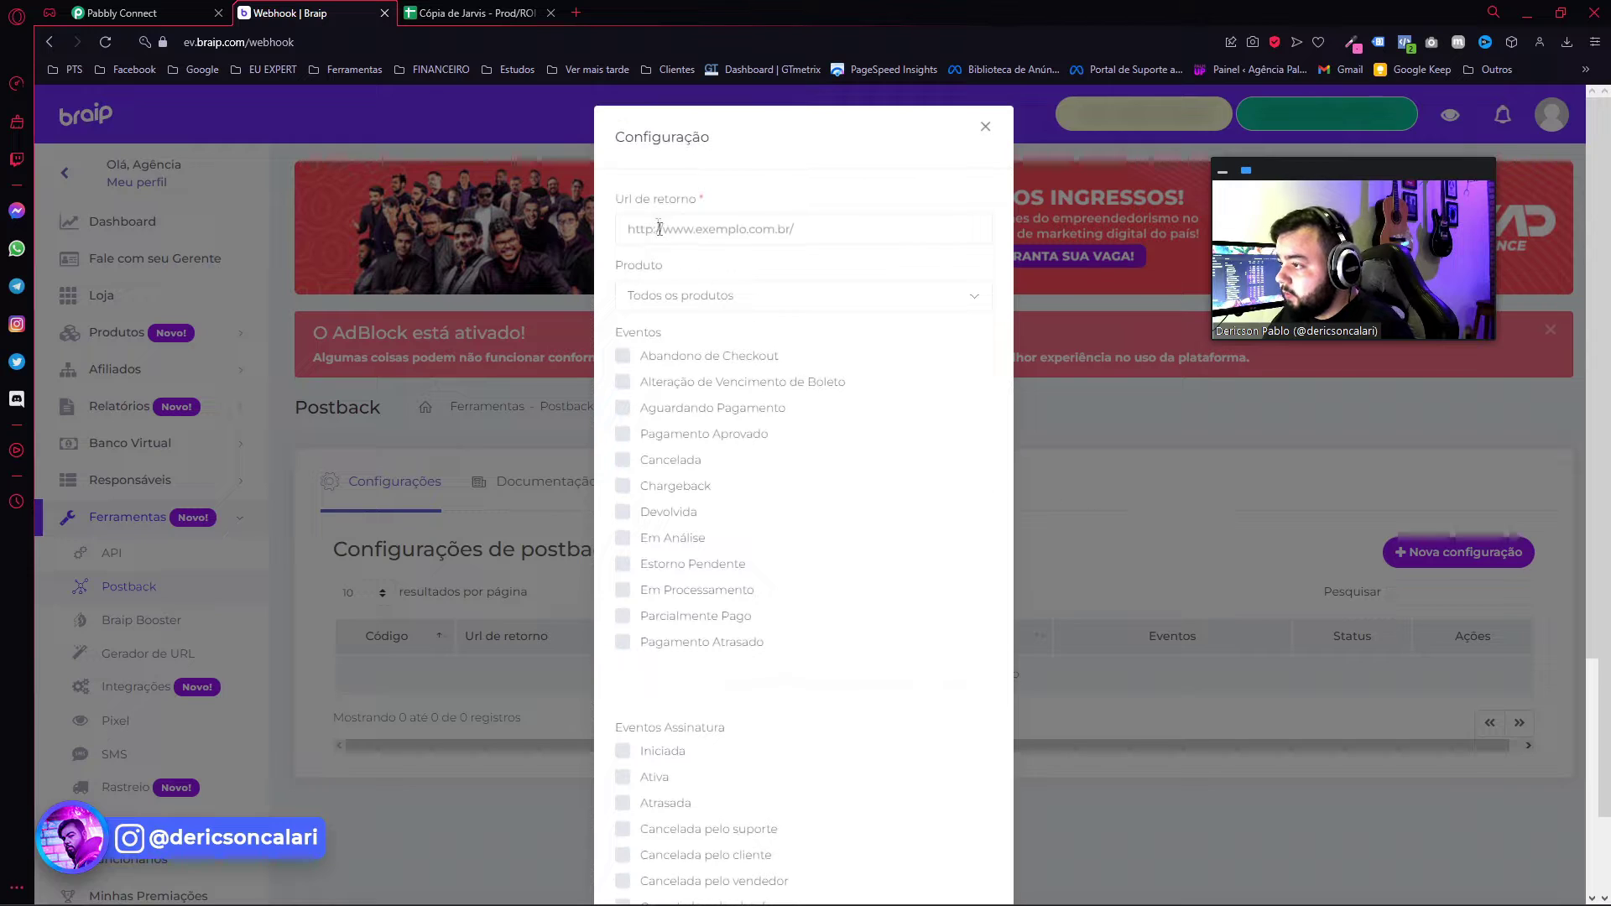
{"action": "left_click", "coordinate": [636, 210]}
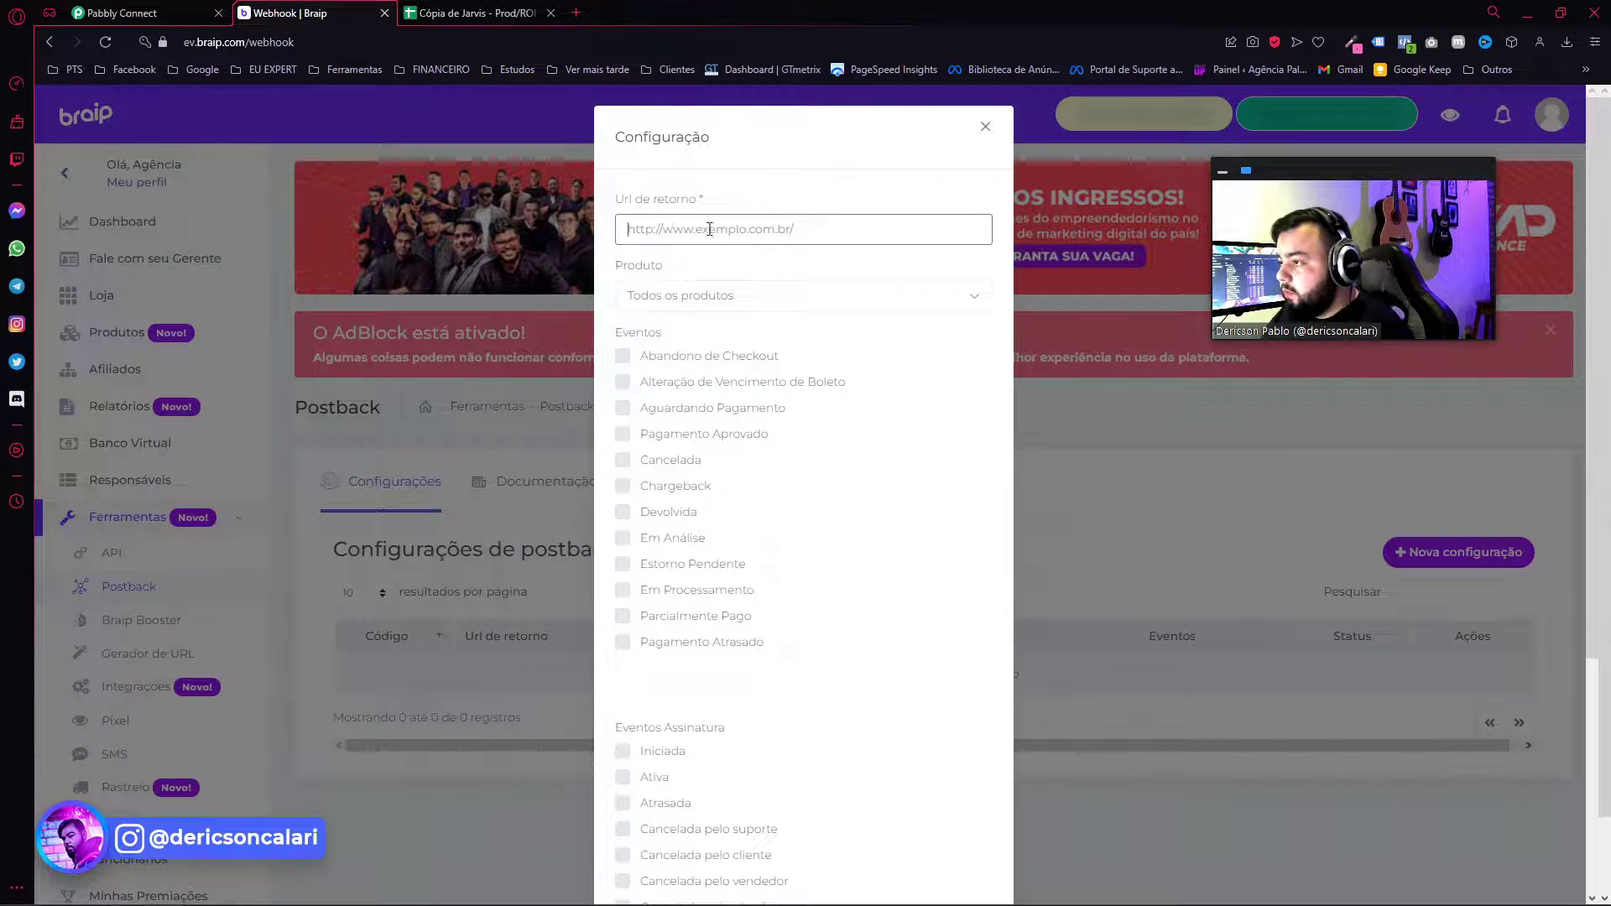
{"action": "key", "text": "ctrl+v"}
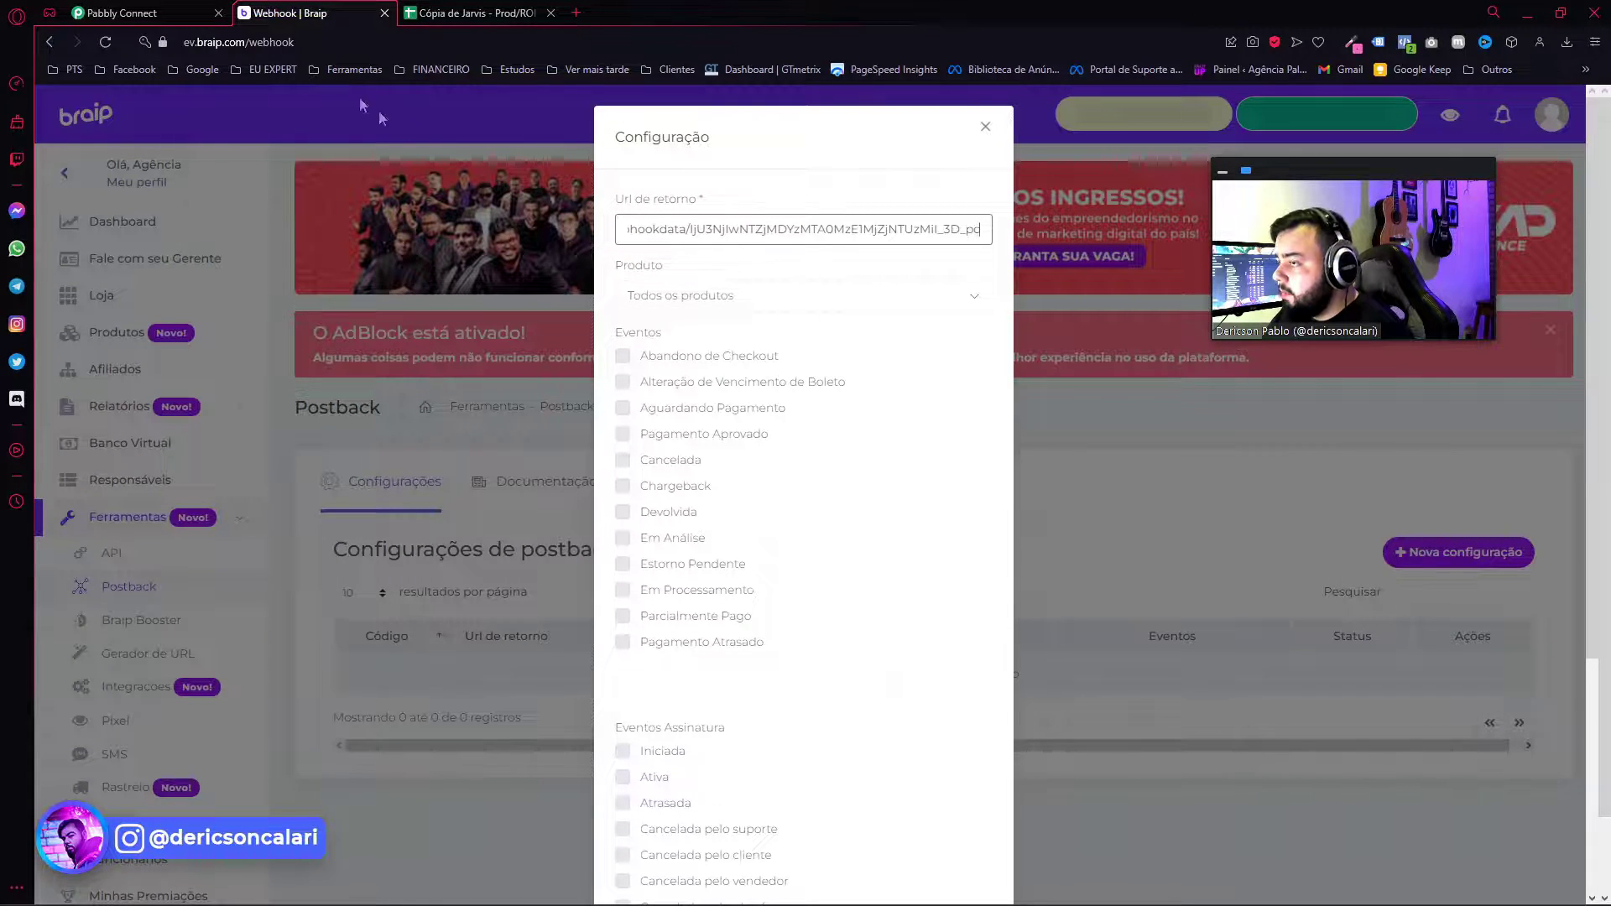
Enable the Pagamento Aprovado and Devolvida events for the postback and save the configuration.
{"action": "left_click_drag", "start_coordinate": [606, 268], "coordinate": [660, 267]}
{"action": "left_click", "coordinate": [688, 267]}
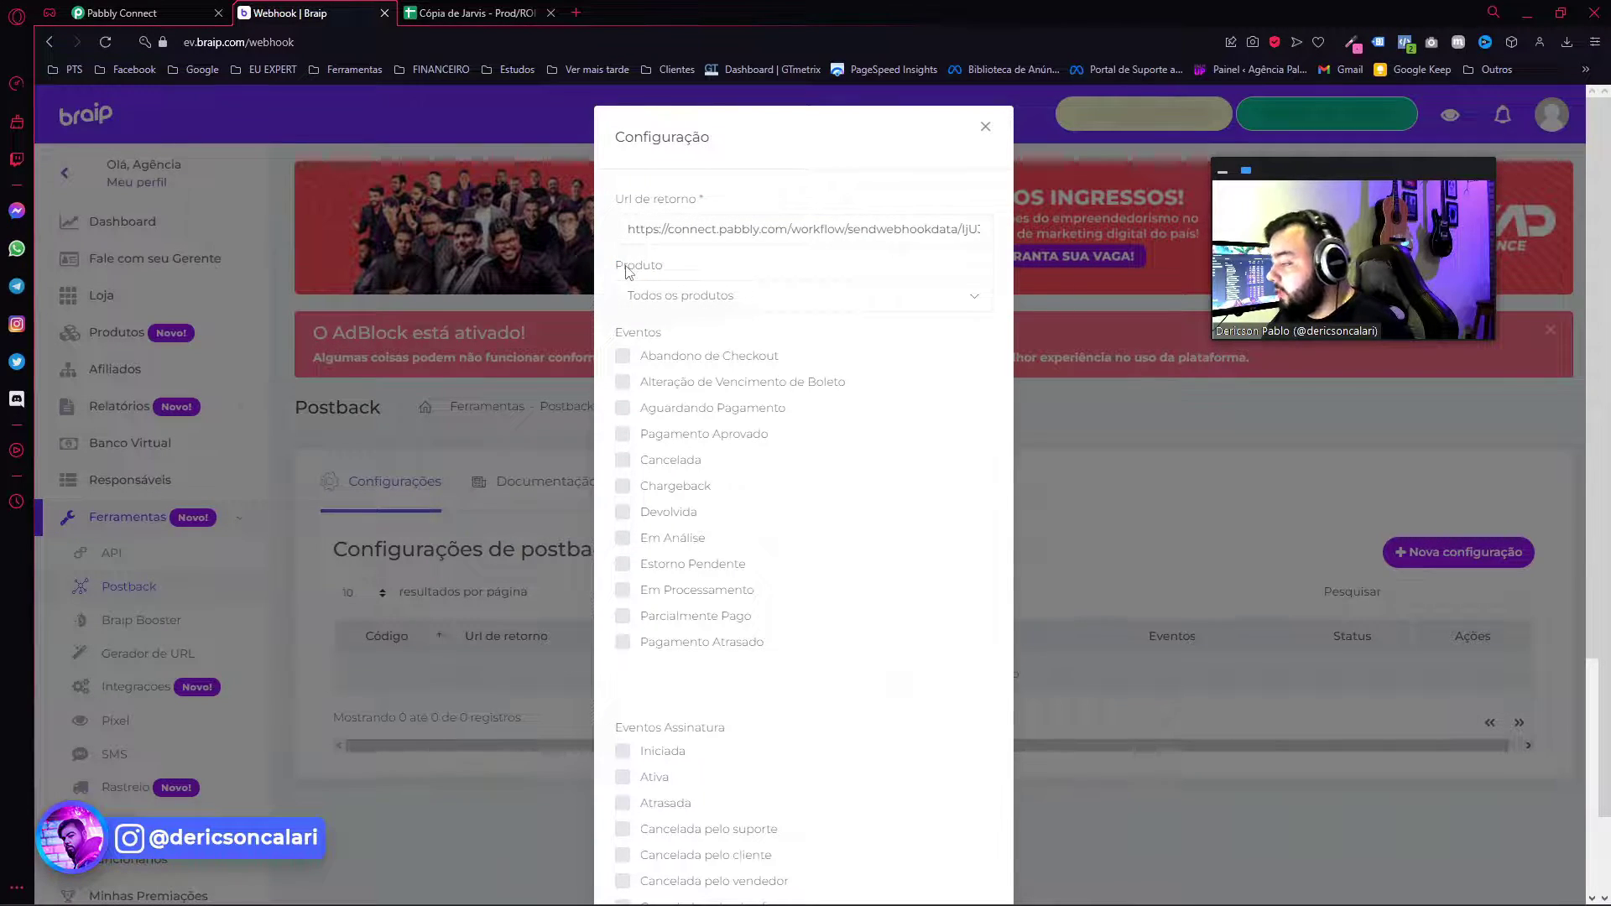
{"action": "left_click", "coordinate": [621, 434]}
{"action": "left_click_drag", "start_coordinate": [615, 336], "coordinate": [663, 336]}
{"action": "left_click", "coordinate": [676, 337]}
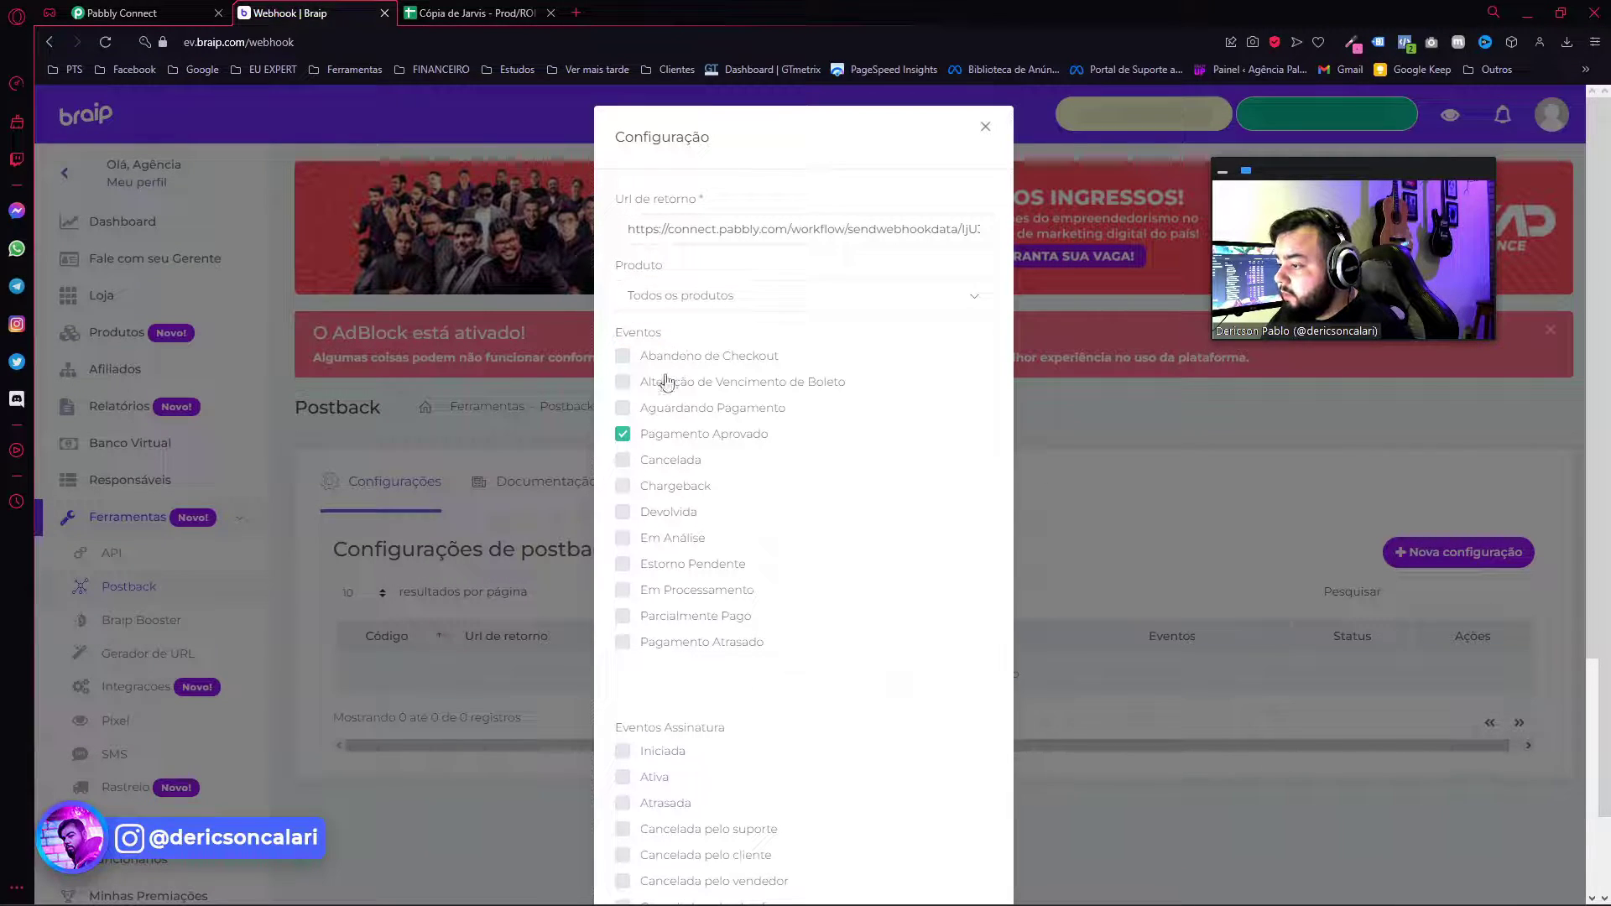
{"action": "left_click", "coordinate": [622, 512]}
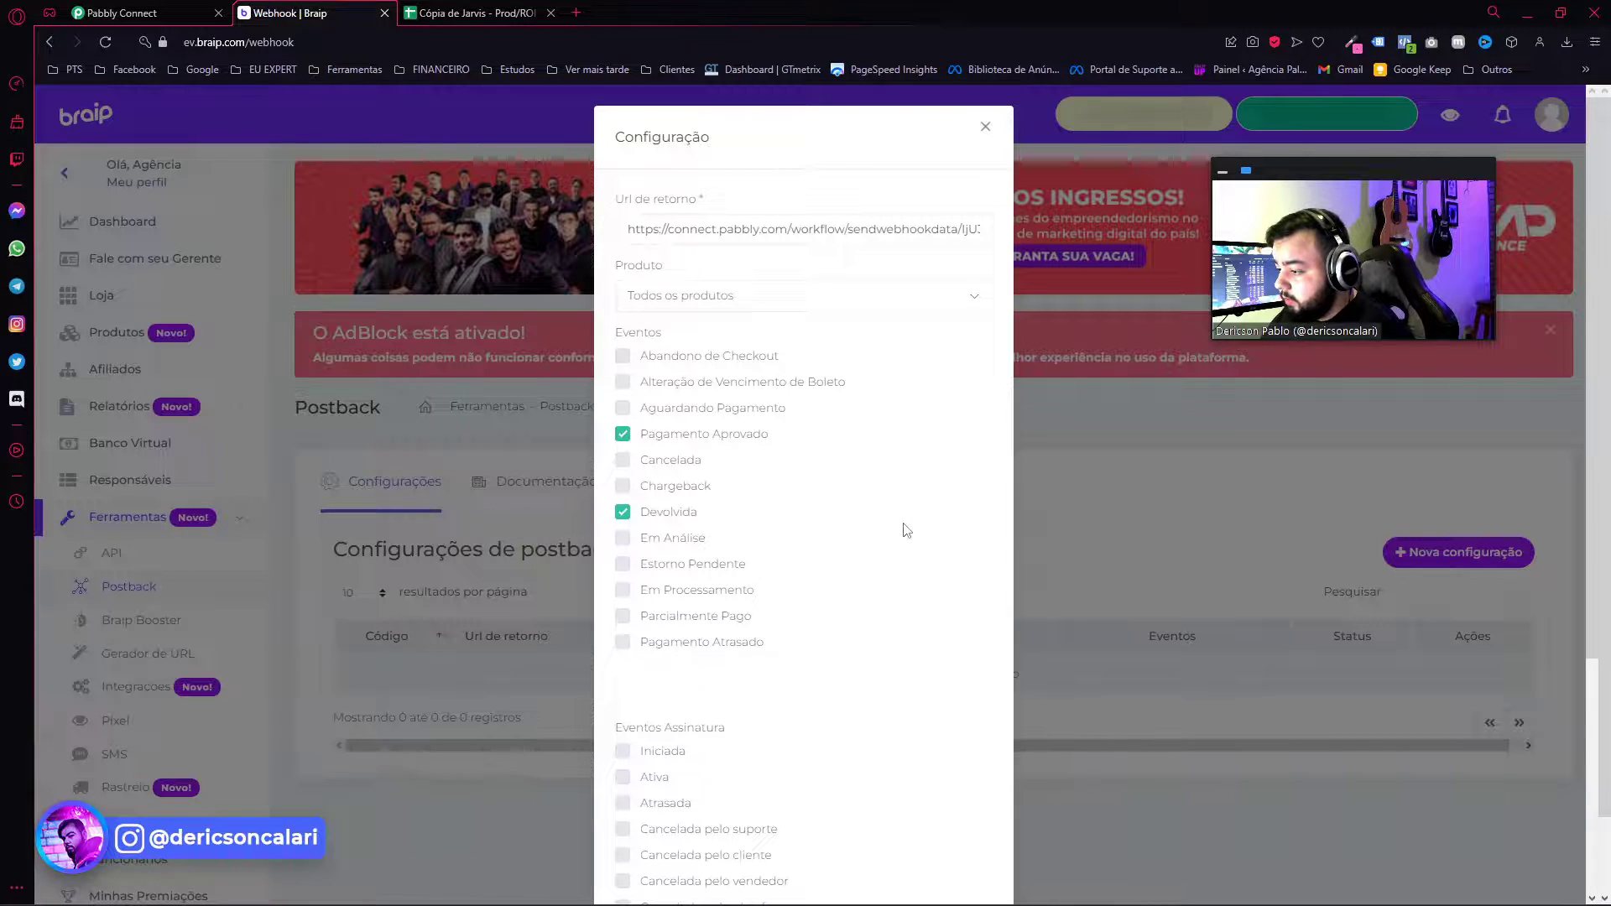
{"action": "scroll", "coordinate": [738, 529], "scroll_direction": "down", "scroll_amount": 5}
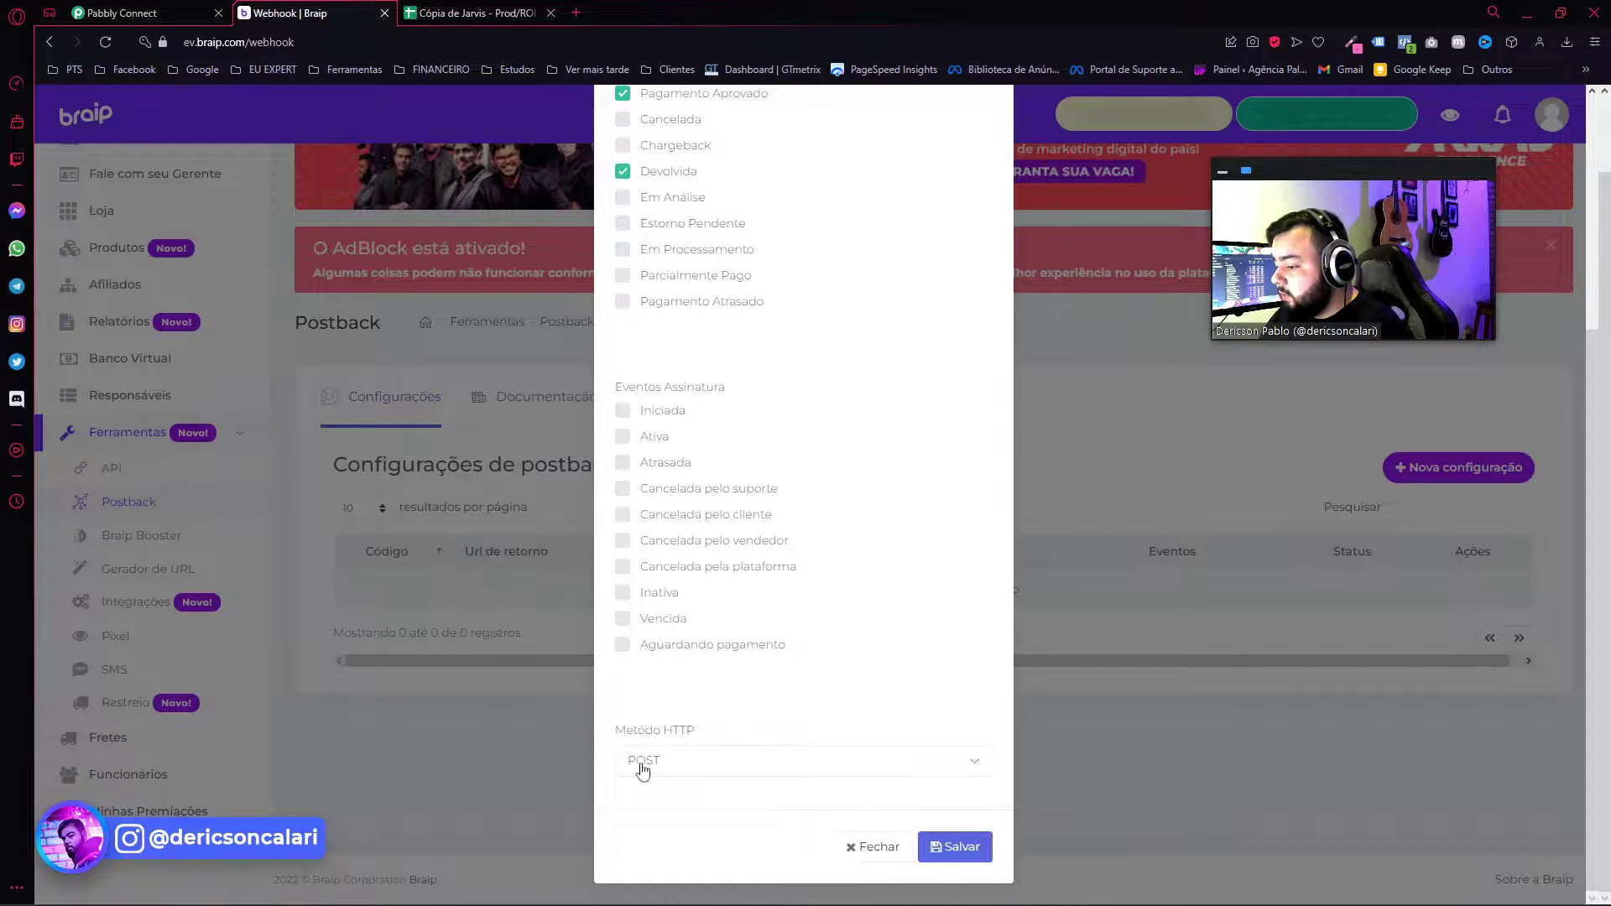
{"action": "left_click", "coordinate": [946, 849]}
{"action": "left_click", "coordinate": [812, 569]}
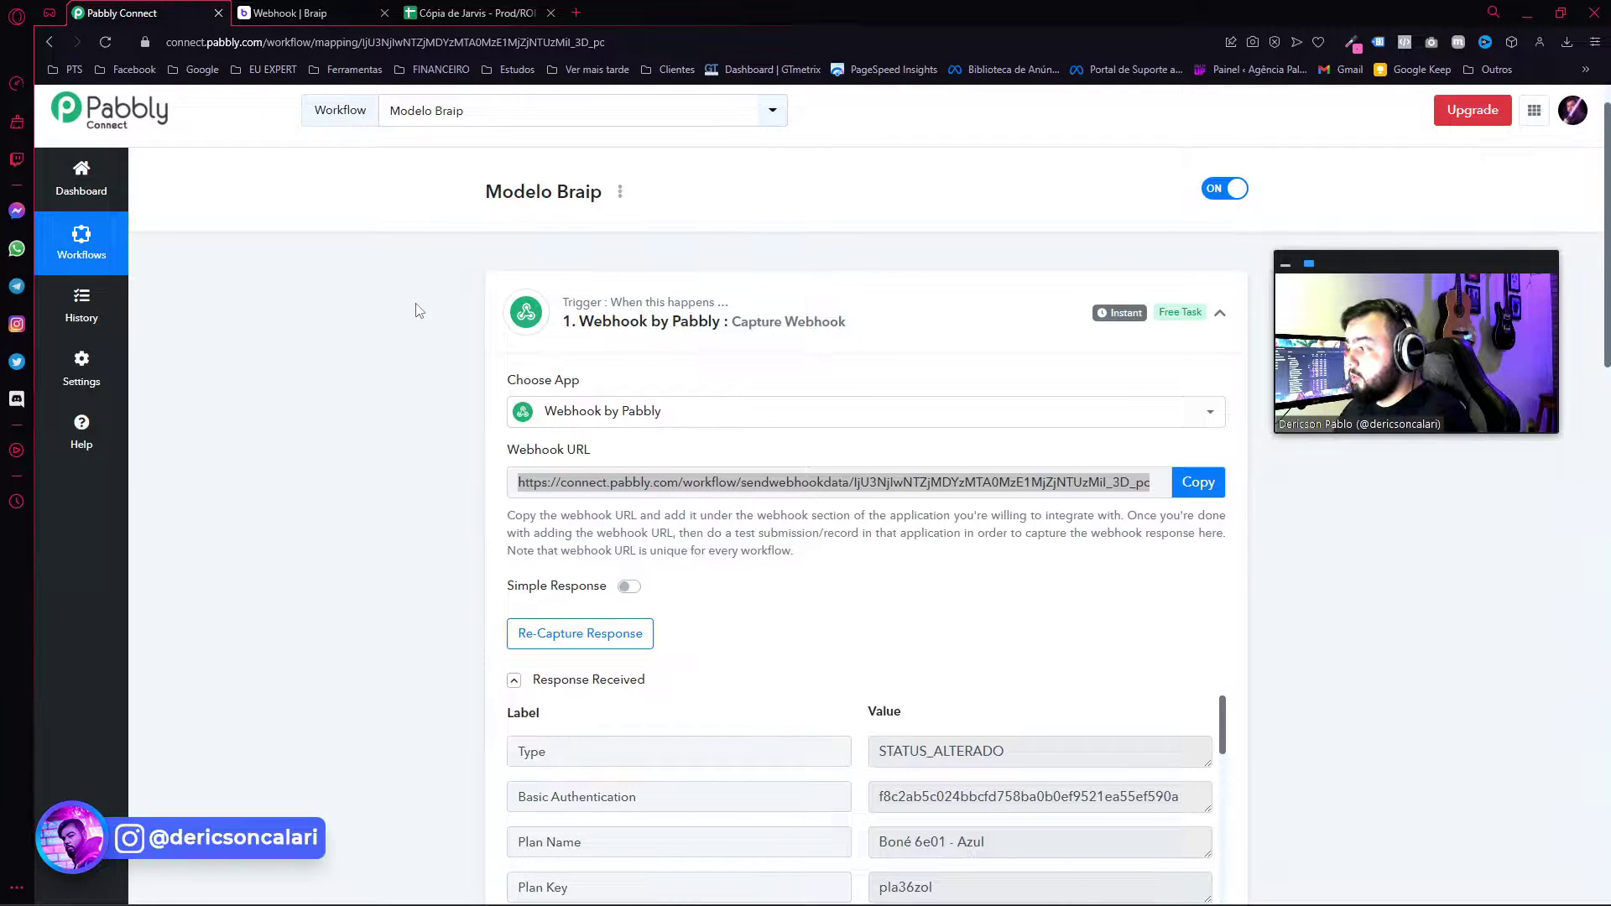
Switch to Pabbly Connect and examine the full list of products in the captured response's Trans Items field.
{"action": "scroll", "coordinate": [418, 311], "scroll_direction": "down", "scroll_amount": 1}
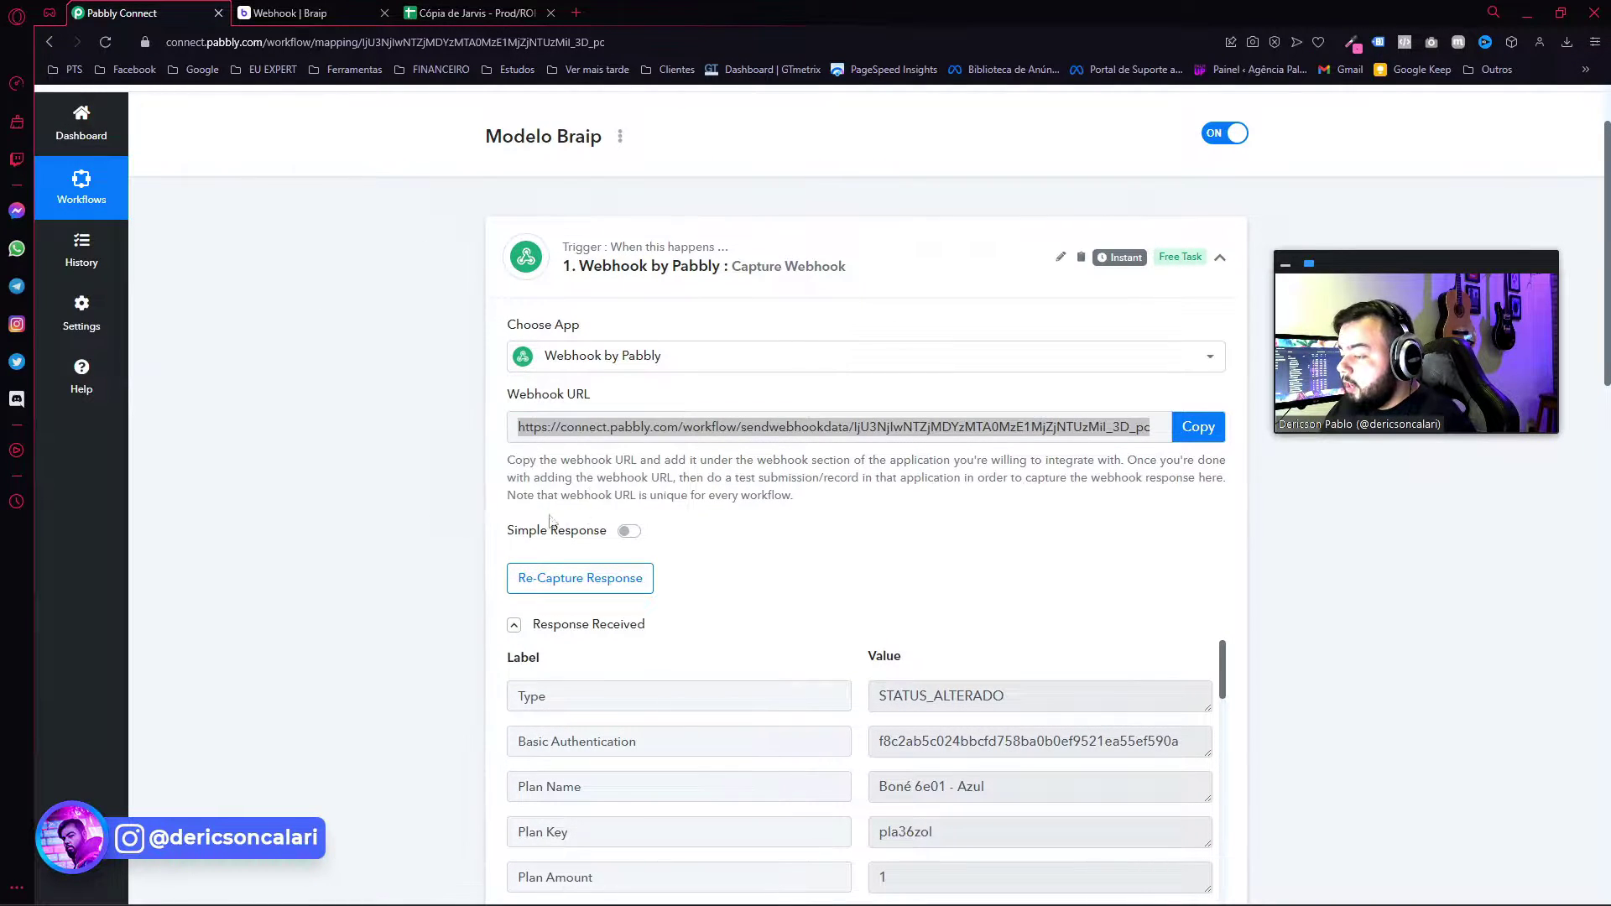
{"action": "mouse_move", "coordinate": [568, 545]}
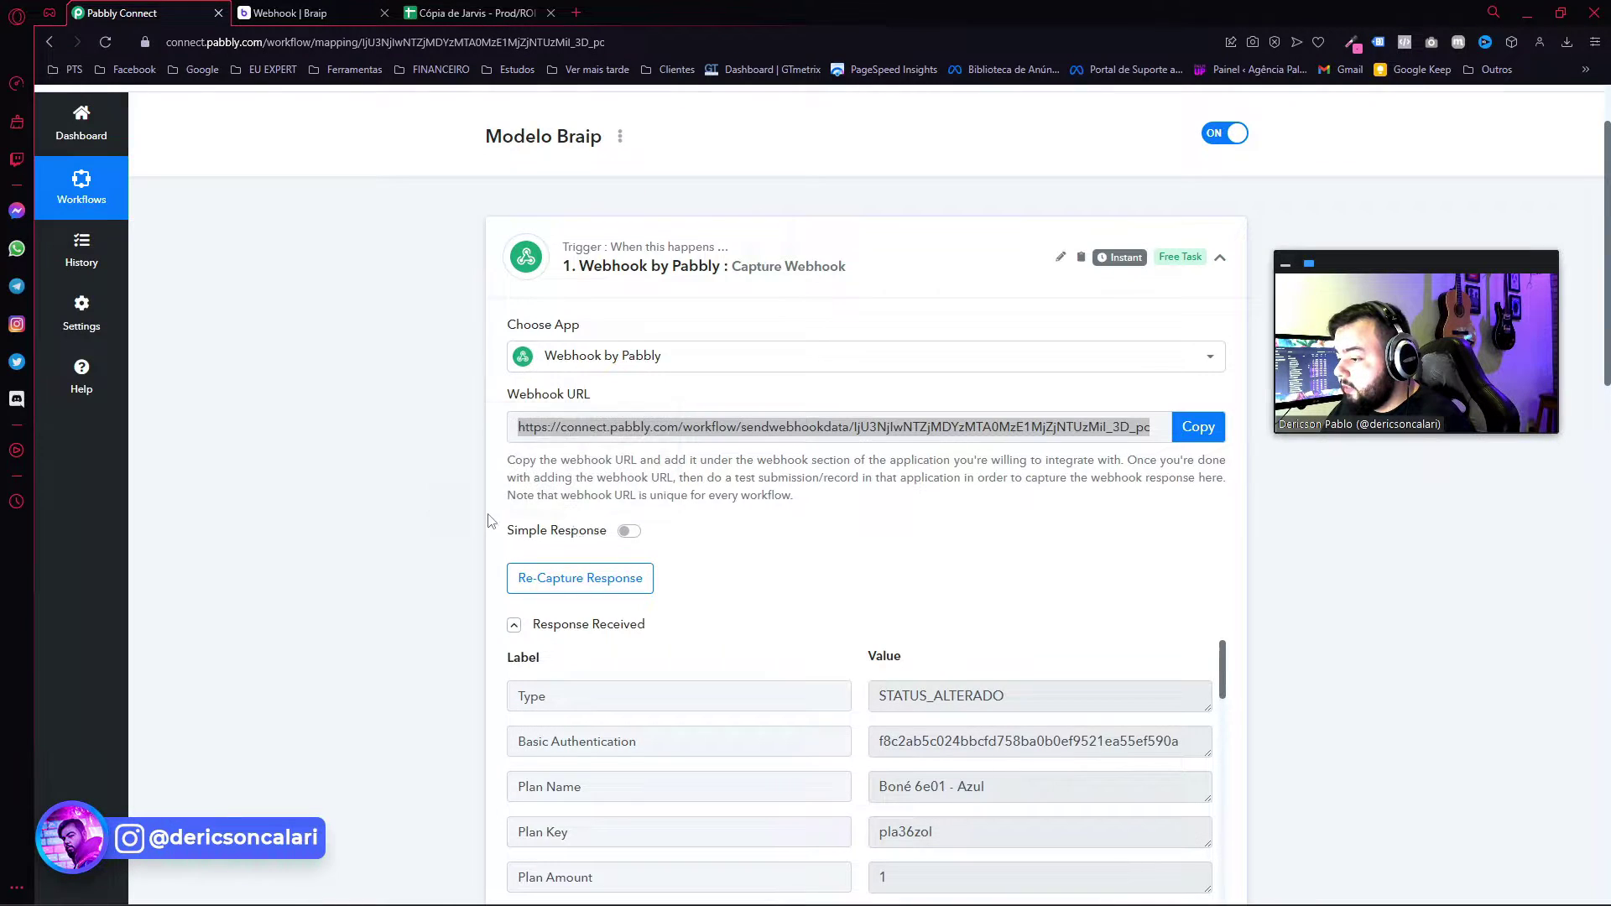
{"action": "scroll", "coordinate": [491, 521], "scroll_direction": "down", "scroll_amount": 5}
{"action": "scroll", "coordinate": [1221, 288], "scroll_direction": "down", "scroll_amount": 1}
{"action": "left_click_drag", "start_coordinate": [1223, 289], "coordinate": [1242, 638]}
{"action": "left_click_drag", "start_coordinate": [603, 545], "coordinate": [502, 552]}
{"action": "left_click_drag", "start_coordinate": [1205, 553], "coordinate": [1205, 663]}
{"action": "scroll", "coordinate": [1053, 596], "scroll_direction": "down", "scroll_amount": 1}
{"action": "scroll", "coordinate": [1053, 597], "scroll_direction": "down", "scroll_amount": 5}
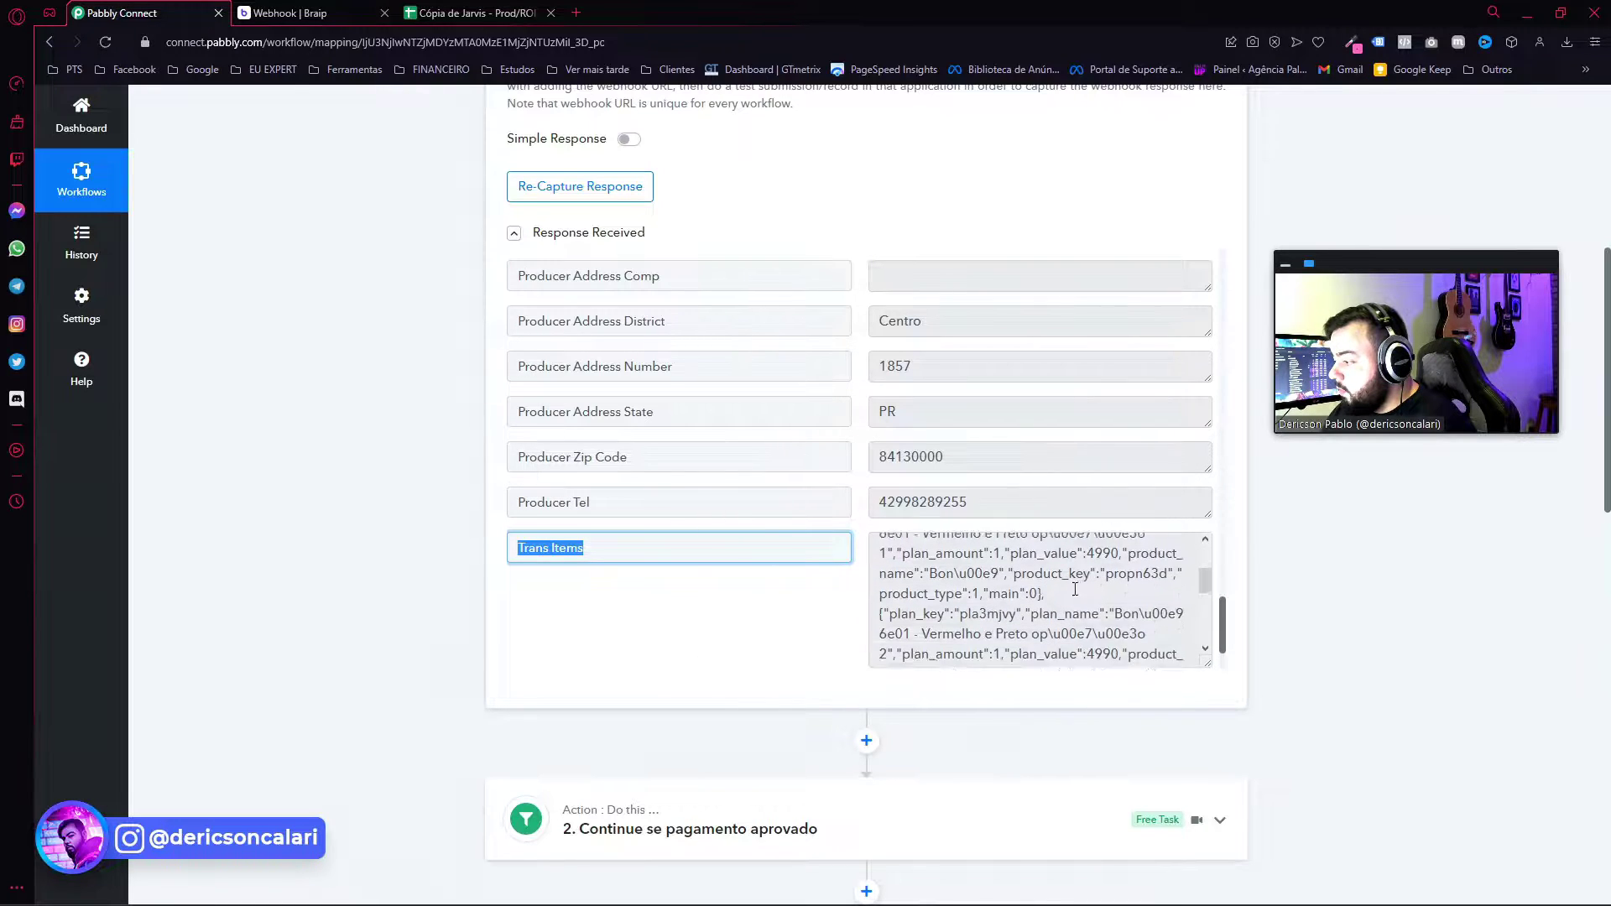
{"action": "scroll", "coordinate": [1110, 588], "scroll_direction": "up", "scroll_amount": 3}
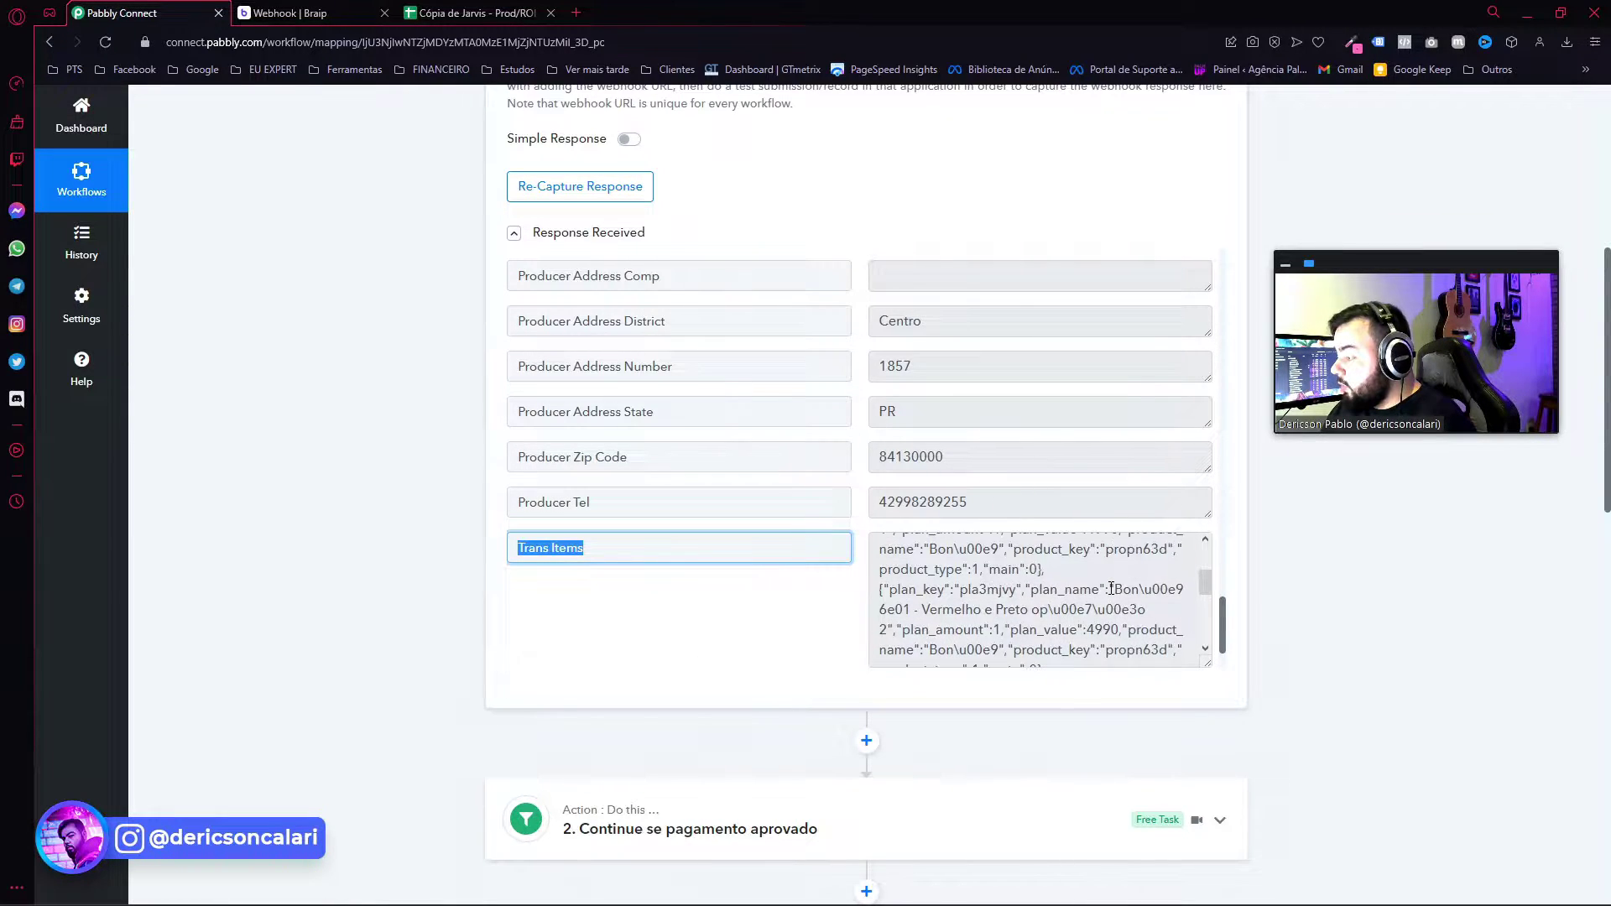
{"action": "scroll", "coordinate": [1125, 586], "scroll_direction": "down", "scroll_amount": 6}
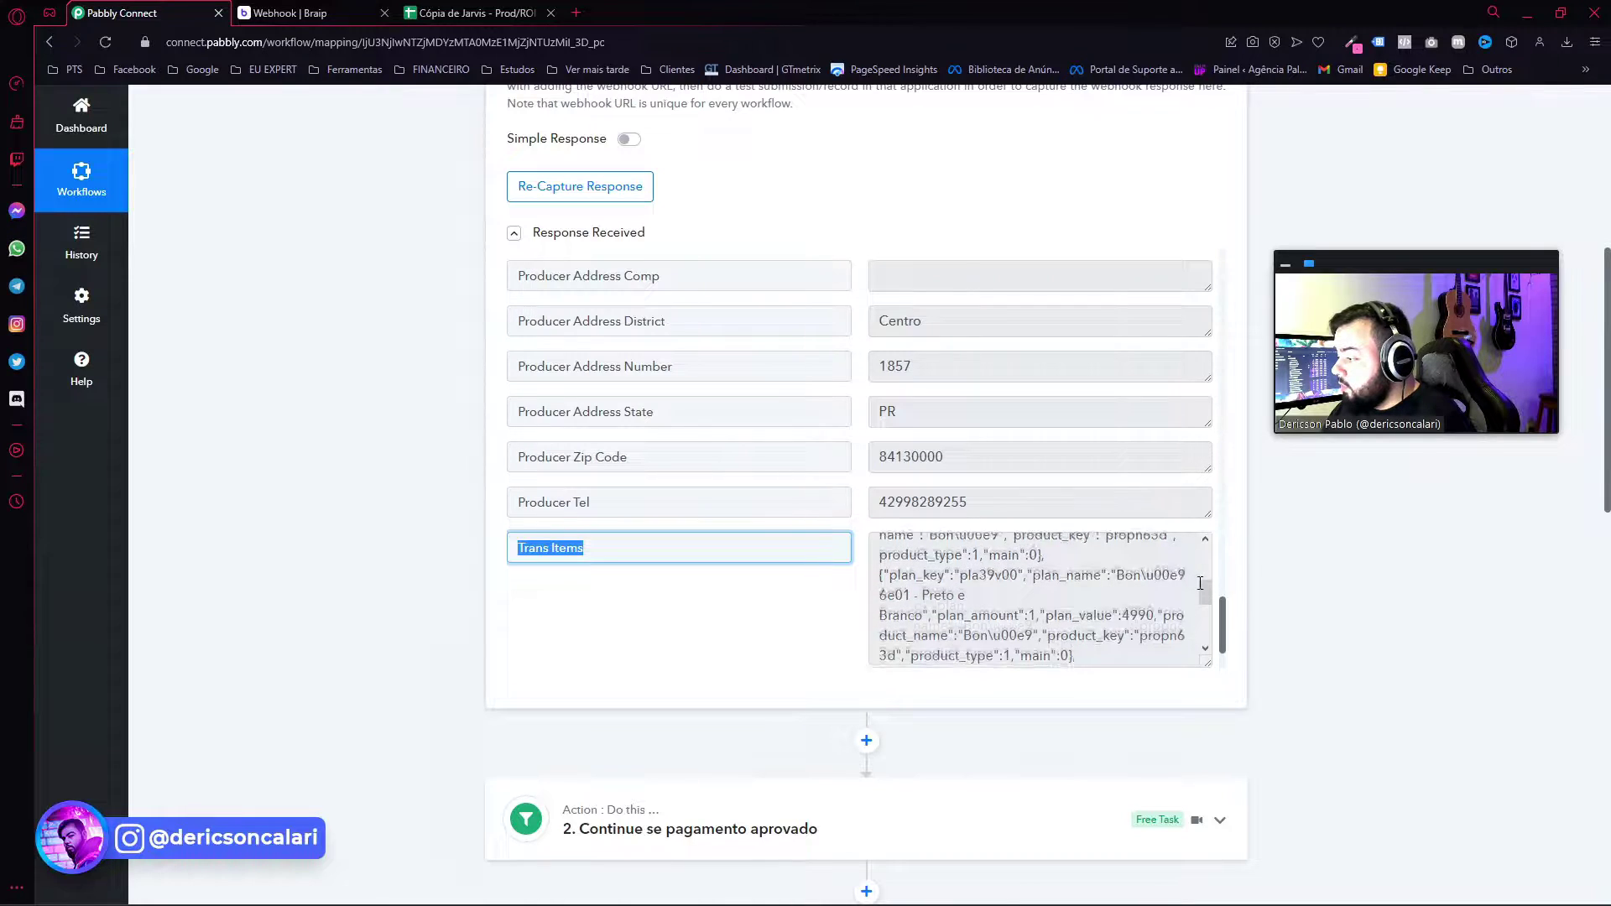
{"action": "scroll", "coordinate": [1137, 602], "scroll_direction": "down", "scroll_amount": 4}
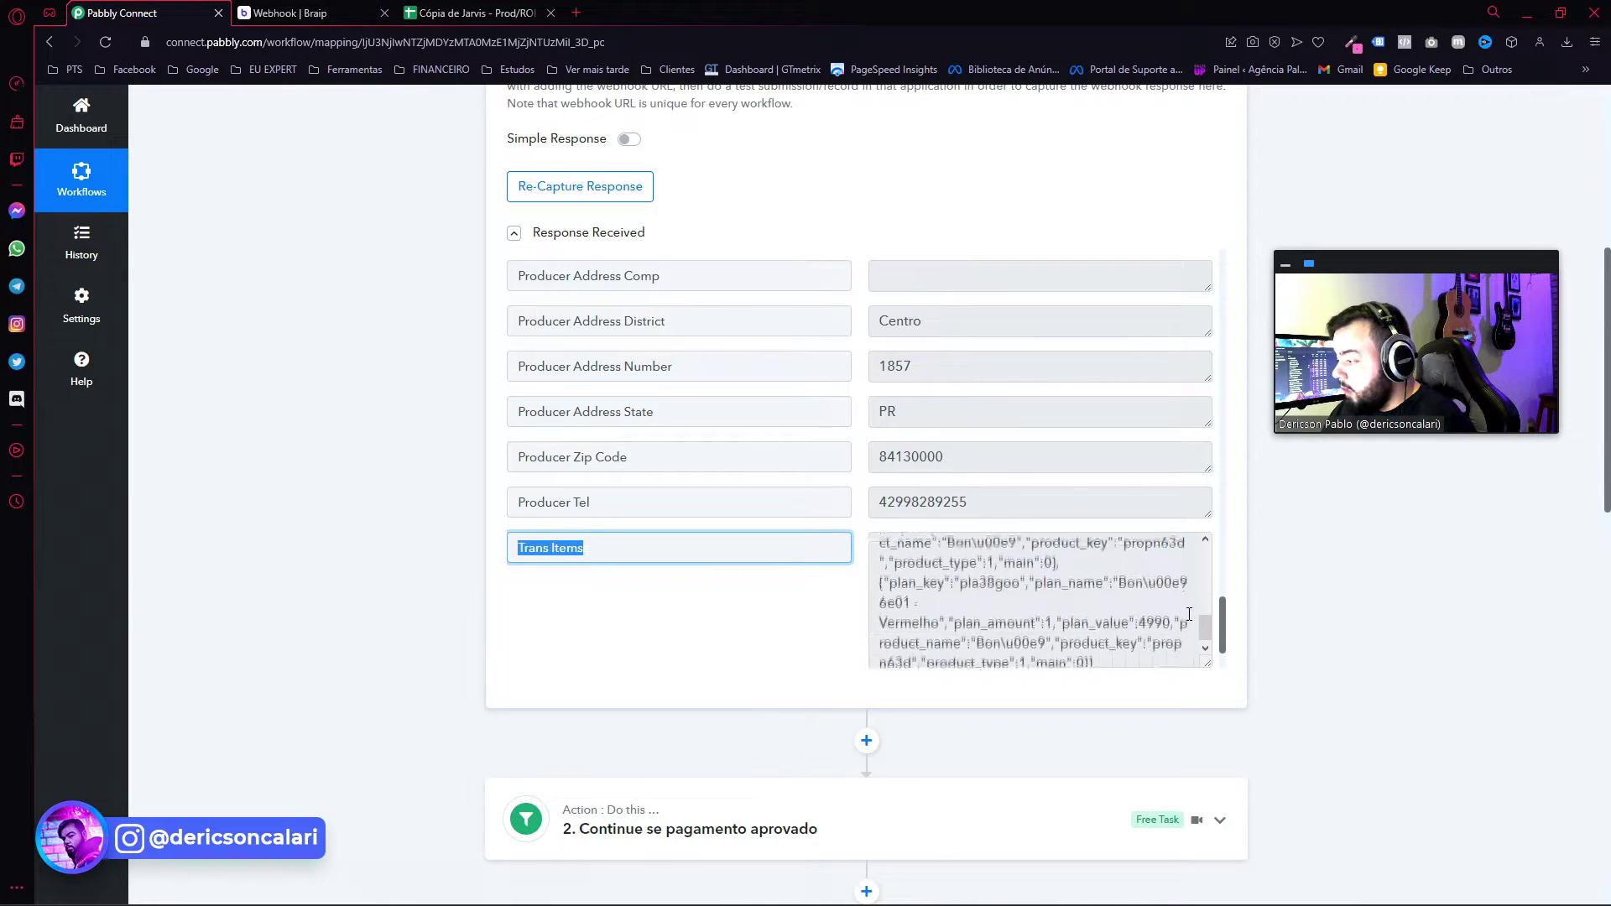
{"action": "left_click_drag", "start_coordinate": [1205, 627], "coordinate": [1216, 542]}
Review the first product entry in Trans Items alongside the Simple Response setting and the other captured fields.
{"action": "scroll", "coordinate": [395, 500], "scroll_direction": "up", "scroll_amount": 2}
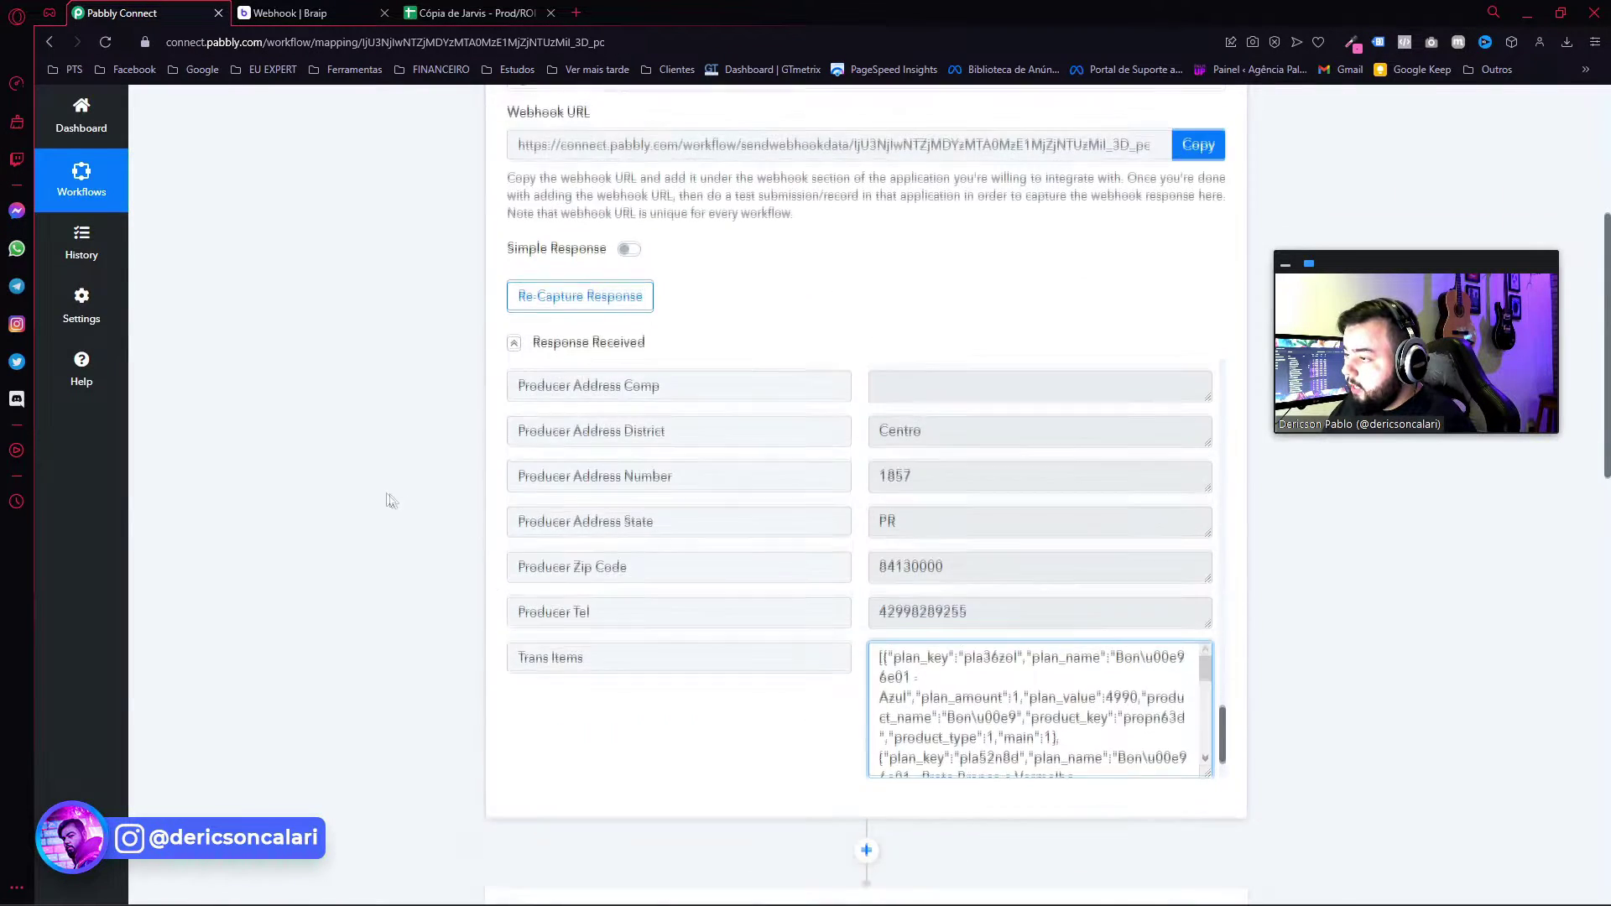
{"action": "left_click_drag", "start_coordinate": [1068, 795], "coordinate": [887, 735]}
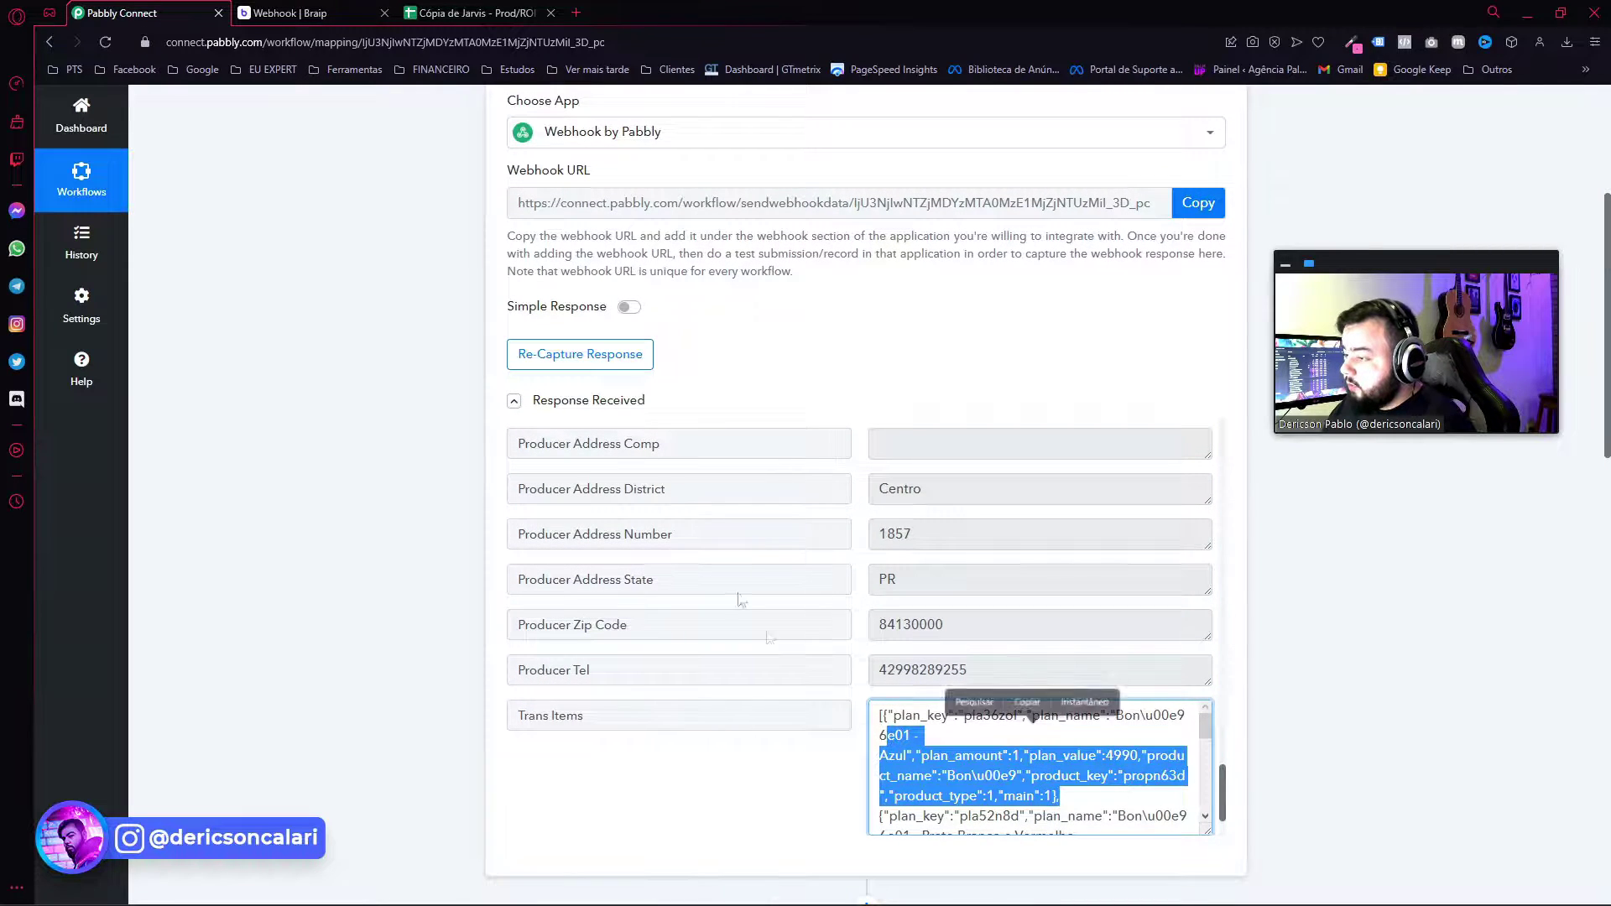
{"action": "mouse_move", "coordinate": [526, 310]}
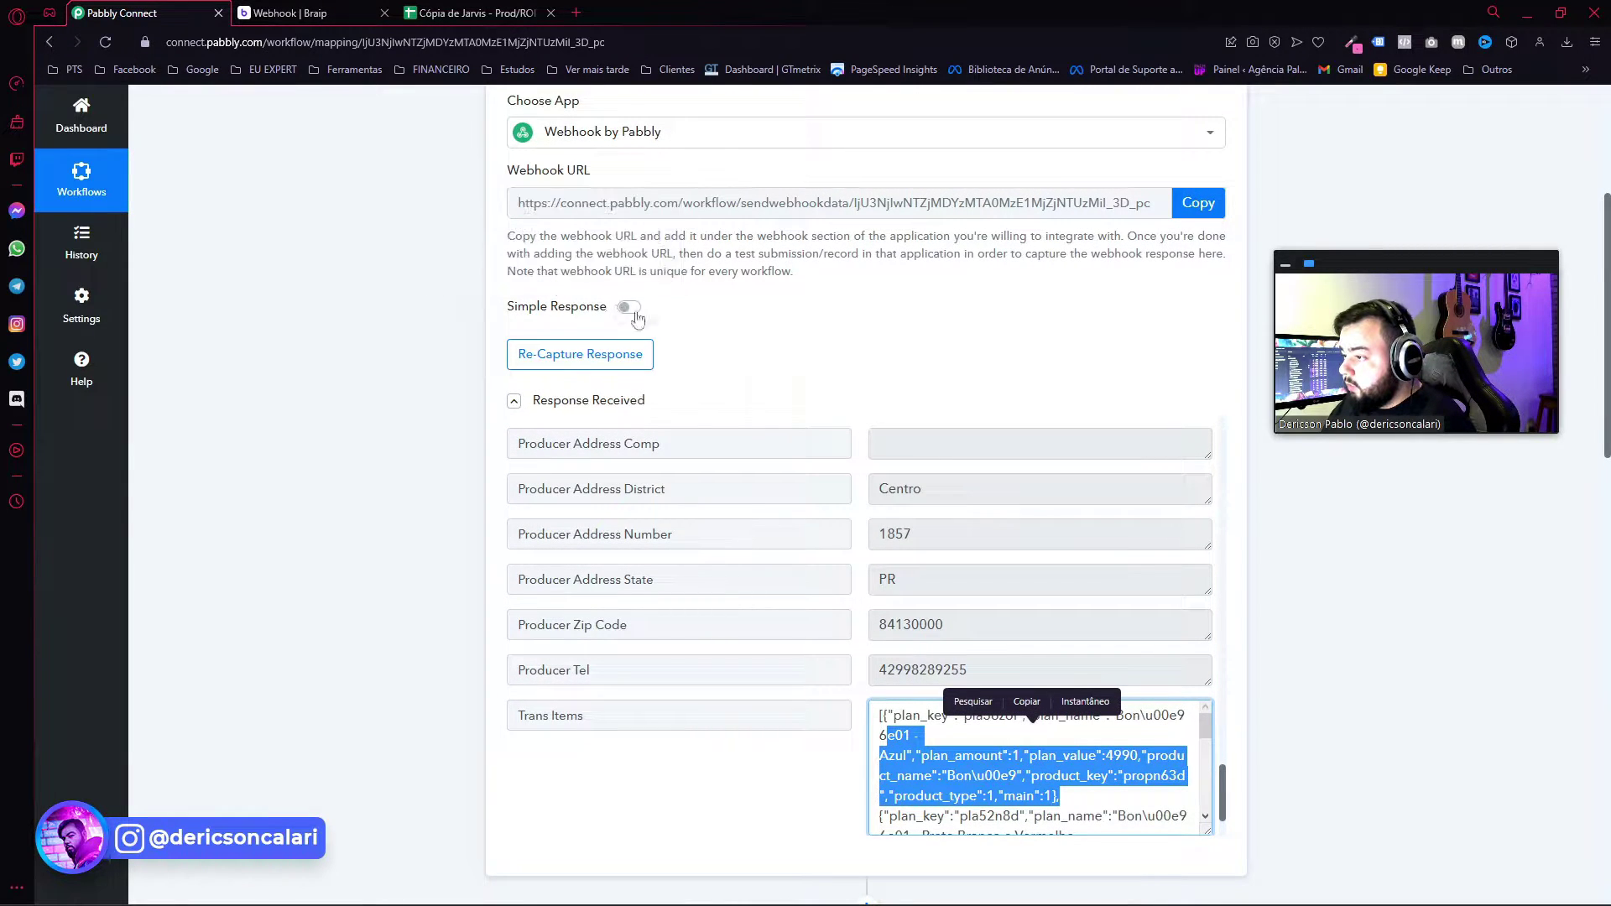
{"action": "scroll", "coordinate": [755, 713], "scroll_direction": "down", "scroll_amount": 1}
{"action": "left_click_drag", "start_coordinate": [878, 659], "coordinate": [1091, 761]}
{"action": "left_click", "coordinate": [943, 663]}
{"action": "scroll", "coordinate": [944, 647], "scroll_direction": "down", "scroll_amount": 1}
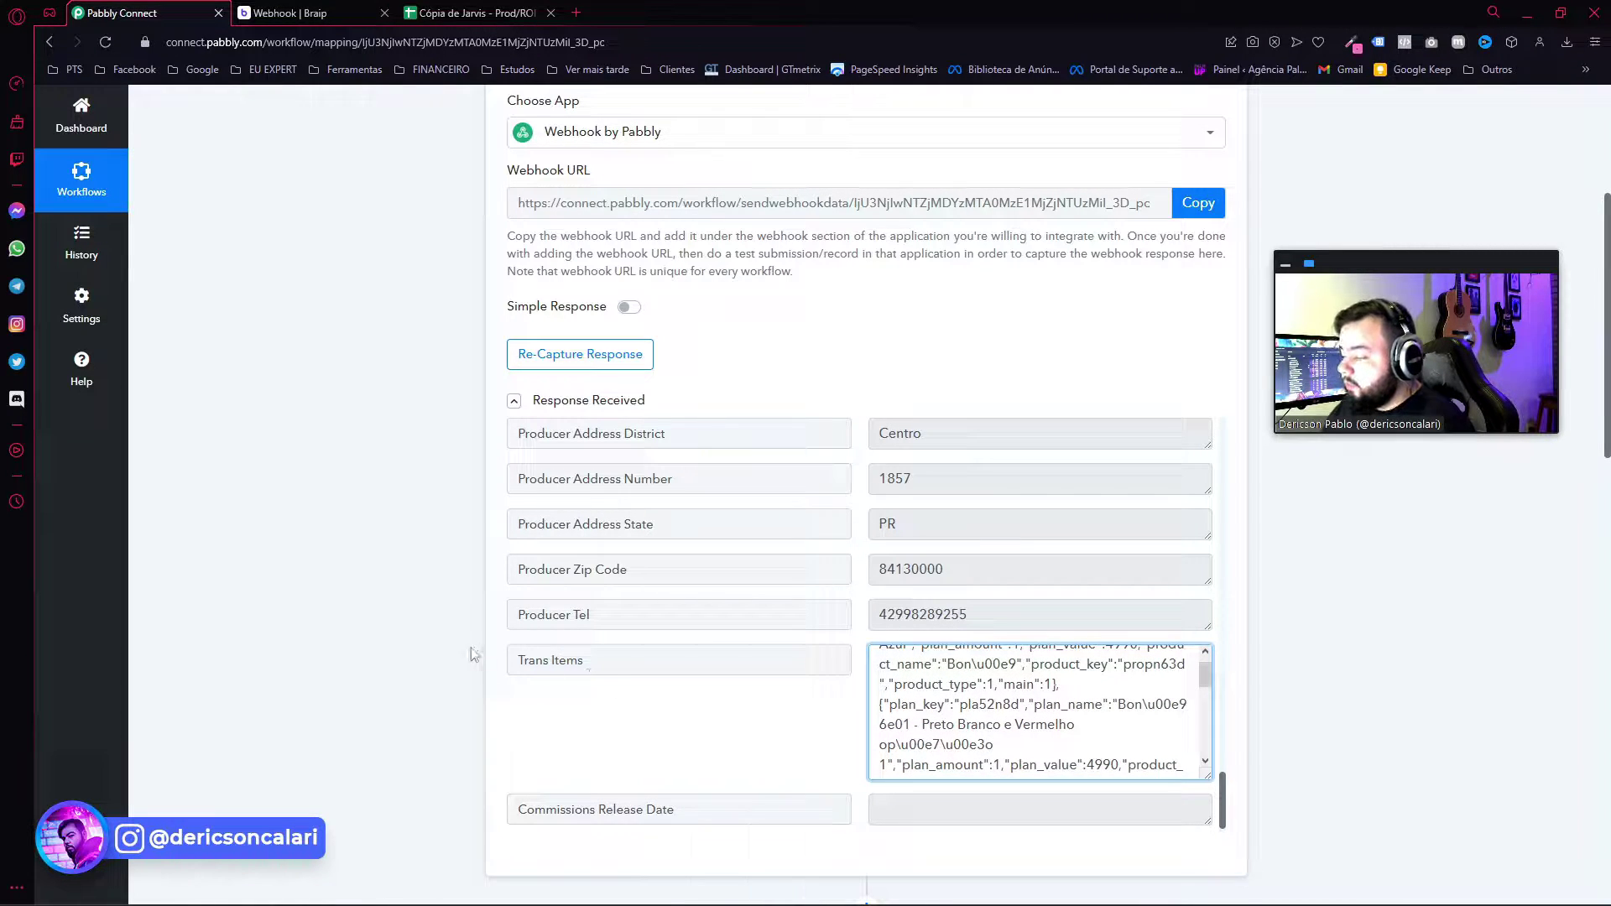
{"action": "scroll", "coordinate": [615, 686], "scroll_direction": "up", "scroll_amount": 10}
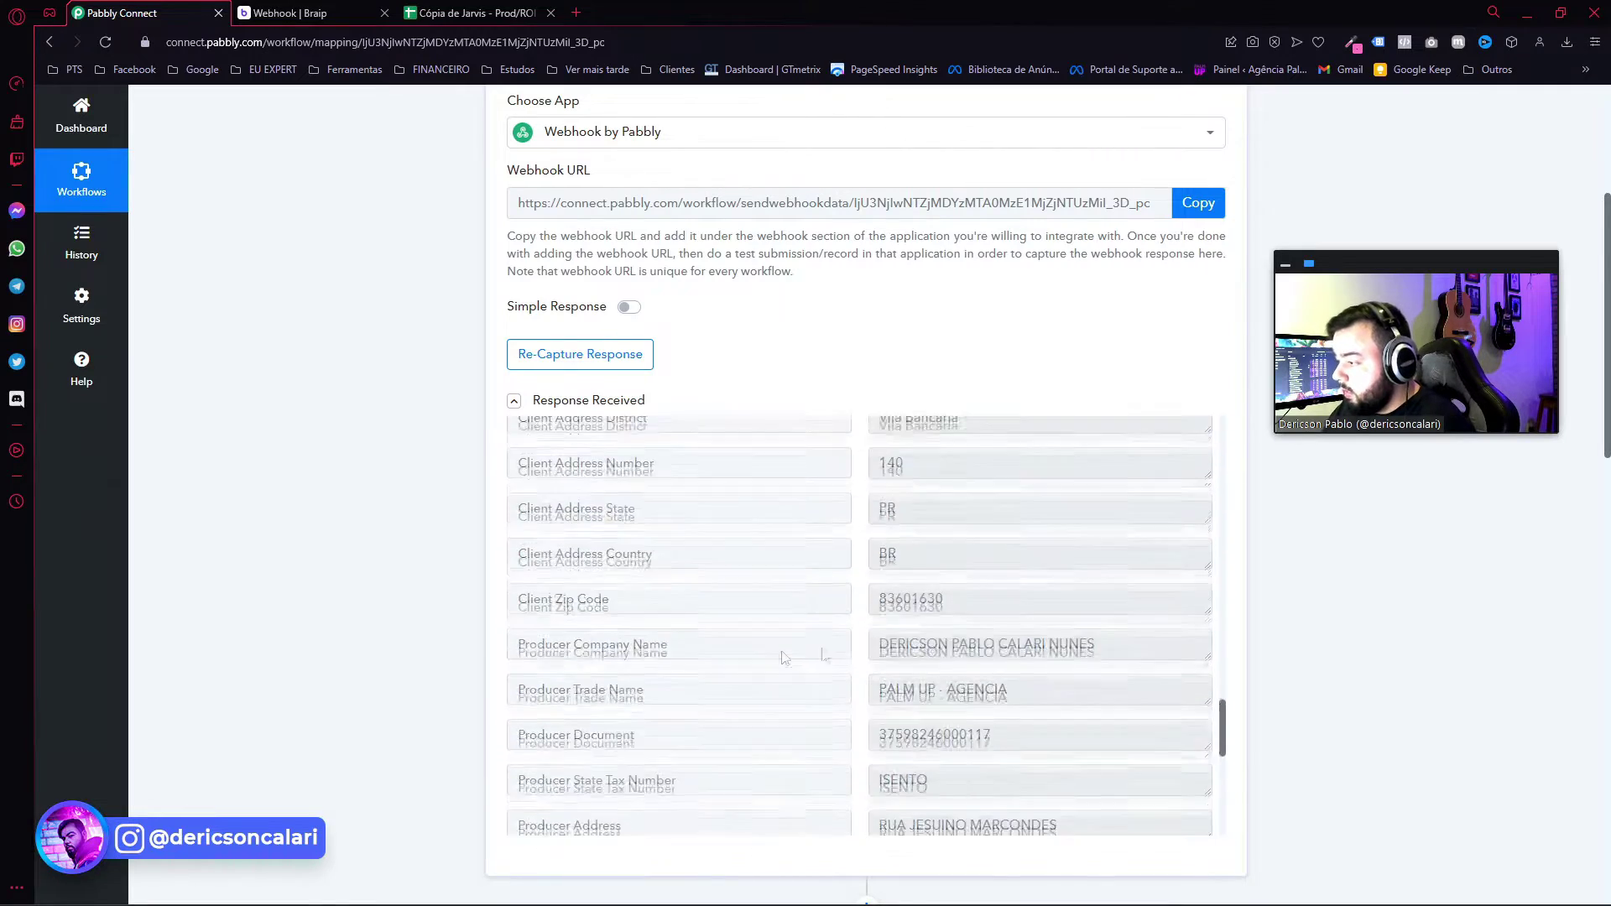
{"action": "scroll", "coordinate": [1289, 685], "scroll_direction": "up", "scroll_amount": 1}
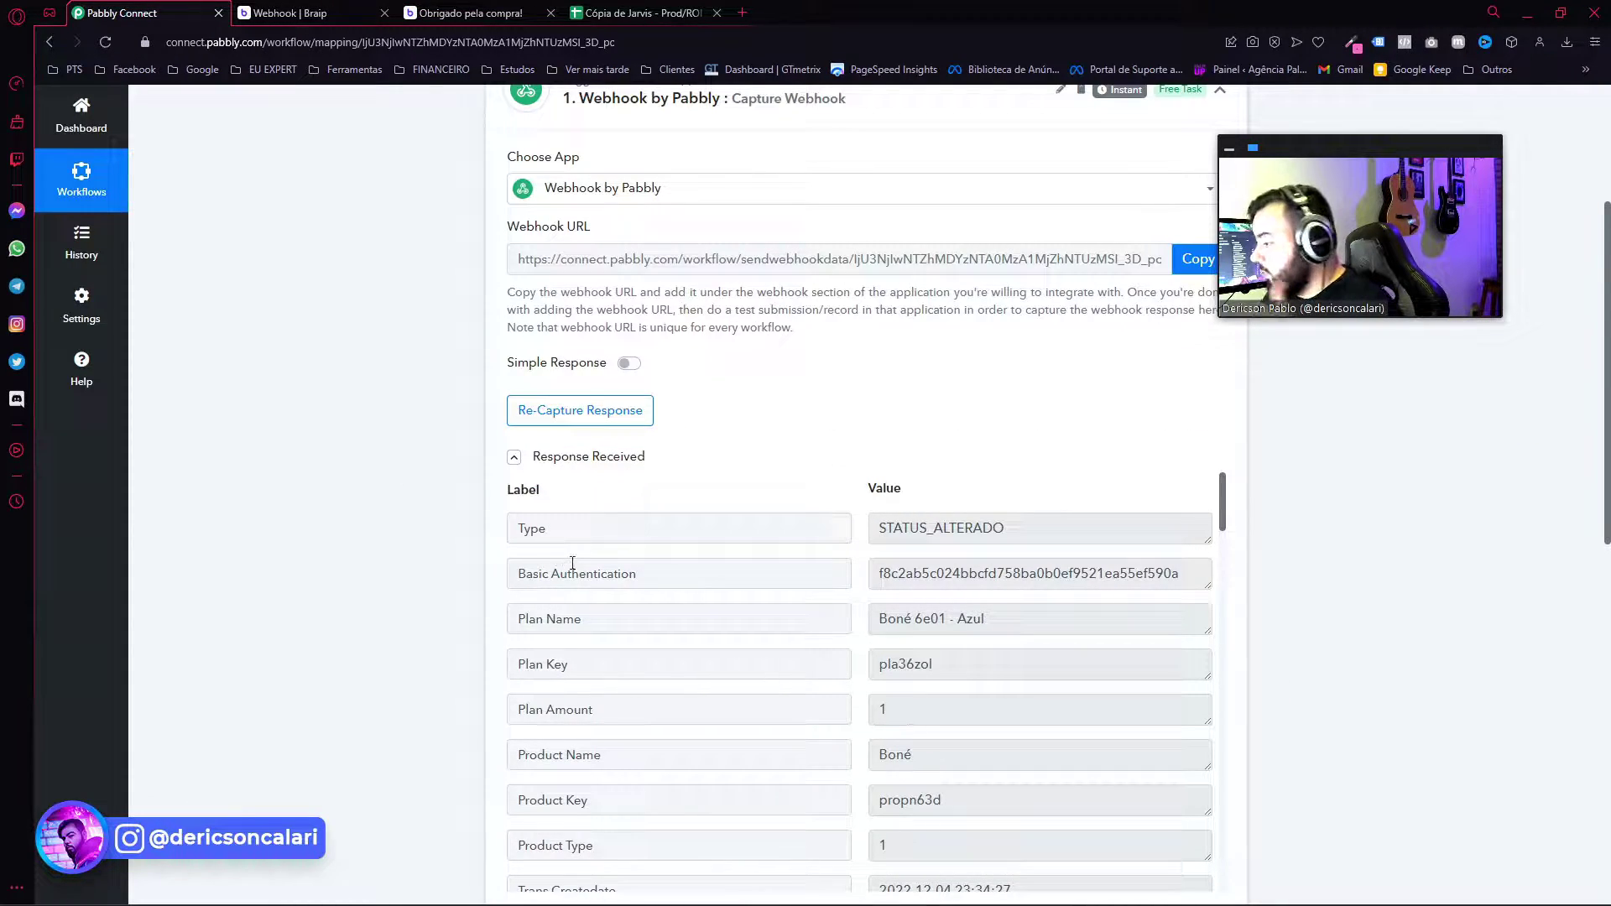
Open Braip's postback documentation and compare its Vendas request parameters with the fields captured in Pabbly Connect.
{"action": "scroll", "coordinate": [802, 609], "scroll_direction": "down", "scroll_amount": 2}
{"action": "scroll", "coordinate": [687, 637], "scroll_direction": "up", "scroll_amount": 2}
{"action": "key", "text": "ctrl+Tab"}
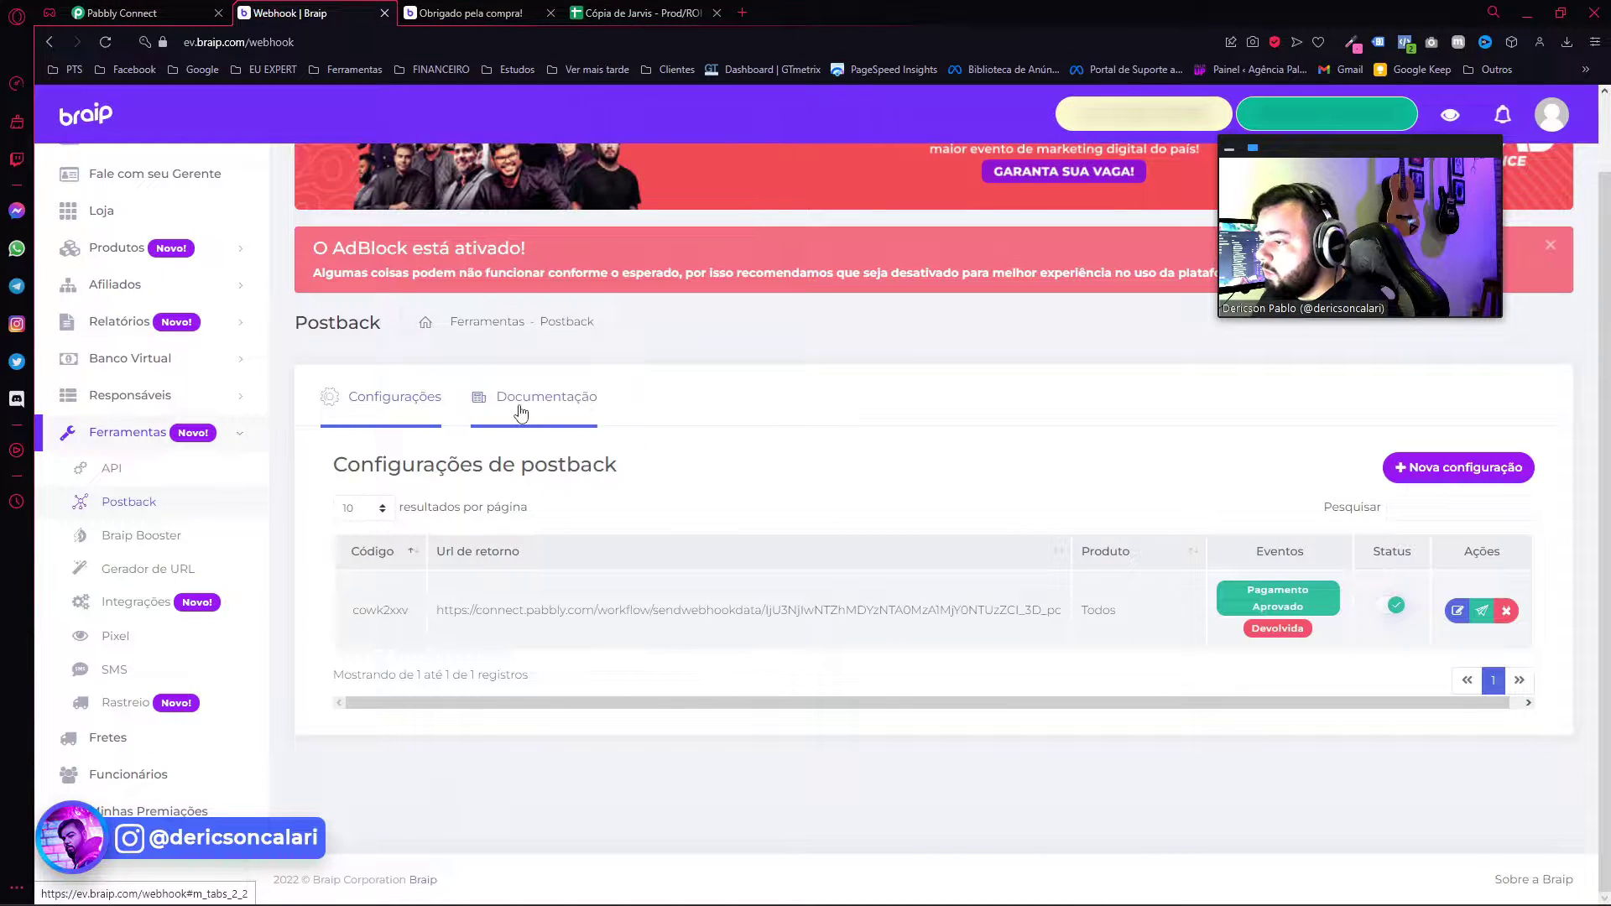
{"action": "left_click", "coordinate": [523, 411]}
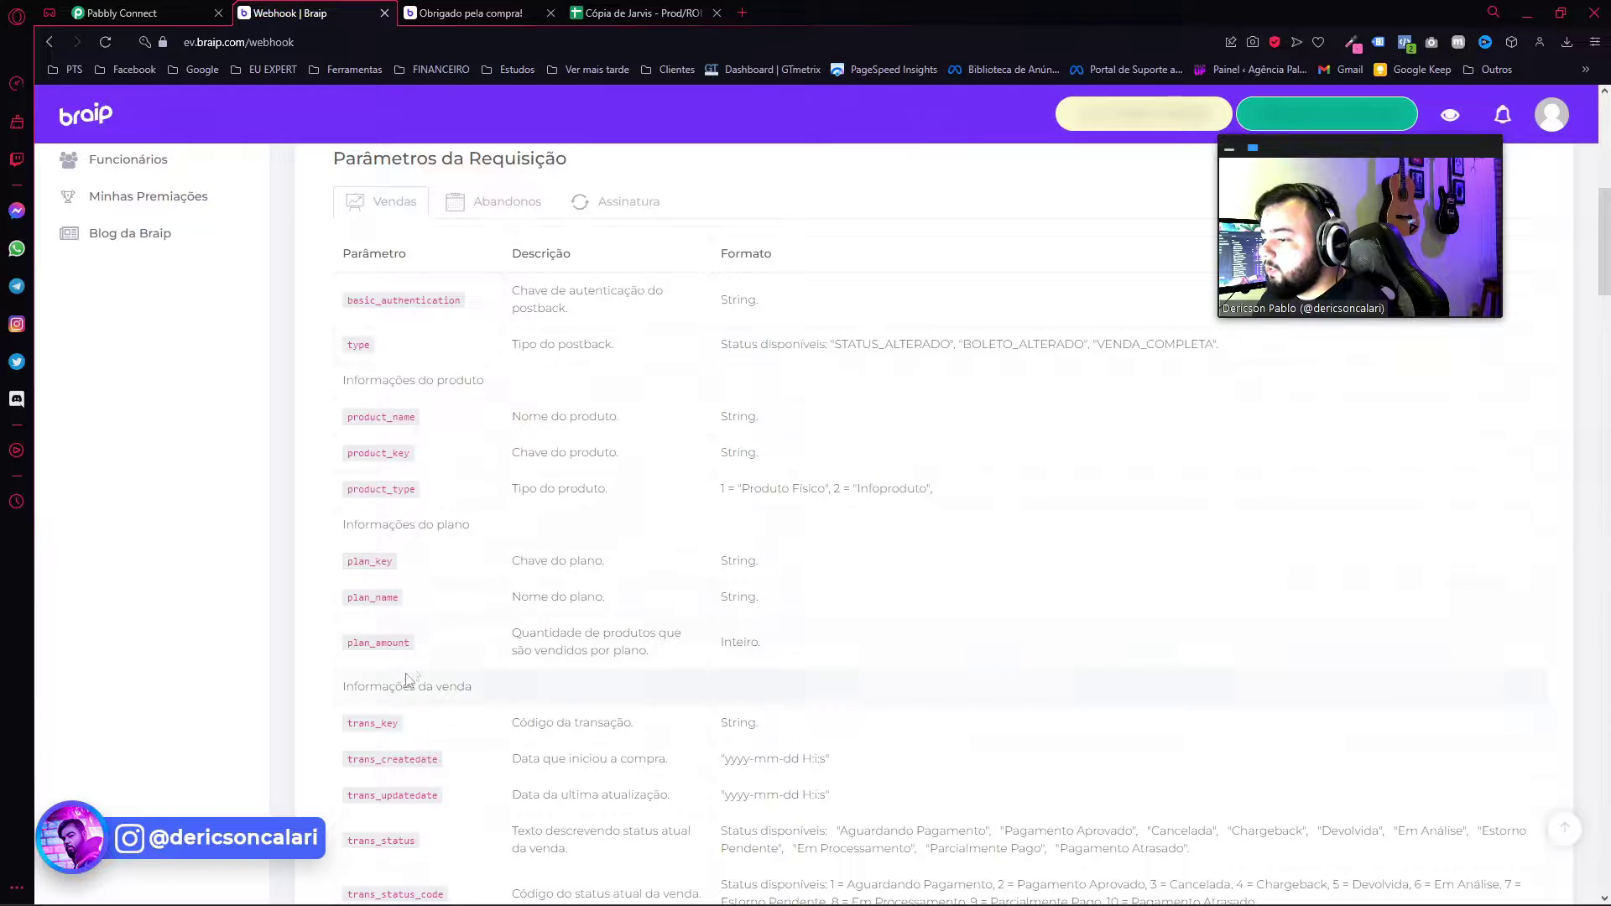
{"action": "left_click", "coordinate": [185, 8]}
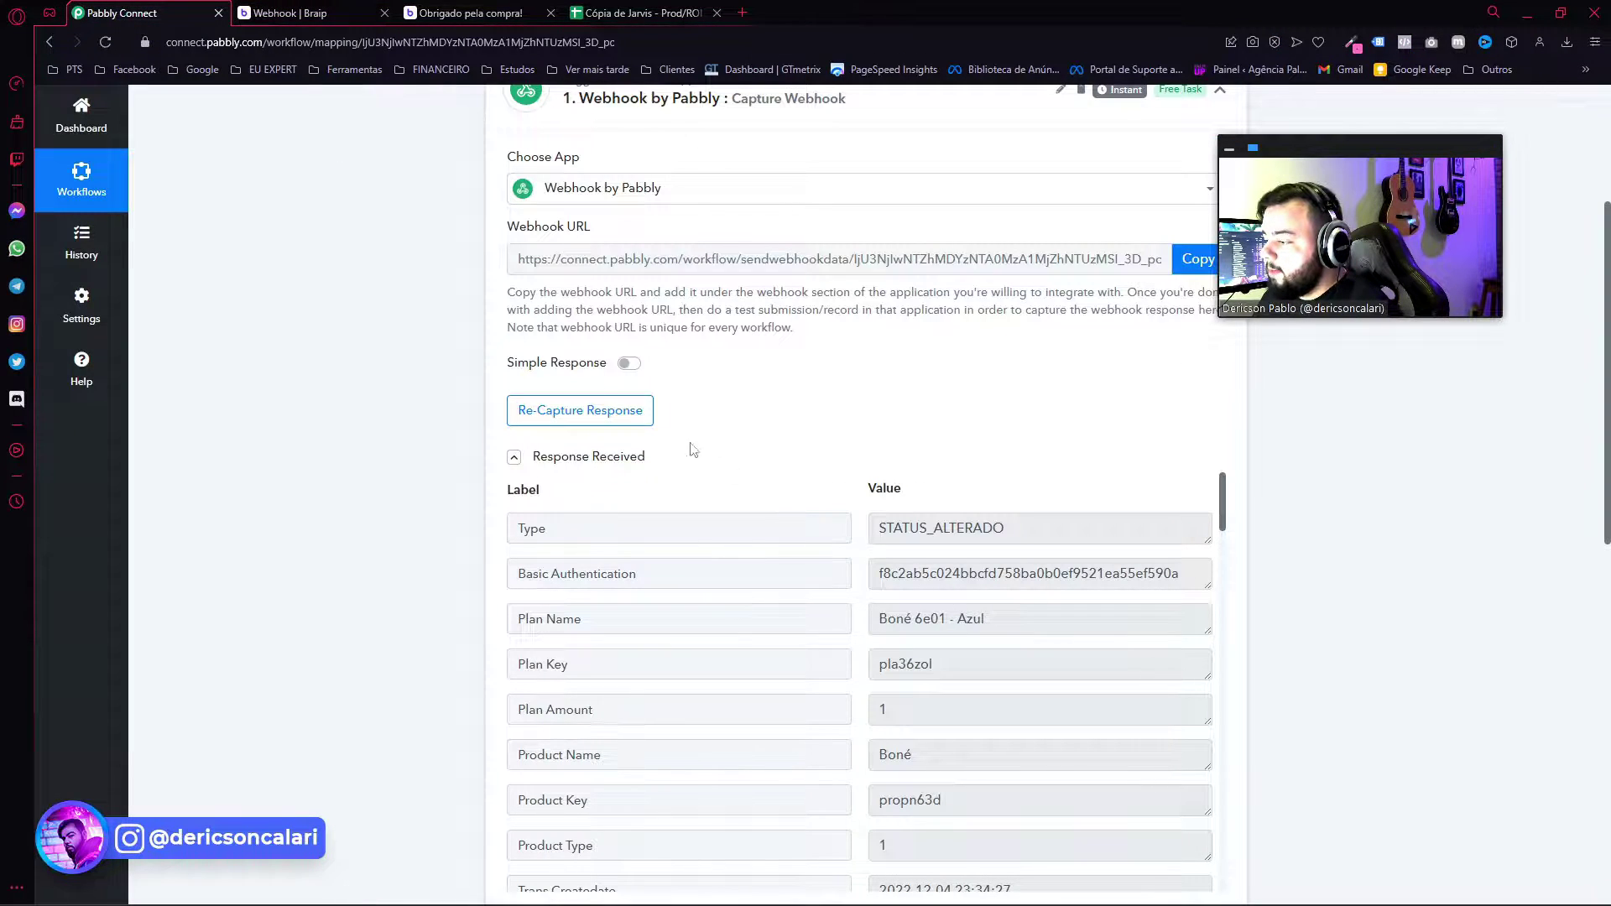
{"action": "left_click", "coordinate": [293, 12]}
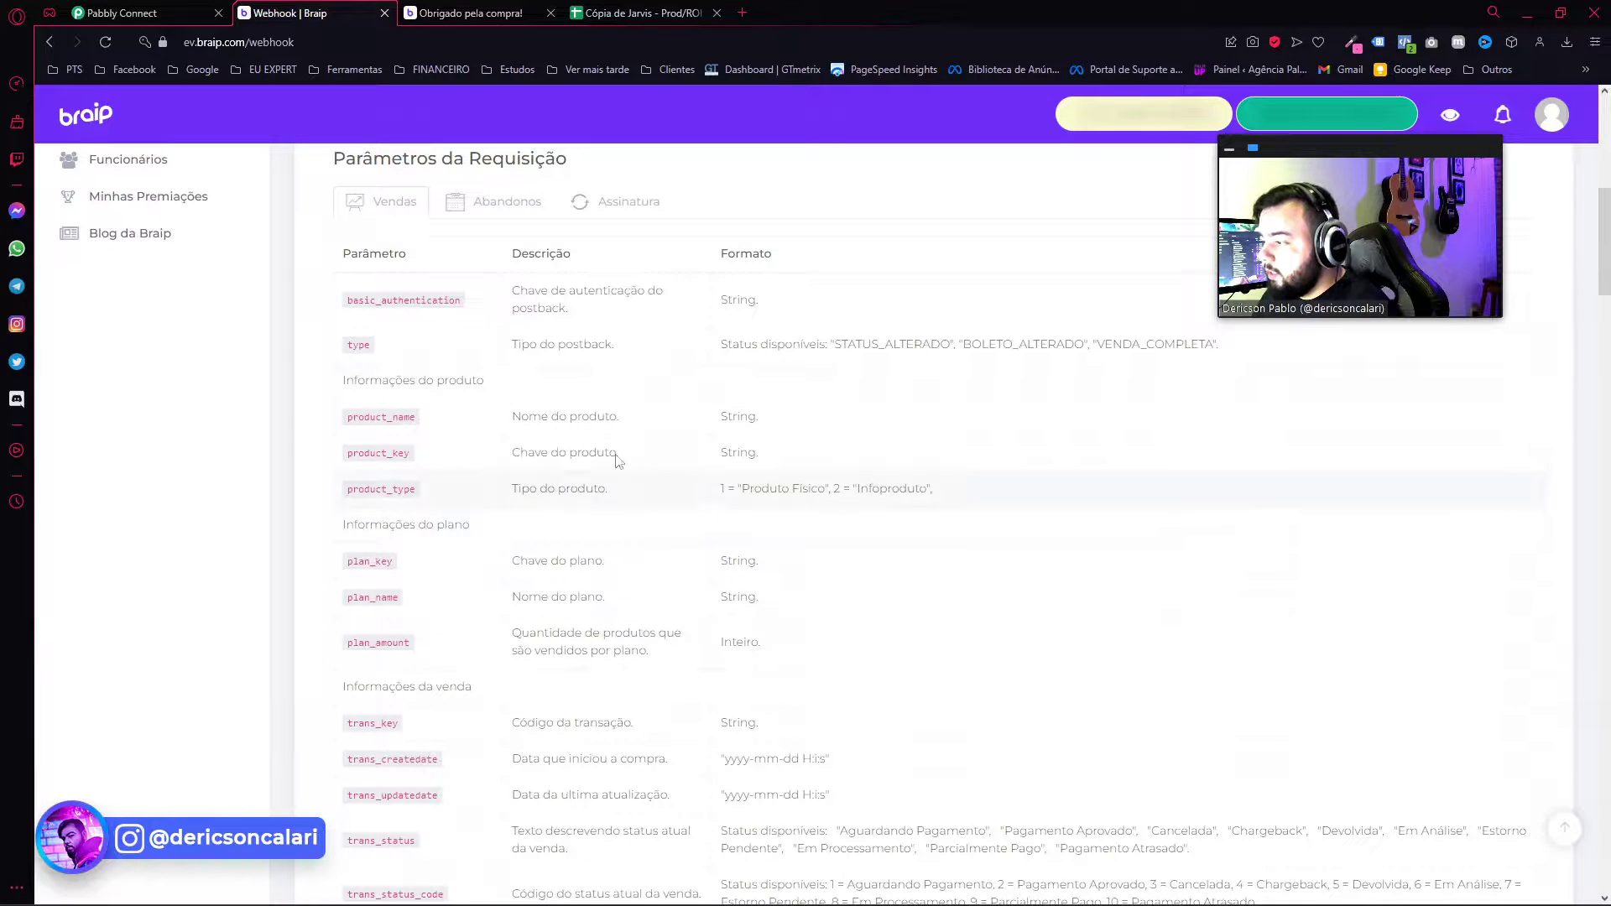
{"action": "left_click", "coordinate": [134, 13]}
Compare the captured response's Type value with the available postback types in Braip's documentation.
{"action": "scroll", "coordinate": [425, 587], "scroll_direction": "down", "scroll_amount": 3}
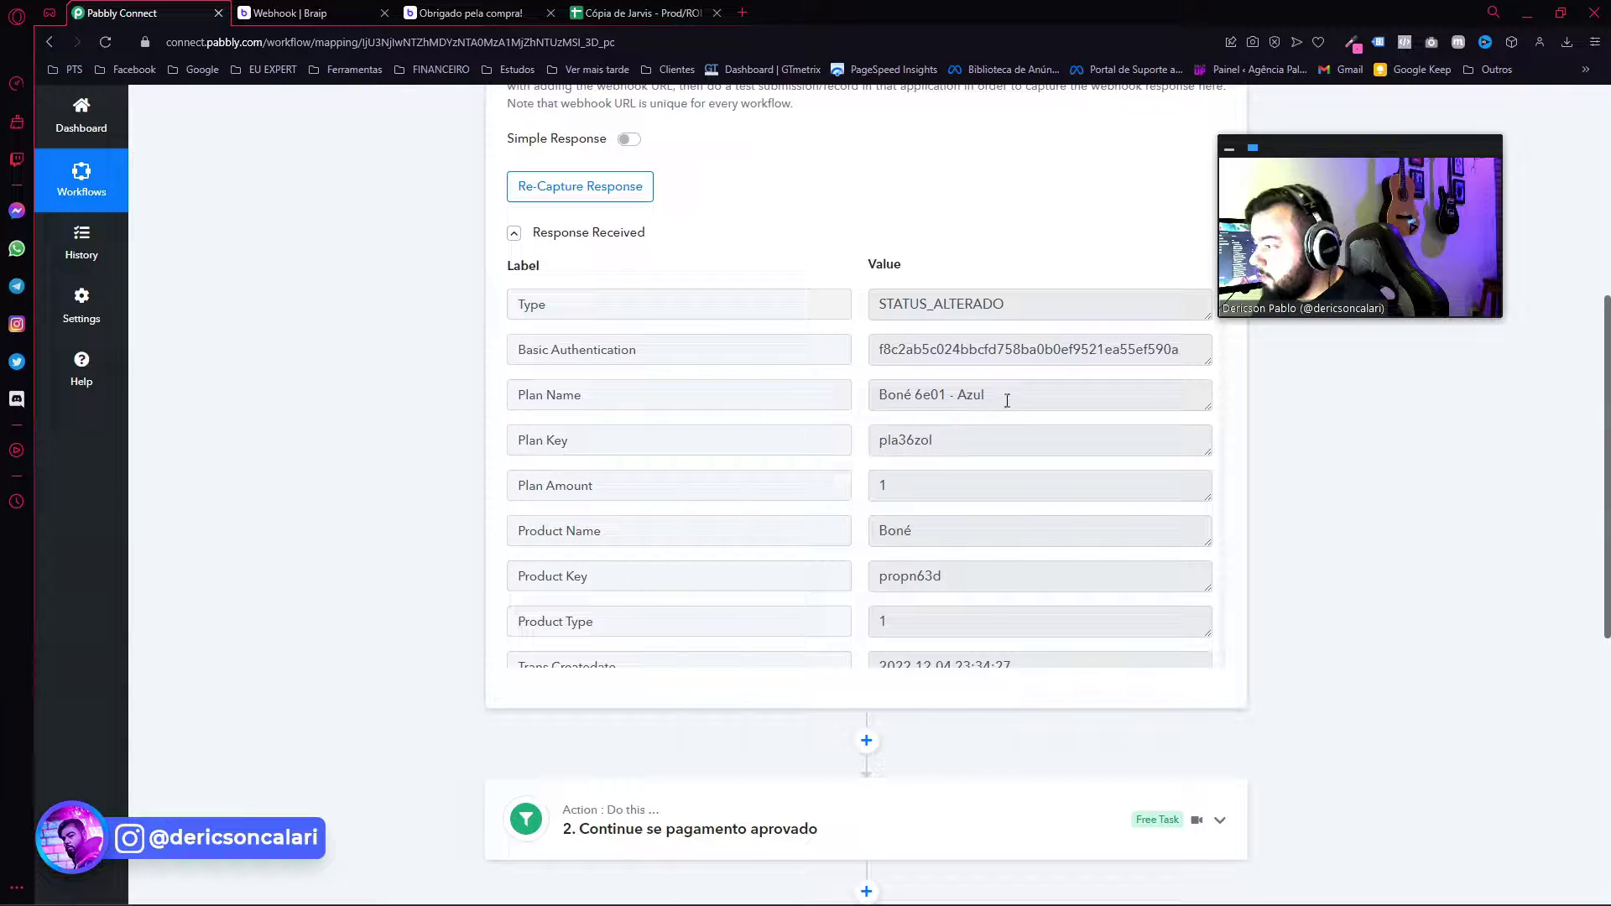
{"action": "double_click", "coordinate": [941, 304]}
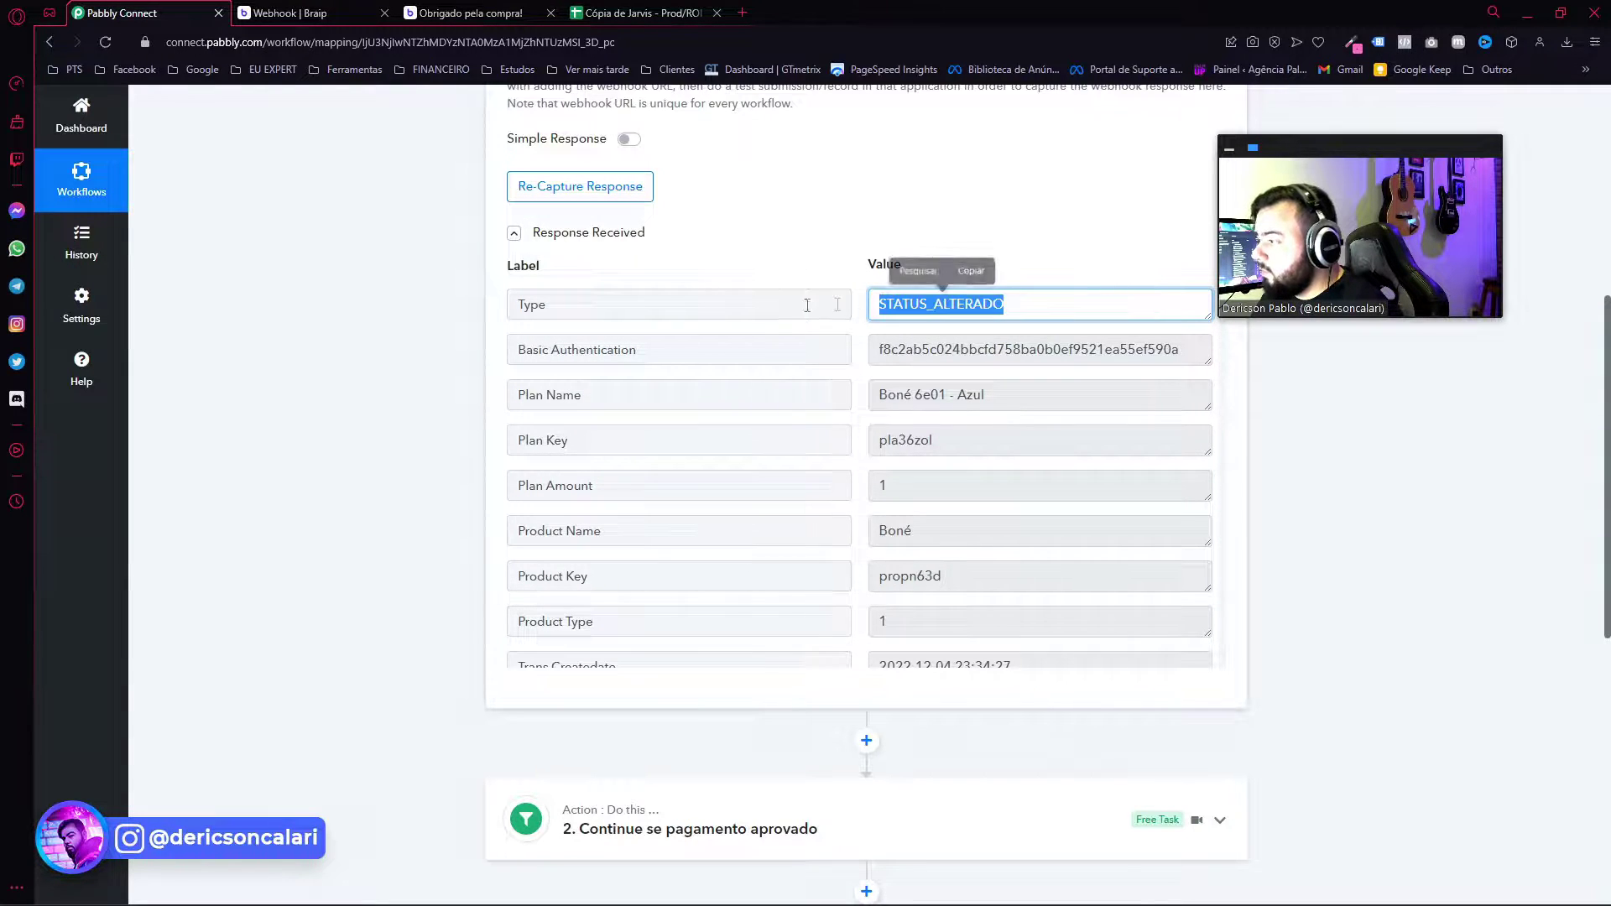
{"action": "left_click", "coordinate": [289, 13]}
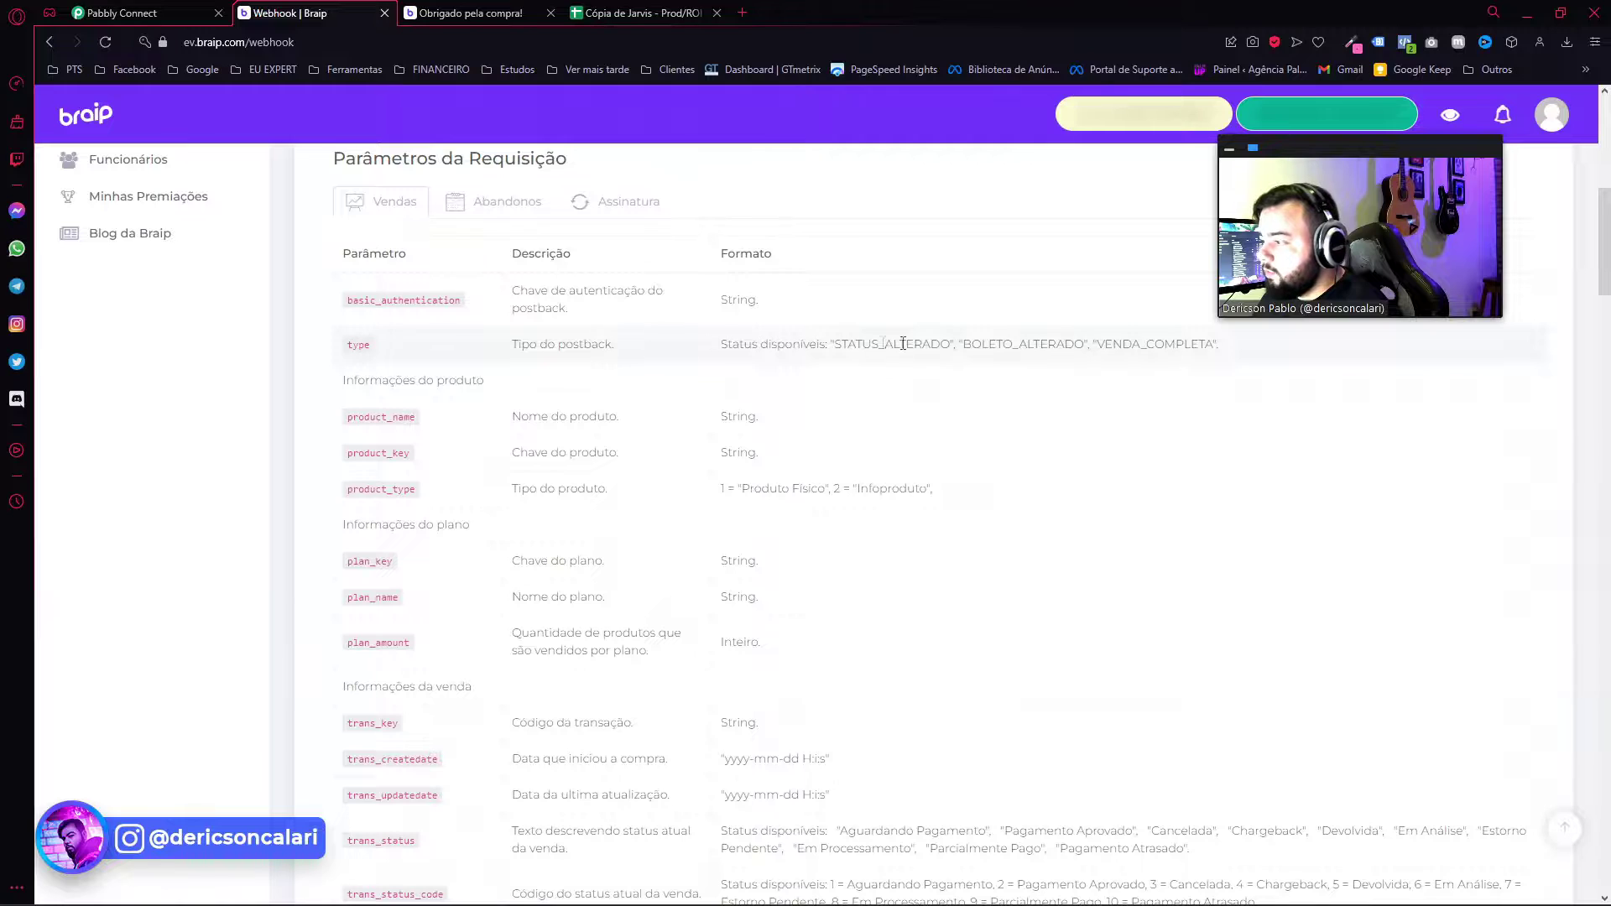
{"action": "left_click_drag", "start_coordinate": [1221, 344], "coordinate": [837, 346]}
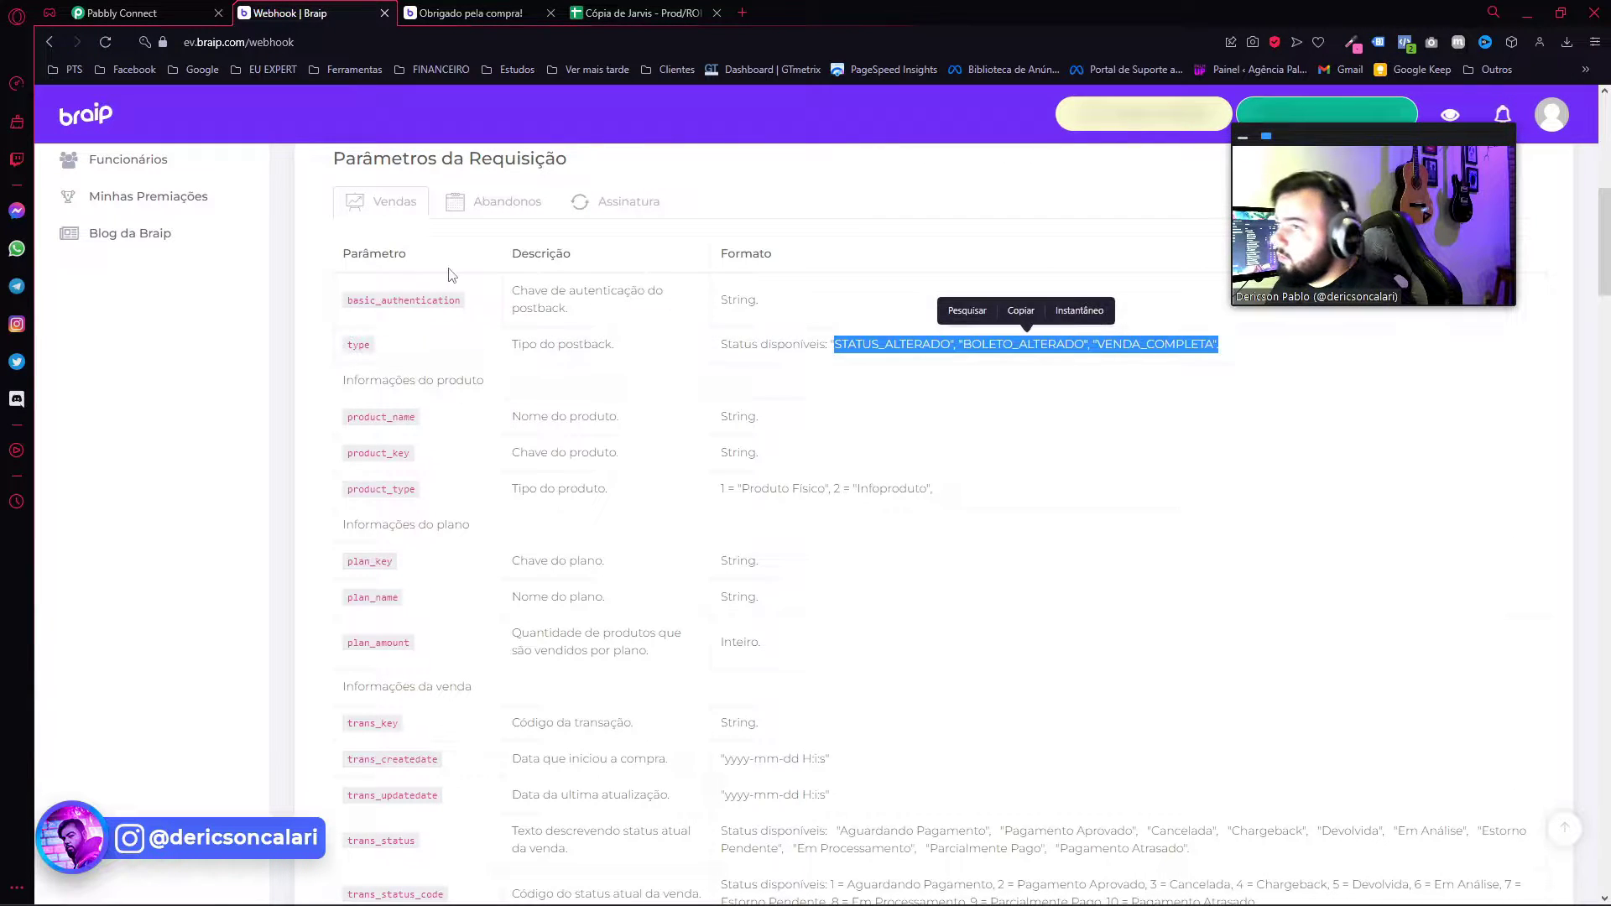
{"action": "left_click_drag", "start_coordinate": [963, 345], "coordinate": [1088, 346]}
{"action": "left_click", "coordinate": [122, 13]}
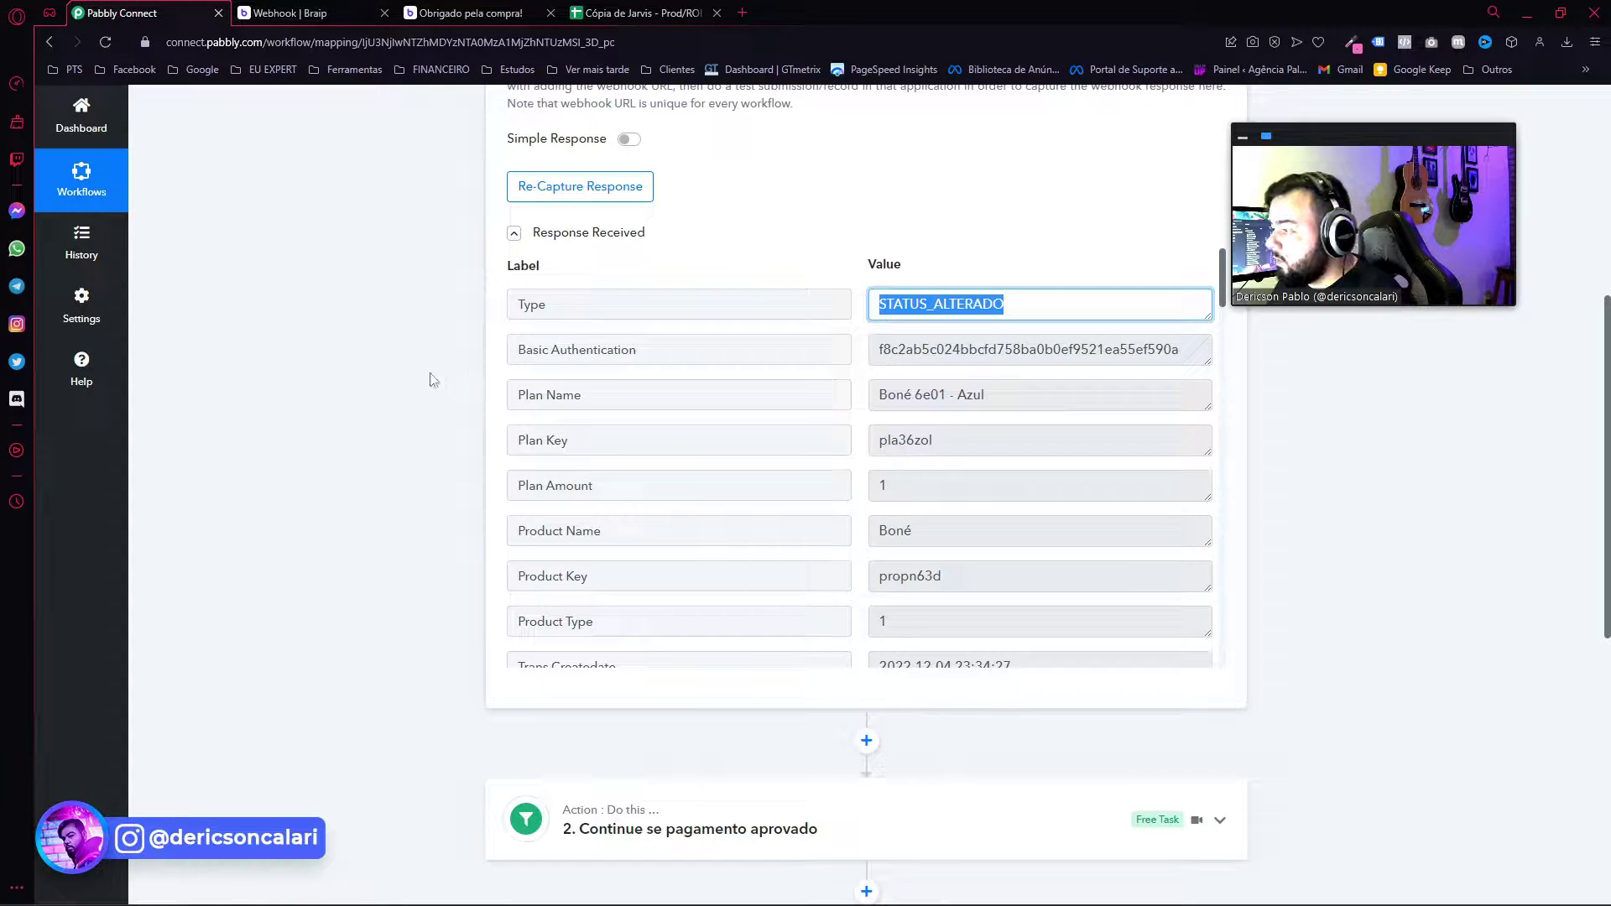
{"action": "double_click", "coordinate": [662, 317]}
{"action": "double_click", "coordinate": [1004, 304]}
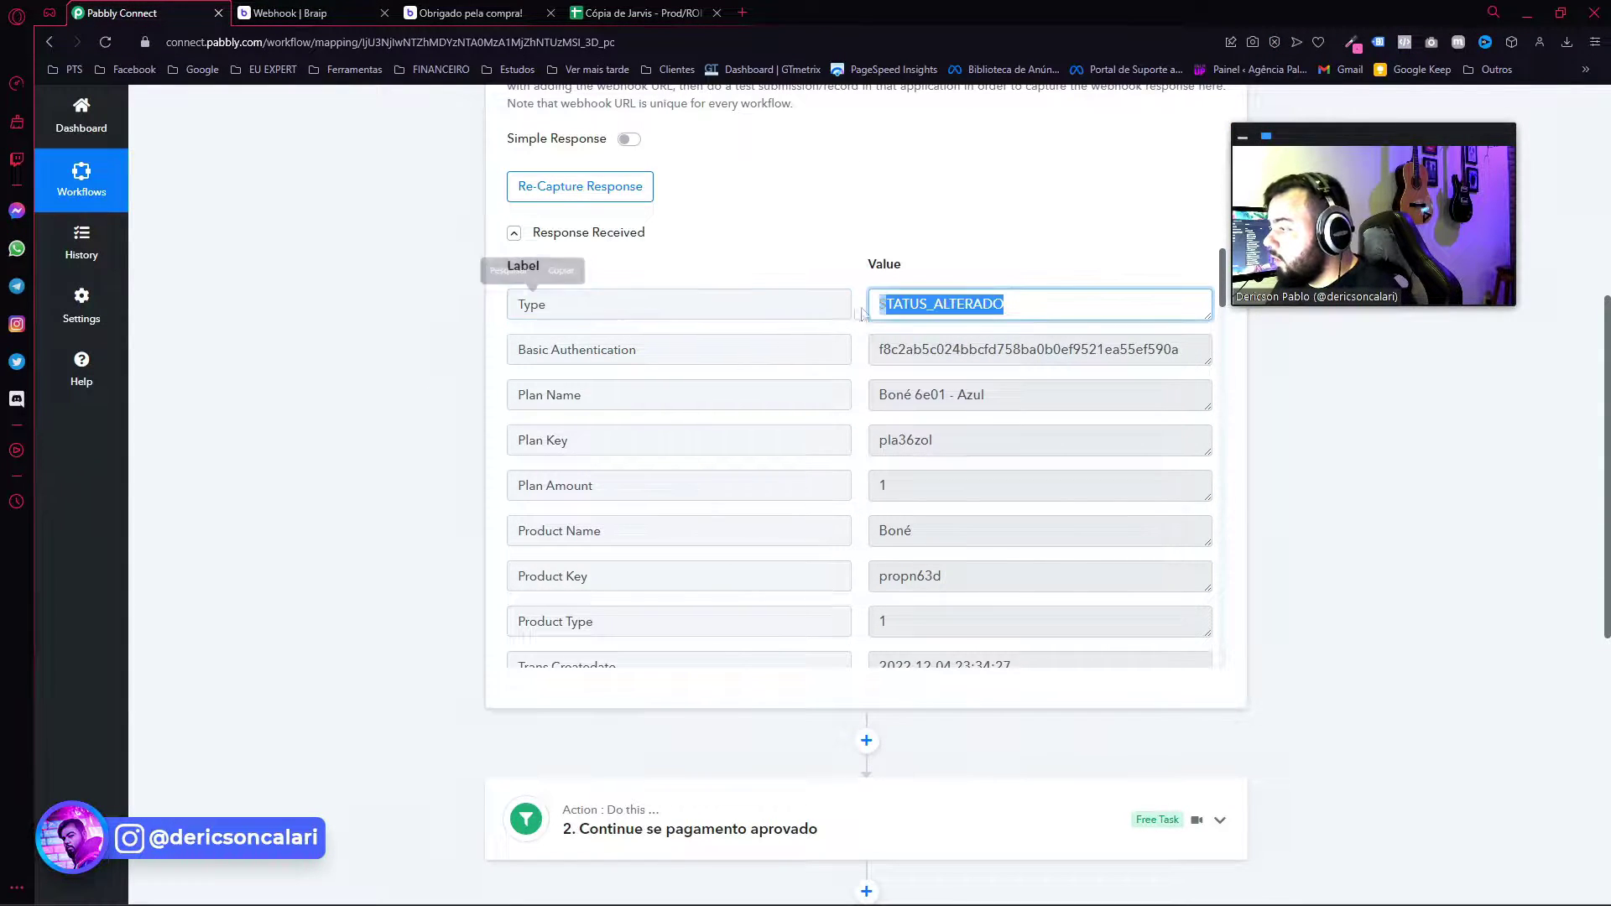
{"action": "left_click", "coordinate": [868, 340]}
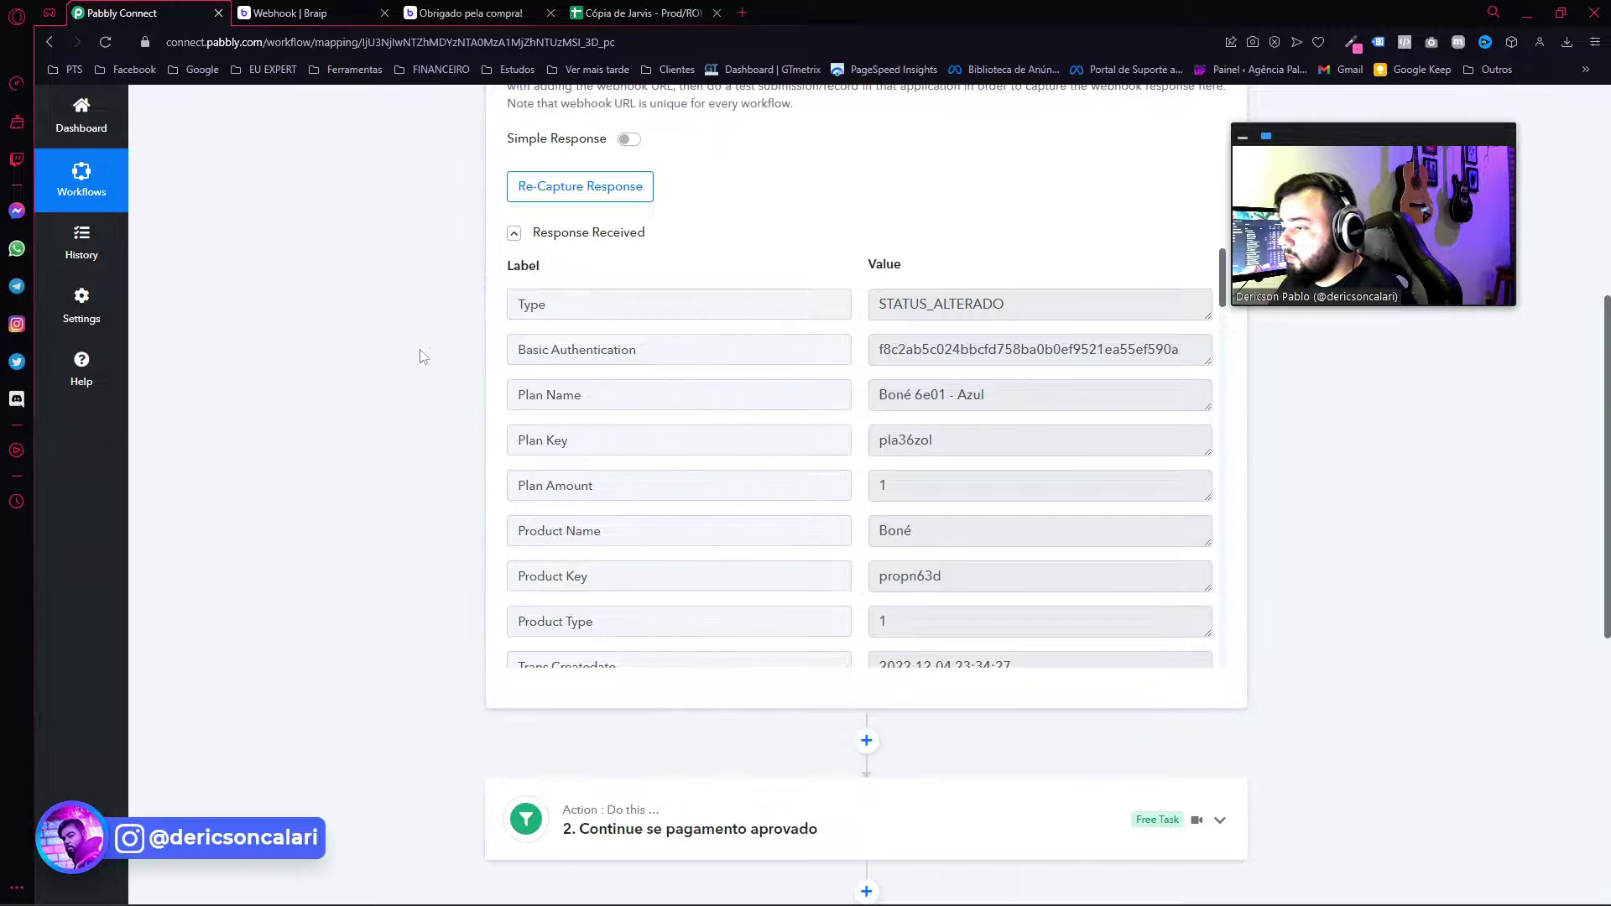
{"action": "scroll", "coordinate": [422, 357], "scroll_direction": "down", "scroll_amount": 1}
{"action": "scroll", "coordinate": [435, 388], "scroll_direction": "up", "scroll_amount": 2}
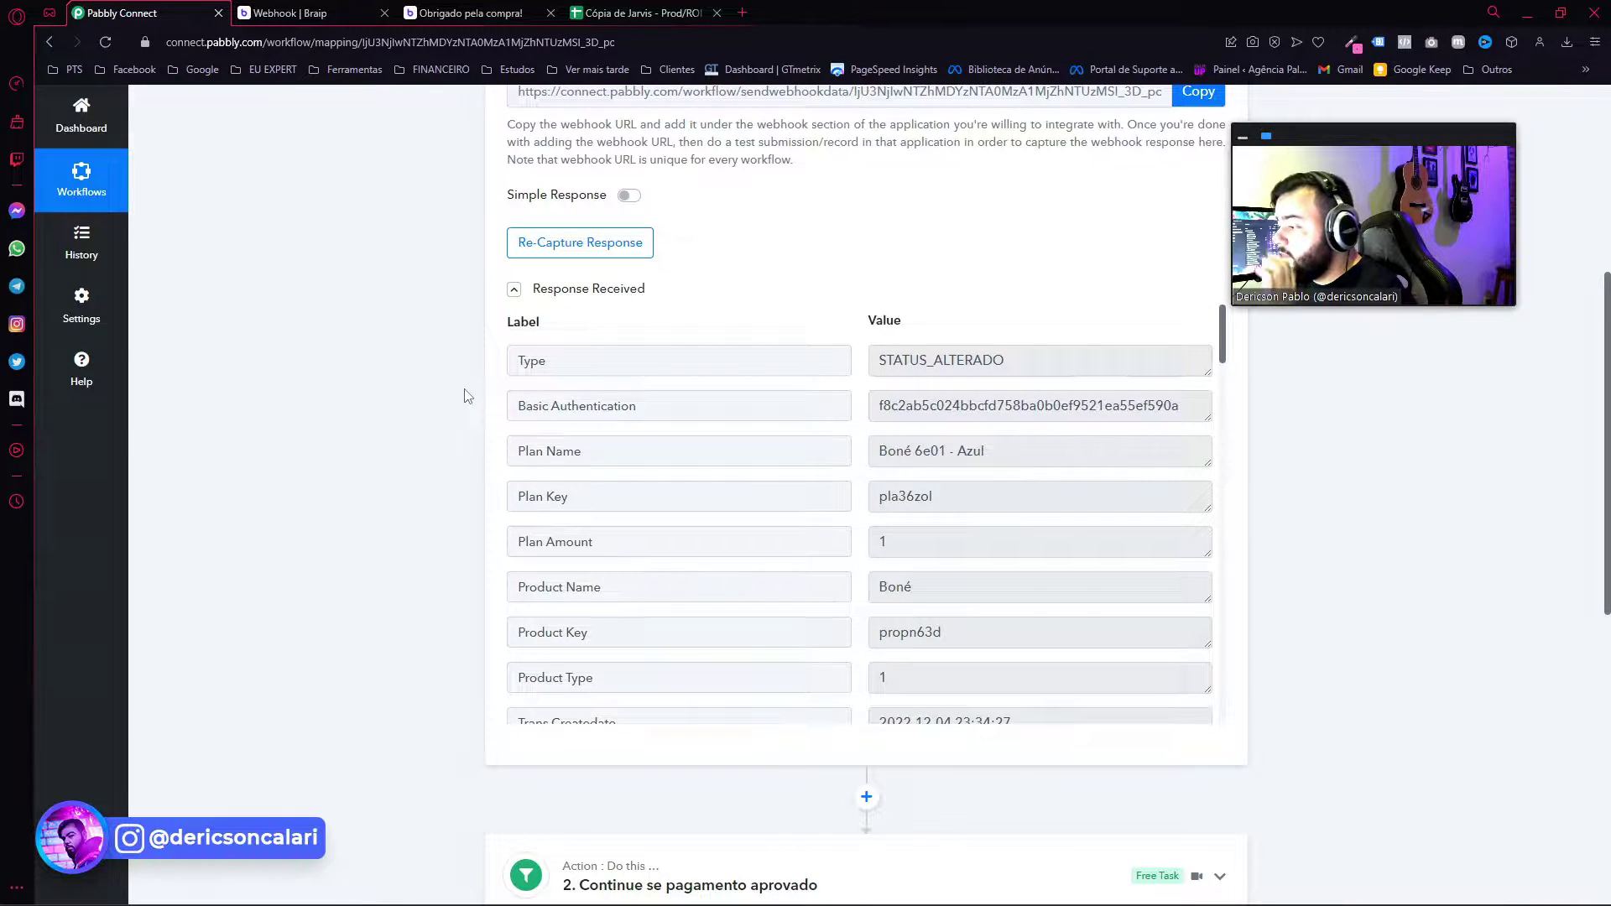
{"action": "scroll", "coordinate": [464, 400], "scroll_direction": "down", "scroll_amount": 1}
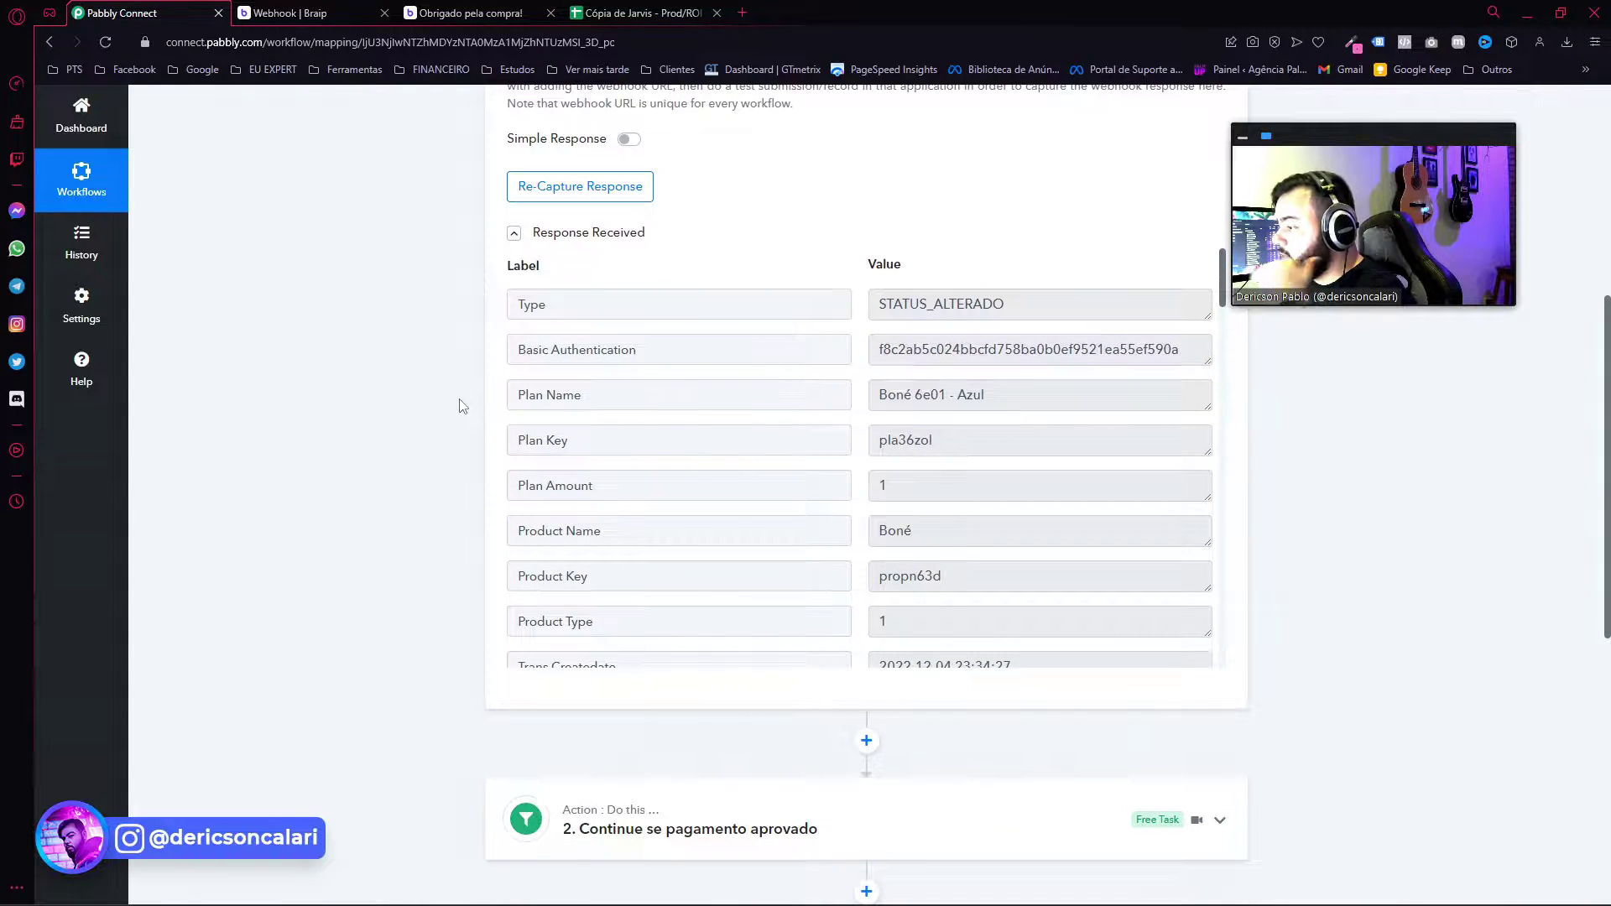
{"action": "scroll", "coordinate": [460, 406], "scroll_direction": "down", "scroll_amount": 1}
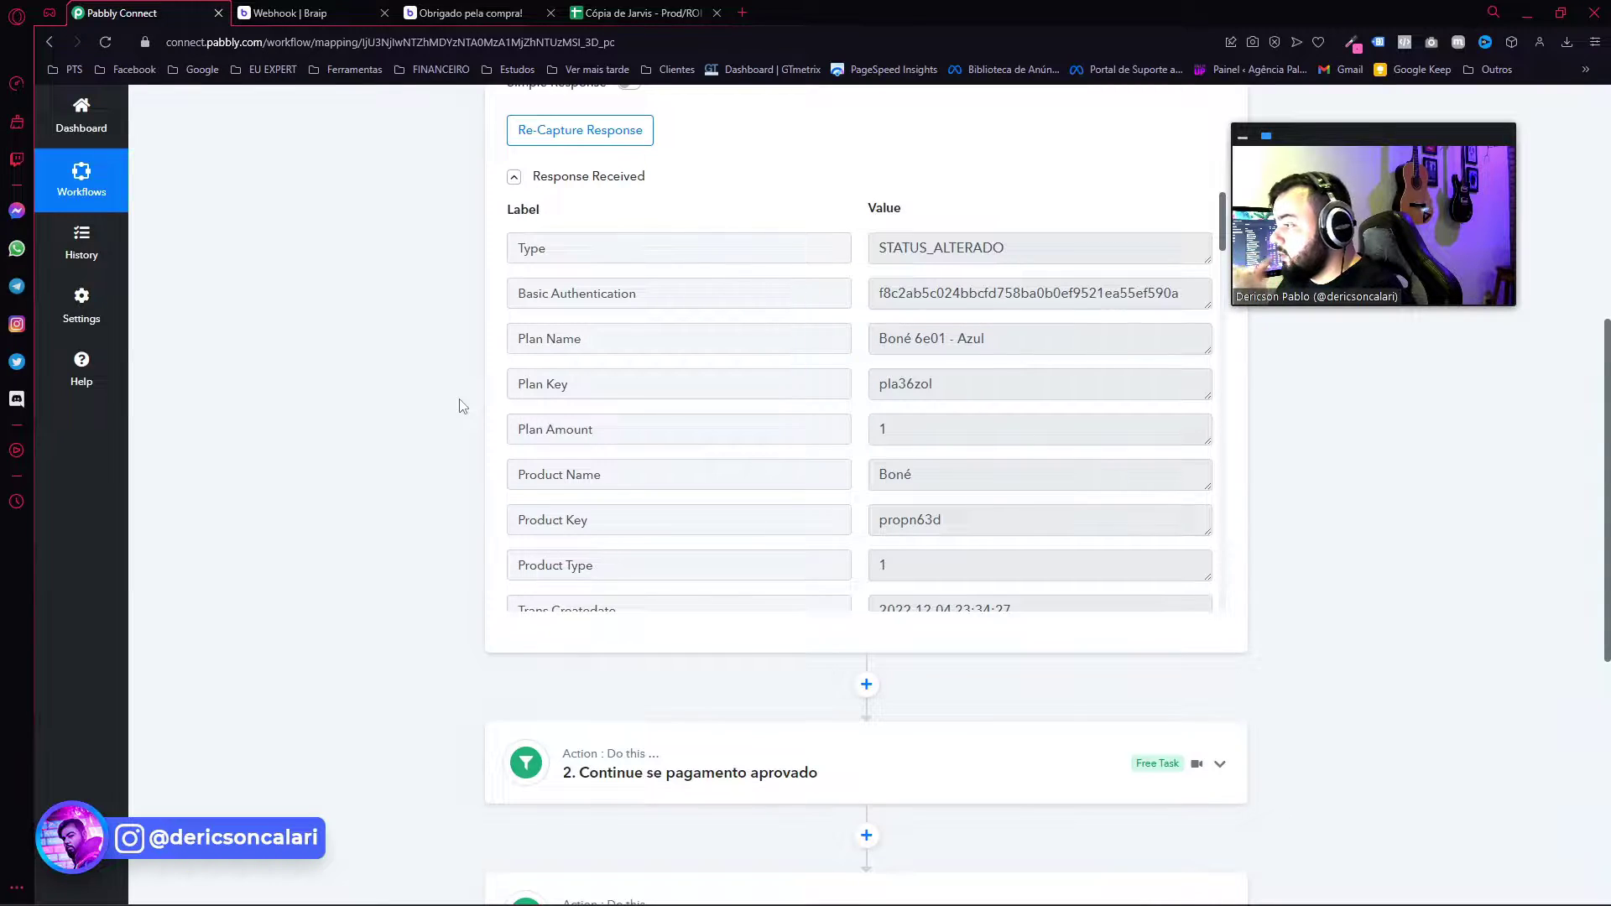
{"action": "scroll", "coordinate": [459, 406], "scroll_direction": "down", "scroll_amount": 1}
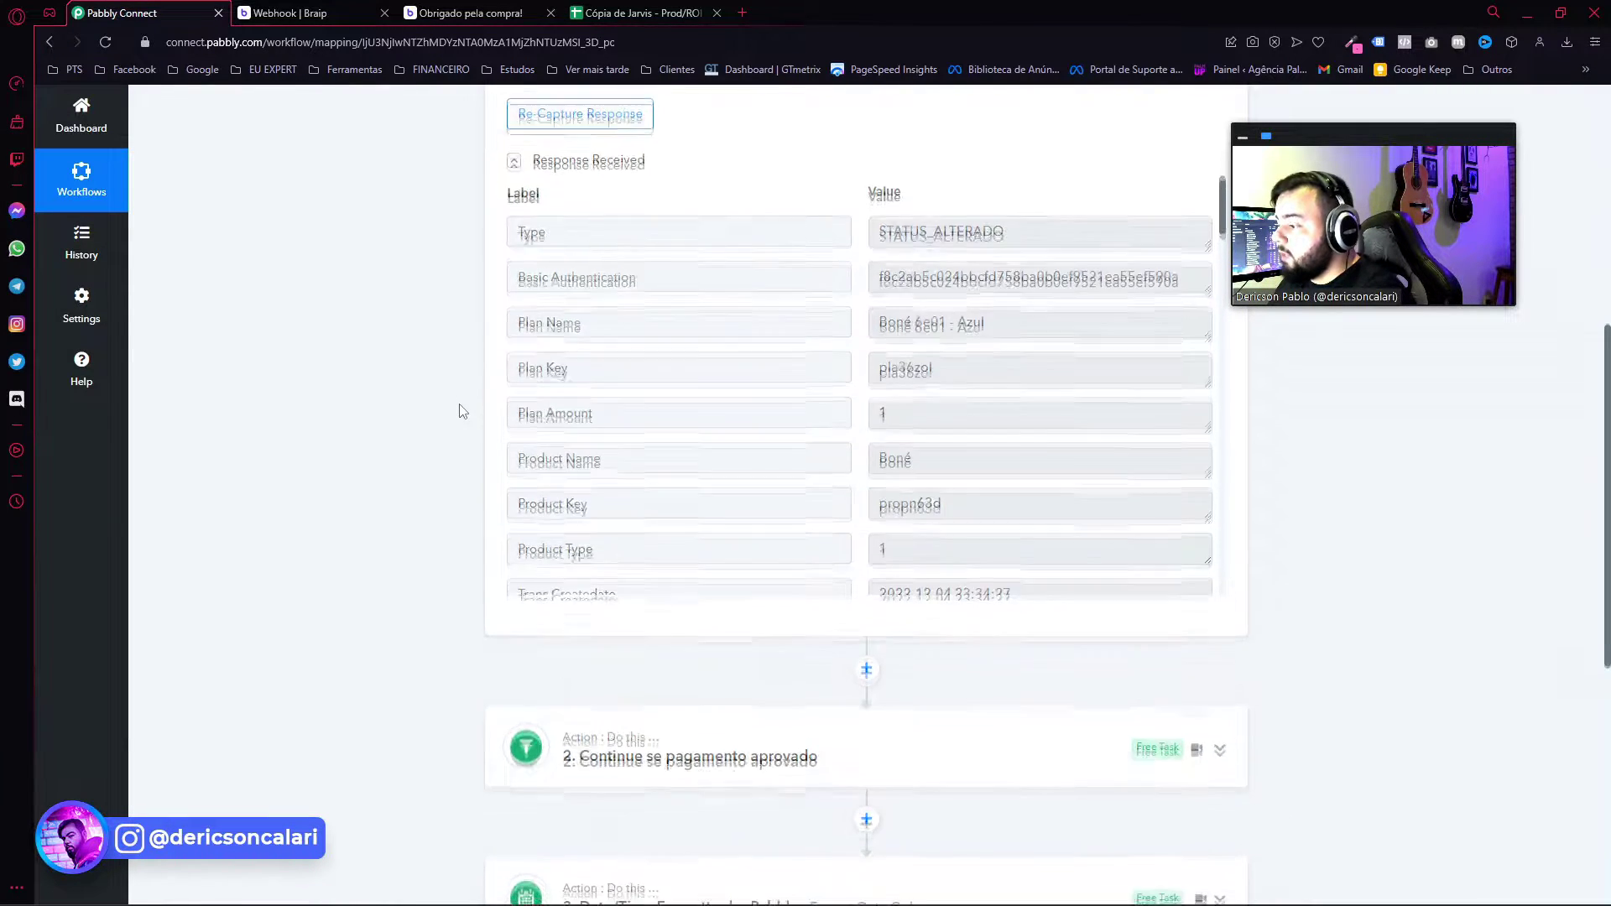
{"action": "scroll", "coordinate": [457, 409], "scroll_direction": "up", "scroll_amount": 5}
Expand the filter action "Continue se pagamento aprovado" and review its condition on Trans Status Code.
{"action": "scroll", "coordinate": [1143, 651], "scroll_direction": "down", "scroll_amount": 3}
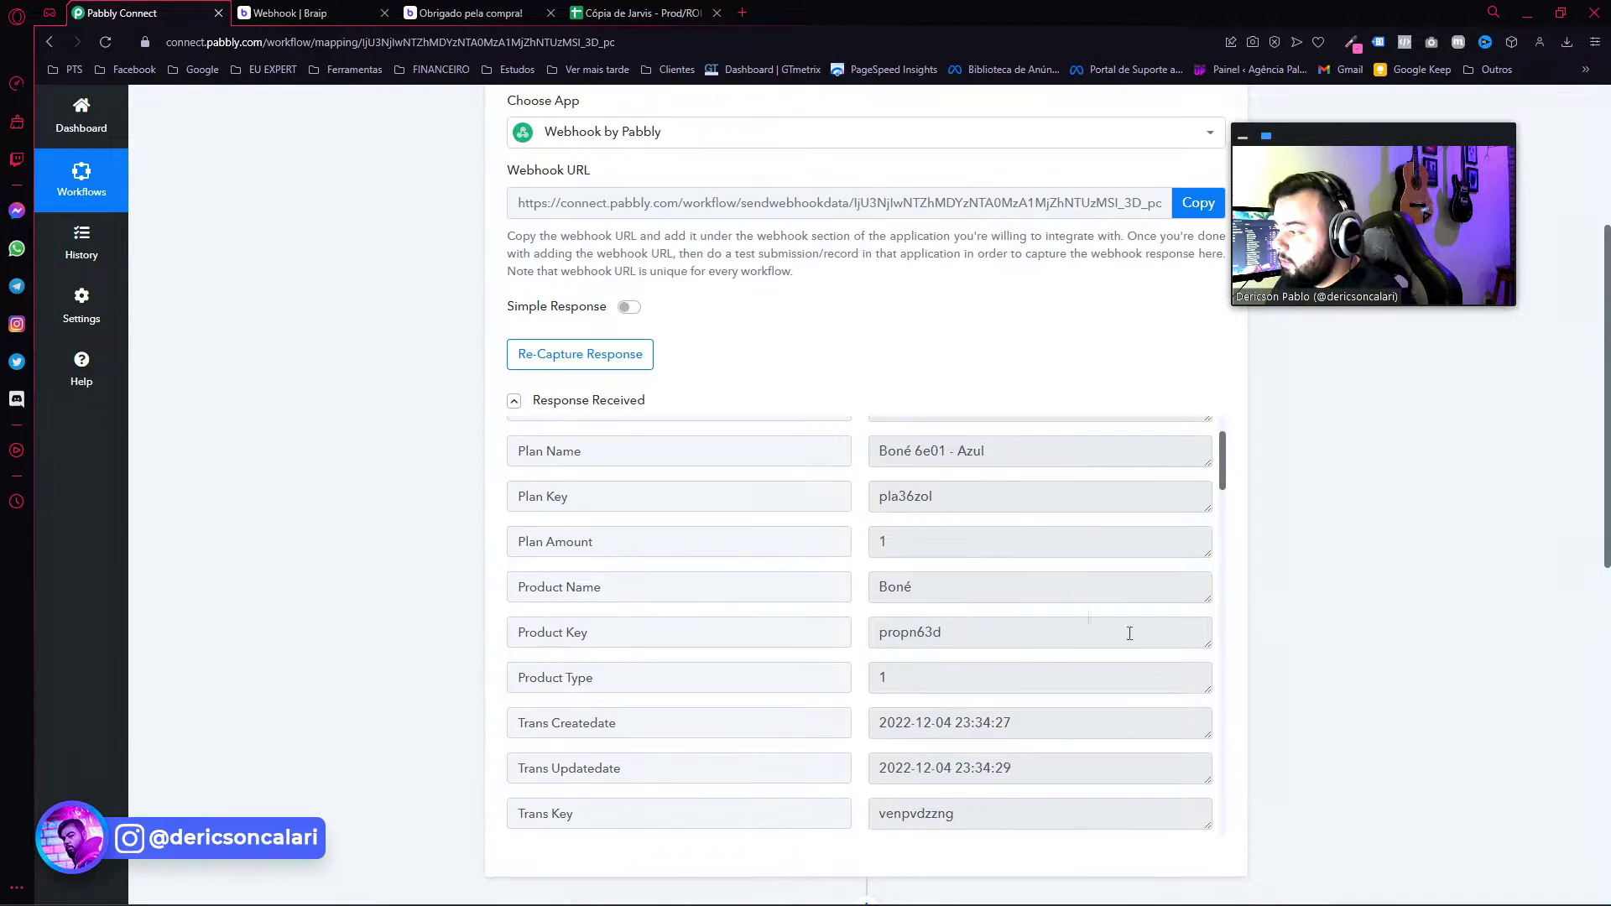
{"action": "scroll", "coordinate": [313, 492], "scroll_direction": "down", "scroll_amount": 6}
{"action": "scroll", "coordinate": [570, 520], "scroll_direction": "down", "scroll_amount": 3}
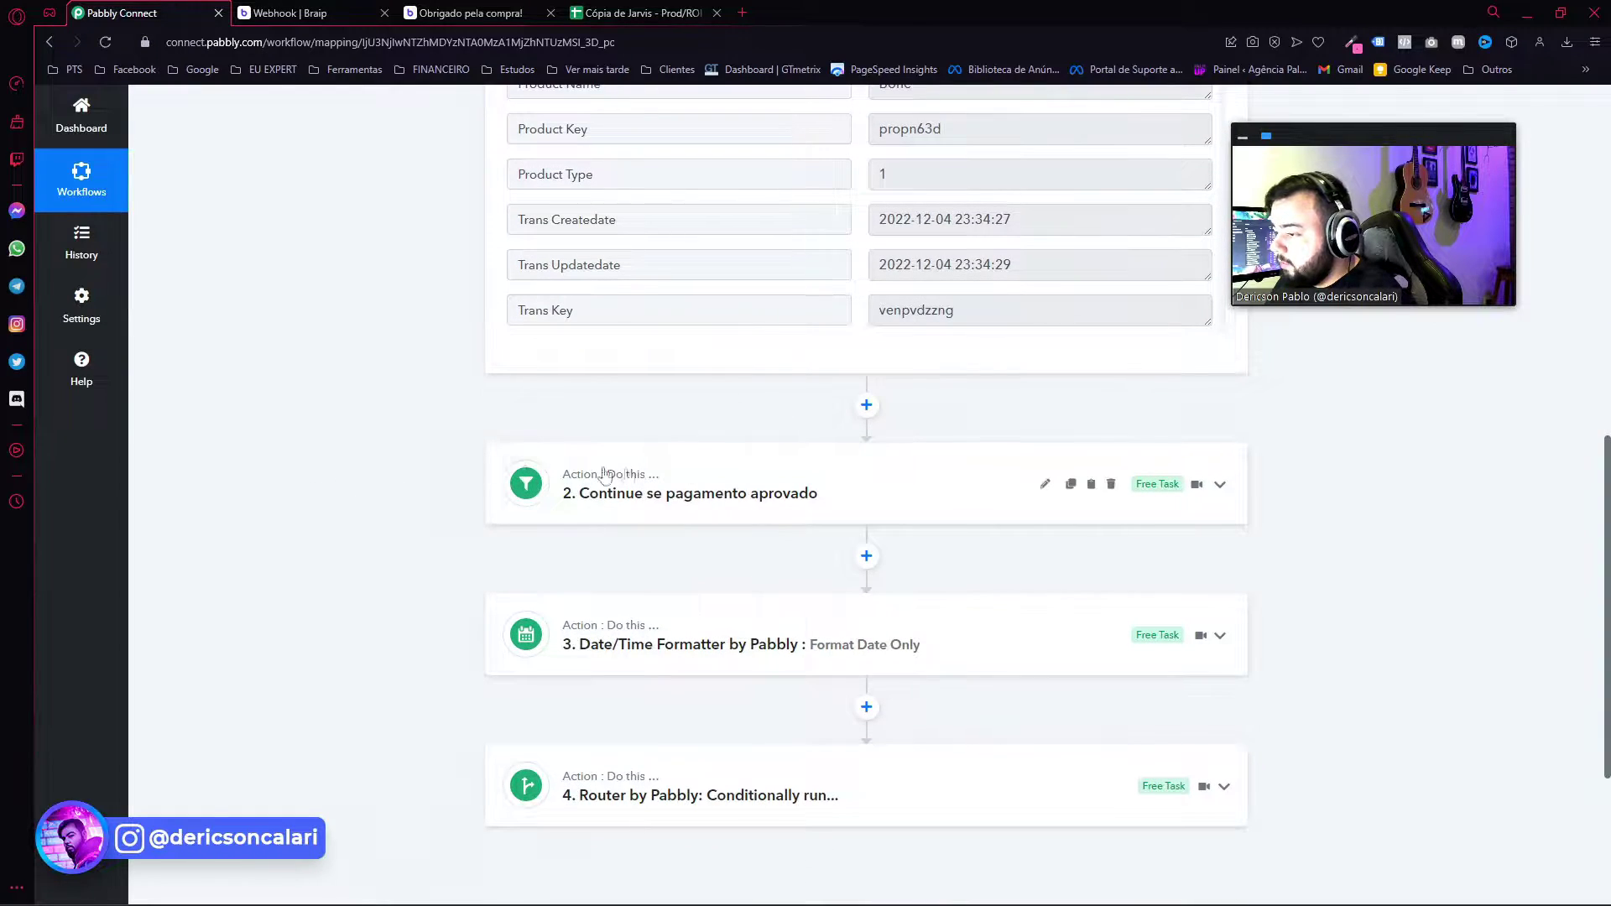
{"action": "scroll", "coordinate": [453, 487], "scroll_direction": "down", "scroll_amount": 2}
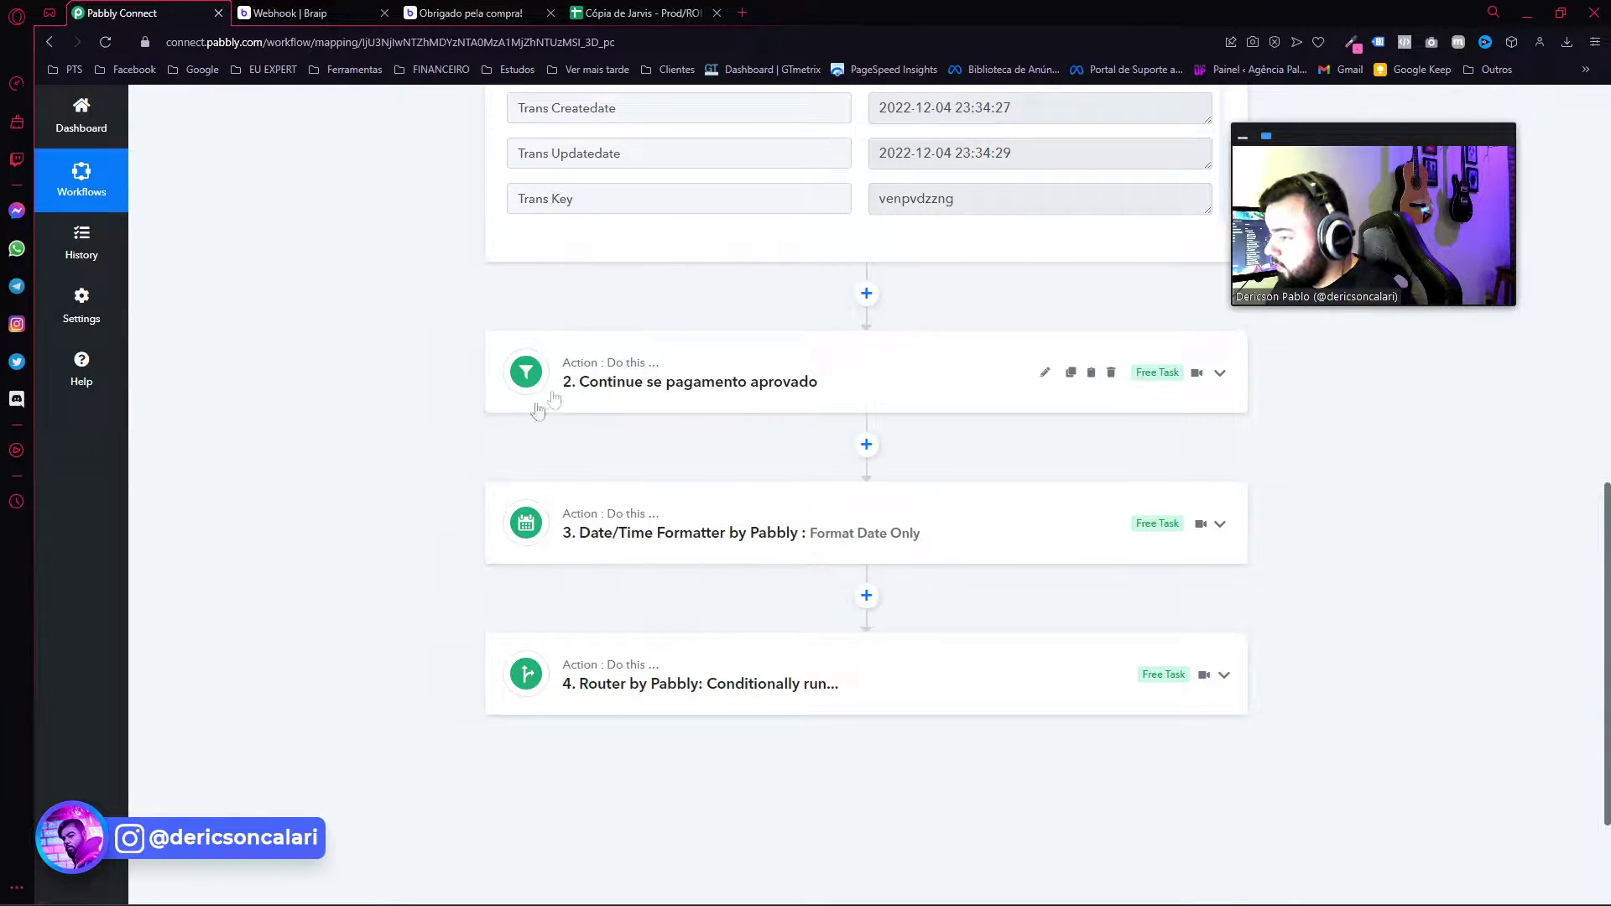
{"action": "left_click", "coordinate": [662, 405]}
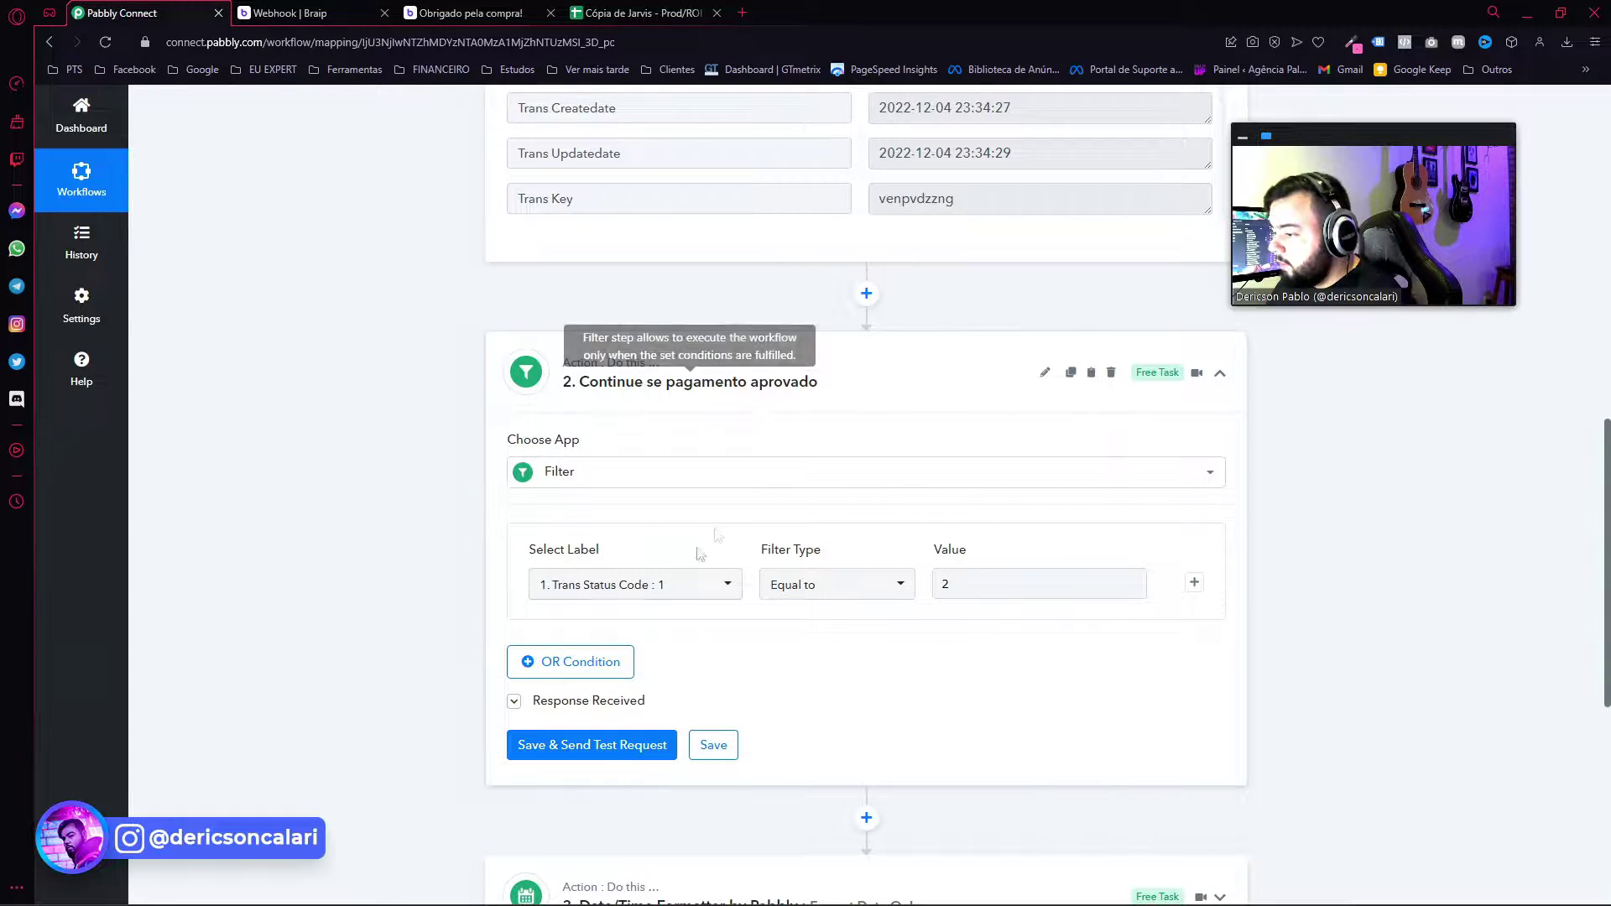
Switch to Braip's webhook documentation and look up the trans_status_code value that stands for Pagamento Aprovado.
{"action": "left_click", "coordinate": [290, 12]}
{"action": "scroll", "coordinate": [373, 618], "scroll_direction": "down", "scroll_amount": 3}
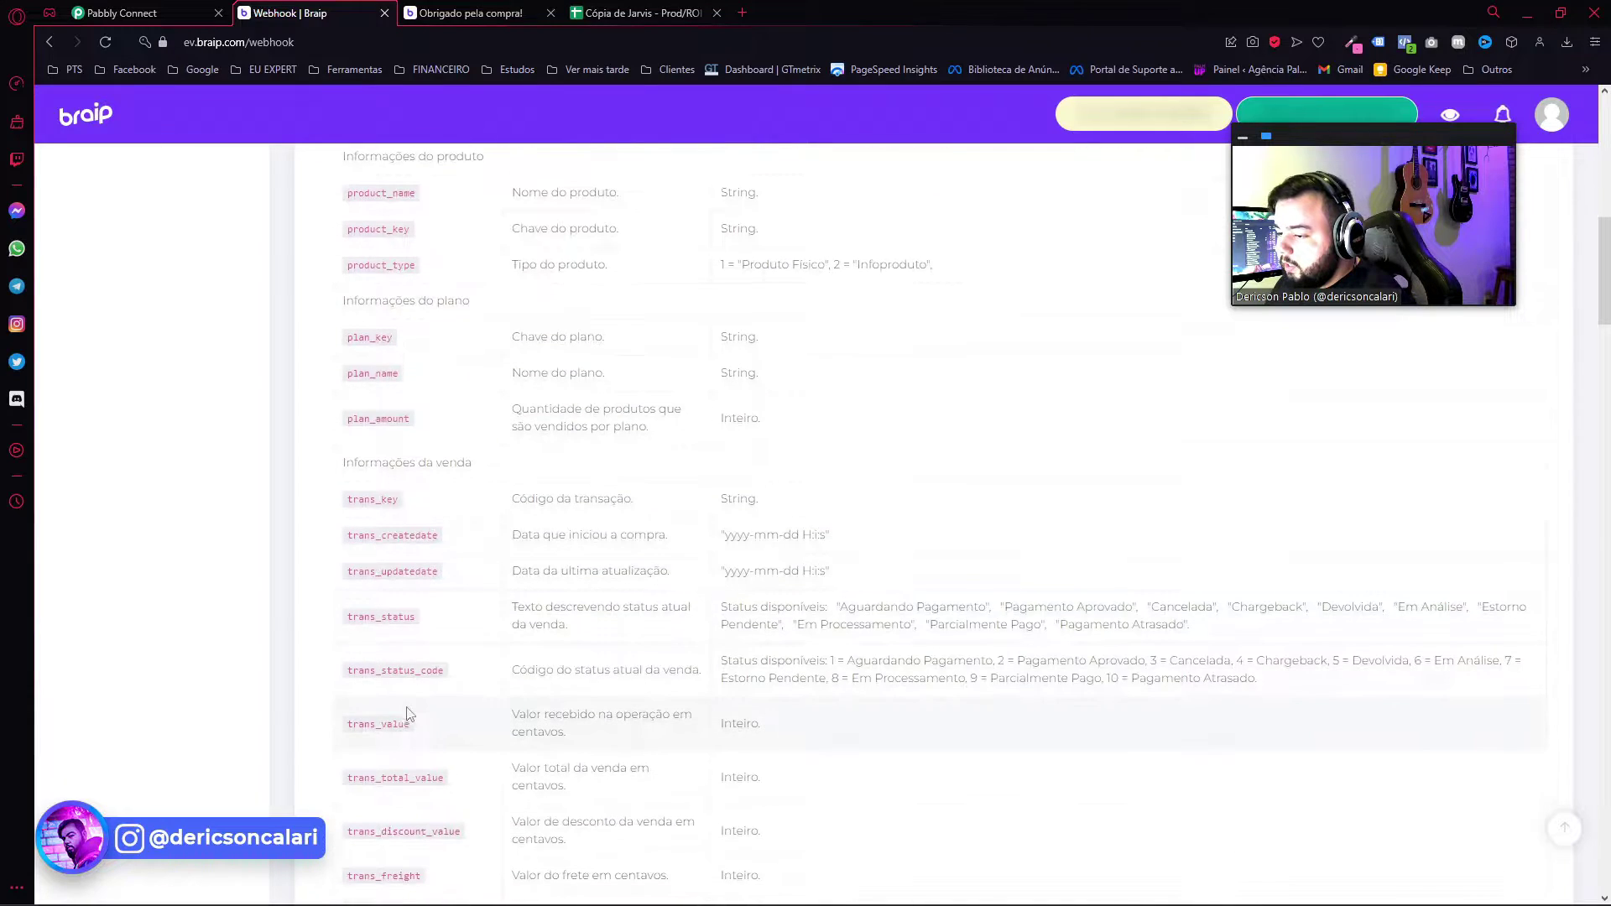
{"action": "left_click_drag", "start_coordinate": [348, 615], "coordinate": [443, 615]}
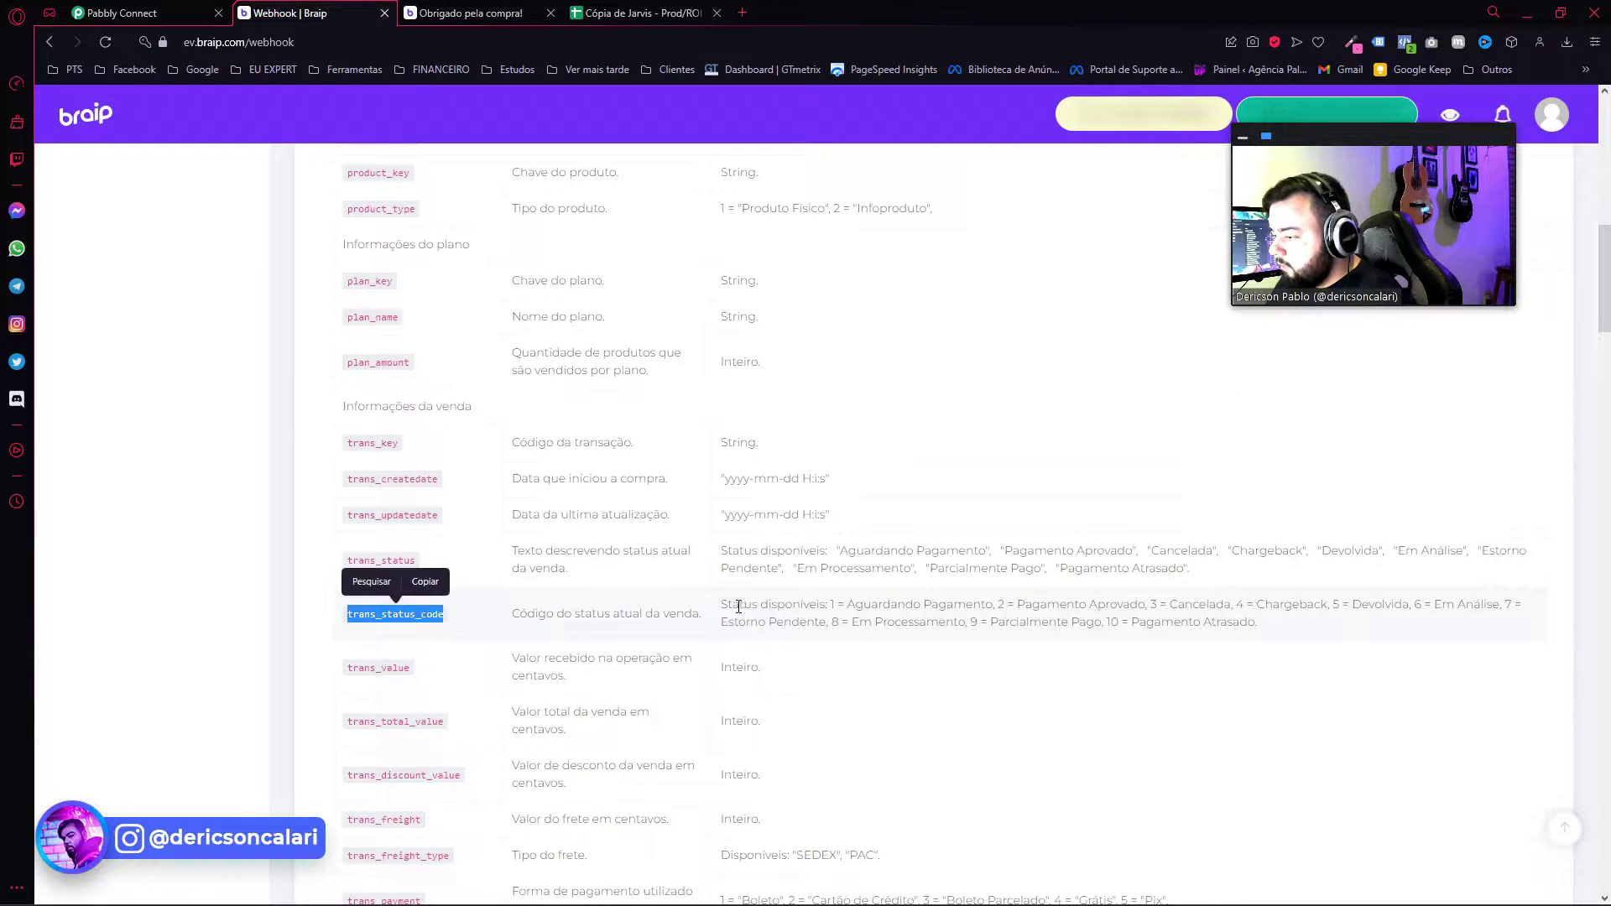
{"action": "left_click_drag", "start_coordinate": [727, 606], "coordinate": [1263, 629]}
{"action": "left_click", "coordinate": [981, 626]}
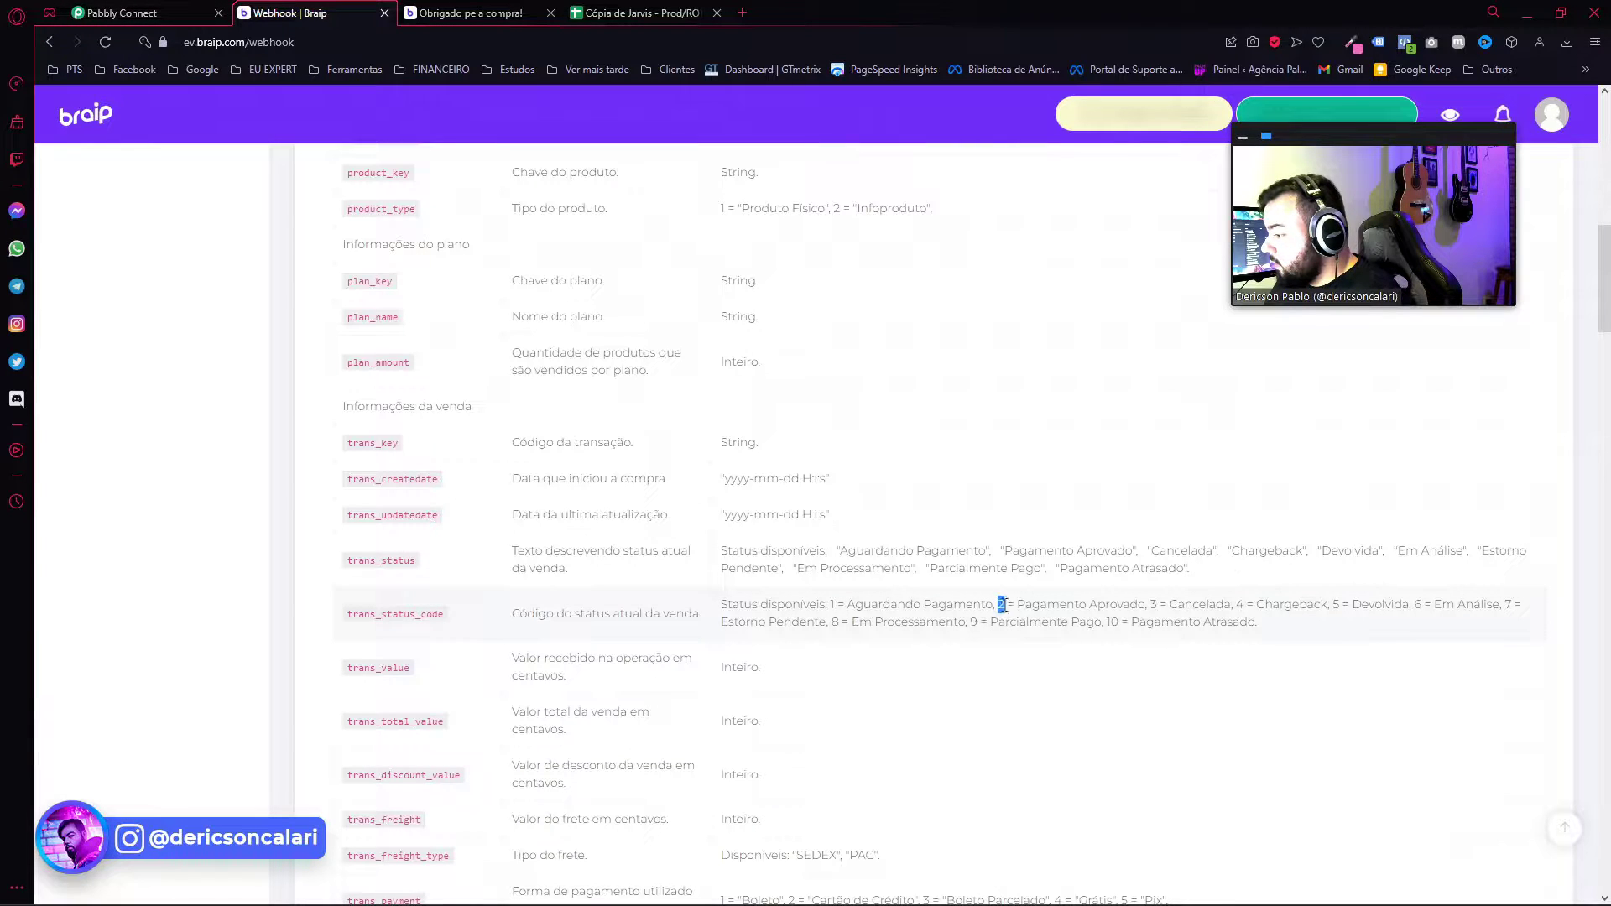
{"action": "left_click_drag", "start_coordinate": [1009, 604], "coordinate": [1151, 606]}
Return to Pabbly Connect and check the filter's comparison value against Braip's approved-payment code.
{"action": "key", "text": "ctrl+shift+Tab"}
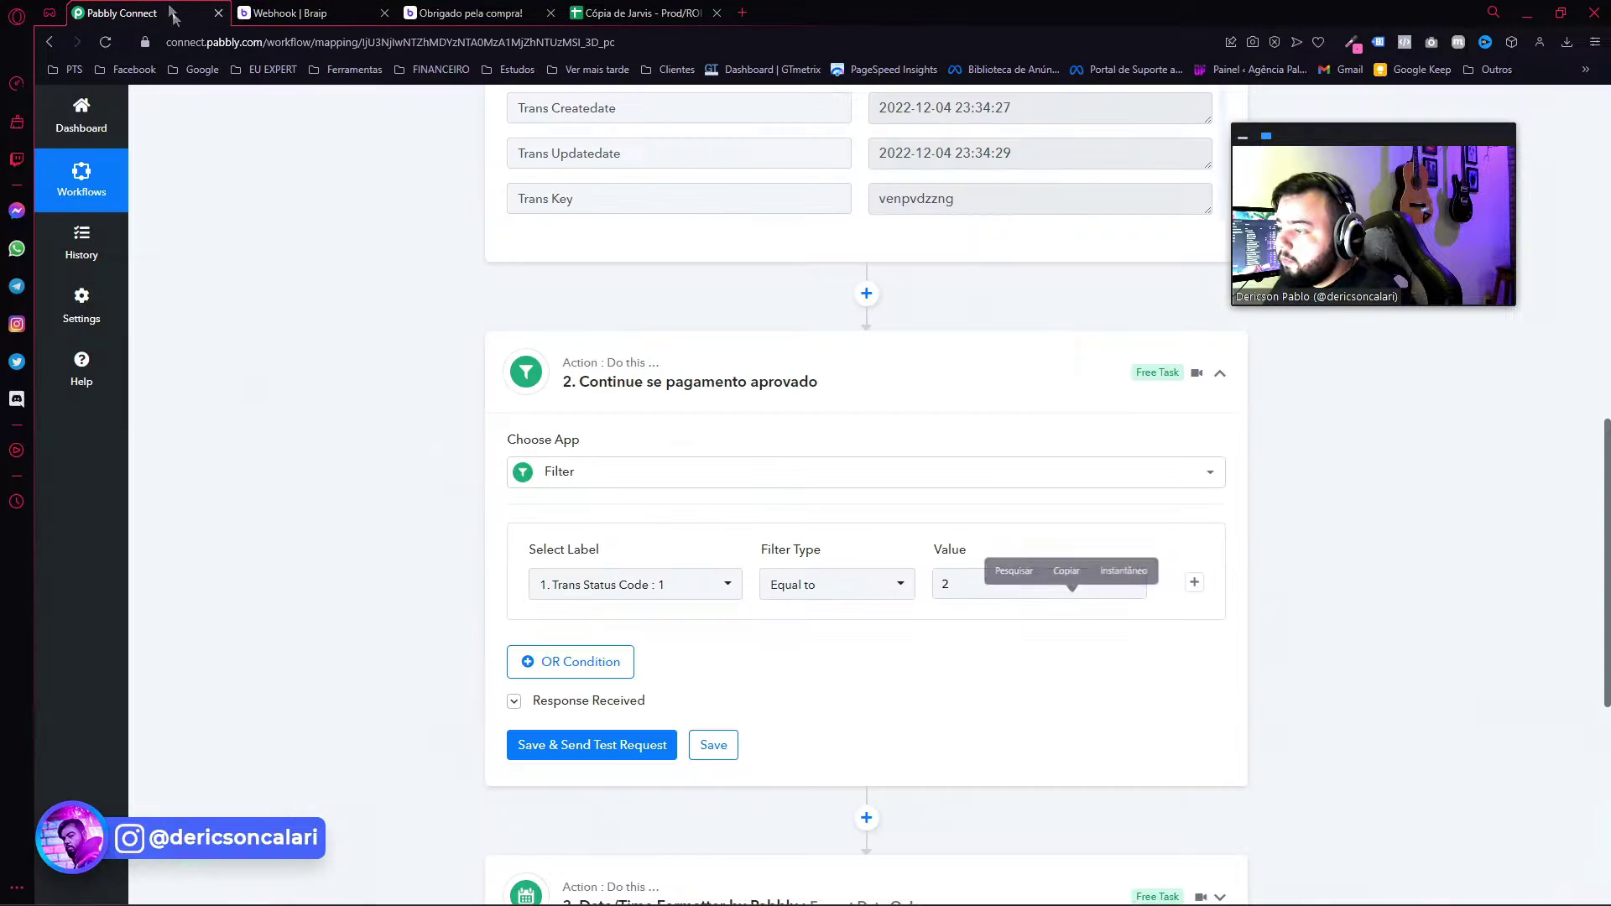
{"action": "left_click", "coordinate": [965, 580]}
{"action": "left_click", "coordinate": [632, 382]}
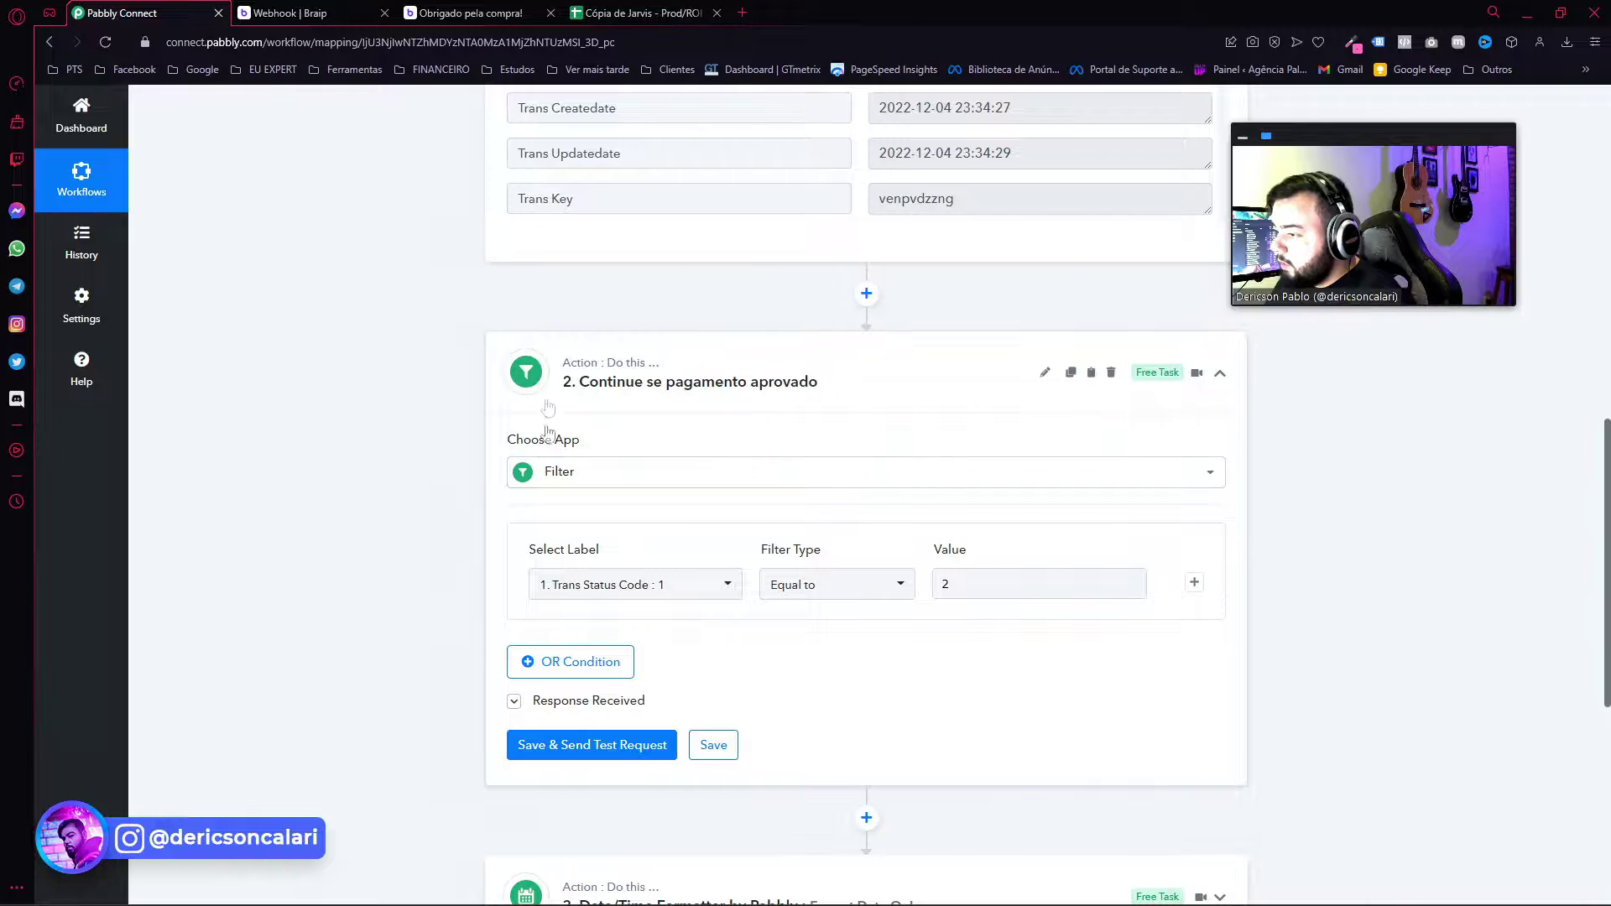
Expand the Date/Time Formatter action and review its Format Date Only event, source date and format settings.
{"action": "scroll", "coordinate": [713, 587], "scroll_direction": "down", "scroll_amount": 4}
{"action": "left_click", "coordinate": [650, 575]}
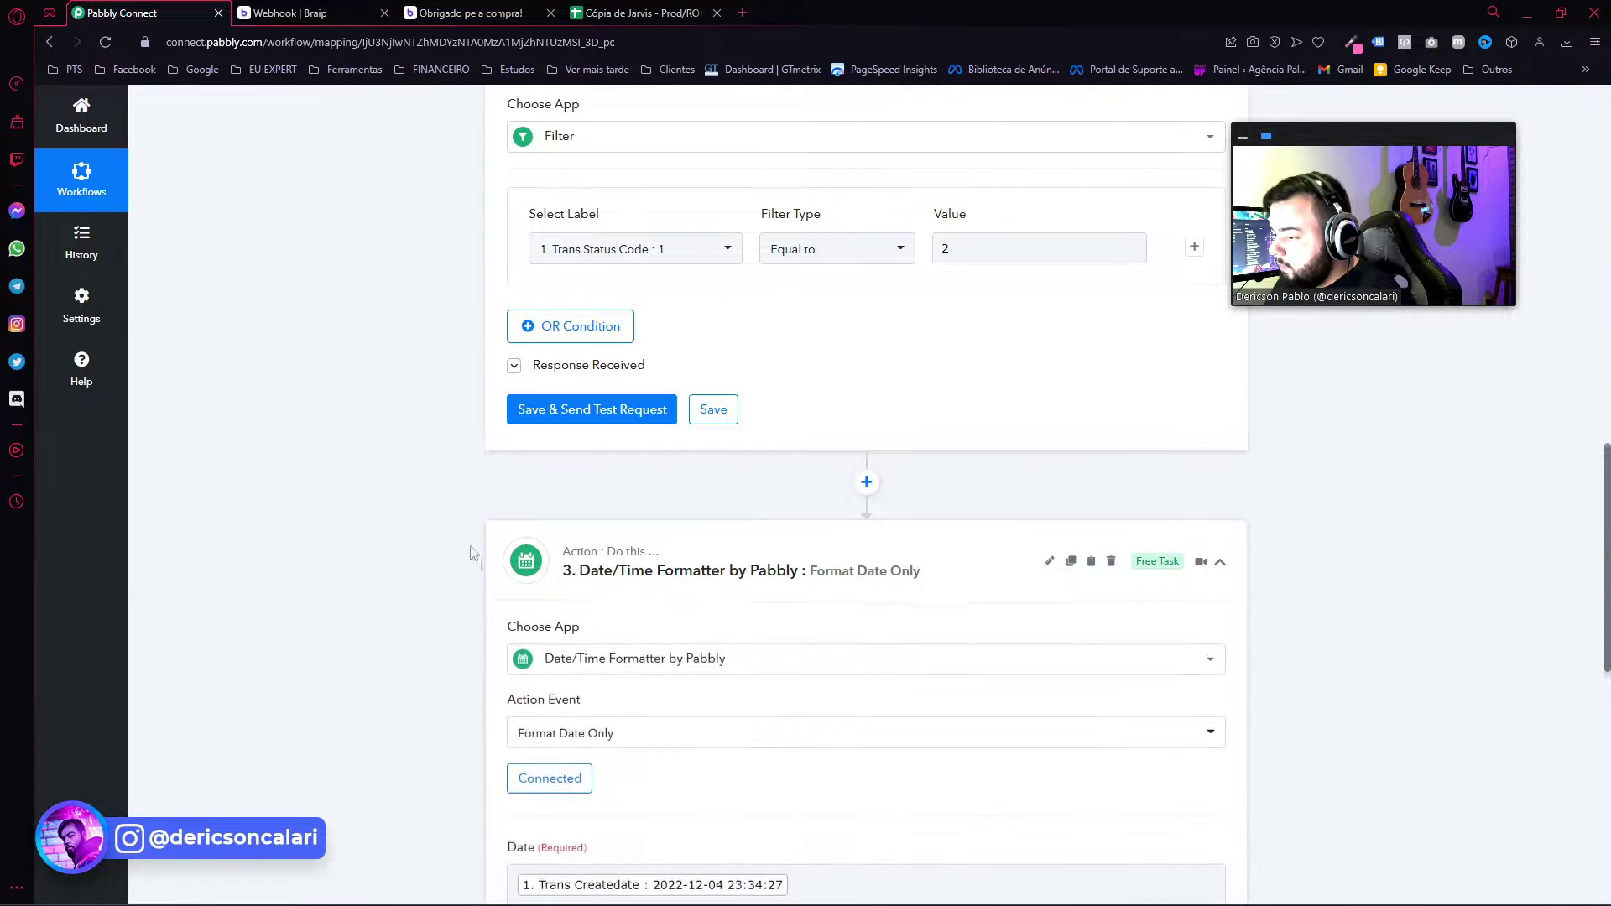
{"action": "scroll", "coordinate": [468, 631], "scroll_direction": "down", "scroll_amount": 3}
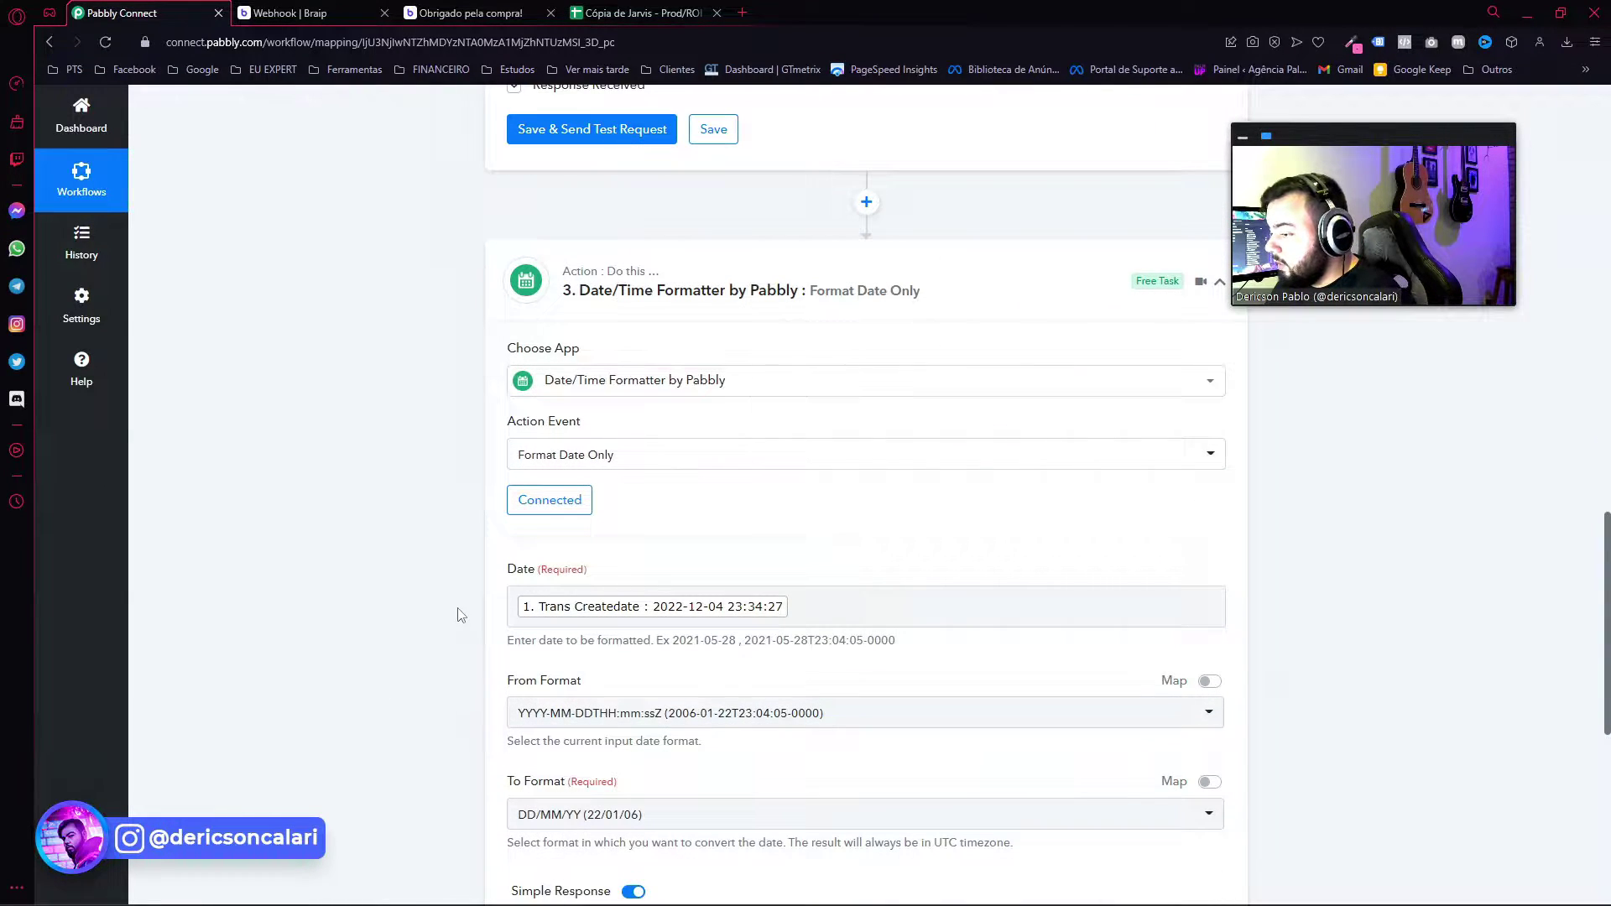
{"action": "scroll", "coordinate": [459, 616], "scroll_direction": "up", "scroll_amount": 1}
{"action": "scroll", "coordinate": [713, 655], "scroll_direction": "down", "scroll_amount": 1}
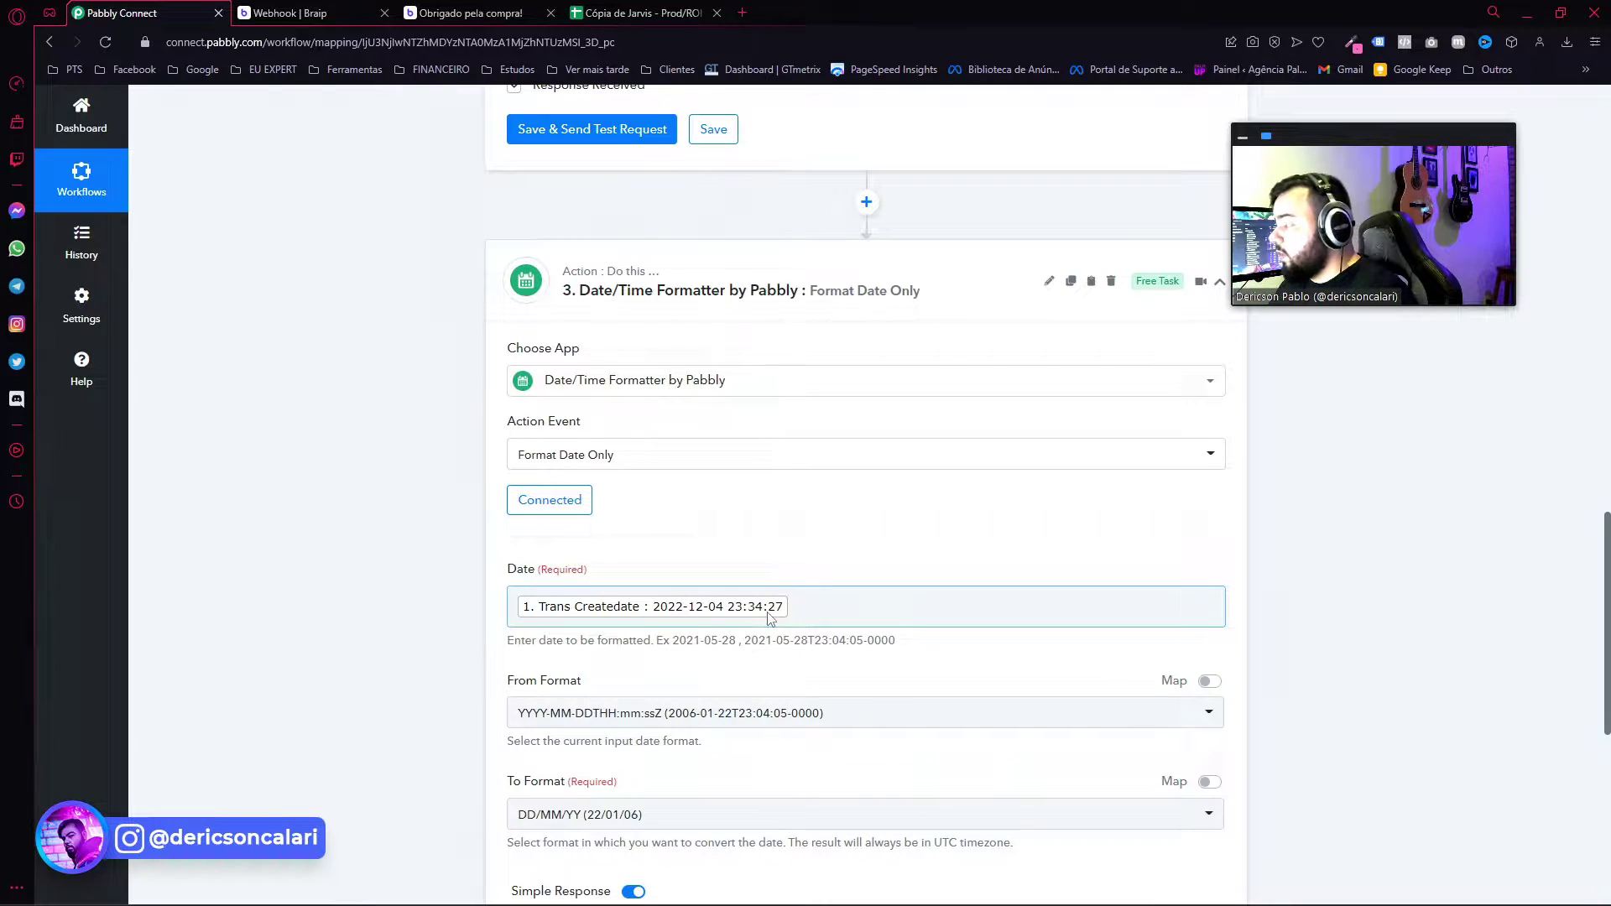
Search the webhook data for "date" in the formatter's Date mapping, examine the available date fields and close the list.
{"action": "scroll", "coordinate": [769, 618], "scroll_direction": "down", "scroll_amount": 2}
{"action": "left_click", "coordinate": [846, 493]}
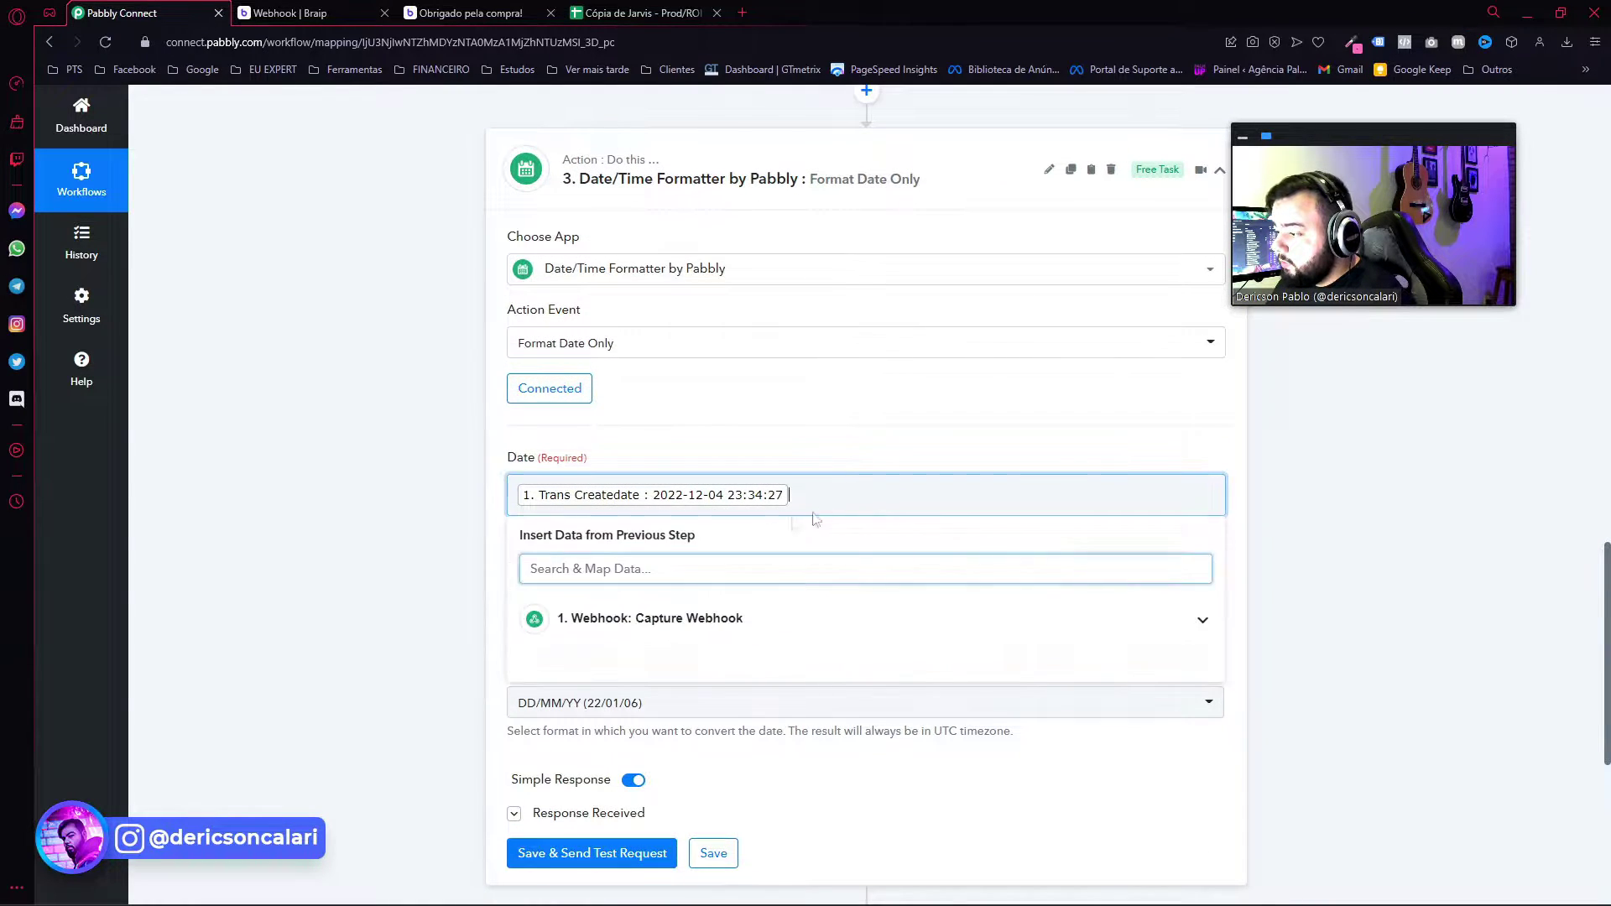
{"action": "type", "text": "date"}
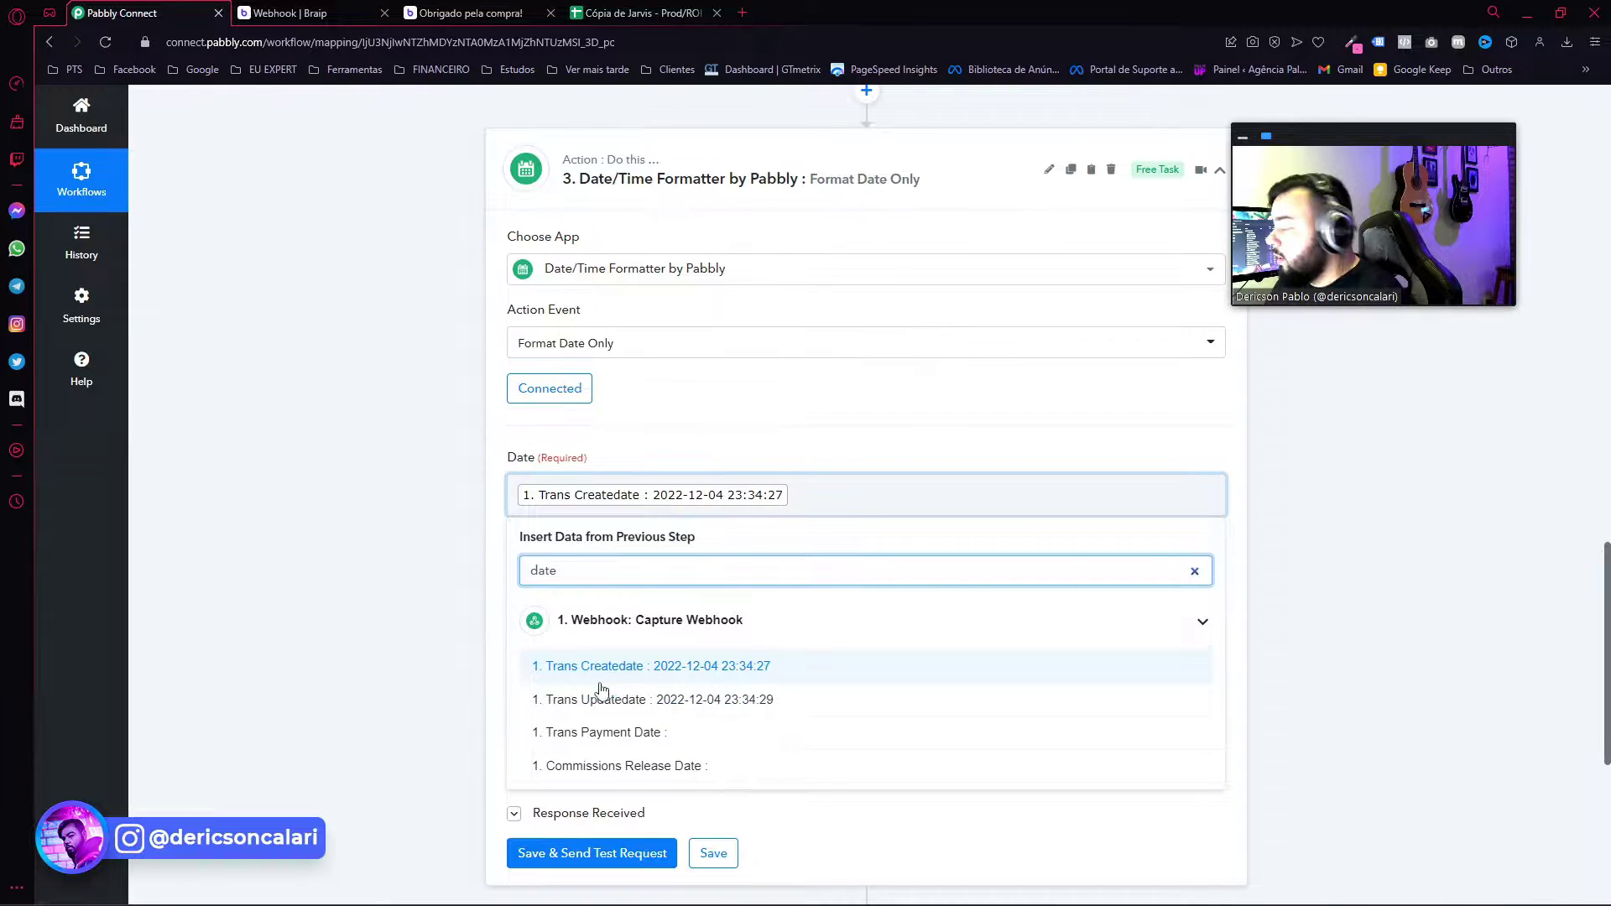
{"action": "left_click", "coordinate": [410, 583]}
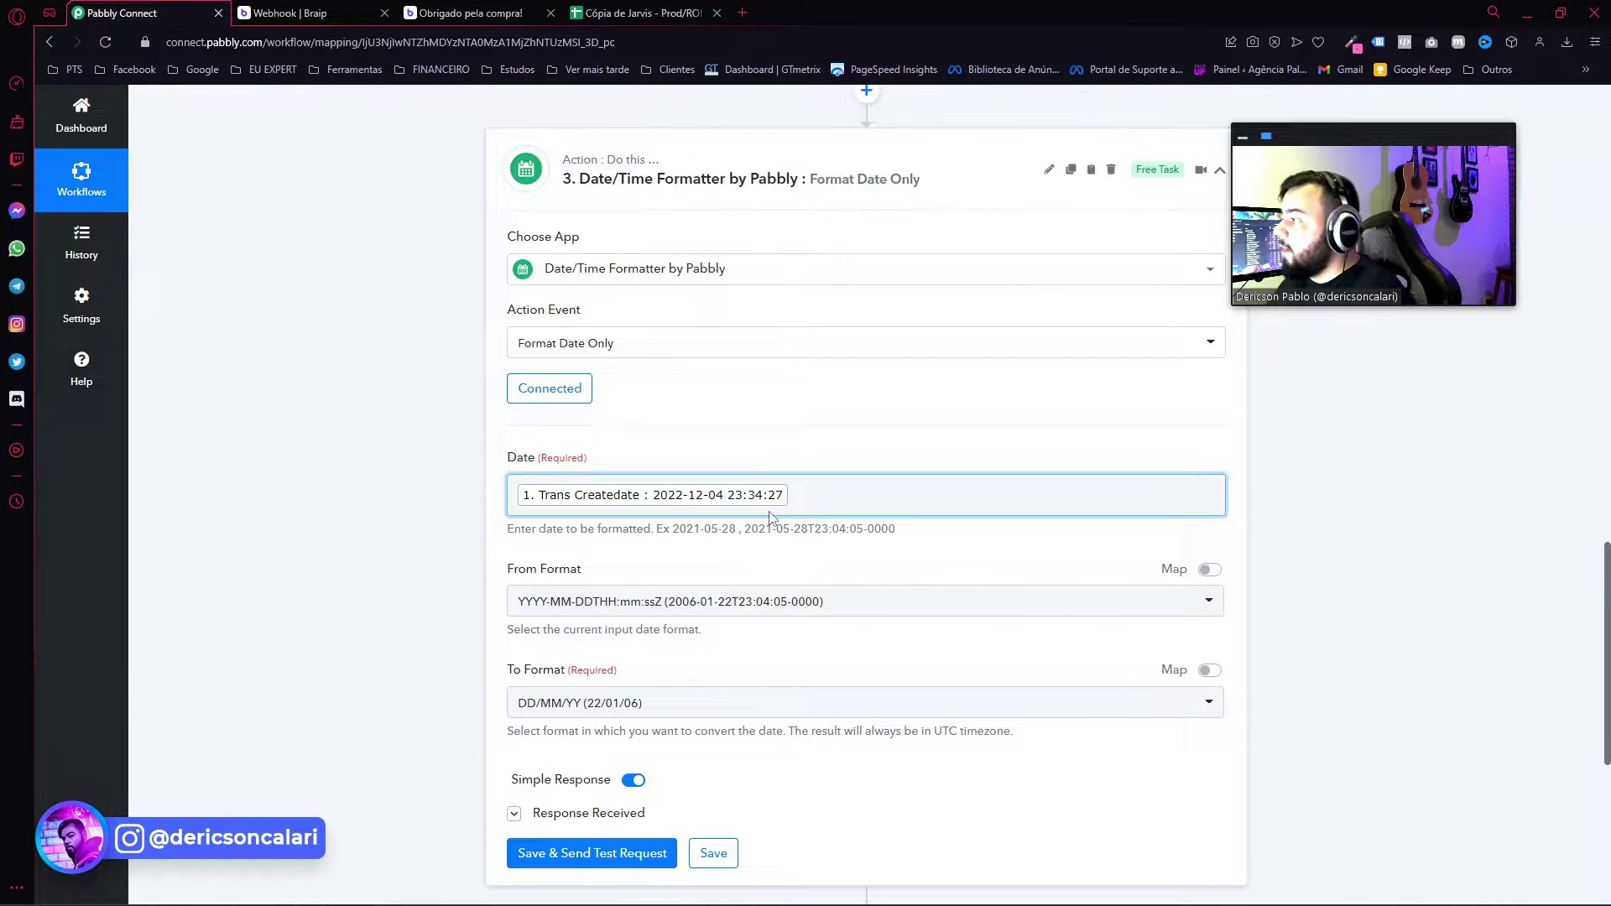
Expand the Router action and review its routes based on the number of characters.
{"action": "scroll", "coordinate": [468, 525], "scroll_direction": "down", "scroll_amount": 5}
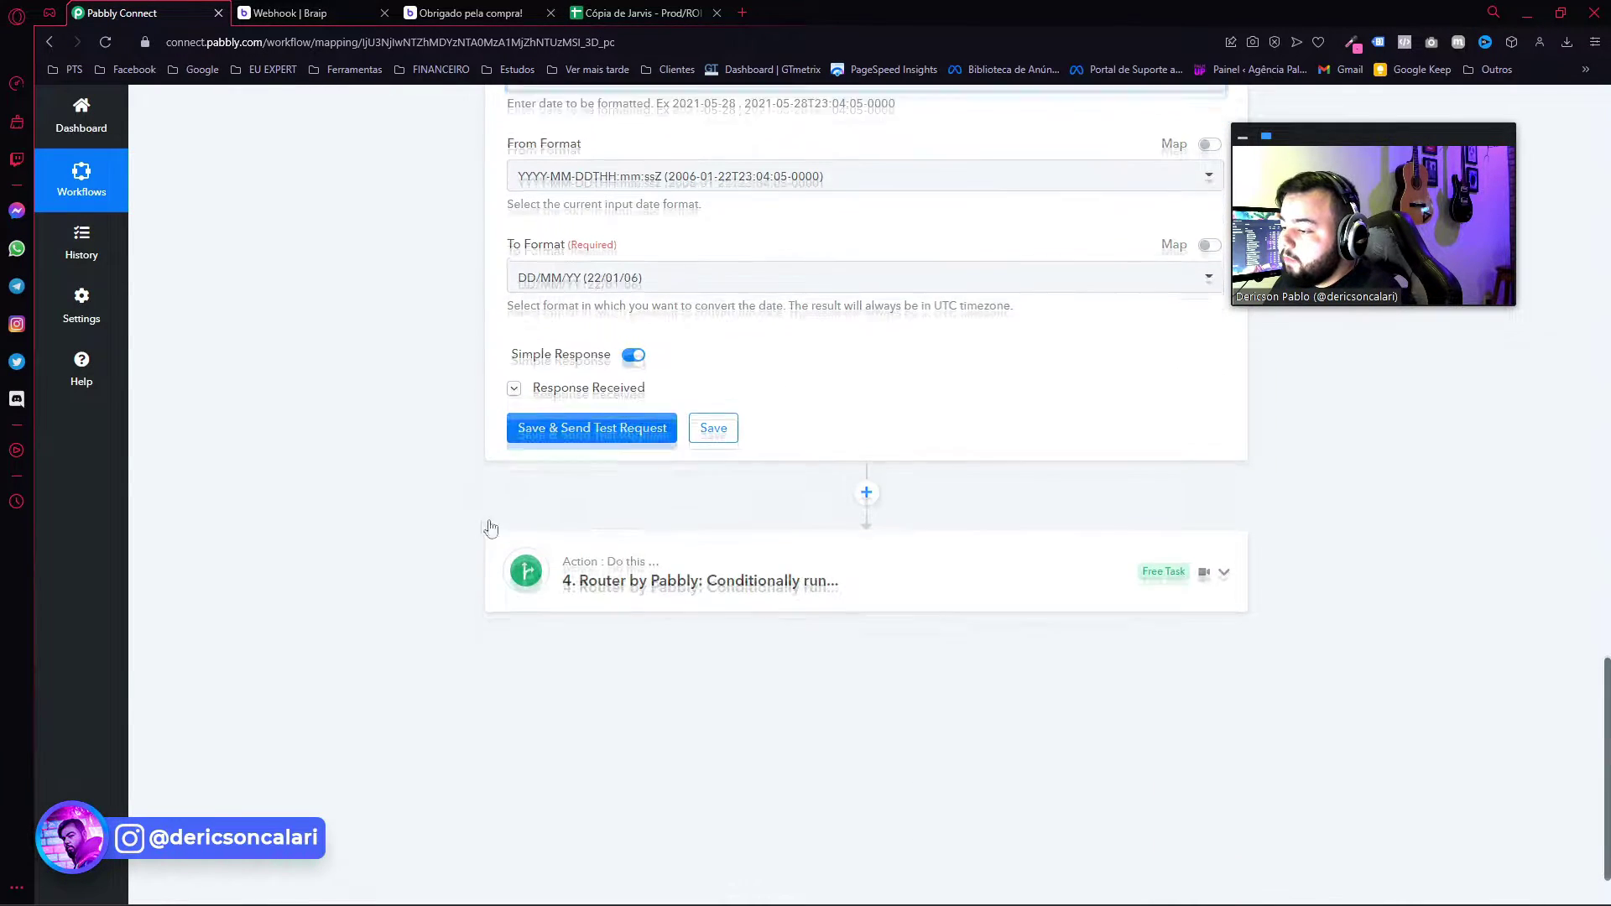
{"action": "left_click", "coordinate": [623, 551]}
{"action": "scroll", "coordinate": [407, 520], "scroll_direction": "up", "scroll_amount": 5}
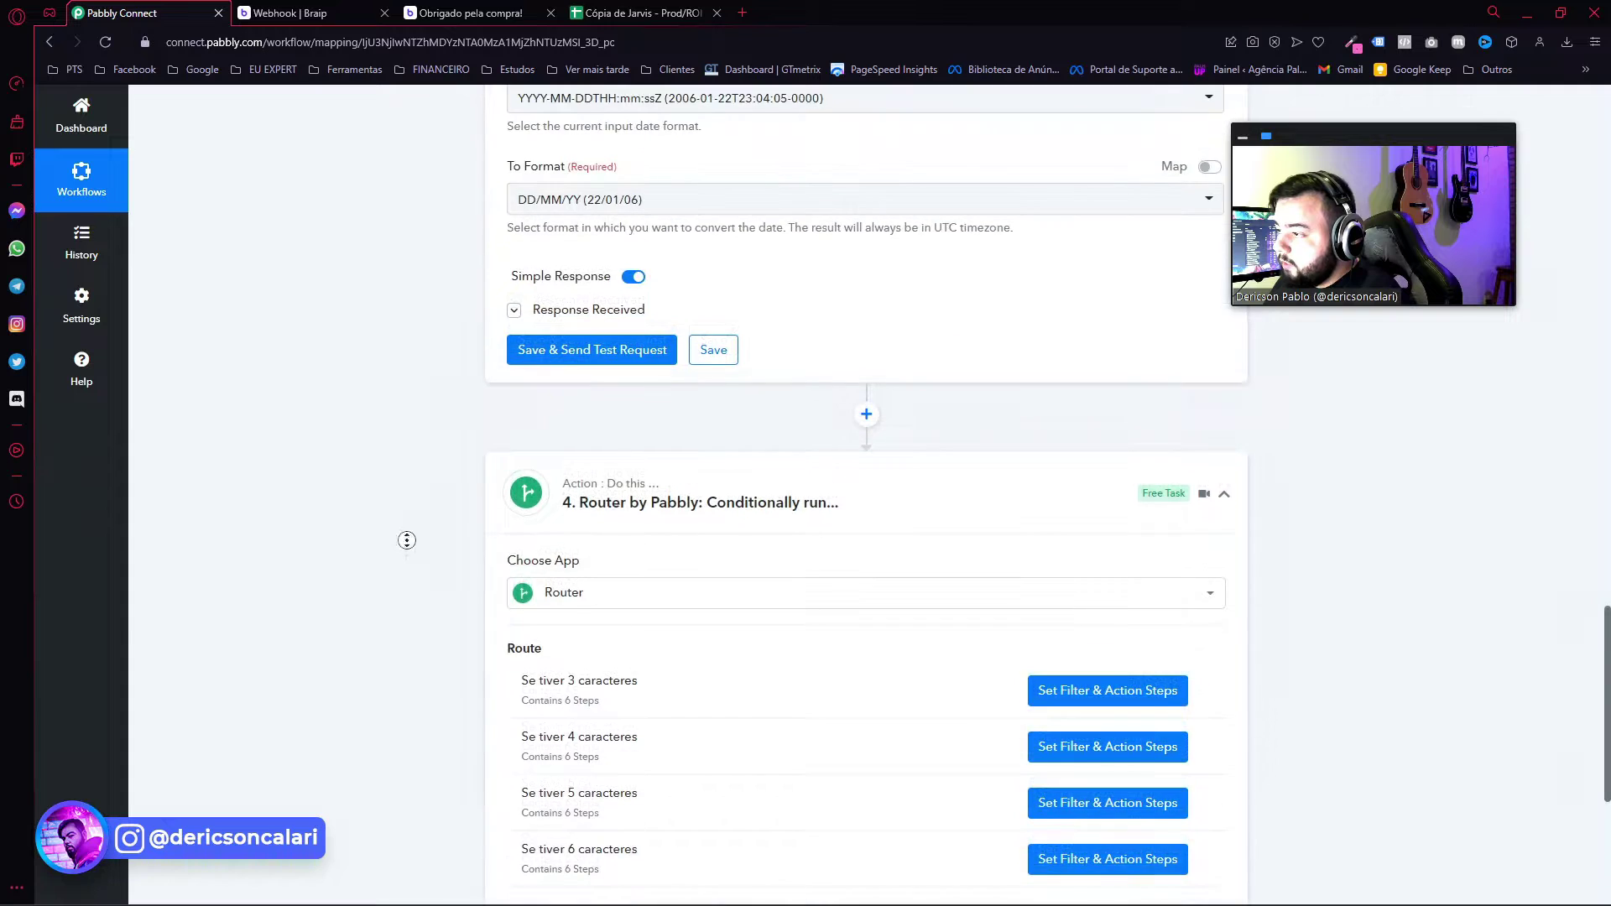
{"action": "scroll", "coordinate": [409, 424], "scroll_direction": "down", "scroll_amount": 6}
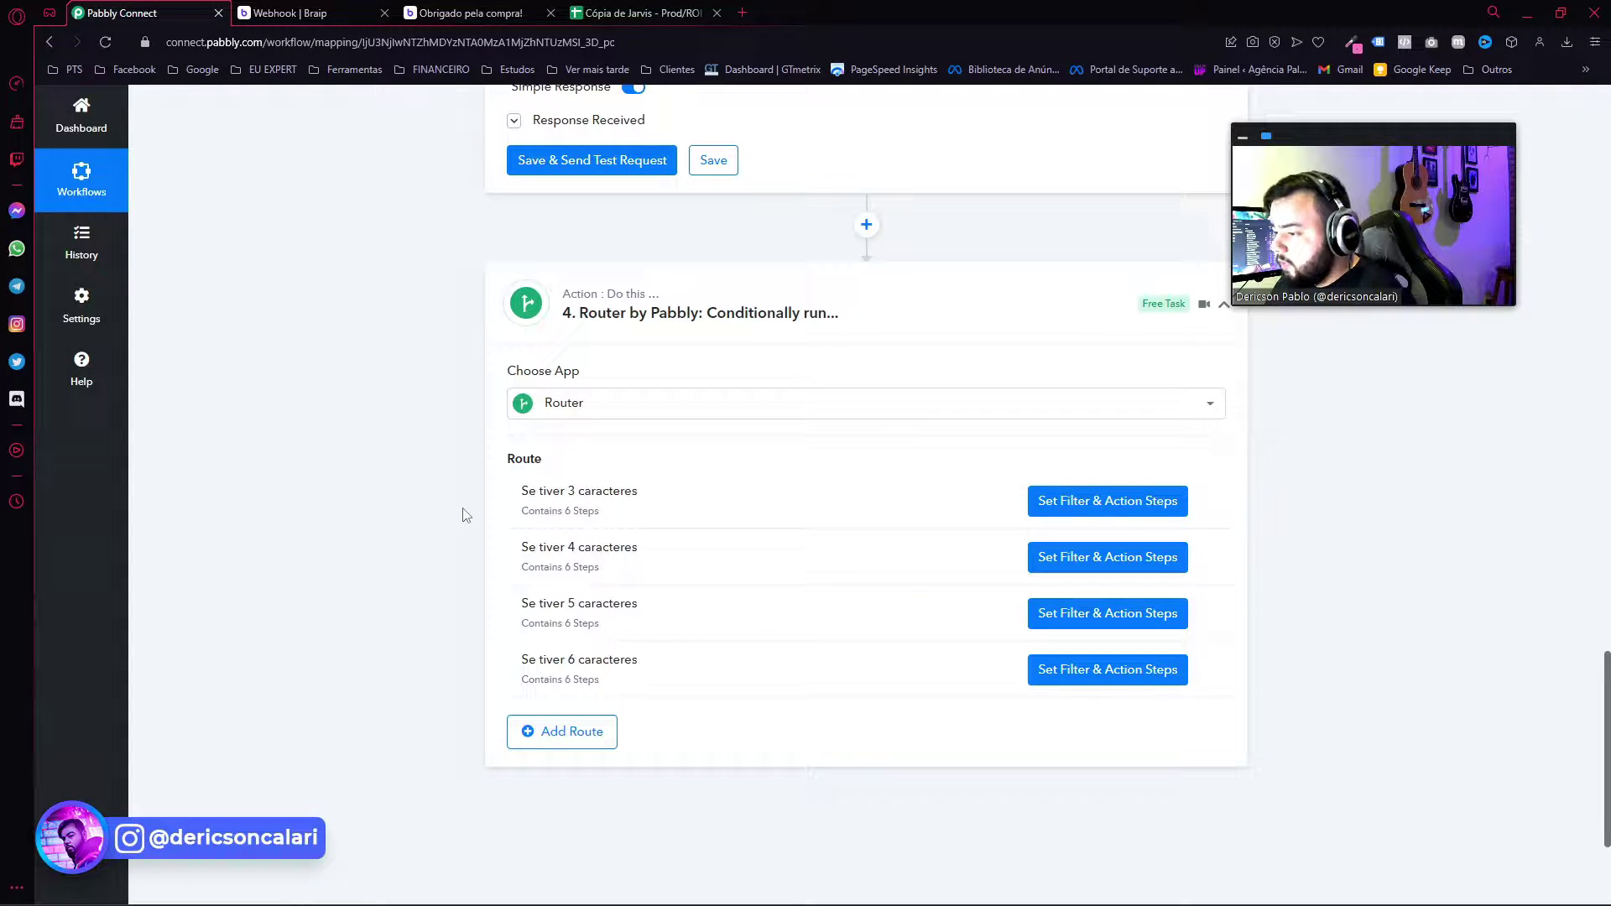
Go back to the webhook's captured response and locate the Trans Value and Trans Total Value fields.
{"action": "scroll", "coordinate": [465, 507], "scroll_direction": "up", "scroll_amount": 15}
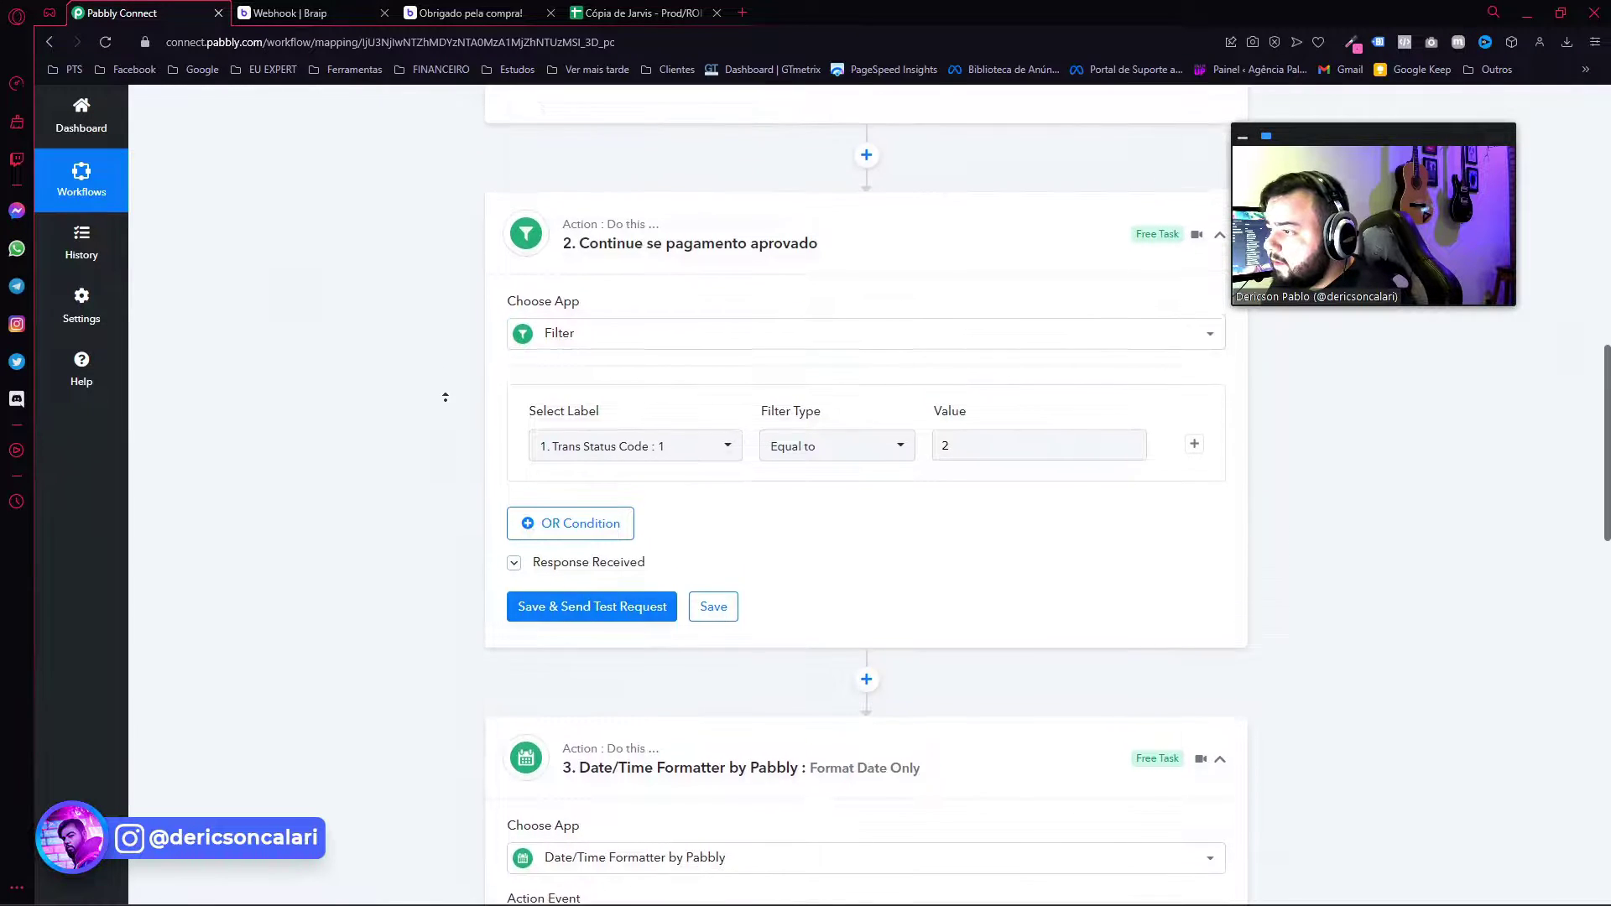
{"action": "scroll", "coordinate": [424, 378], "scroll_direction": "up", "scroll_amount": 5}
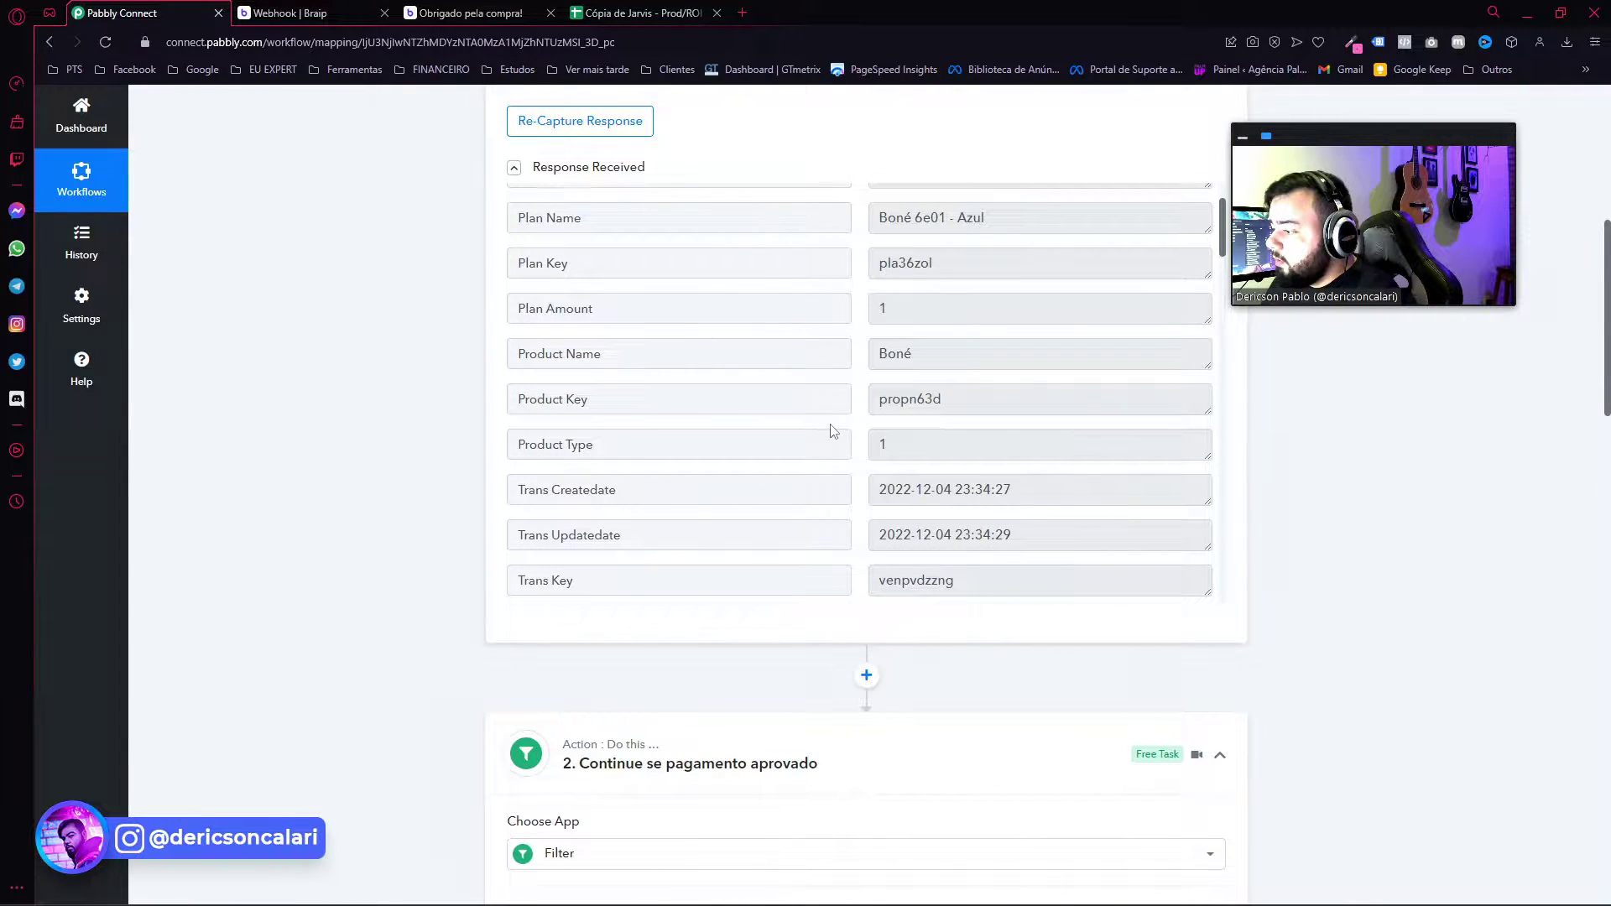
{"action": "scroll", "coordinate": [739, 474], "scroll_direction": "down", "scroll_amount": 6}
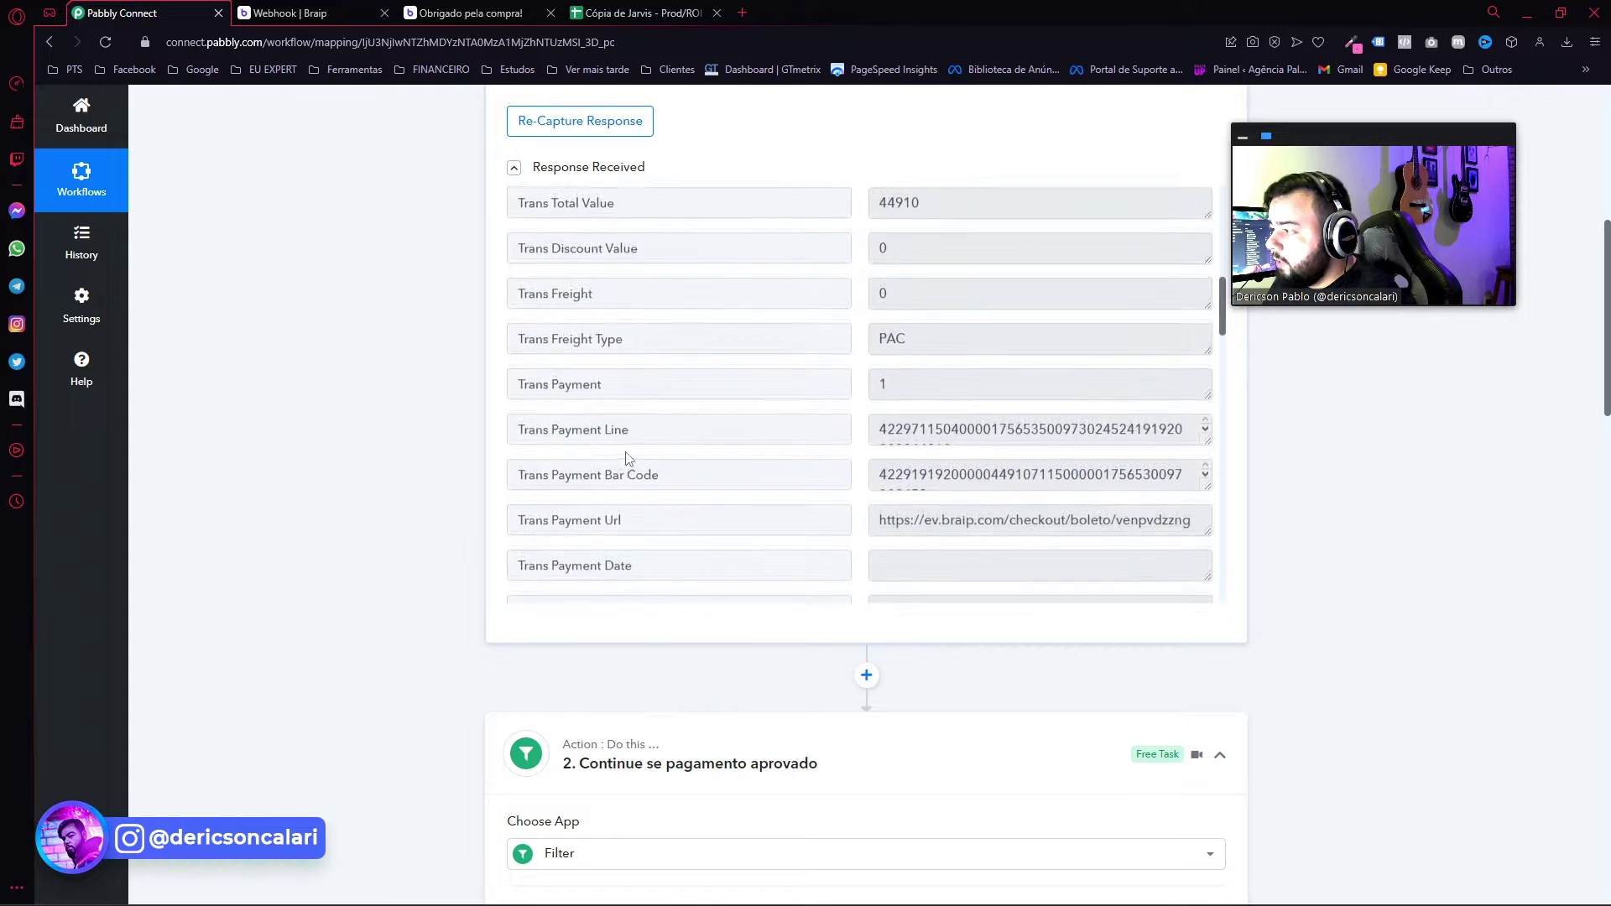
{"action": "scroll", "coordinate": [846, 453], "scroll_direction": "up", "scroll_amount": 3}
{"action": "left_click_drag", "start_coordinate": [598, 384], "coordinate": [510, 382]}
{"action": "left_click_drag", "start_coordinate": [931, 426], "coordinate": [849, 423]}
Examine the digits of the captured Trans Value, singling out the last two as cents.
{"action": "left_click_drag", "start_coordinate": [956, 379], "coordinate": [919, 377]}
{"action": "double_click", "coordinate": [918, 380]}
{"action": "left_click", "coordinate": [960, 425]}
{"action": "double_click", "coordinate": [919, 382]}
{"action": "left_click", "coordinate": [906, 381]}
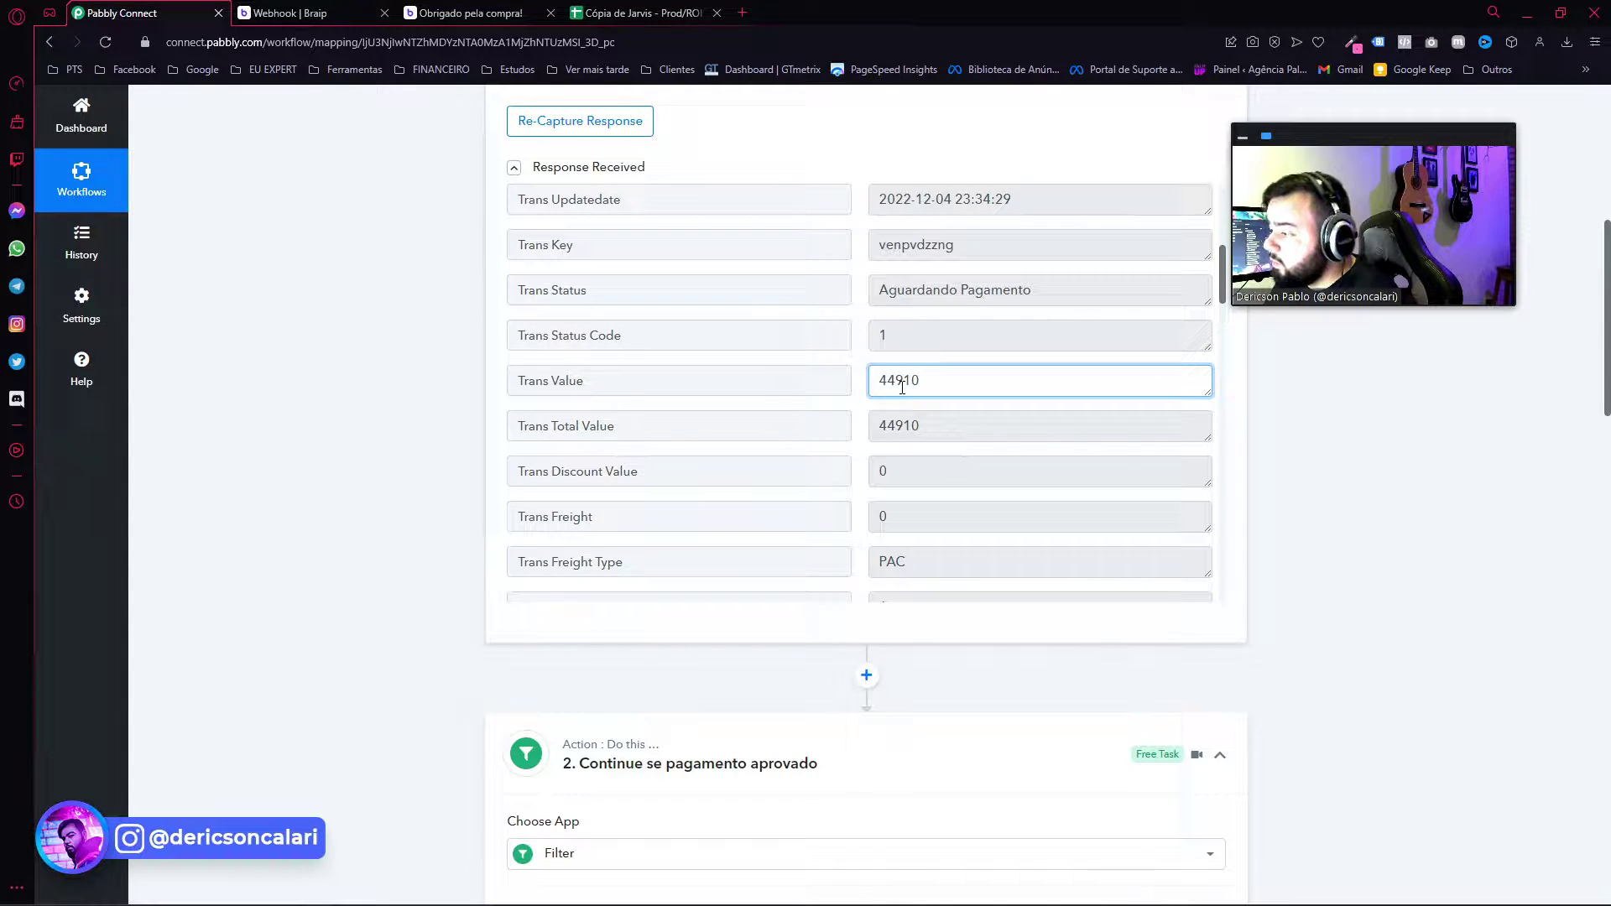
{"action": "left_click_drag", "start_coordinate": [903, 384], "coordinate": [923, 384]}
{"action": "left_click", "coordinate": [912, 388]}
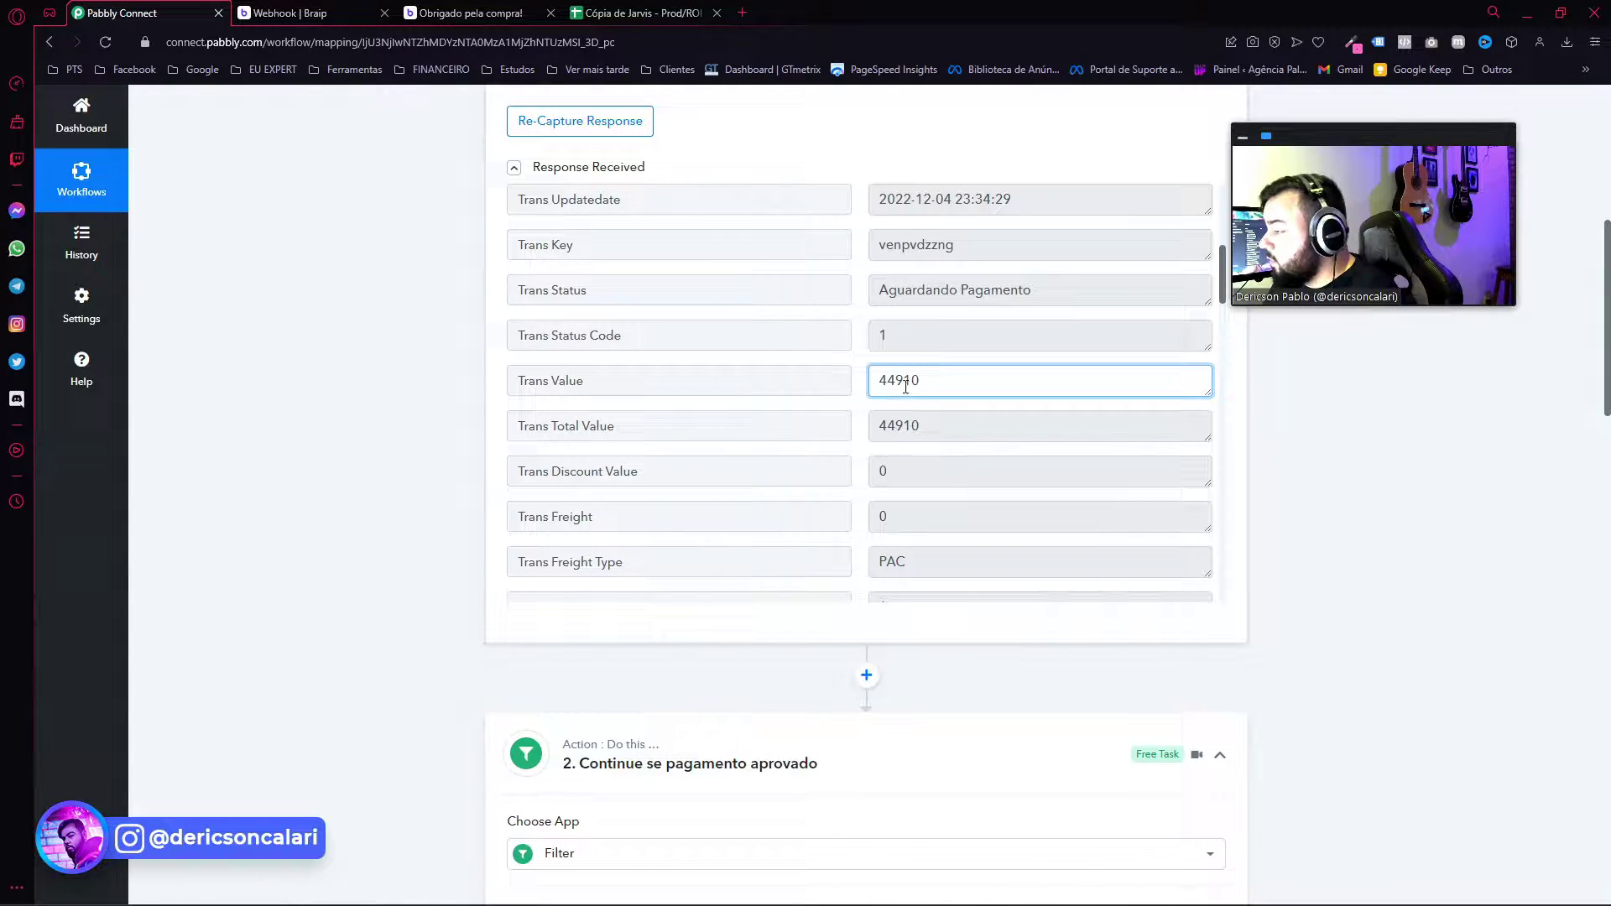
Compare the captured Trans Value with the Trans Total Value field in the response.
{"action": "double_click", "coordinate": [942, 385]}
{"action": "left_click", "coordinate": [956, 382]}
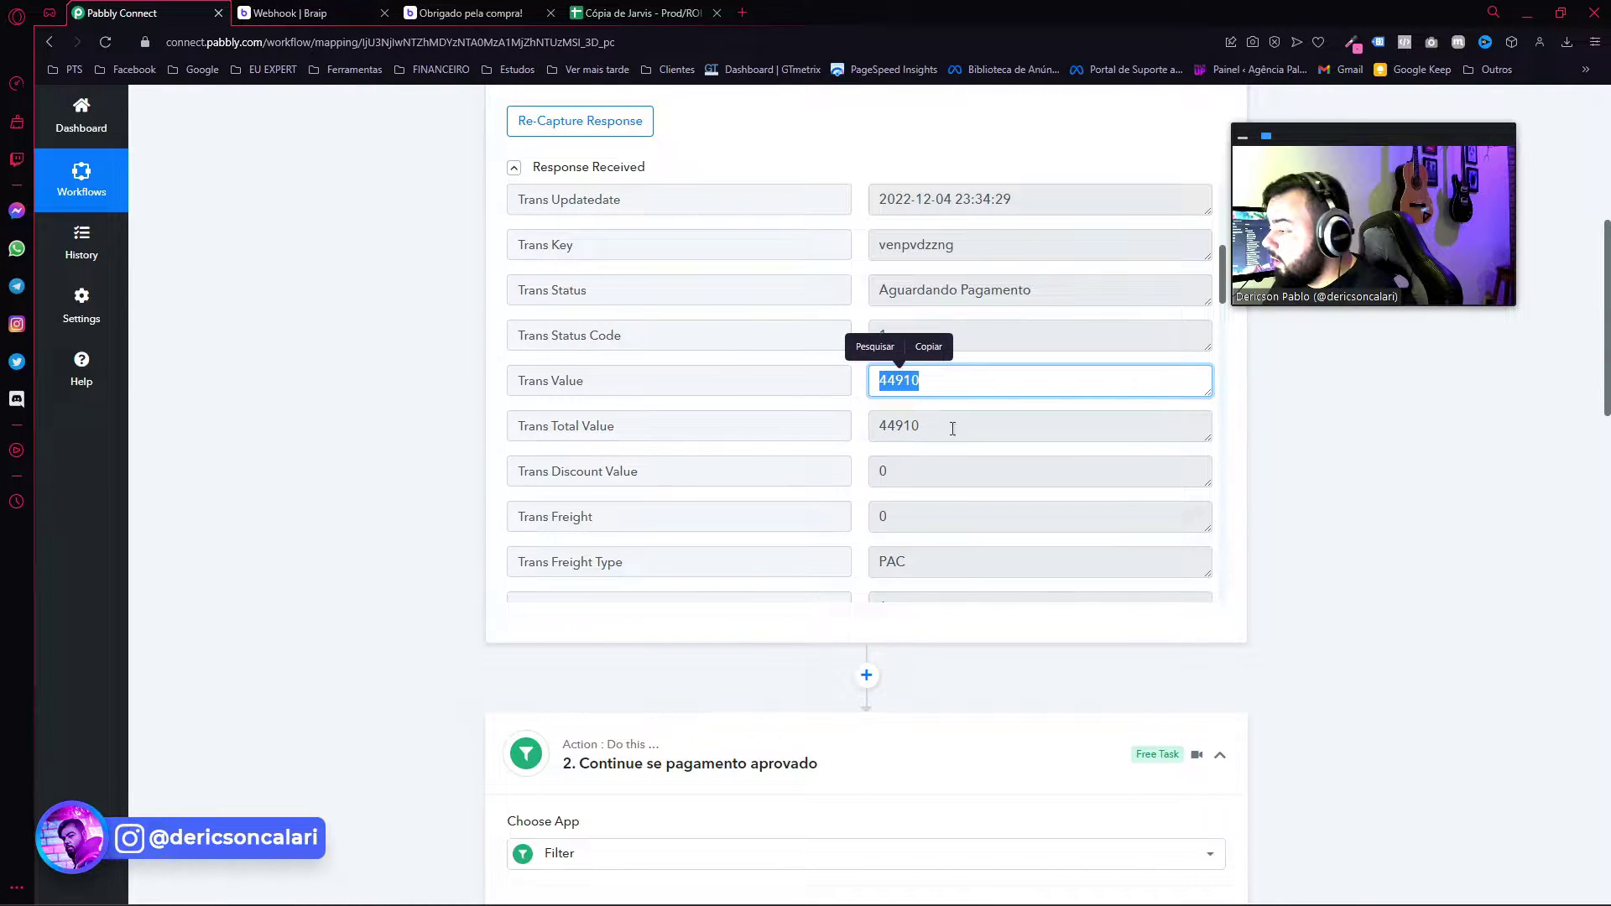
{"action": "key", "text": "Tab"}
{"action": "left_click", "coordinate": [970, 378]}
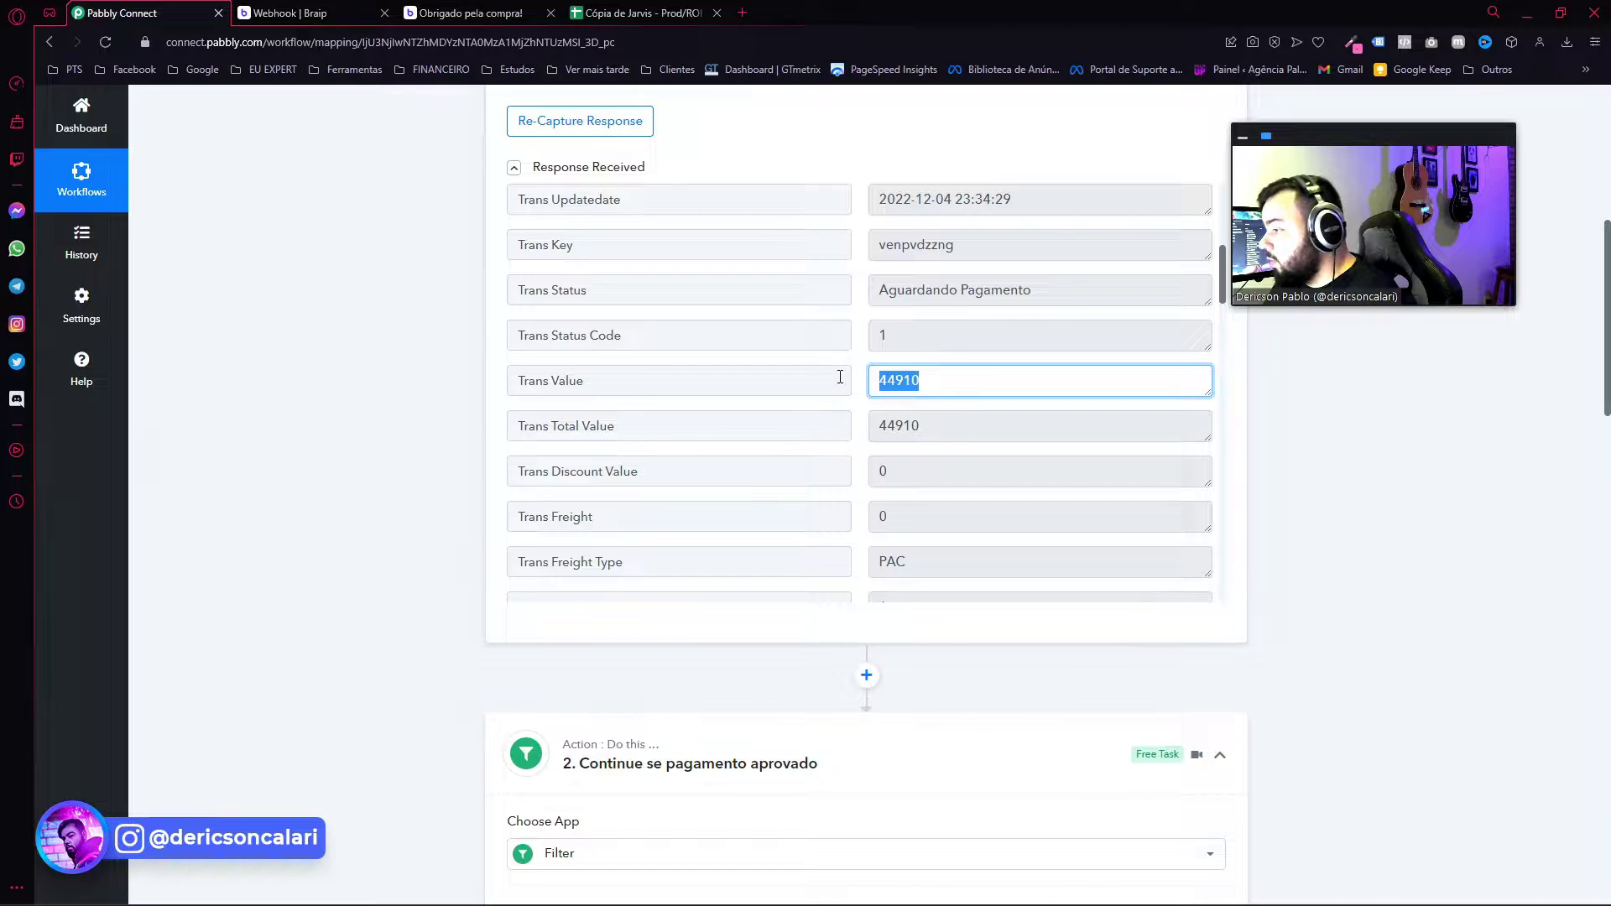
{"action": "key", "text": "Tab"}
{"action": "left_click", "coordinate": [985, 385]}
{"action": "double_click", "coordinate": [985, 385]}
{"action": "key", "text": "Tab"}
Go back to the Router action and examine how its 3-, 4-, 5- and 6-character routes relate to the preceding formatter.
{"action": "middle_click", "coordinate": [343, 394]}
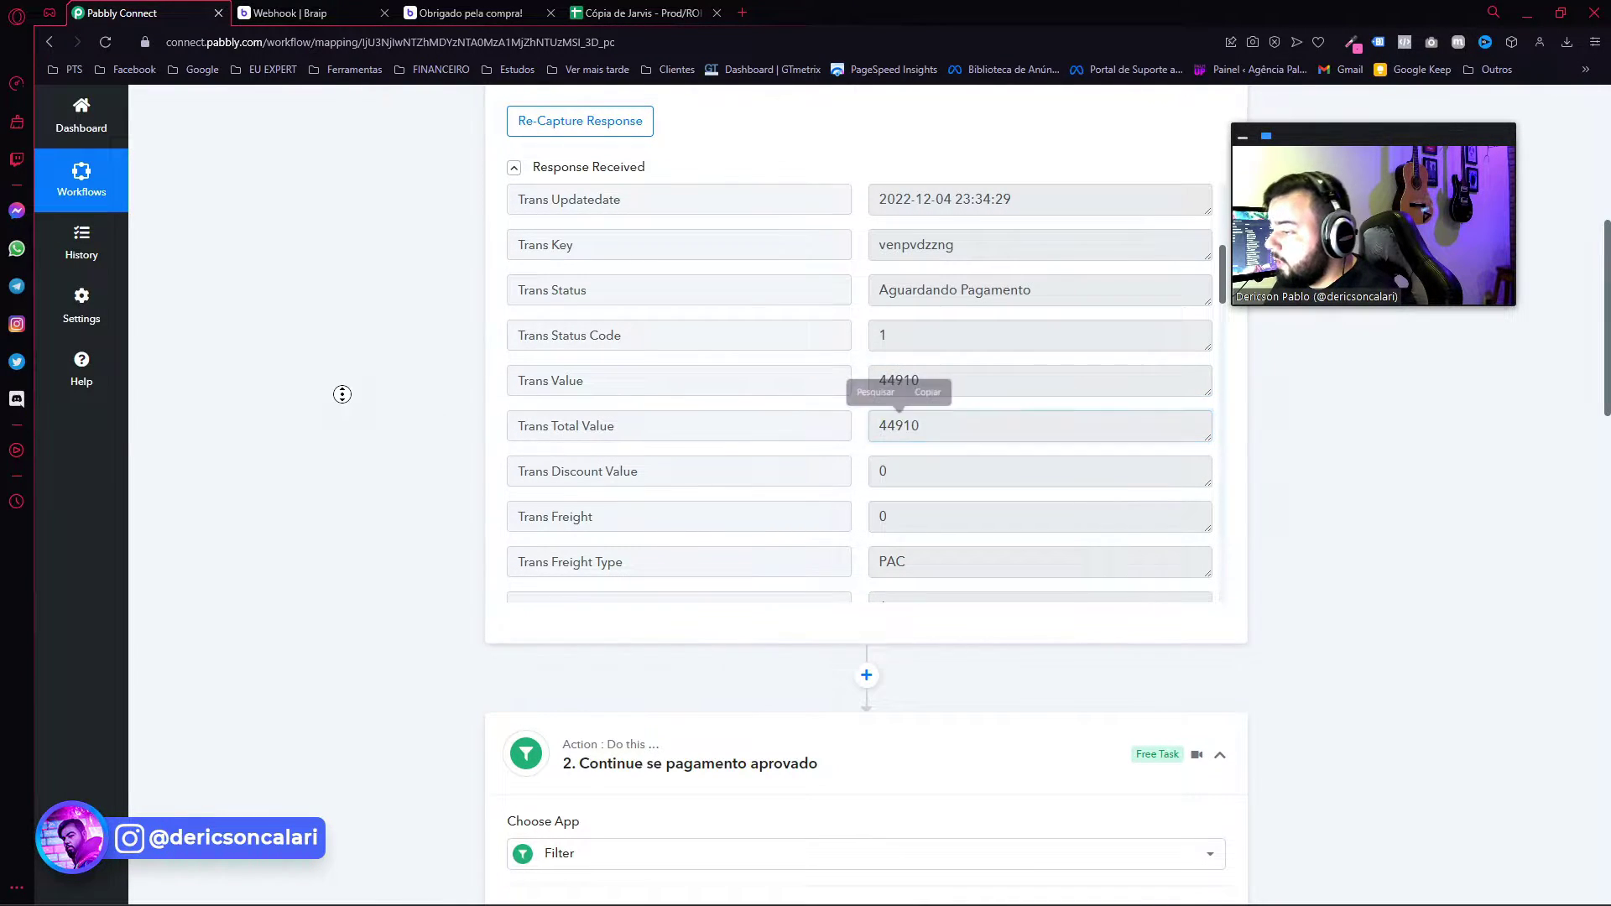
{"action": "scroll", "coordinate": [342, 394], "scroll_direction": "down", "scroll_amount": 20}
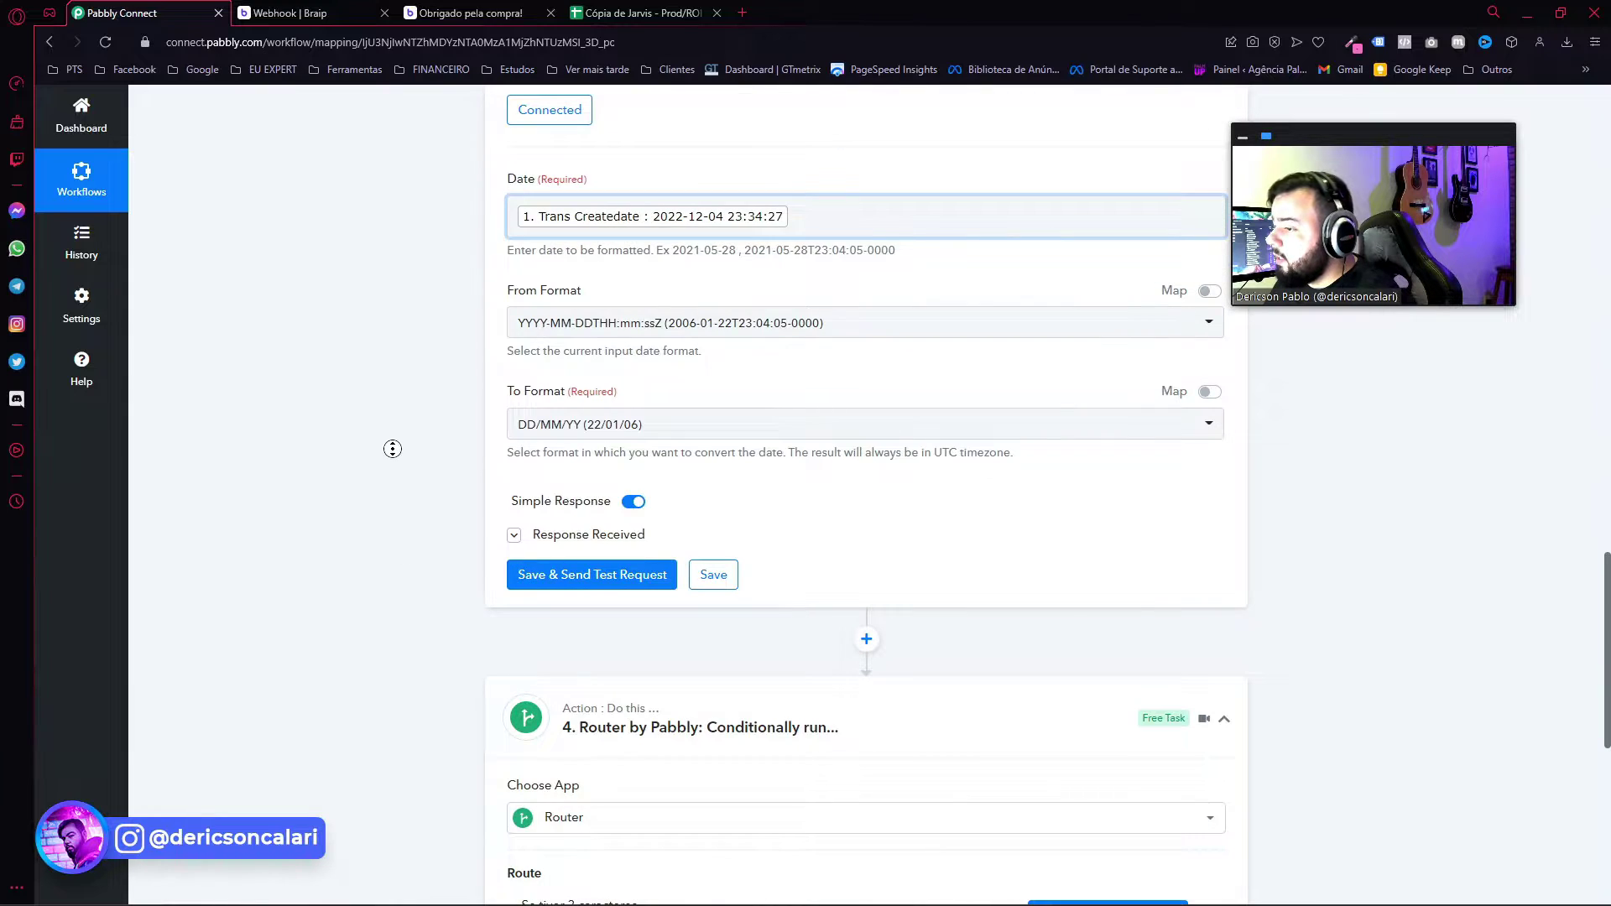
{"action": "scroll", "coordinate": [392, 449], "scroll_direction": "down", "scroll_amount": 8}
{"action": "scroll", "coordinate": [390, 577], "scroll_direction": "up", "scroll_amount": 2}
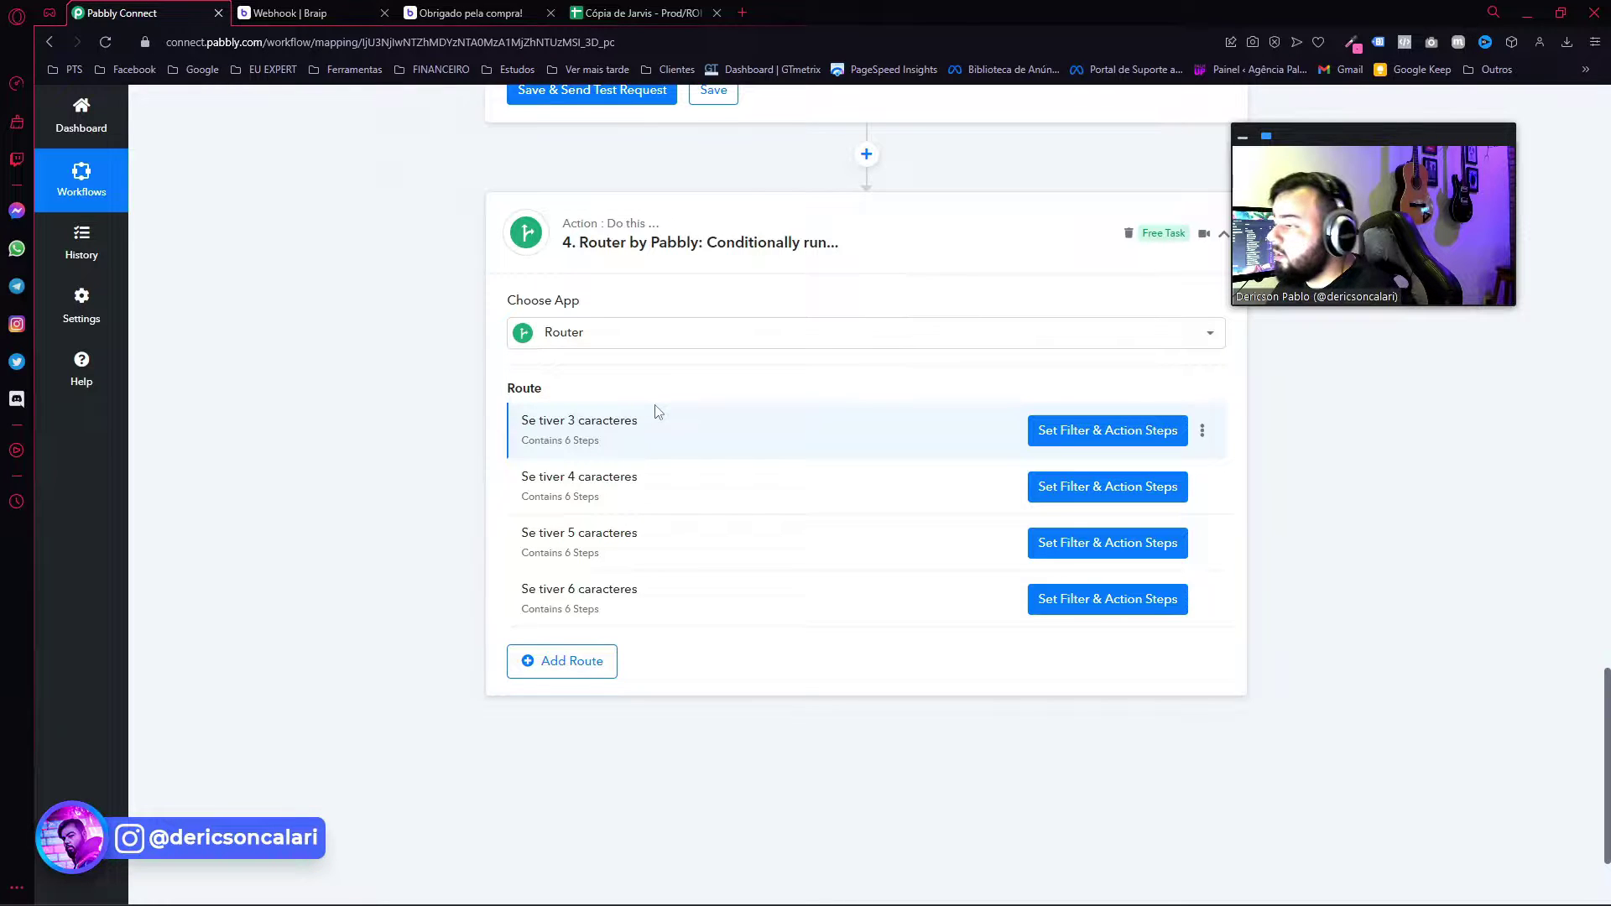
{"action": "scroll", "coordinate": [713, 453], "scroll_direction": "up", "scroll_amount": 1}
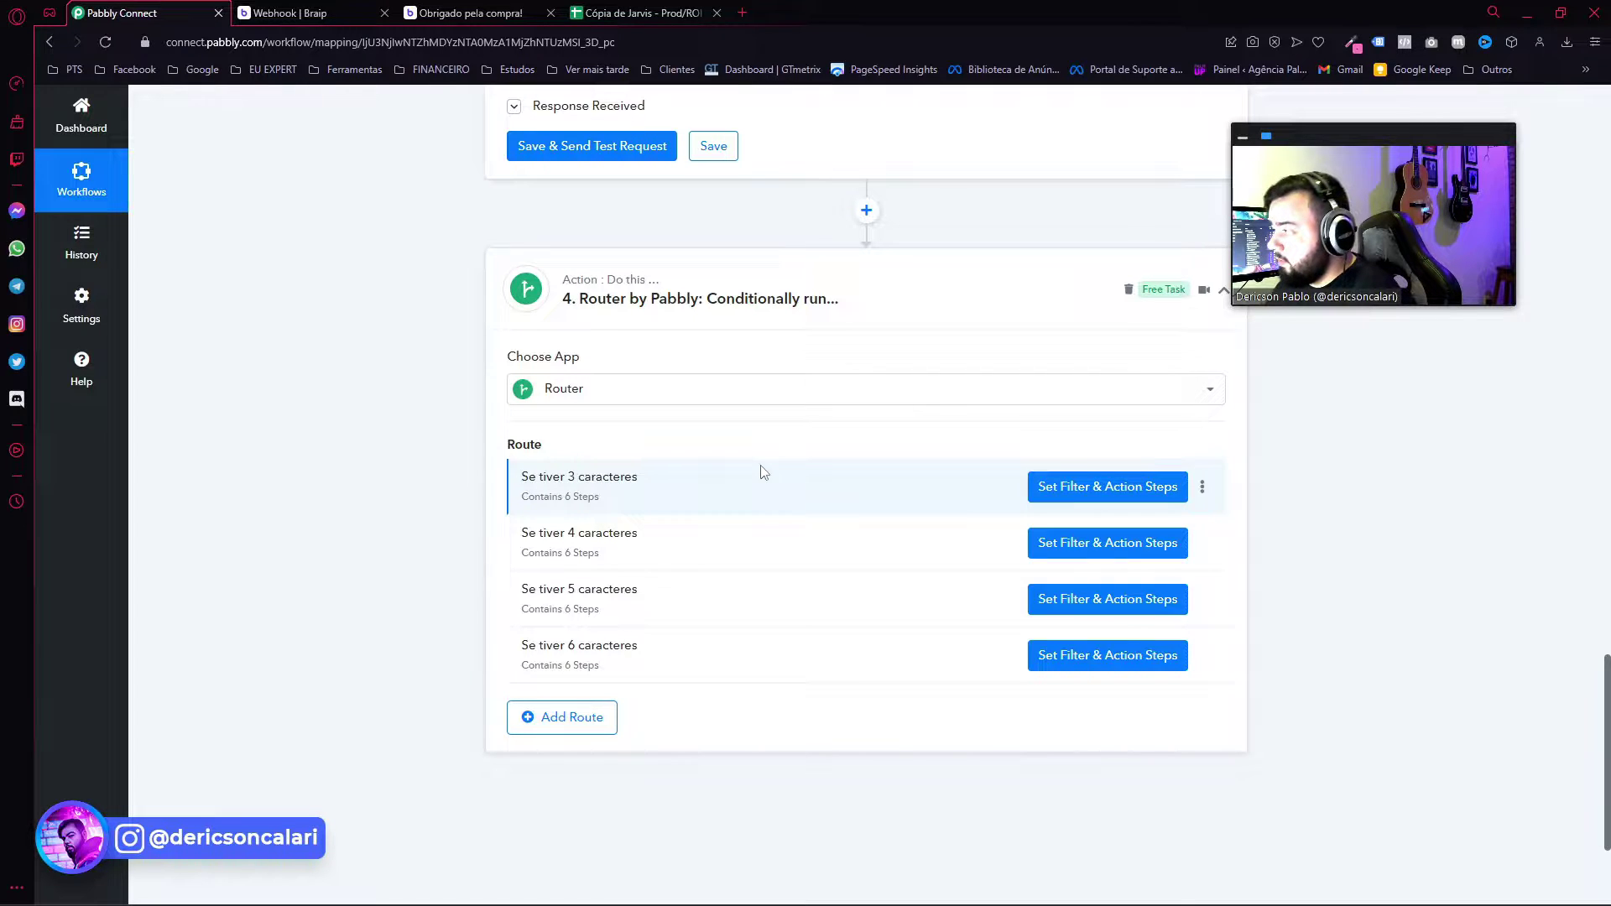
{"action": "scroll", "coordinate": [780, 453], "scroll_direction": "up", "scroll_amount": 1}
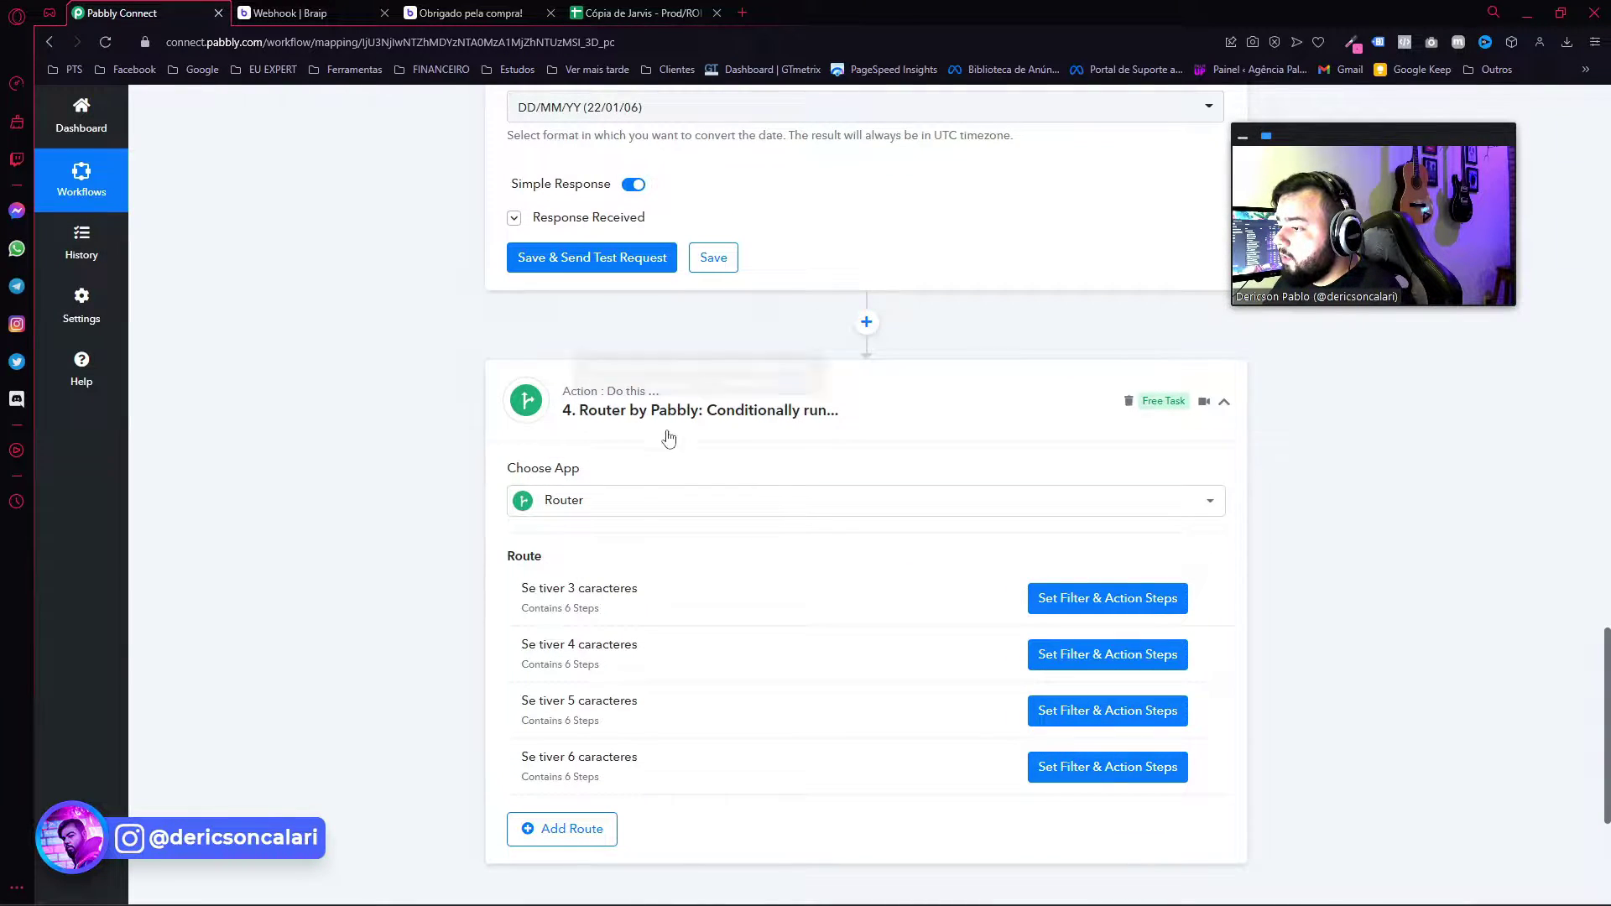
{"action": "scroll", "coordinate": [671, 470], "scroll_direction": "down", "scroll_amount": 1}
{"action": "scroll", "coordinate": [621, 323], "scroll_direction": "up", "scroll_amount": 3}
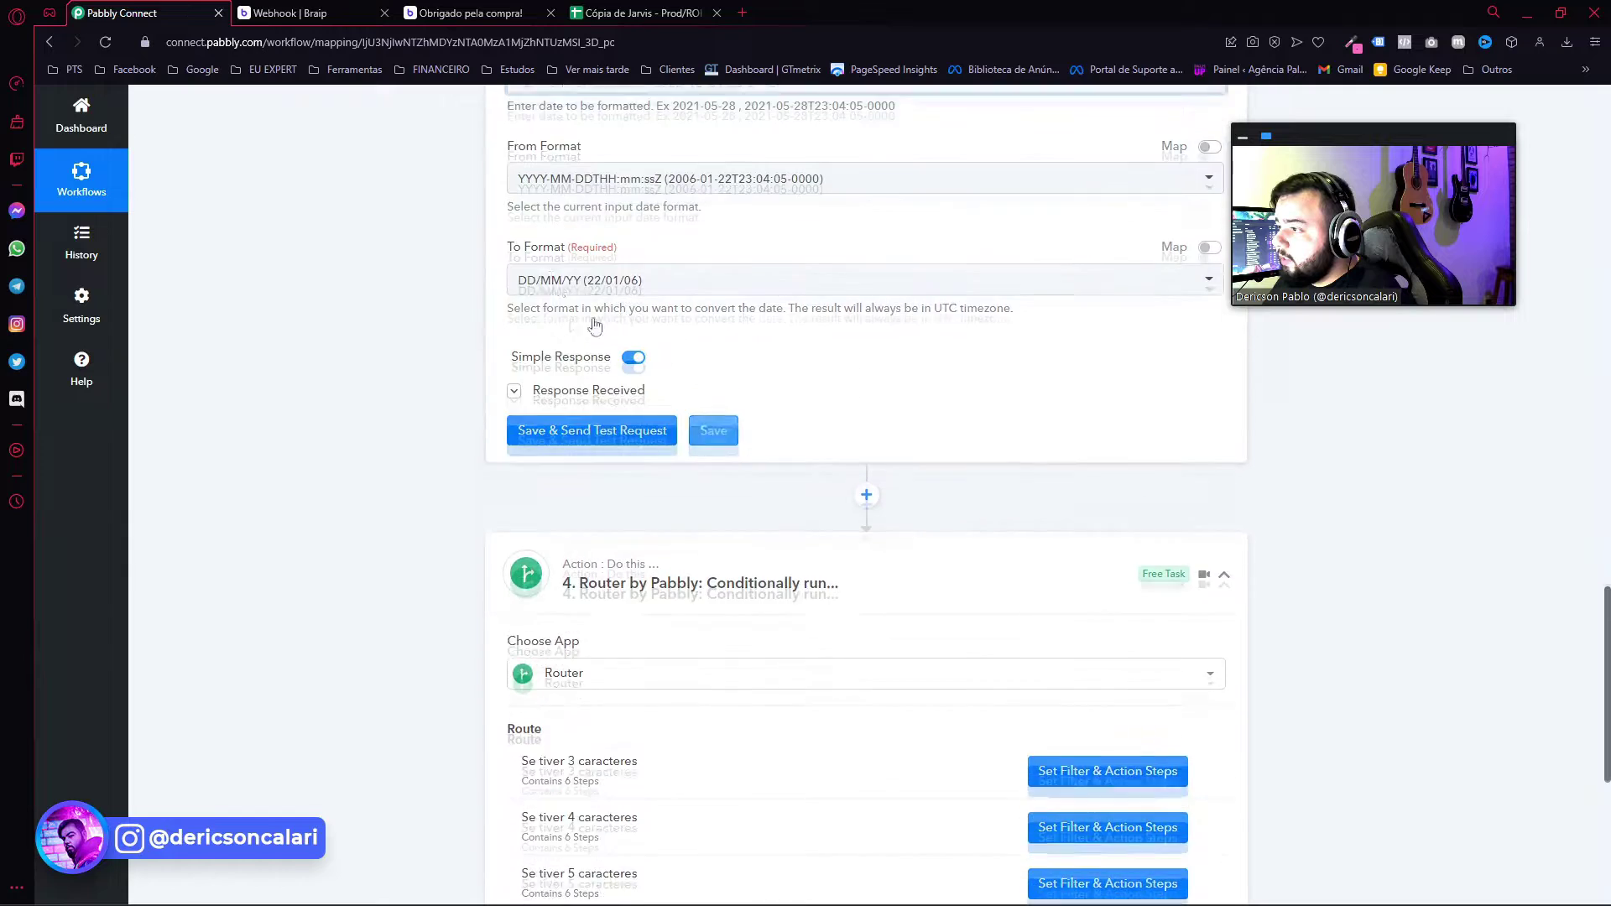
Compare the Router's "Se tiver 3 caracteres" route with the individual digits of the webhook's captured Trans Value.
{"action": "scroll", "coordinate": [638, 503], "scroll_direction": "down", "scroll_amount": 3}
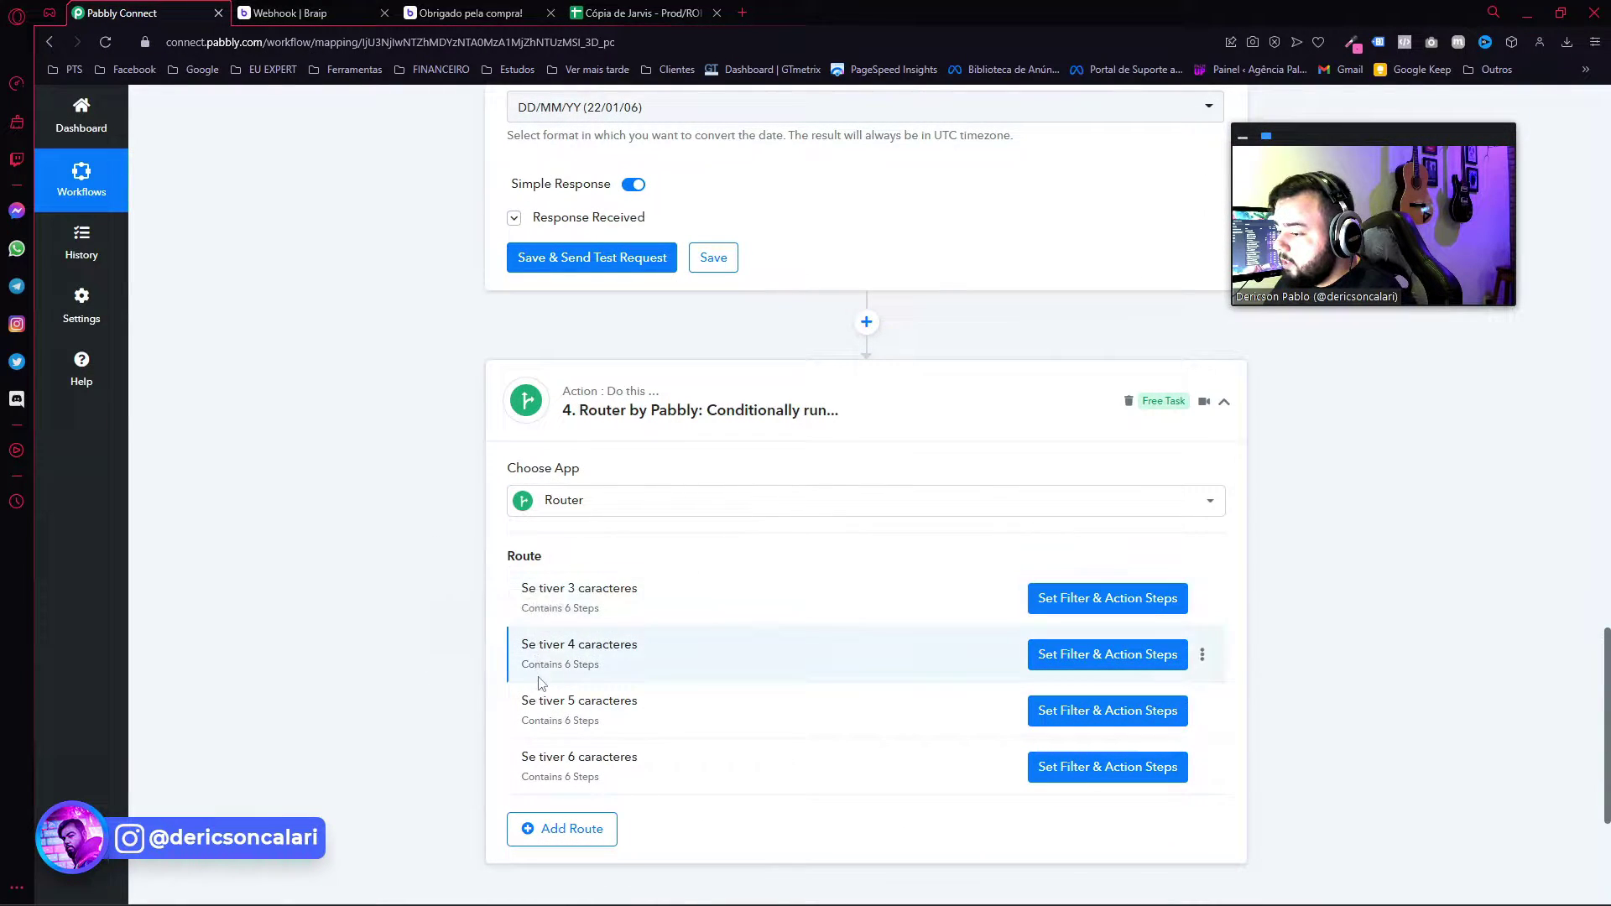
{"action": "left_click_drag", "start_coordinate": [522, 588], "coordinate": [647, 600]}
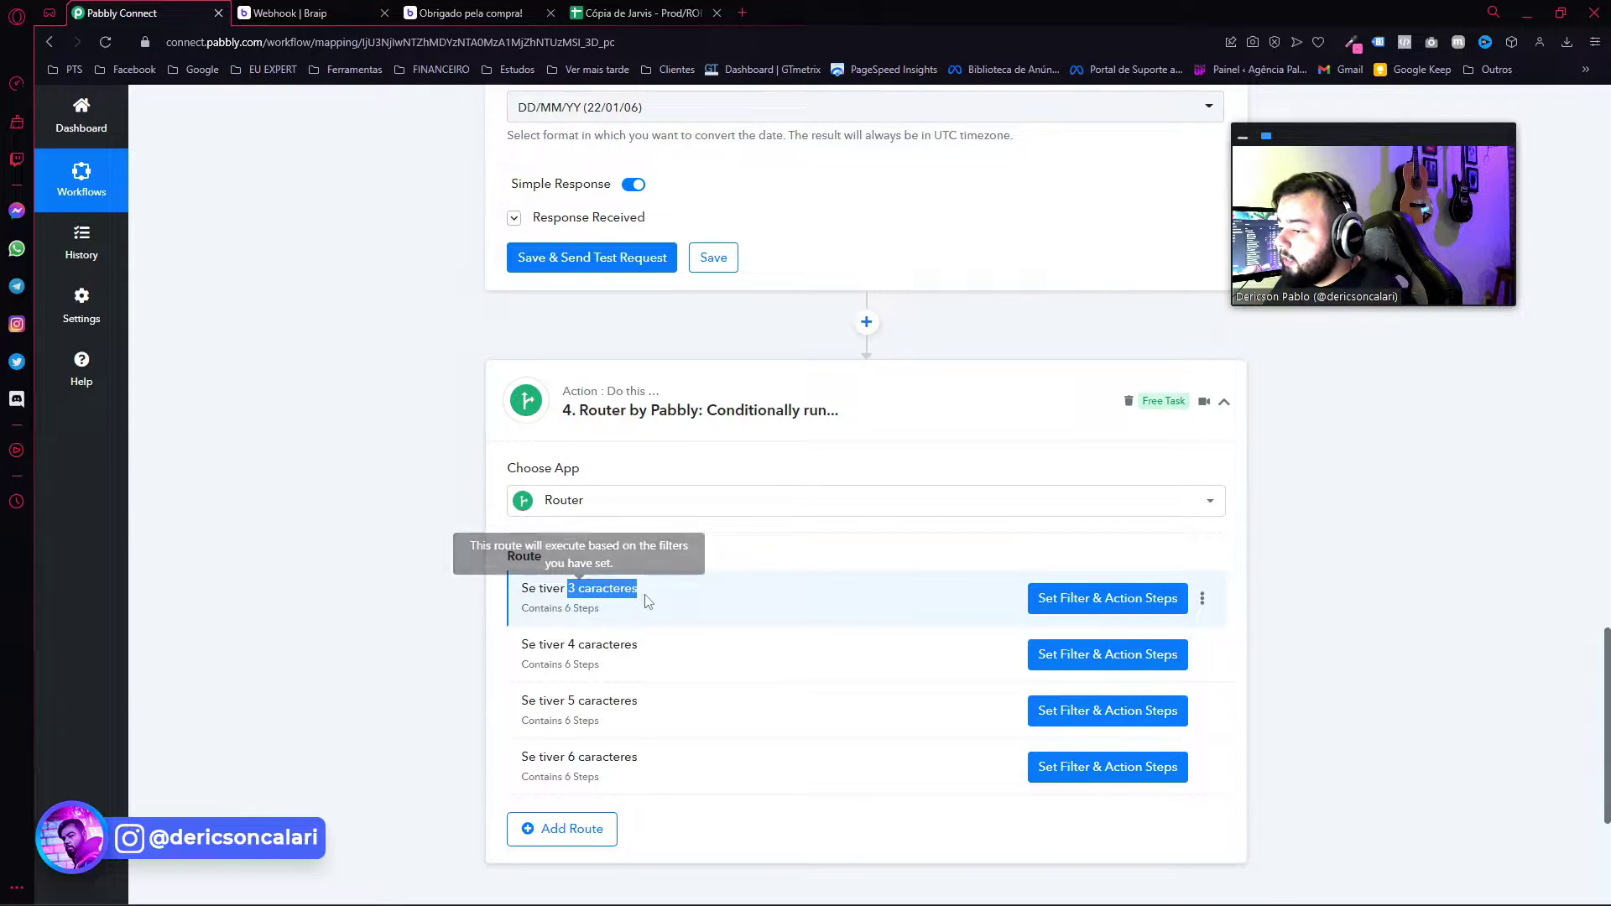
{"action": "scroll", "coordinate": [768, 622], "scroll_direction": "up", "scroll_amount": 12}
{"action": "scroll", "coordinate": [769, 622], "scroll_direction": "up", "scroll_amount": 15}
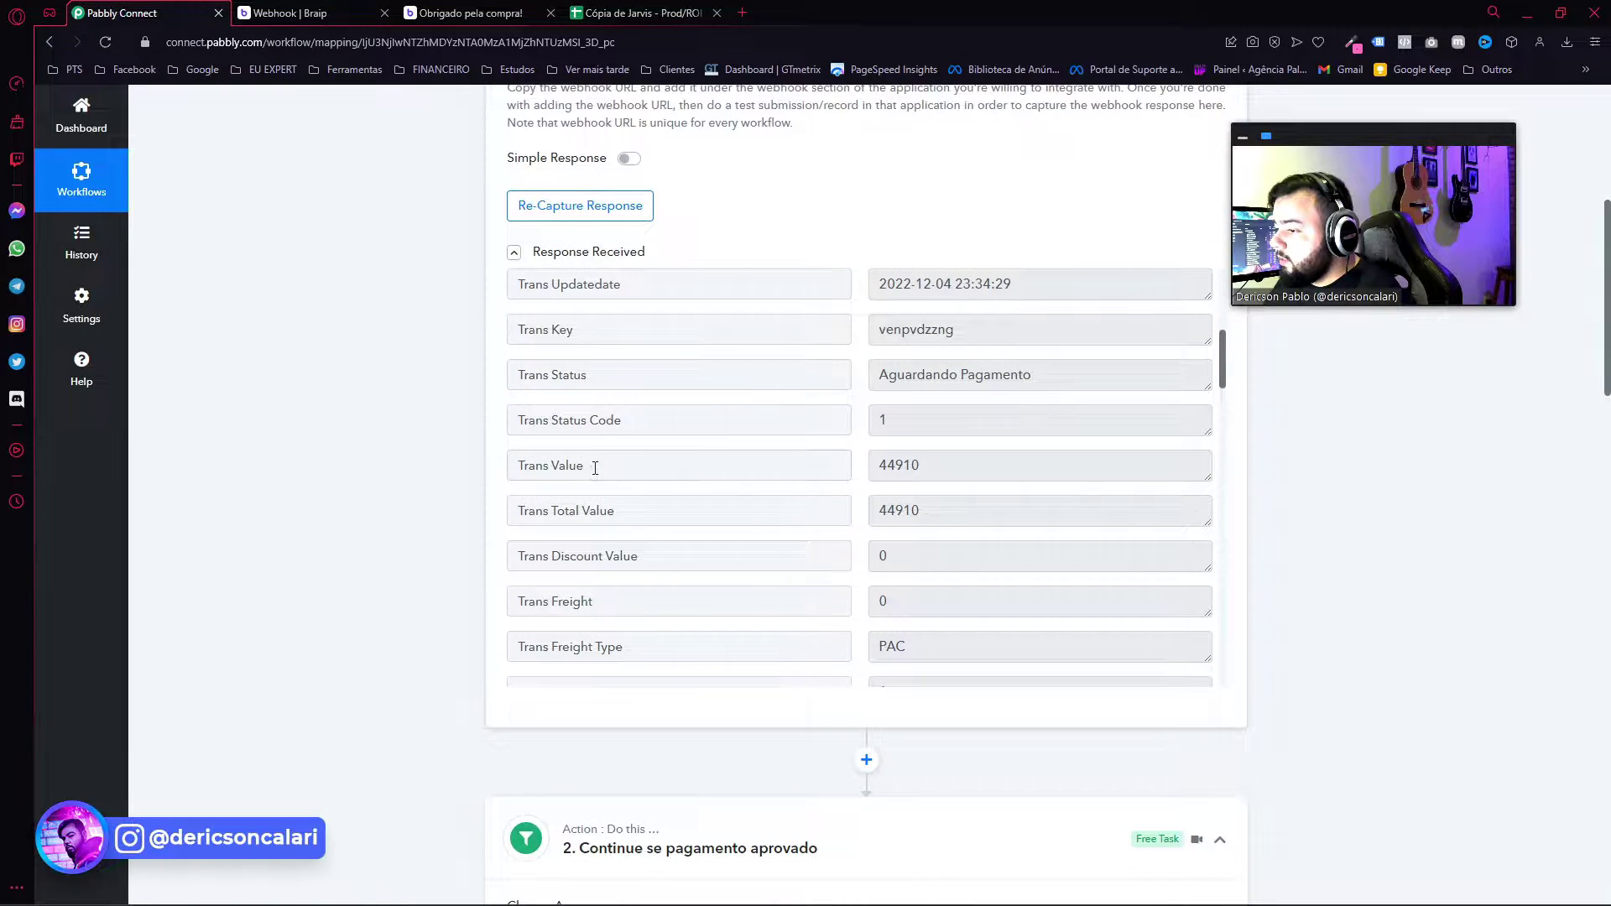
{"action": "left_click_drag", "start_coordinate": [595, 468], "coordinate": [517, 467]}
{"action": "mouse_move", "coordinate": [920, 467]}
{"action": "left_mouse_down"}
{"action": "mouse_move", "coordinate": [879, 471]}
{"action": "mouse_move", "coordinate": [929, 468]}
{"action": "left_mouse_up"}
{"action": "left_click", "coordinate": [880, 471]}
{"action": "left_click", "coordinate": [932, 472]}
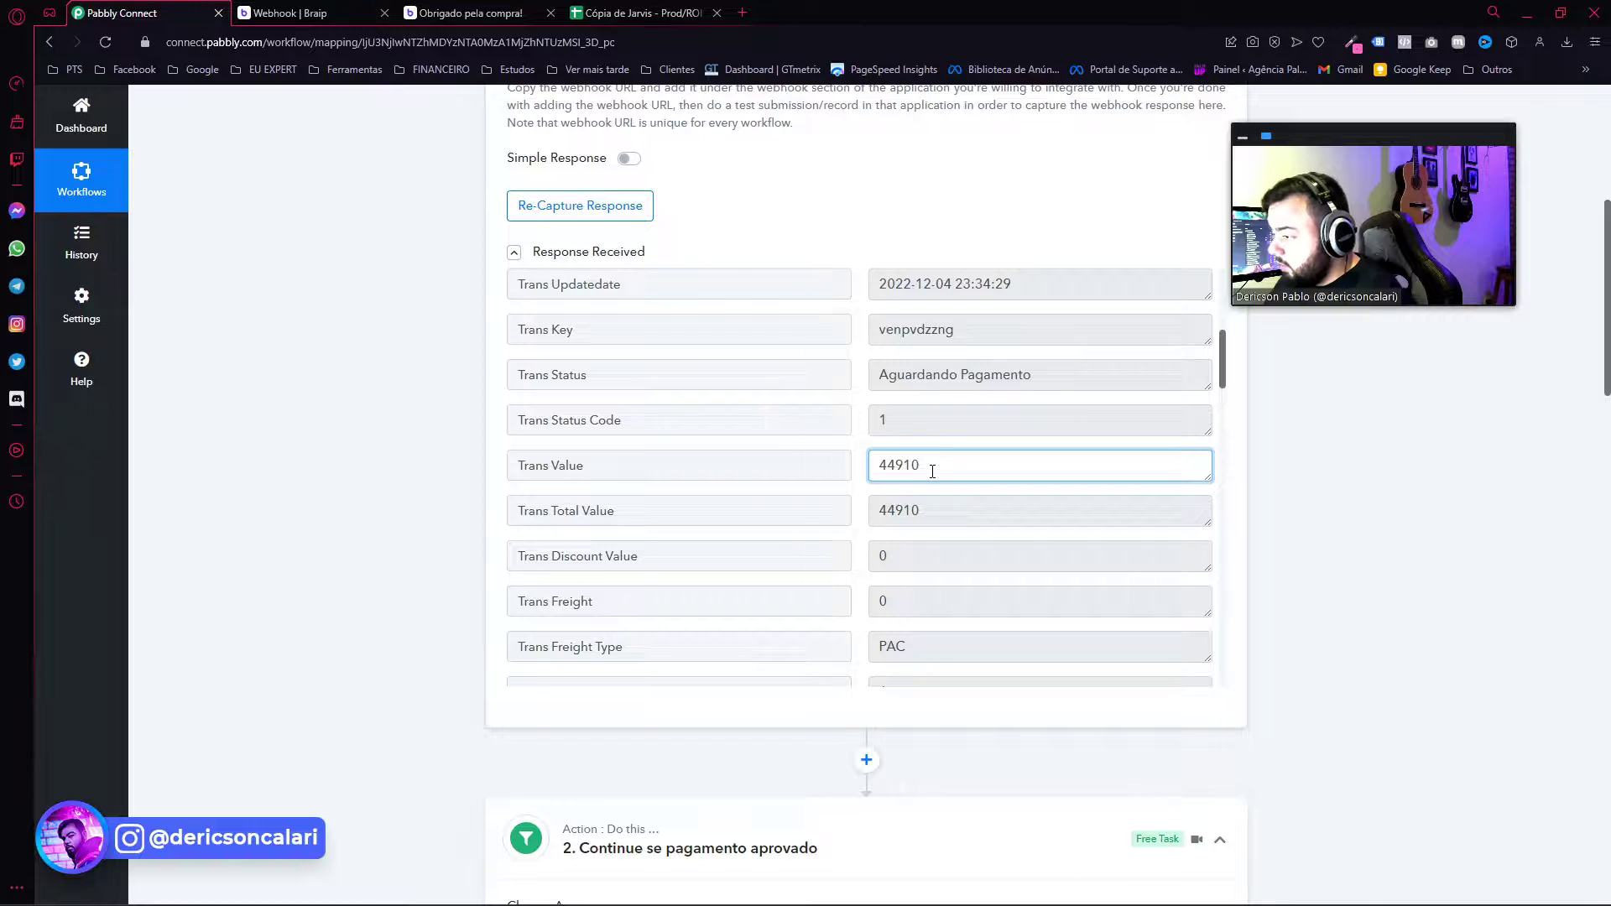
{"action": "left_click", "coordinate": [939, 472]}
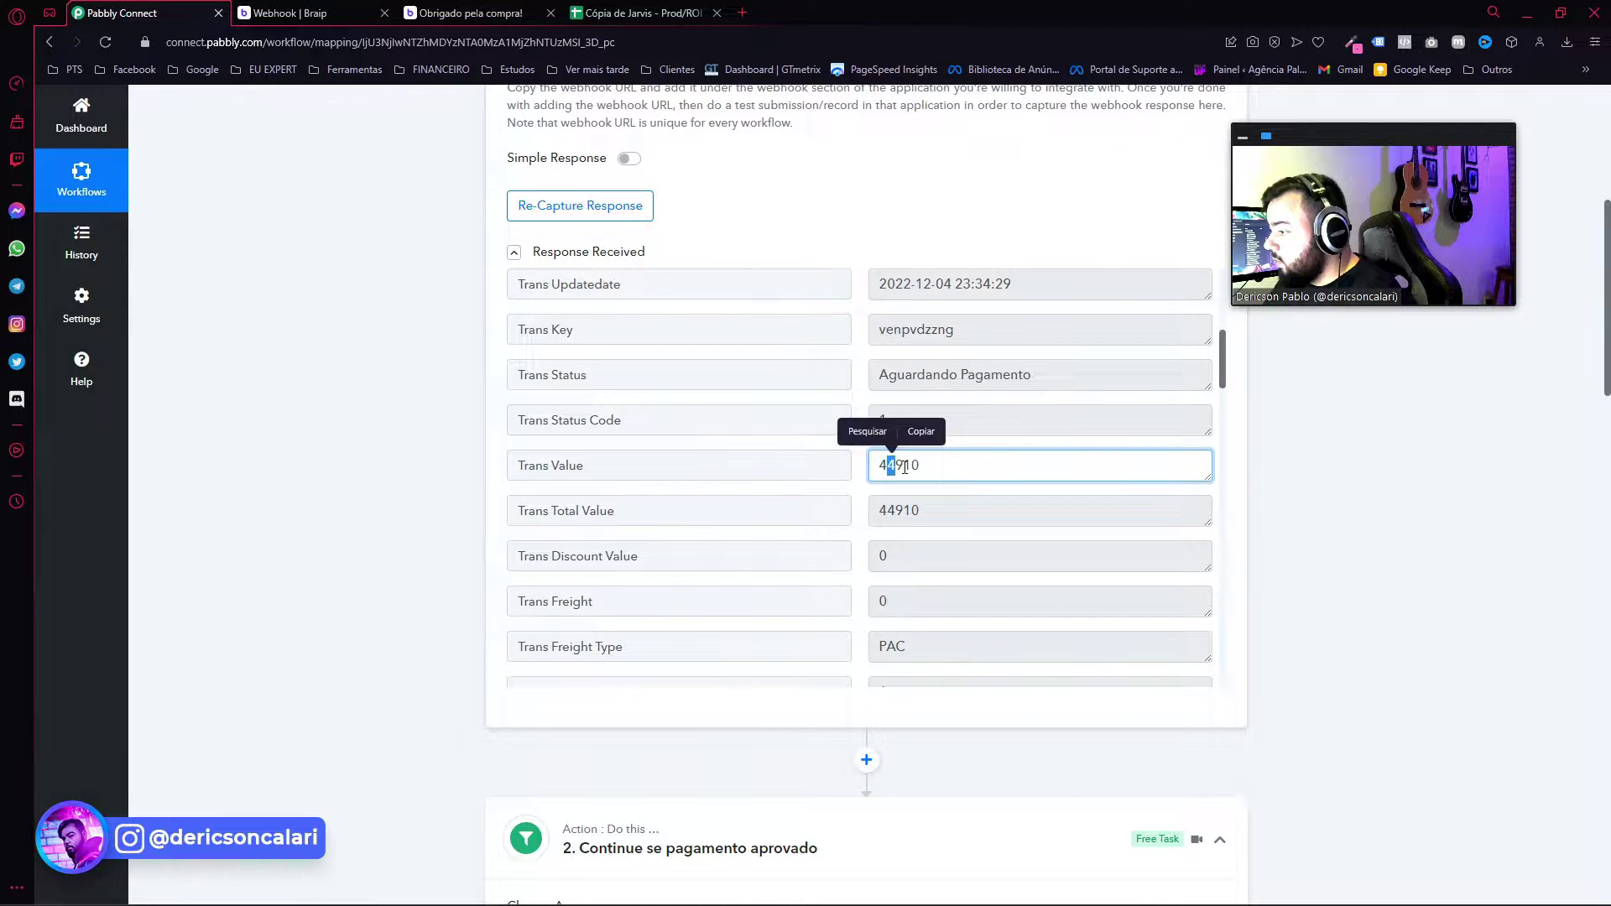
{"action": "left_click_drag", "start_coordinate": [912, 467], "coordinate": [903, 468]}
Check the Router's "Se tiver 5 caracteres" route against the full captured Trans Value in the webhook response.
{"action": "scroll", "coordinate": [440, 587], "scroll_direction": "down", "scroll_amount": 15}
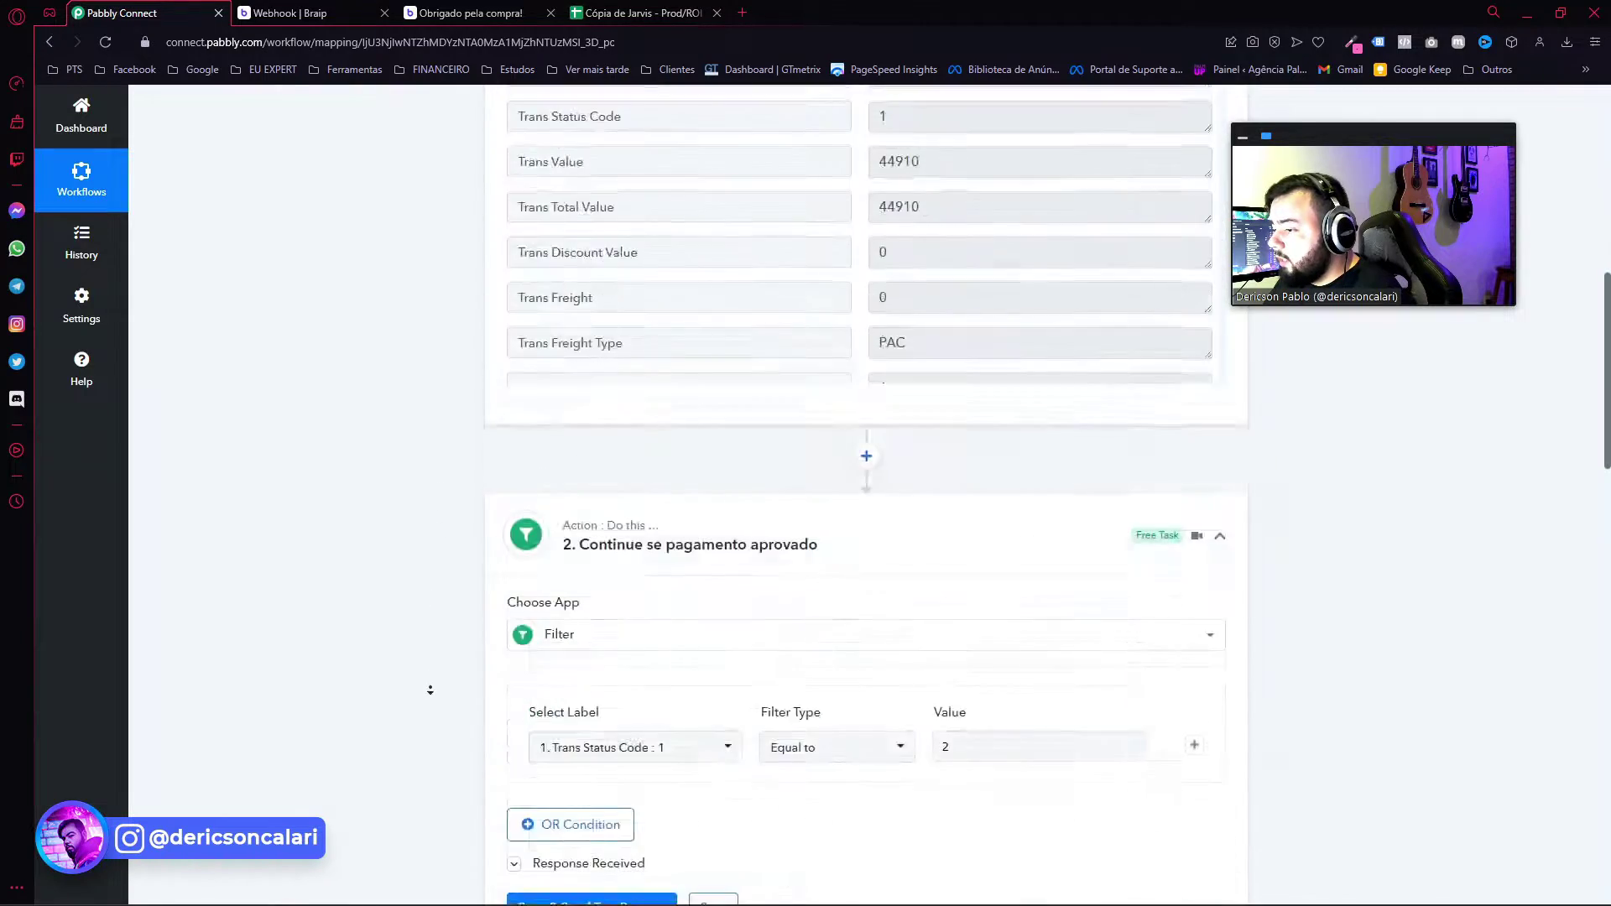
{"action": "scroll", "coordinate": [436, 603], "scroll_direction": "down", "scroll_amount": 5}
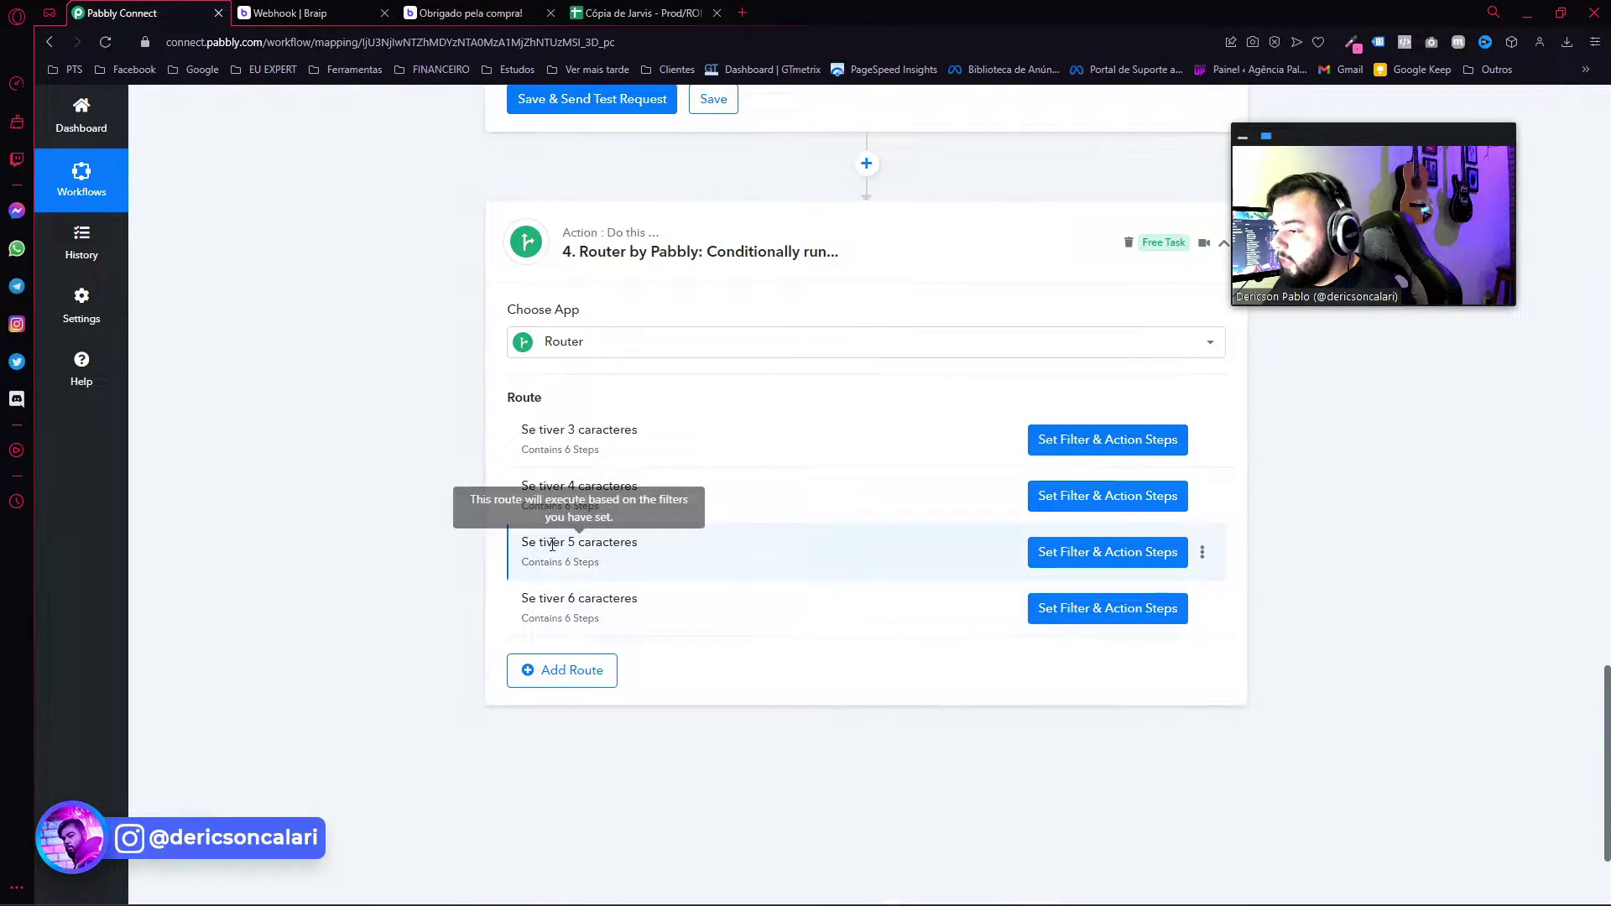
{"action": "left_click_drag", "start_coordinate": [522, 544], "coordinate": [657, 552]}
{"action": "left_click", "coordinate": [410, 557]}
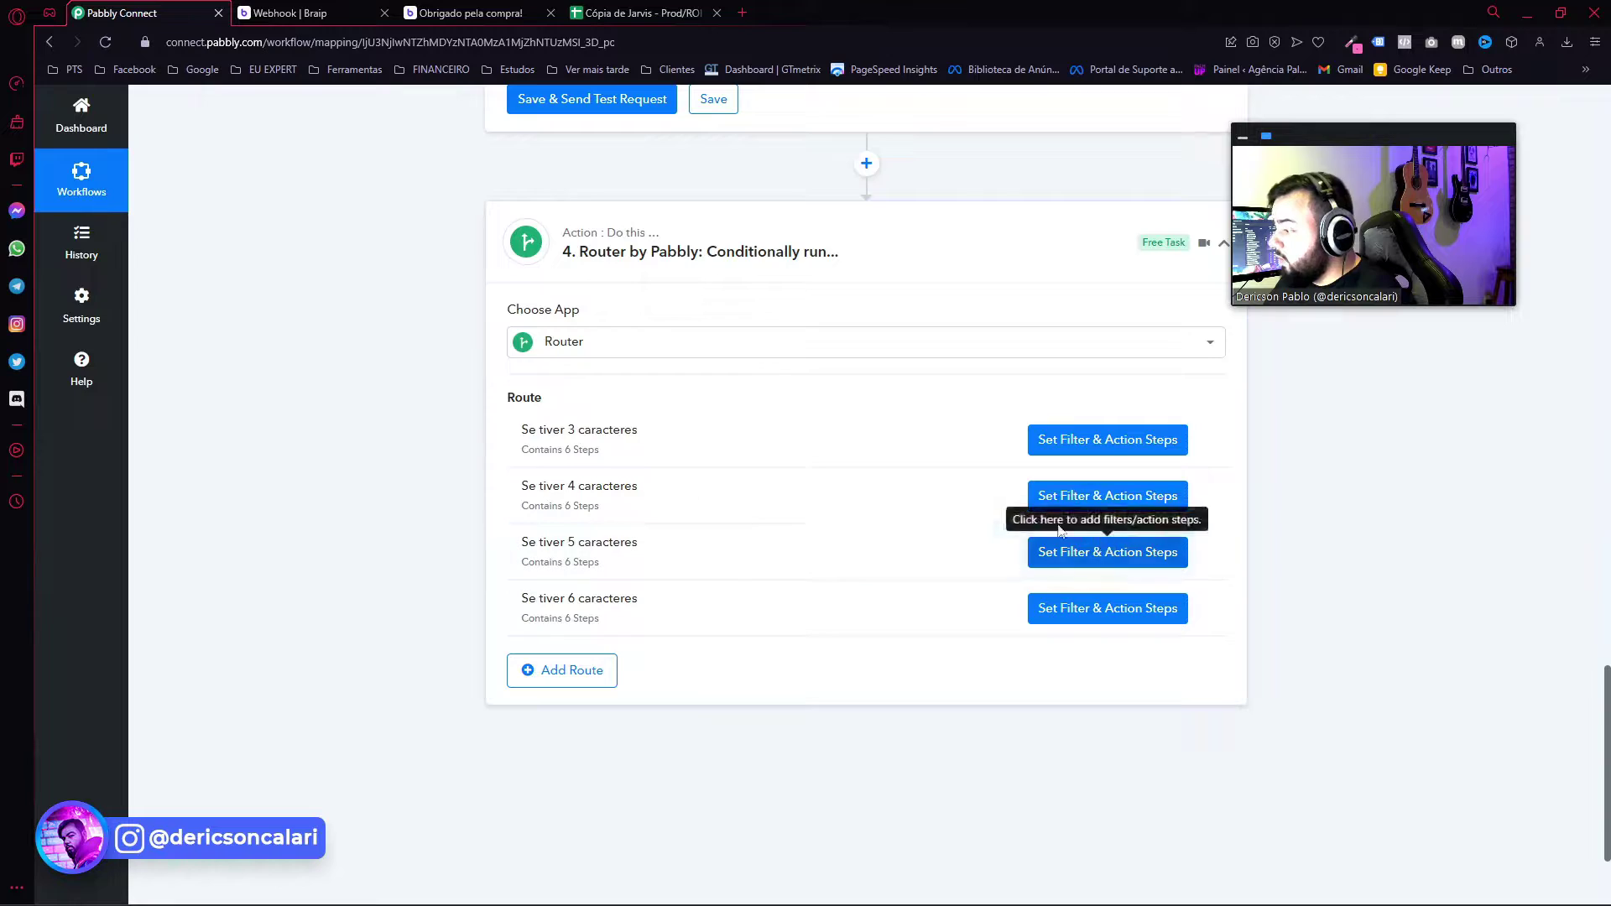
{"action": "scroll", "coordinate": [447, 440], "scroll_direction": "up", "scroll_amount": 20}
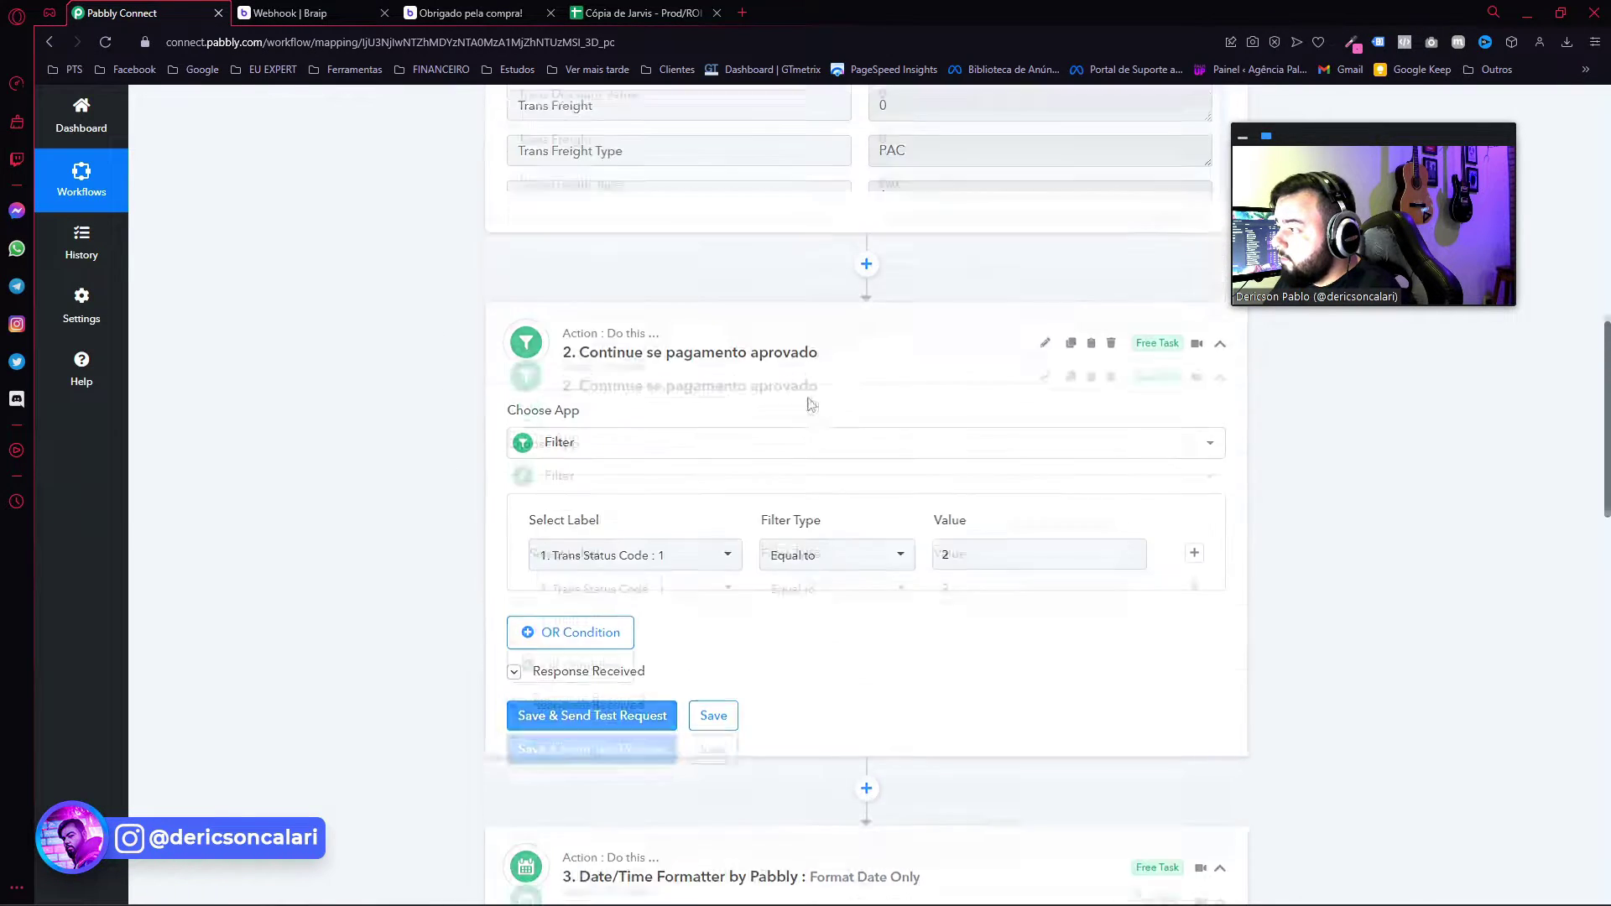
{"action": "left_click_drag", "start_coordinate": [931, 375], "coordinate": [848, 369]}
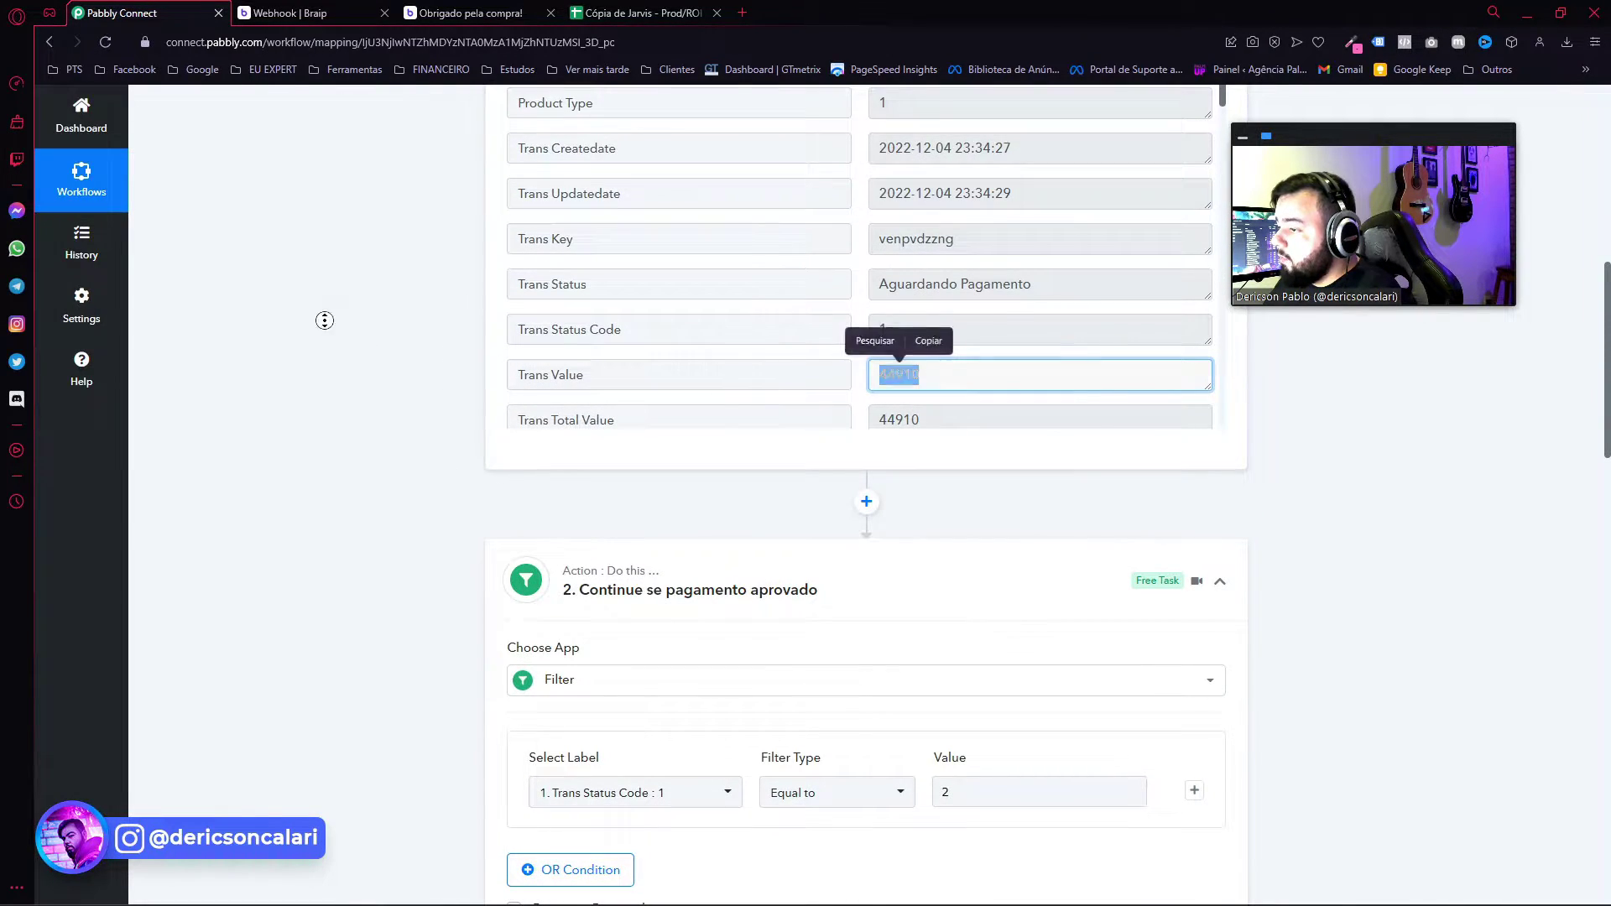
Return to the Router action and review its list of routes, focusing on "Se tiver 3 caracteres".
{"action": "scroll", "coordinate": [352, 705], "scroll_direction": "down", "scroll_amount": 20}
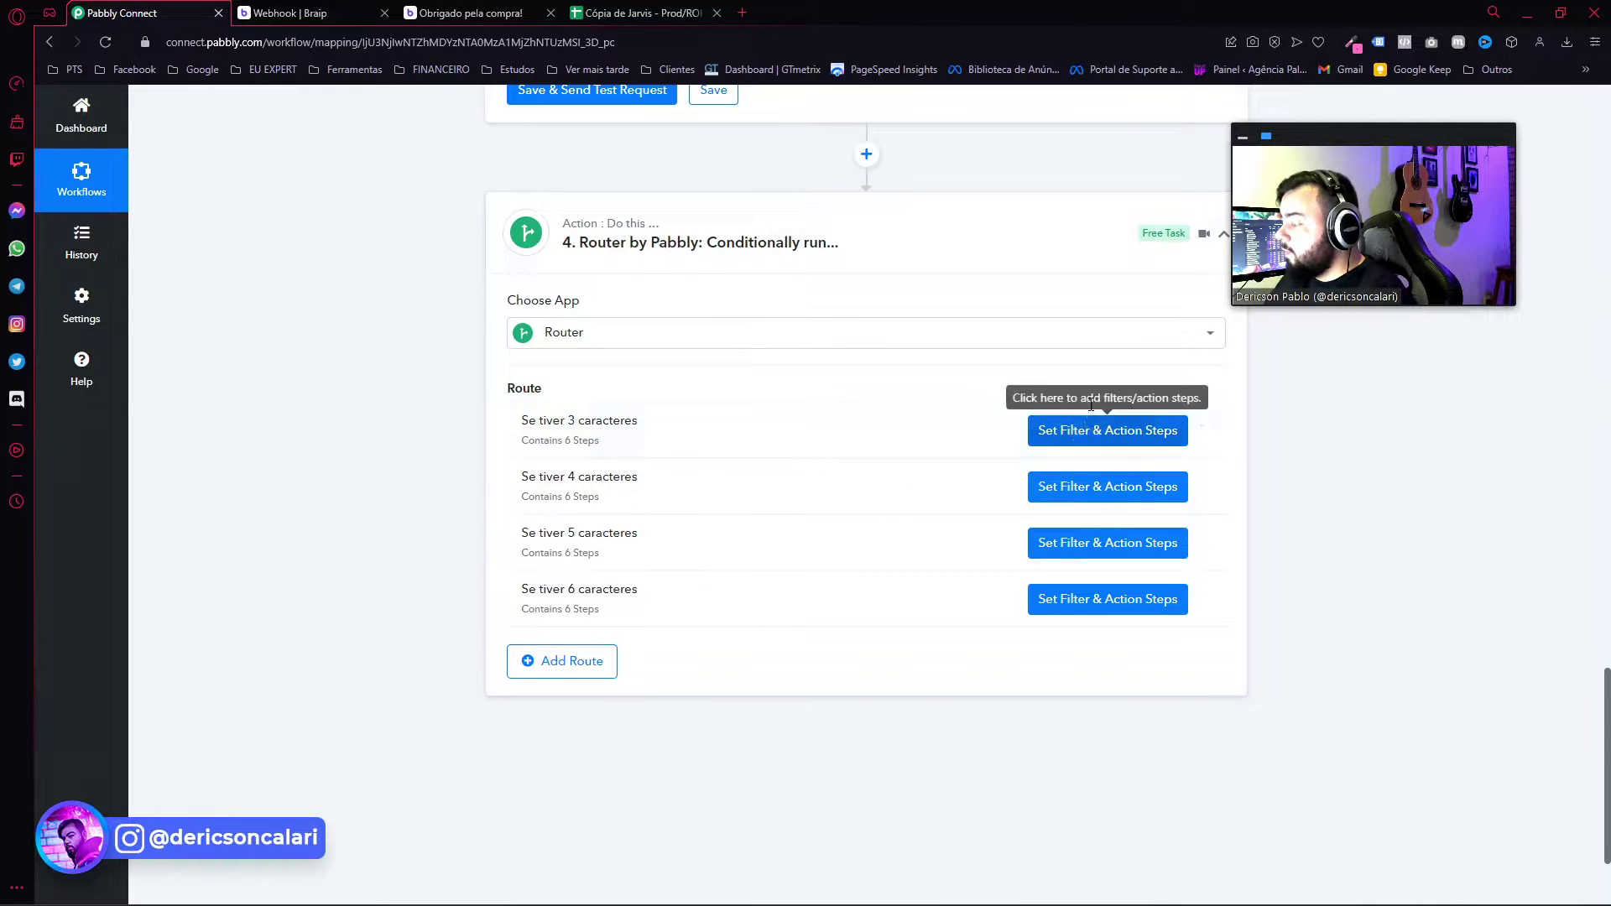
{"action": "scroll", "coordinate": [809, 500], "scroll_direction": "up", "scroll_amount": 2}
{"action": "scroll", "coordinate": [809, 532], "scroll_direction": "up", "scroll_amount": 3}
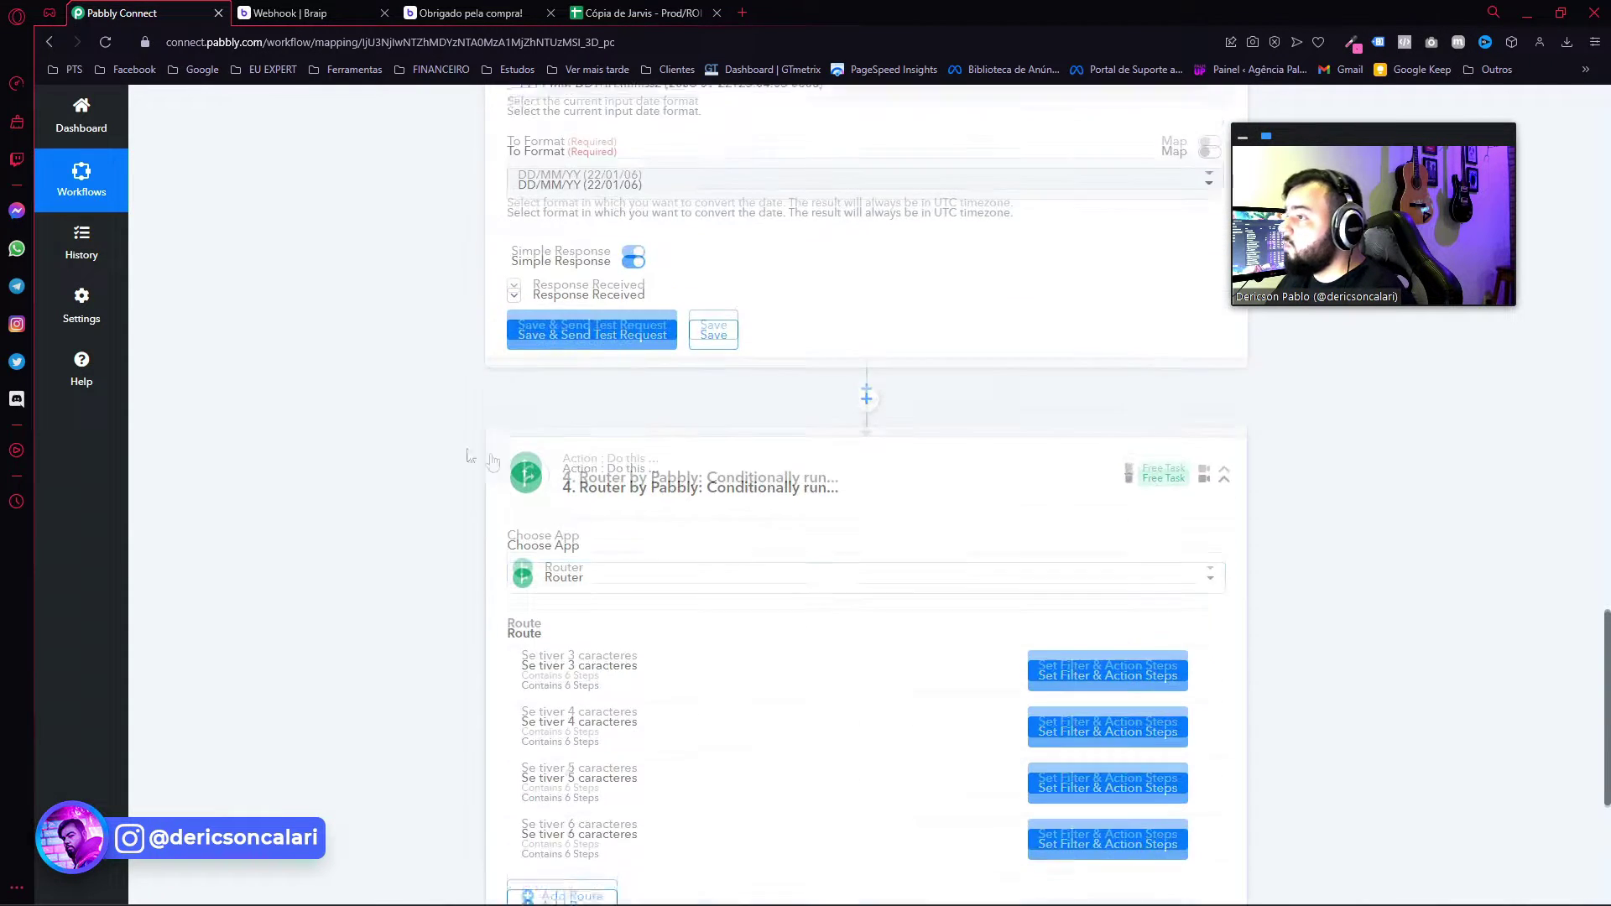
{"action": "scroll", "coordinate": [336, 423], "scroll_direction": "down", "scroll_amount": 3}
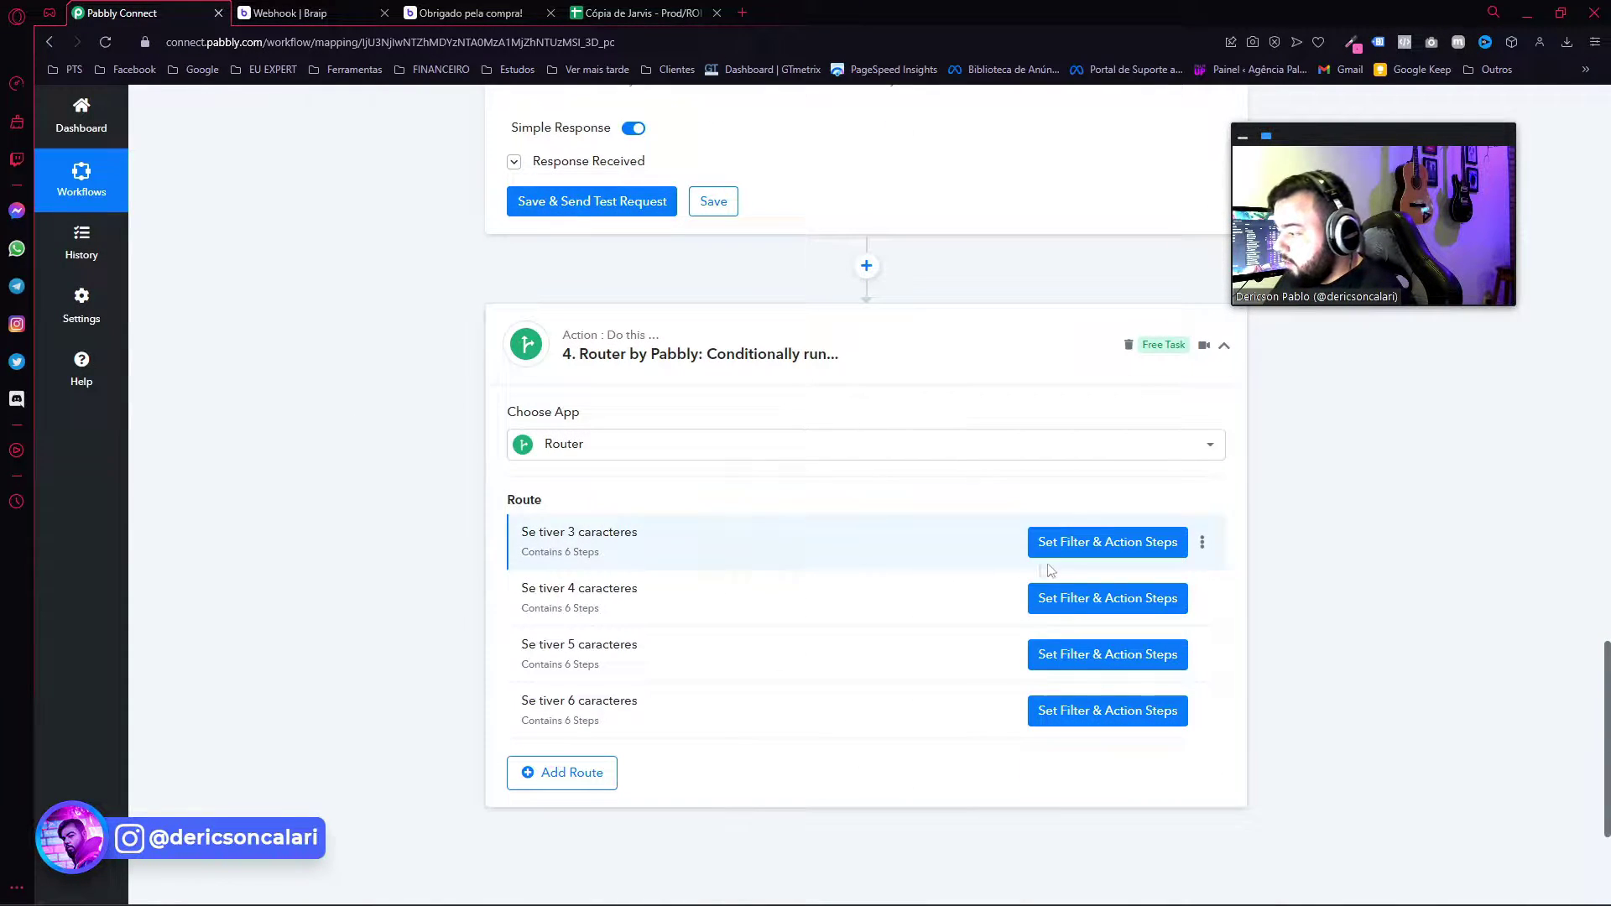
{"action": "triple_click", "coordinate": [569, 530]}
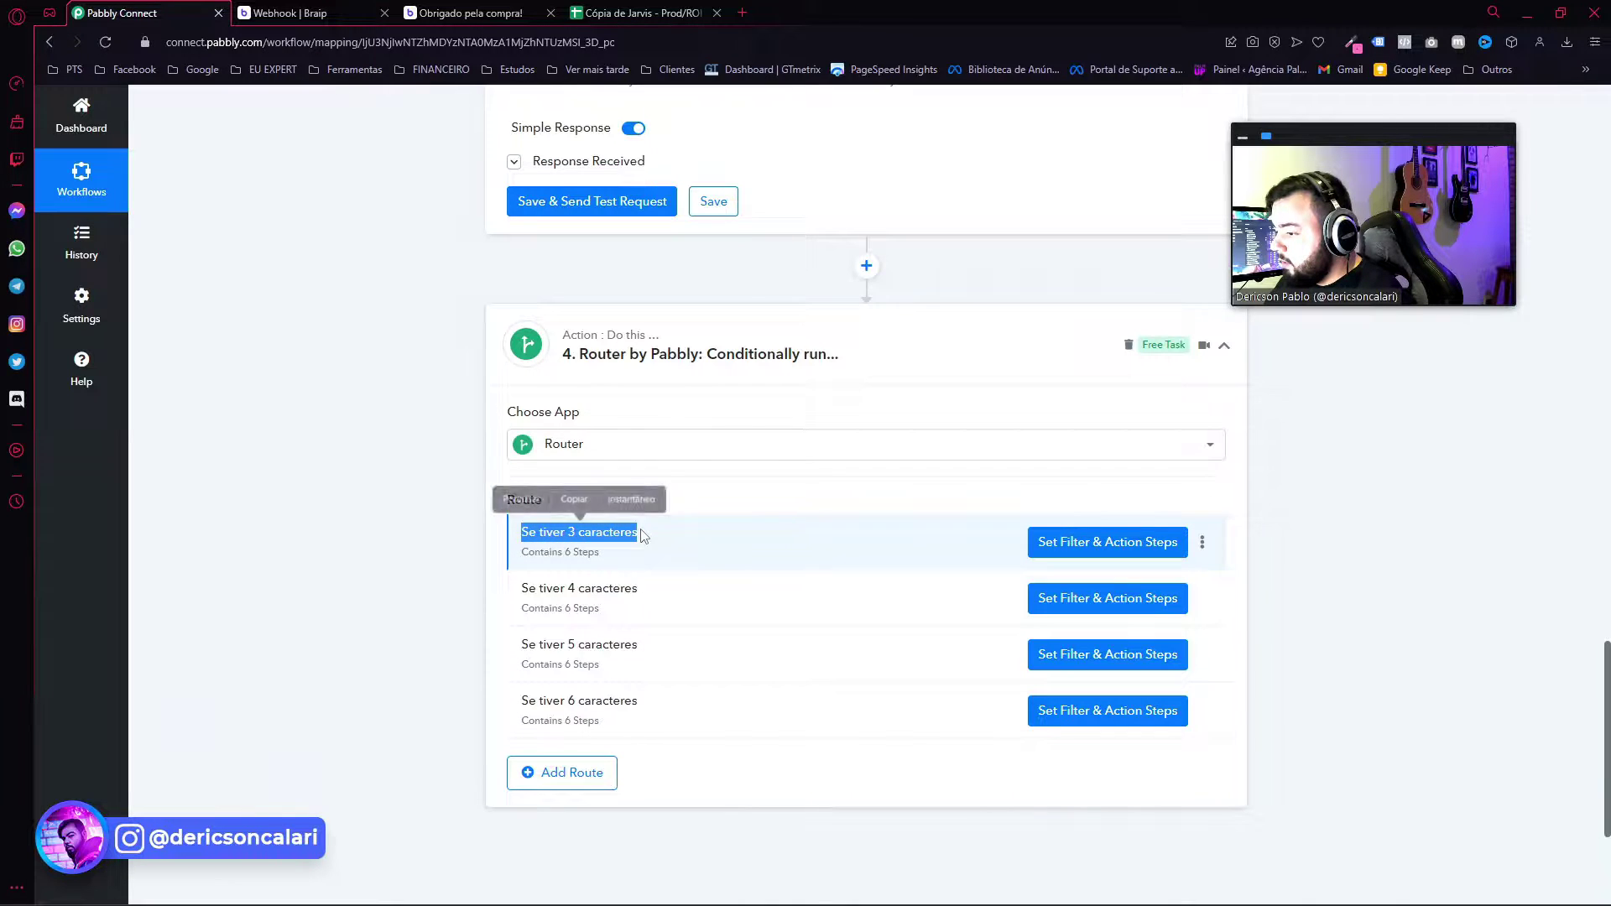
{"action": "scroll", "coordinate": [864, 576], "scroll_direction": "down", "scroll_amount": 1}
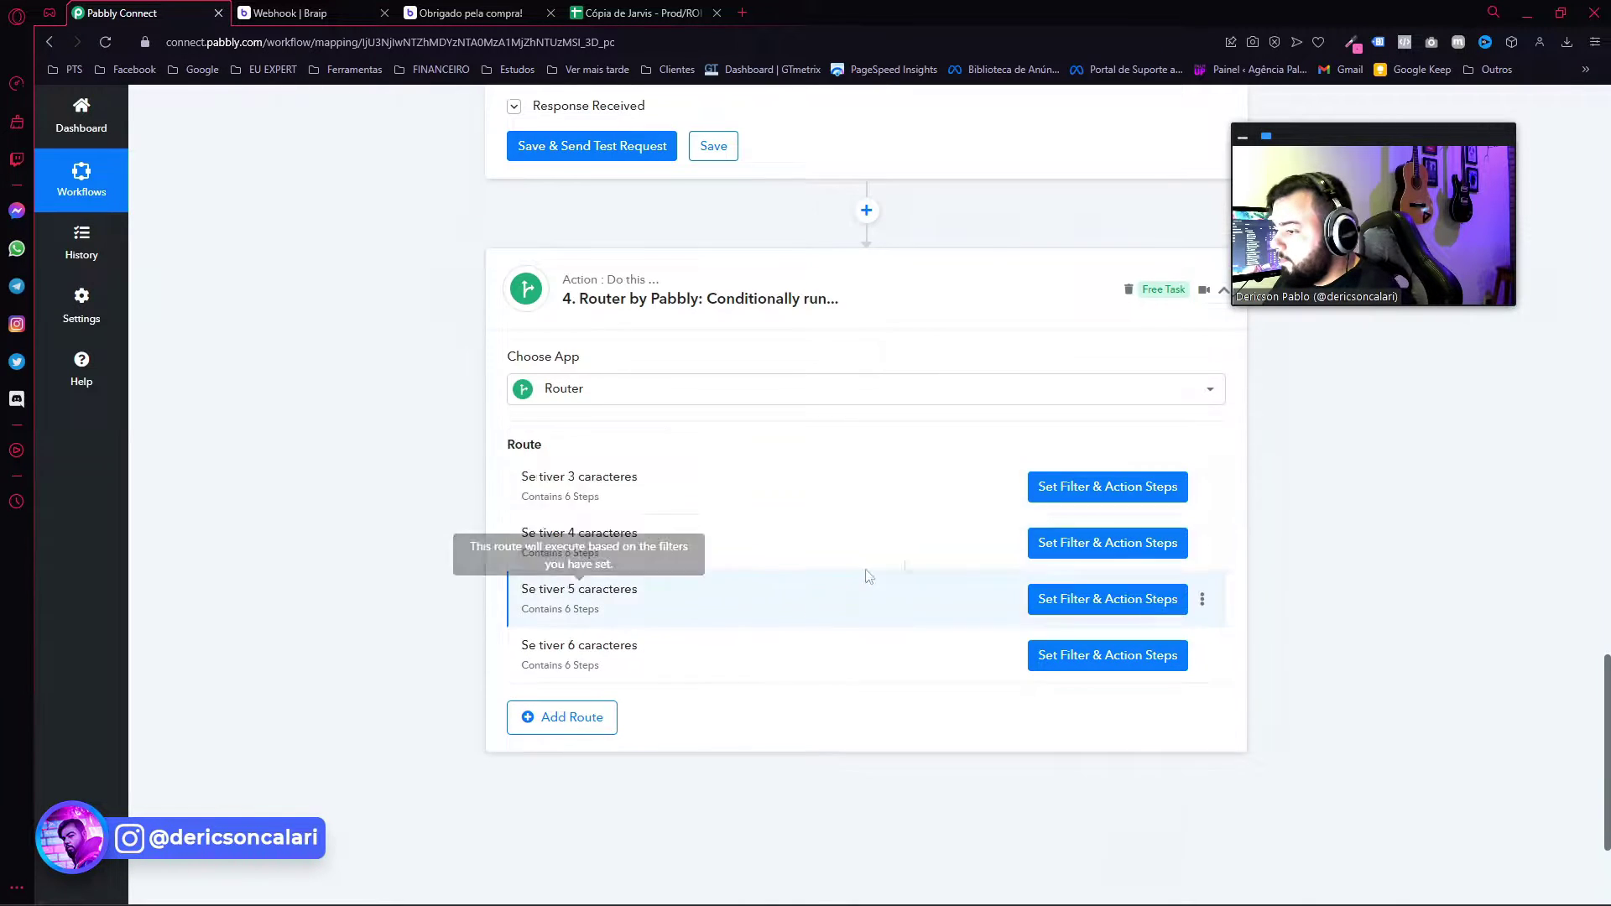
Open the action steps of the "Se tiver 3 caracteres" route and examine the Trans Value conditions in its first filter.
{"action": "left_click", "coordinate": [1096, 489]}
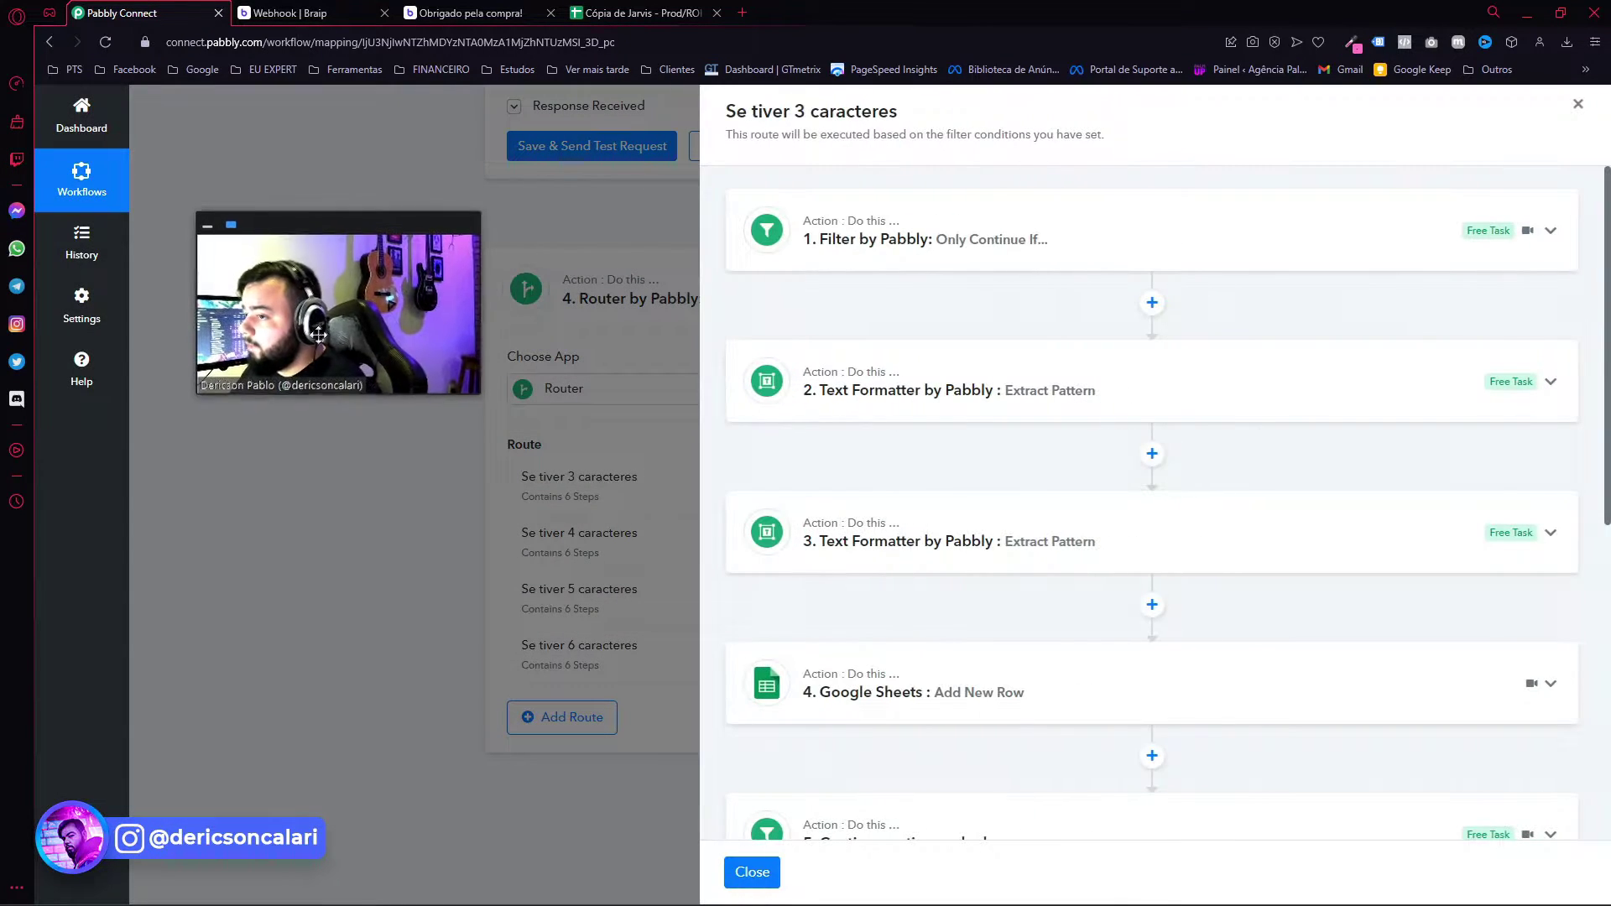
{"action": "left_click_drag", "start_coordinate": [319, 335], "coordinate": [413, 404]}
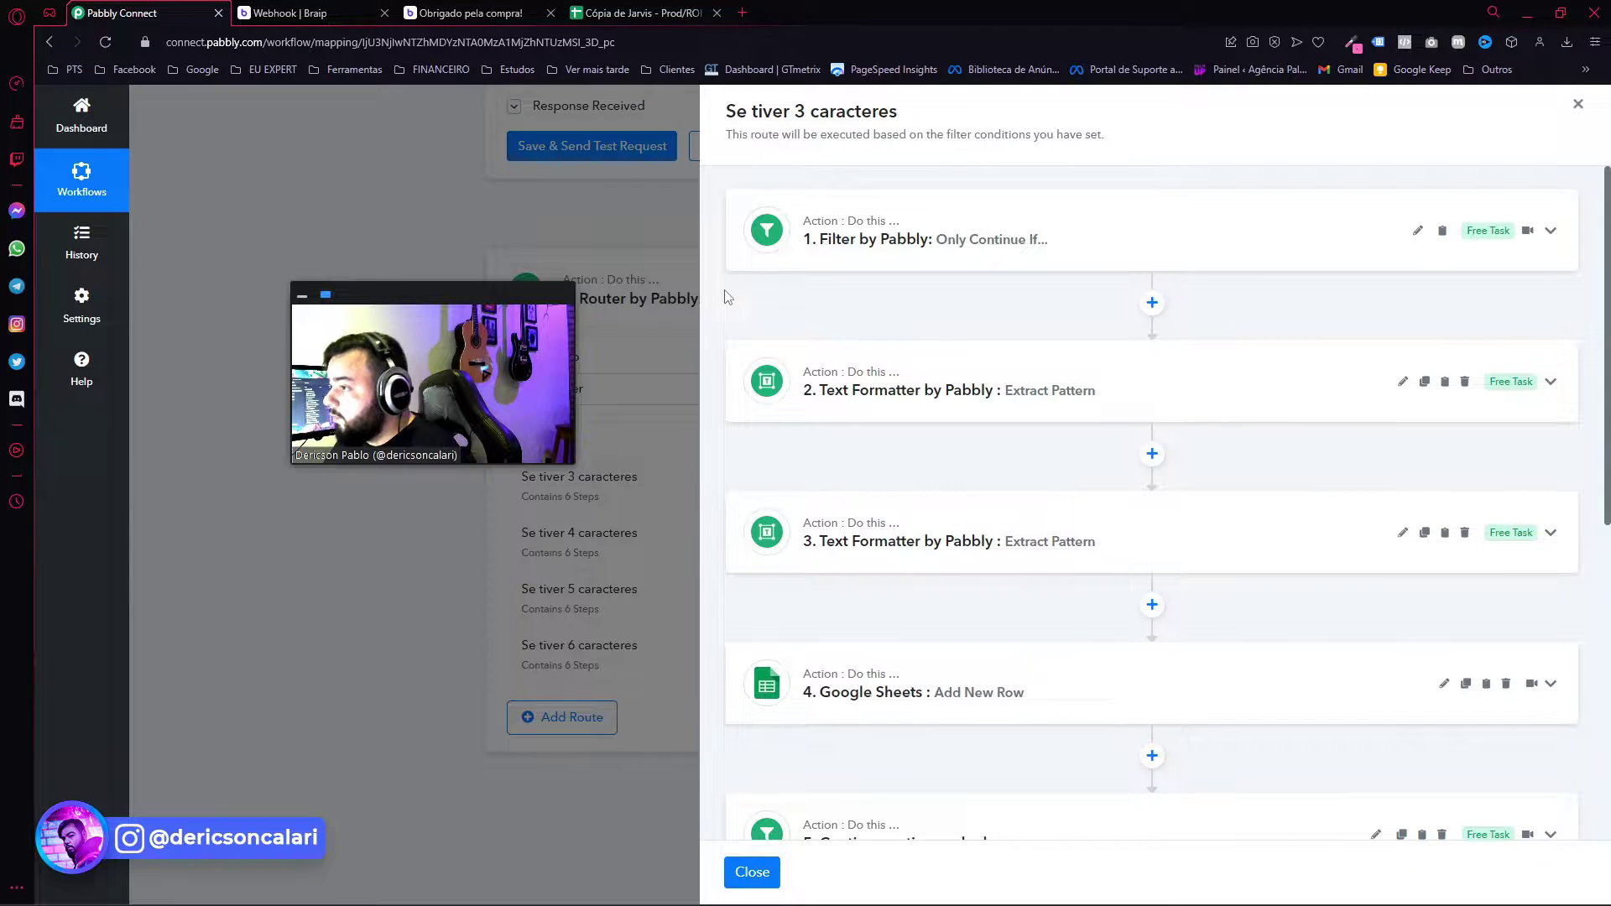
{"action": "left_click", "coordinate": [764, 253]}
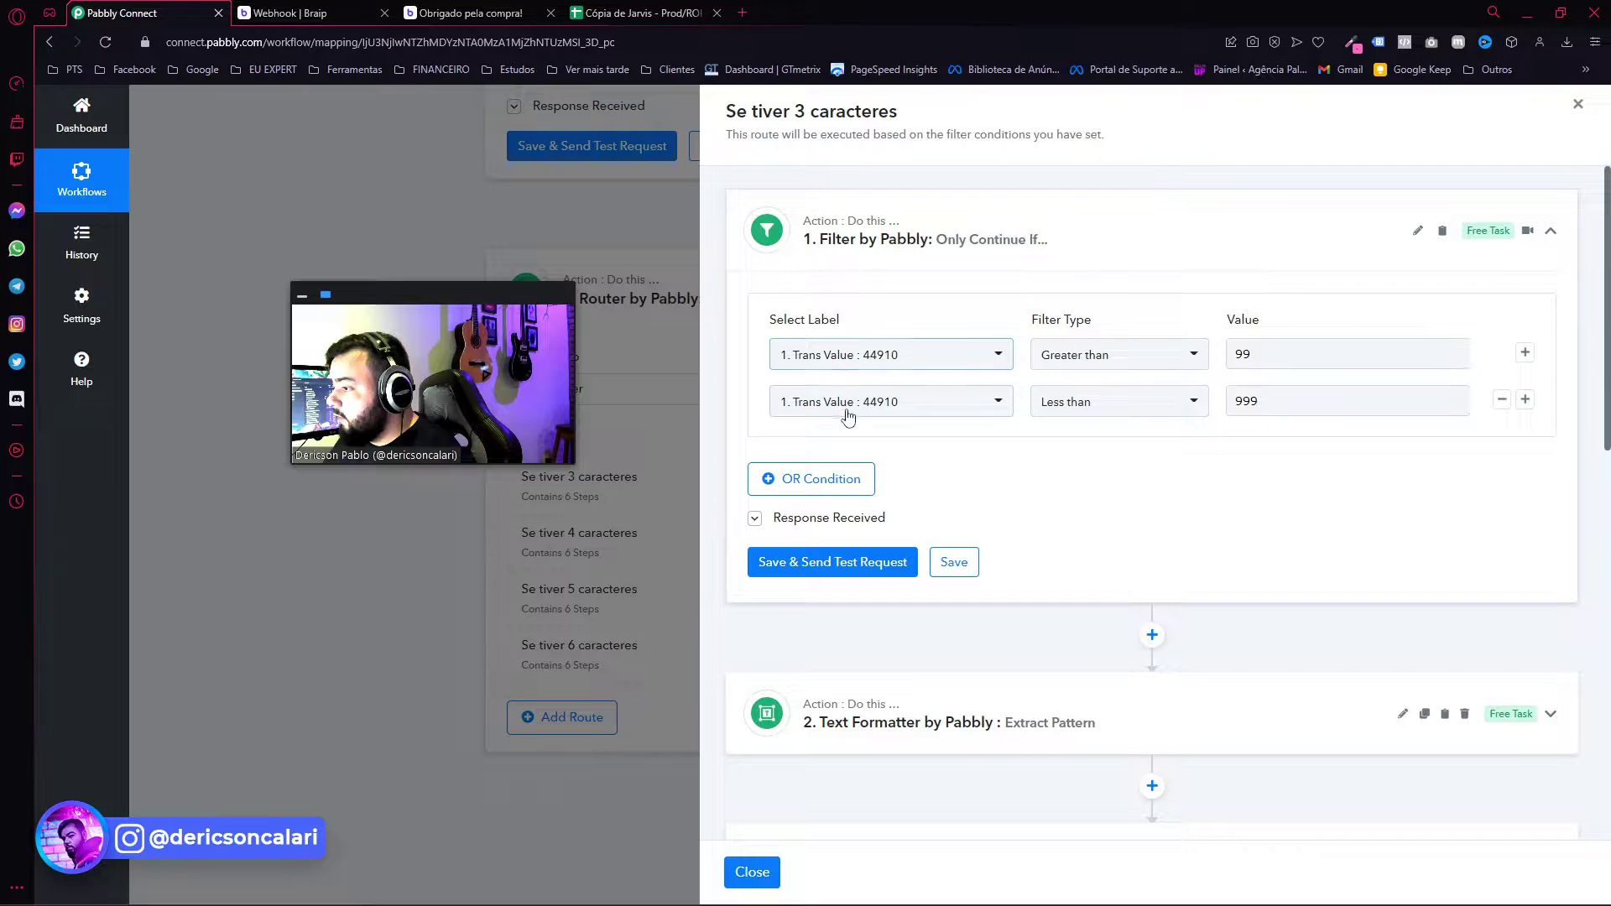
{"action": "left_click", "coordinate": [759, 231]}
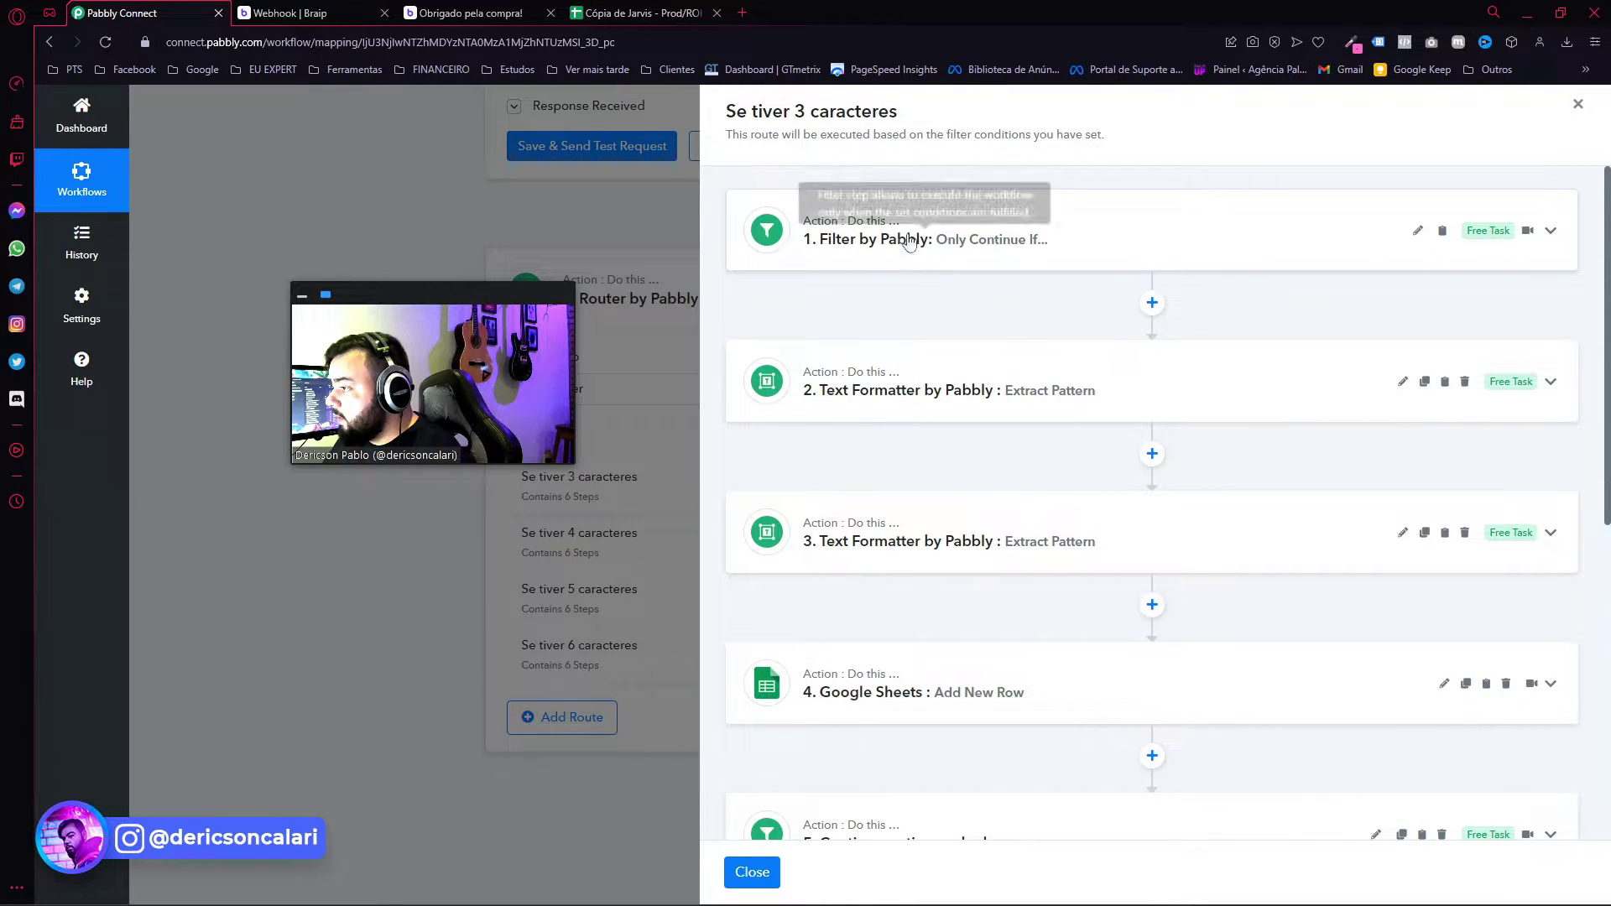
{"action": "left_click_drag", "start_coordinate": [726, 111], "coordinate": [896, 113]}
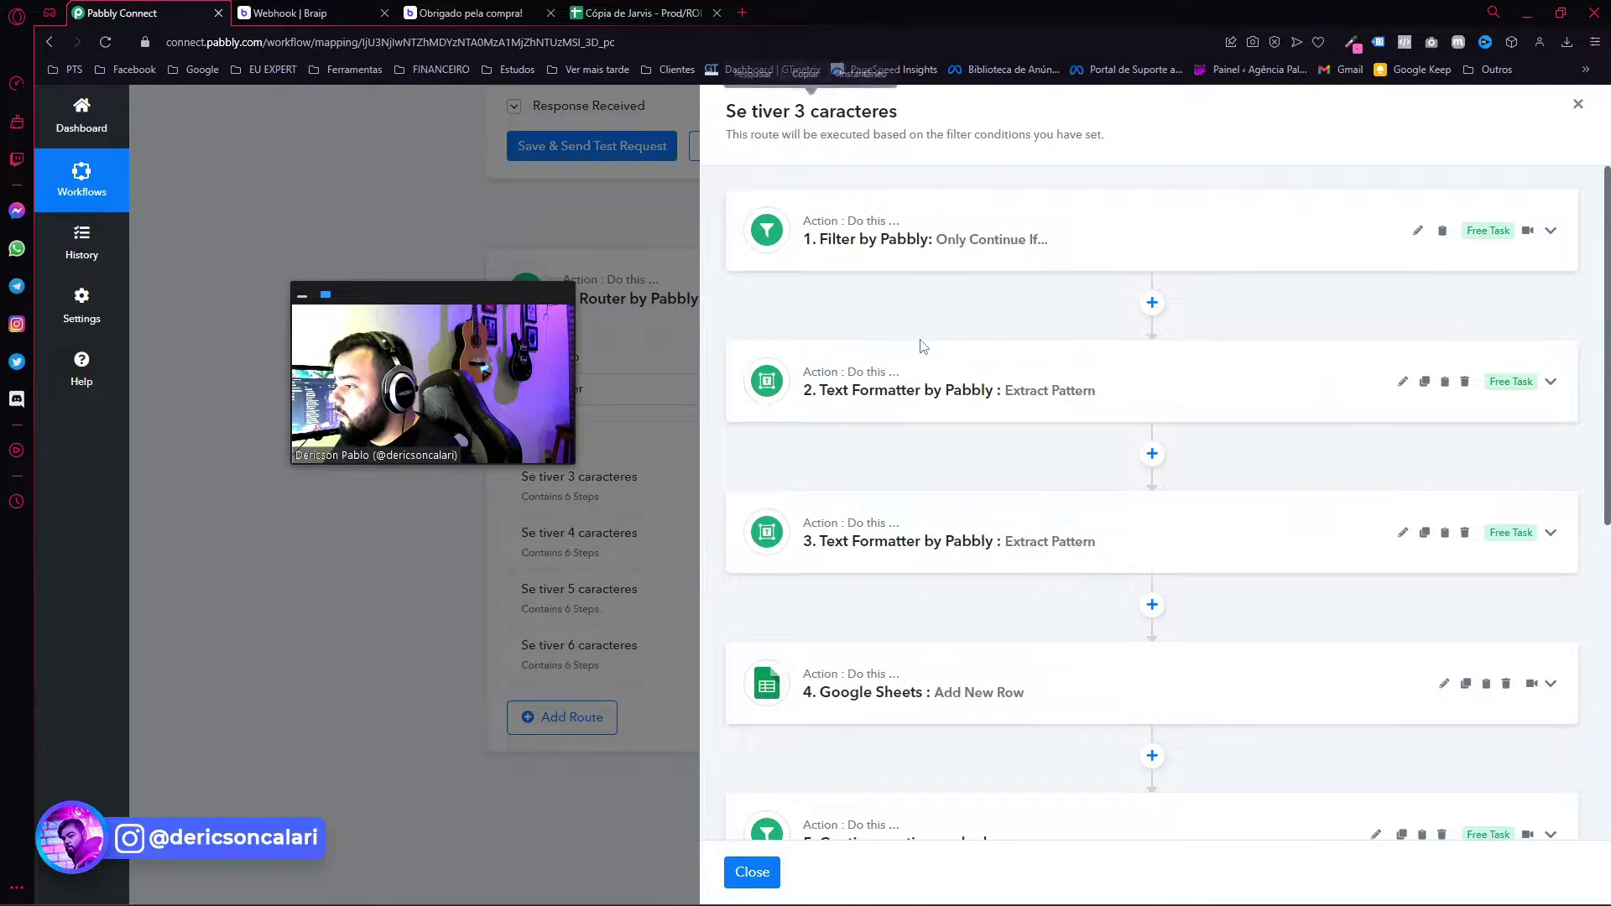
Look into the route's first Text Formatter step and recheck the filter conditions that precede it.
{"action": "left_click", "coordinate": [813, 378]}
{"action": "scroll", "coordinate": [814, 377], "scroll_direction": "down", "scroll_amount": 2}
{"action": "left_click", "coordinate": [839, 235]}
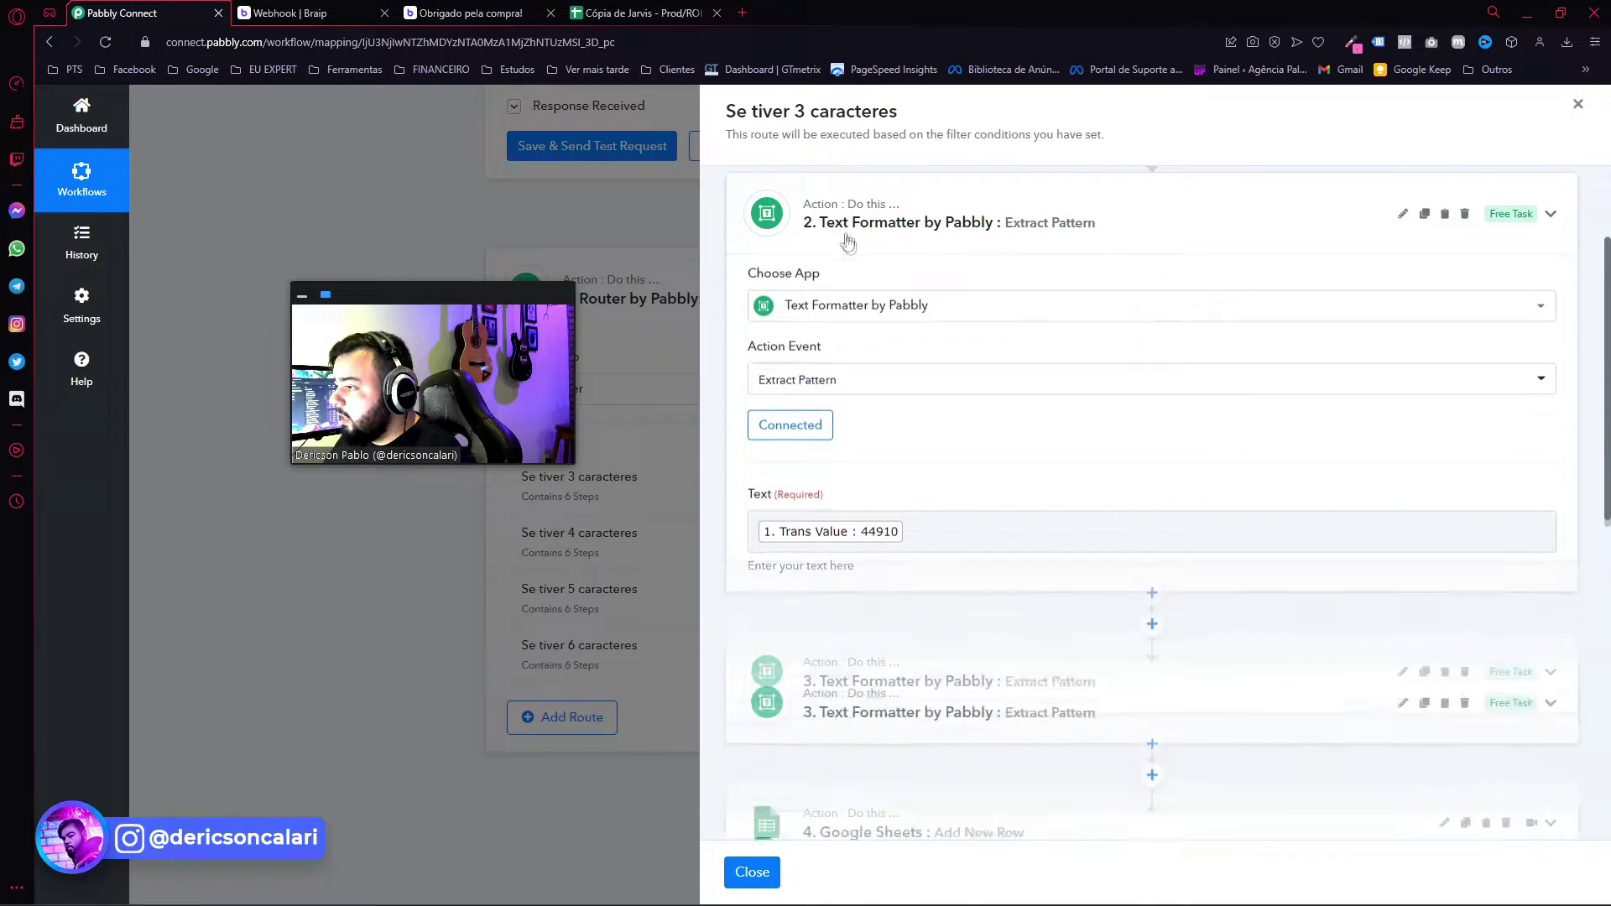
{"action": "scroll", "coordinate": [923, 344], "scroll_direction": "up", "scroll_amount": 2}
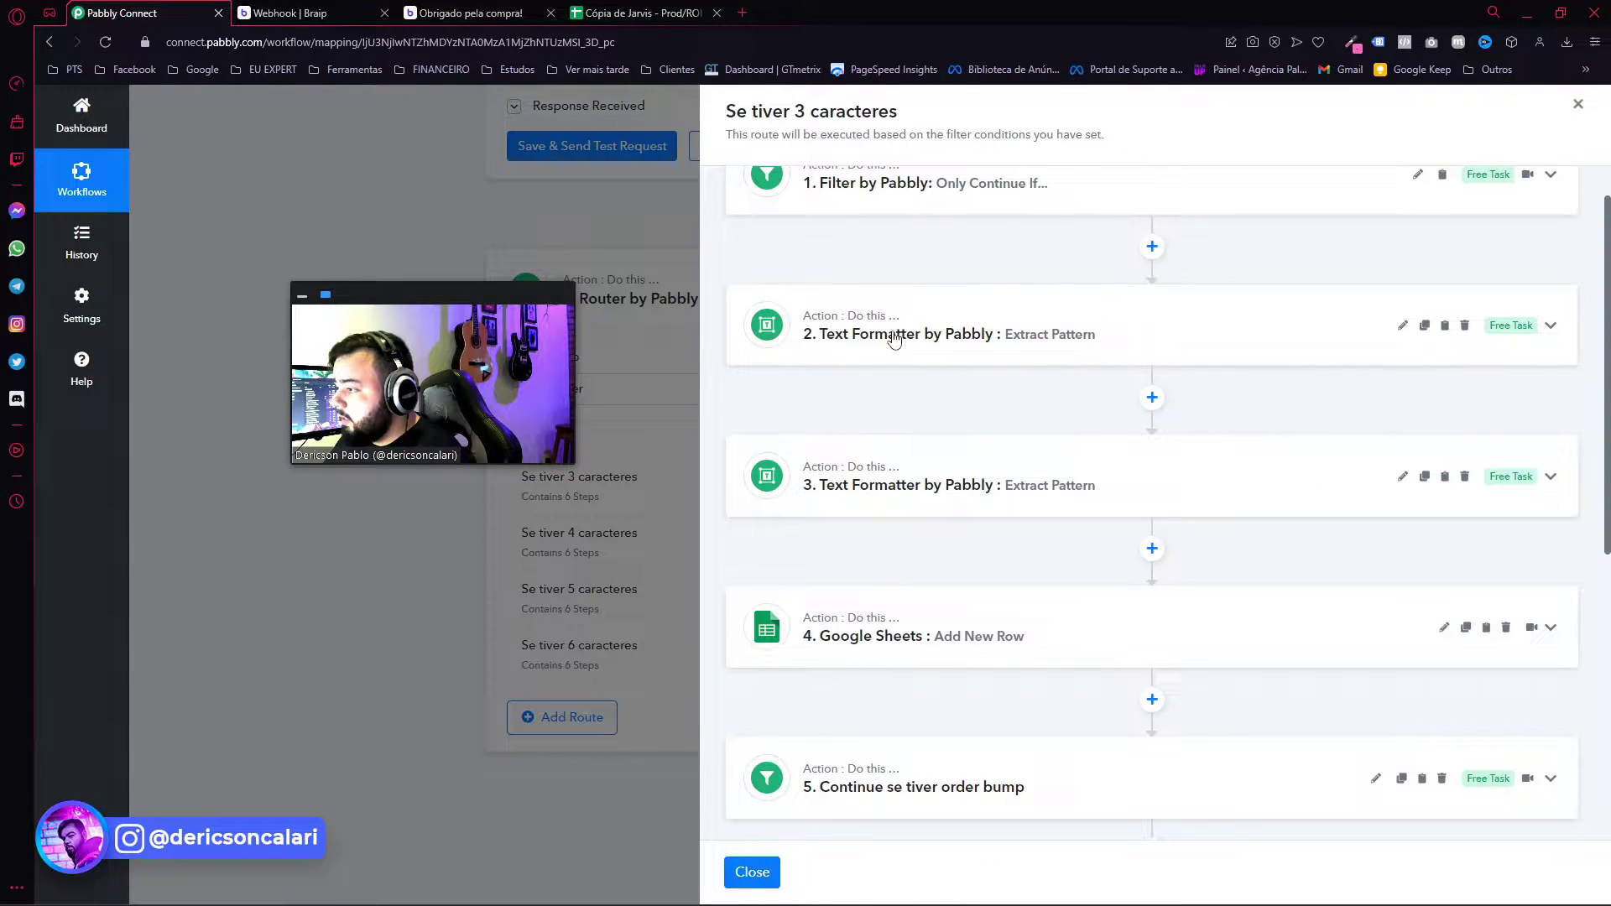
{"action": "left_click", "coordinate": [895, 335]}
{"action": "left_click", "coordinate": [914, 192]}
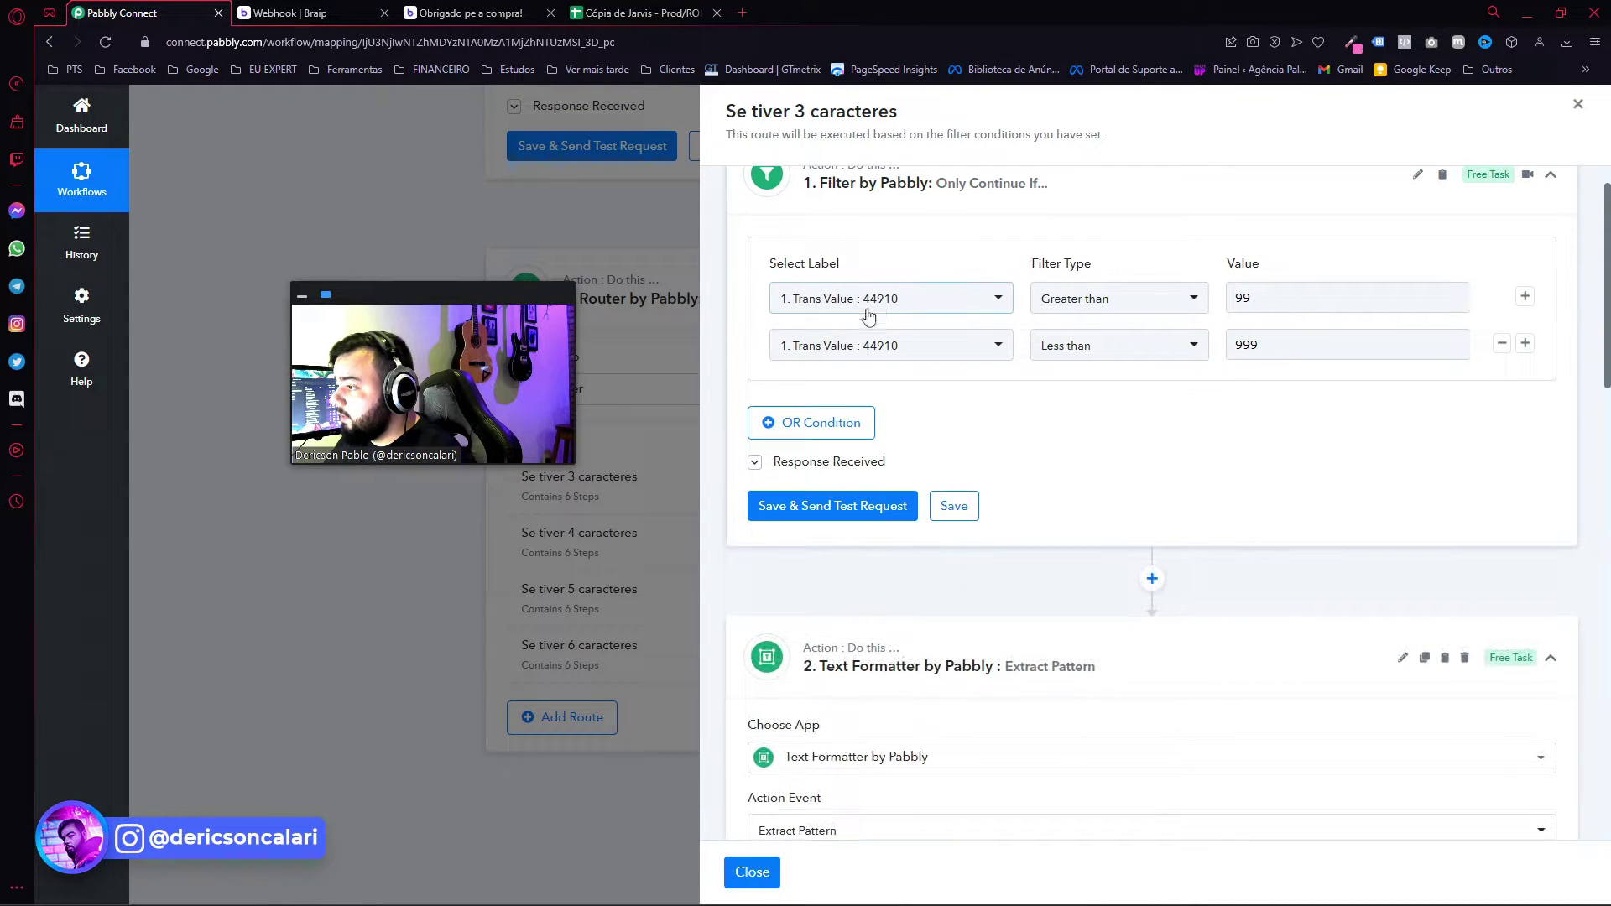
{"action": "left_click", "coordinate": [923, 183]}
Examine the source text, regex pattern and received response of the route's first Extract Pattern step.
{"action": "scroll", "coordinate": [1047, 645], "scroll_direction": "down", "scroll_amount": 3}
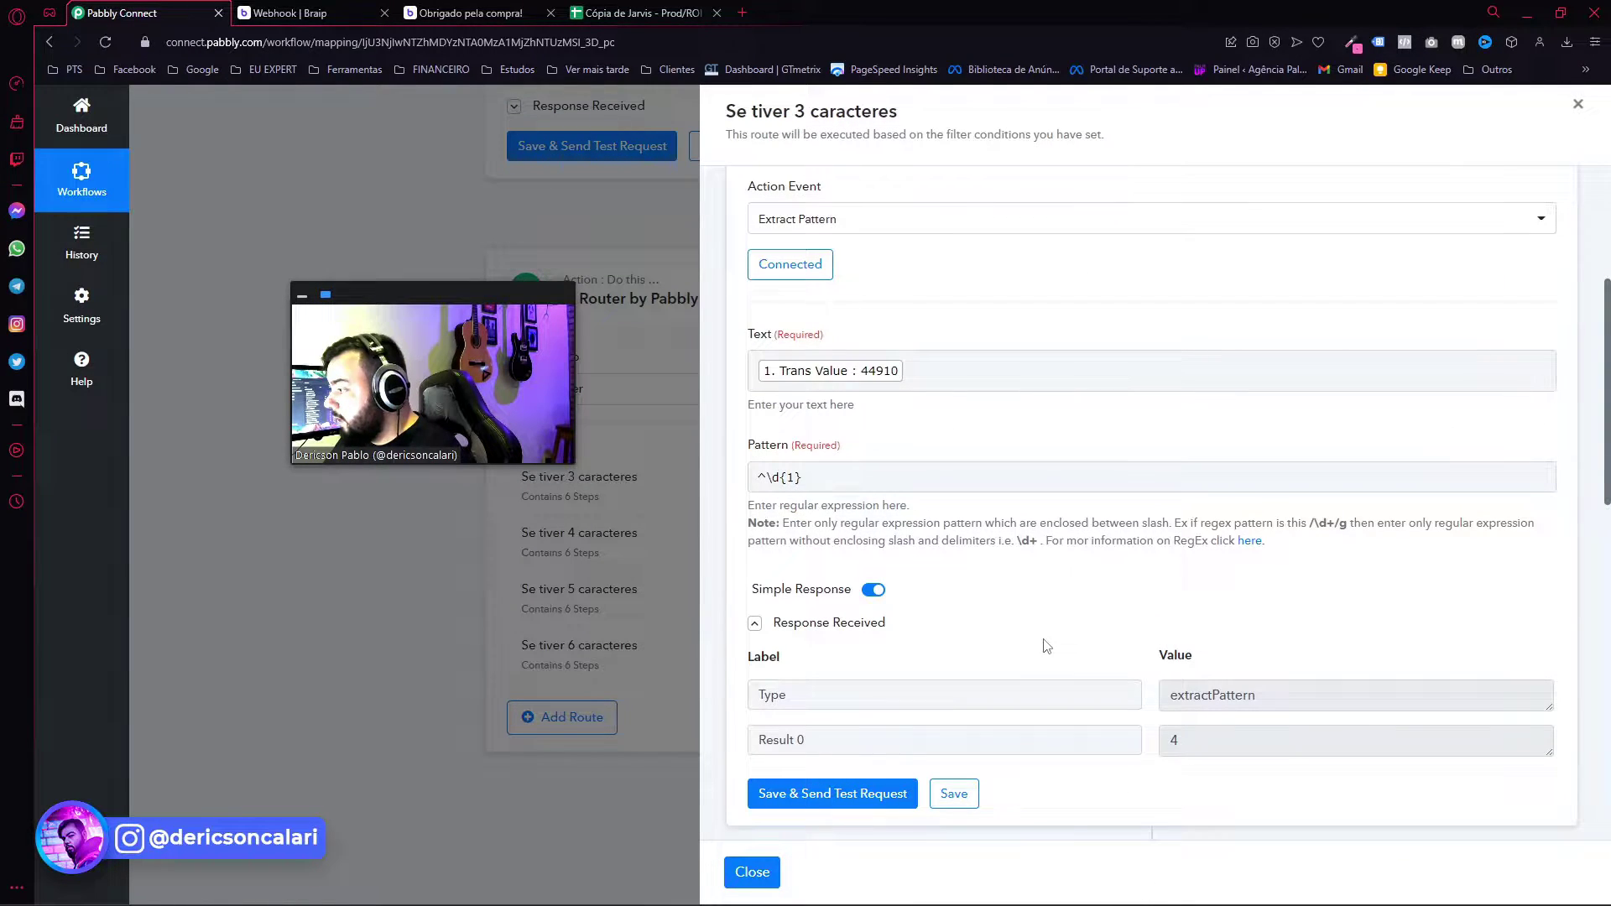
{"action": "scroll", "coordinate": [1095, 693], "scroll_direction": "down", "scroll_amount": 1}
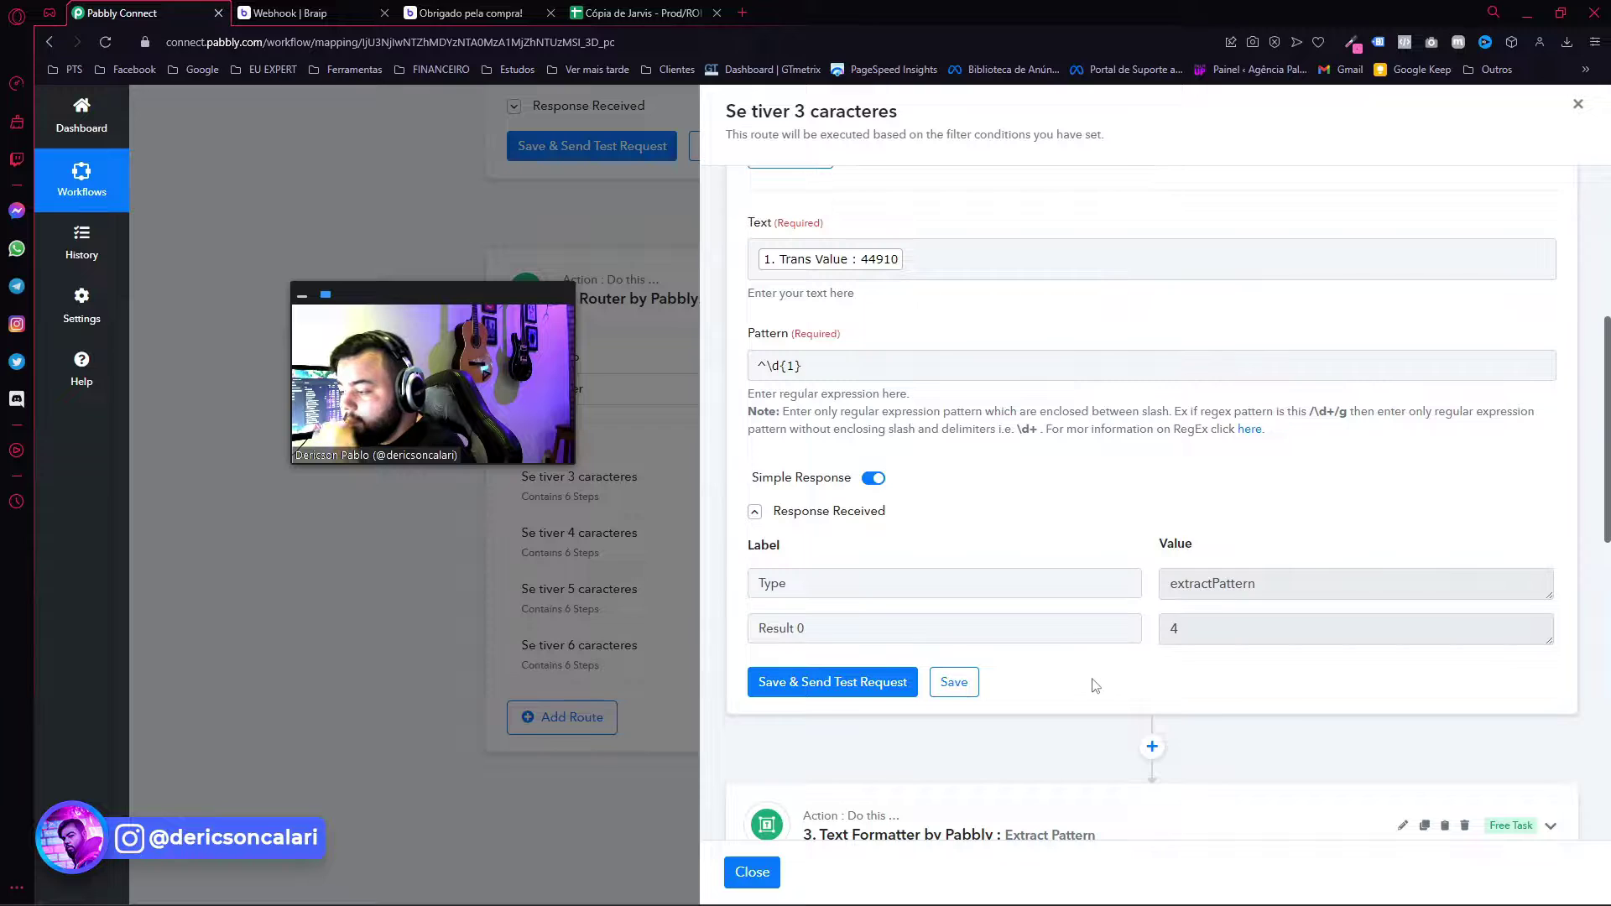
{"action": "scroll", "coordinate": [1095, 692], "scroll_direction": "down", "scroll_amount": 2}
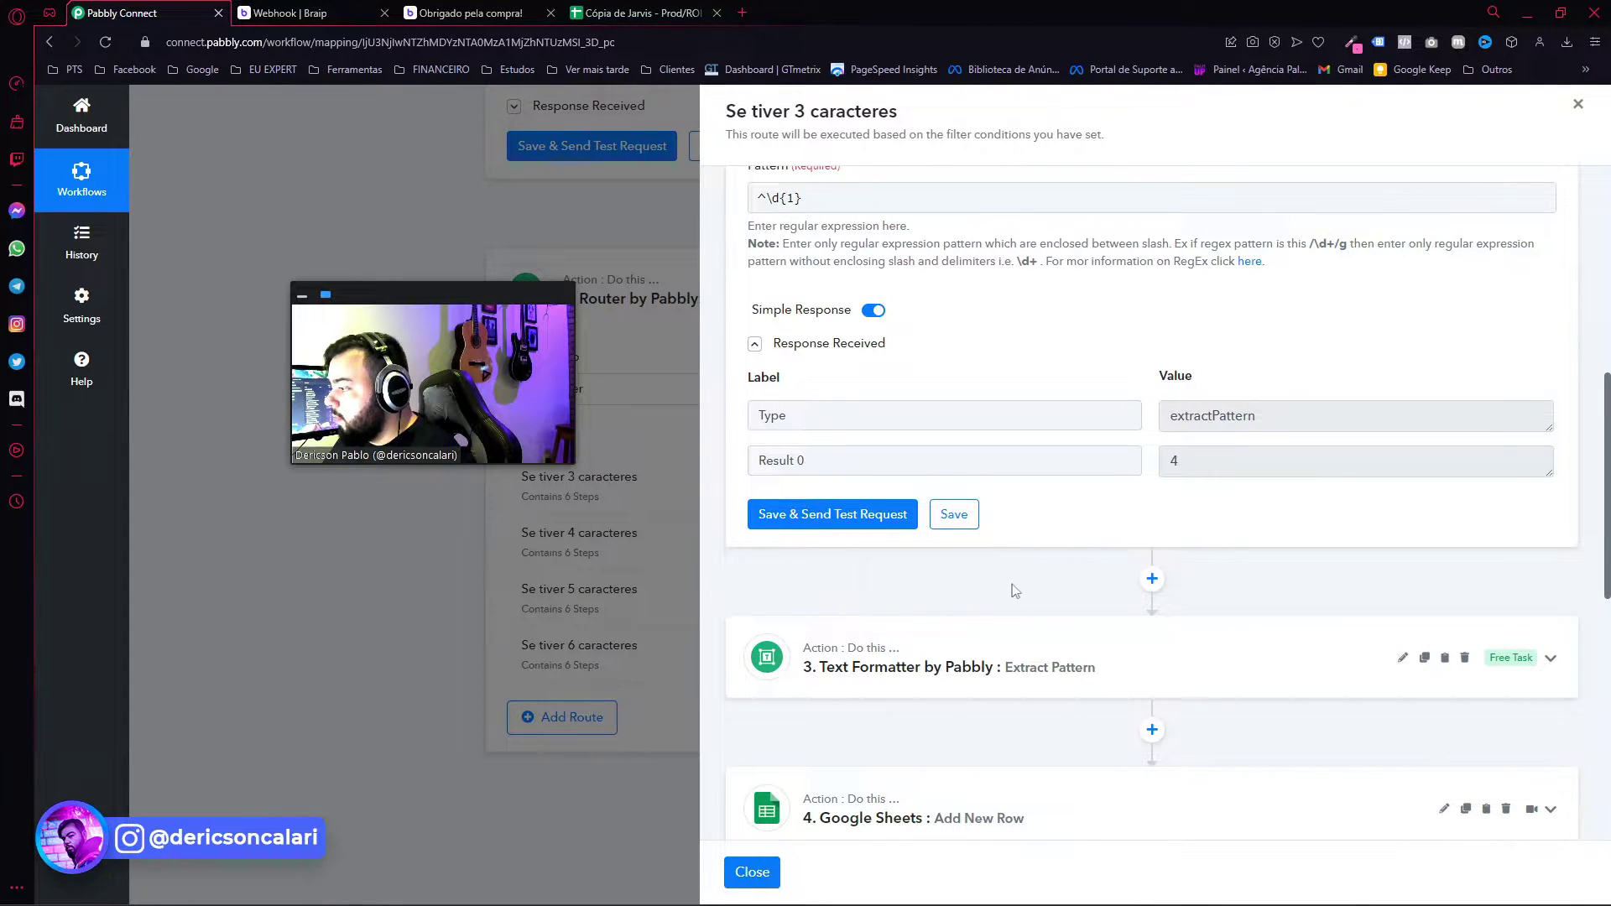
{"action": "scroll", "coordinate": [1011, 590], "scroll_direction": "up", "scroll_amount": 6}
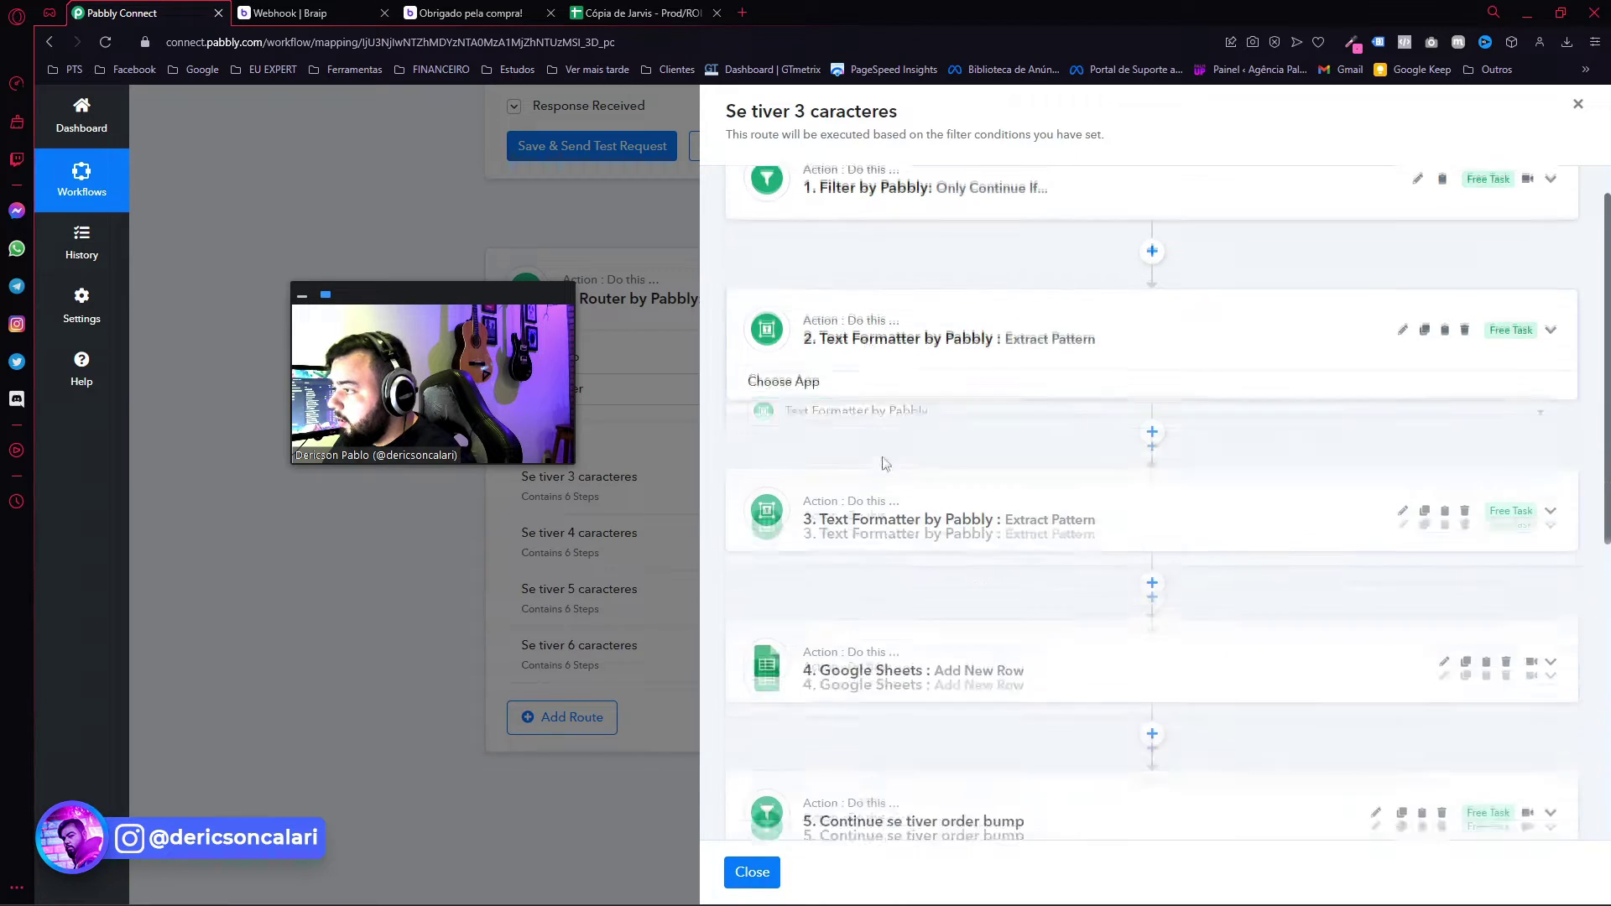
Reopen the first Extract Pattern step and inspect its Result 0 value in relation to the route's 3-character condition.
{"action": "double_click", "coordinate": [798, 111]}
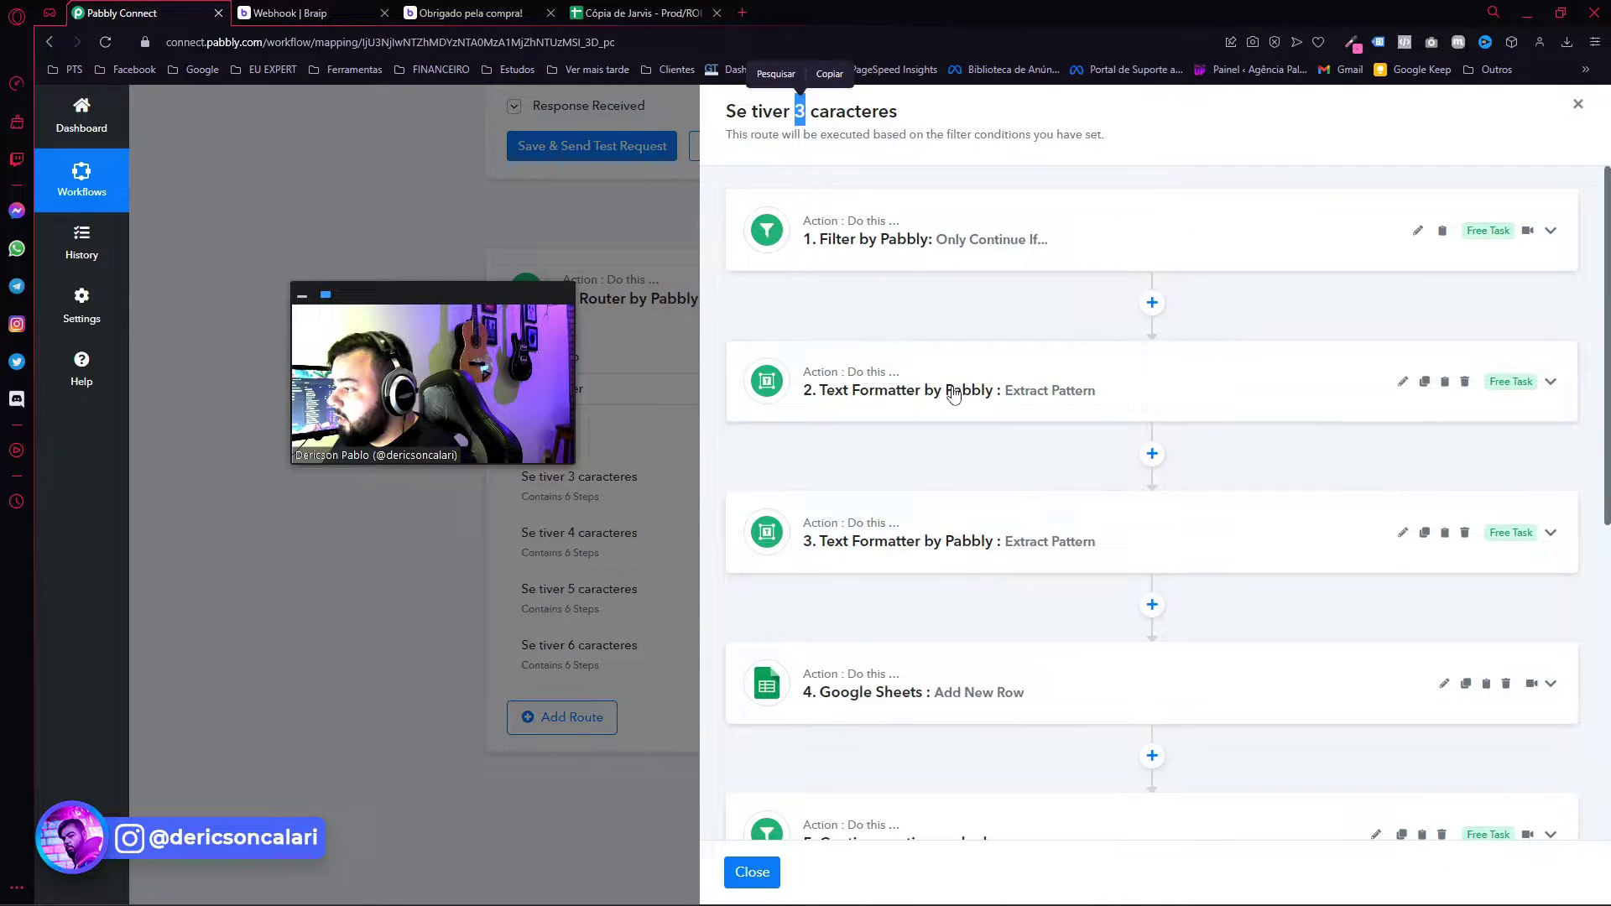
{"action": "left_click", "coordinate": [953, 395]}
{"action": "scroll", "coordinate": [963, 503], "scroll_direction": "down", "scroll_amount": 4}
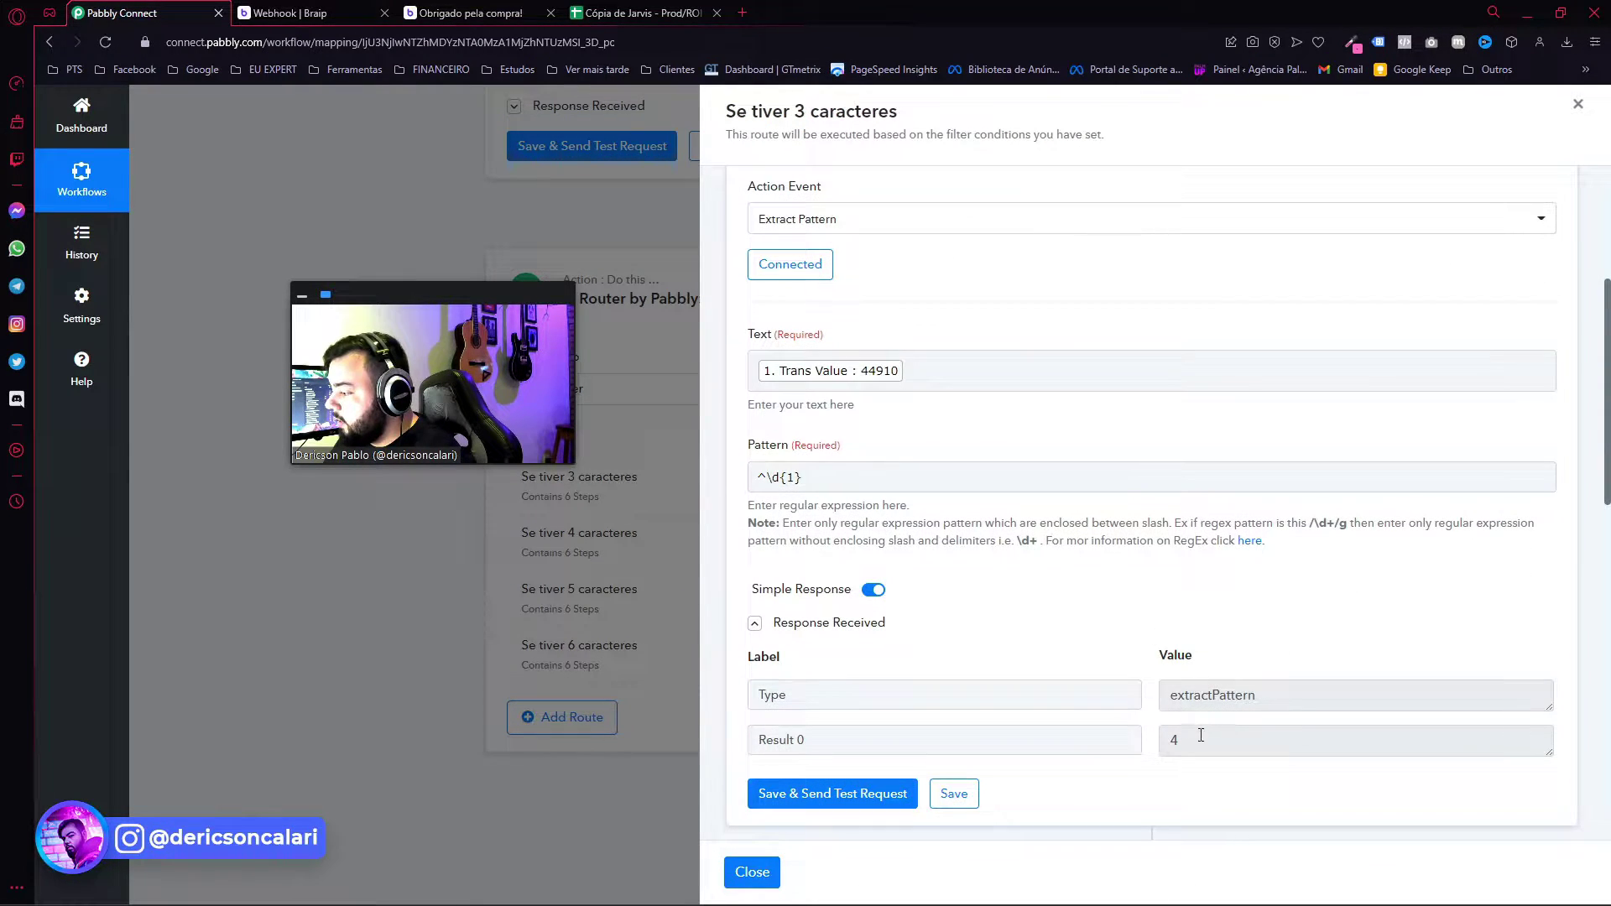
{"action": "double_click", "coordinate": [1193, 743]}
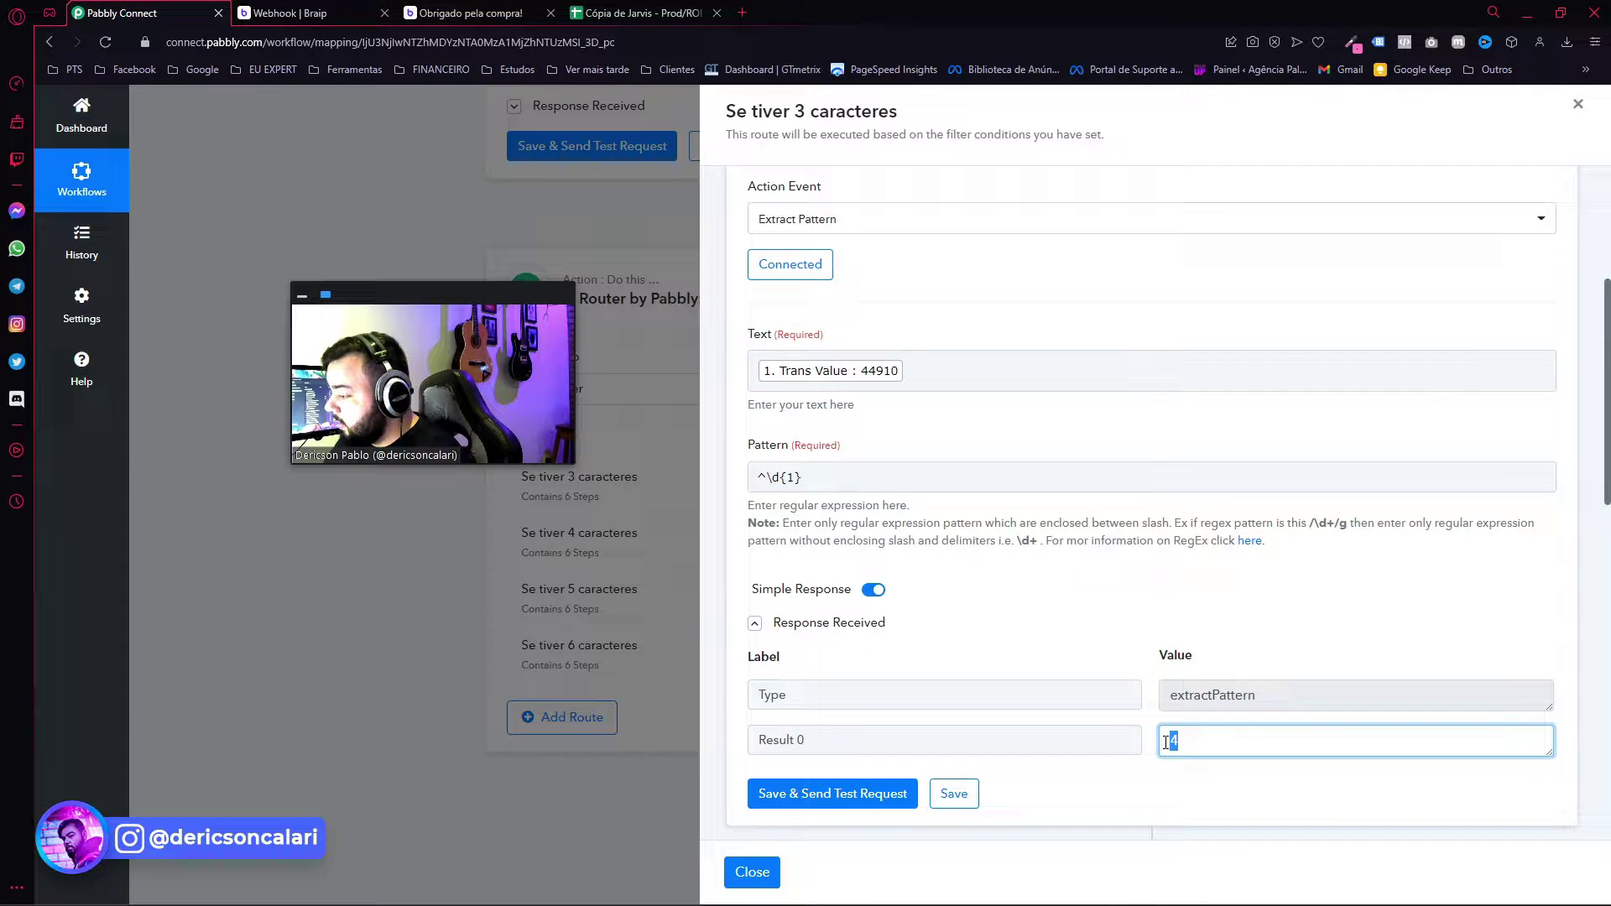
{"action": "left_click", "coordinate": [1223, 747]}
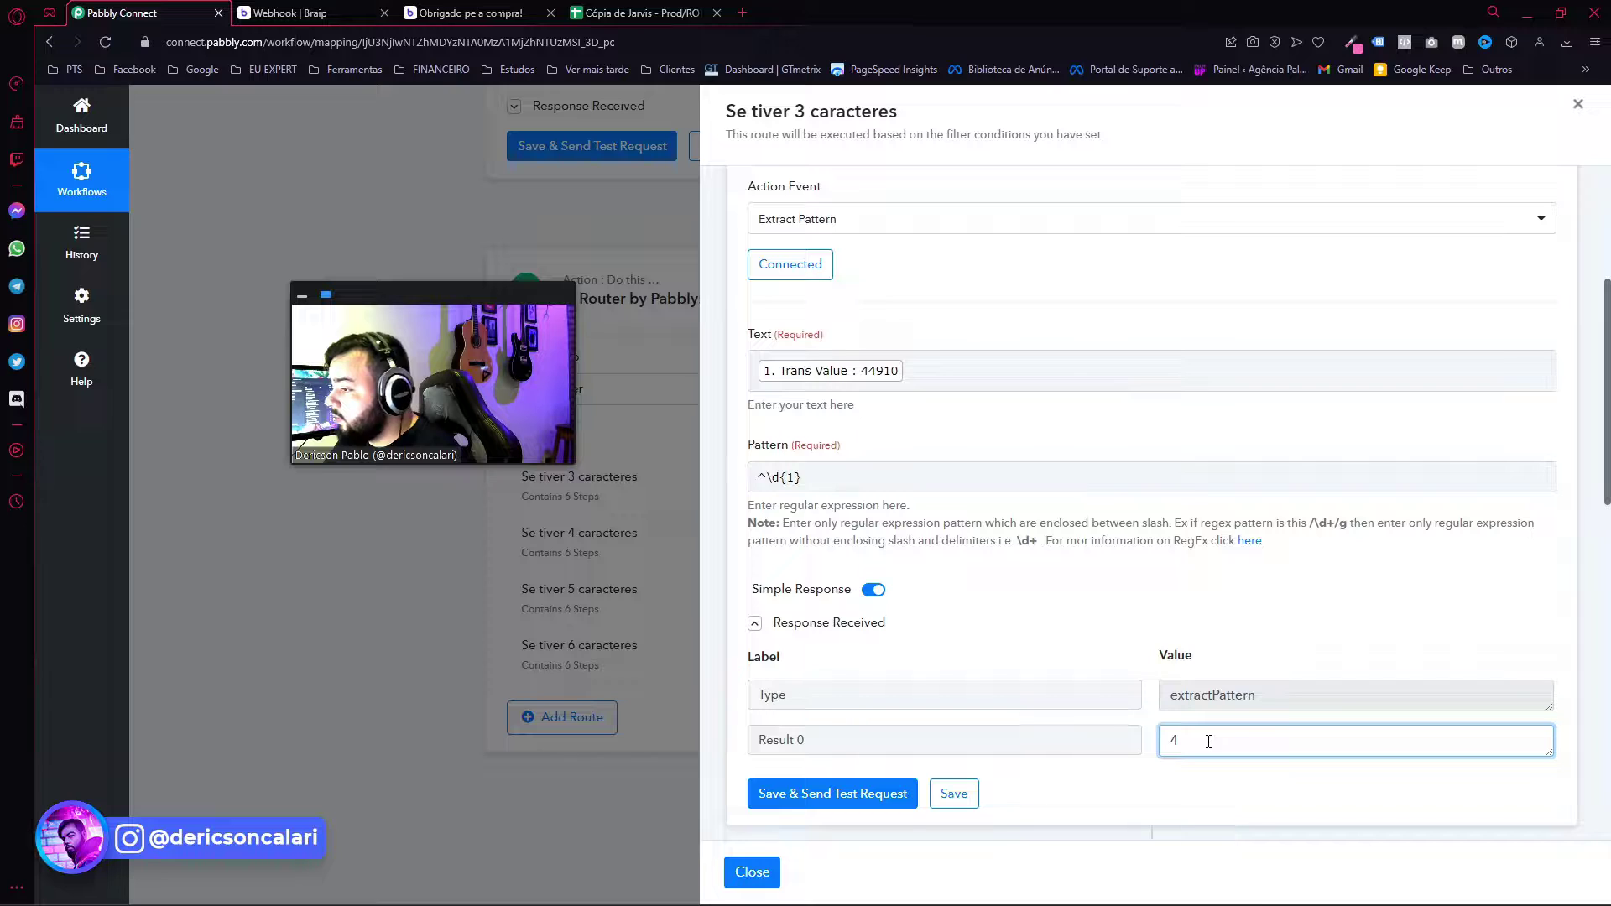
{"action": "scroll", "coordinate": [1158, 705], "scroll_direction": "down", "scroll_amount": 1}
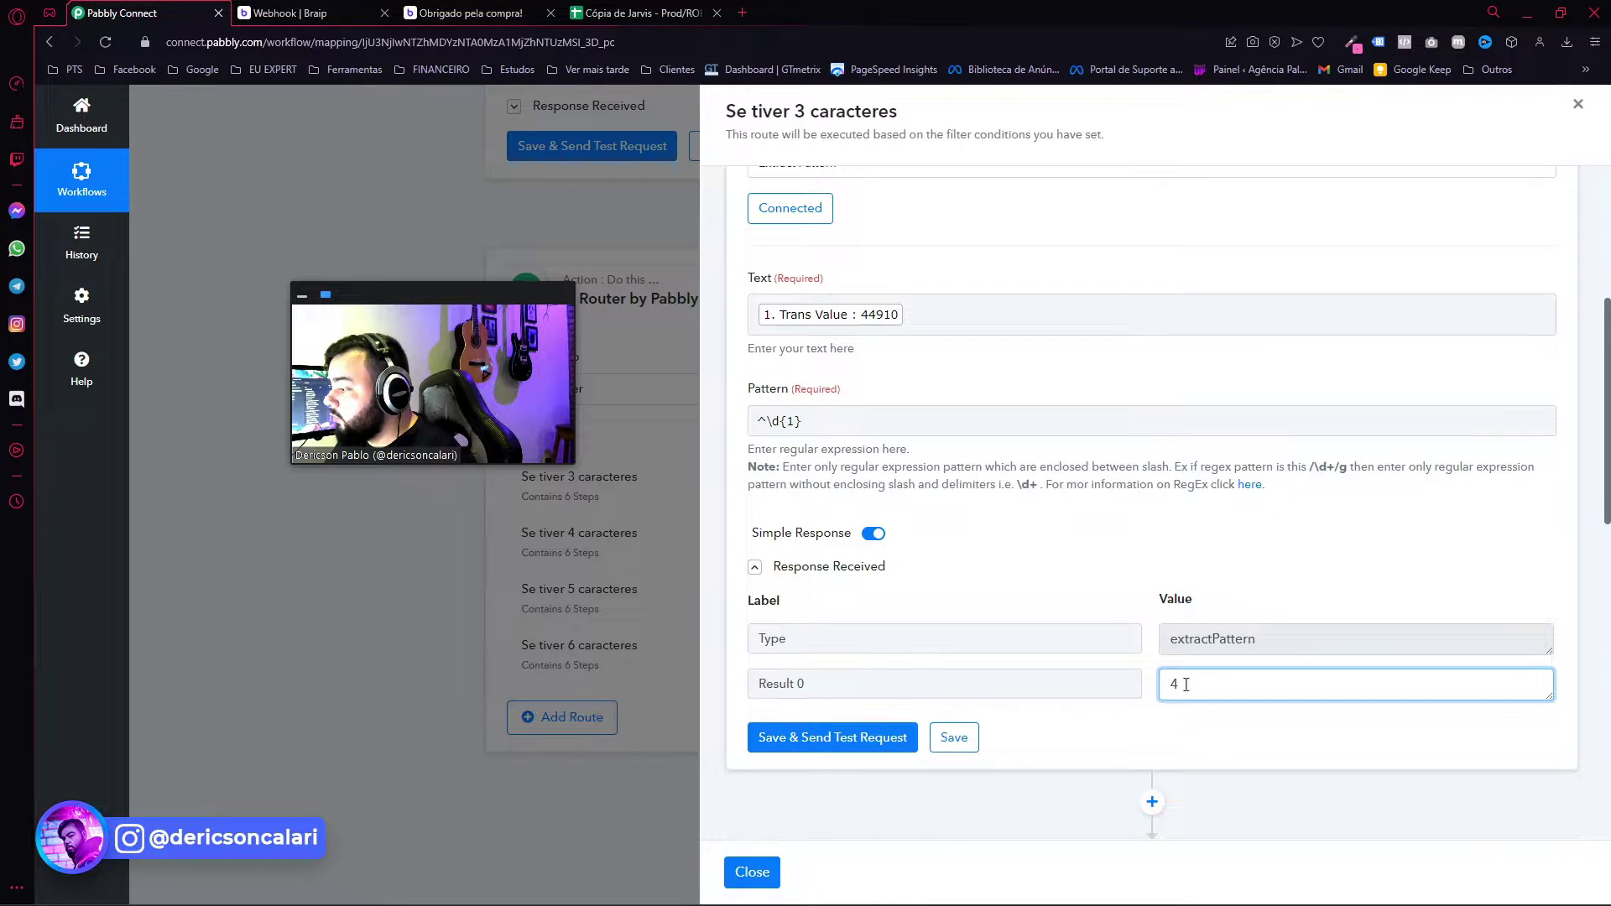
{"action": "scroll", "coordinate": [1127, 711], "scroll_direction": "down", "scroll_amount": 3}
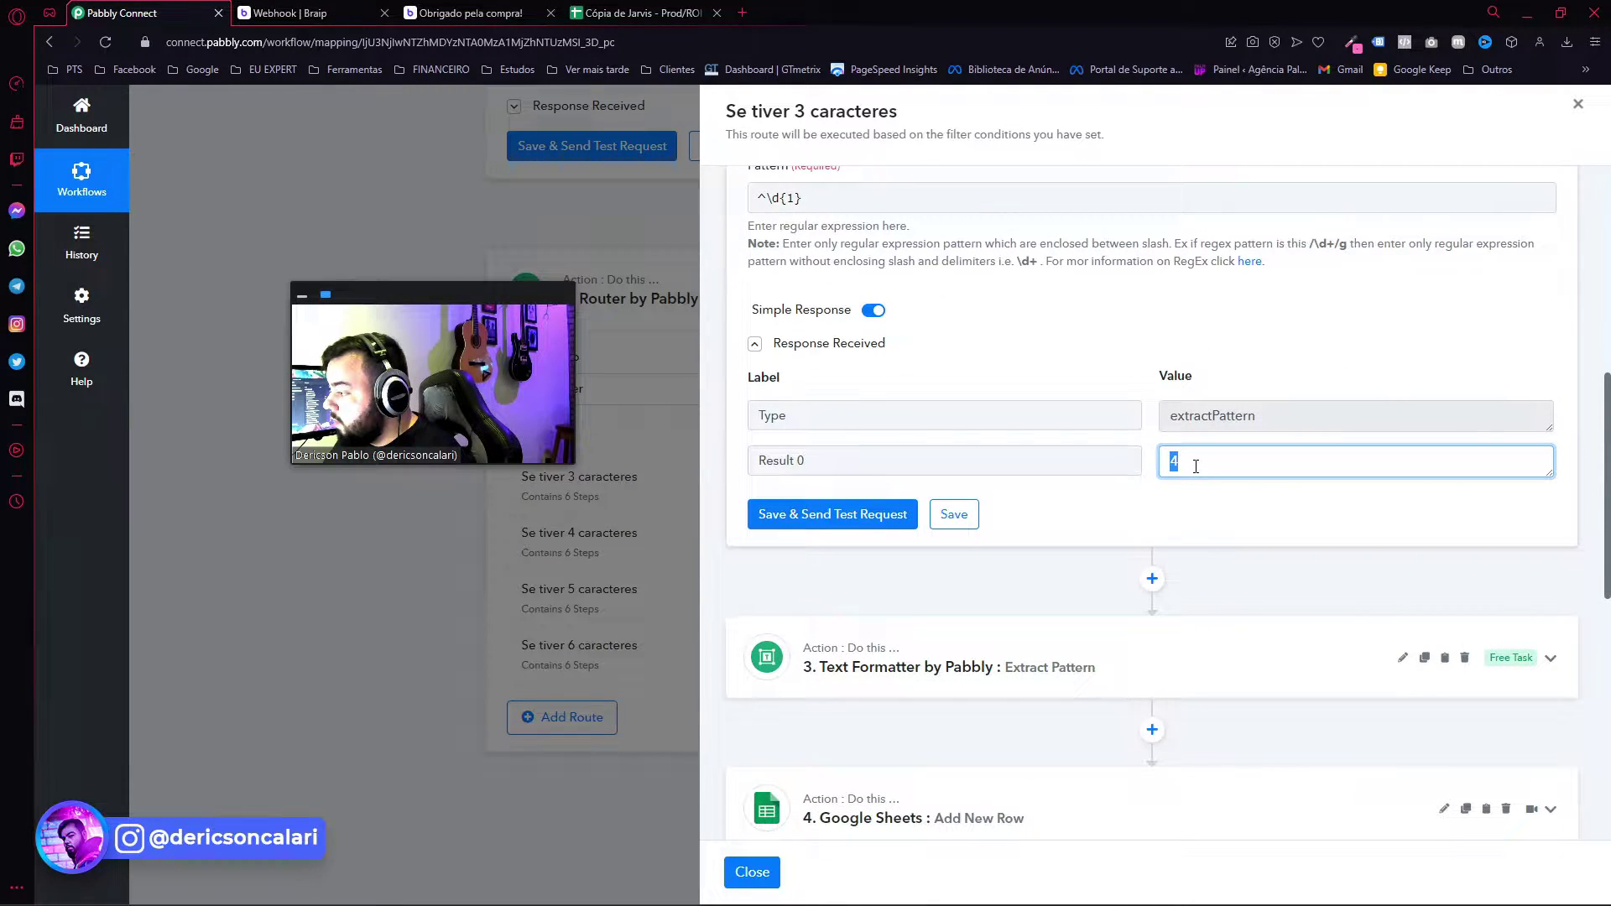
Open the route's second Text Formatter step and examine its mapped Trans Total Value text and extraction pattern.
{"action": "left_click", "coordinate": [962, 660]}
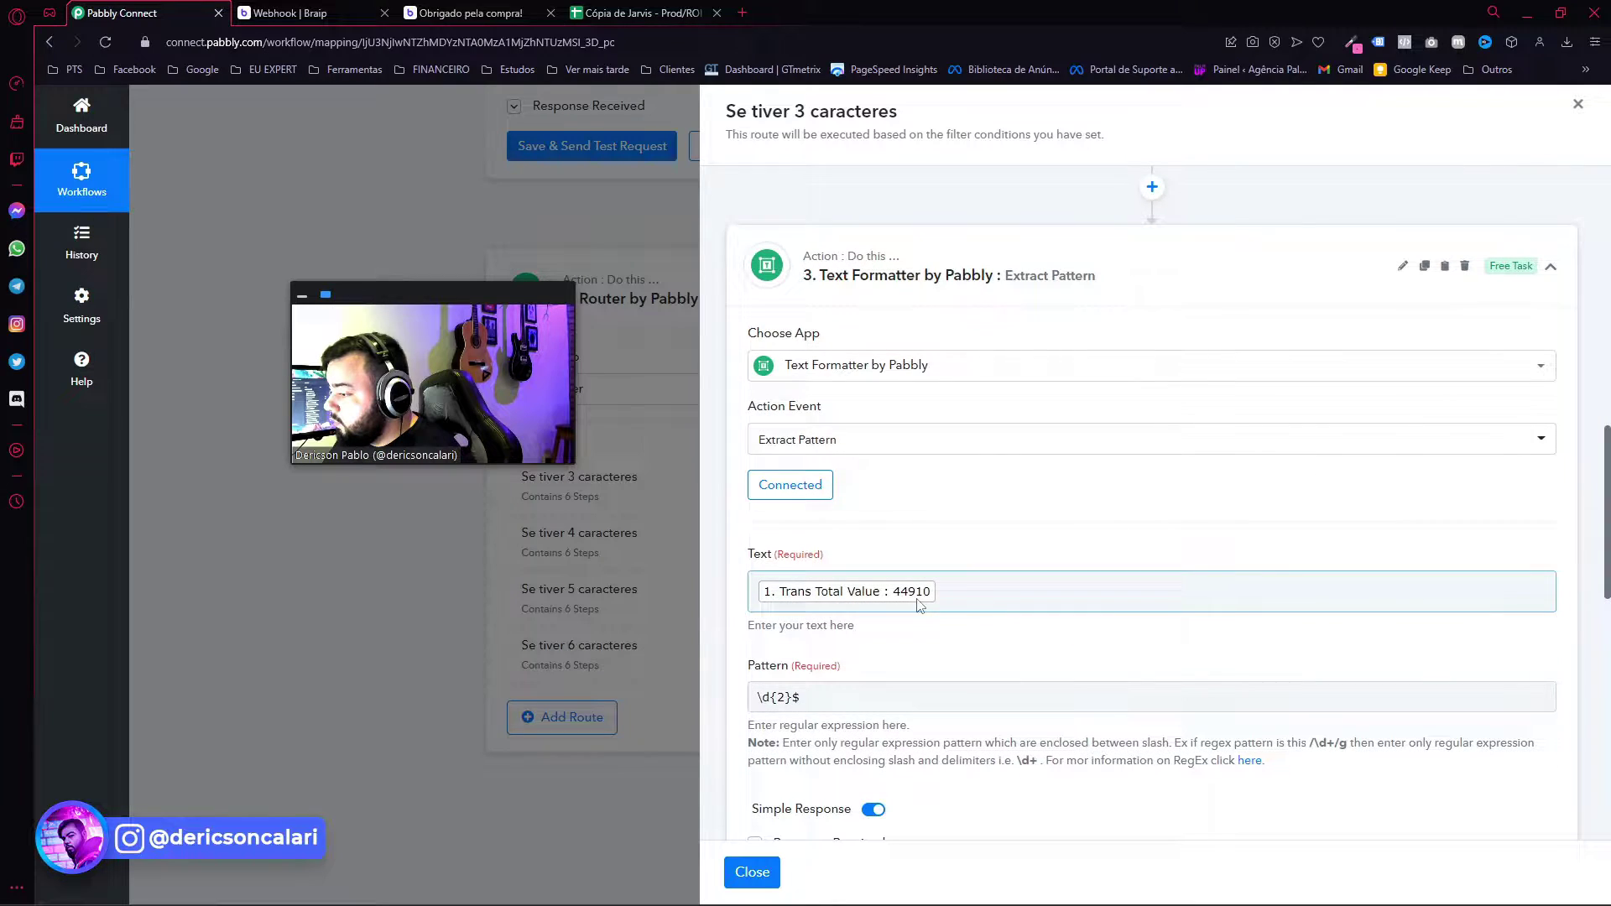
{"action": "scroll", "coordinate": [839, 470], "scroll_direction": "down", "scroll_amount": 2}
{"action": "left_click", "coordinate": [864, 422]}
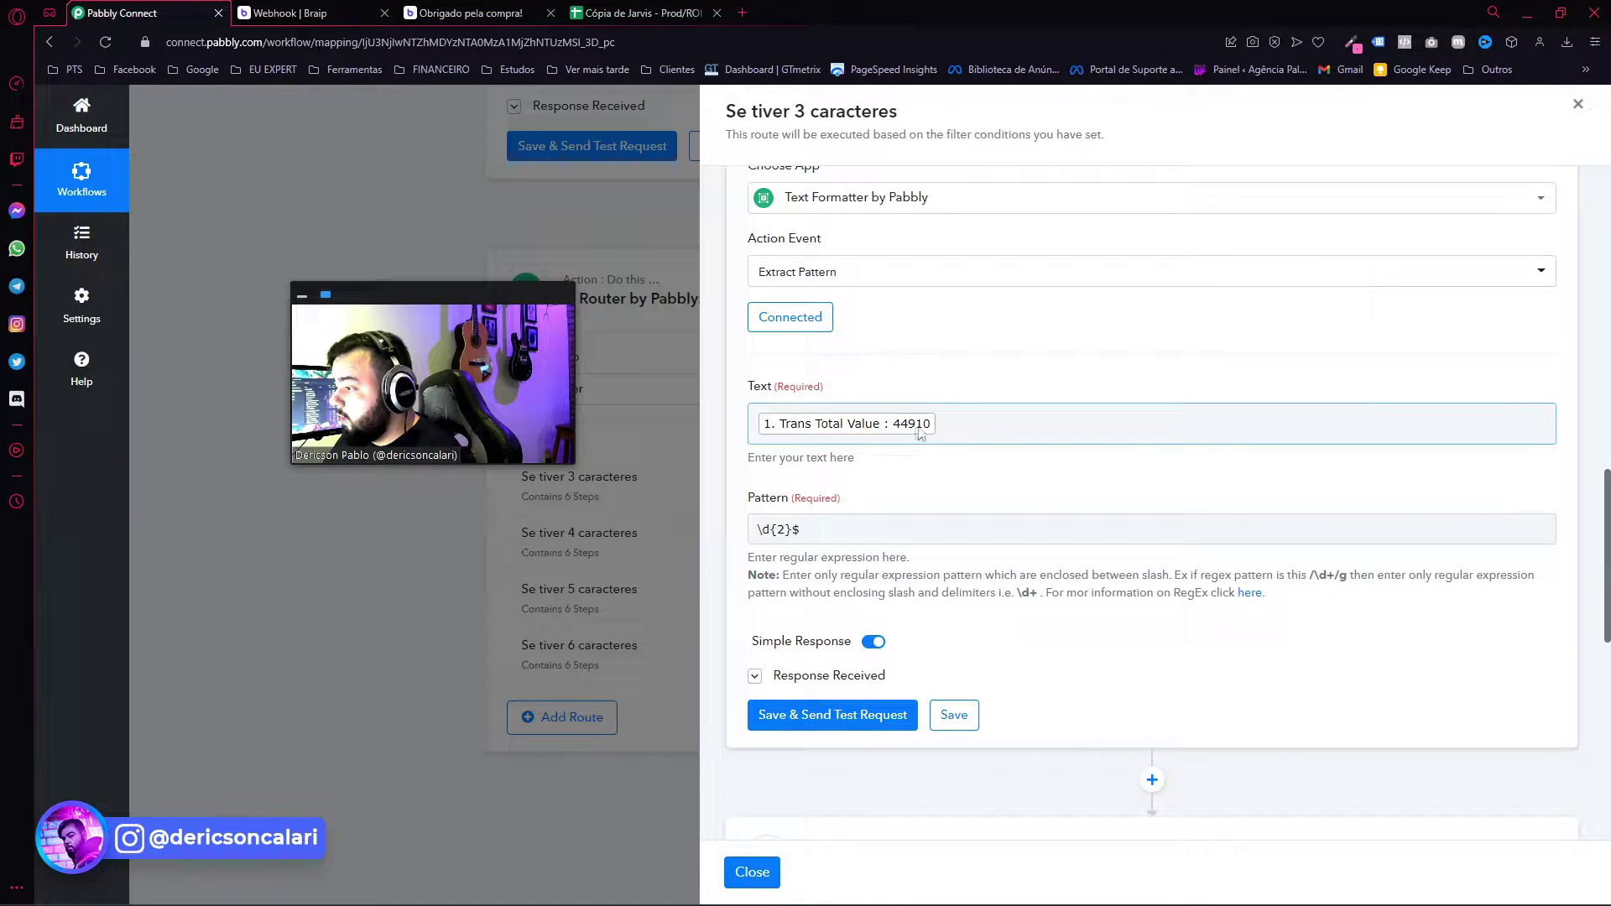
Save and test the second Extract Pattern step with pattern \d{2}$, and check its Result 0 value.
{"action": "left_click", "coordinate": [823, 718]}
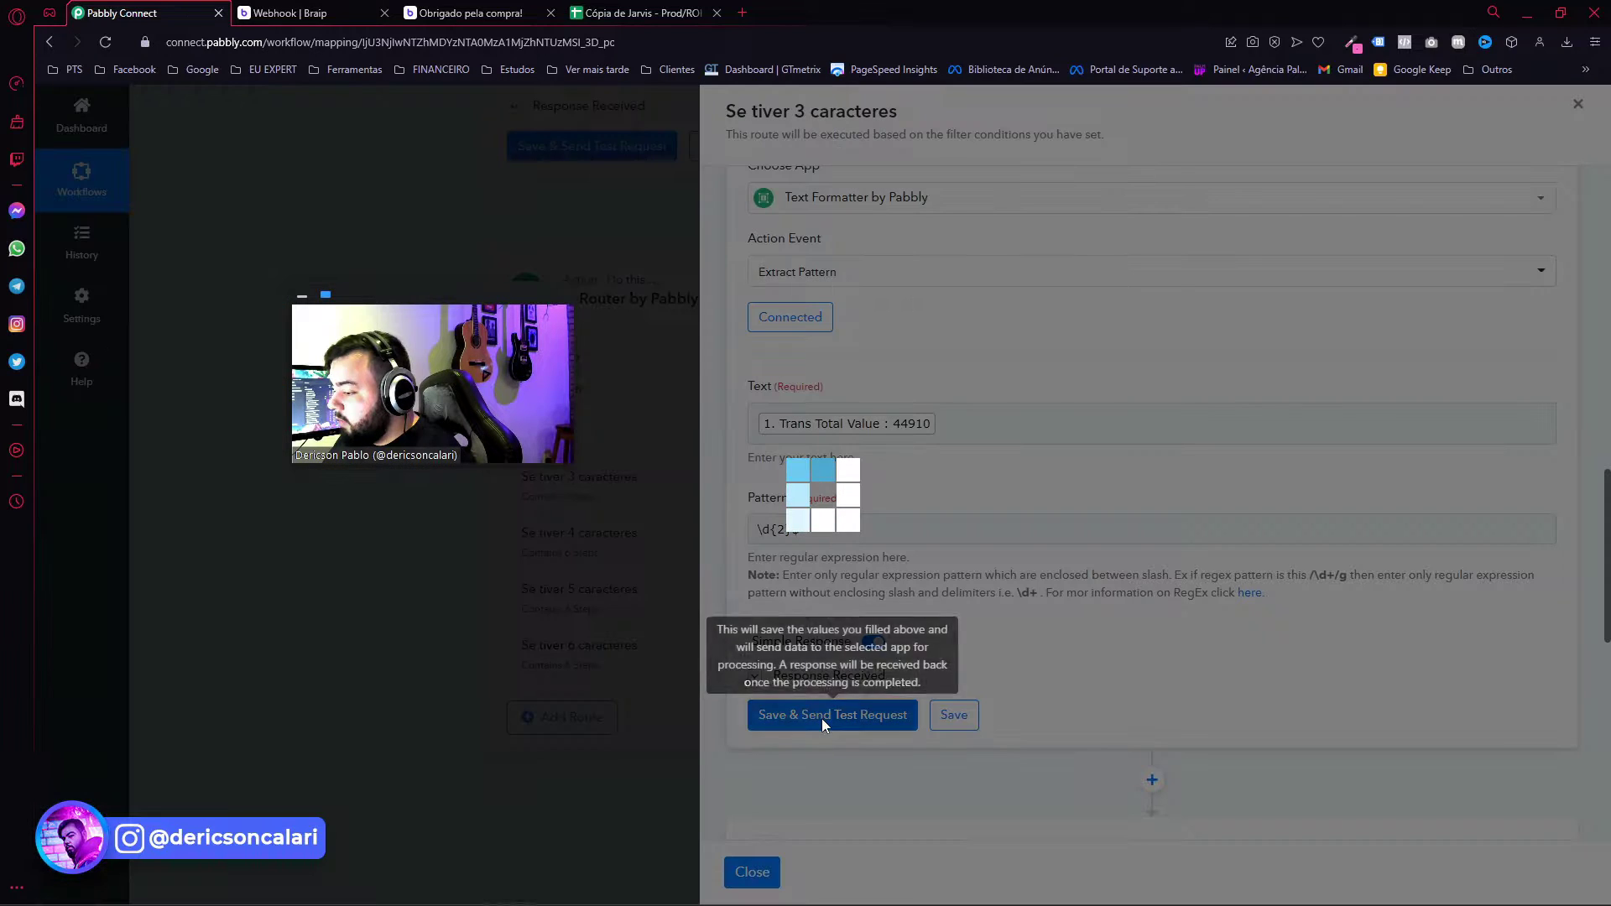
{"action": "scroll", "coordinate": [1007, 713], "scroll_direction": "down", "scroll_amount": 1}
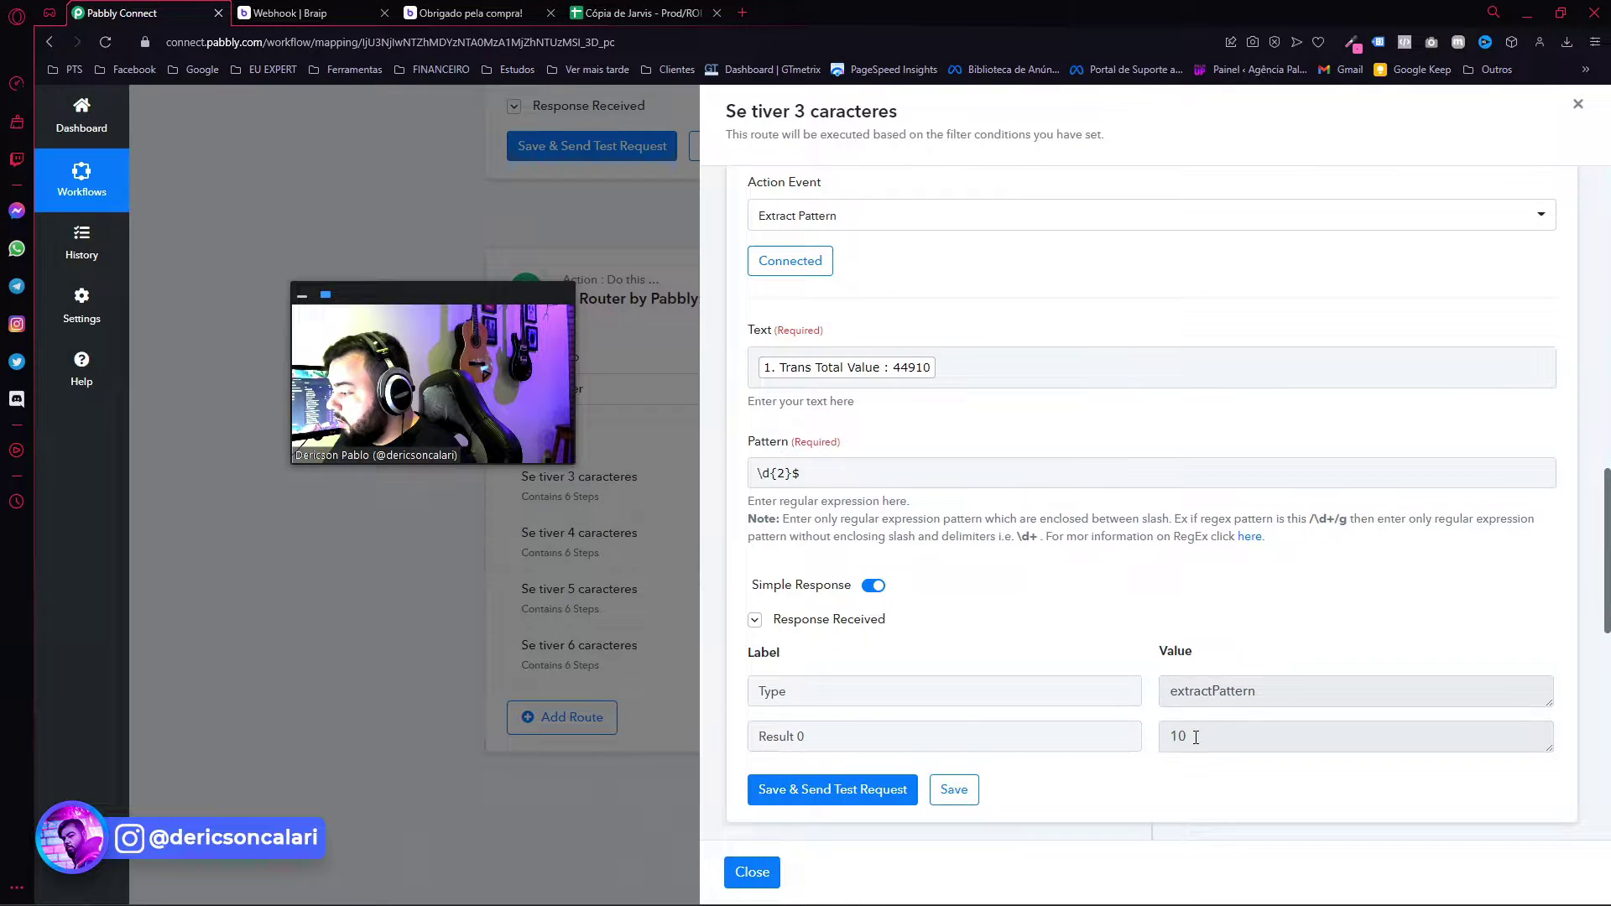
{"action": "double_click", "coordinate": [1174, 735]}
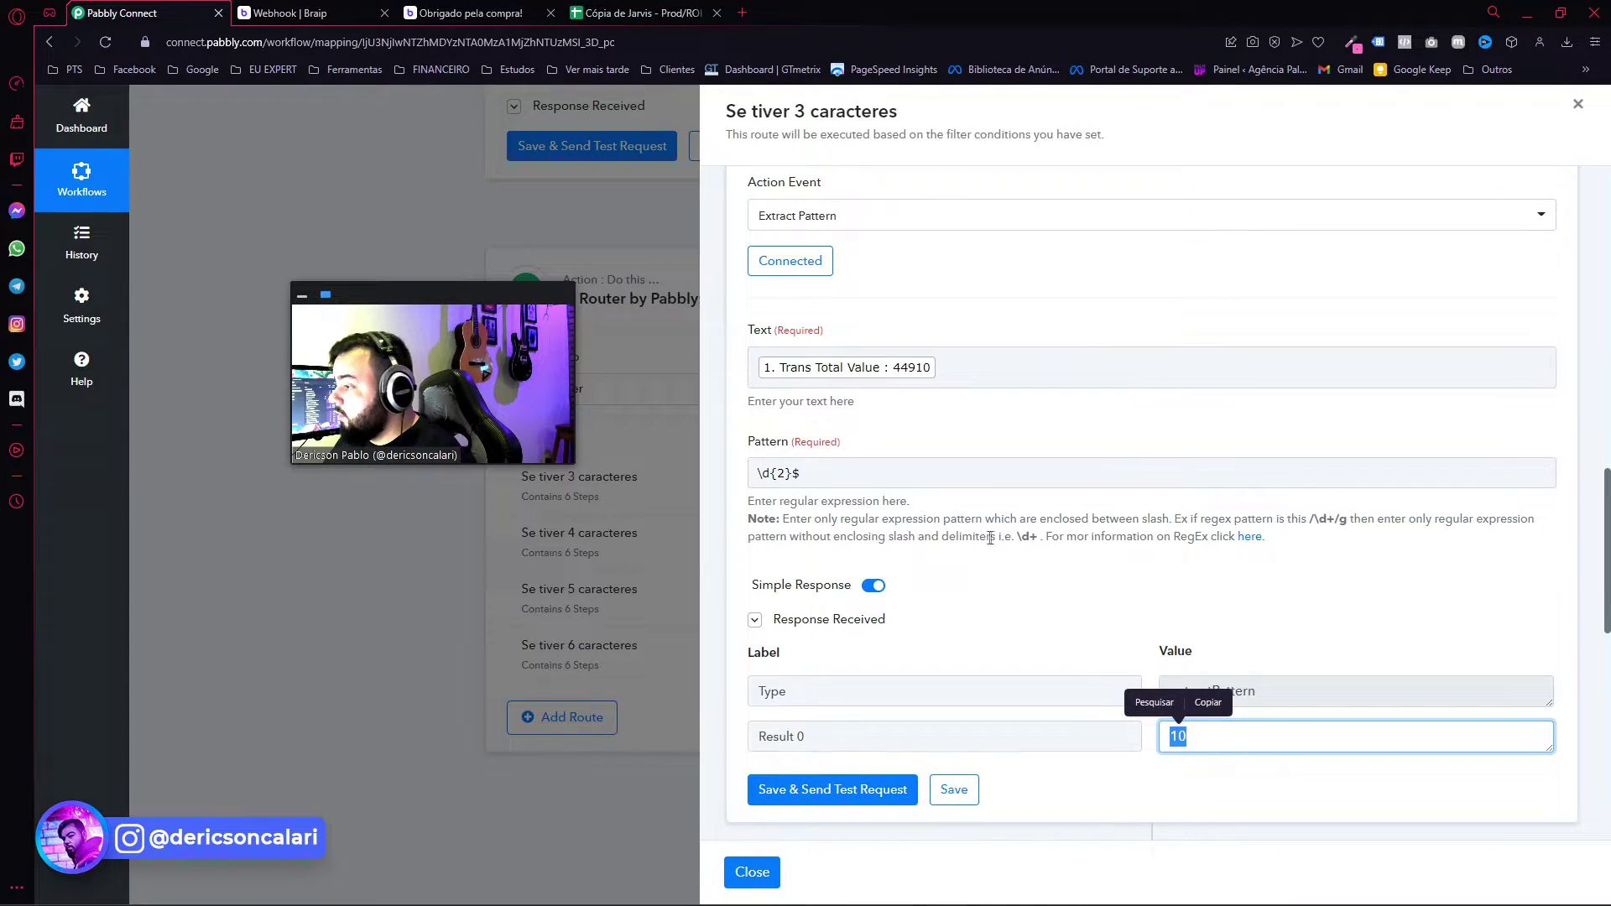
Open the route's Google Sheets Add New Row step and examine its existing and new account connection options.
{"action": "scroll", "coordinate": [923, 486], "scroll_direction": "down", "scroll_amount": 5}
{"action": "left_click", "coordinate": [885, 495]}
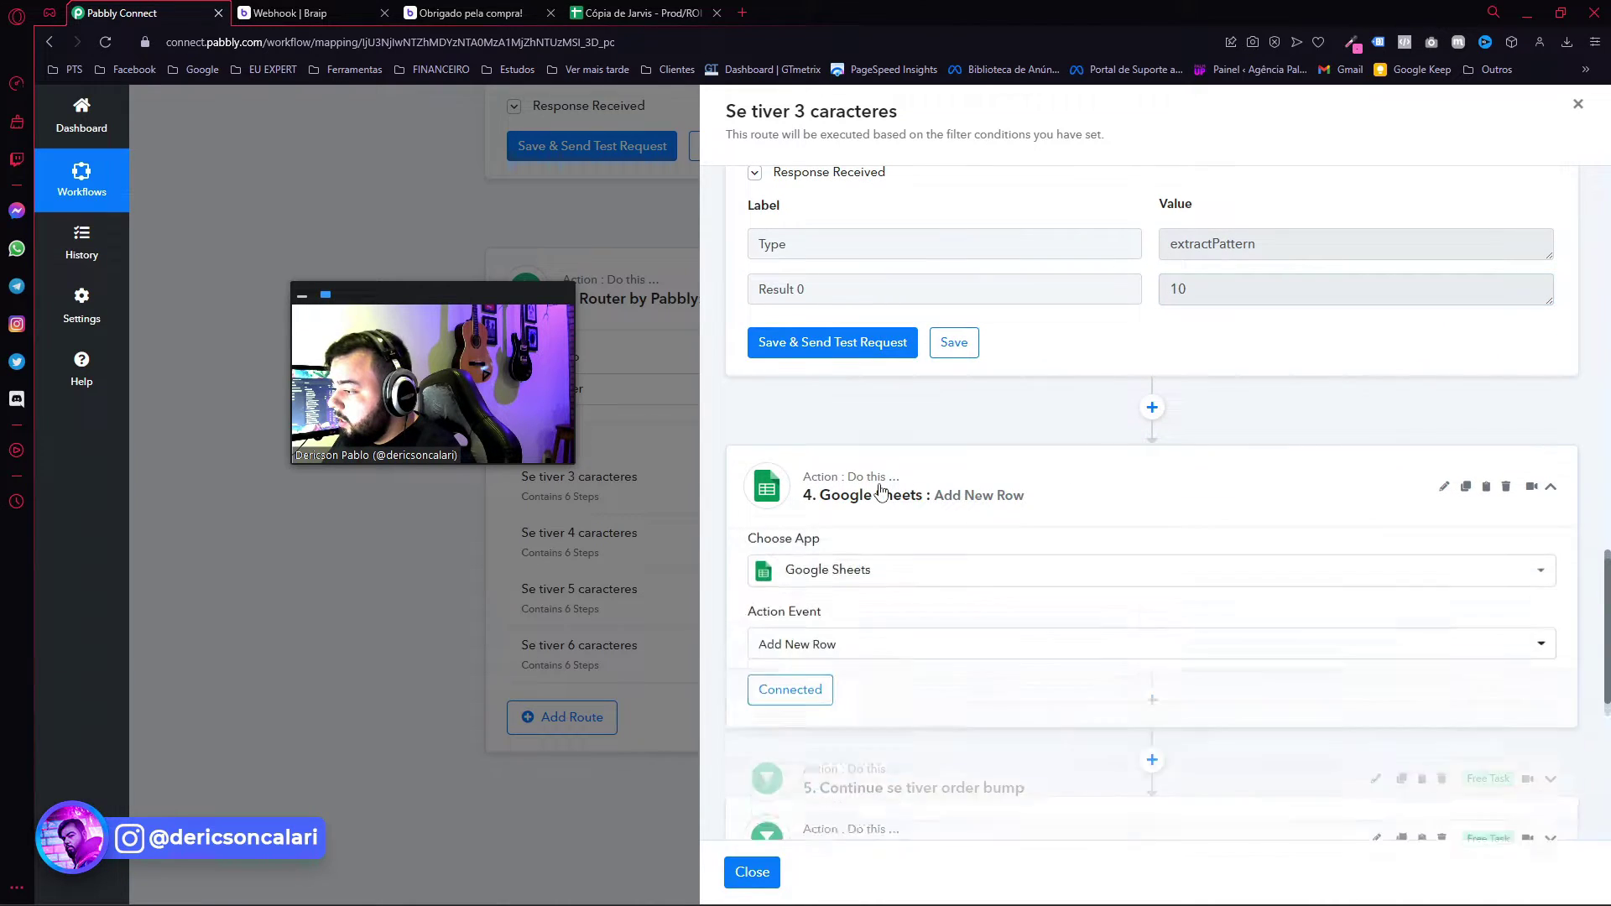
{"action": "scroll", "coordinate": [964, 521], "scroll_direction": "down", "scroll_amount": 3}
{"action": "scroll", "coordinate": [1030, 538], "scroll_direction": "down", "scroll_amount": 1}
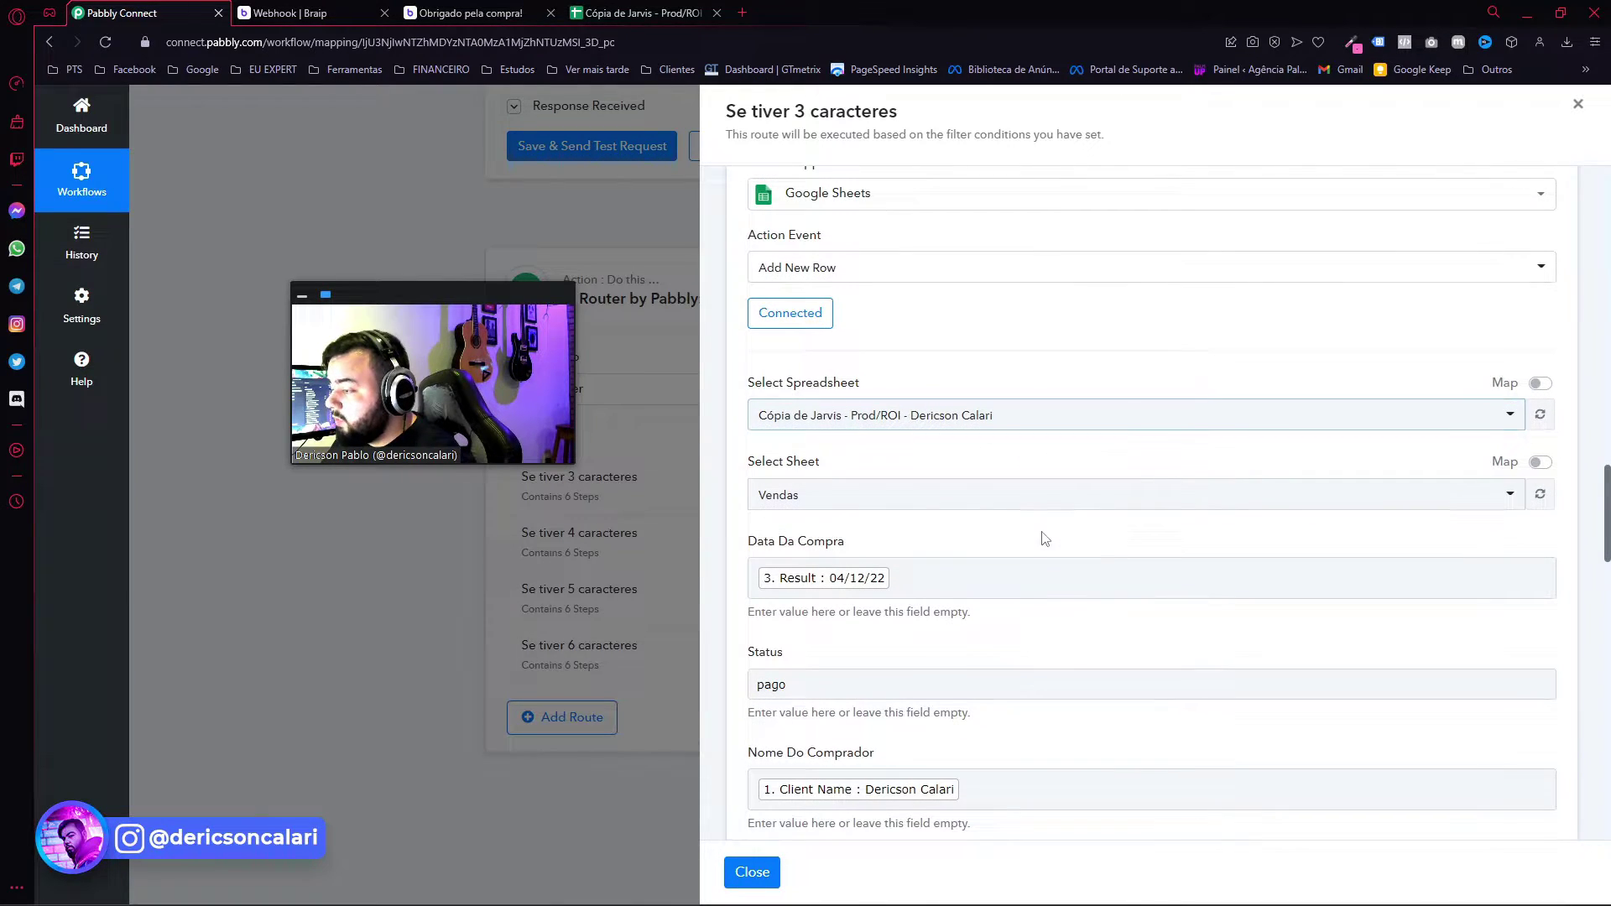
{"action": "scroll", "coordinate": [970, 566], "scroll_direction": "up", "scroll_amount": 2}
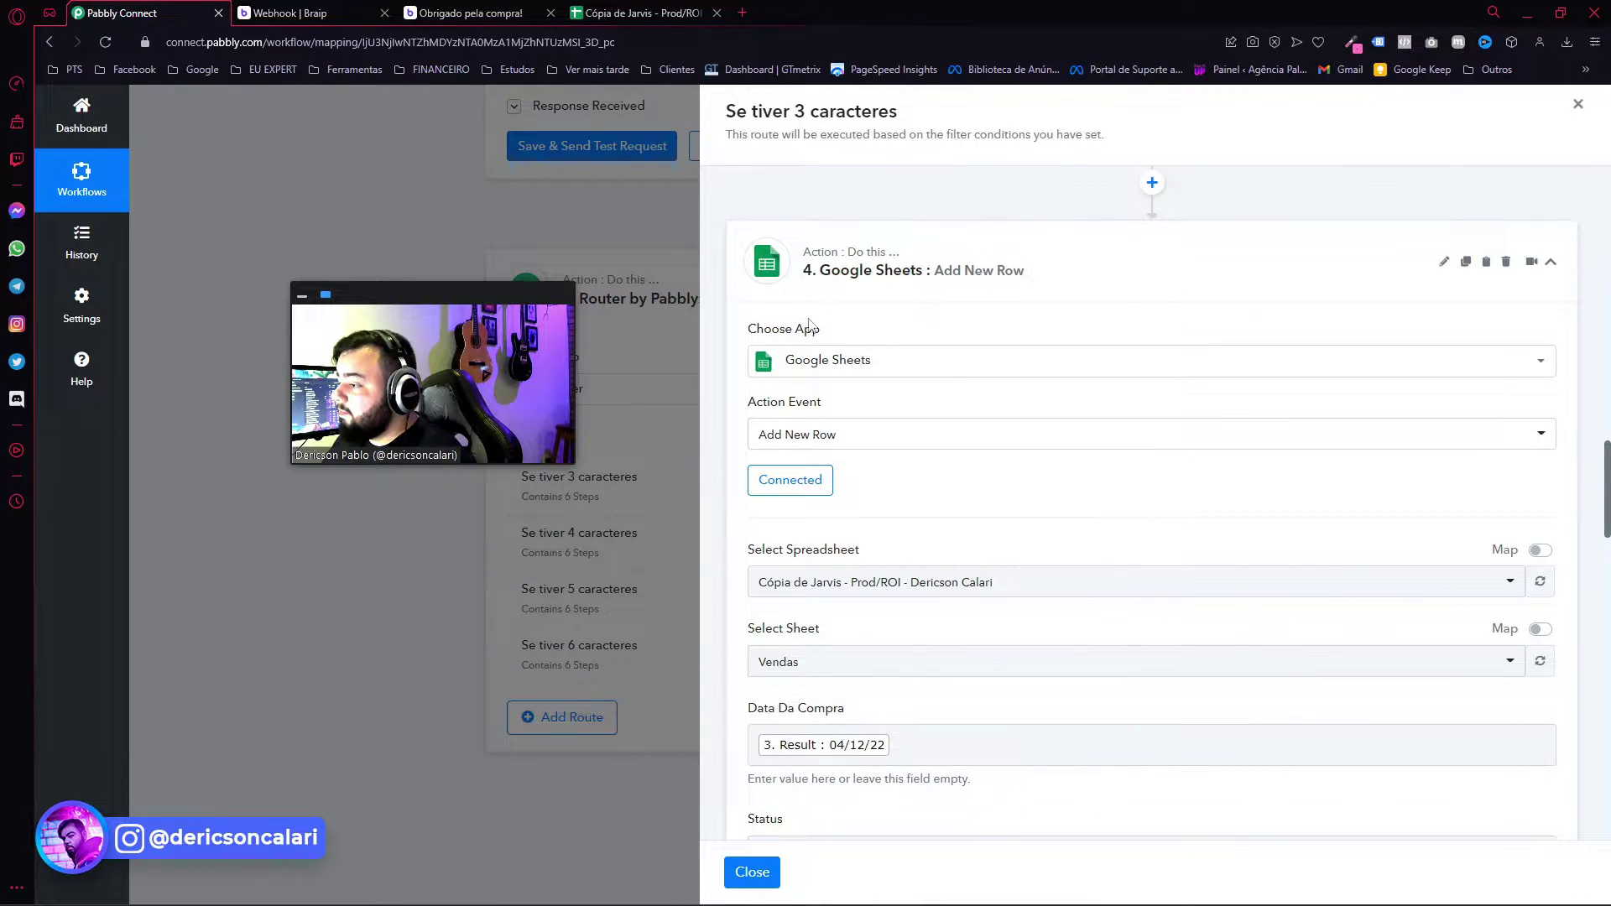
{"action": "left_click", "coordinate": [790, 481]}
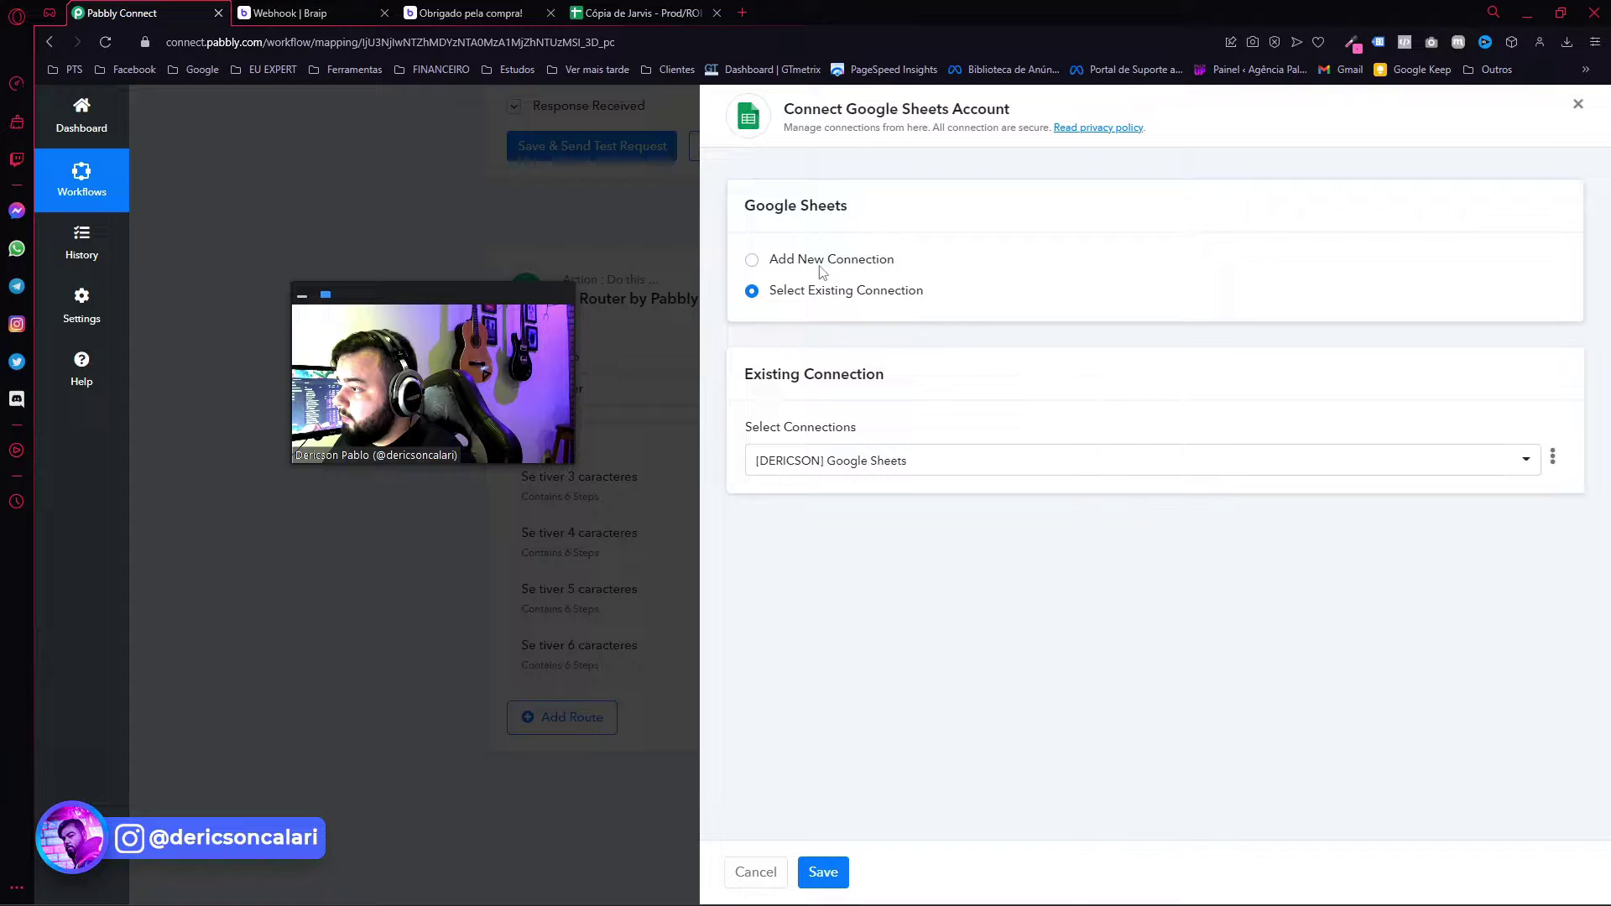
{"action": "left_click", "coordinate": [809, 262]}
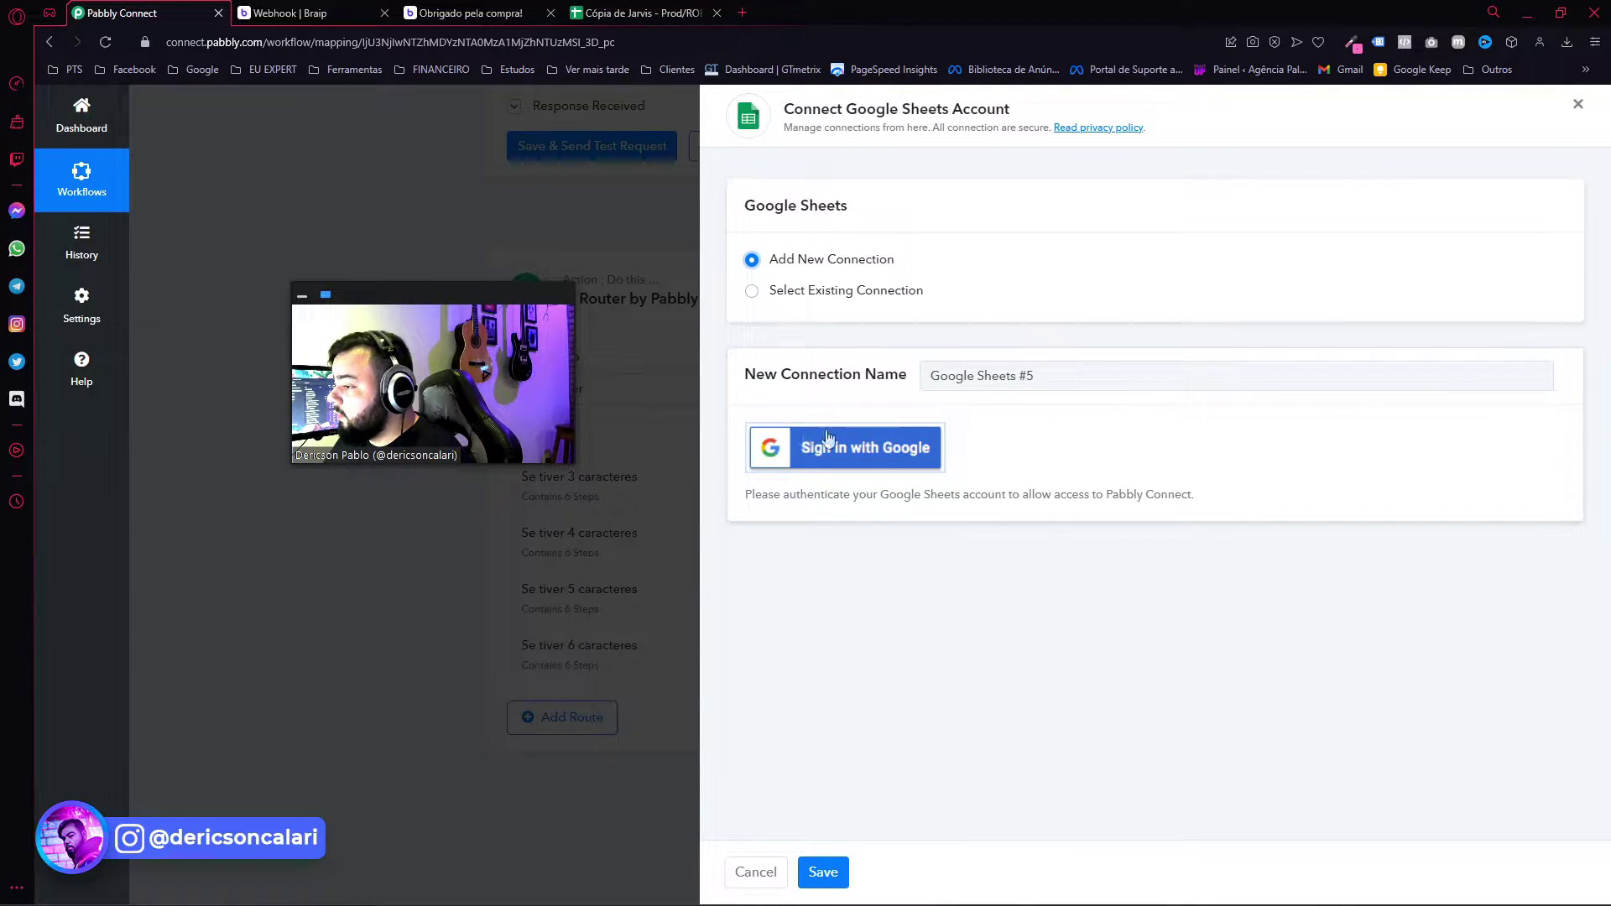
{"action": "left_click", "coordinate": [1578, 104]}
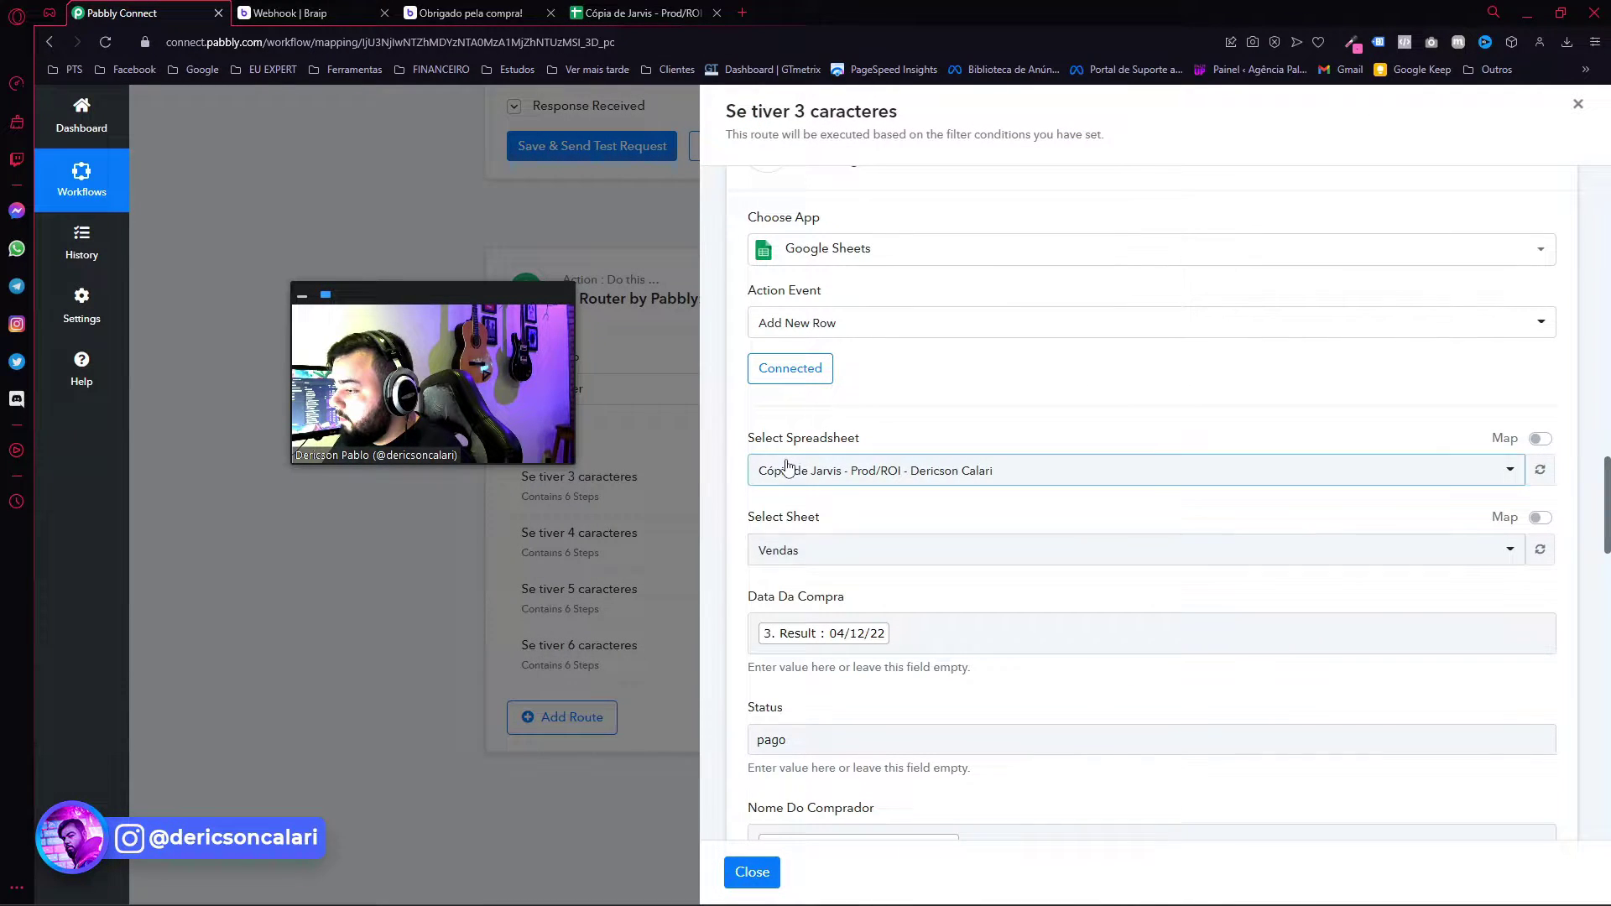
Check the Google Sheets step's selected spreadsheet and sheet, and view the corresponding Vendas sheet in Google Sheets.
{"action": "left_click", "coordinate": [803, 470]}
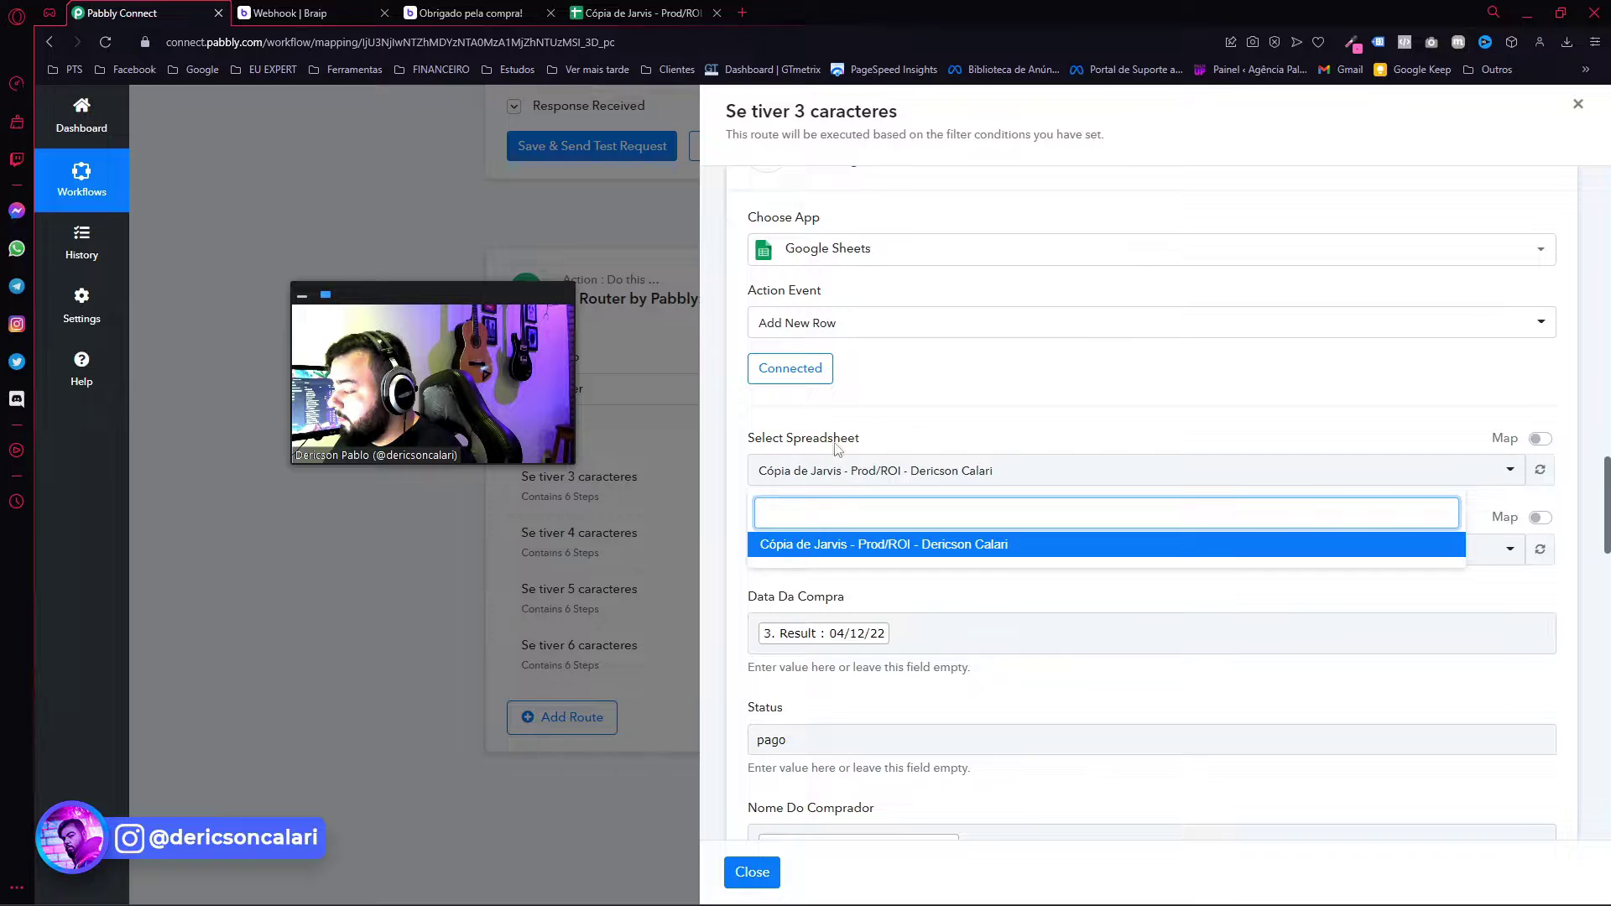
{"action": "triple_click", "coordinate": [843, 439]}
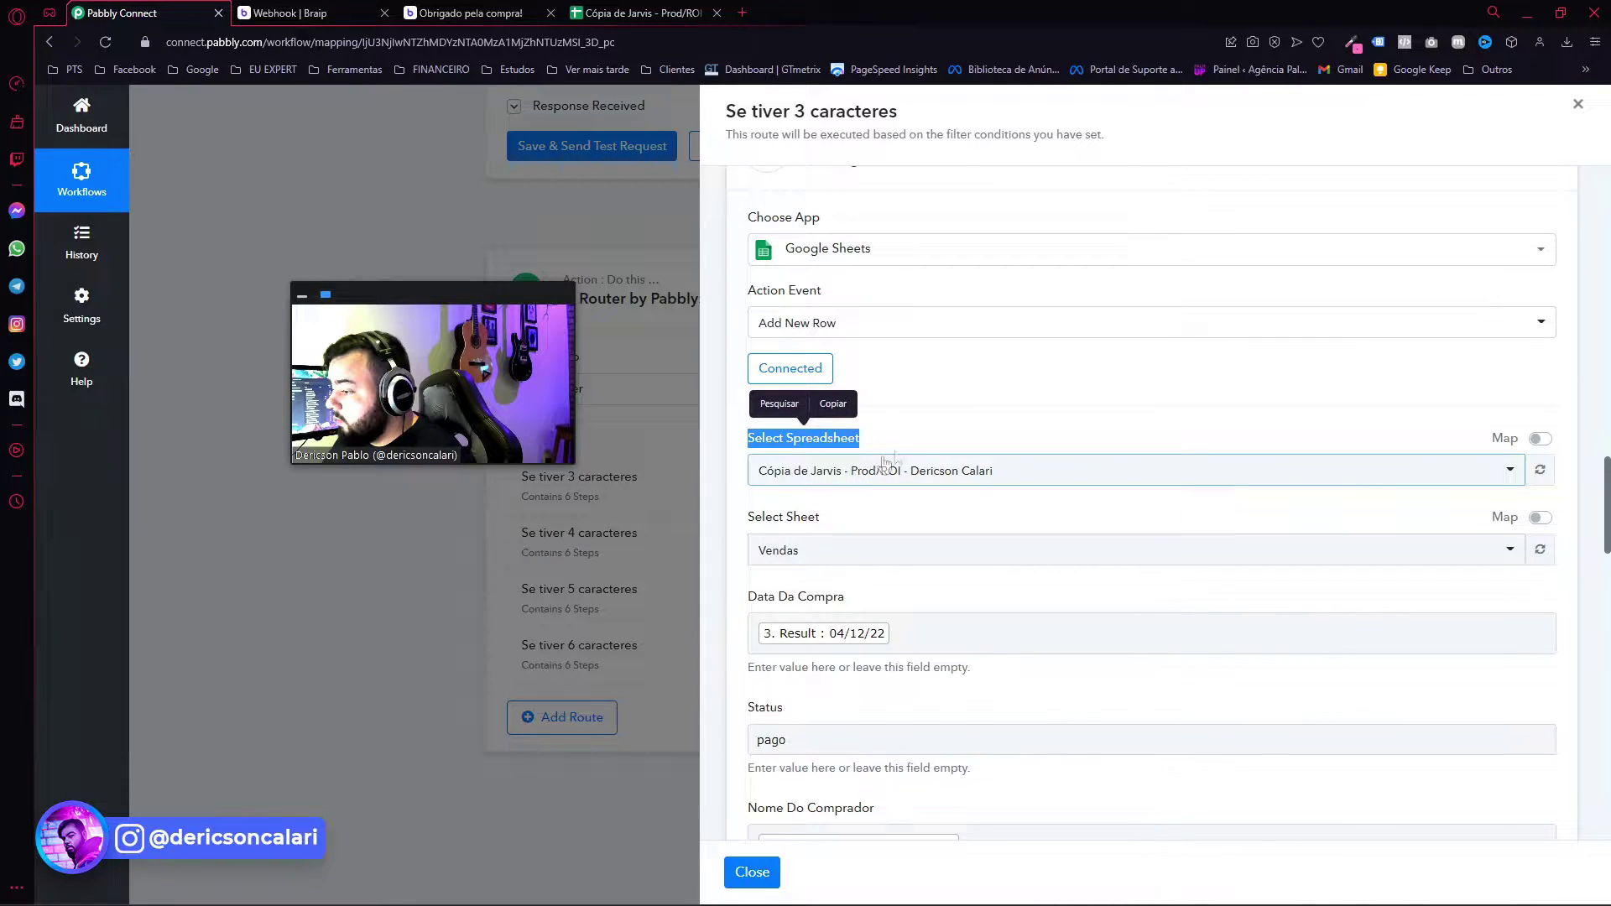
{"action": "triple_click", "coordinate": [765, 519]}
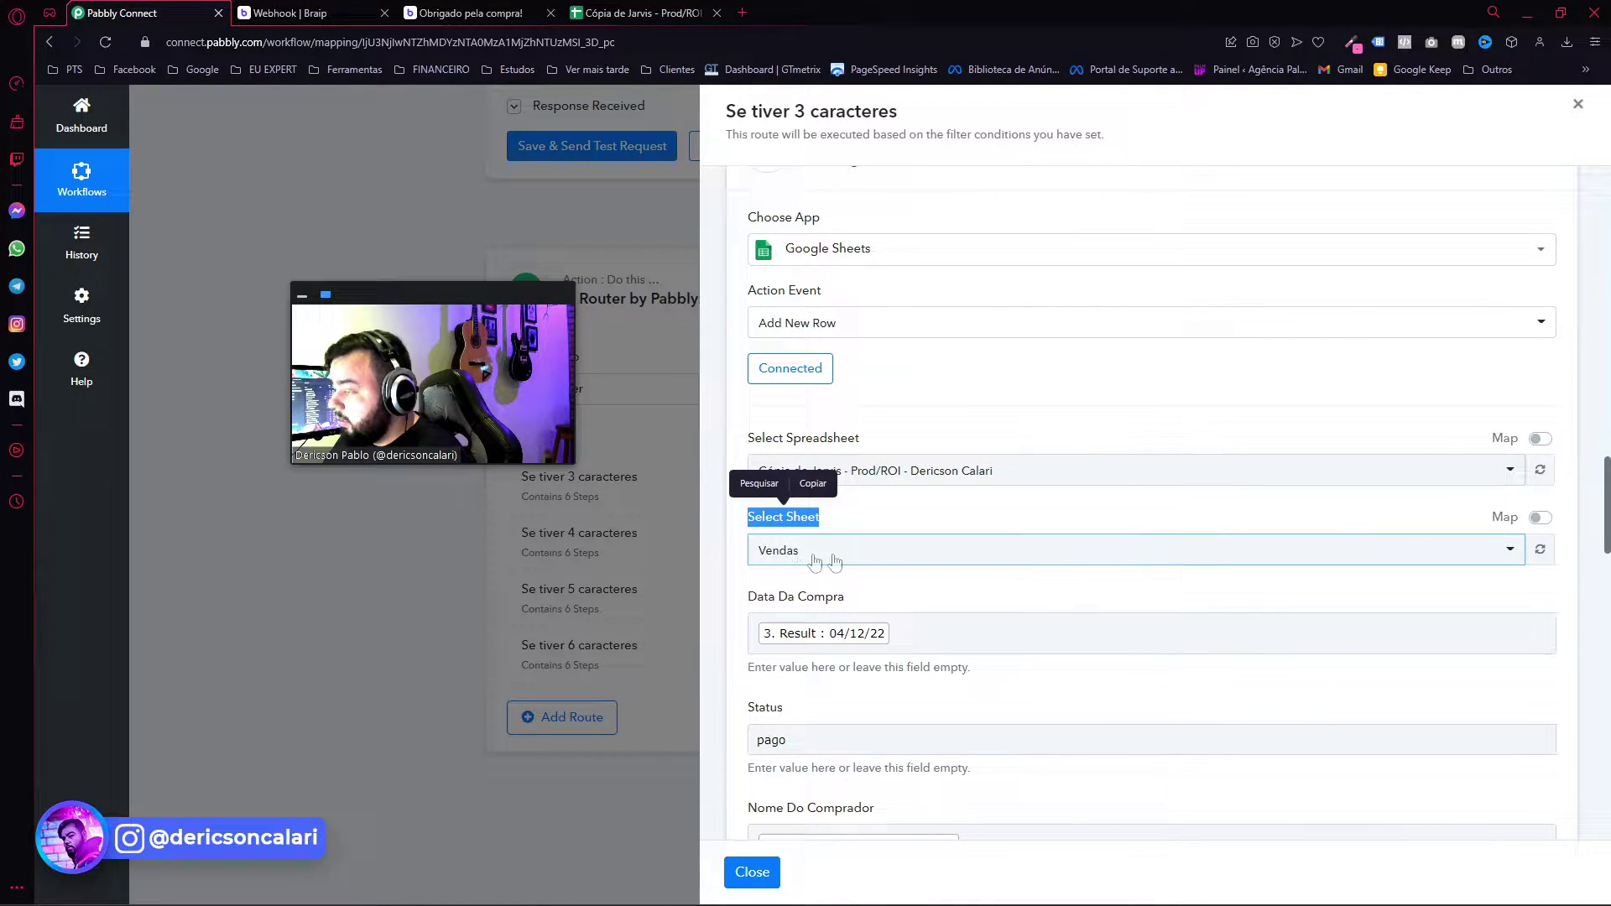
{"action": "left_click", "coordinate": [617, 10]}
{"action": "left_click_drag", "start_coordinate": [406, 427], "coordinate": [782, 454]}
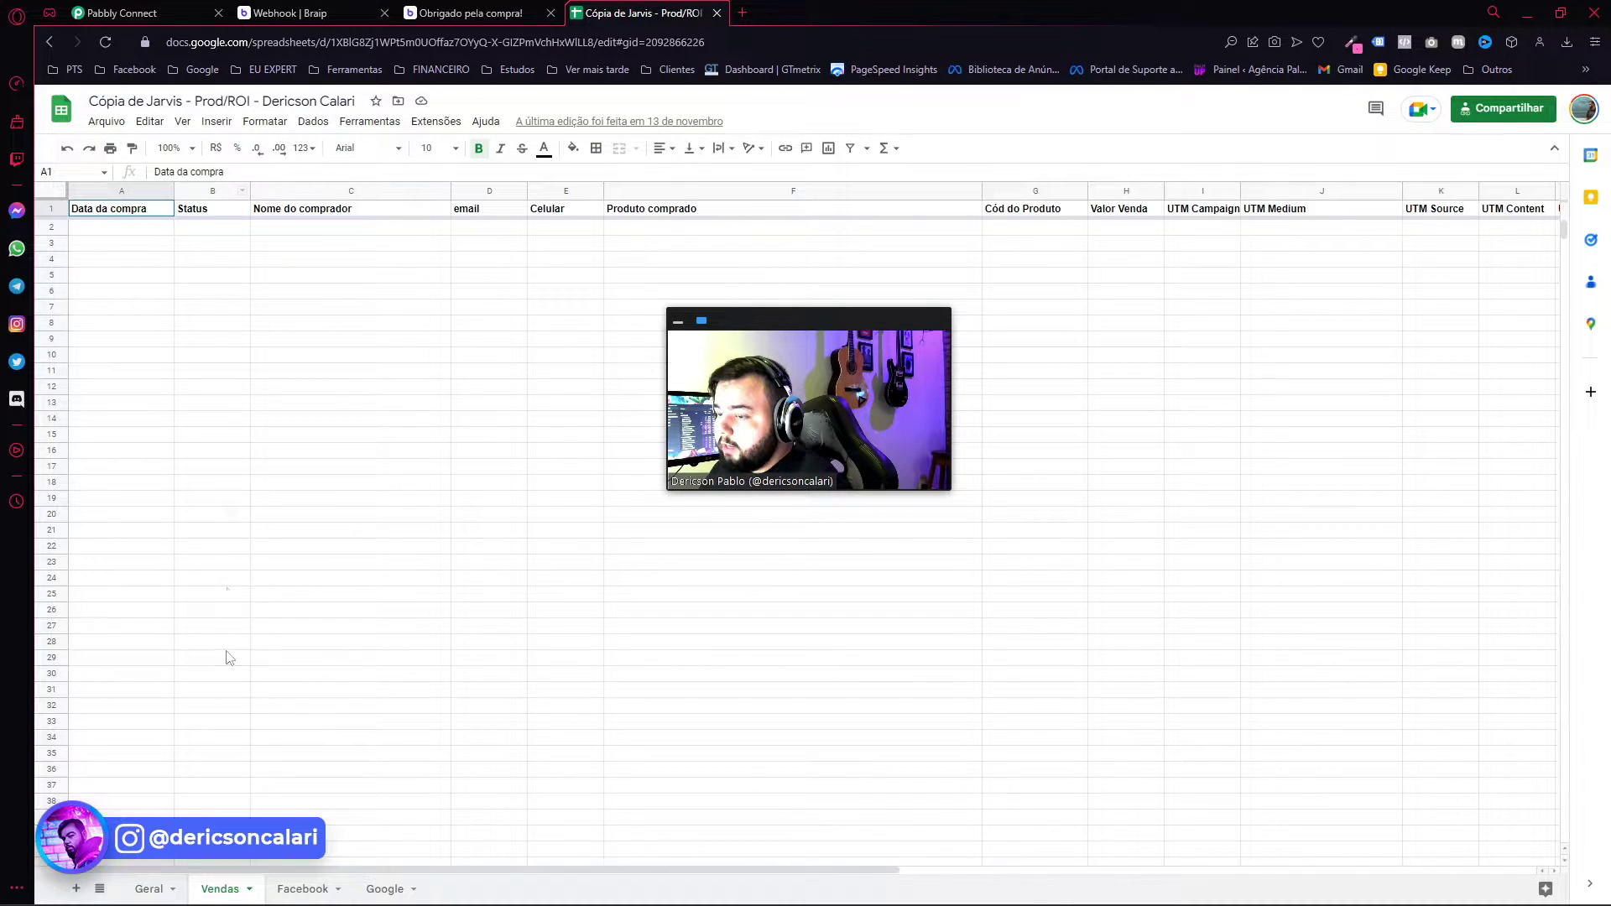
{"action": "left_click_drag", "start_coordinate": [352, 276], "coordinate": [978, 629]}
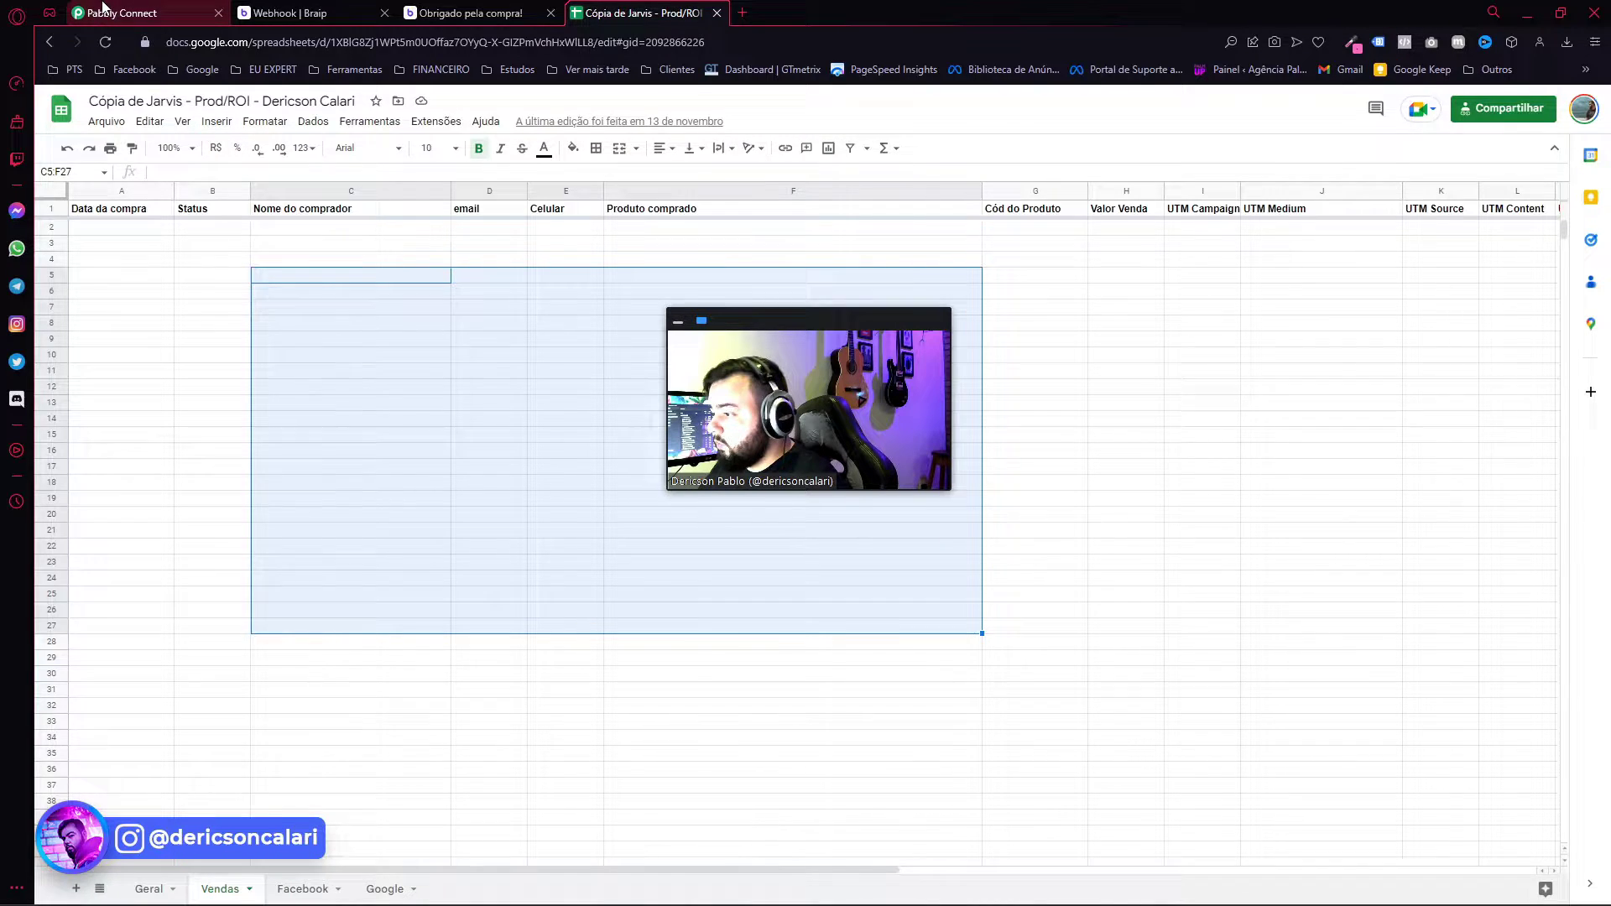
Return to Pabbly Connect and review the column fields of the Add New Row step, starting with Data Da Compra.
{"action": "left_click", "coordinate": [104, 10]}
{"action": "scroll", "coordinate": [889, 663], "scroll_direction": "down", "scroll_amount": 2}
{"action": "scroll", "coordinate": [864, 587], "scroll_direction": "up", "scroll_amount": 2}
{"action": "scroll", "coordinate": [855, 541], "scroll_direction": "down", "scroll_amount": 1}
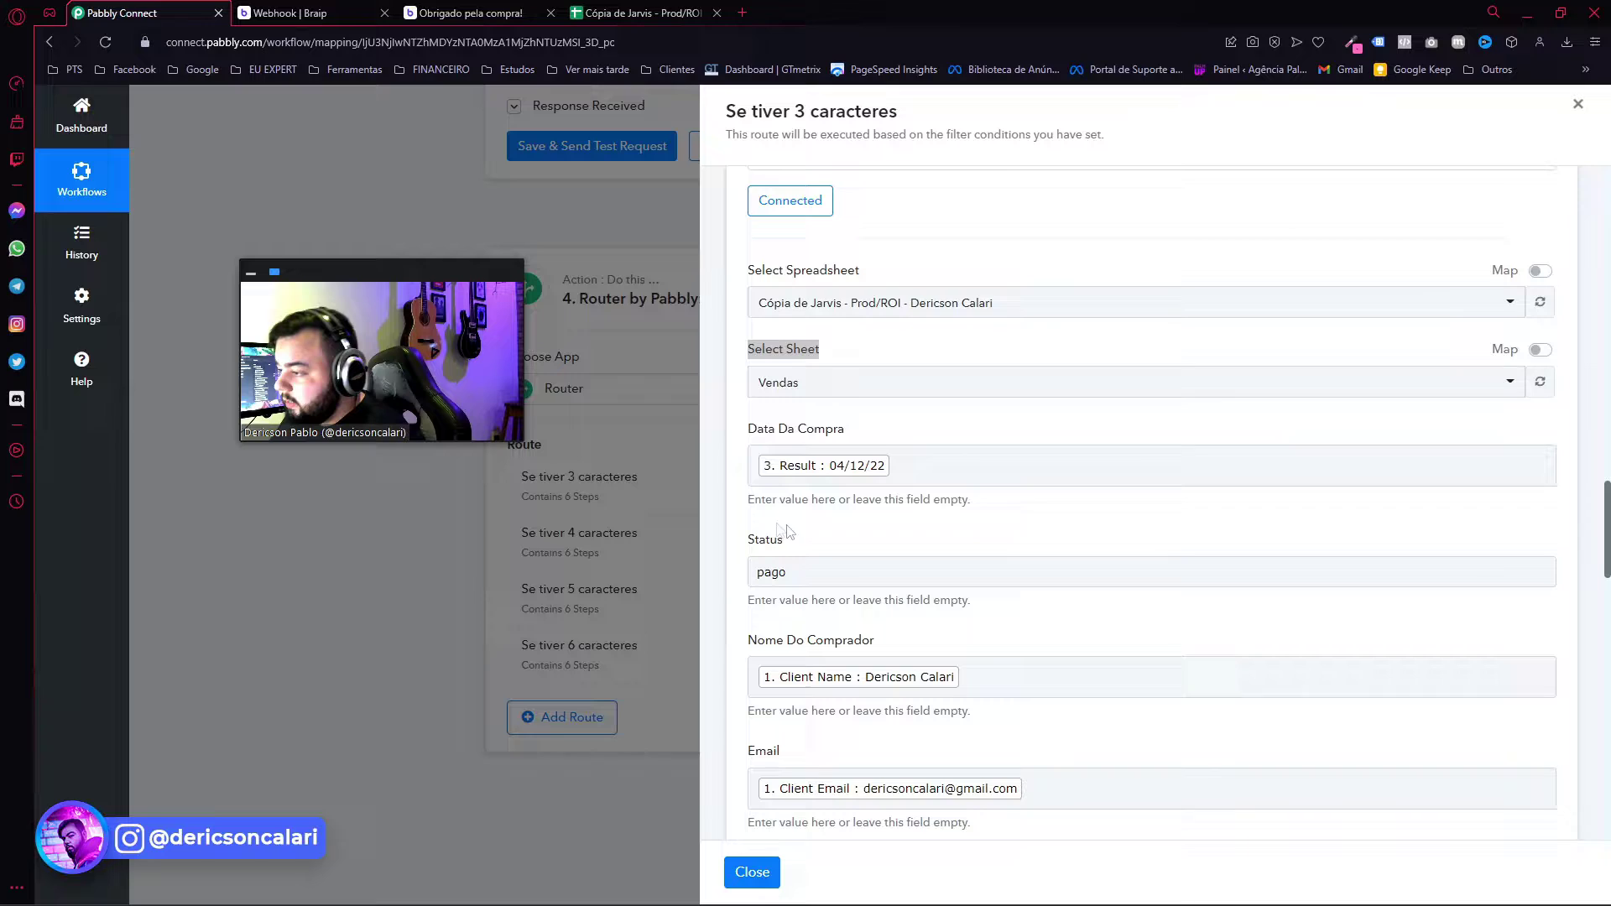
{"action": "scroll", "coordinate": [949, 382], "scroll_direction": "up", "scroll_amount": 1}
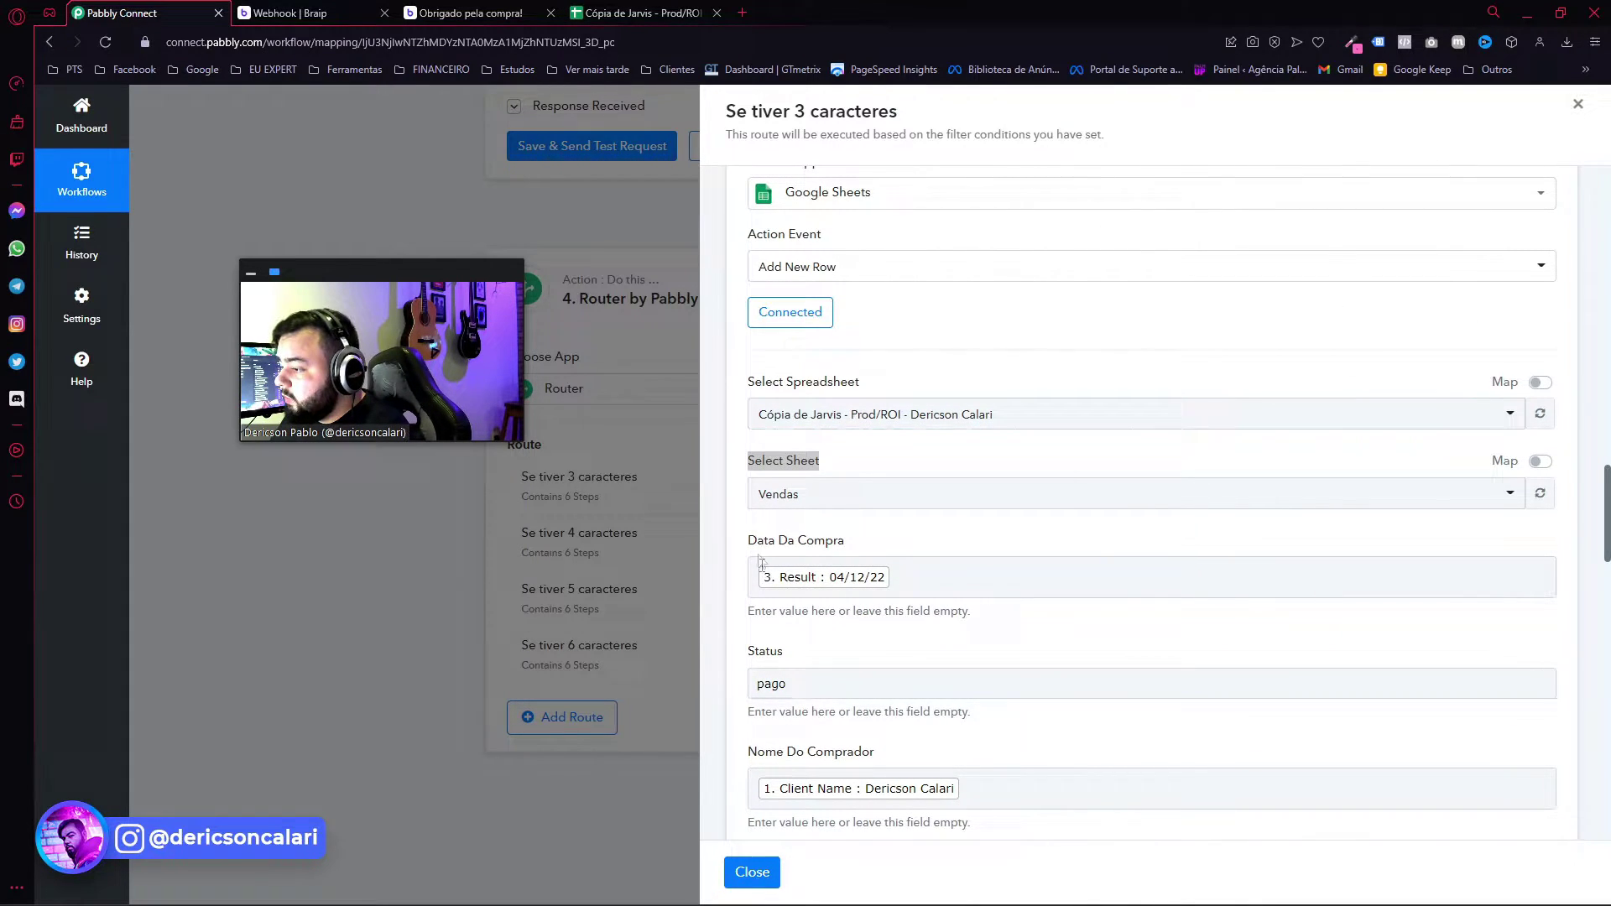
{"action": "scroll", "coordinate": [881, 587], "scroll_direction": "down", "scroll_amount": 1}
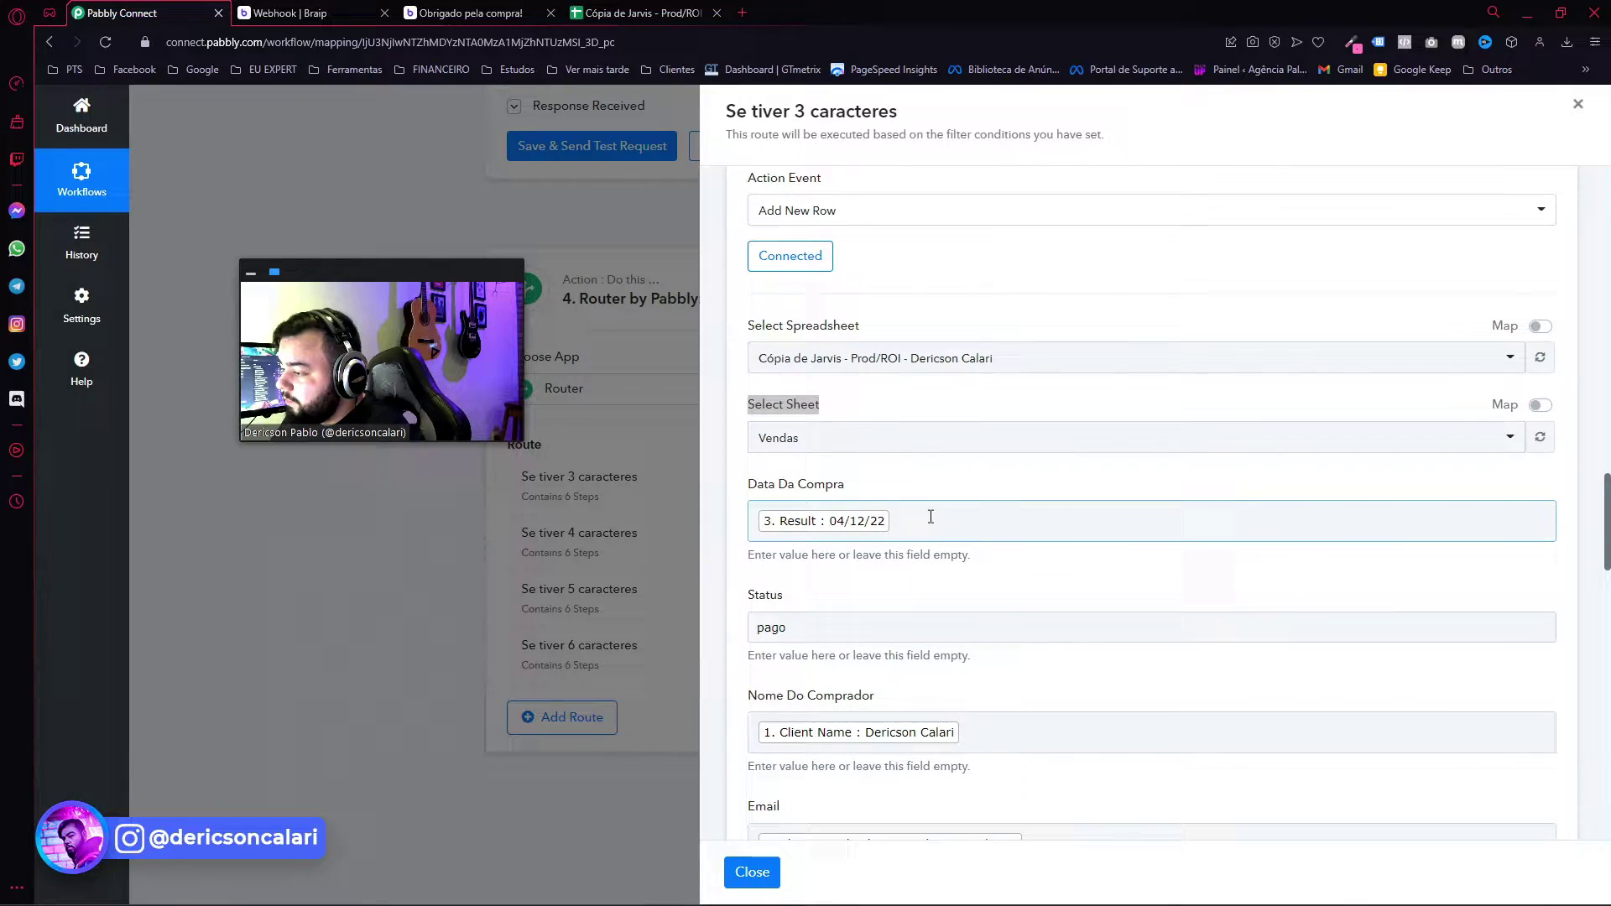
{"action": "left_click", "coordinate": [769, 534]}
{"action": "left_click", "coordinate": [949, 474]}
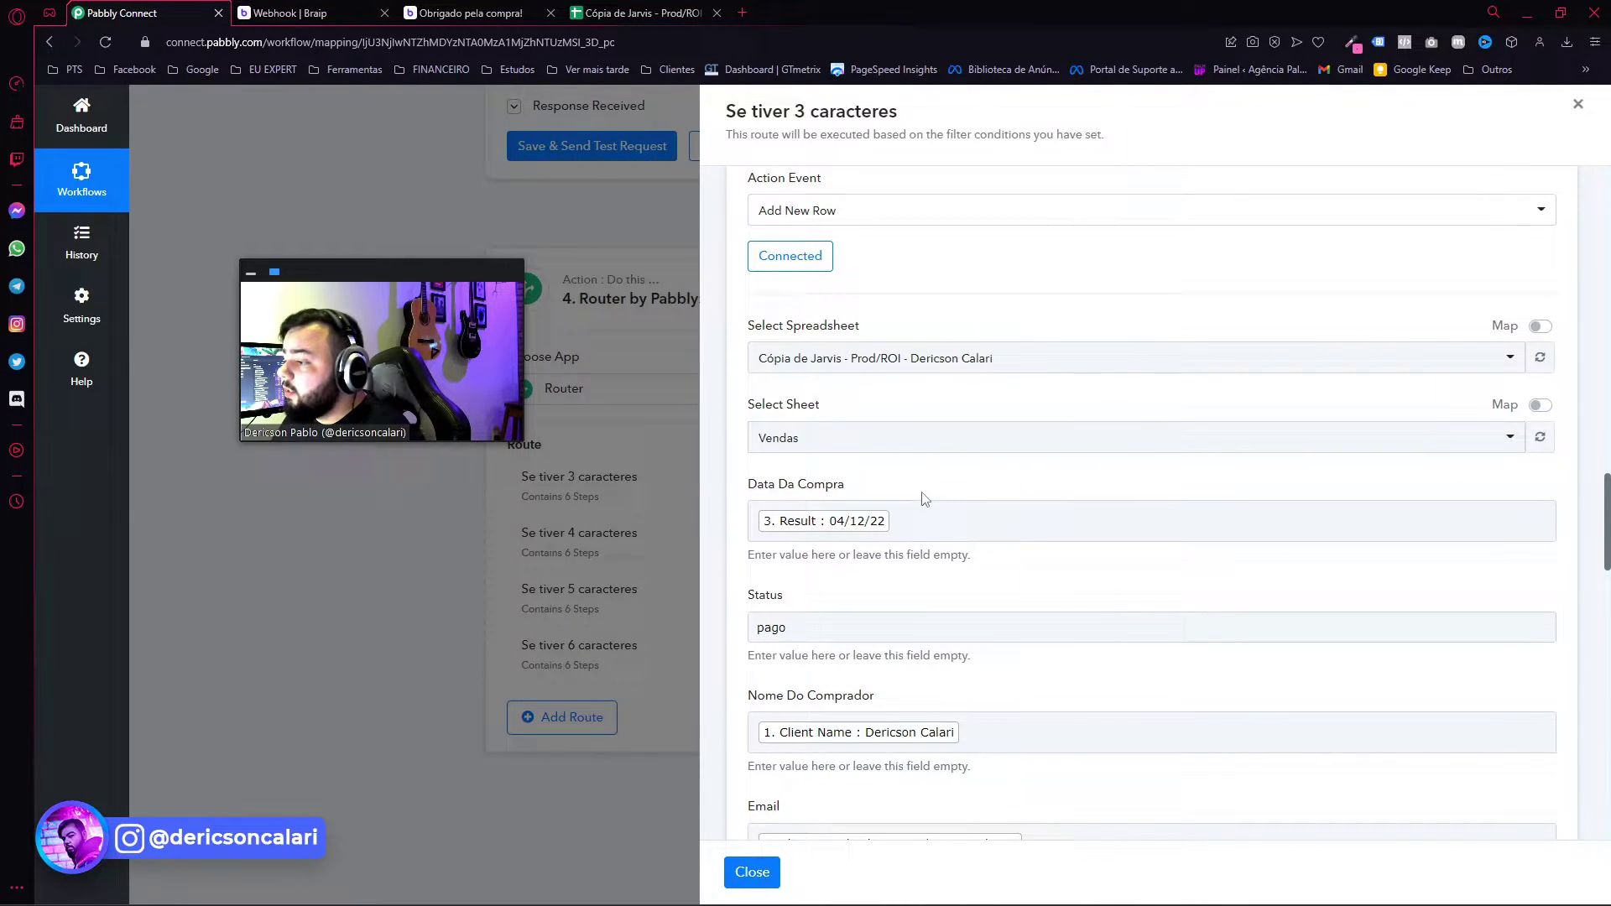
Compare the Vendas sheet's header row with the Data Da Compra and Status fields of the Pabbly Connect step.
{"action": "left_click", "coordinate": [635, 13]}
{"action": "left_click_drag", "start_coordinate": [104, 210], "coordinate": [1510, 209]}
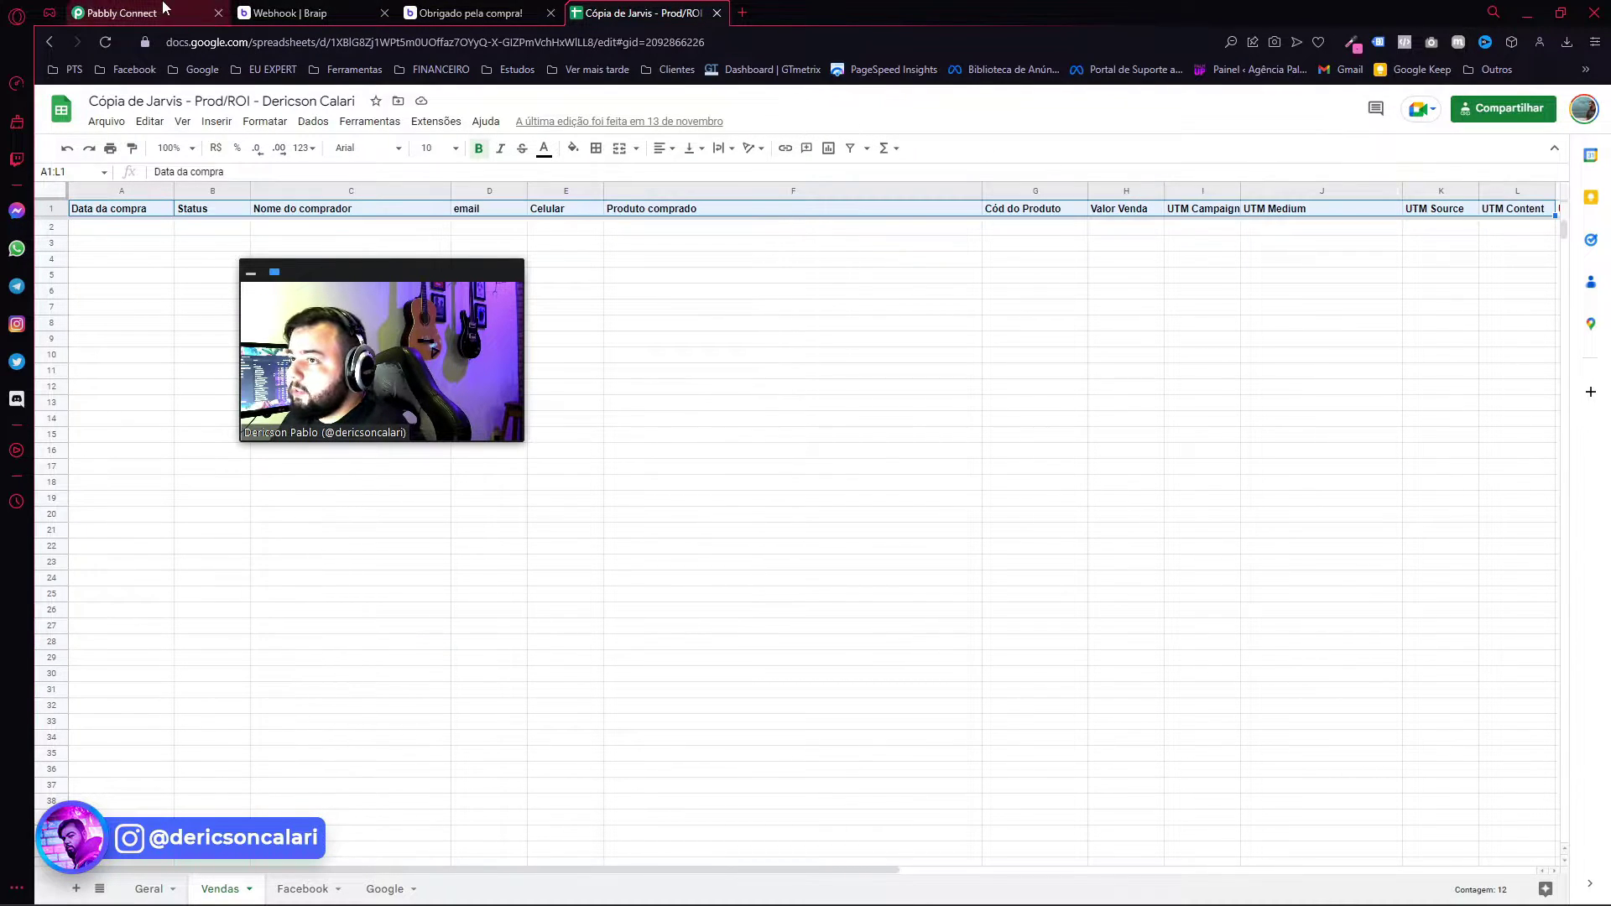
{"action": "left_click", "coordinate": [164, 10]}
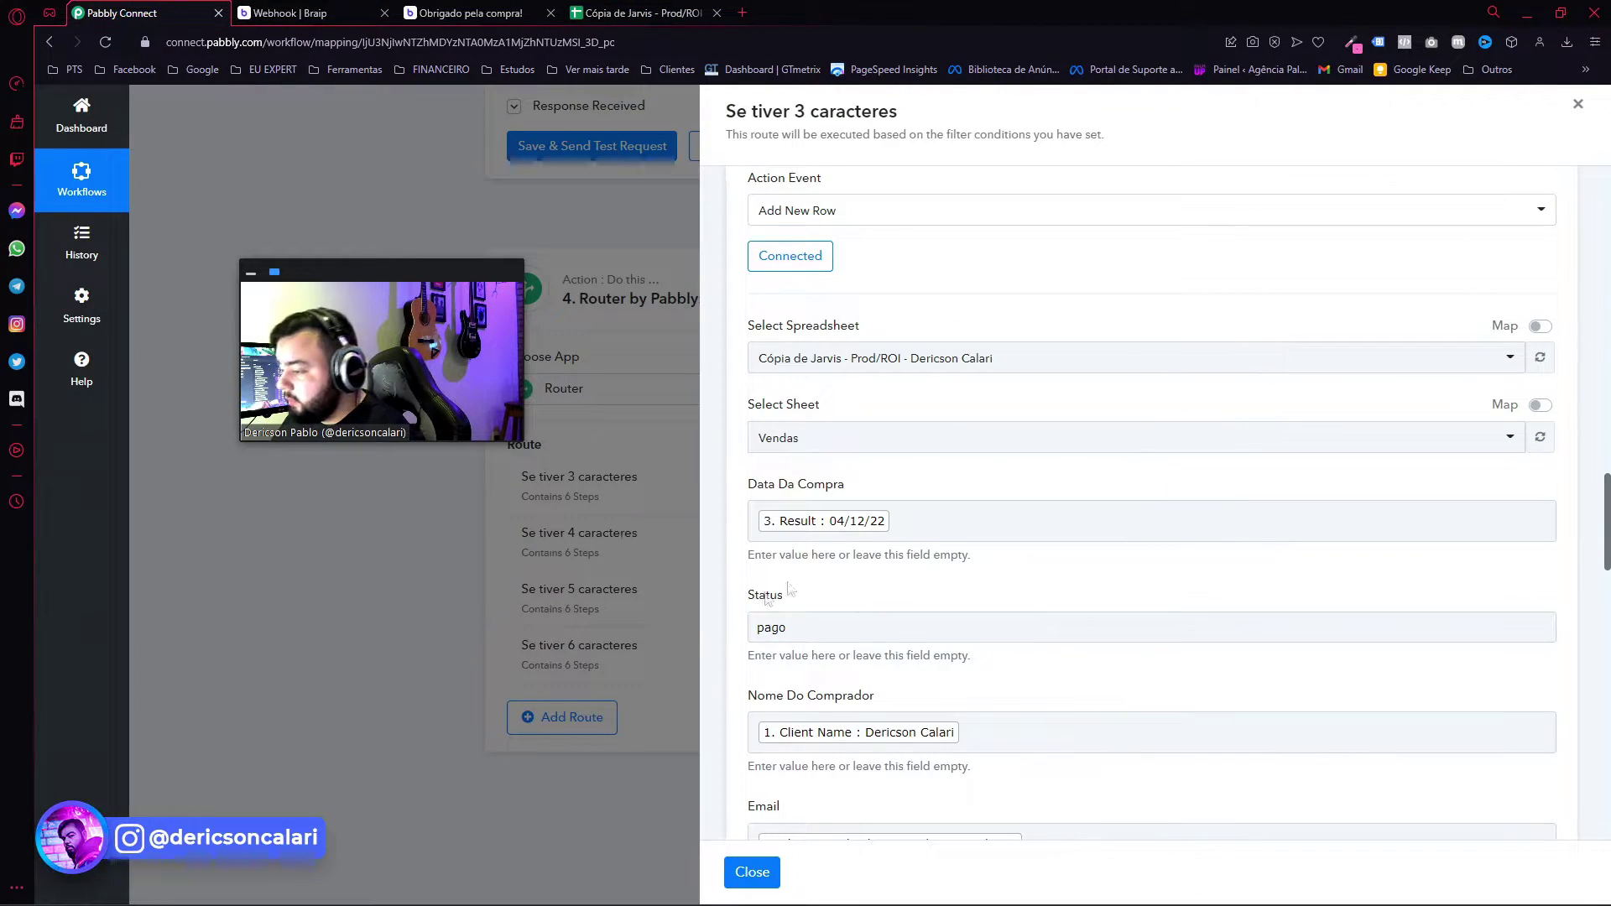
{"action": "scroll", "coordinate": [892, 493], "scroll_direction": "down", "scroll_amount": 1}
{"action": "left_click_drag", "start_coordinate": [750, 372], "coordinate": [844, 373]}
{"action": "left_click_drag", "start_coordinate": [742, 484], "coordinate": [784, 485]}
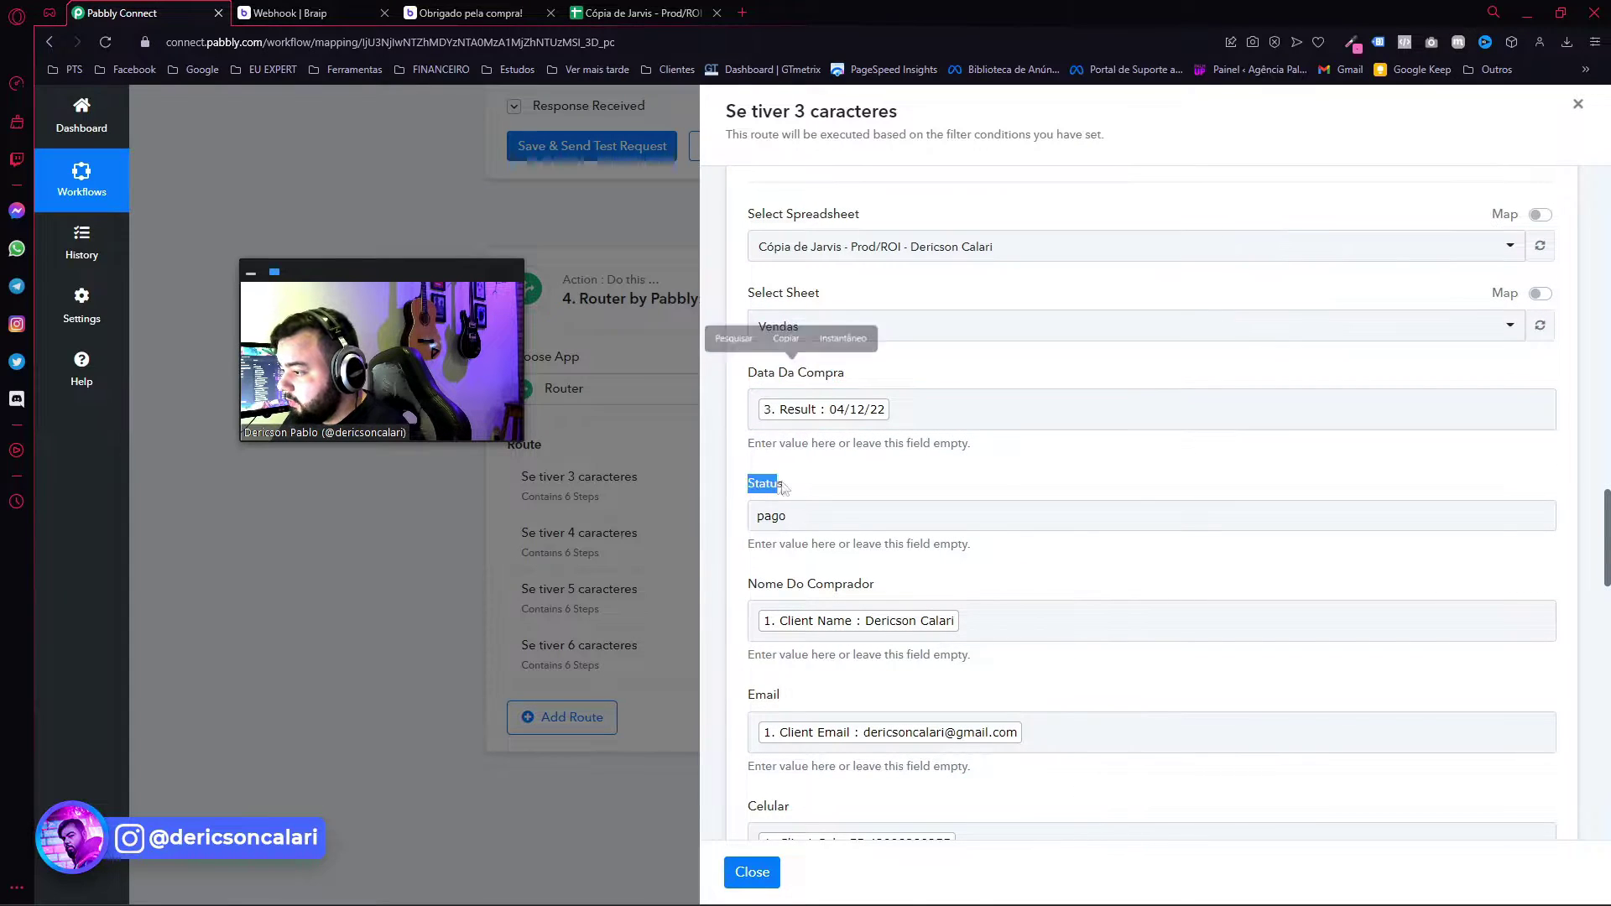
{"action": "left_click", "coordinate": [796, 517]}
Clear Data Da Compra and map it again to the Date/Time Formatter step's Result.
{"action": "scroll", "coordinate": [923, 537], "scroll_direction": "up", "scroll_amount": 2}
{"action": "left_click", "coordinate": [928, 581]}
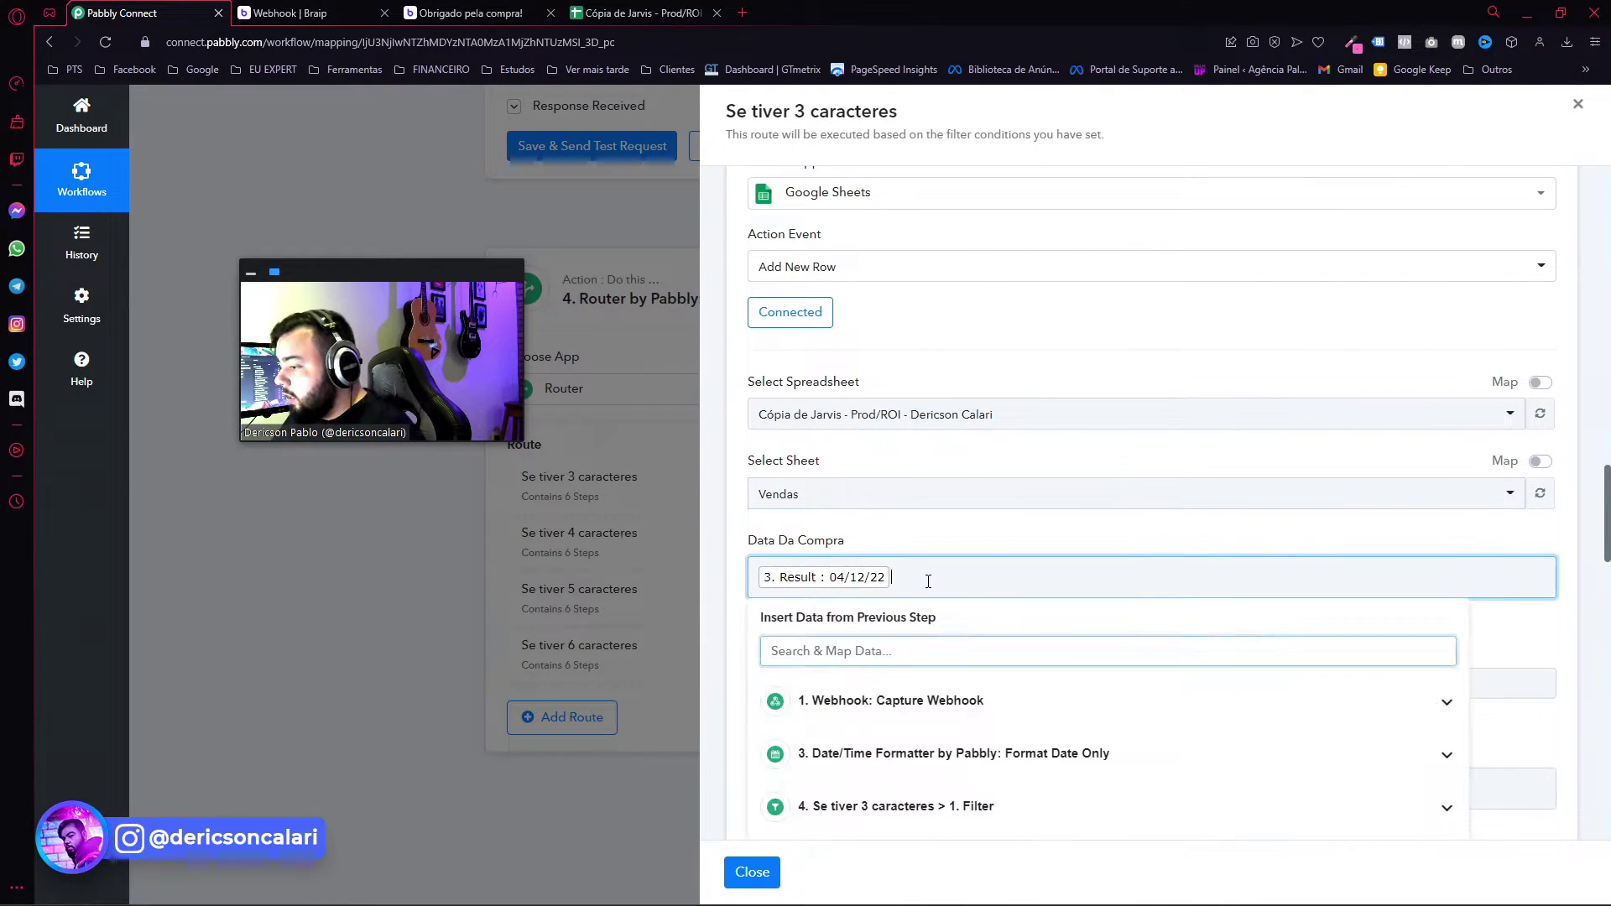
{"action": "key", "text": "BackSpace"}
{"action": "scroll", "coordinate": [839, 587], "scroll_direction": "down", "scroll_amount": 2}
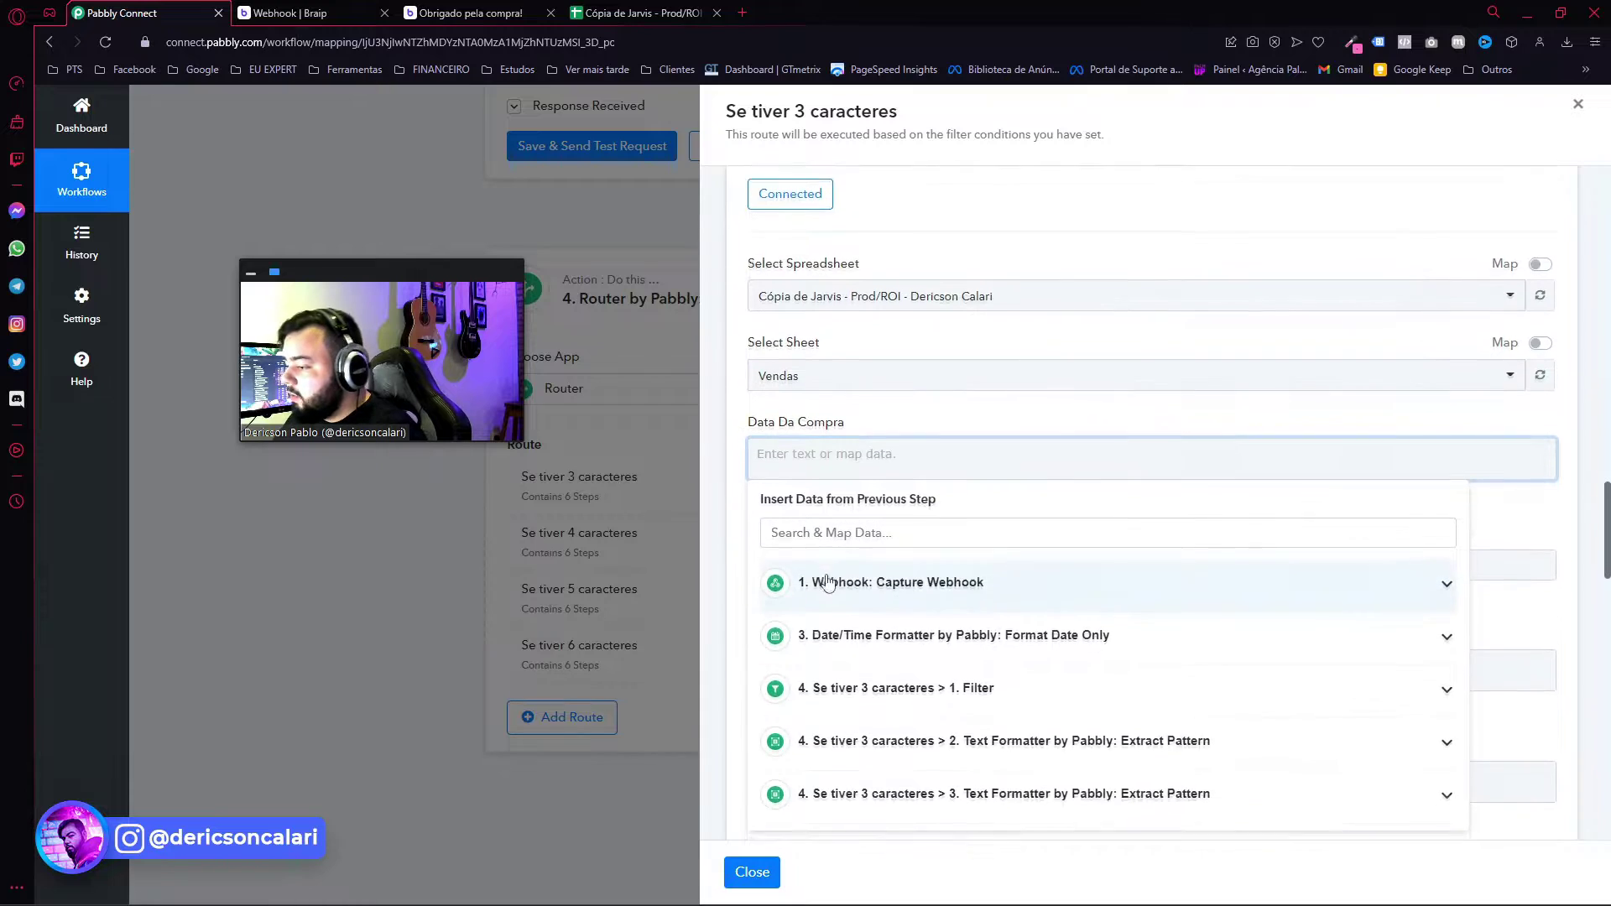
{"action": "scroll", "coordinate": [854, 604], "scroll_direction": "up", "scroll_amount": 1}
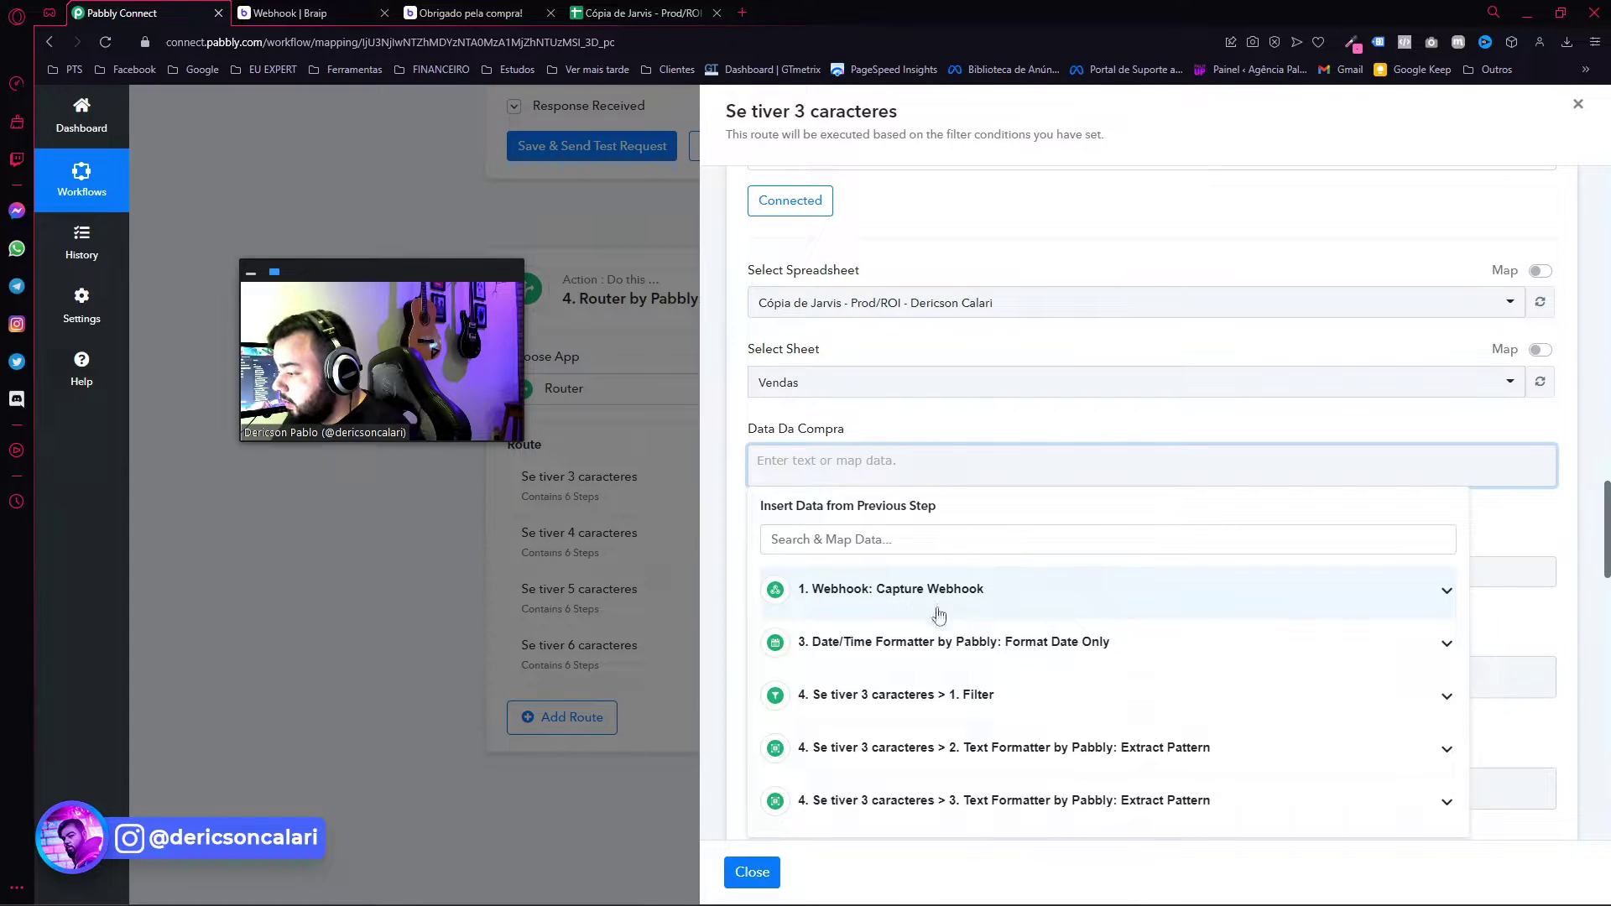
{"action": "left_click", "coordinate": [875, 651]}
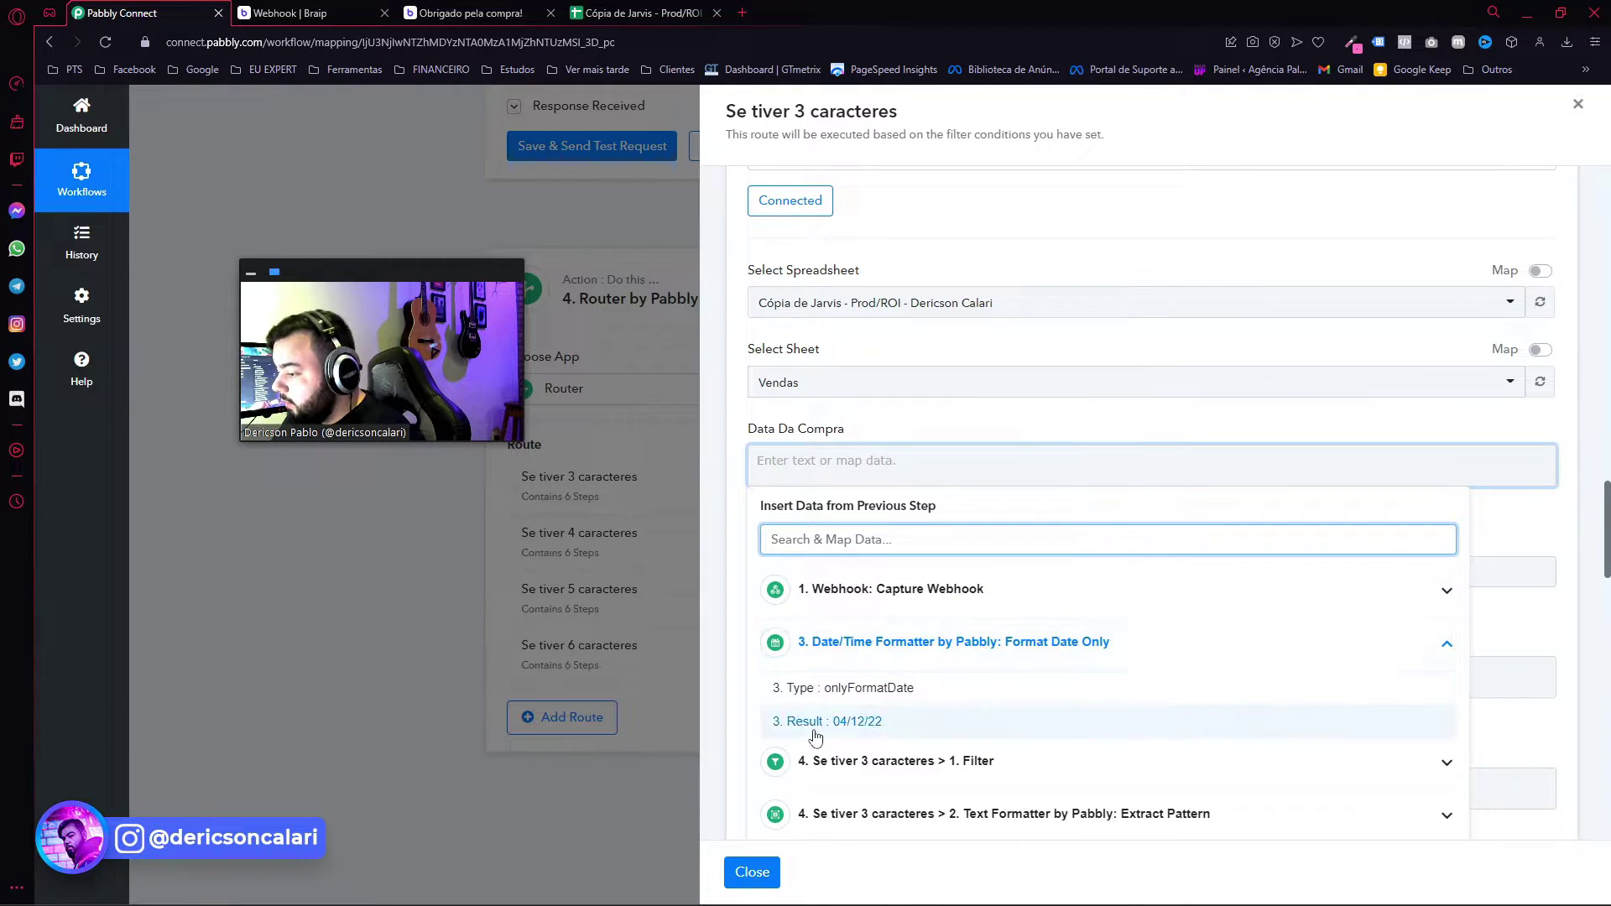
{"action": "left_click", "coordinate": [812, 722]}
Inspect the fixed text in the Status field and its available mapping sources without altering it.
{"action": "scroll", "coordinate": [818, 487], "scroll_direction": "down", "scroll_amount": 1}
{"action": "left_click", "coordinate": [808, 463]}
{"action": "double_click", "coordinate": [808, 465]}
{"action": "left_click", "coordinate": [903, 455]}
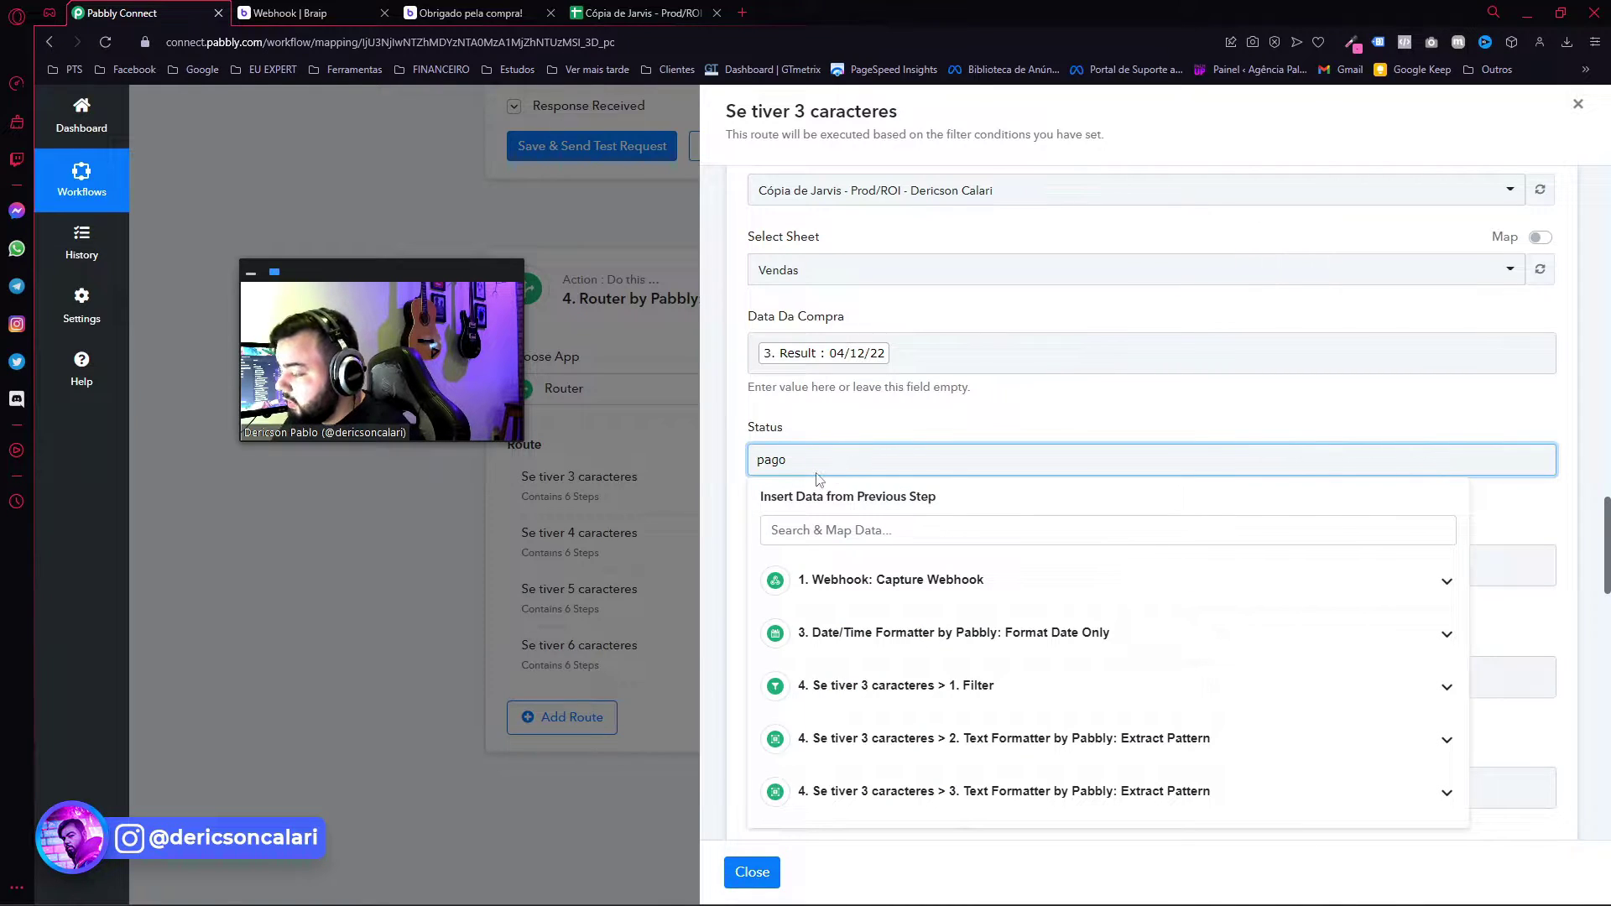
{"action": "left_click", "coordinate": [906, 424]}
{"action": "scroll", "coordinate": [788, 377], "scroll_direction": "down", "scroll_amount": 1}
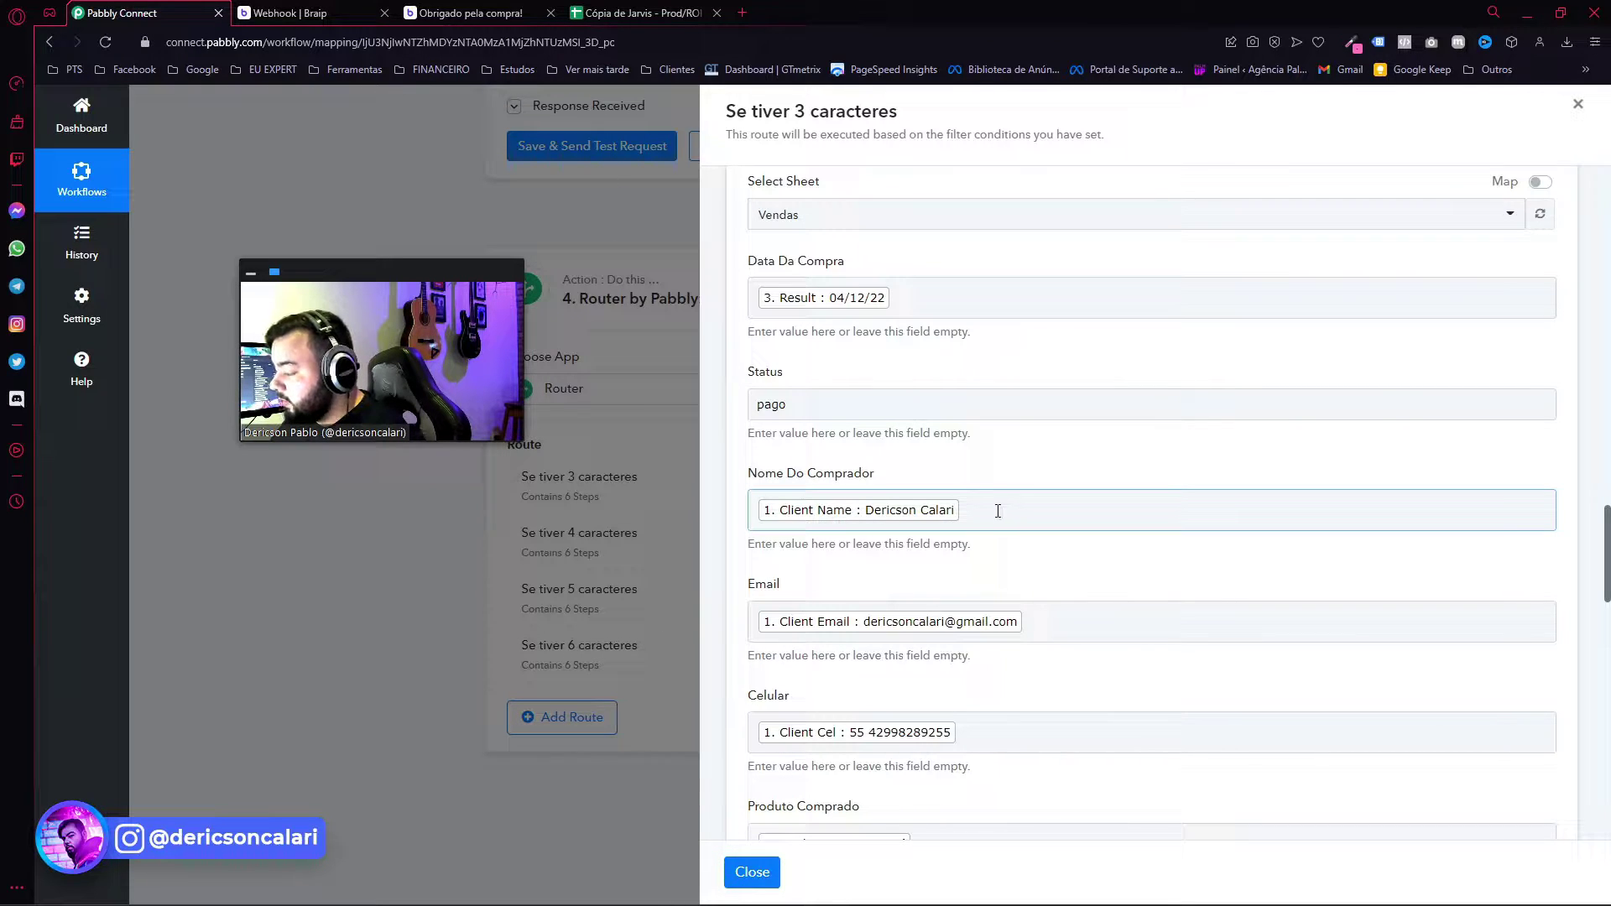
Clear Nome Do Comprador and map it again to the webhook's Client Name.
{"action": "scroll", "coordinate": [997, 511], "scroll_direction": "down", "scroll_amount": 1}
{"action": "left_click", "coordinate": [964, 397]}
{"action": "key", "text": "BackSpace"}
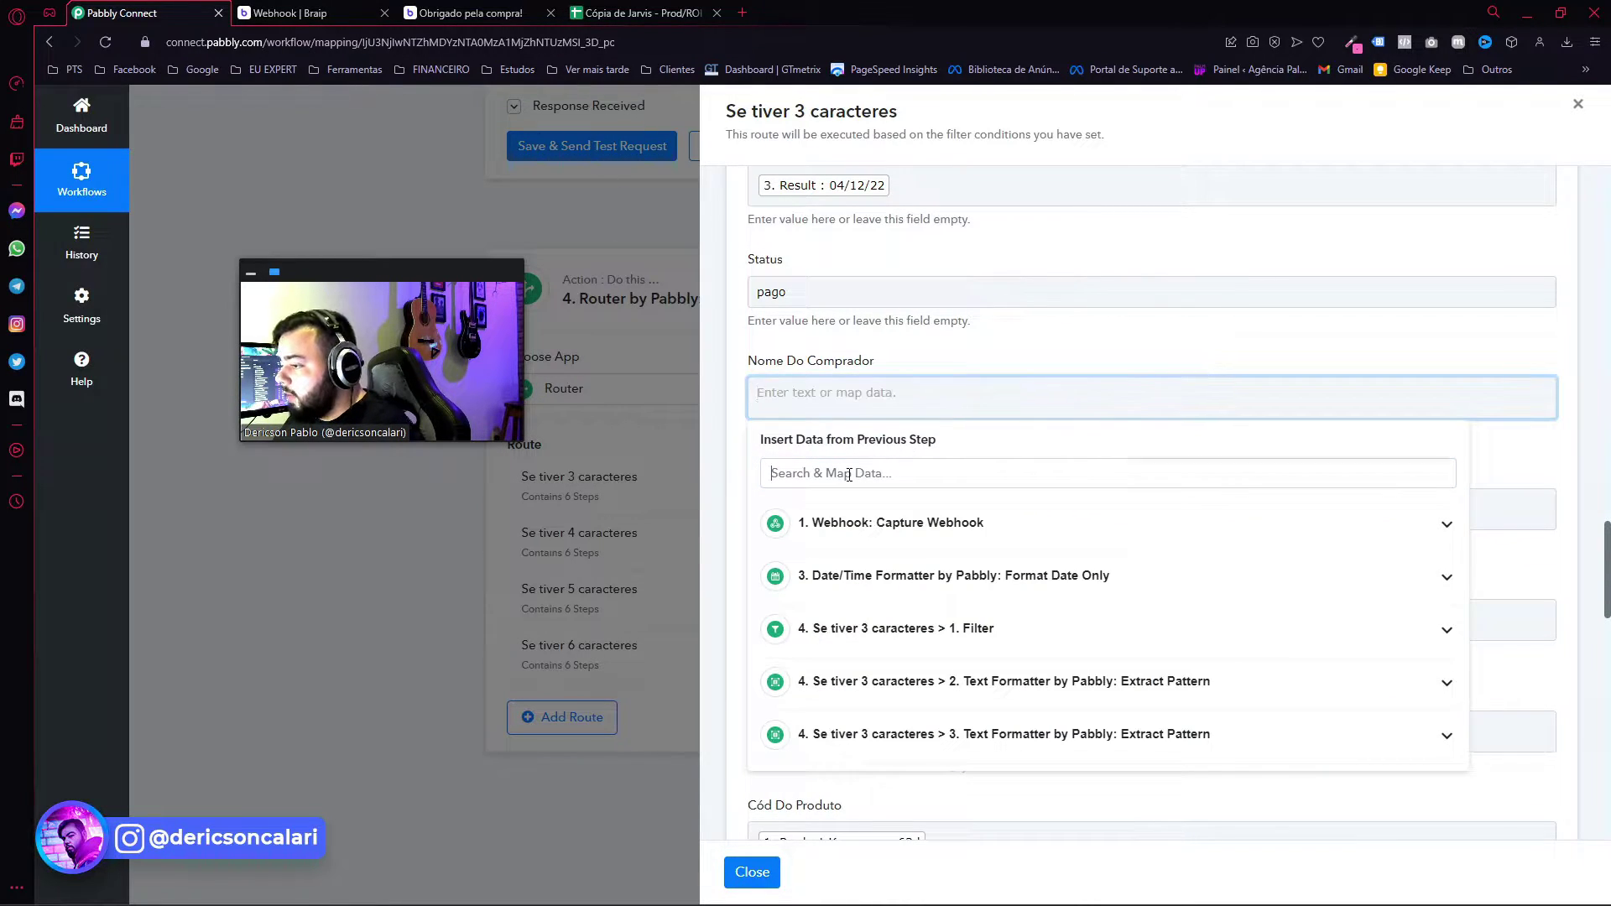
{"action": "type", "text": "client"}
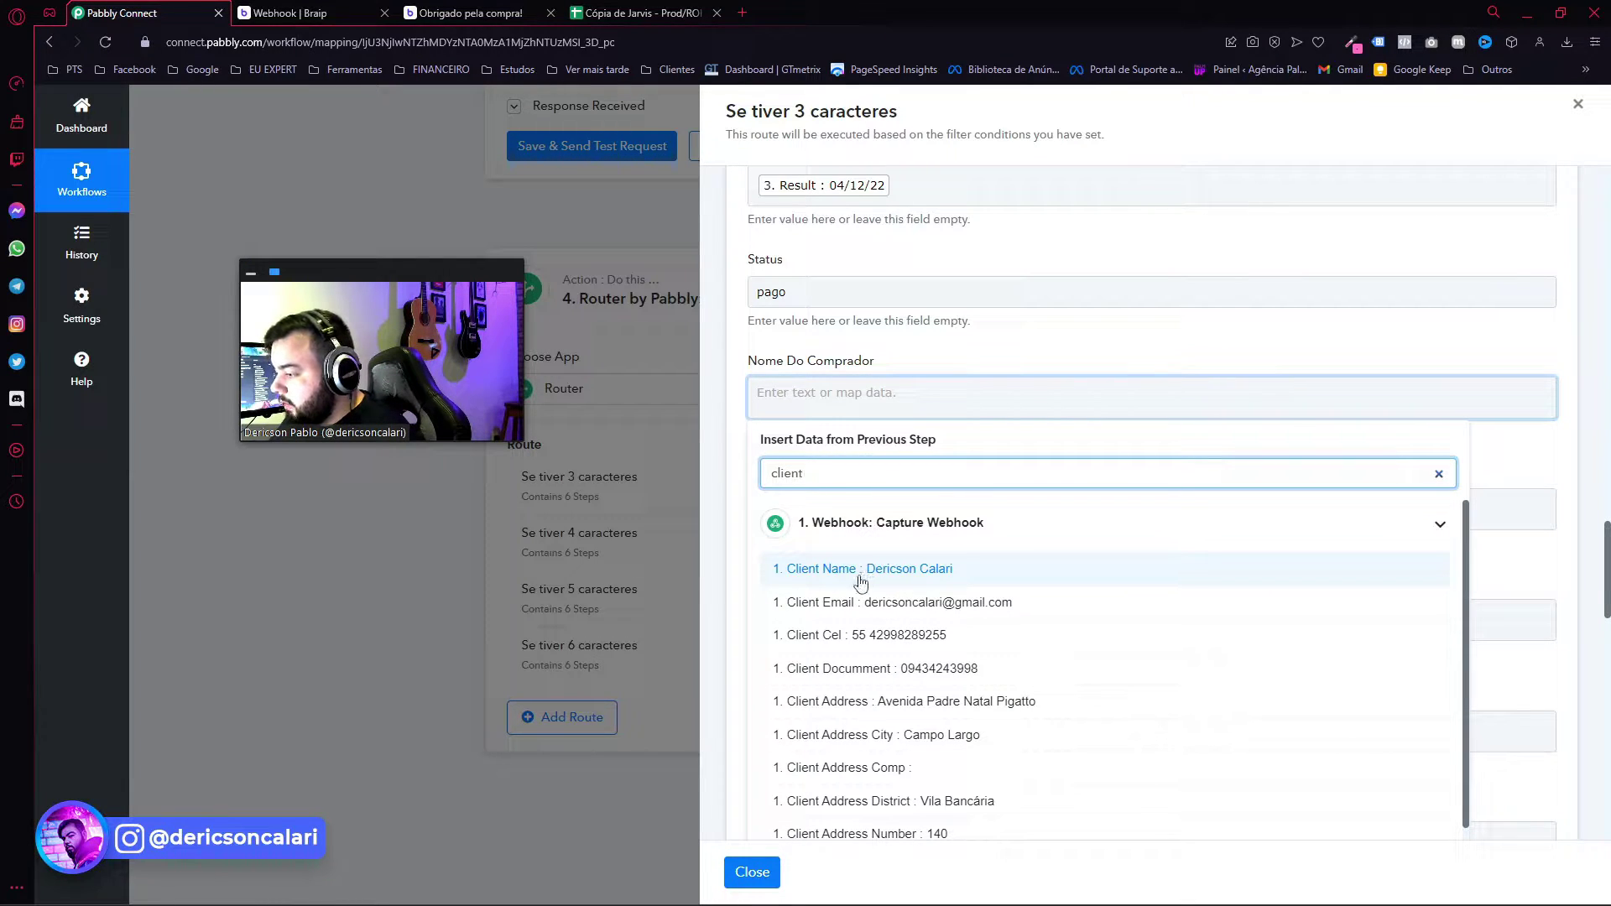
{"action": "left_click", "coordinate": [860, 570]}
{"action": "left_click", "coordinate": [888, 456]}
Clear the Email field and map it again to the webhook's Client Email.
{"action": "scroll", "coordinate": [989, 395], "scroll_direction": "down", "scroll_amount": 1}
{"action": "left_click", "coordinate": [1082, 393]}
{"action": "key", "text": "BackSpace"}
{"action": "left_click", "coordinate": [844, 475]}
{"action": "type", "text": "ent Emai"}
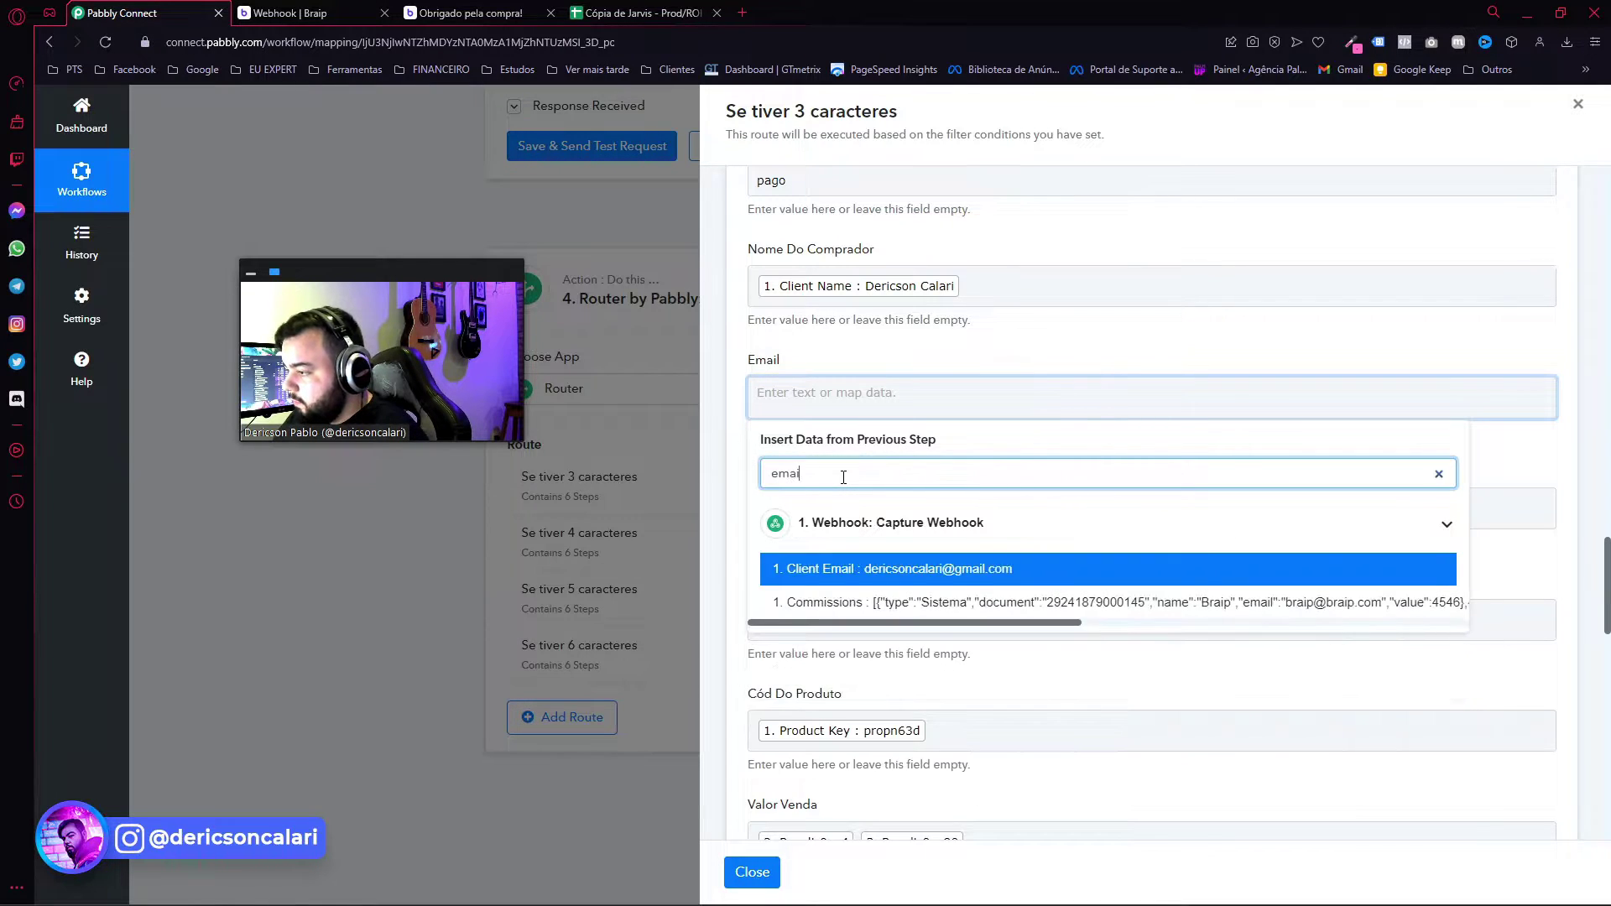
{"action": "type", "text": "l"}
{"action": "left_click", "coordinate": [843, 569]}
{"action": "left_click", "coordinate": [789, 404]}
{"action": "left_click", "coordinate": [810, 446]}
Clear the Celular field and map it again to the webhook's Client Cel.
{"action": "left_click", "coordinate": [1012, 514]}
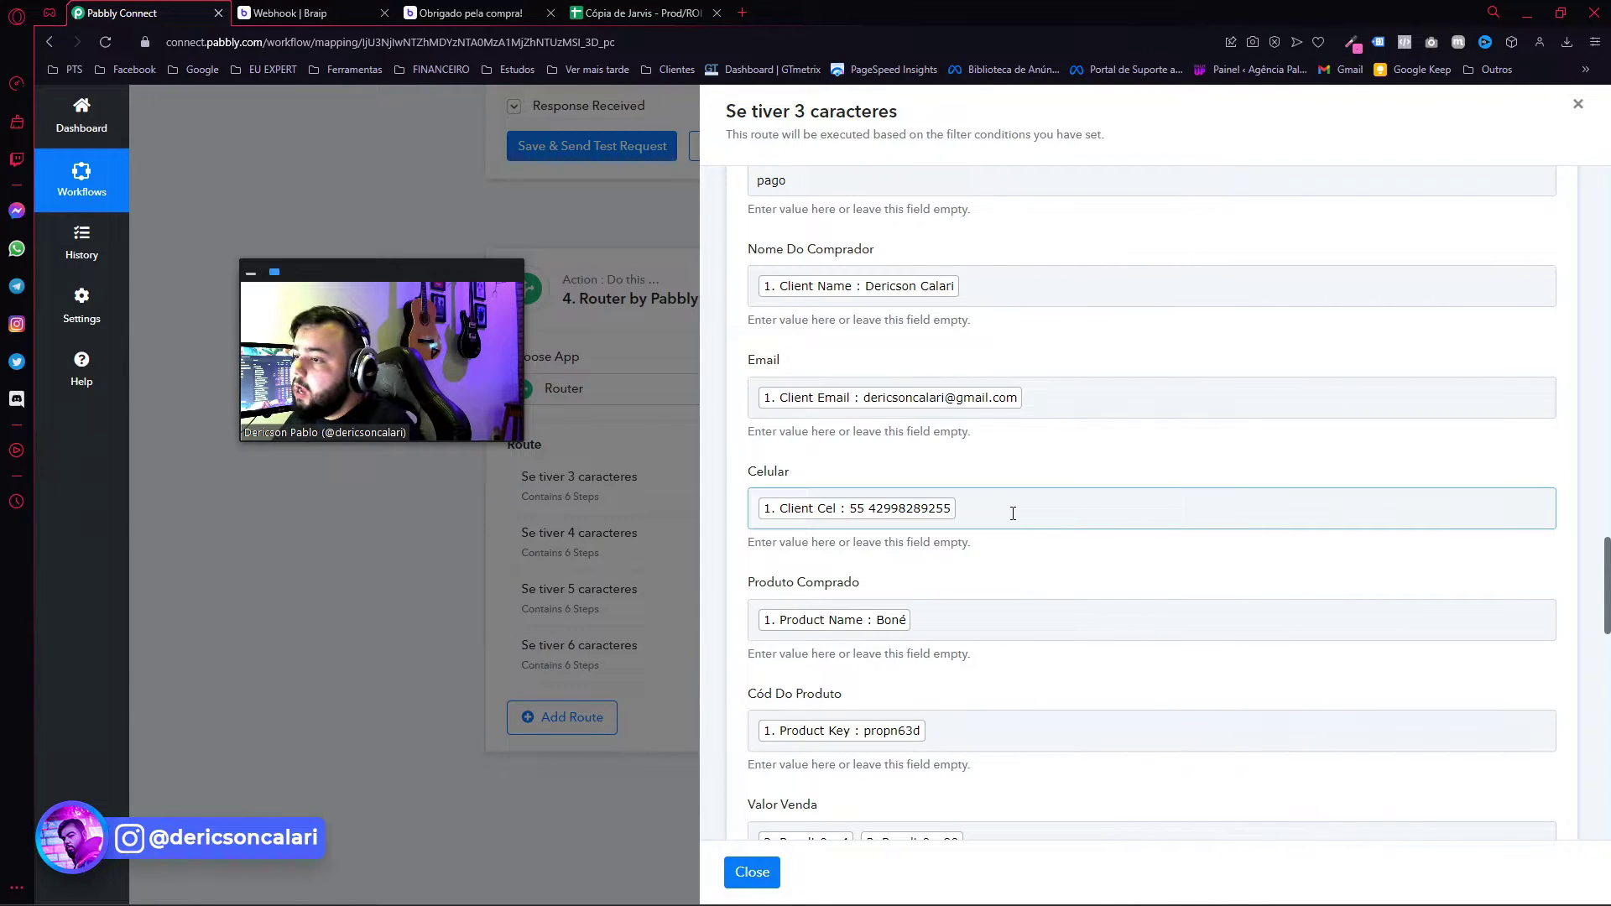
{"action": "left_click", "coordinate": [1008, 515]}
{"action": "key", "text": "BackSpace"}
{"action": "left_click", "coordinate": [831, 583]}
{"action": "type", "text": "client"}
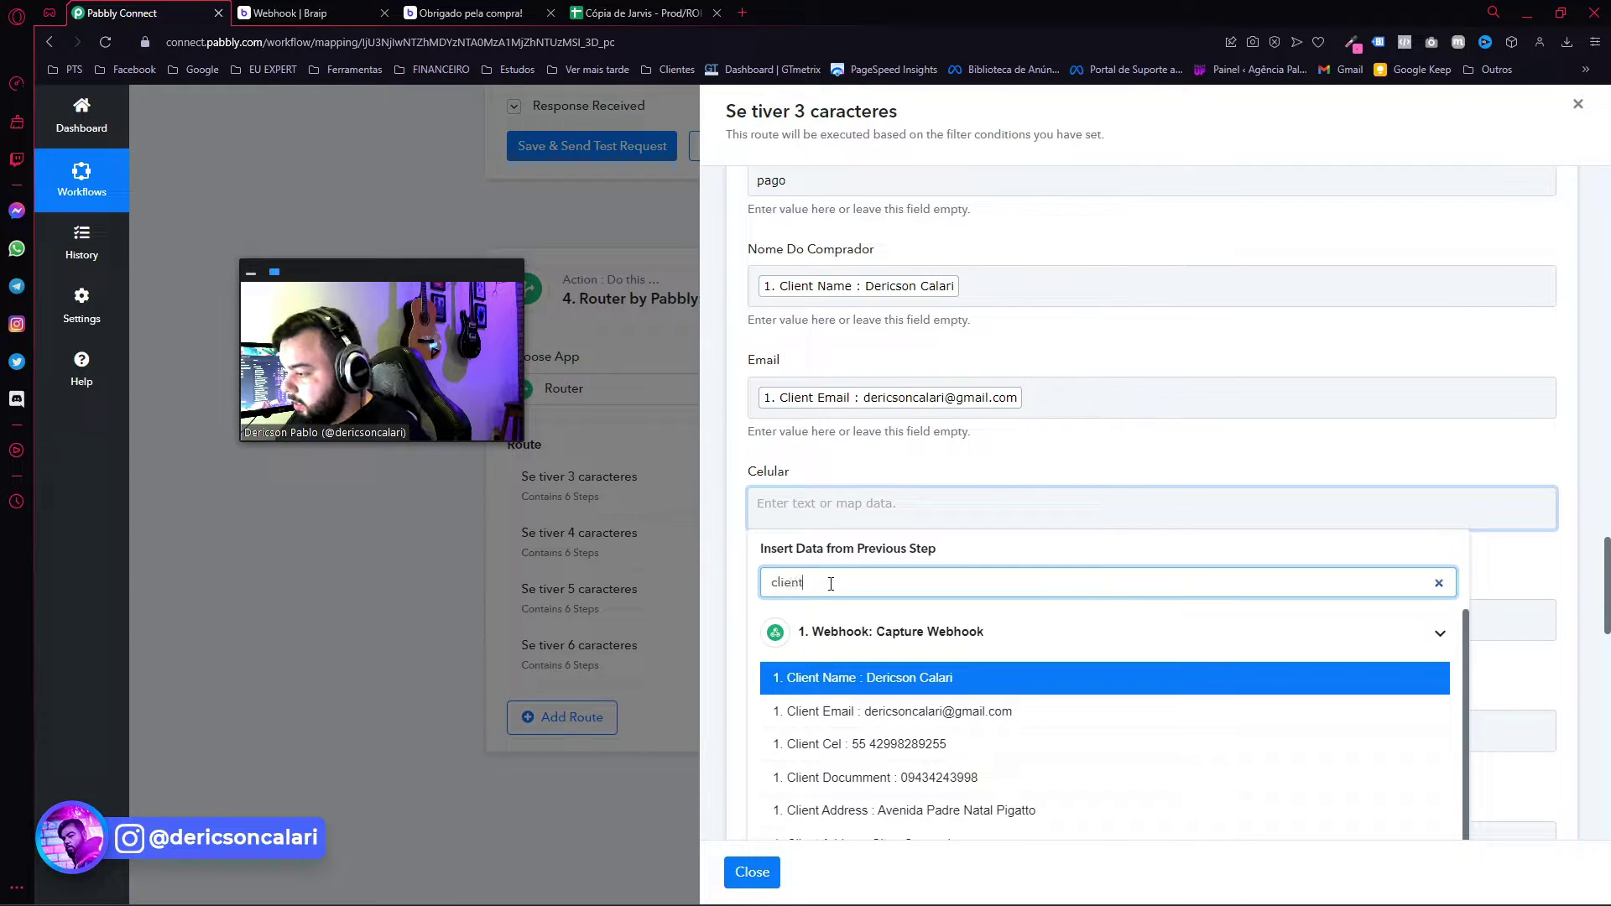
{"action": "left_click", "coordinate": [864, 744]}
Clear Produto Comprado and map it again to the webhook's Product Name.
{"action": "scroll", "coordinate": [941, 515], "scroll_direction": "down", "scroll_amount": 2}
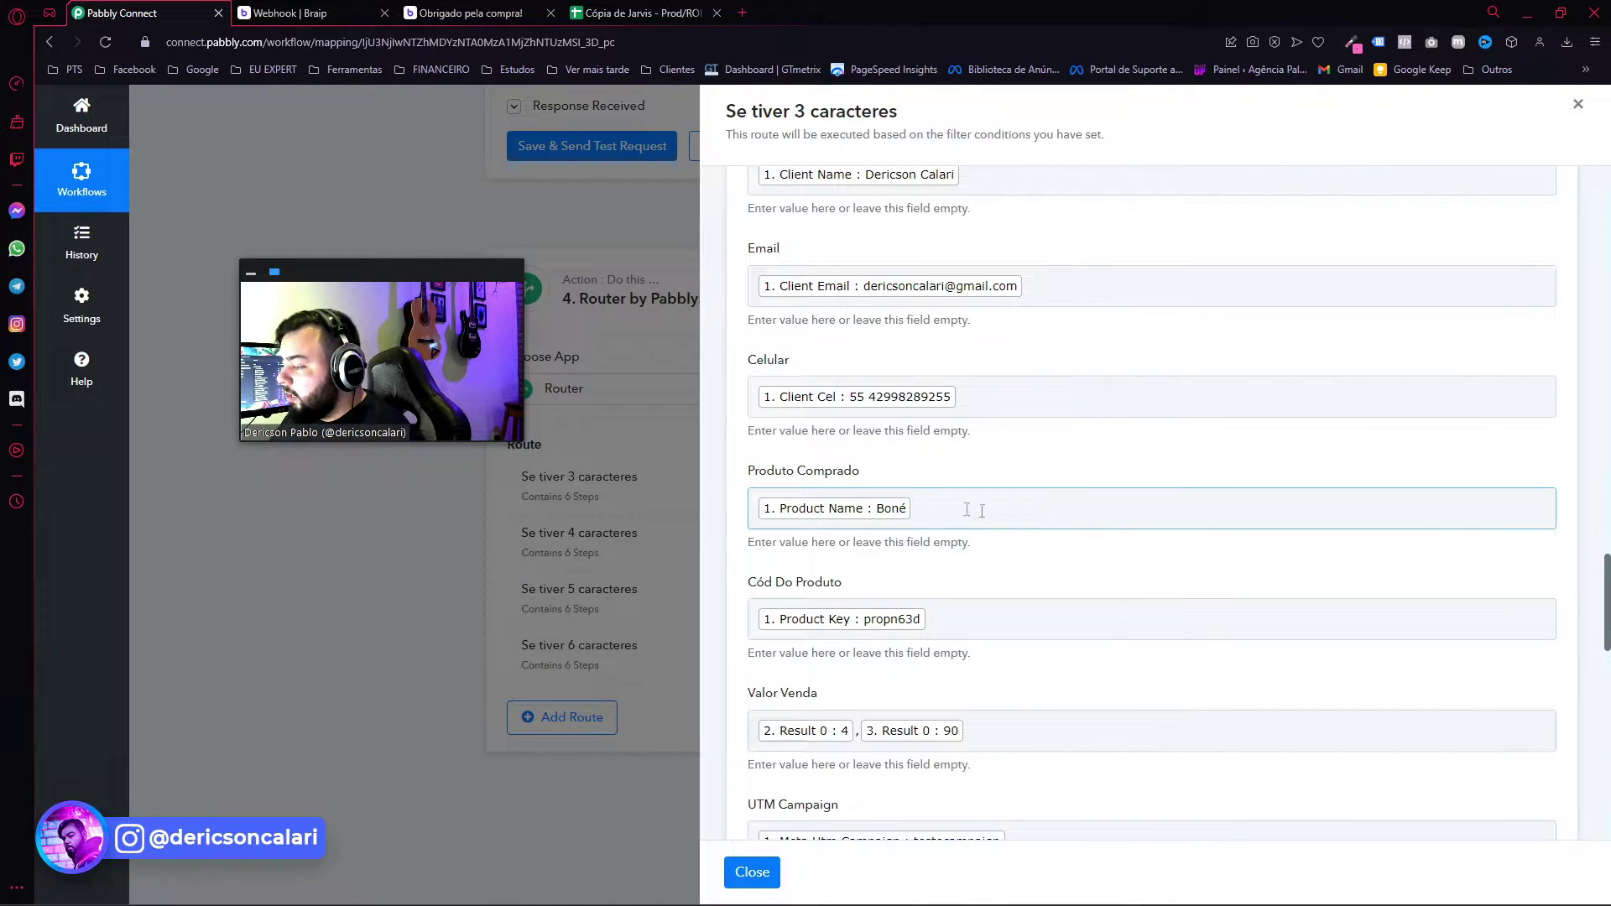
{"action": "left_click", "coordinate": [934, 507]}
{"action": "key", "text": "BackSpace"}
{"action": "left_click", "coordinate": [861, 579]}
{"action": "type", "text": "product"}
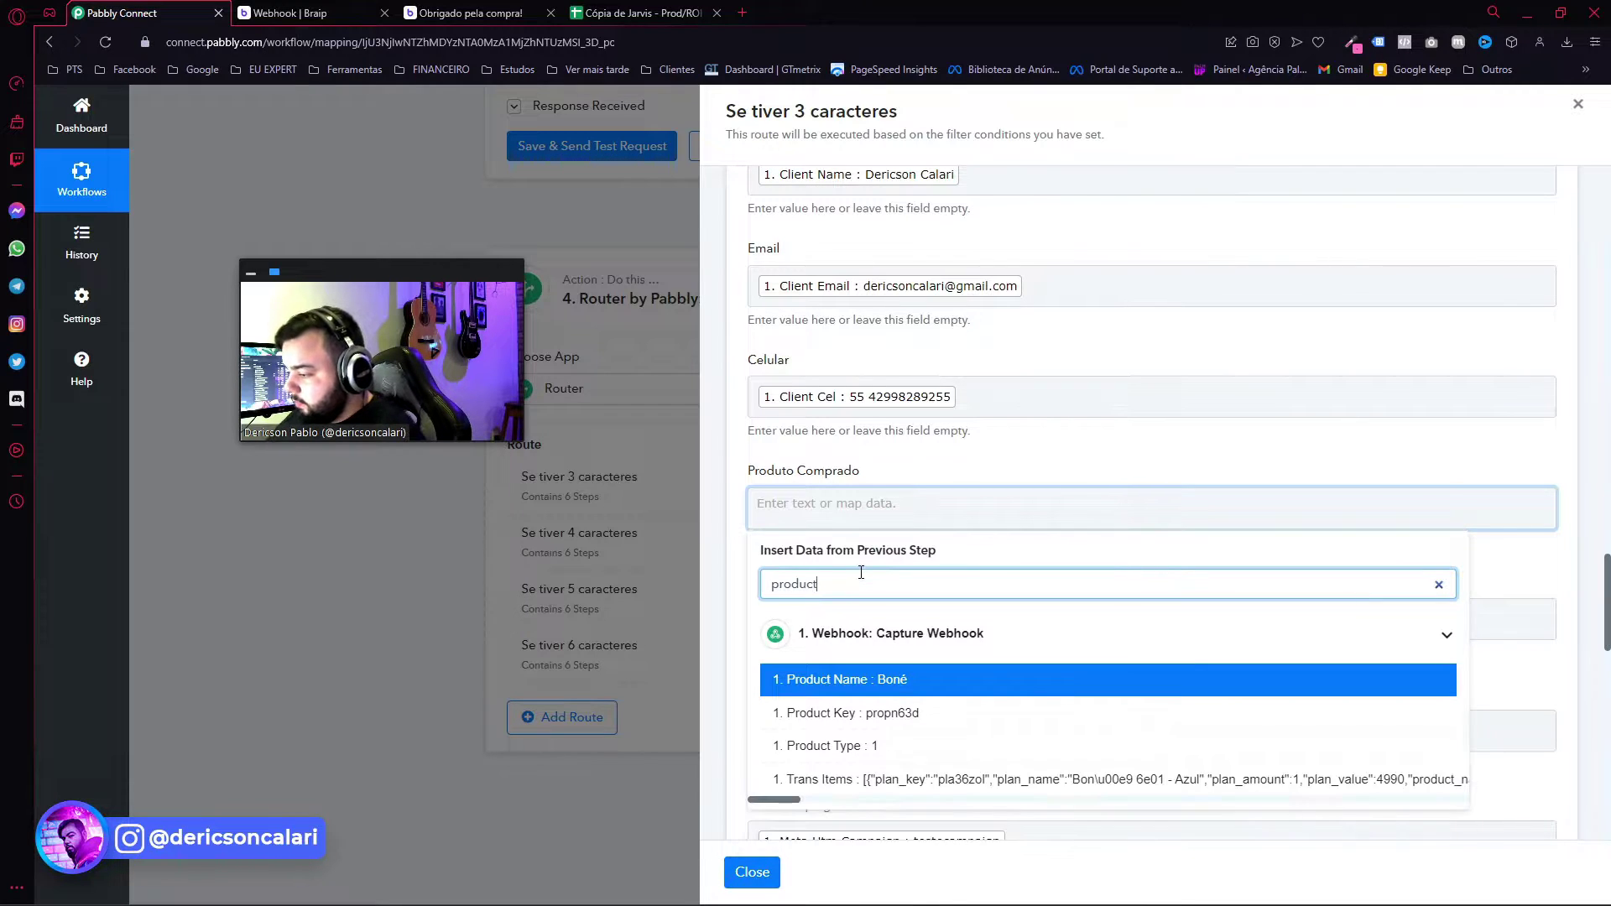
{"action": "left_click", "coordinate": [909, 676]}
Clear Cód Do Produto and map it again to the webhook's Product Key.
{"action": "scroll", "coordinate": [937, 651], "scroll_direction": "down", "scroll_amount": 2}
{"action": "left_click", "coordinate": [948, 450]}
{"action": "key", "text": "BackSpace"}
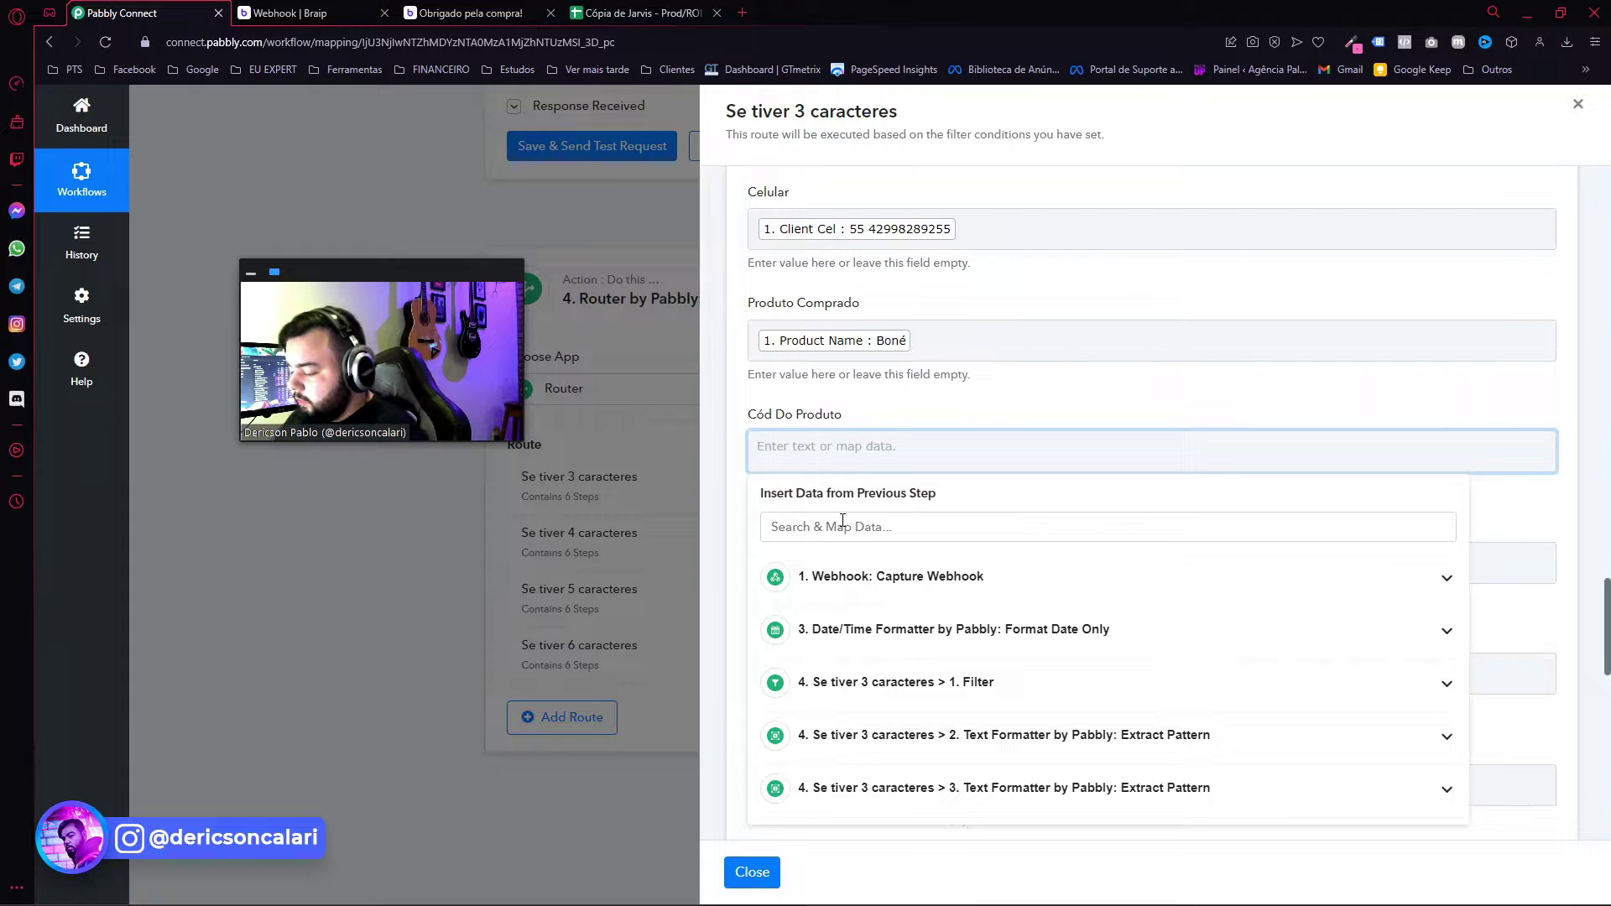
{"action": "left_click", "coordinate": [843, 526]}
{"action": "type", "text": "product"}
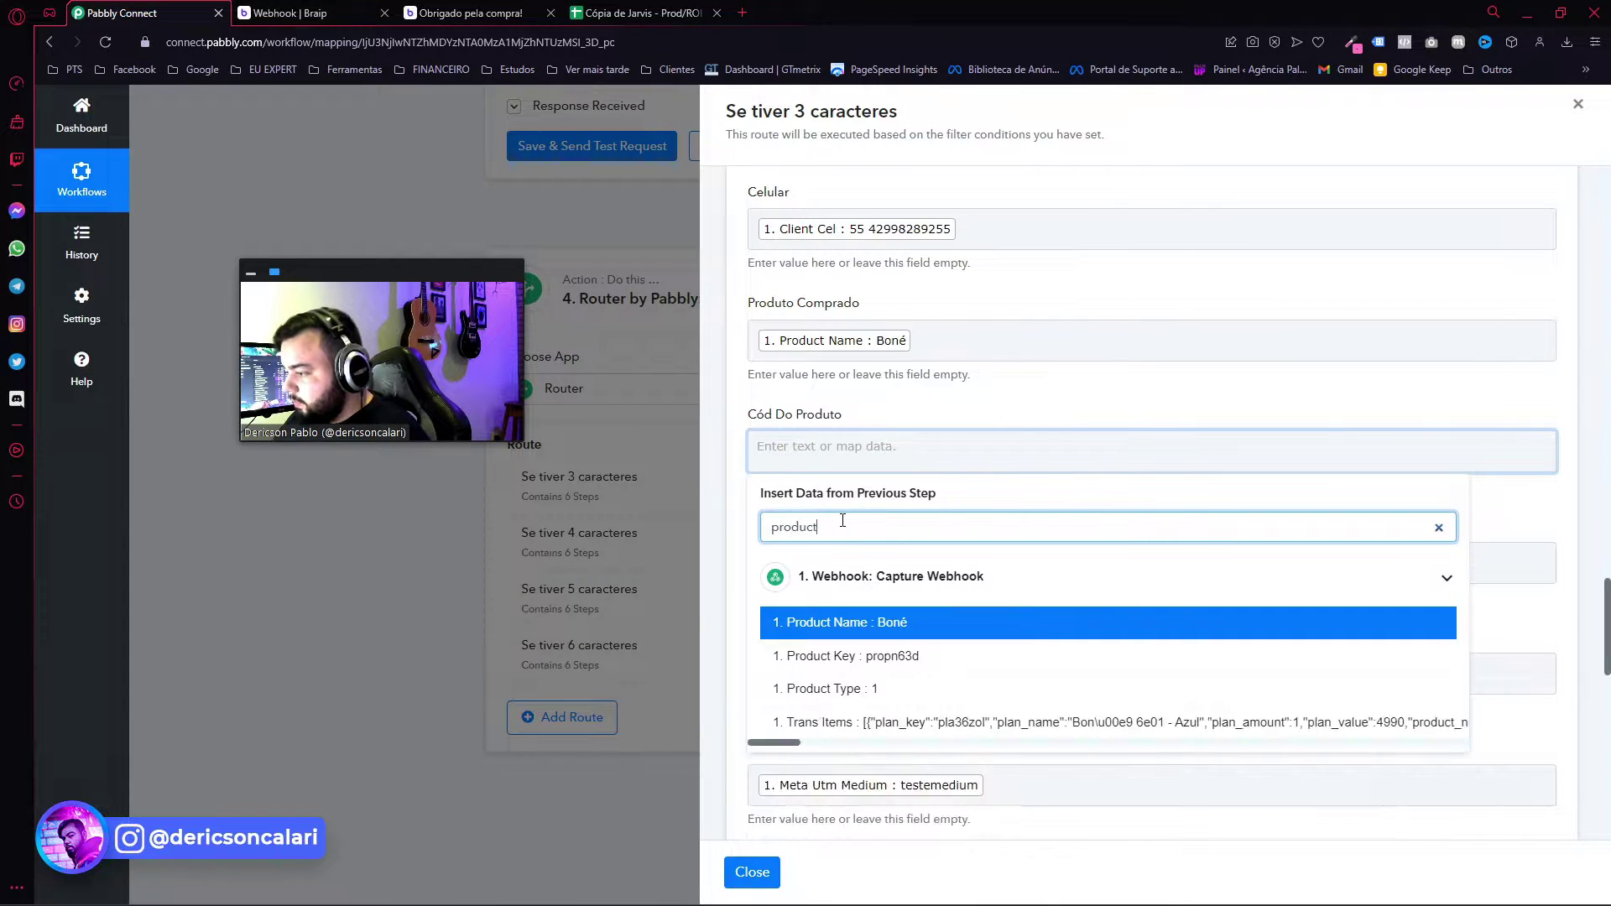
{"action": "left_click", "coordinate": [843, 657]}
{"action": "left_click", "coordinate": [945, 446]}
Examine the Valor Venda mapping and the Extract Pattern steps that supply its two parts.
{"action": "scroll", "coordinate": [956, 456], "scroll_direction": "down", "scroll_amount": 2}
{"action": "left_click", "coordinate": [888, 408]}
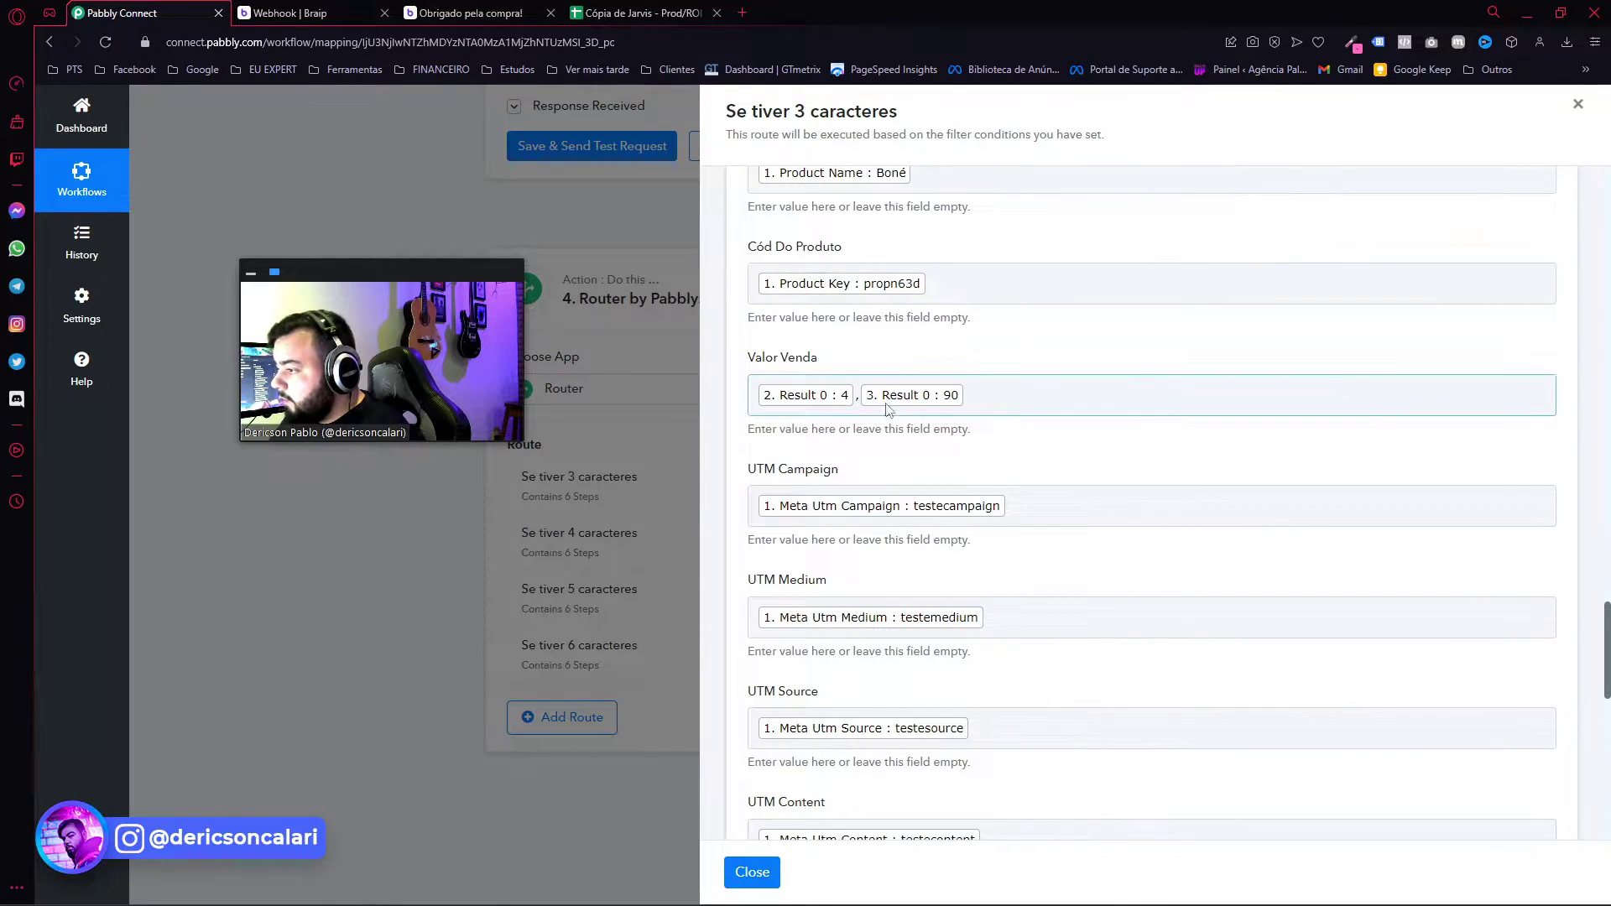
{"action": "left_click", "coordinate": [855, 401]}
{"action": "left_click", "coordinate": [735, 406]}
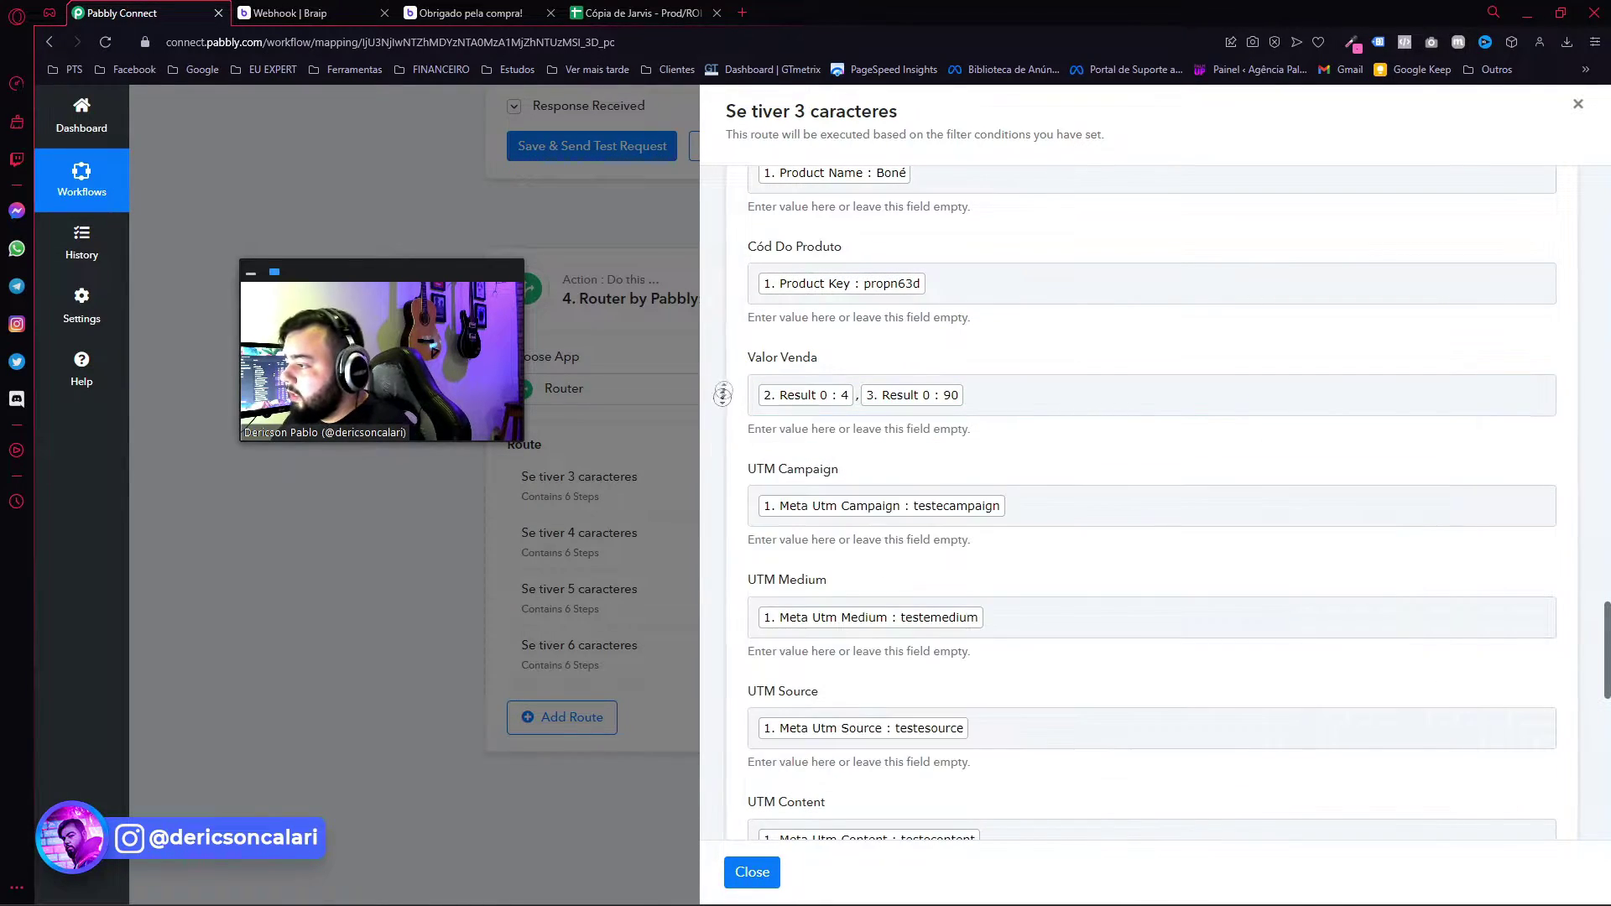
{"action": "scroll", "coordinate": [732, 233], "scroll_direction": "up", "scroll_amount": 10}
{"action": "scroll", "coordinate": [733, 232], "scroll_direction": "up", "scroll_amount": 10}
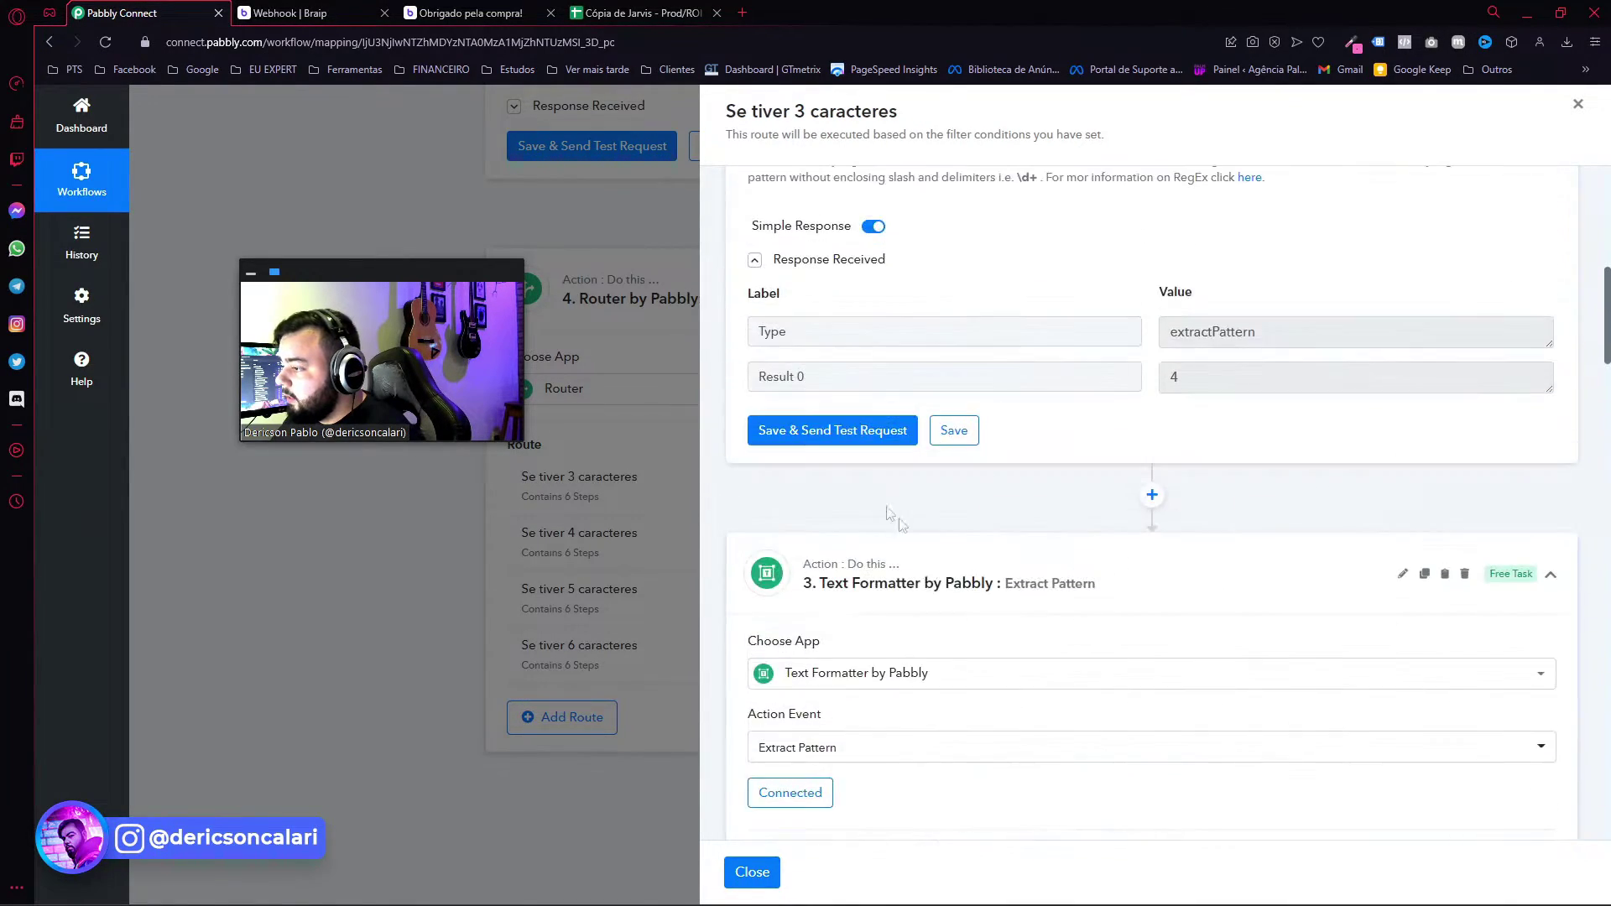
{"action": "scroll", "coordinate": [869, 476], "scroll_direction": "up", "scroll_amount": 5}
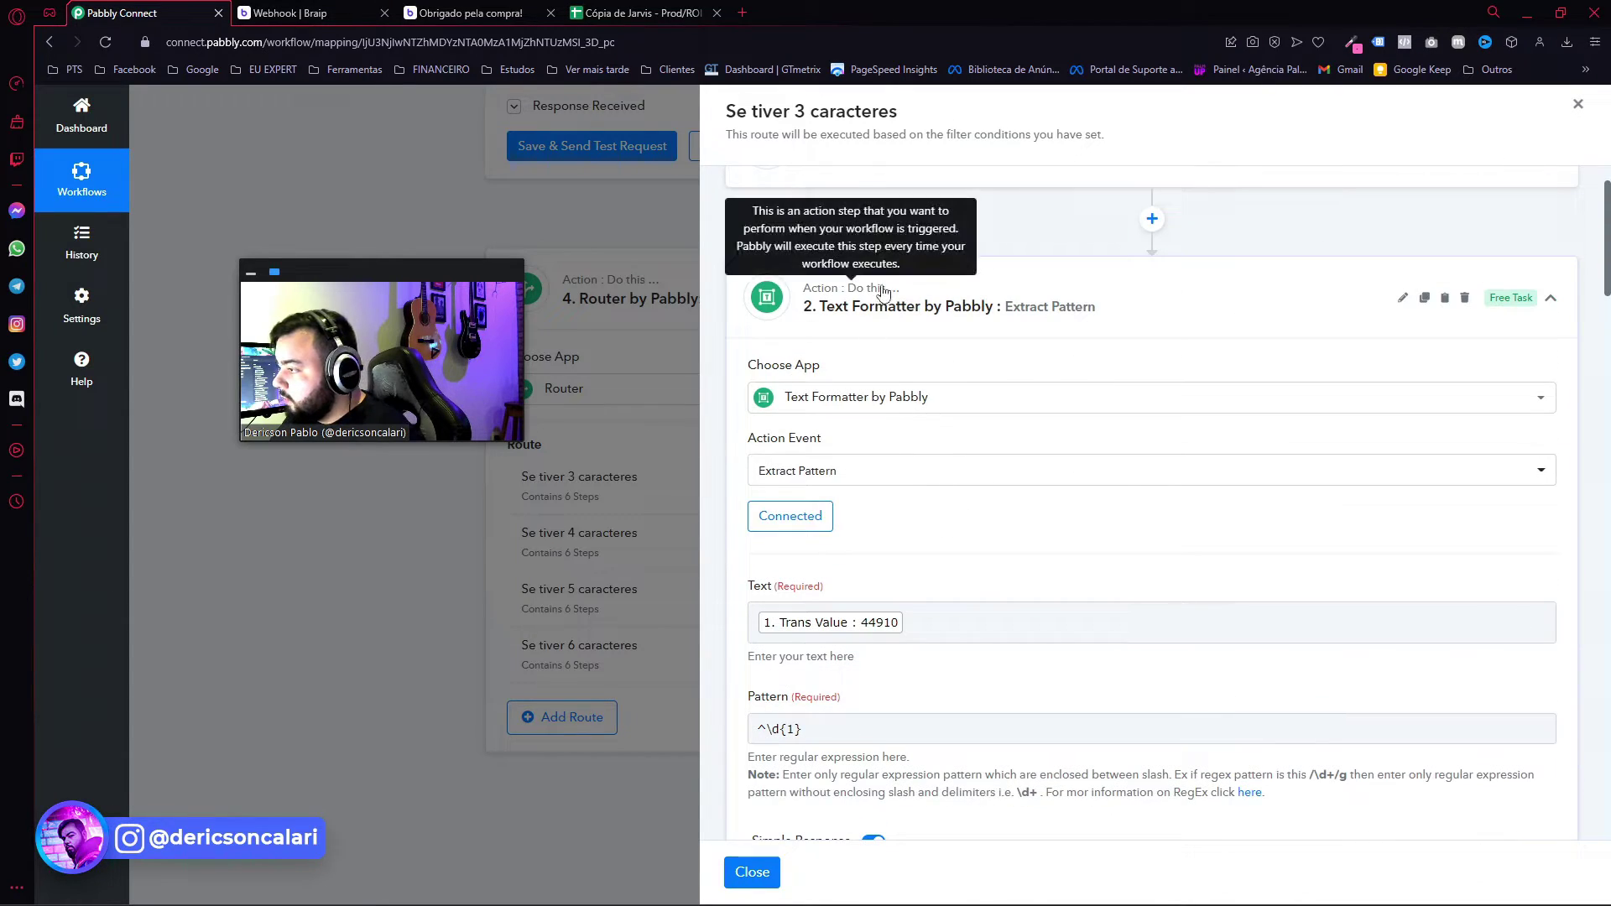
{"action": "left_click", "coordinate": [887, 335]}
{"action": "scroll", "coordinate": [724, 415], "scroll_direction": "down", "scroll_amount": 15}
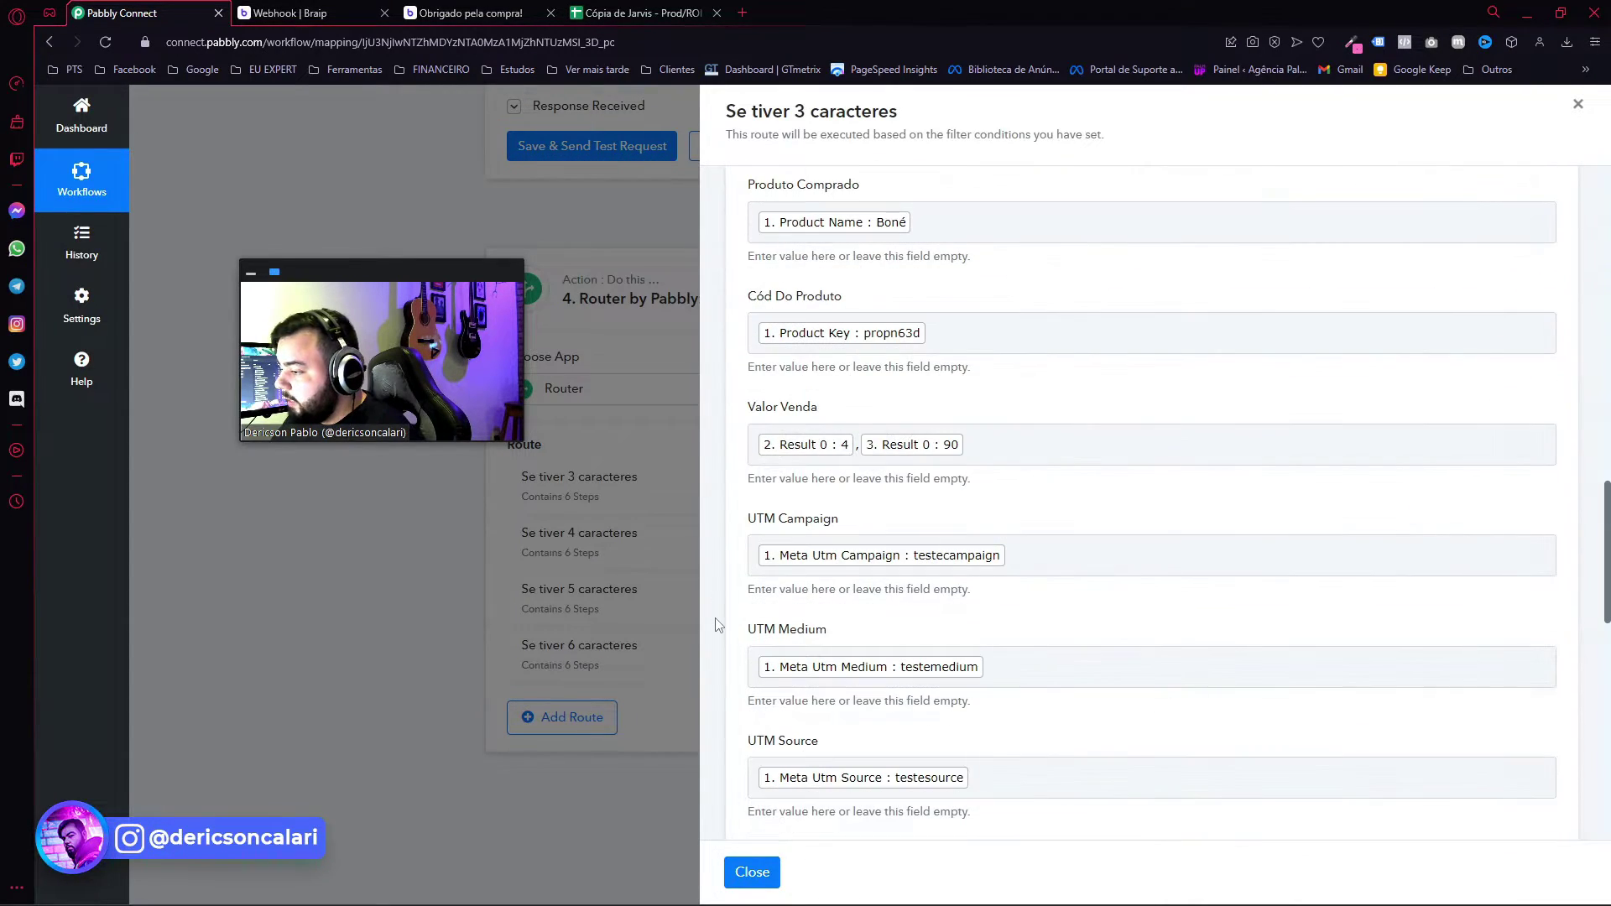
{"action": "scroll", "coordinate": [726, 543], "scroll_direction": "down", "scroll_amount": 4}
{"action": "scroll", "coordinate": [732, 562], "scroll_direction": "up", "scroll_amount": 9}
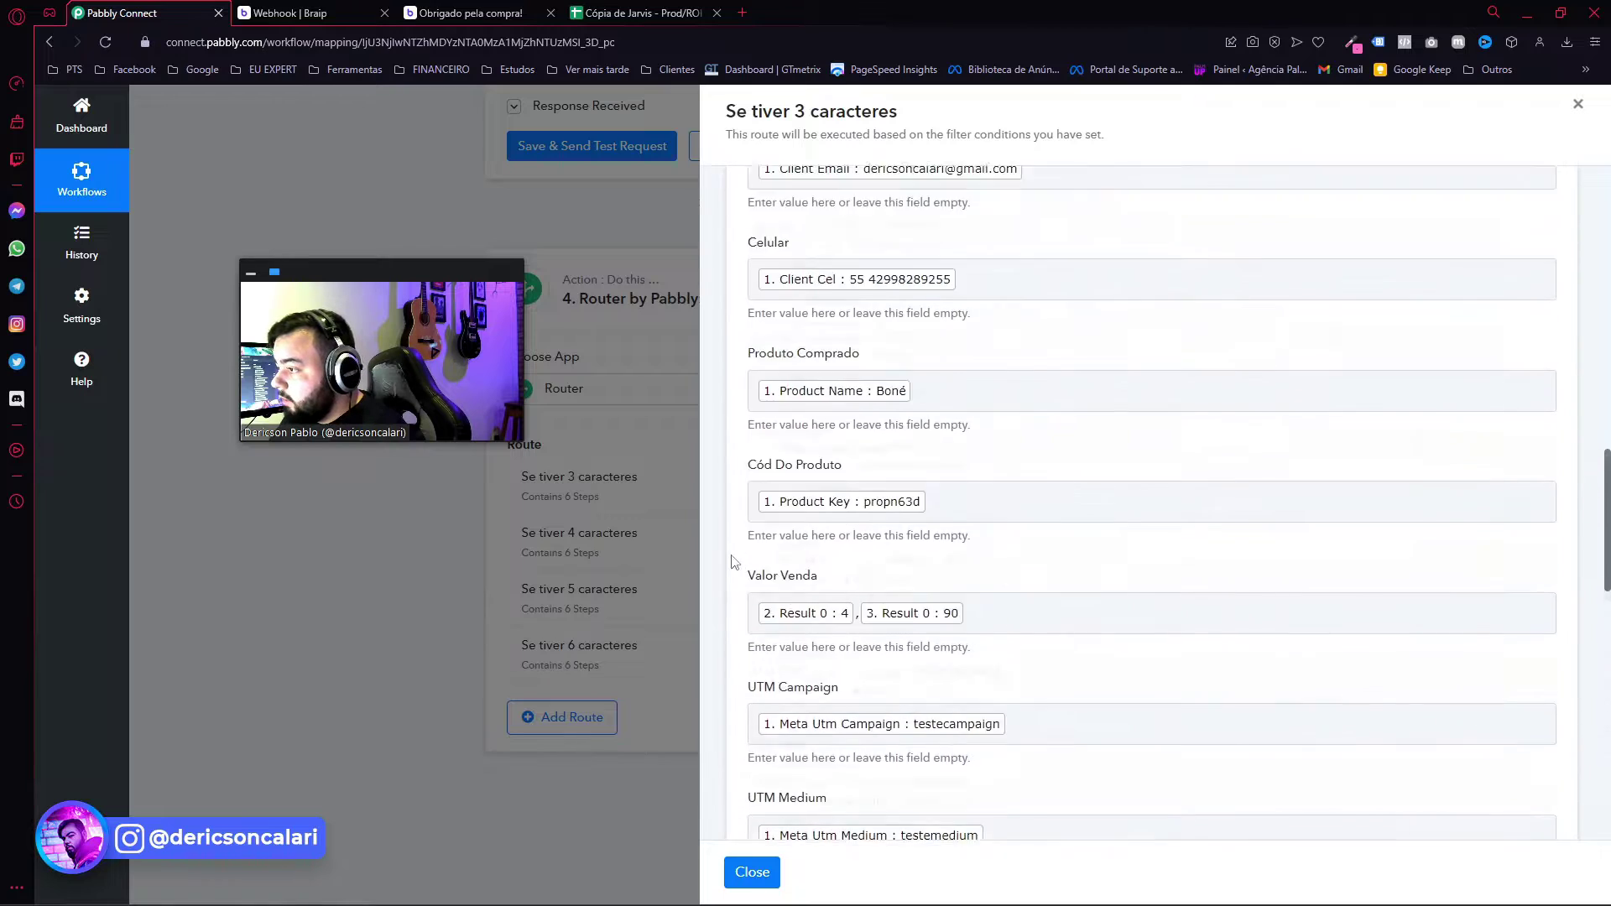
Clear Valor Venda and map it to Result 0 of the route's step 2 Extract Pattern.
{"action": "scroll", "coordinate": [737, 580], "scroll_direction": "down", "scroll_amount": 4}
{"action": "left_click", "coordinate": [1017, 602]}
{"action": "key", "text": "BackSpace"}
{"action": "key", "text": "BackSpace"}
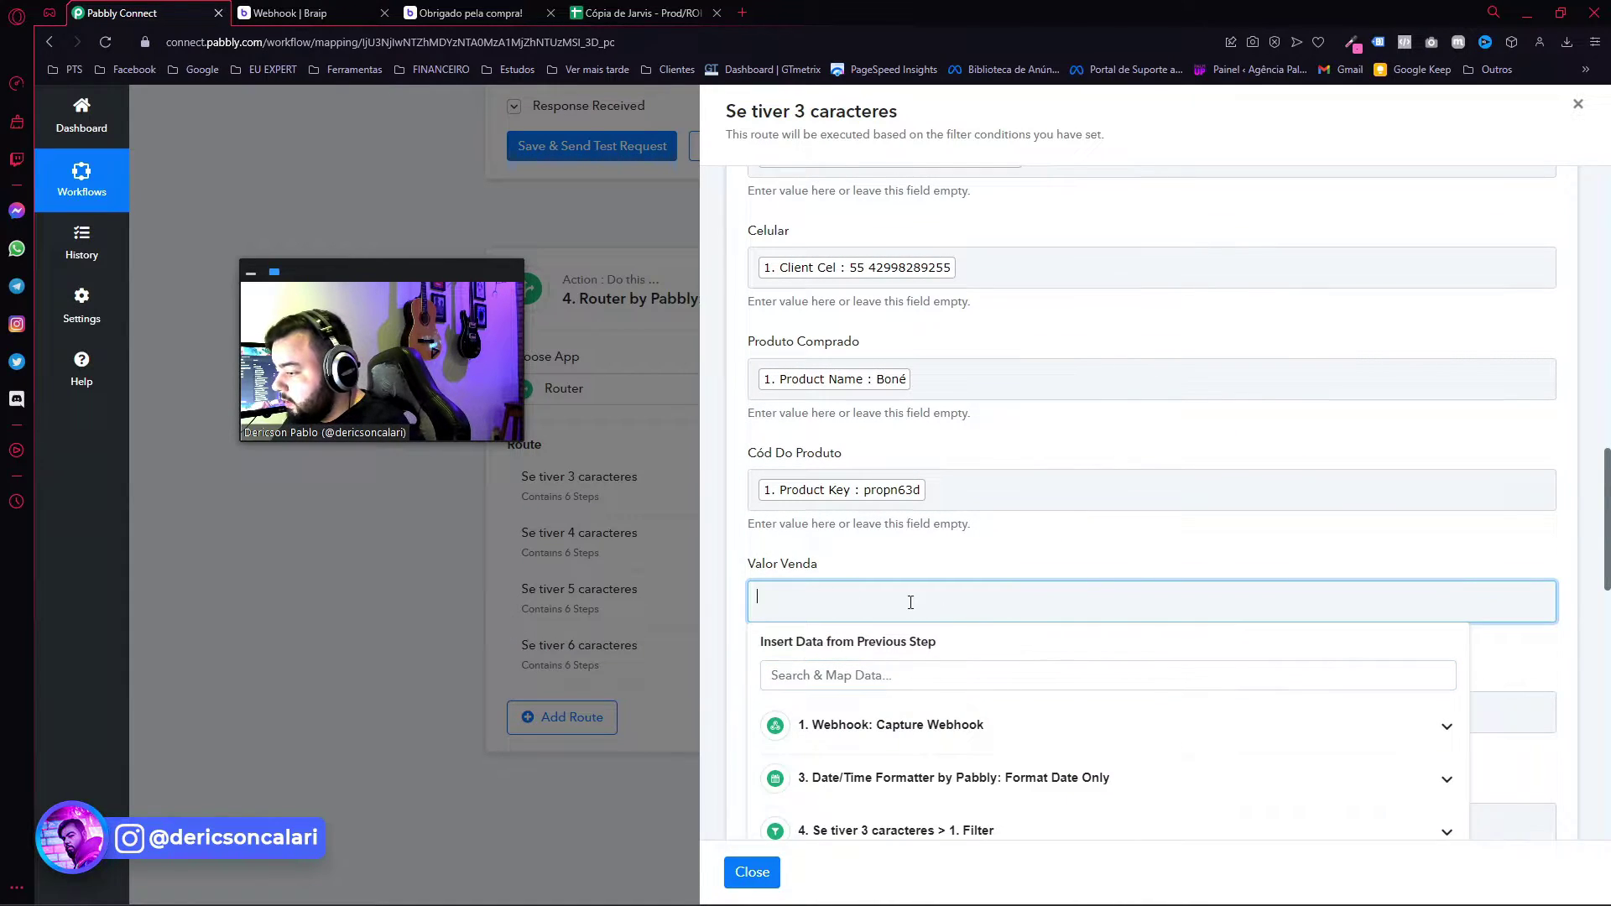
{"action": "scroll", "coordinate": [741, 592], "scroll_direction": "down", "scroll_amount": 1}
{"action": "scroll", "coordinate": [741, 593], "scroll_direction": "down", "scroll_amount": 1}
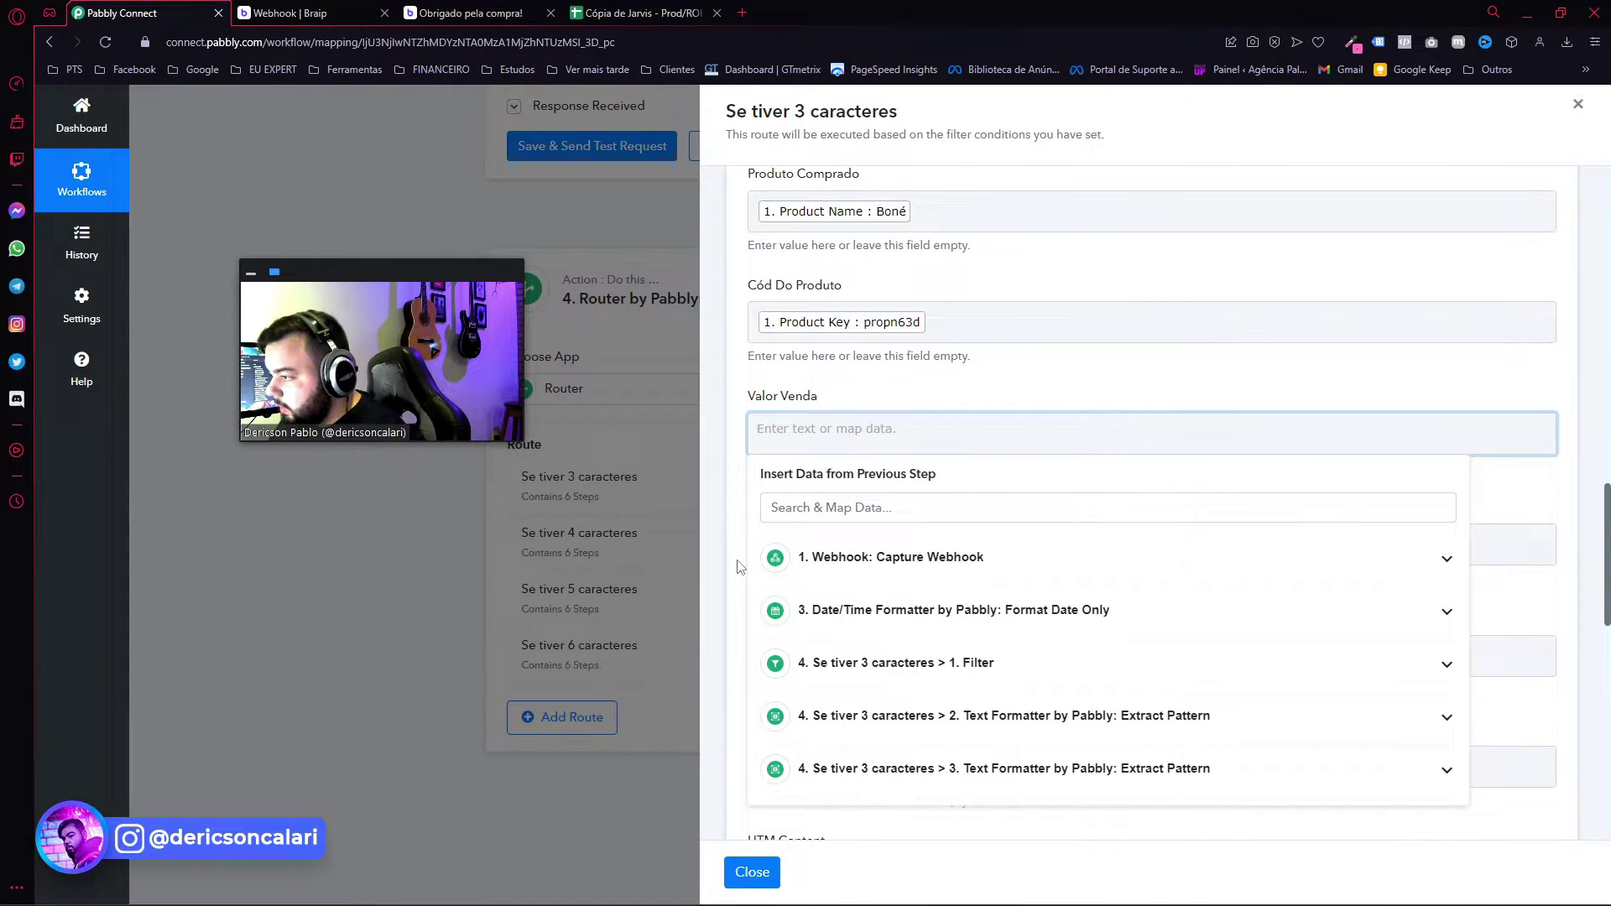
{"action": "scroll", "coordinate": [738, 567], "scroll_direction": "down", "scroll_amount": 1}
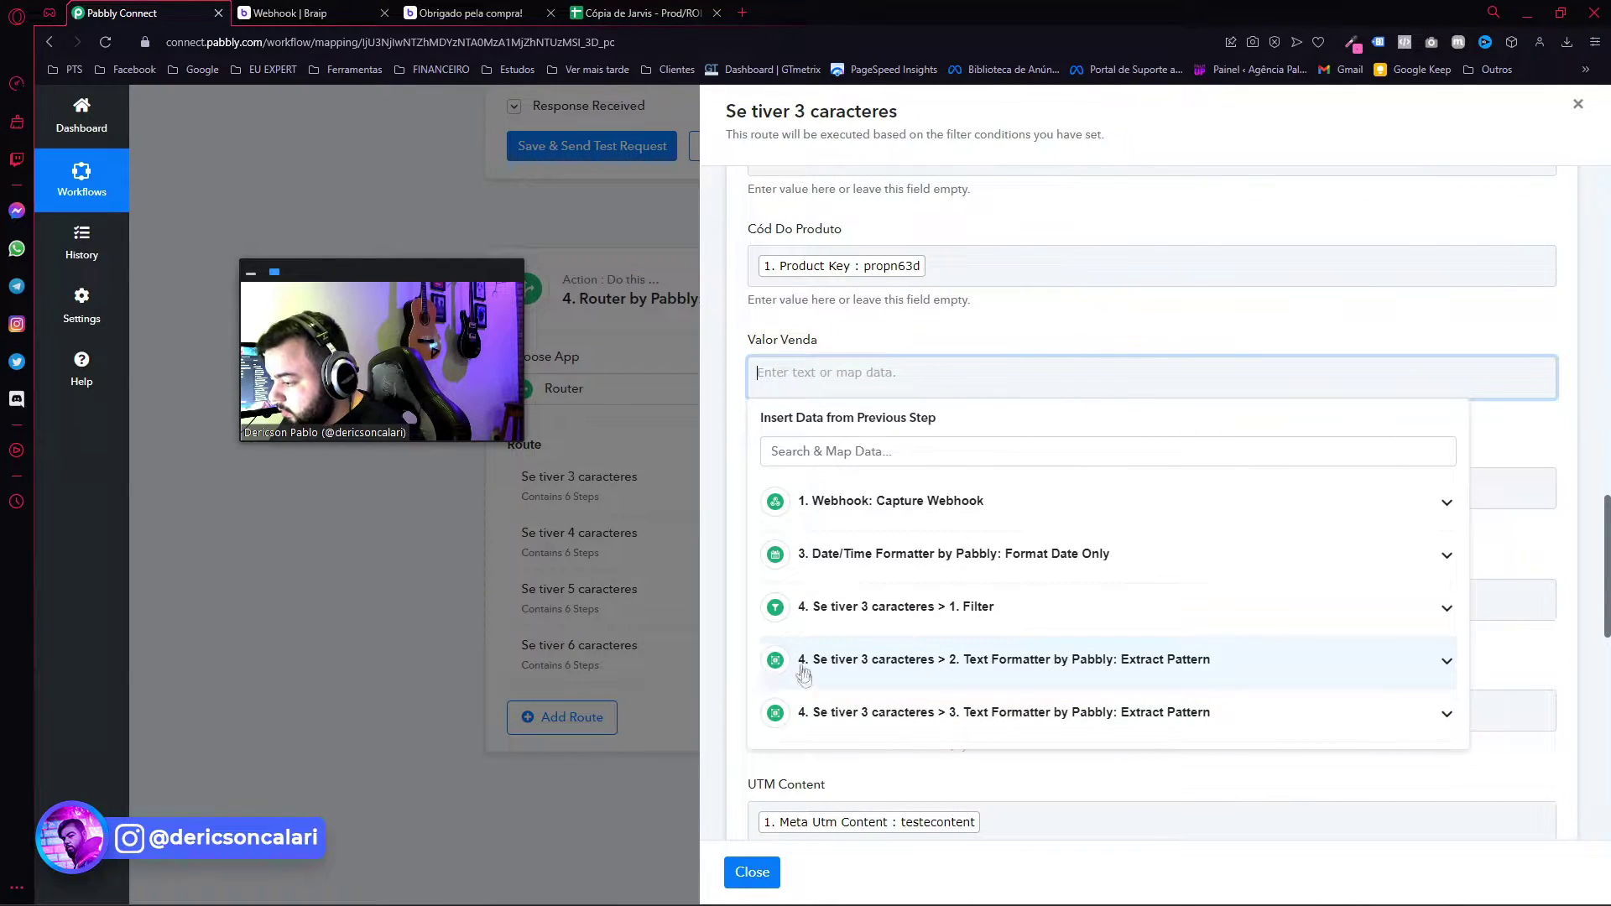
{"action": "left_click", "coordinate": [845, 663]}
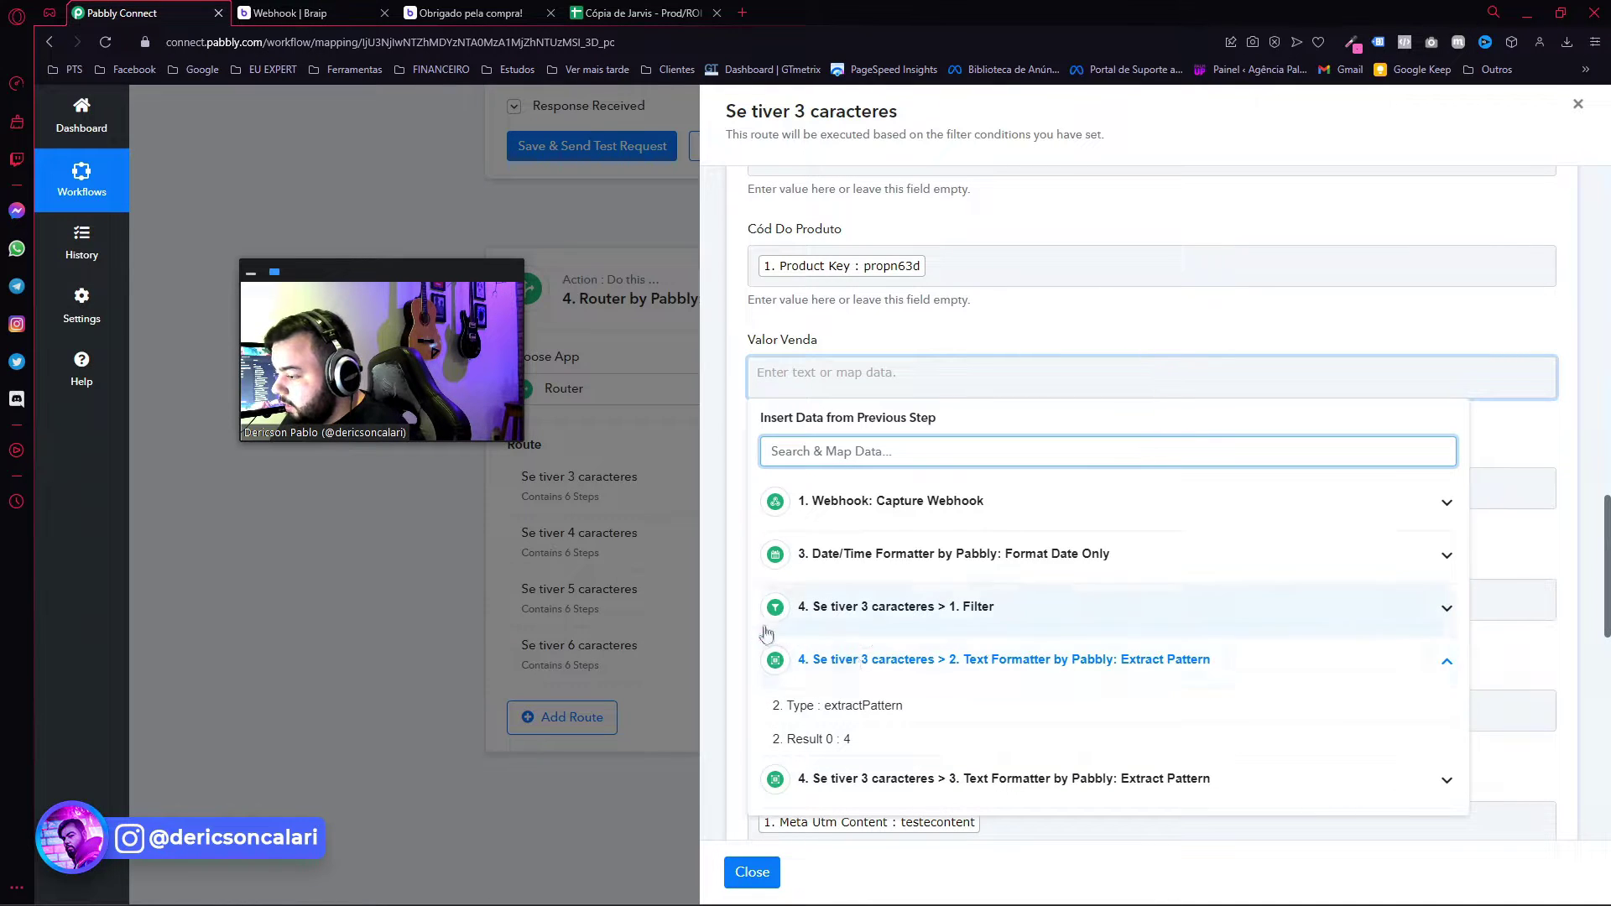
{"action": "left_click", "coordinate": [831, 740]}
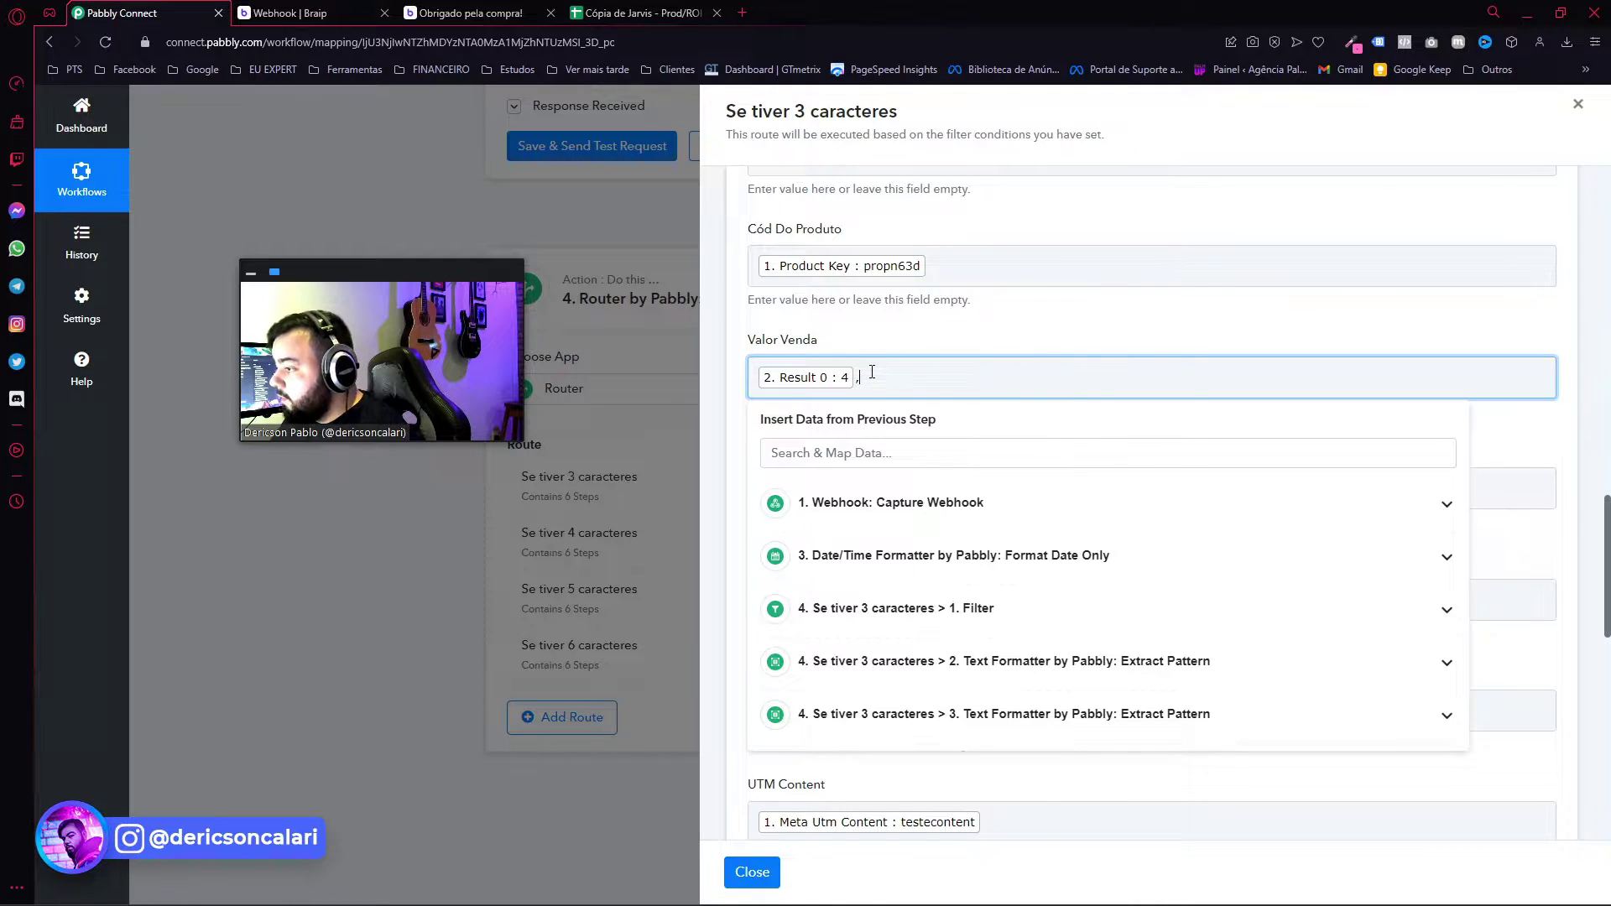
Complete Valor Venda with a comma followed by Result 0 of the route's step 3 Extract Pattern.
{"action": "scroll", "coordinate": [818, 579], "scroll_direction": "down", "scroll_amount": 1}
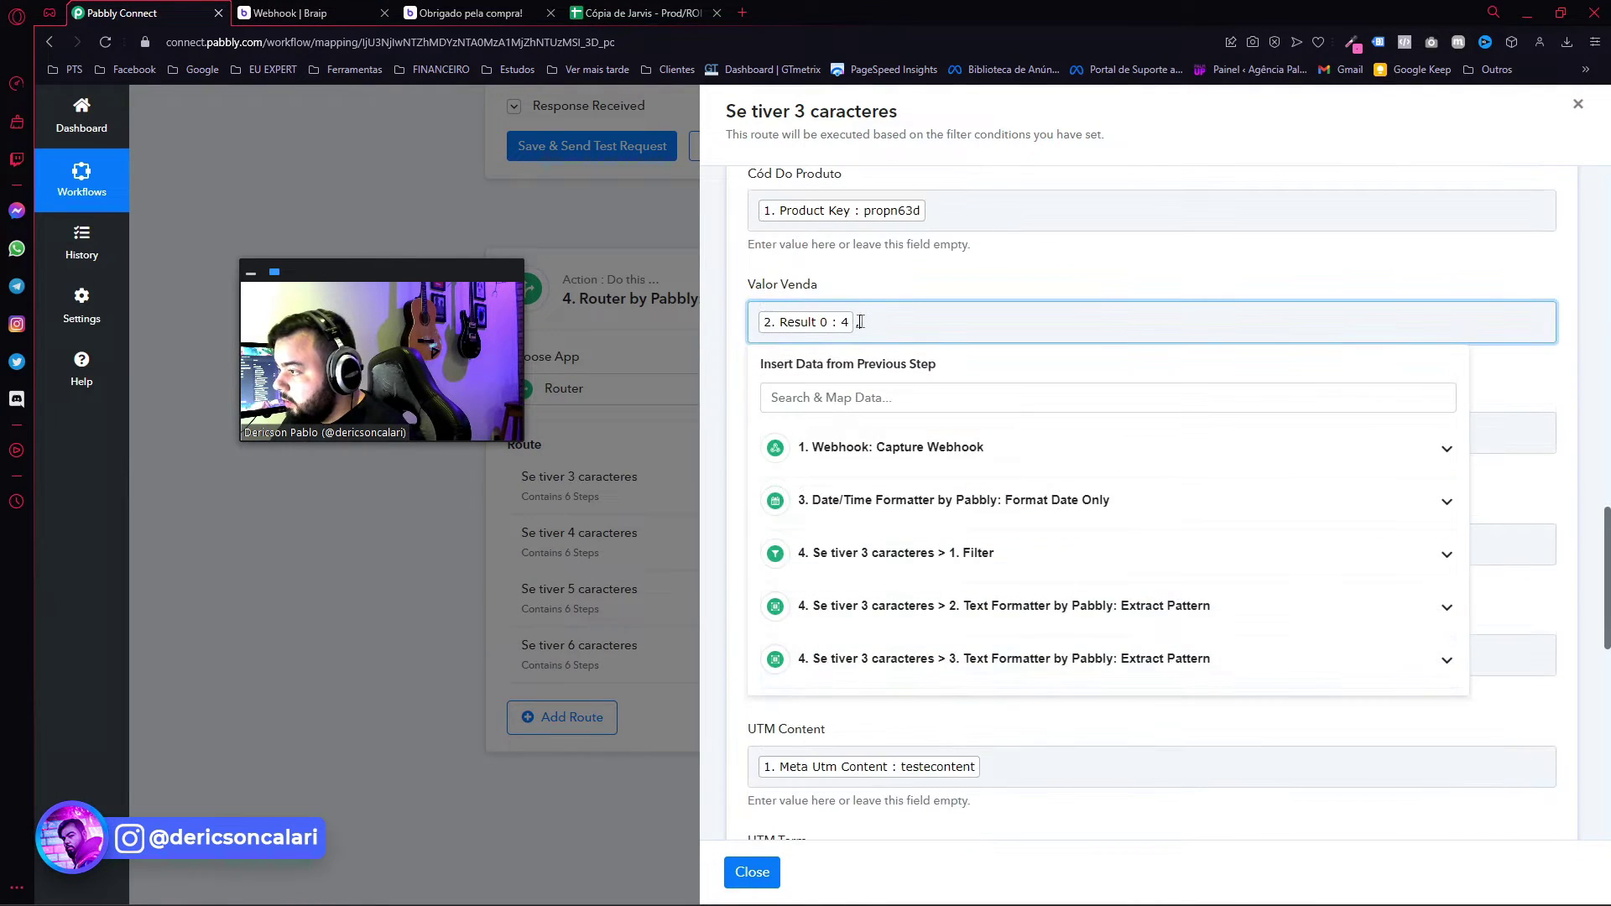
{"action": "left_click", "coordinate": [859, 659]}
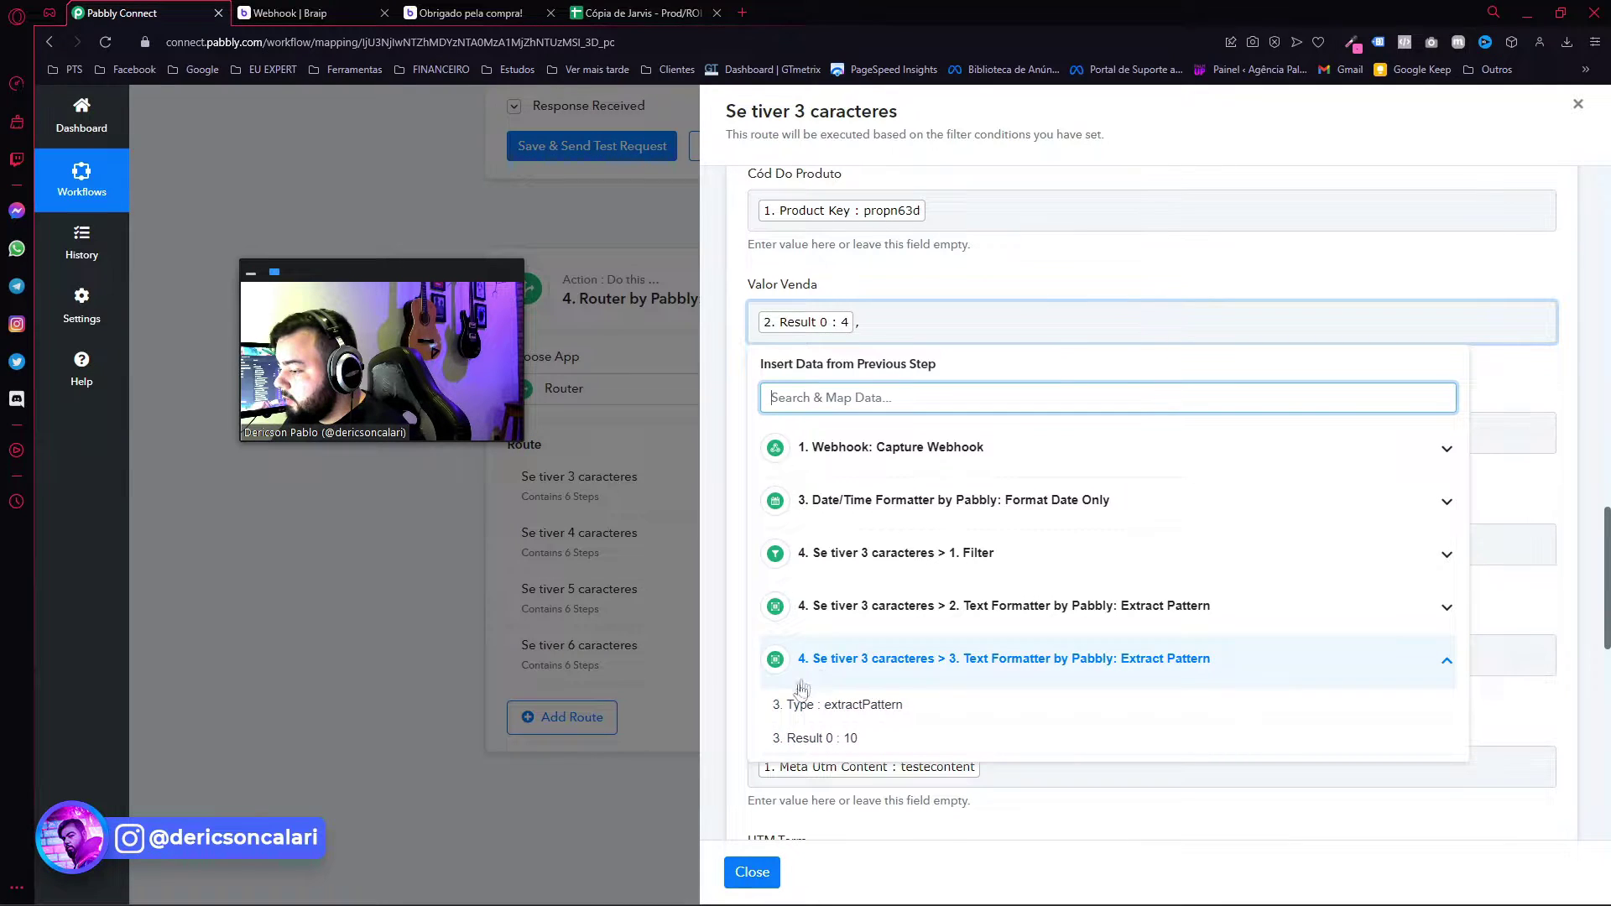
{"action": "left_click", "coordinate": [818, 738]}
{"action": "left_click", "coordinate": [858, 324]}
{"action": "type", "text": ","}
{"action": "left_click", "coordinate": [938, 385]}
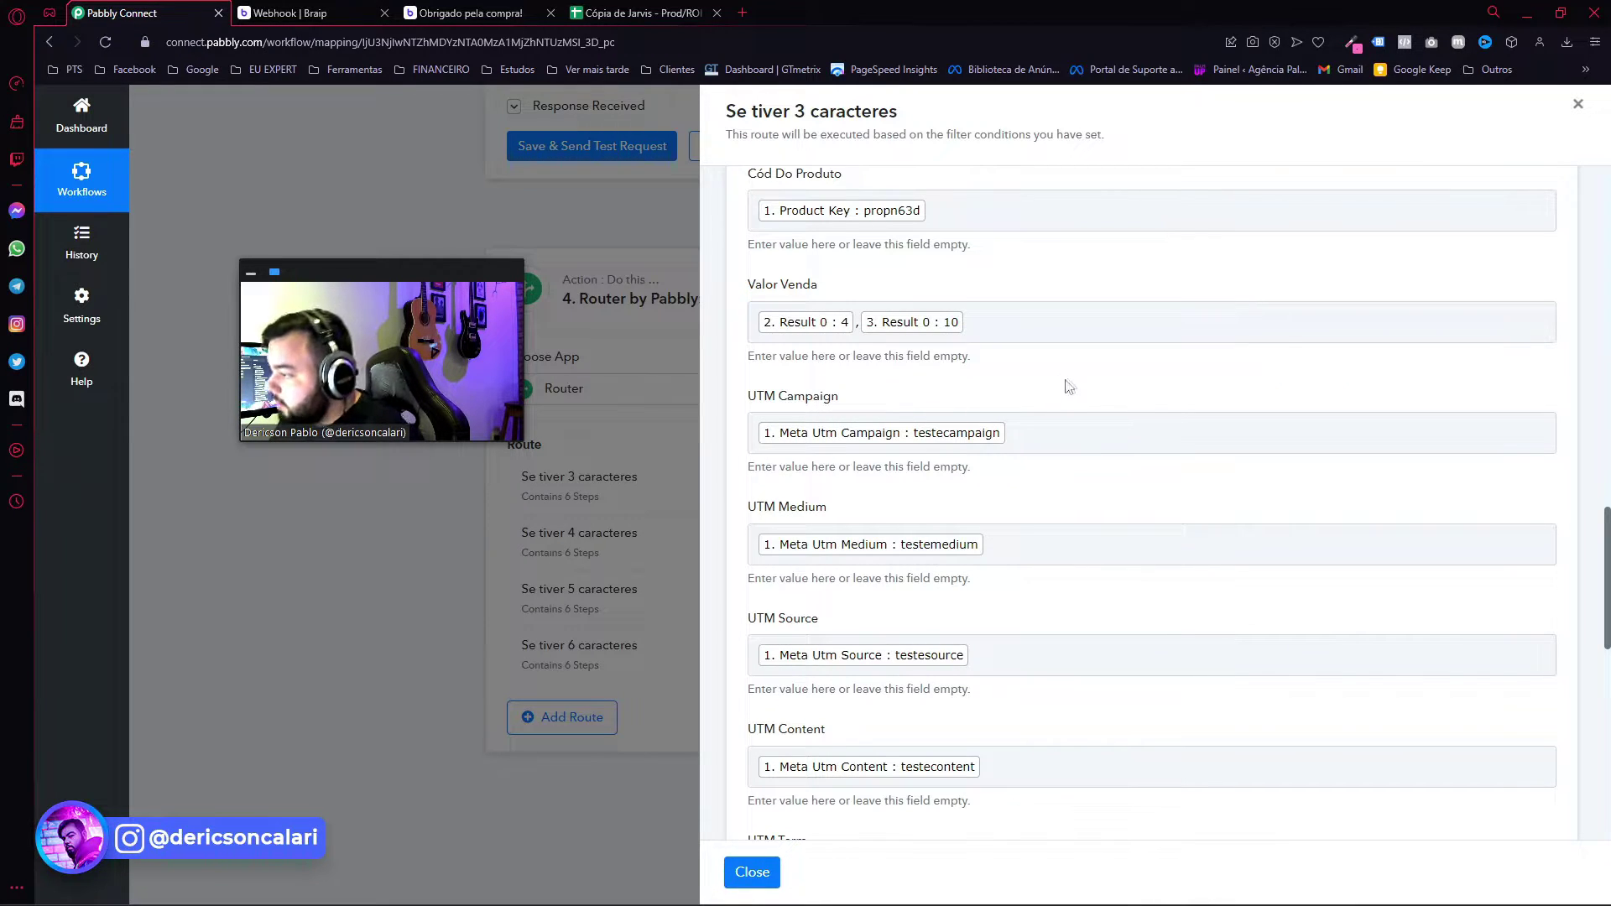
Clear UTM Campaign and map it again to the webhook's Meta Utm Campaign.
{"action": "left_click", "coordinate": [1046, 431]}
{"action": "key", "text": "BackSpace"}
{"action": "left_click", "coordinate": [864, 508]}
{"action": "type", "text": "campaign"}
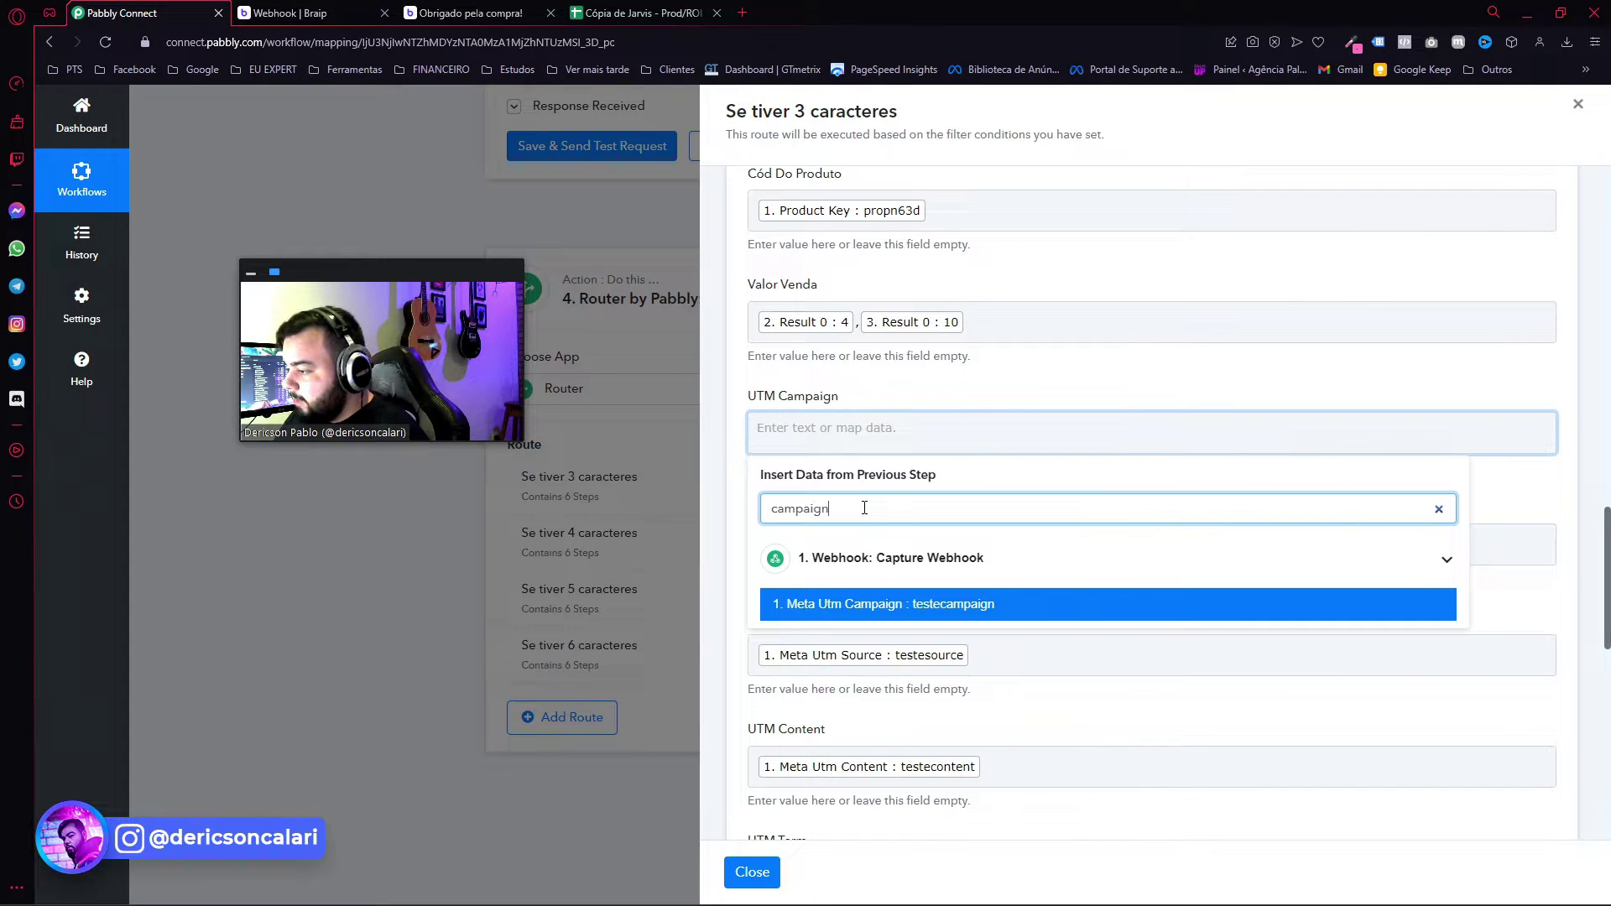
{"action": "left_click", "coordinate": [784, 604]}
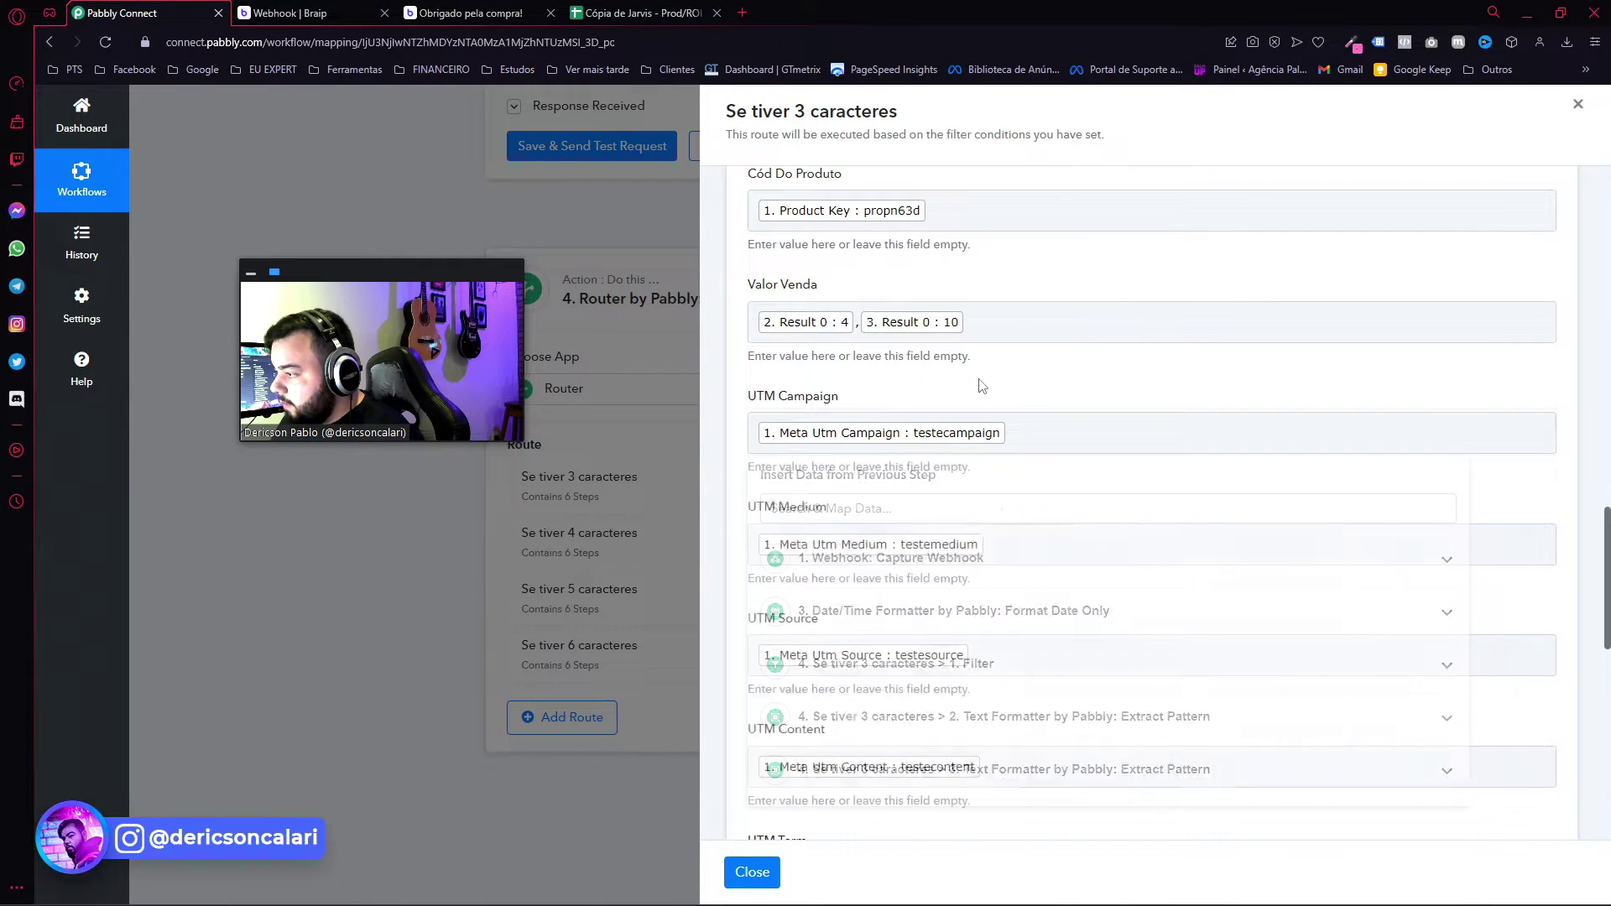
Clear UTM Medium and map it again to the webhook's Meta Utm Medium.
{"action": "left_click", "coordinate": [992, 548]}
{"action": "key", "text": "BackSpace"}
{"action": "left_click", "coordinate": [880, 639]}
{"action": "left_click", "coordinate": [872, 549]}
{"action": "left_click", "coordinate": [837, 608]}
{"action": "left_click", "coordinate": [810, 616]}
{"action": "type", "text": "med"}
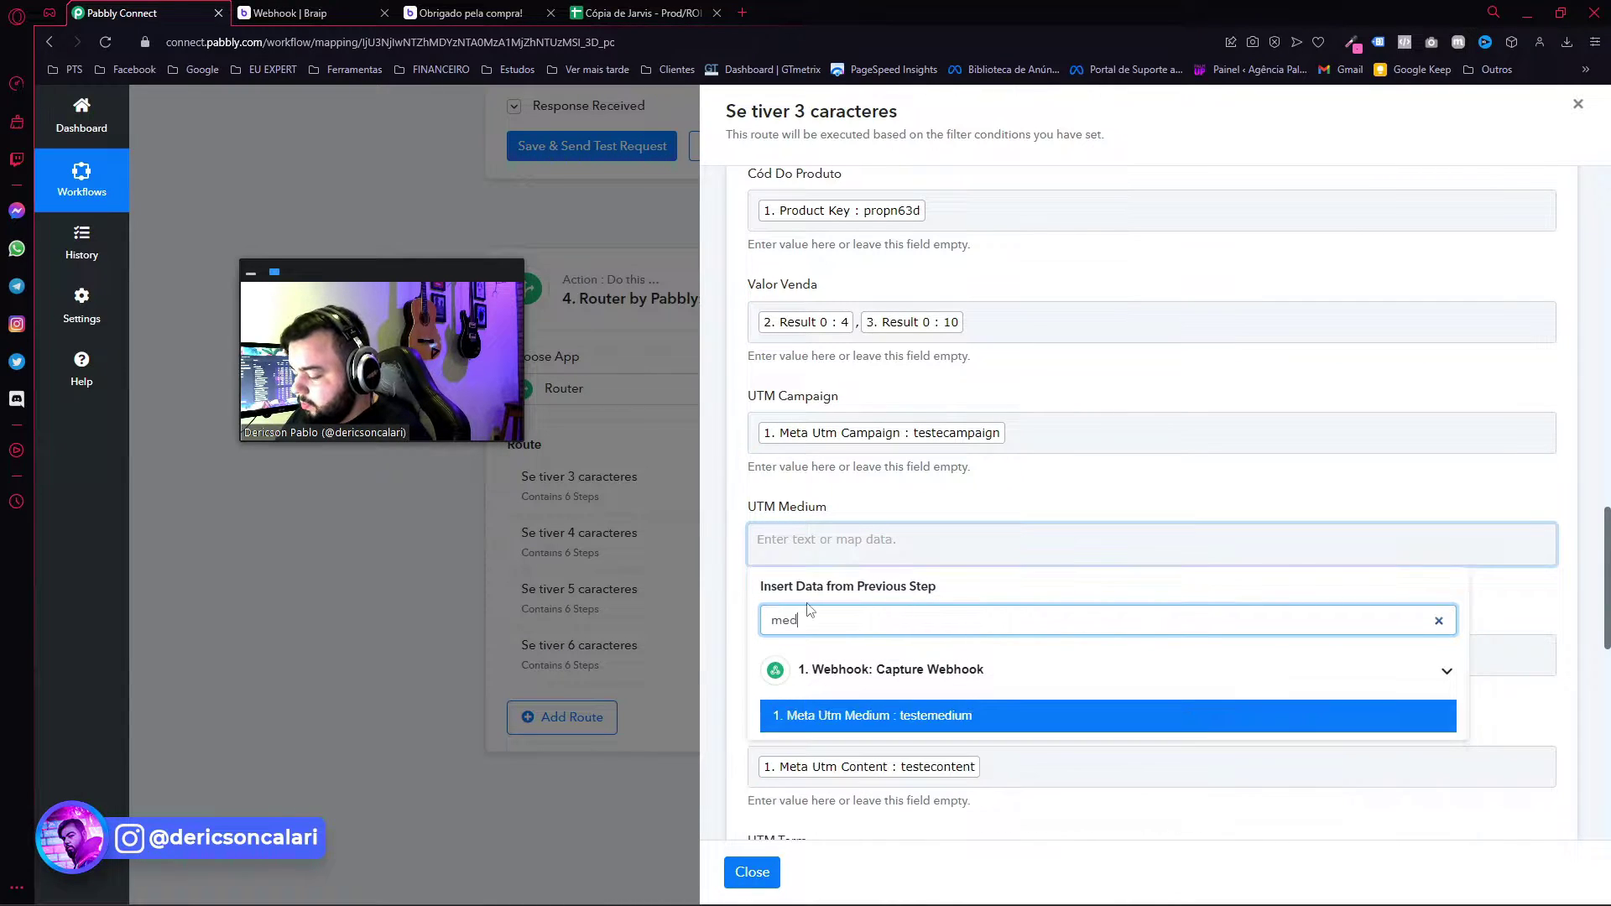
{"action": "left_click", "coordinate": [942, 713]}
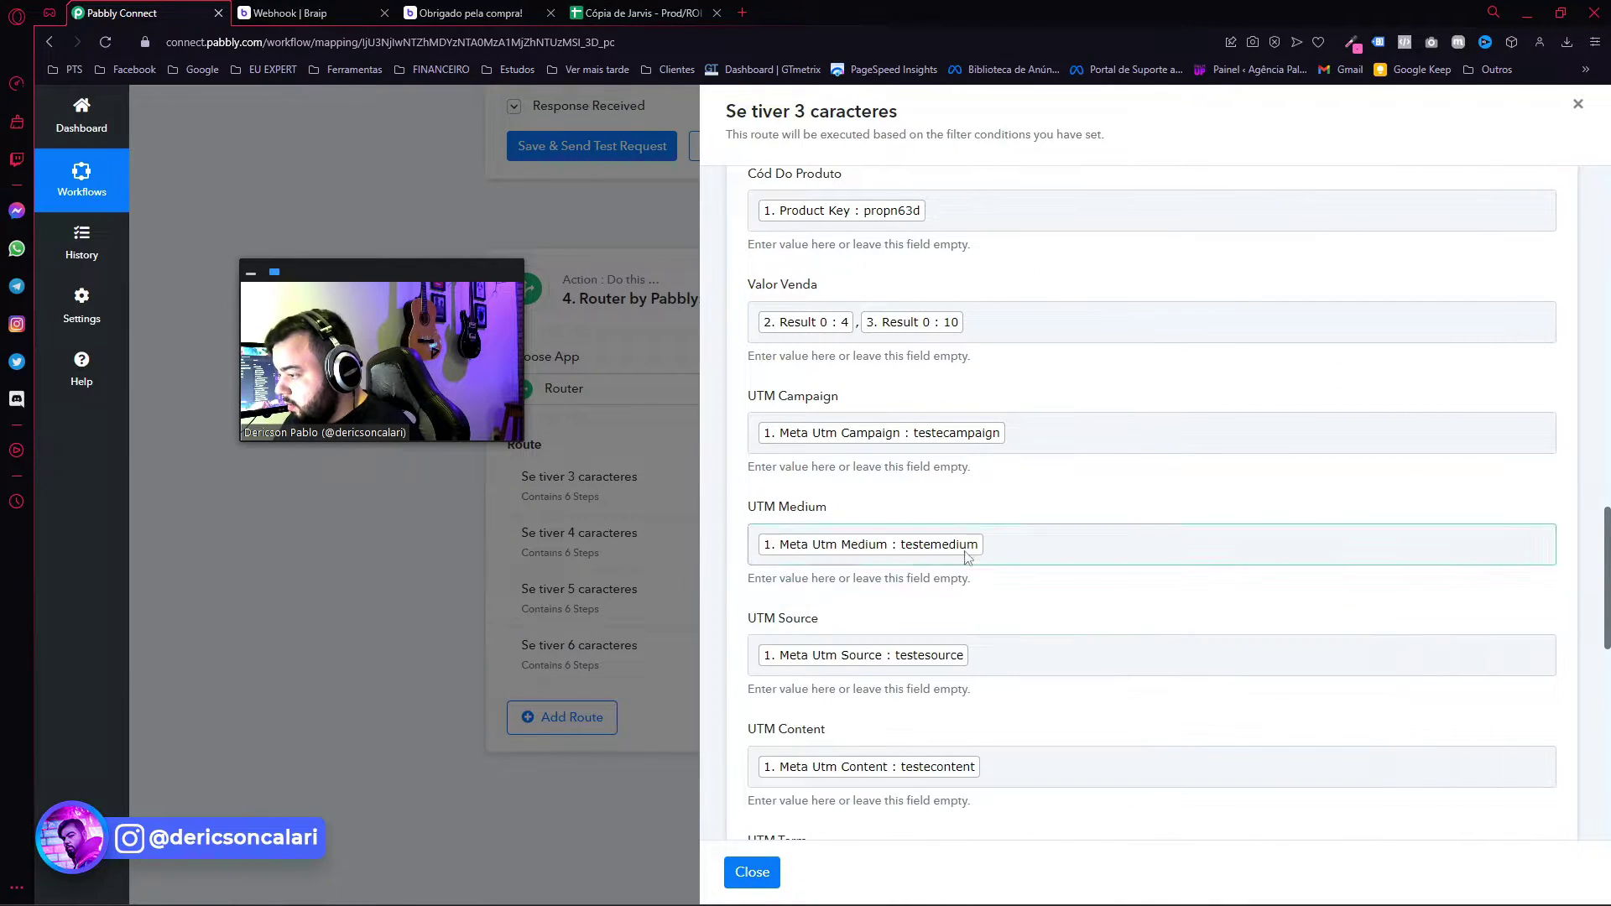
Clear UTM Source and map it again to the webhook's Meta Utm Source.
{"action": "left_click", "coordinate": [773, 524]}
{"action": "left_click", "coordinate": [837, 611]}
{"action": "type", "text": "sour"}
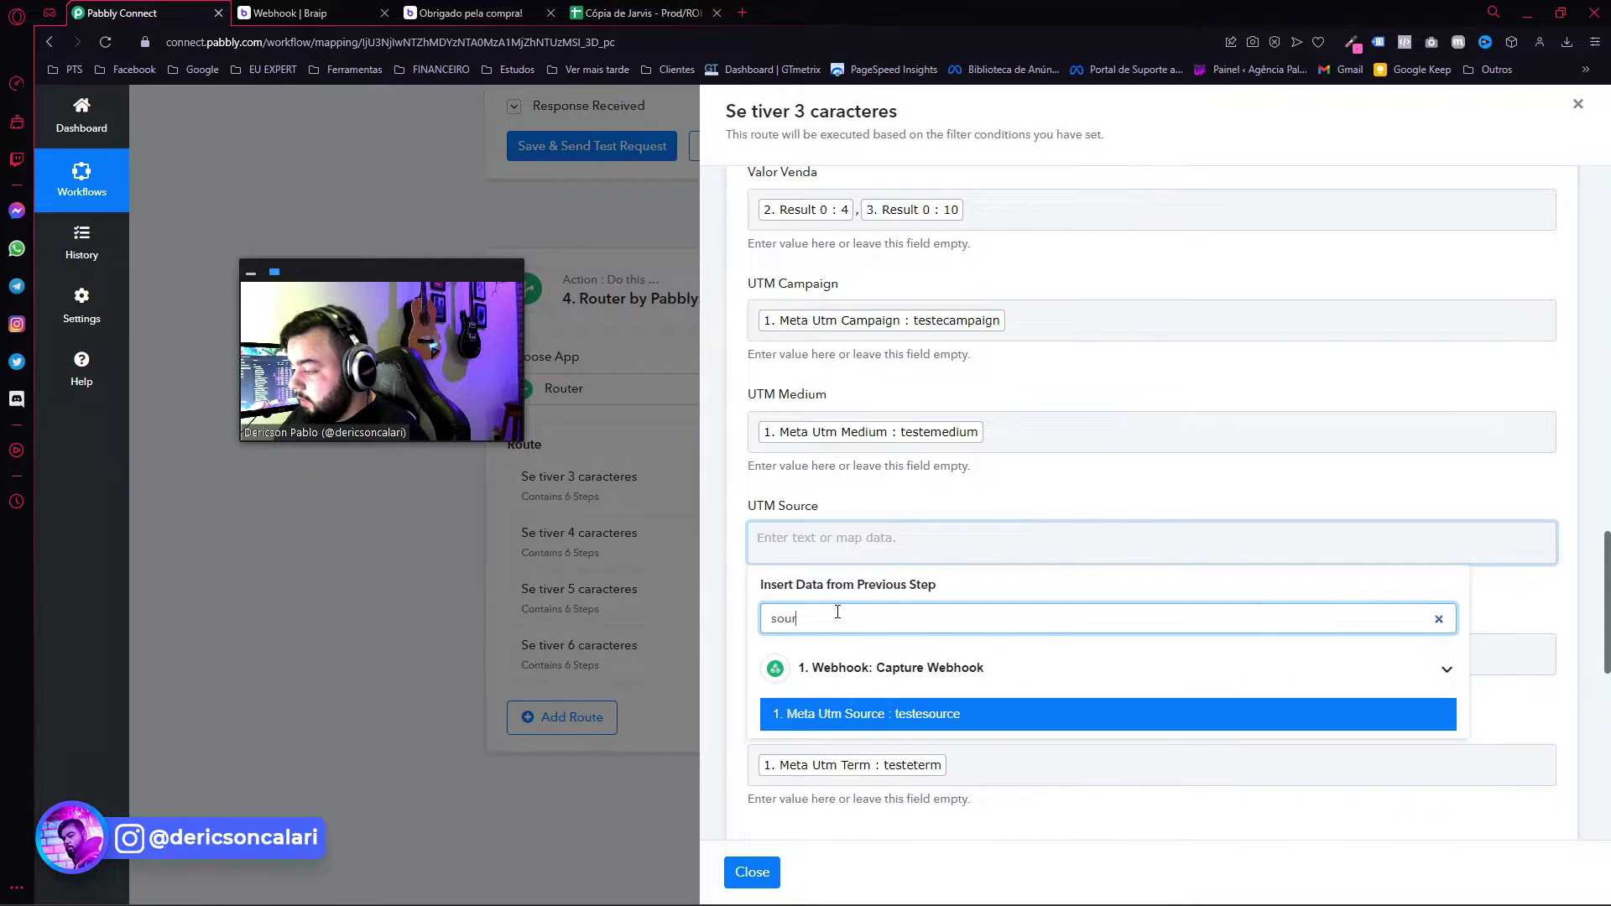
{"action": "type", "text": "c"}
{"action": "key", "text": "Return"}
Check the remaining UTM mappings and save the Google Sheets Add New Row action.
{"action": "scroll", "coordinate": [978, 582], "scroll_direction": "down", "scroll_amount": 2}
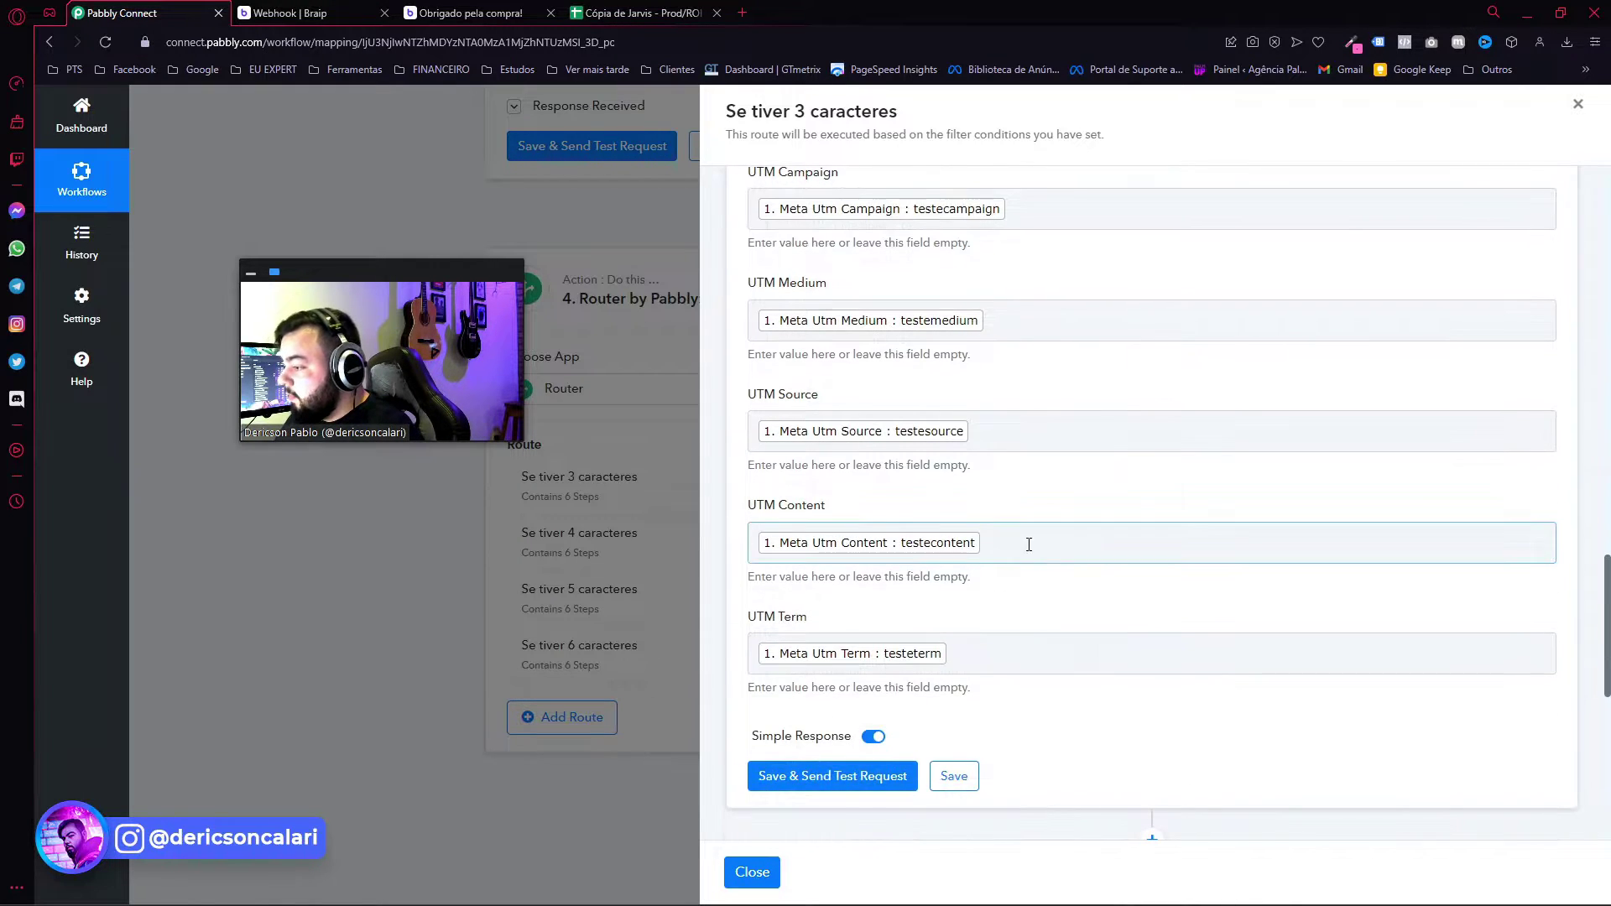
{"action": "left_click", "coordinate": [1006, 543]}
{"action": "left_click", "coordinate": [1006, 507]}
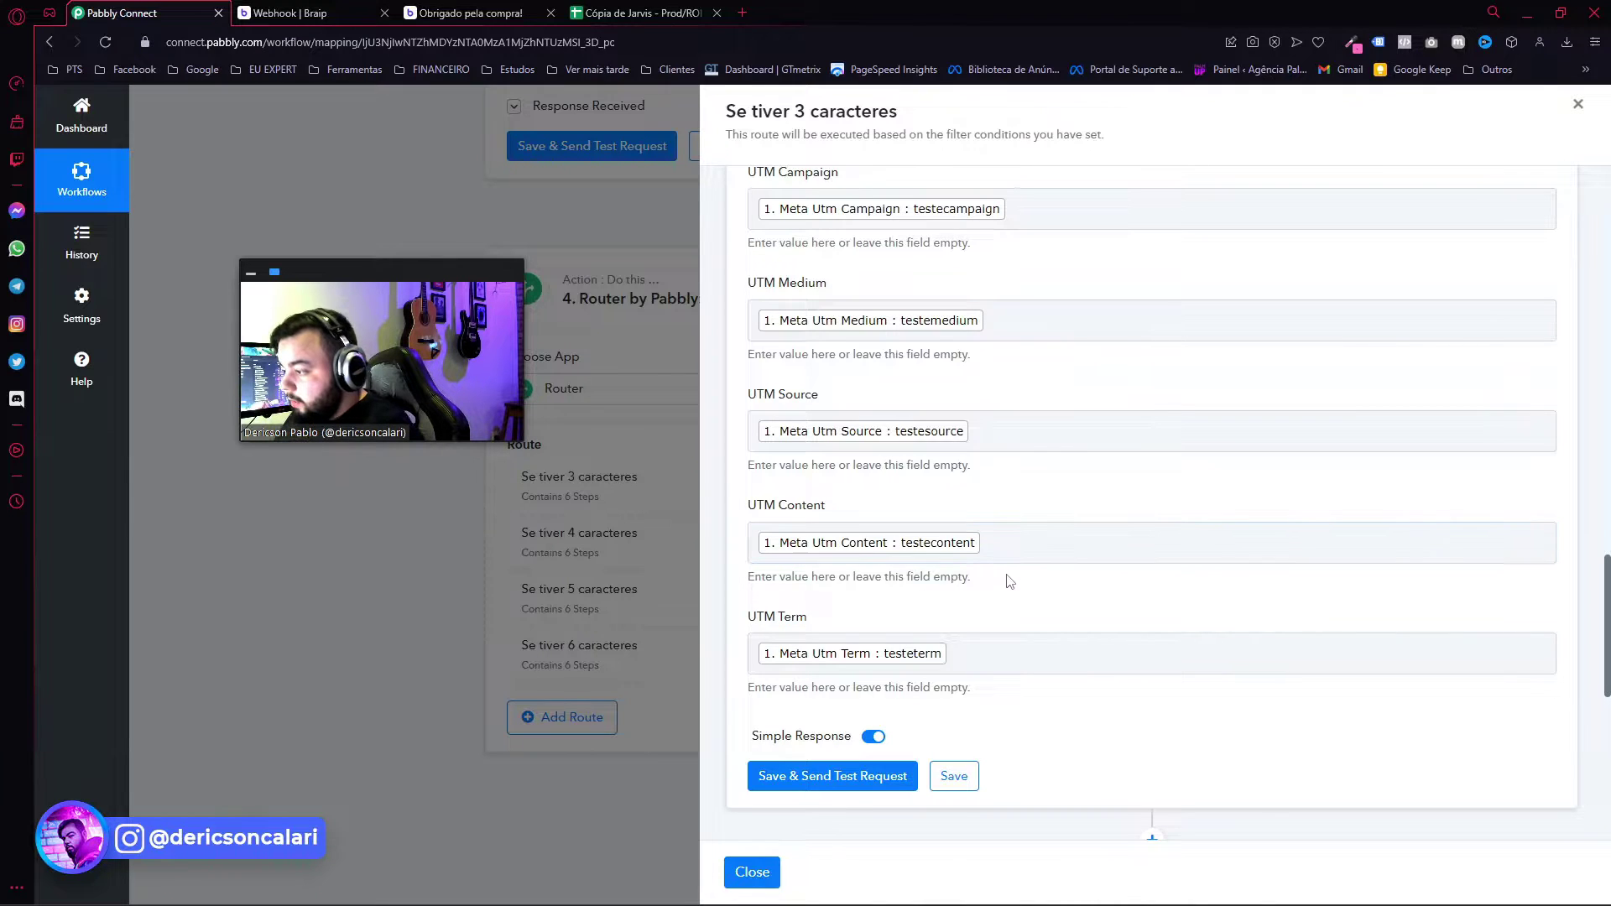
{"action": "scroll", "coordinate": [1011, 576], "scroll_direction": "down", "scroll_amount": 1}
{"action": "scroll", "coordinate": [779, 474], "scroll_direction": "up", "scroll_amount": 3}
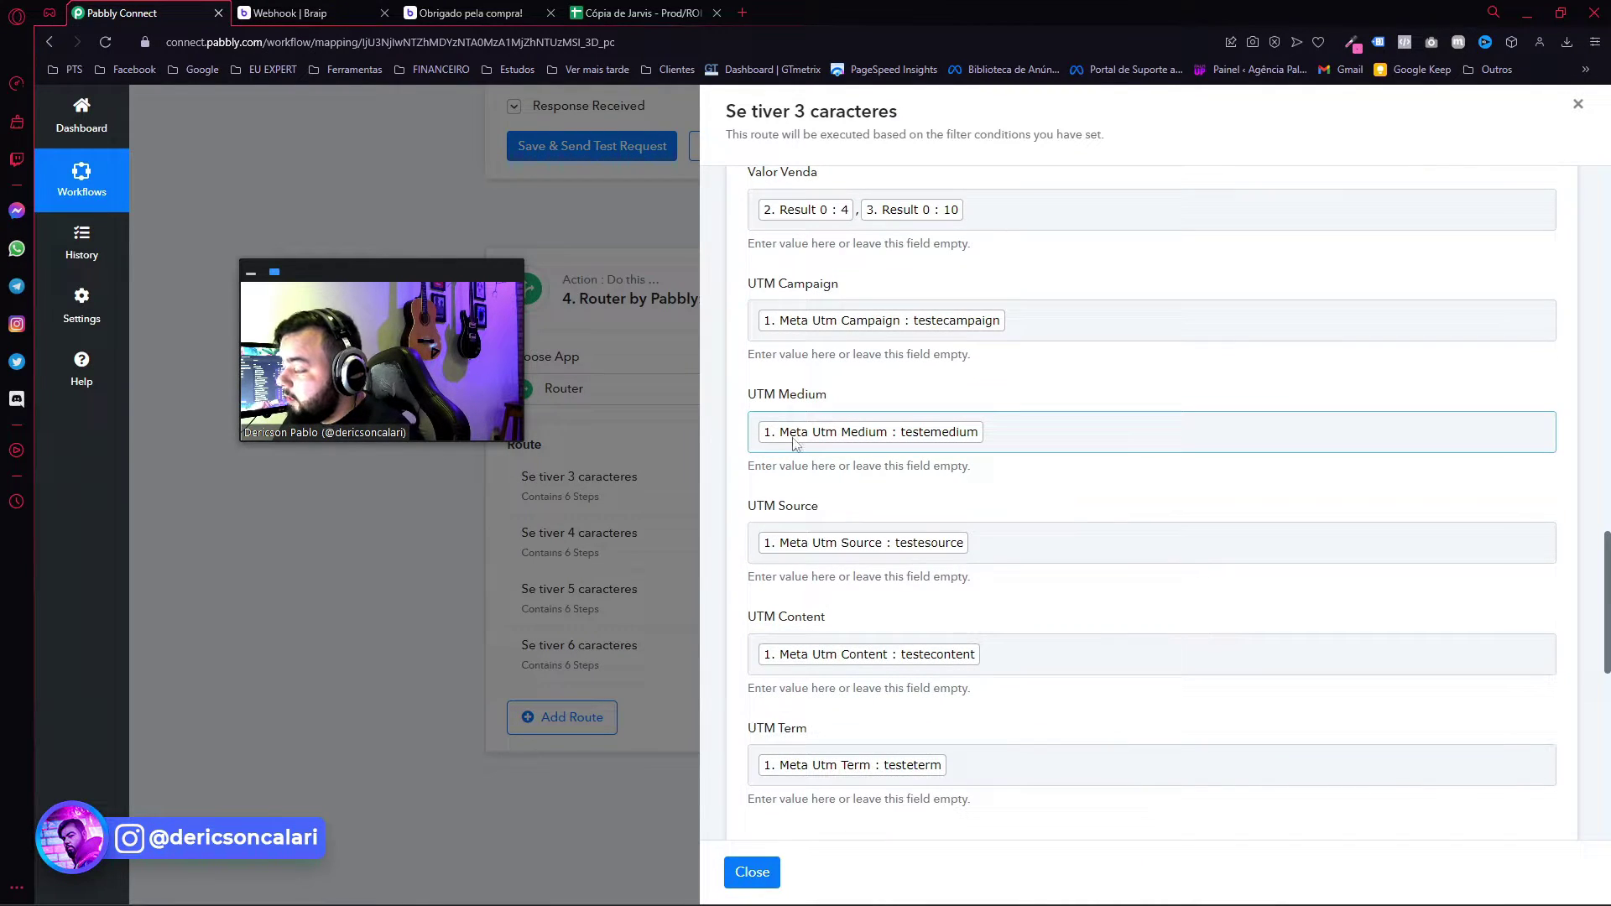
{"action": "scroll", "coordinate": [847, 436], "scroll_direction": "down", "scroll_amount": 6}
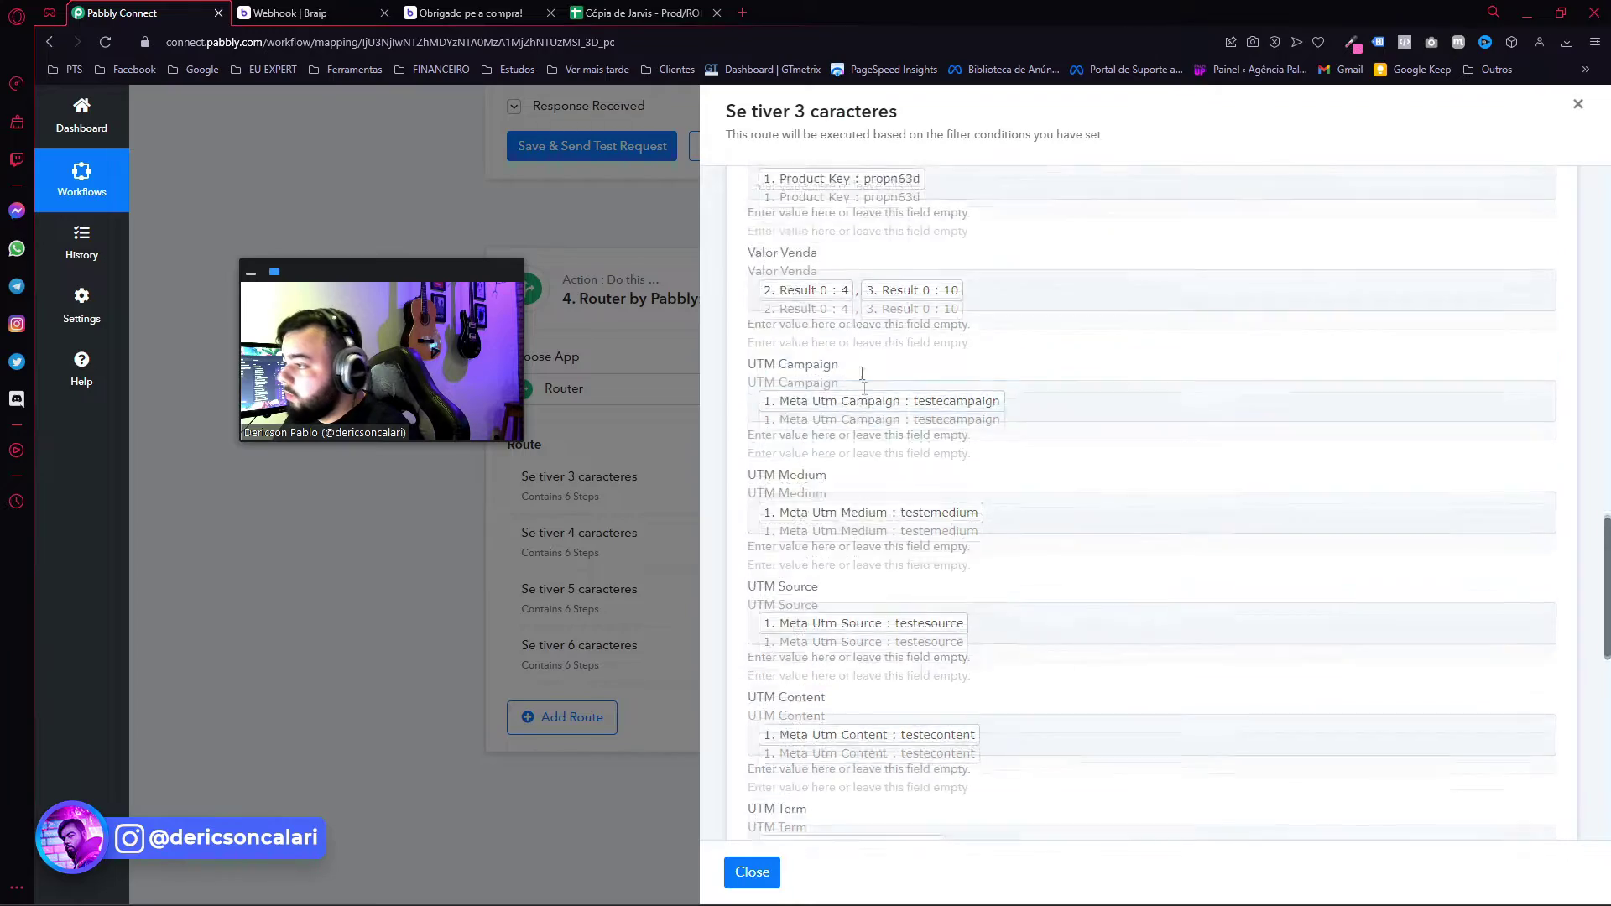
{"action": "left_click", "coordinate": [962, 561]}
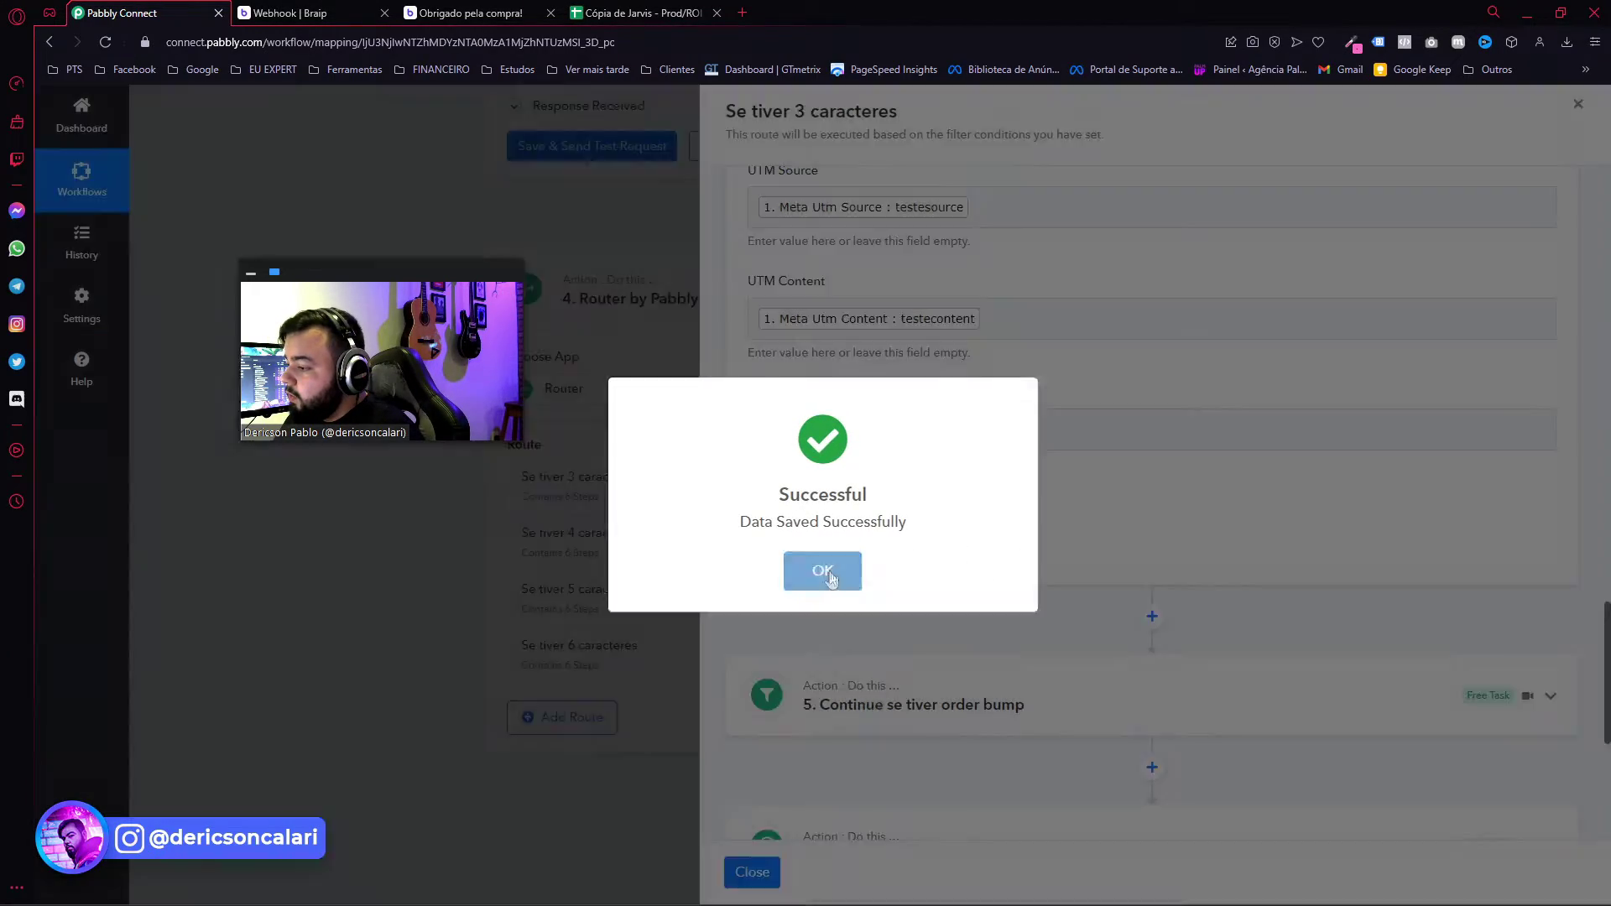
{"action": "left_click", "coordinate": [826, 573]}
Collapse the Google Sheets action and close the Se tiver 3 caracteres route.
{"action": "scroll", "coordinate": [904, 439], "scroll_direction": "up", "scroll_amount": 8}
{"action": "scroll", "coordinate": [904, 440], "scroll_direction": "up", "scroll_amount": 10}
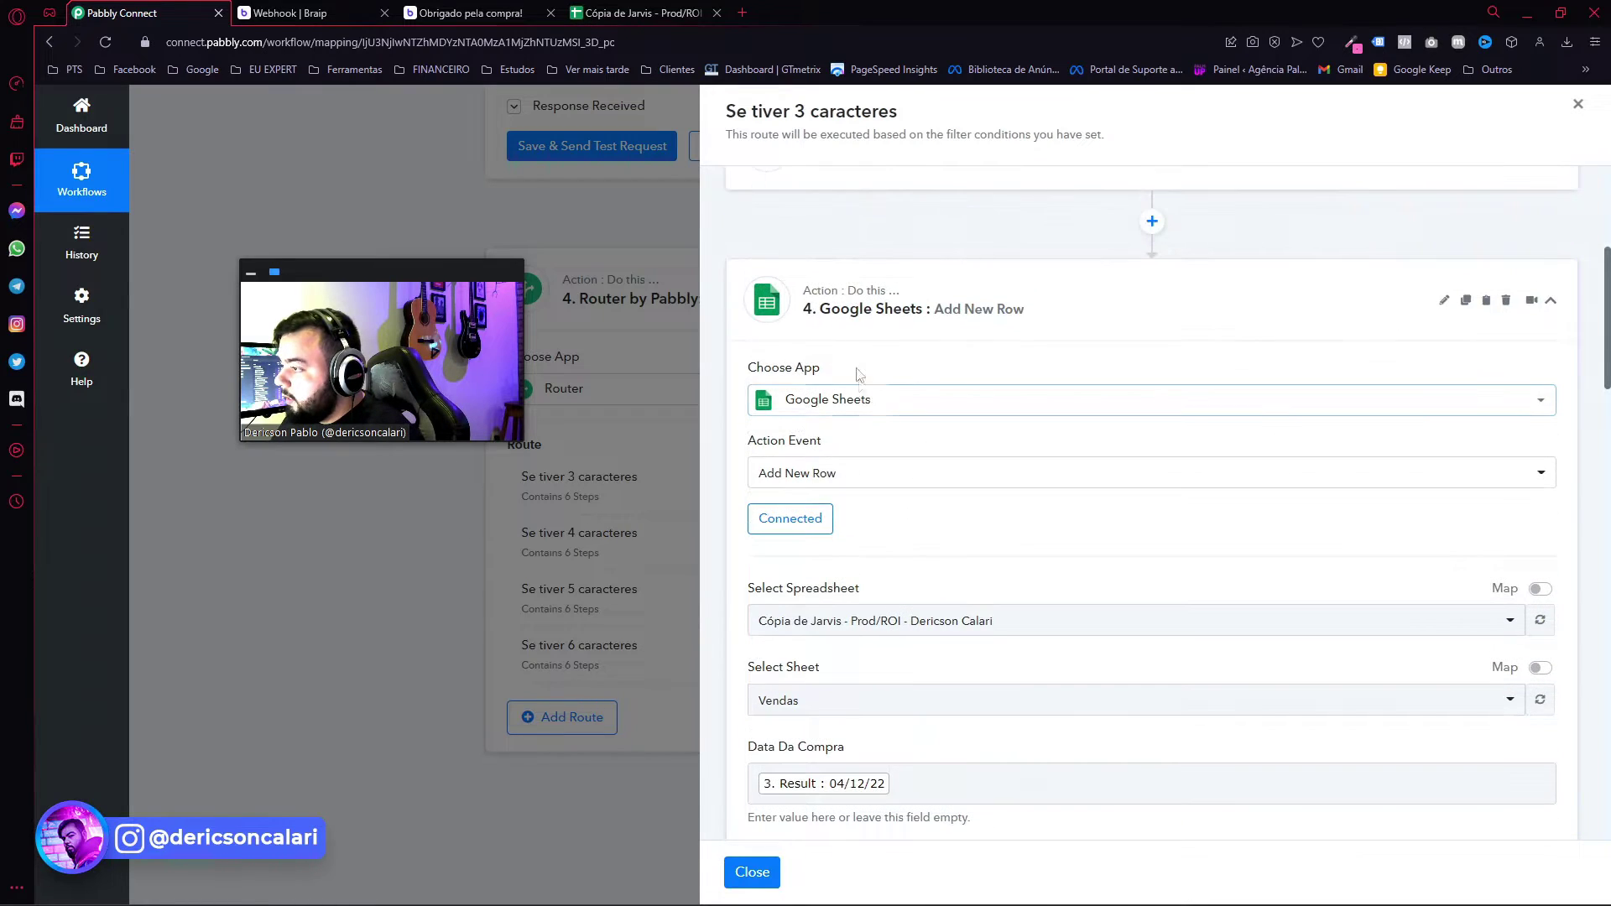
{"action": "left_click", "coordinate": [862, 317]}
{"action": "scroll", "coordinate": [872, 436], "scroll_direction": "down", "scroll_amount": 2}
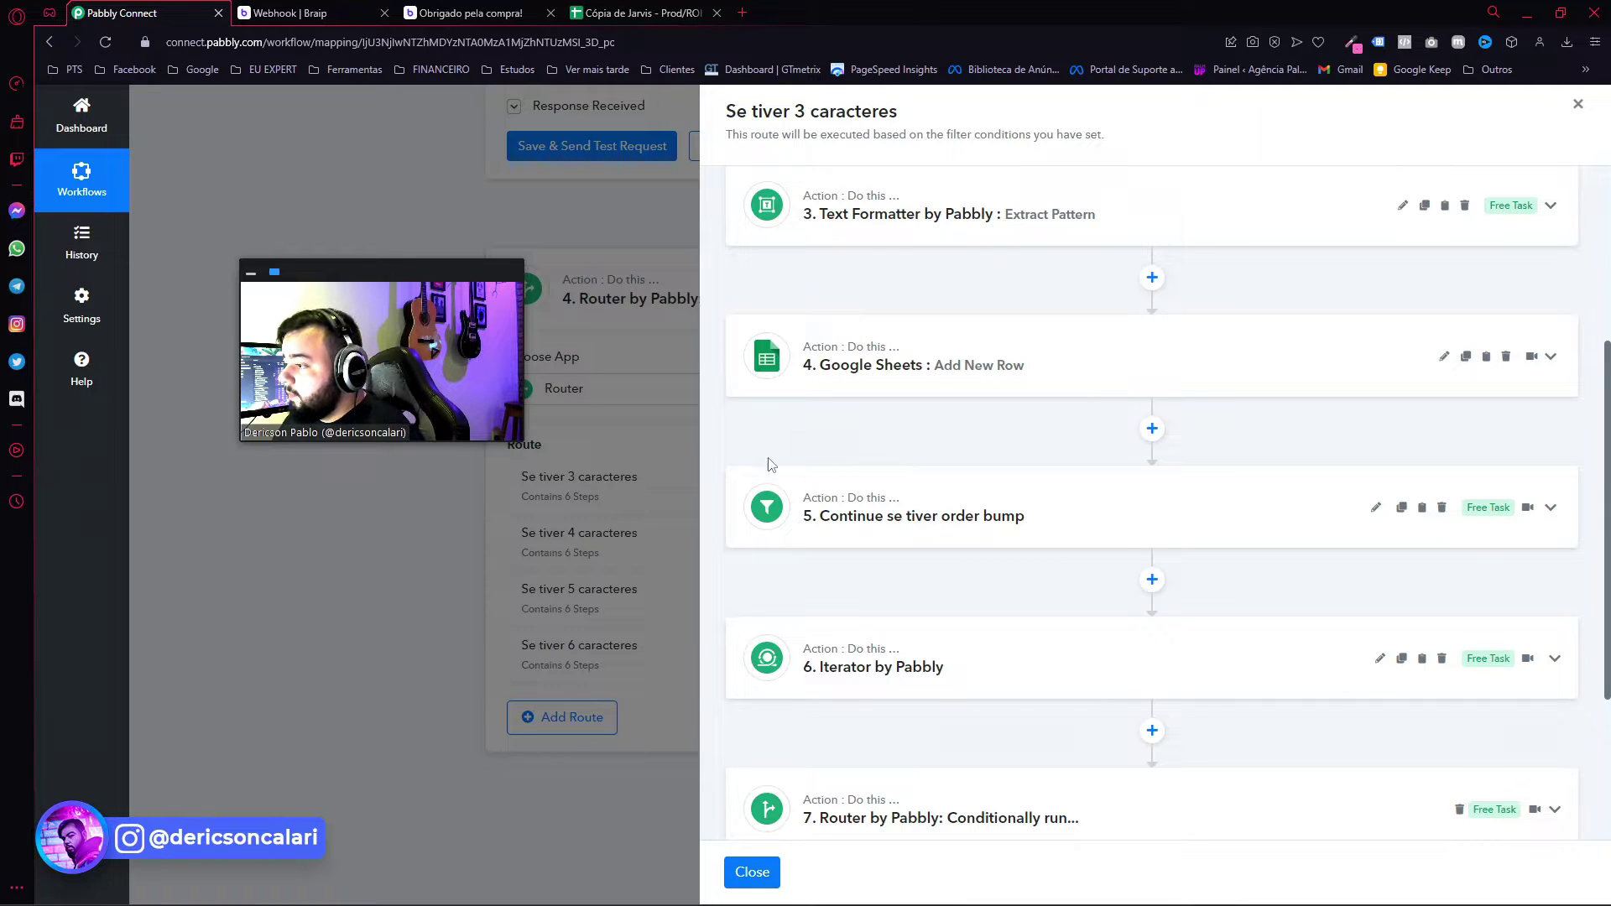
{"action": "left_click", "coordinate": [1575, 107]}
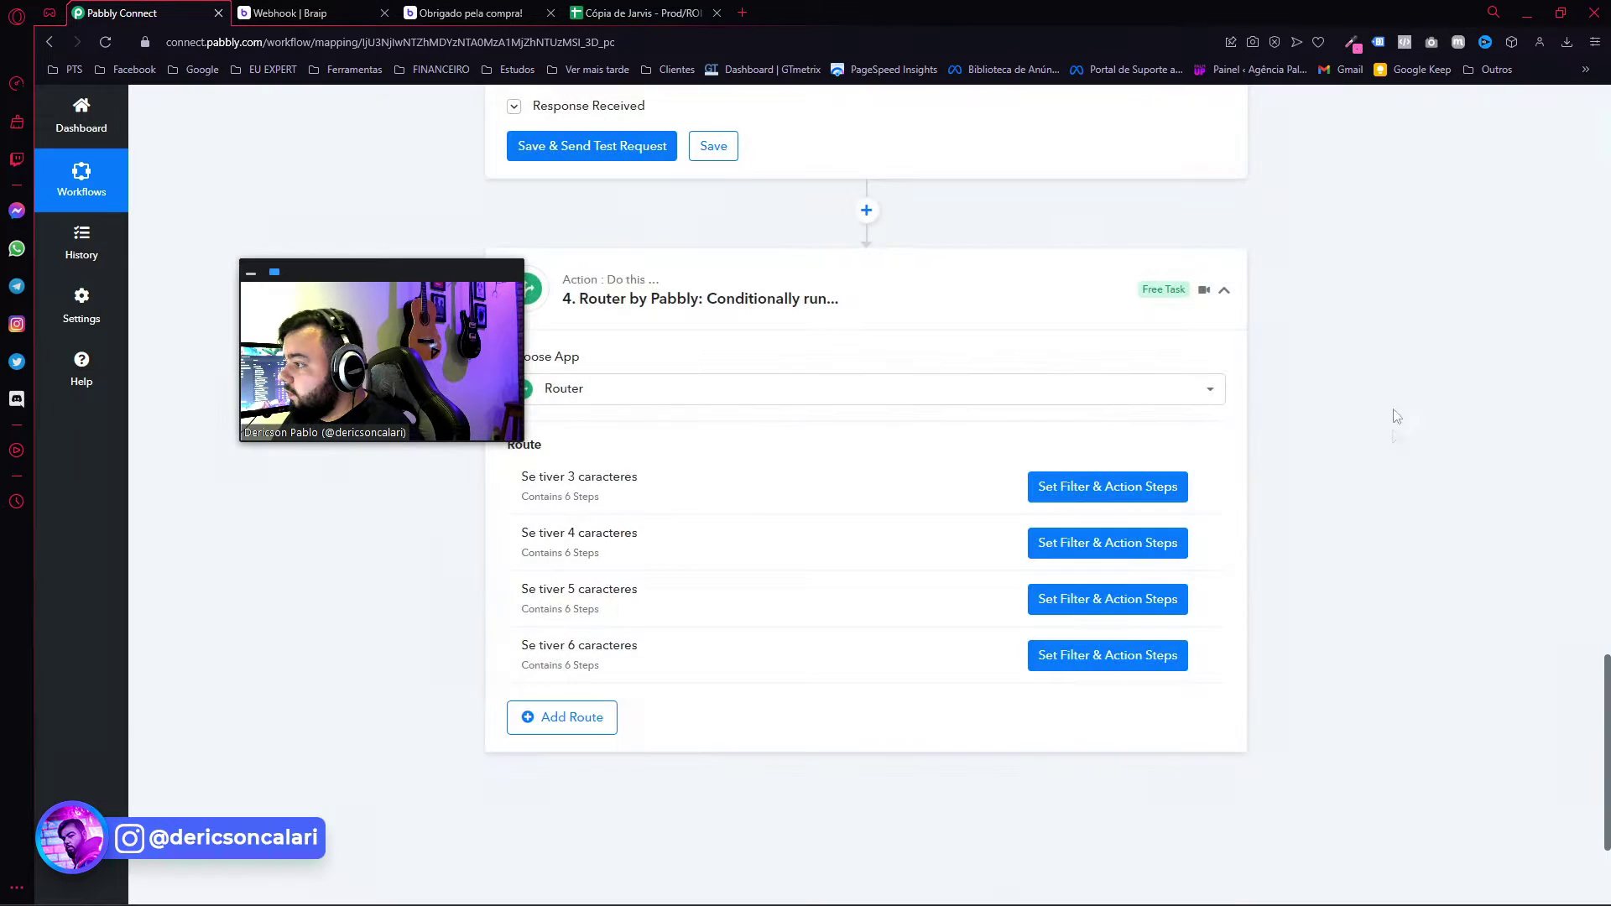
Examine the Have Order Bump field and its value in the captured webhook response.
{"action": "scroll", "coordinate": [1393, 395], "scroll_direction": "up", "scroll_amount": 10}
{"action": "scroll", "coordinate": [810, 568], "scroll_direction": "up", "scroll_amount": 2}
{"action": "scroll", "coordinate": [742, 592], "scroll_direction": "down", "scroll_amount": 4}
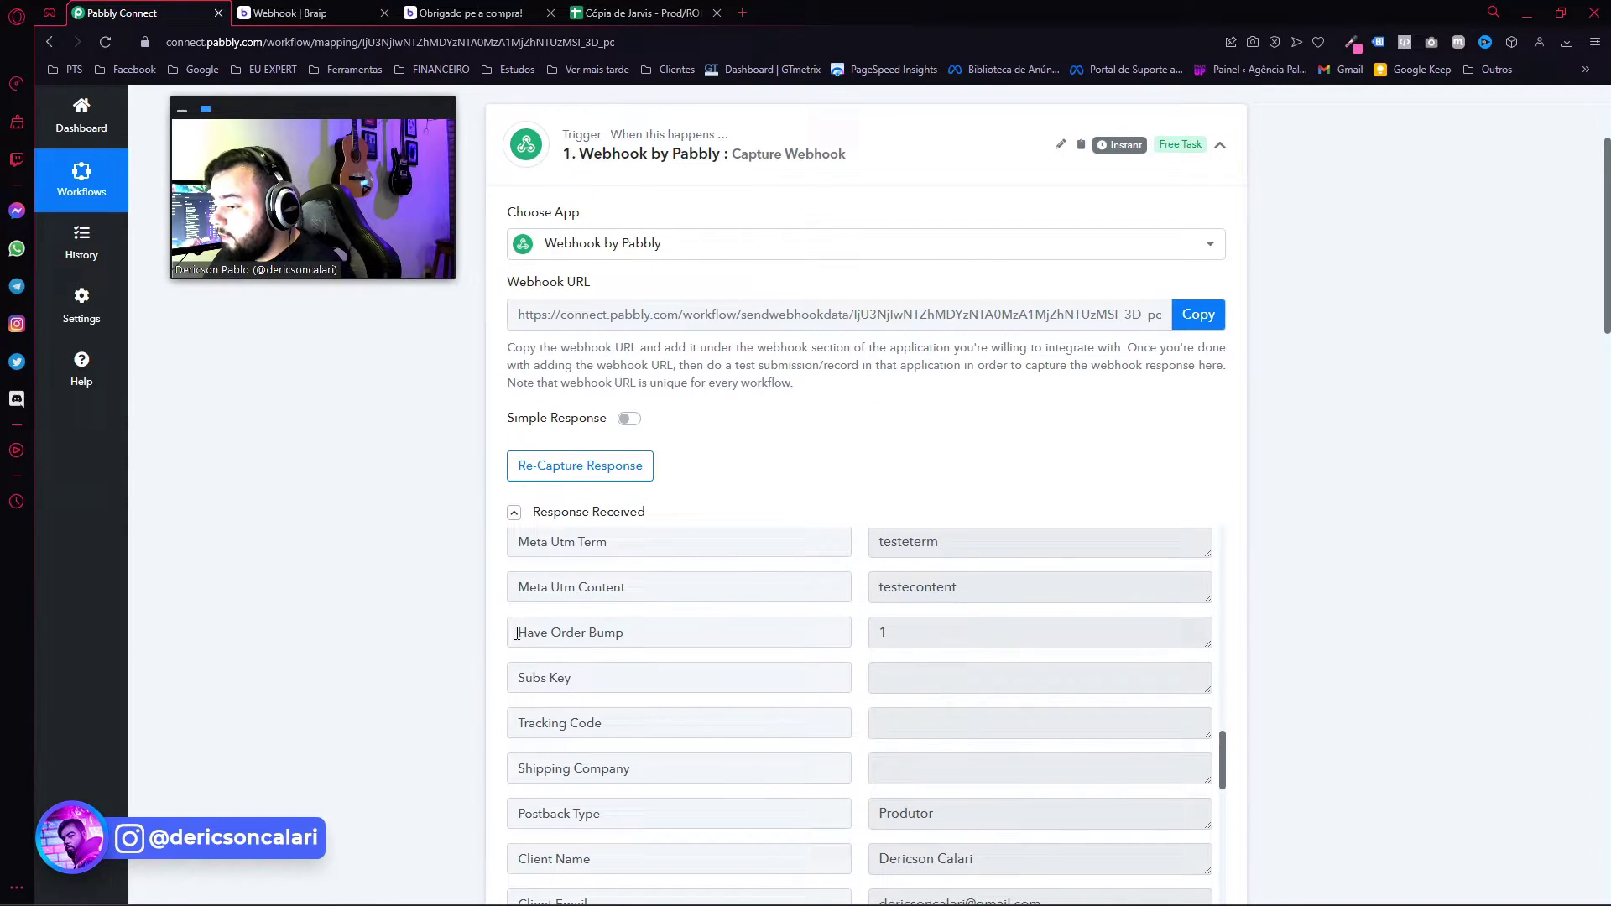
{"action": "left_click_drag", "start_coordinate": [517, 633], "coordinate": [640, 631]}
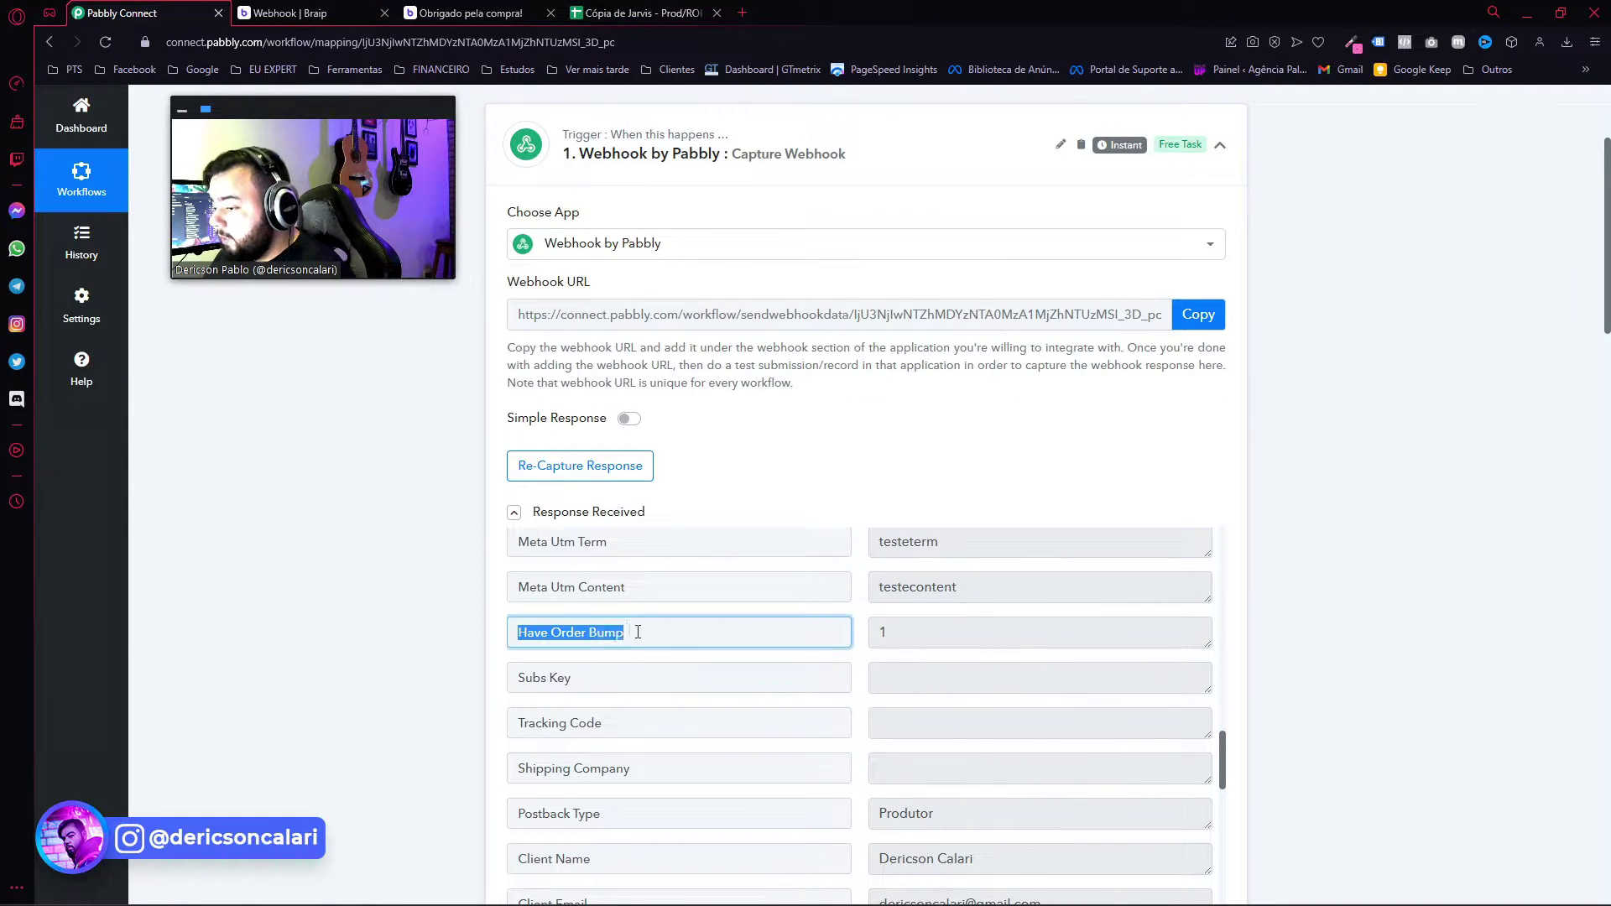
{"action": "double_click", "coordinate": [879, 635]}
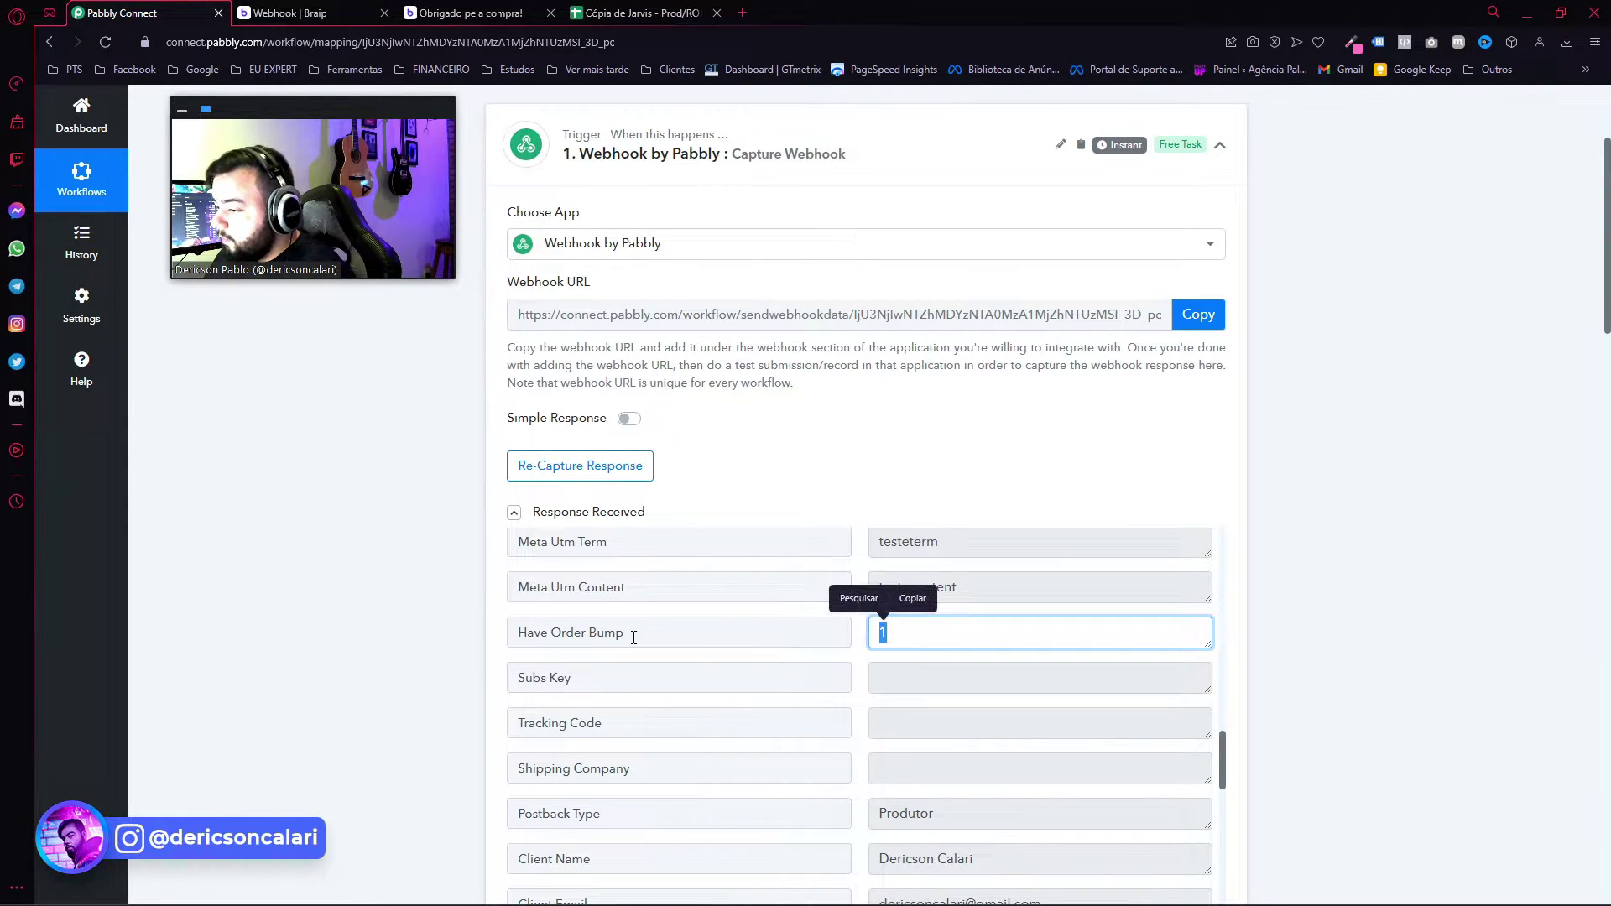
{"action": "left_click_drag", "start_coordinate": [630, 633], "coordinate": [492, 632]}
{"action": "double_click", "coordinate": [883, 635]}
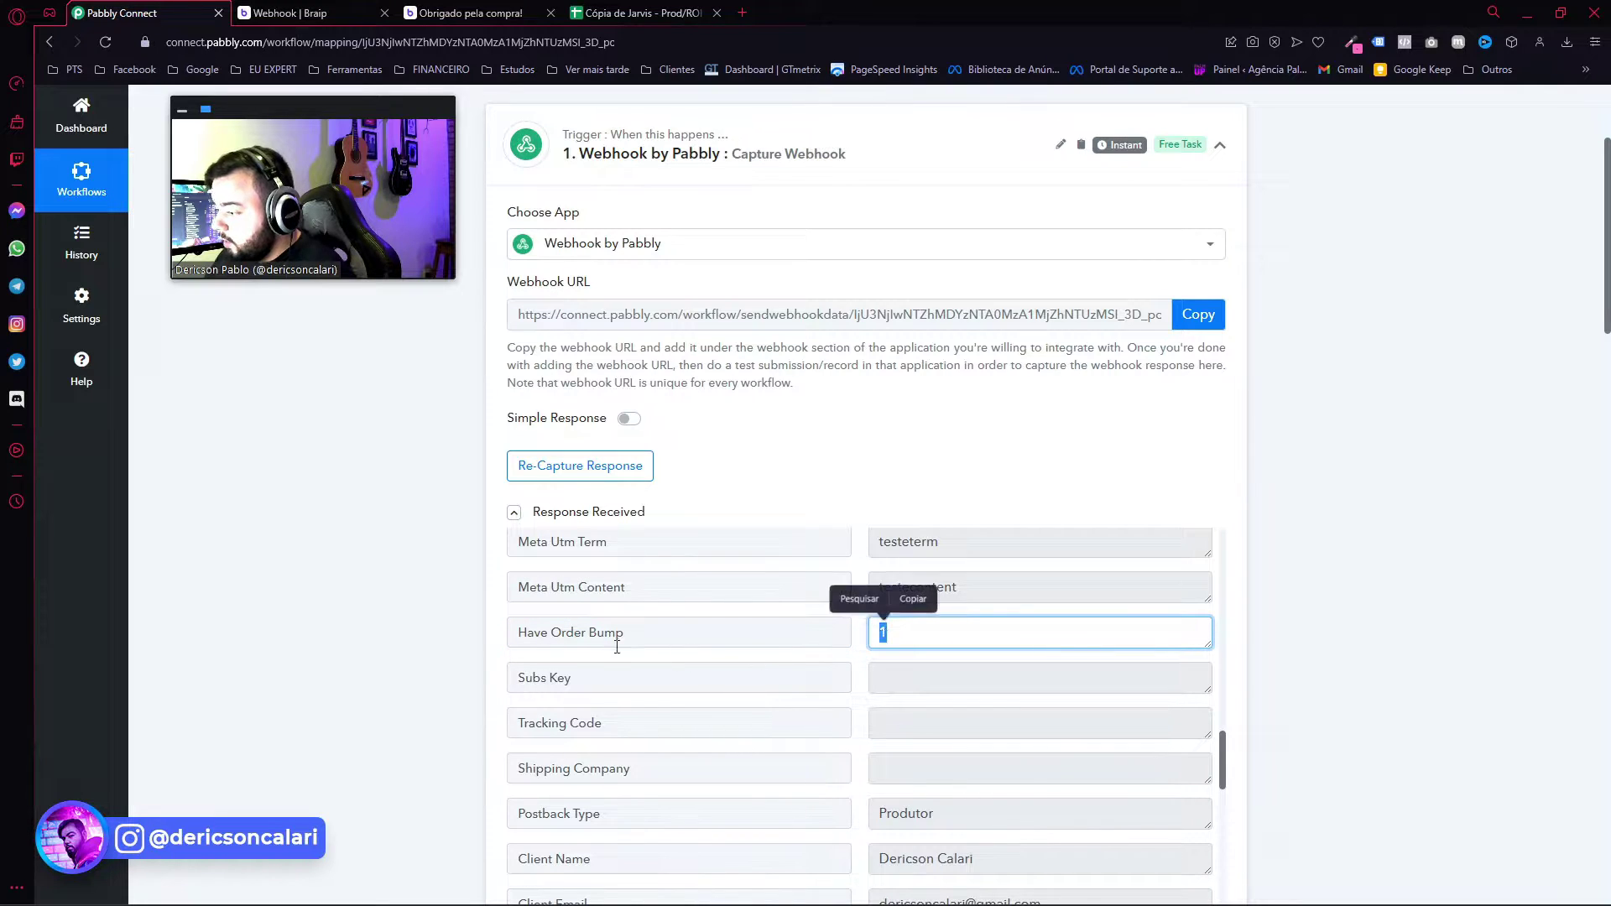
{"action": "left_click_drag", "start_coordinate": [895, 635], "coordinate": [871, 634]}
{"action": "scroll", "coordinate": [556, 628], "scroll_direction": "down", "scroll_amount": 3}
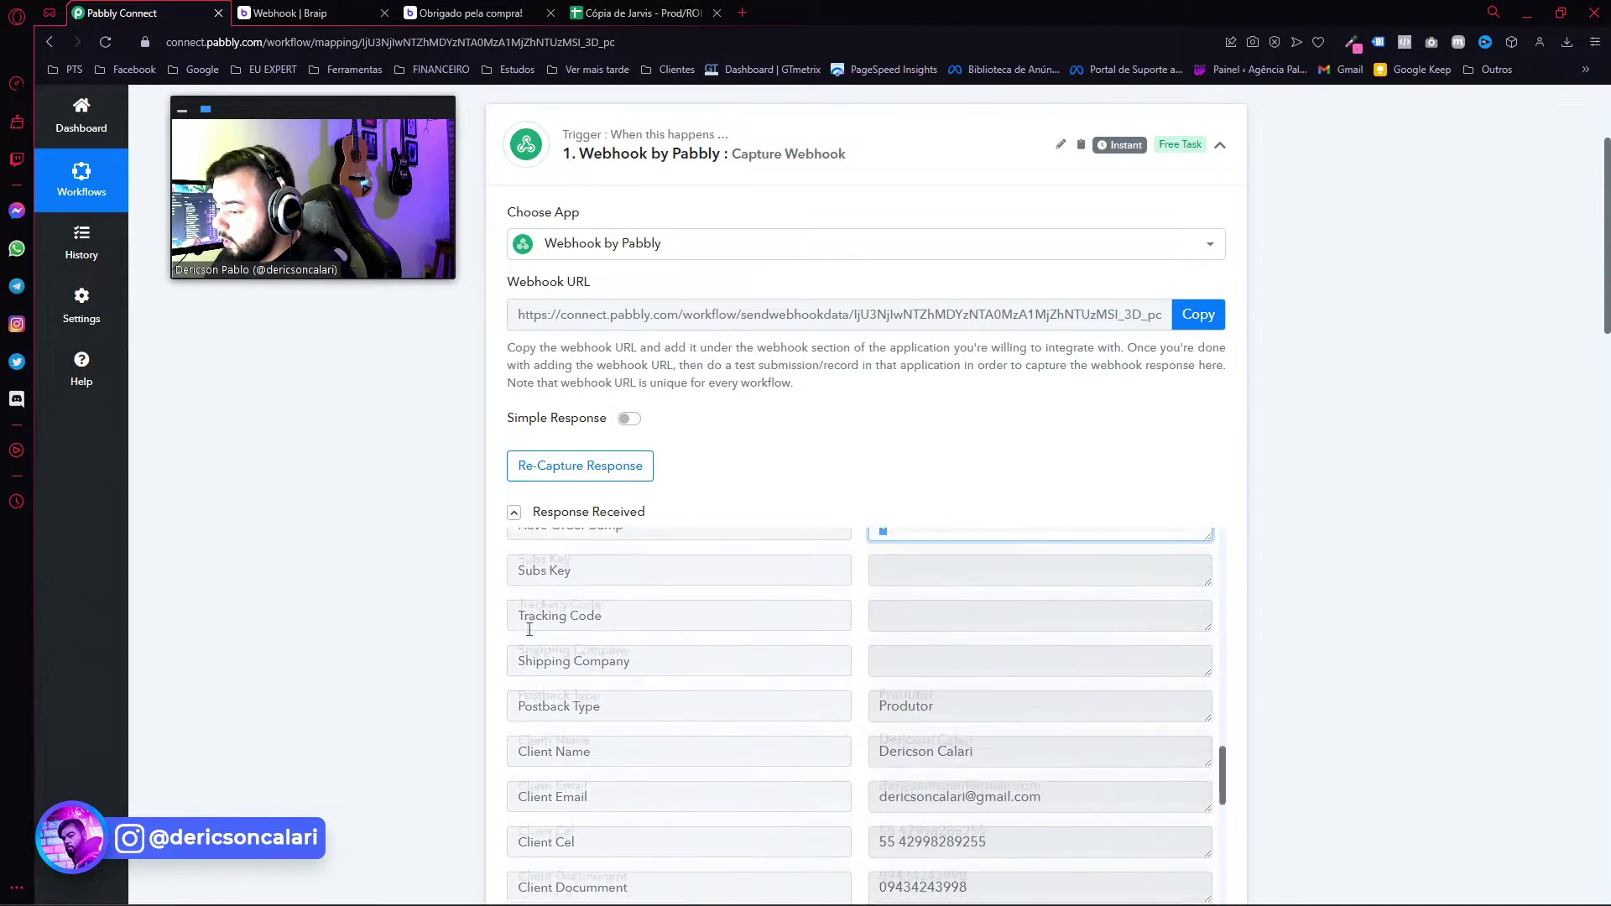
Switch to Braip's webhook documentation and look up the have_order_bump field and its possible values.
{"action": "left_click", "coordinate": [304, 10]}
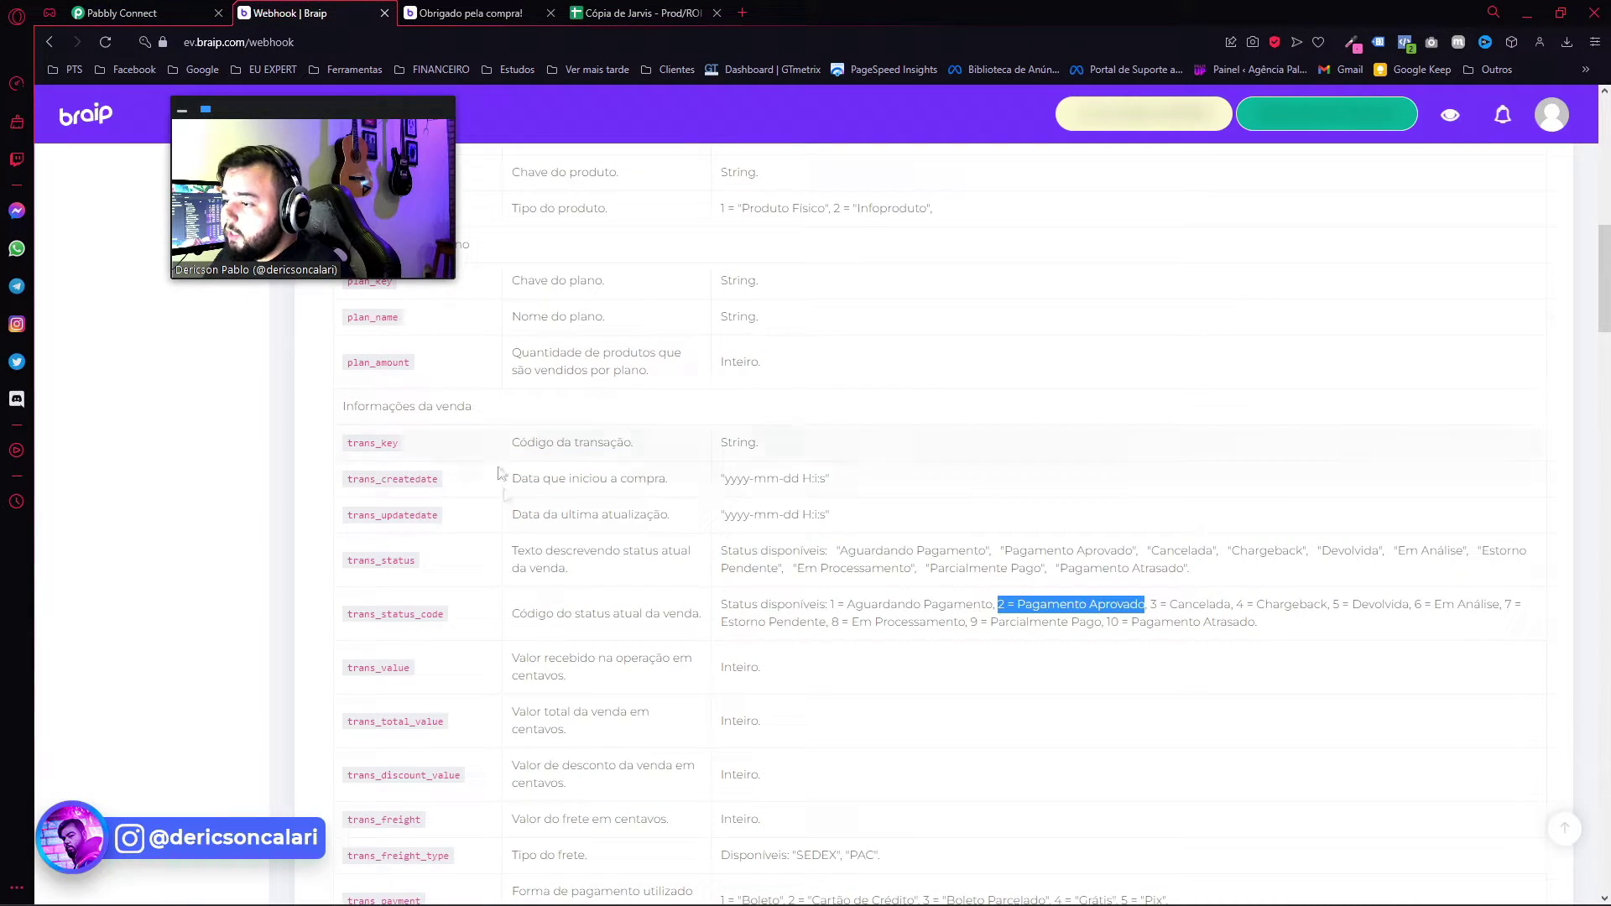
{"action": "scroll", "coordinate": [421, 684], "scroll_direction": "down", "scroll_amount": 2}
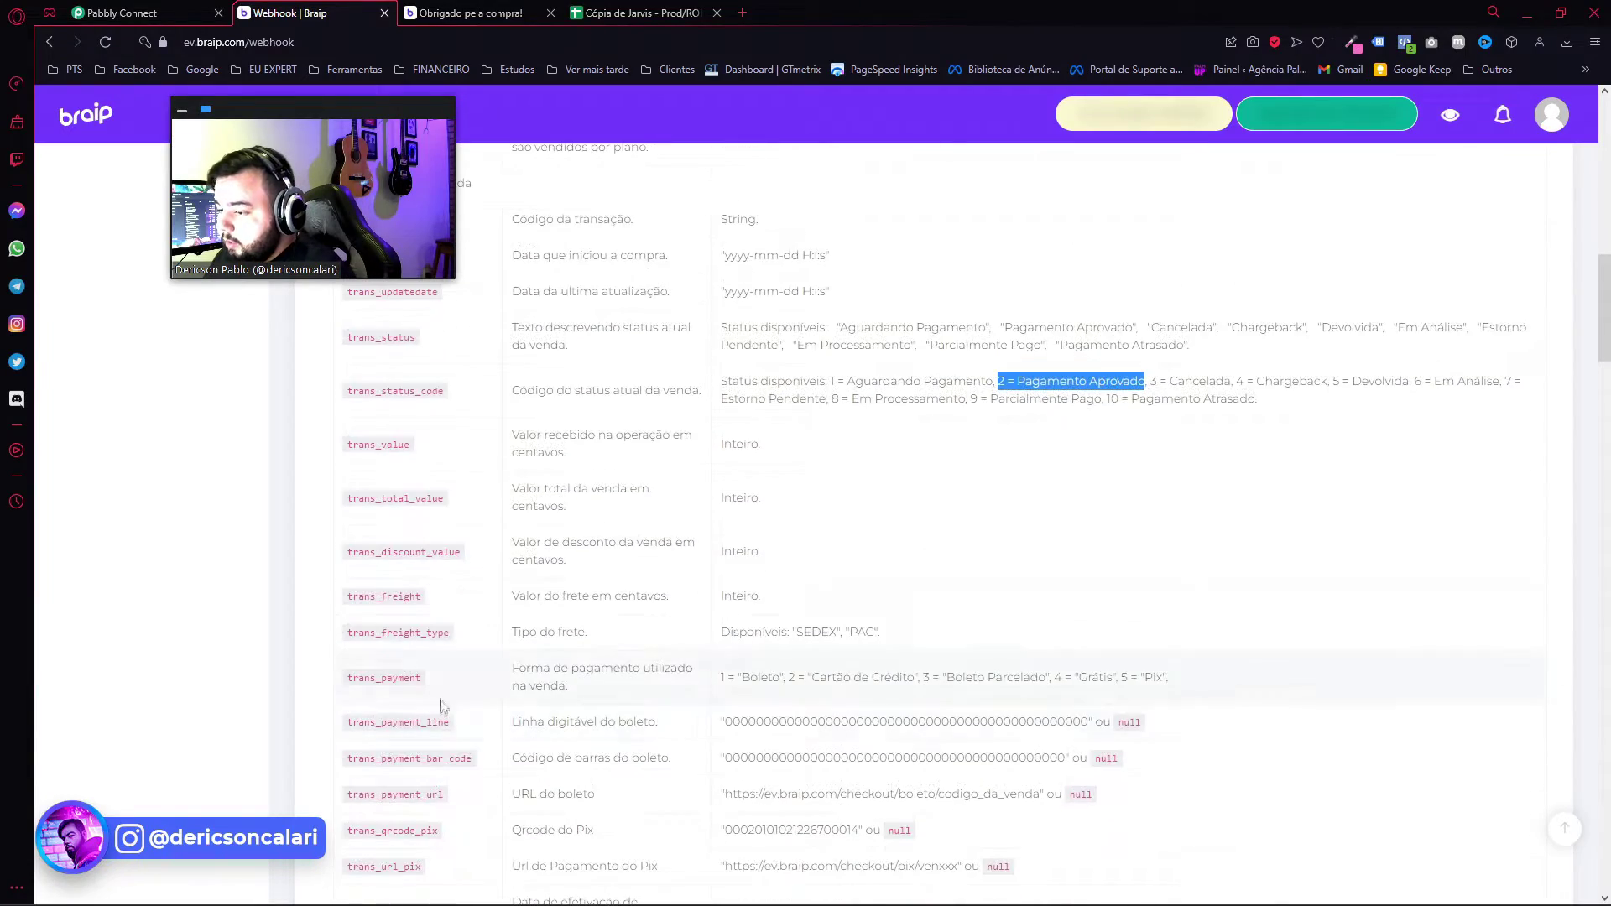
{"action": "scroll", "coordinate": [503, 587], "scroll_direction": "down", "scroll_amount": 5}
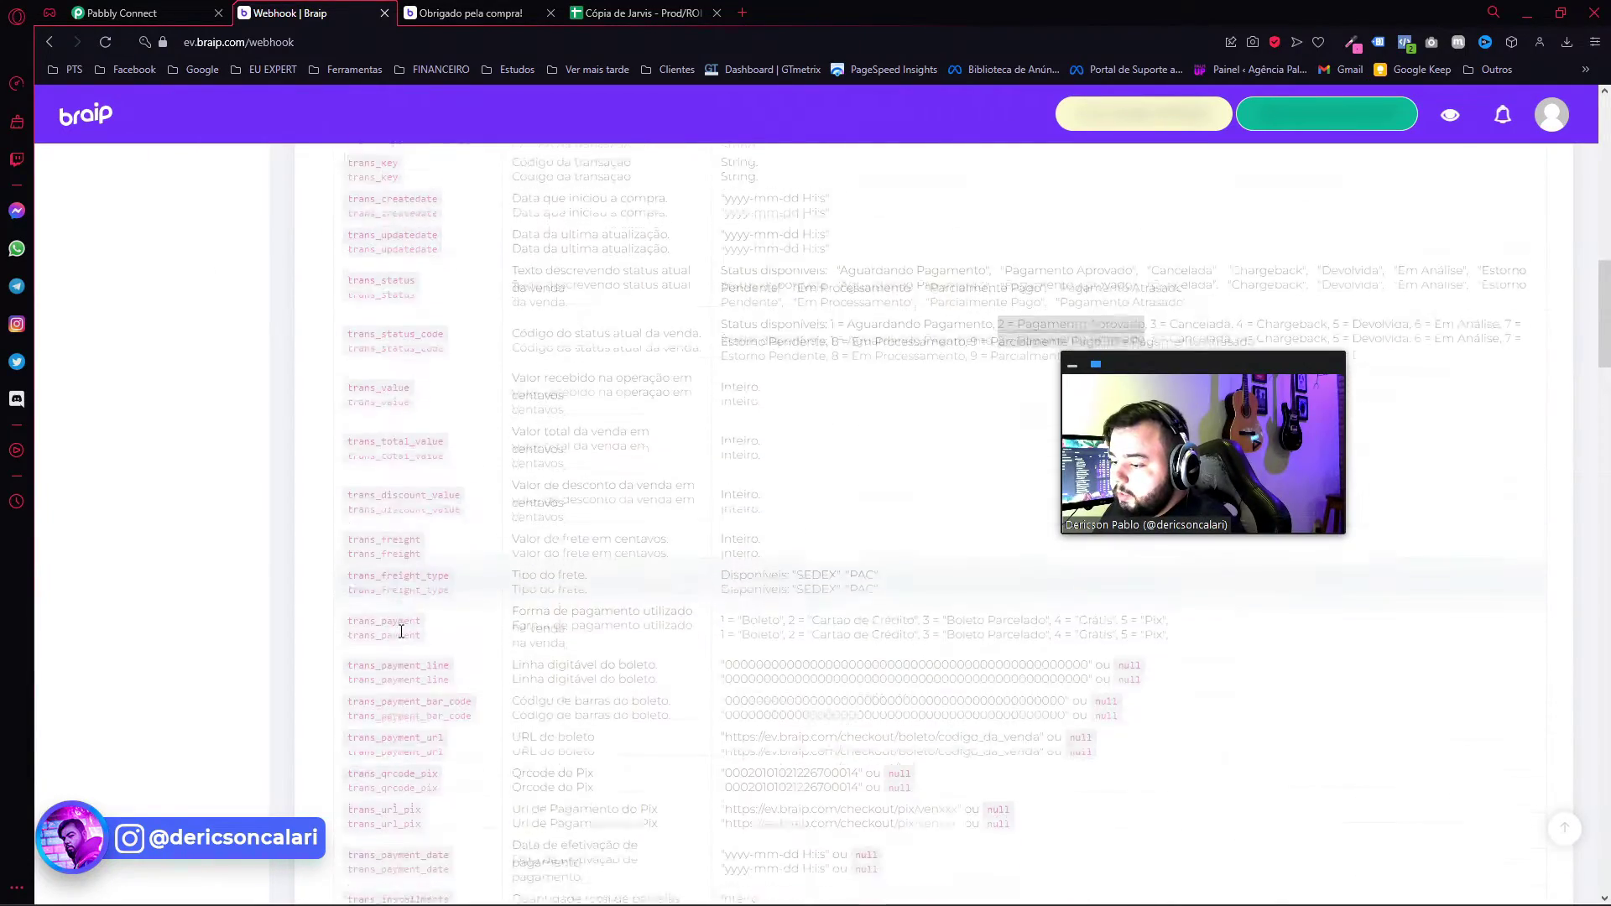
{"action": "scroll", "coordinate": [436, 635], "scroll_direction": "up", "scroll_amount": 8}
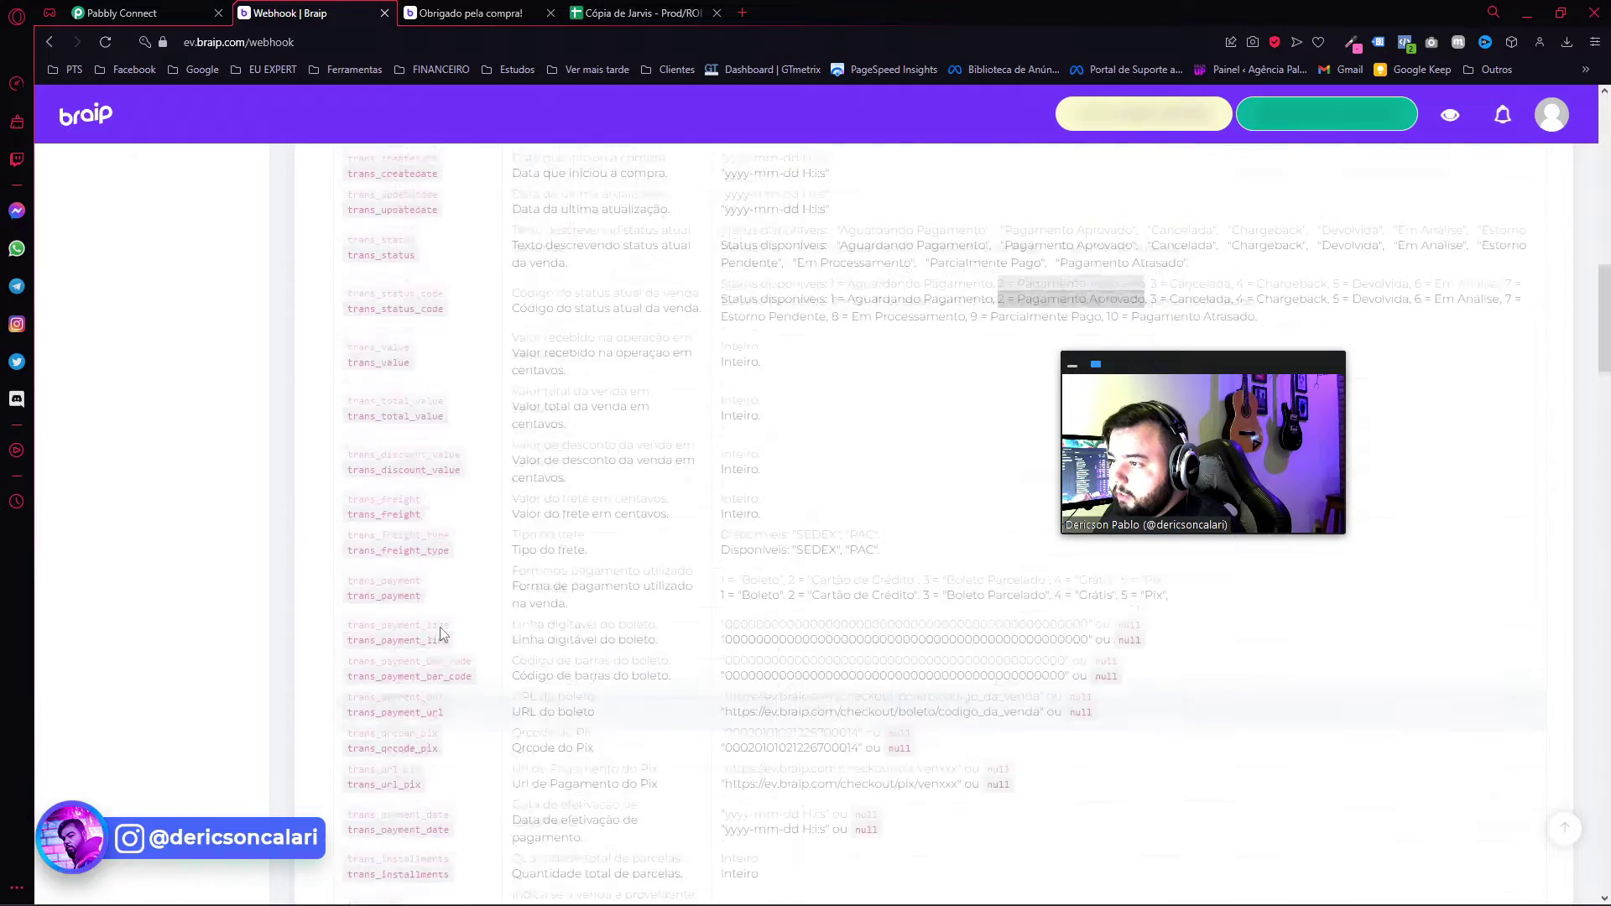
{"action": "scroll", "coordinate": [461, 631], "scroll_direction": "down", "scroll_amount": 3}
{"action": "scroll", "coordinate": [461, 631], "scroll_direction": "down", "scroll_amount": 4}
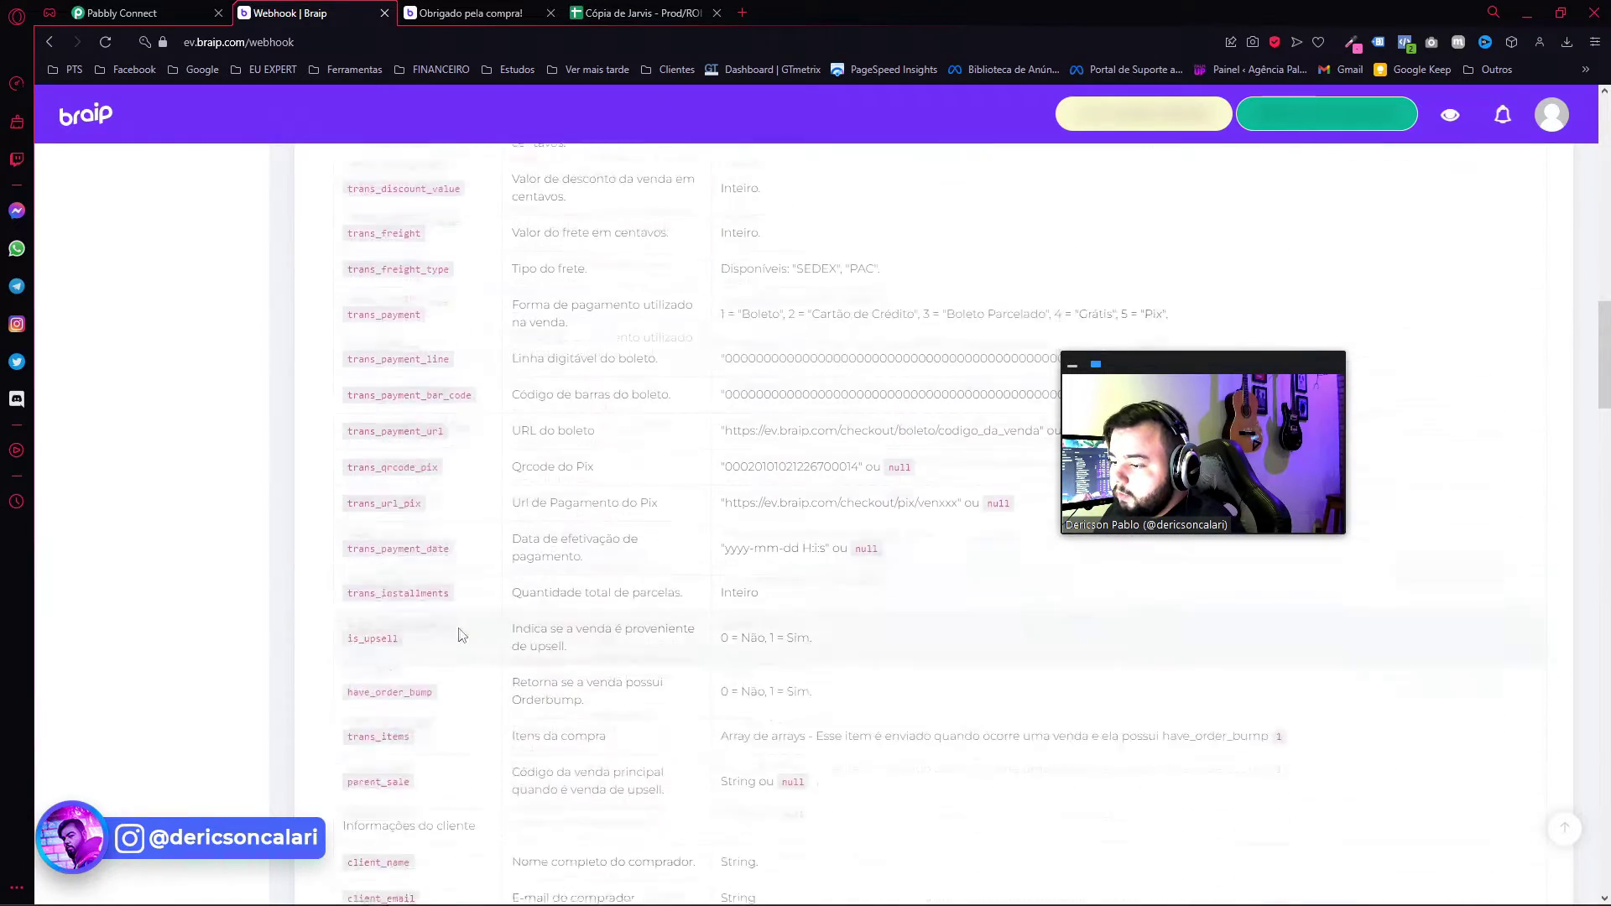
{"action": "left_click_drag", "start_coordinate": [738, 609], "coordinate": [813, 609]}
{"action": "left_click", "coordinate": [579, 608]}
{"action": "scroll", "coordinate": [486, 622], "scroll_direction": "down", "scroll_amount": 1}
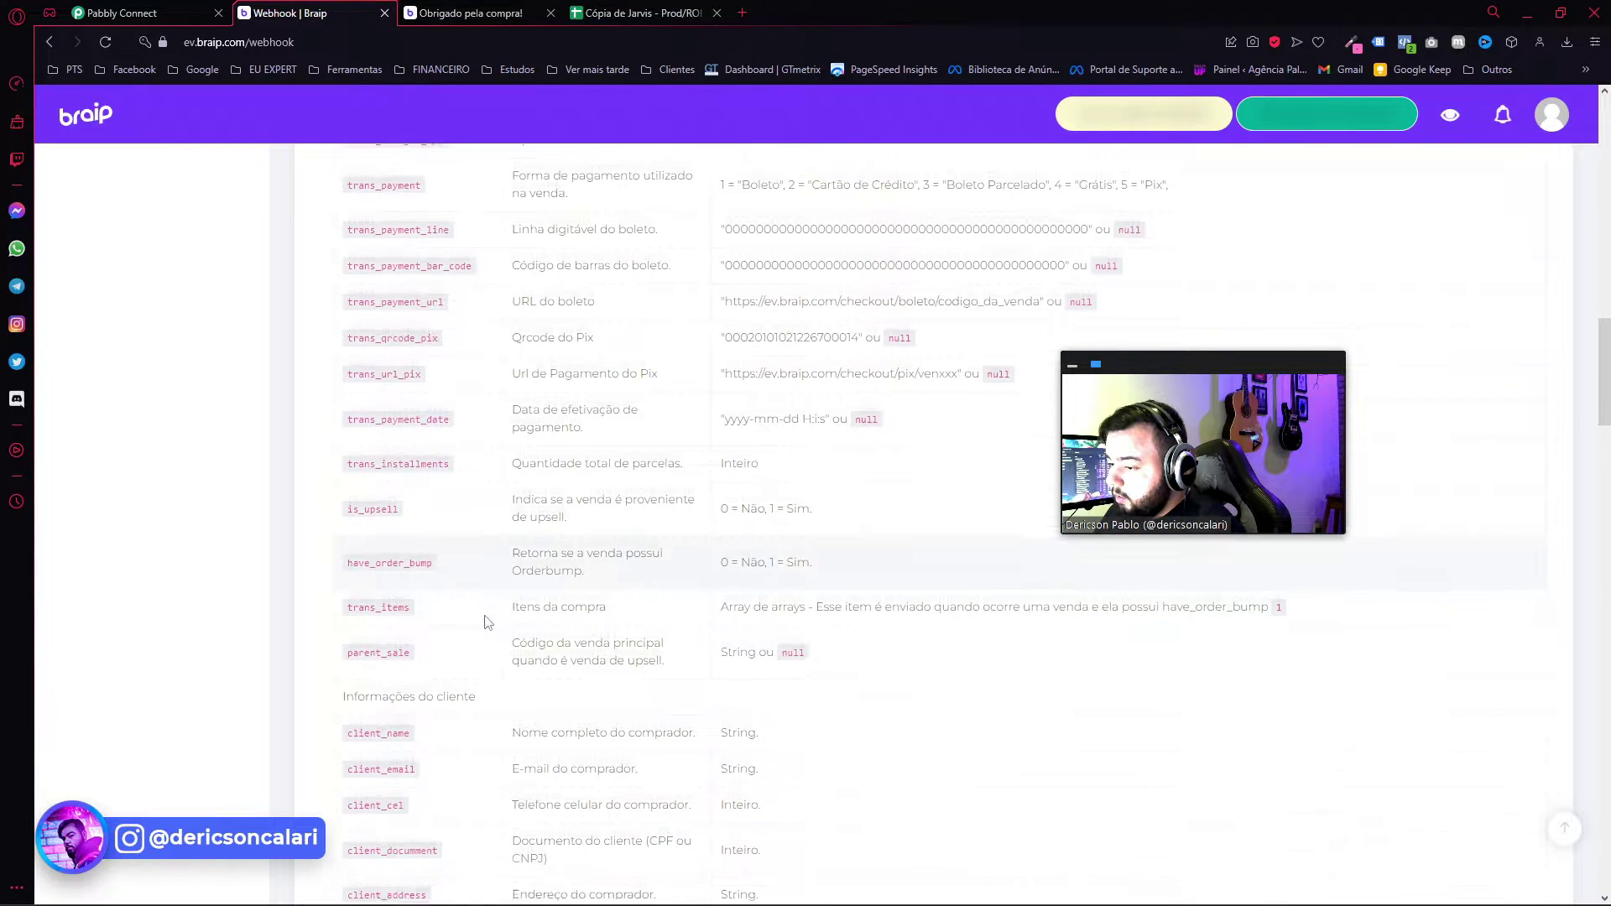
Read the trans_items description in the Braip documentation and how it depends on have_order_bump.
{"action": "left_click", "coordinate": [339, 605]}
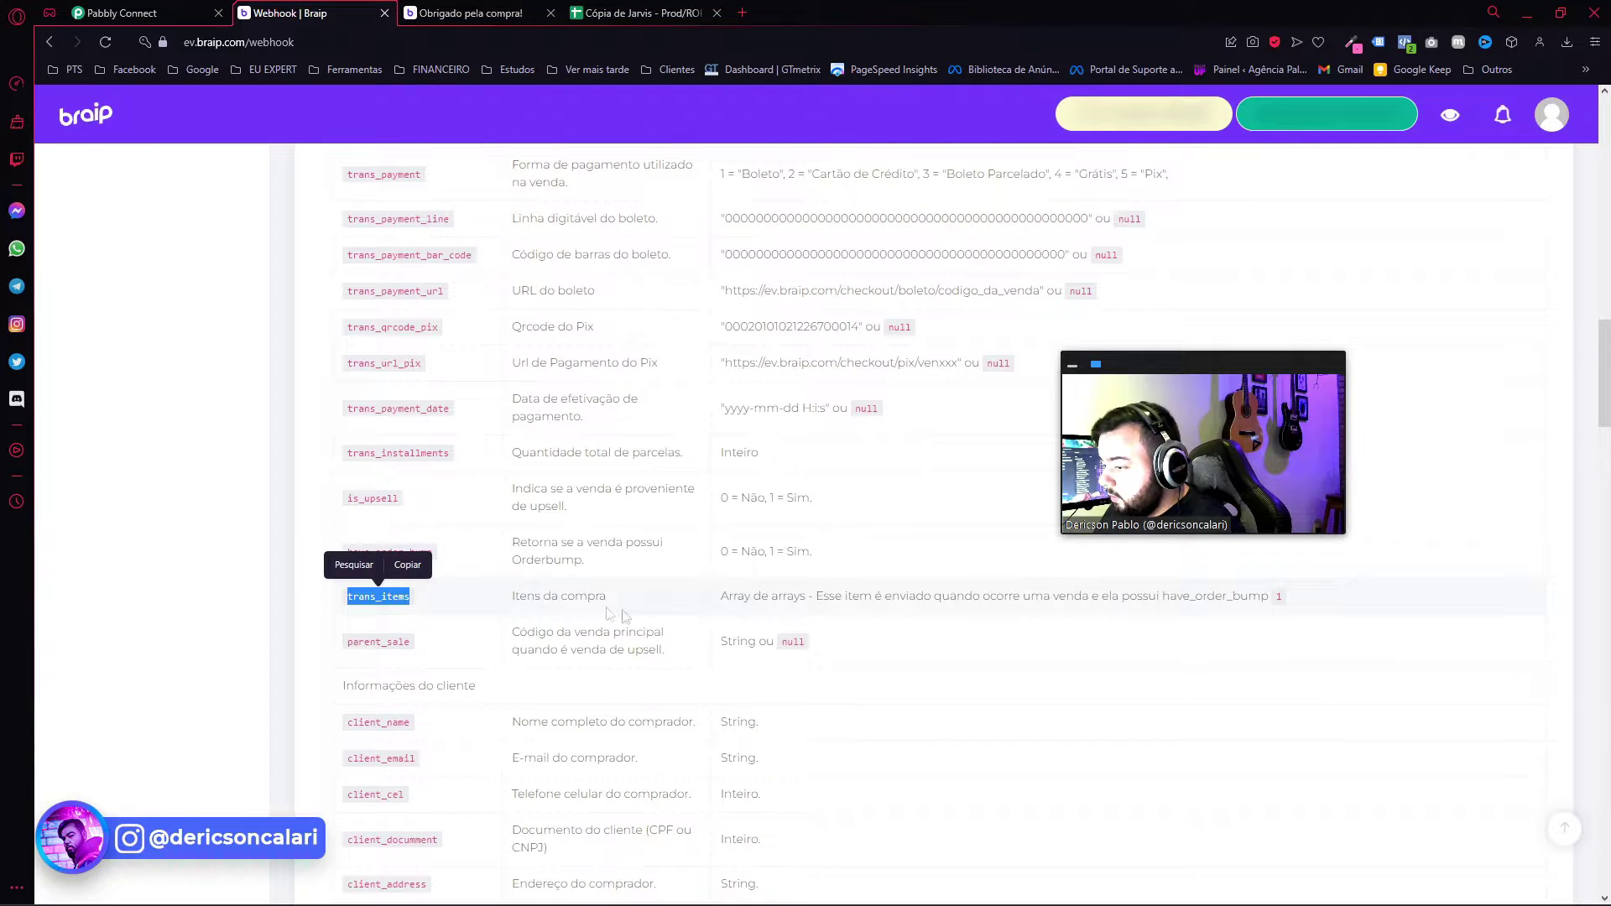
{"action": "left_click_drag", "start_coordinate": [456, 604], "coordinate": [518, 594]}
{"action": "left_click_drag", "start_coordinate": [736, 599], "coordinate": [1049, 600]}
{"action": "left_click", "coordinate": [829, 601]}
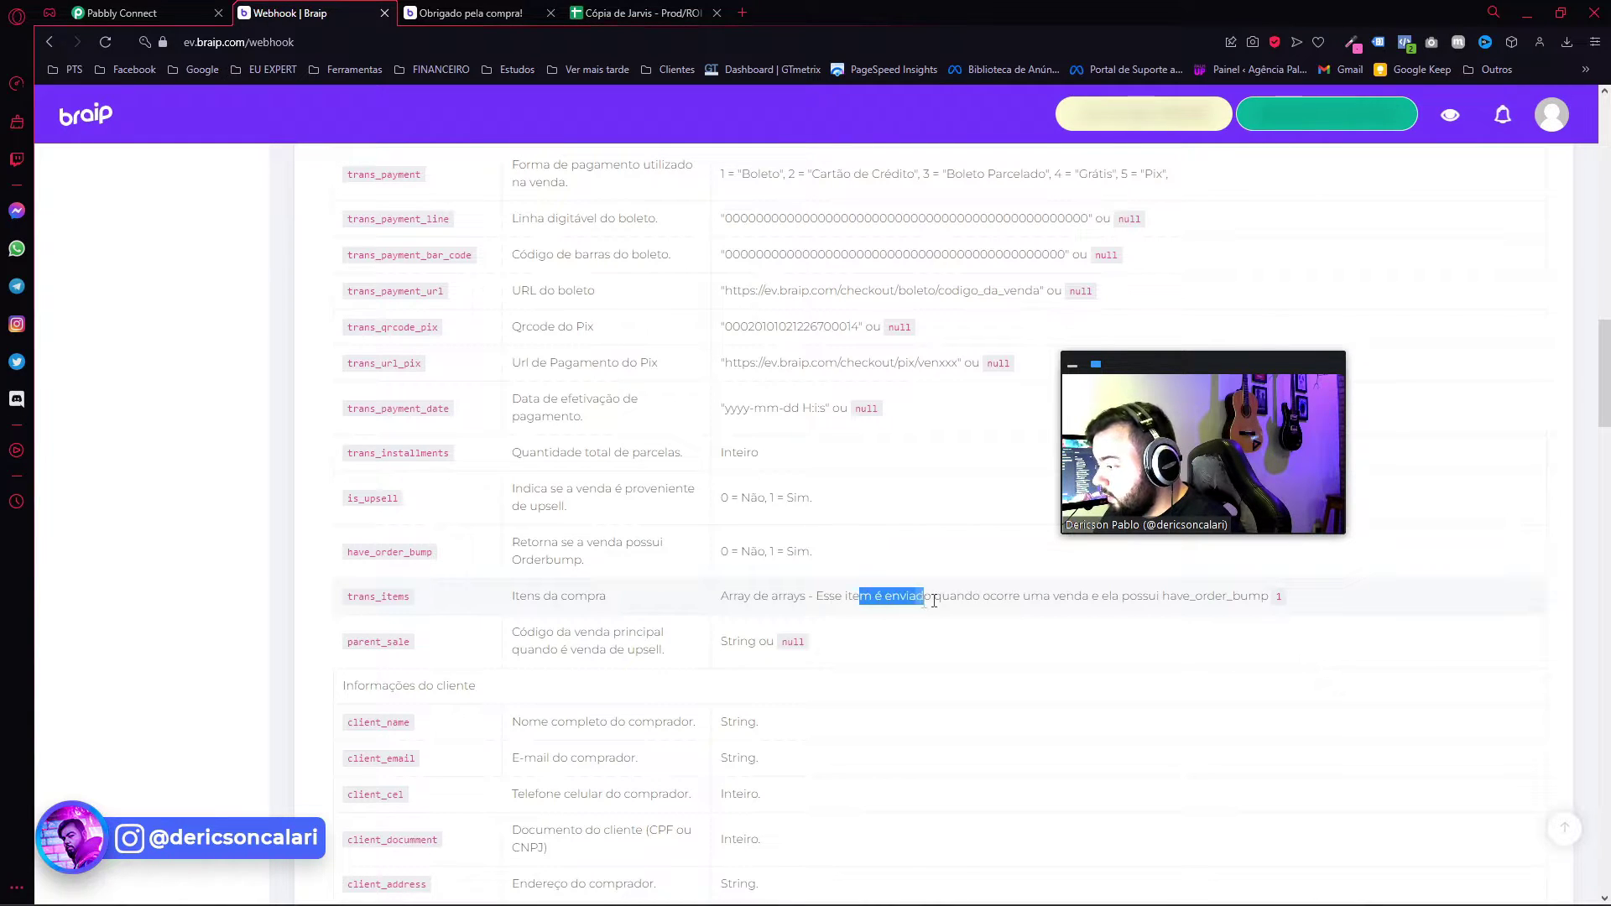
{"action": "left_click", "coordinate": [1164, 596]}
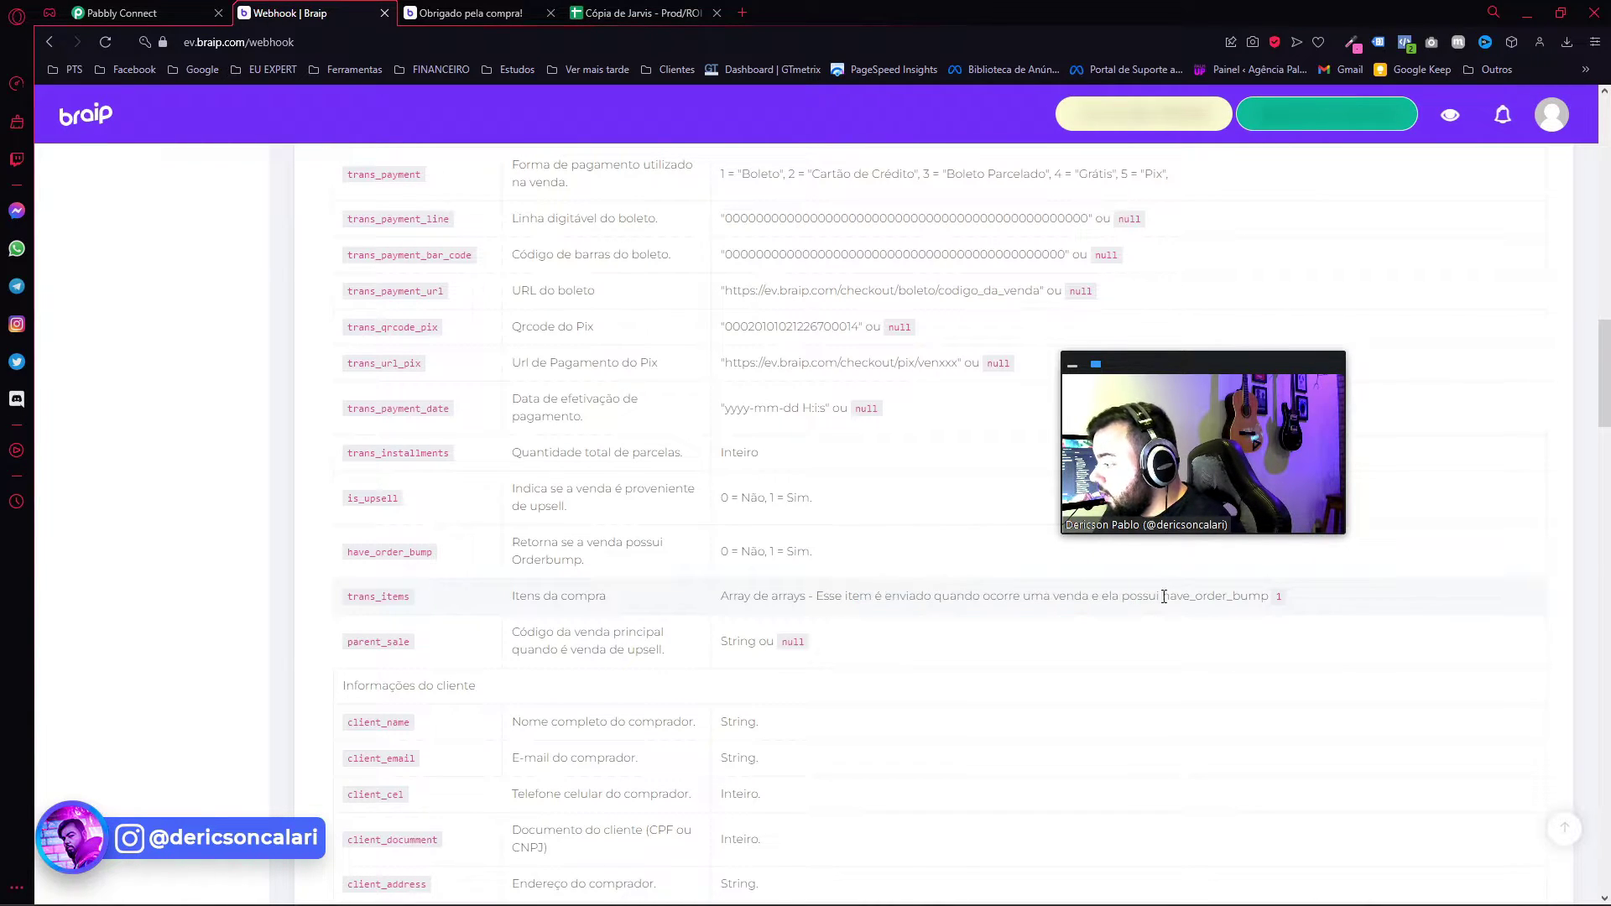
{"action": "left_click_drag", "start_coordinate": [1255, 597], "coordinate": [1269, 597]}
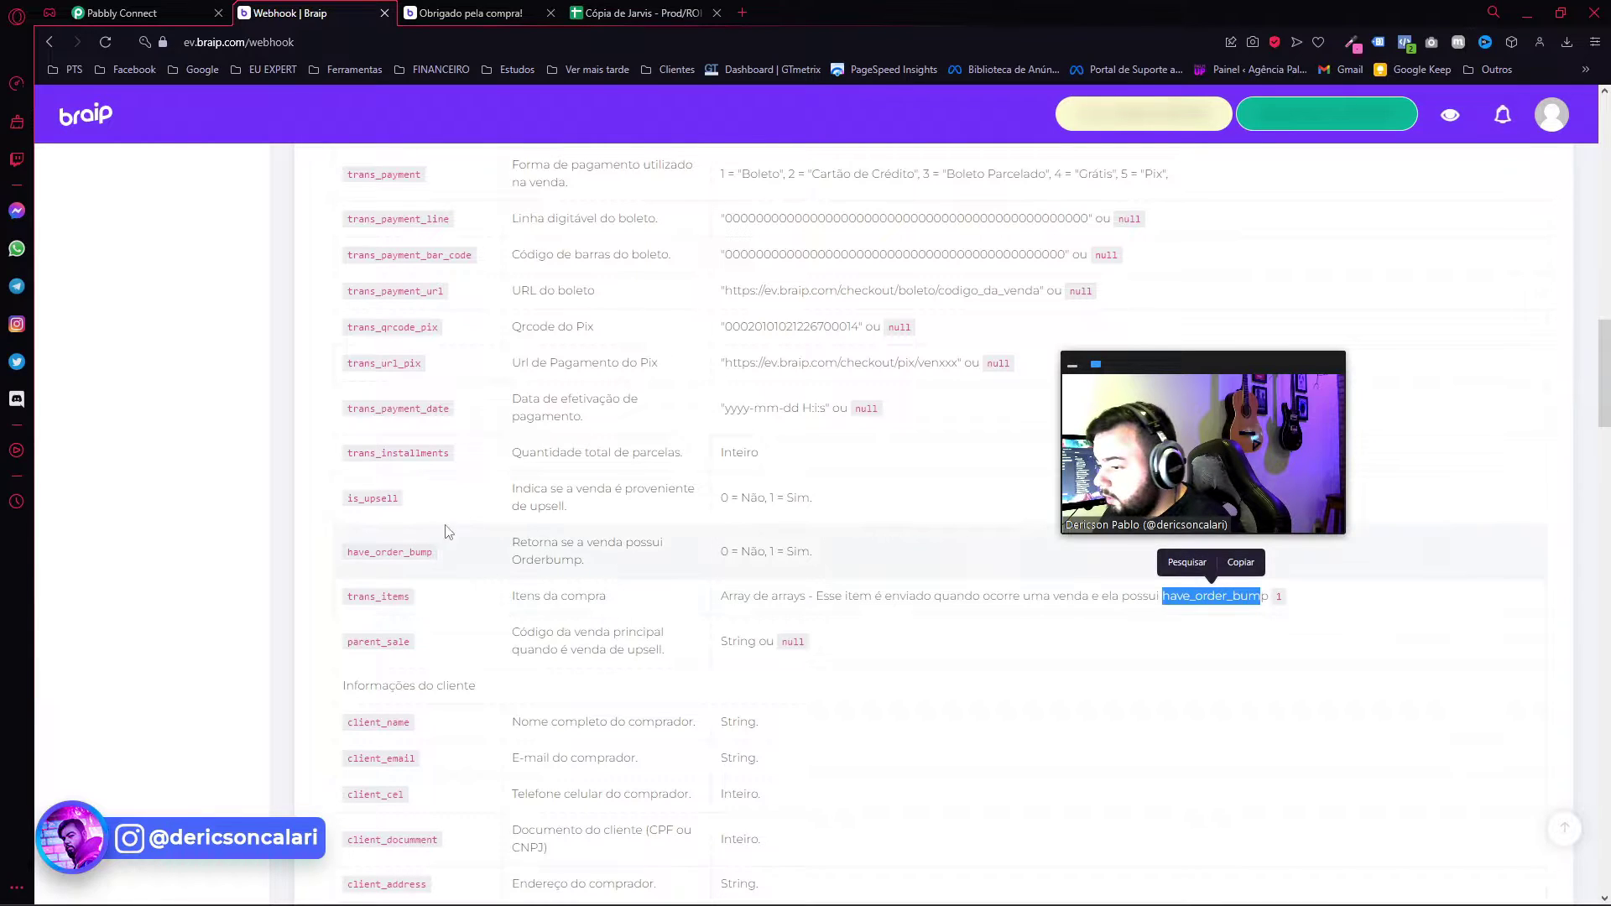
{"action": "left_click_drag", "start_coordinate": [433, 552], "coordinate": [393, 548]}
{"action": "double_click", "coordinate": [1281, 596]}
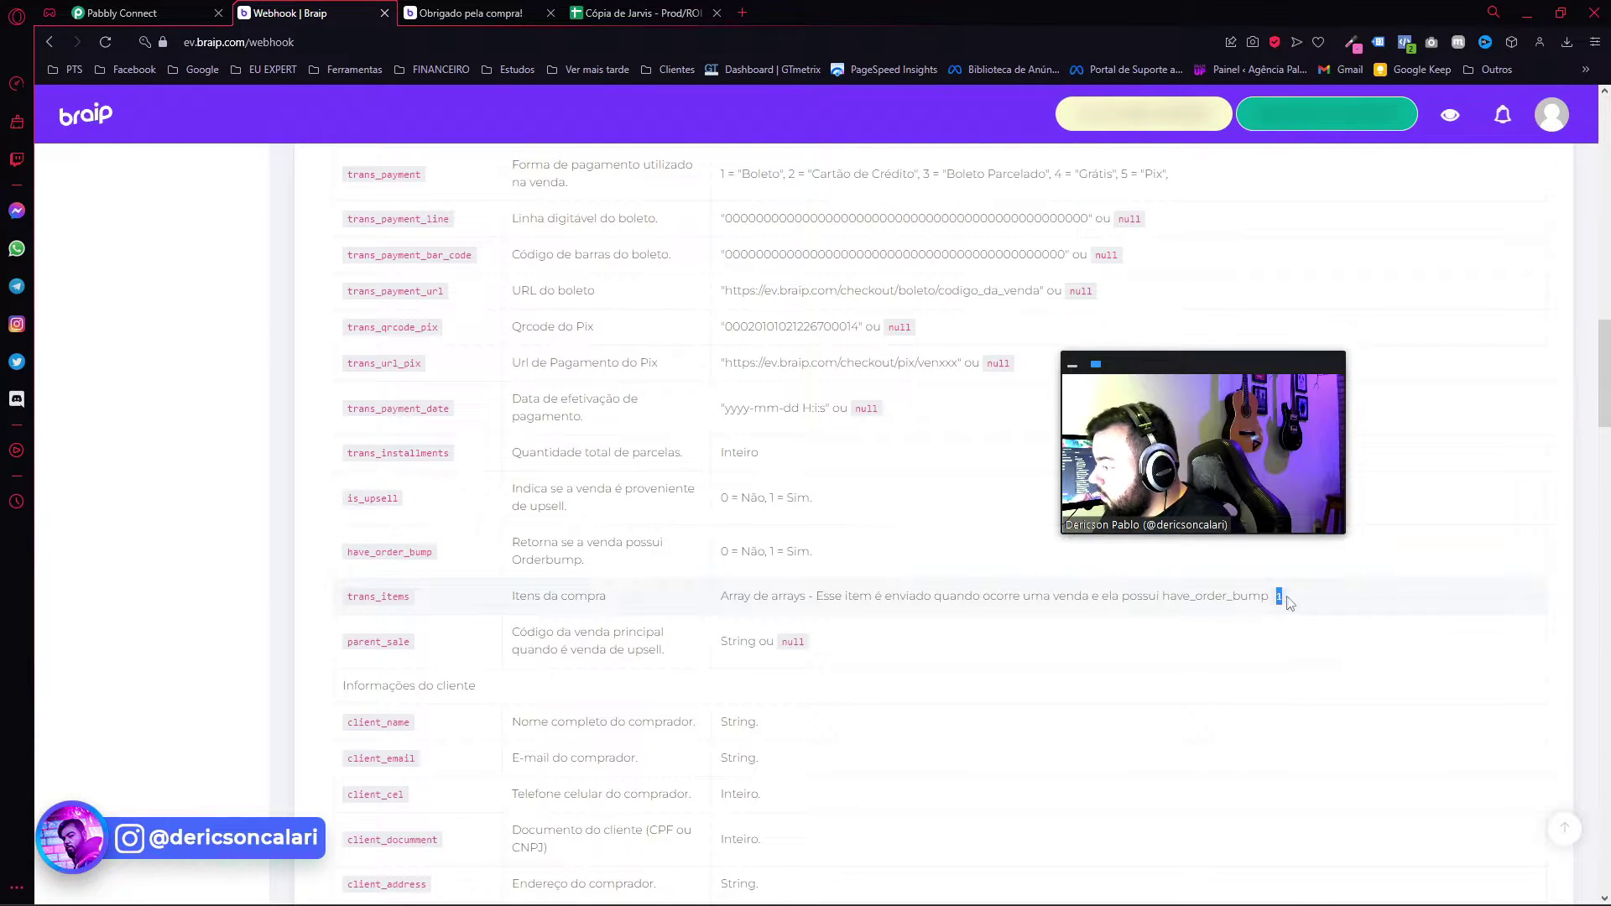
Switch back to Pabbly Connect and examine the Trans Items array in the captured webhook response, enlarging its value box.
{"action": "key", "text": "ctrl+Tab"}
{"action": "scroll", "coordinate": [621, 638], "scroll_direction": "down", "scroll_amount": 5}
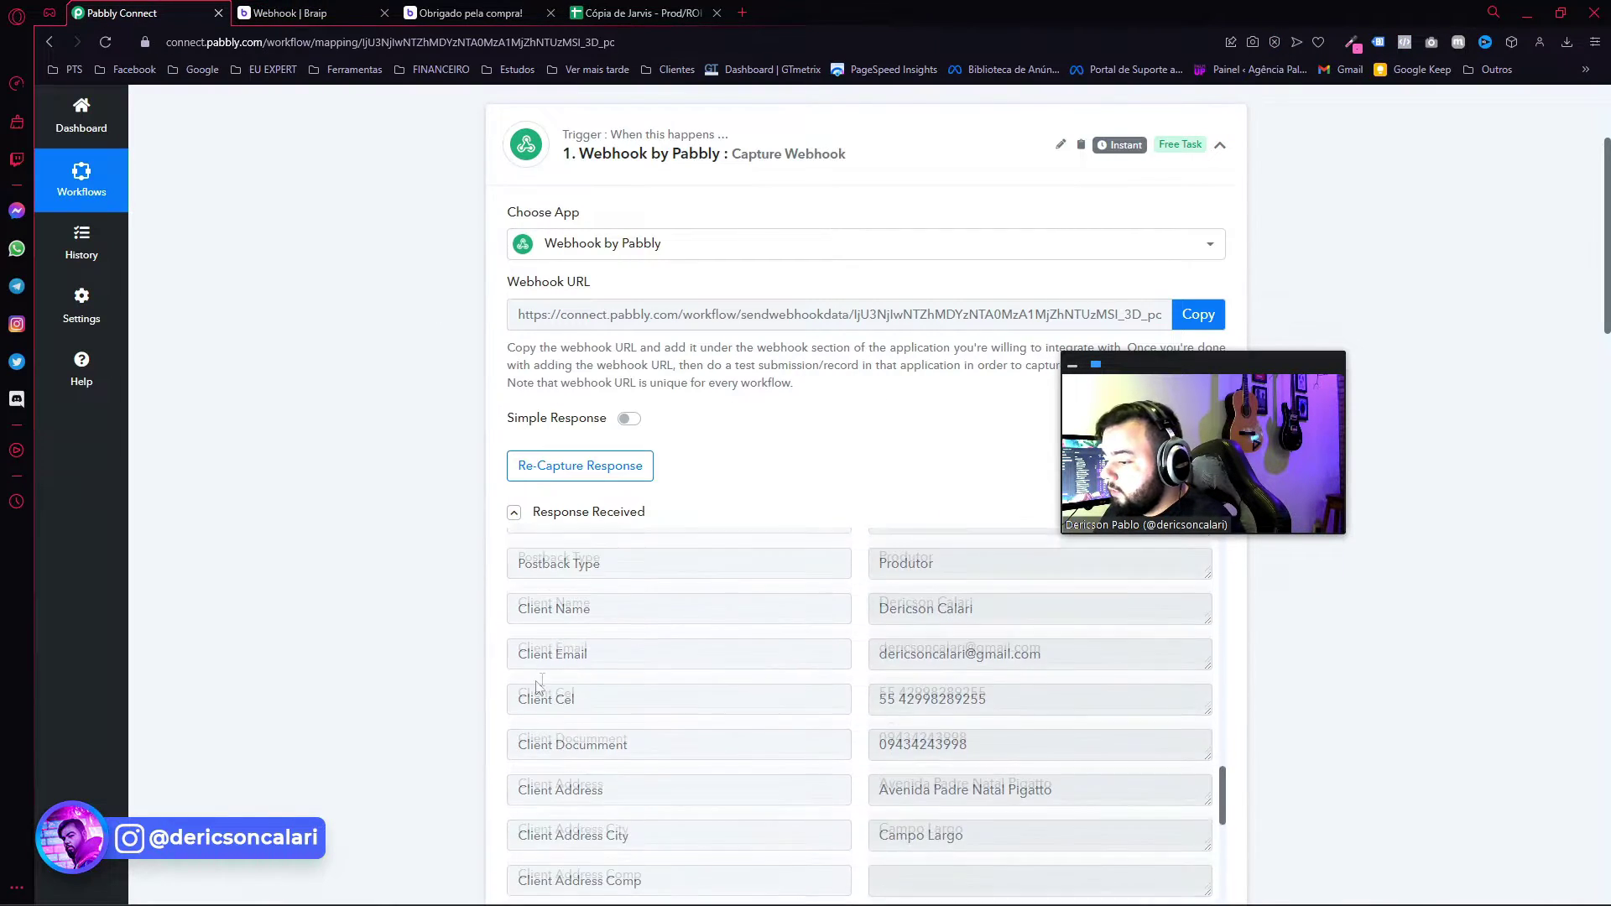
{"action": "scroll", "coordinate": [490, 677], "scroll_direction": "down", "scroll_amount": 10}
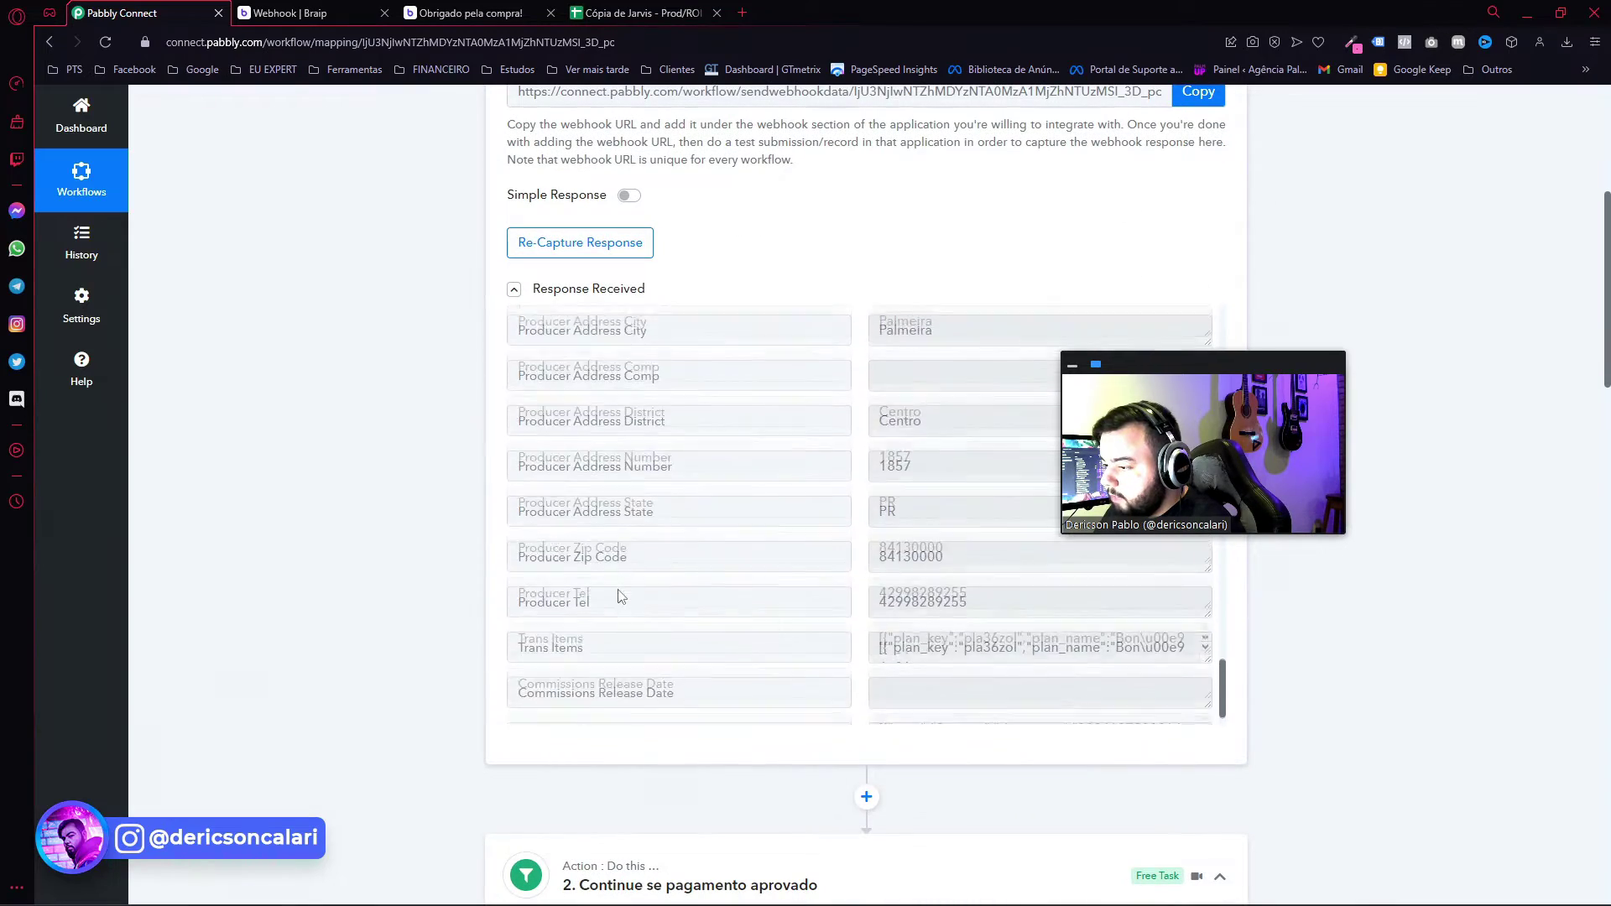
{"action": "scroll", "coordinate": [568, 609], "scroll_direction": "down", "scroll_amount": 1}
{"action": "scroll", "coordinate": [553, 312], "scroll_direction": "up", "scroll_amount": 2}
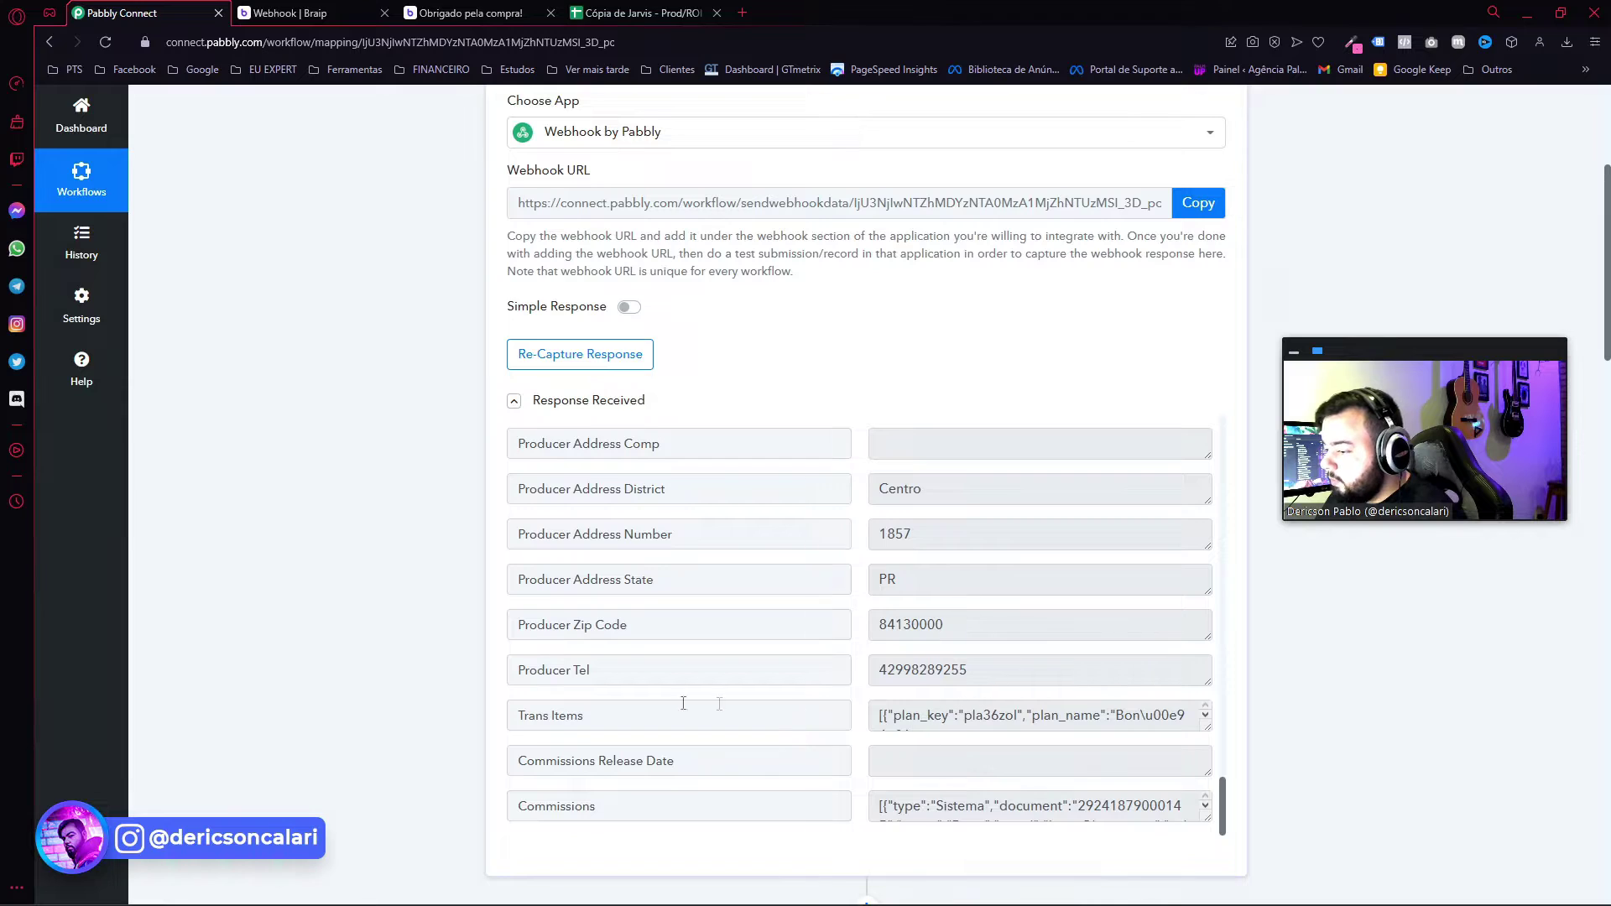
{"action": "left_click_drag", "start_coordinate": [525, 716], "coordinate": [702, 705]}
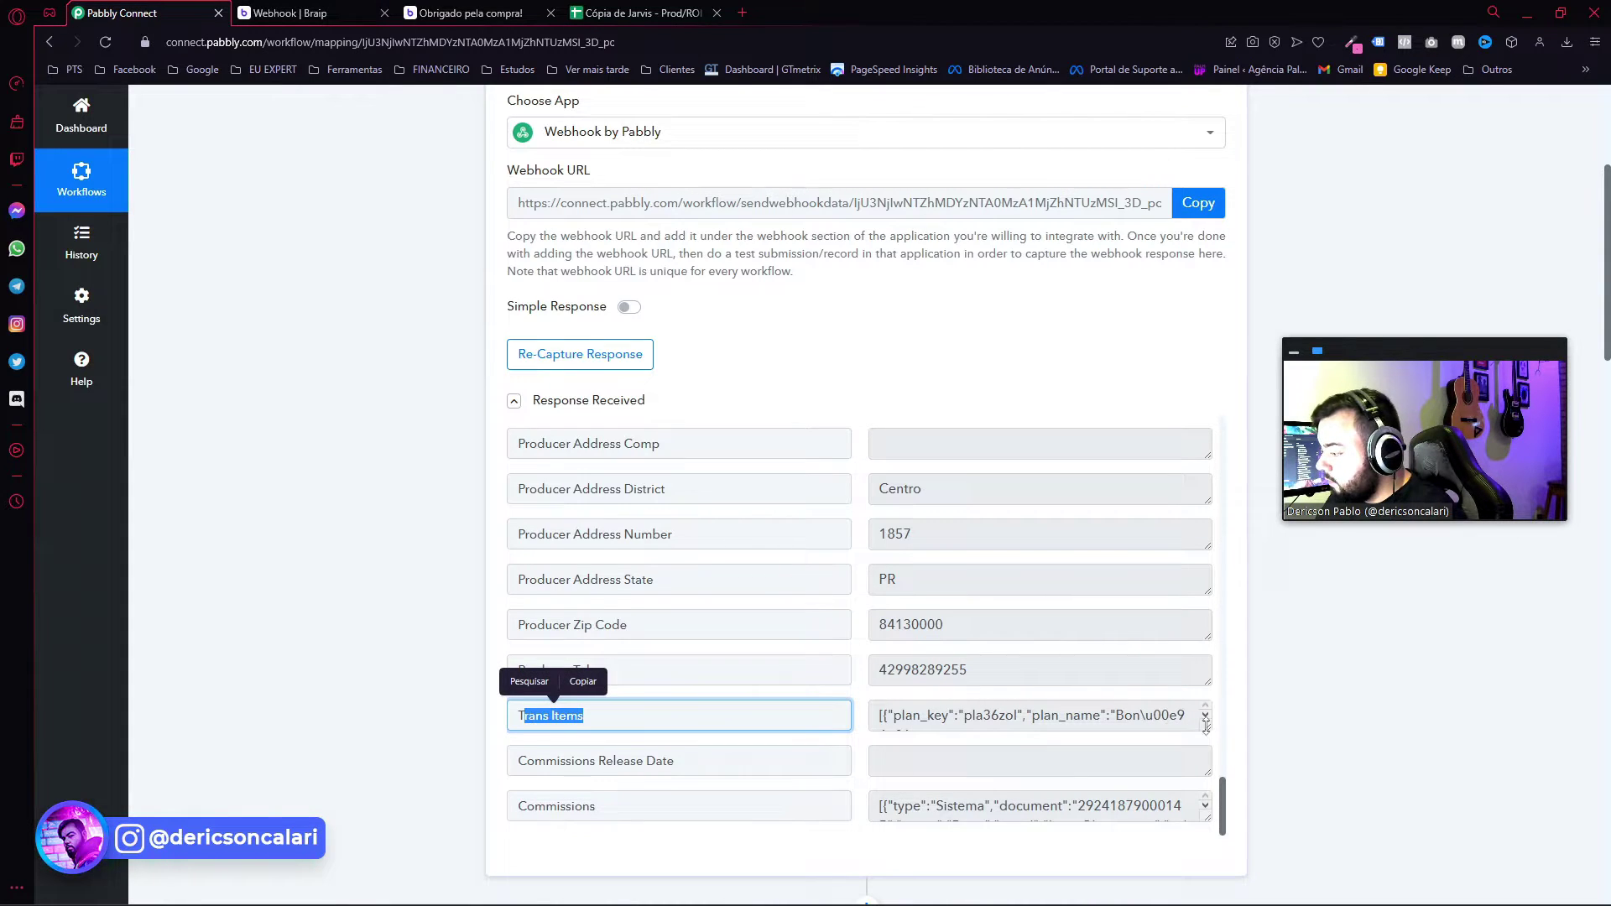
{"action": "left_click_drag", "start_coordinate": [1205, 727], "coordinate": [1207, 807]}
{"action": "scroll", "coordinate": [1040, 755], "scroll_direction": "down", "scroll_amount": 5}
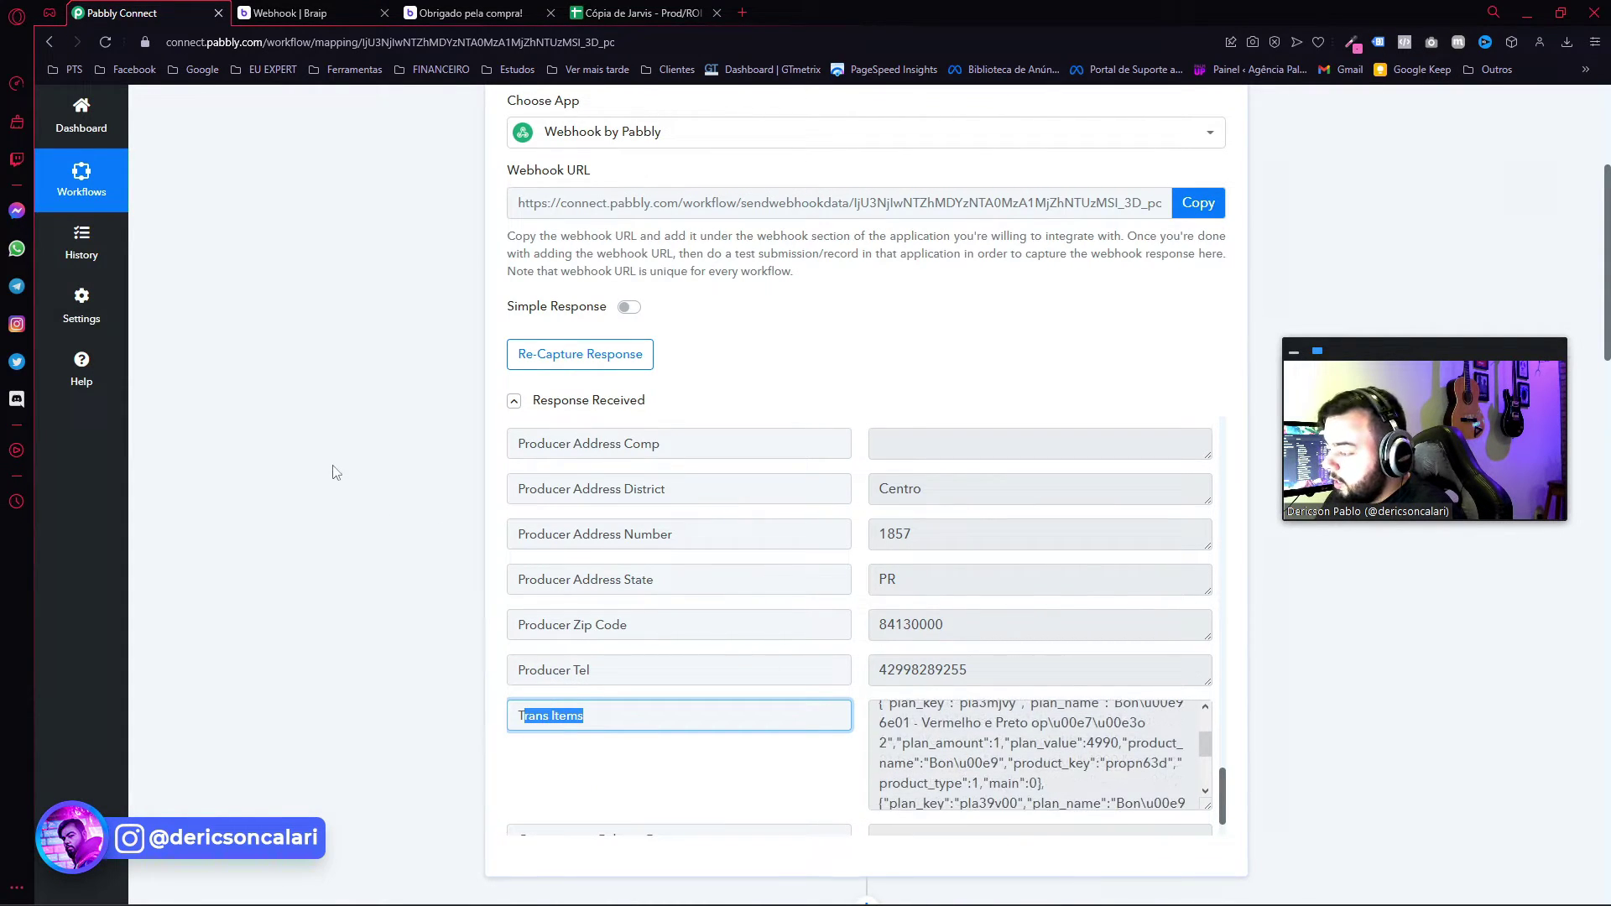
{"action": "scroll", "coordinate": [378, 586], "scroll_direction": "down", "scroll_amount": 4}
{"action": "left_click_drag", "start_coordinate": [1039, 369], "coordinate": [1042, 410]}
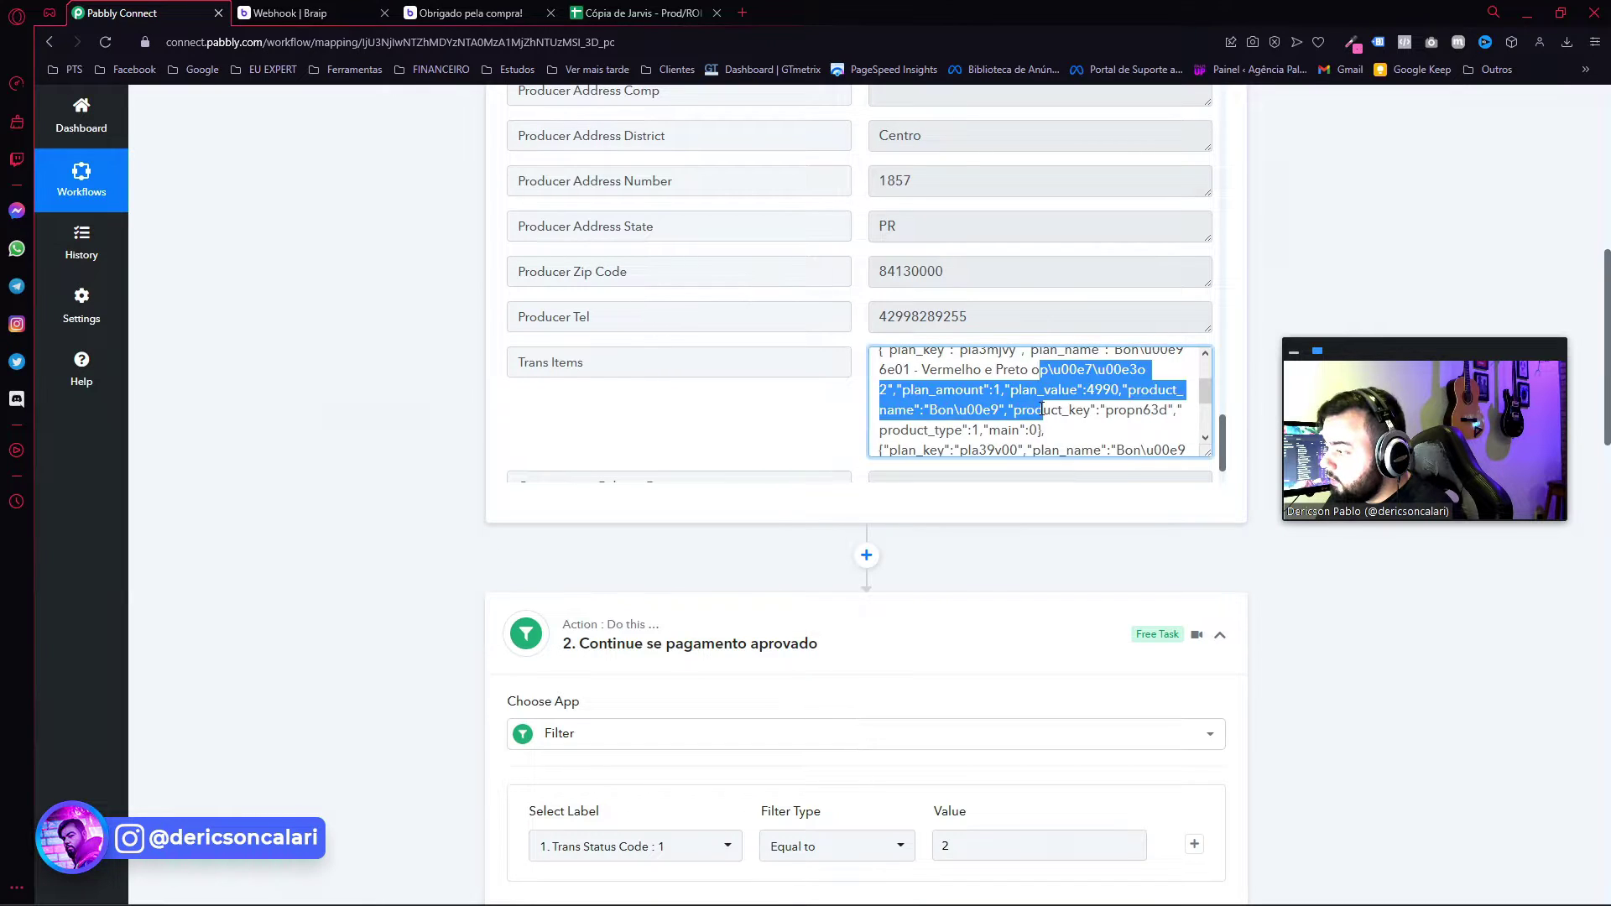
{"action": "left_click", "coordinate": [357, 402]}
Open the Se tiver 3 caracteres route and check the condition of the Continue se tiver order bump filter.
{"action": "scroll", "coordinate": [406, 601], "scroll_direction": "down", "scroll_amount": 10}
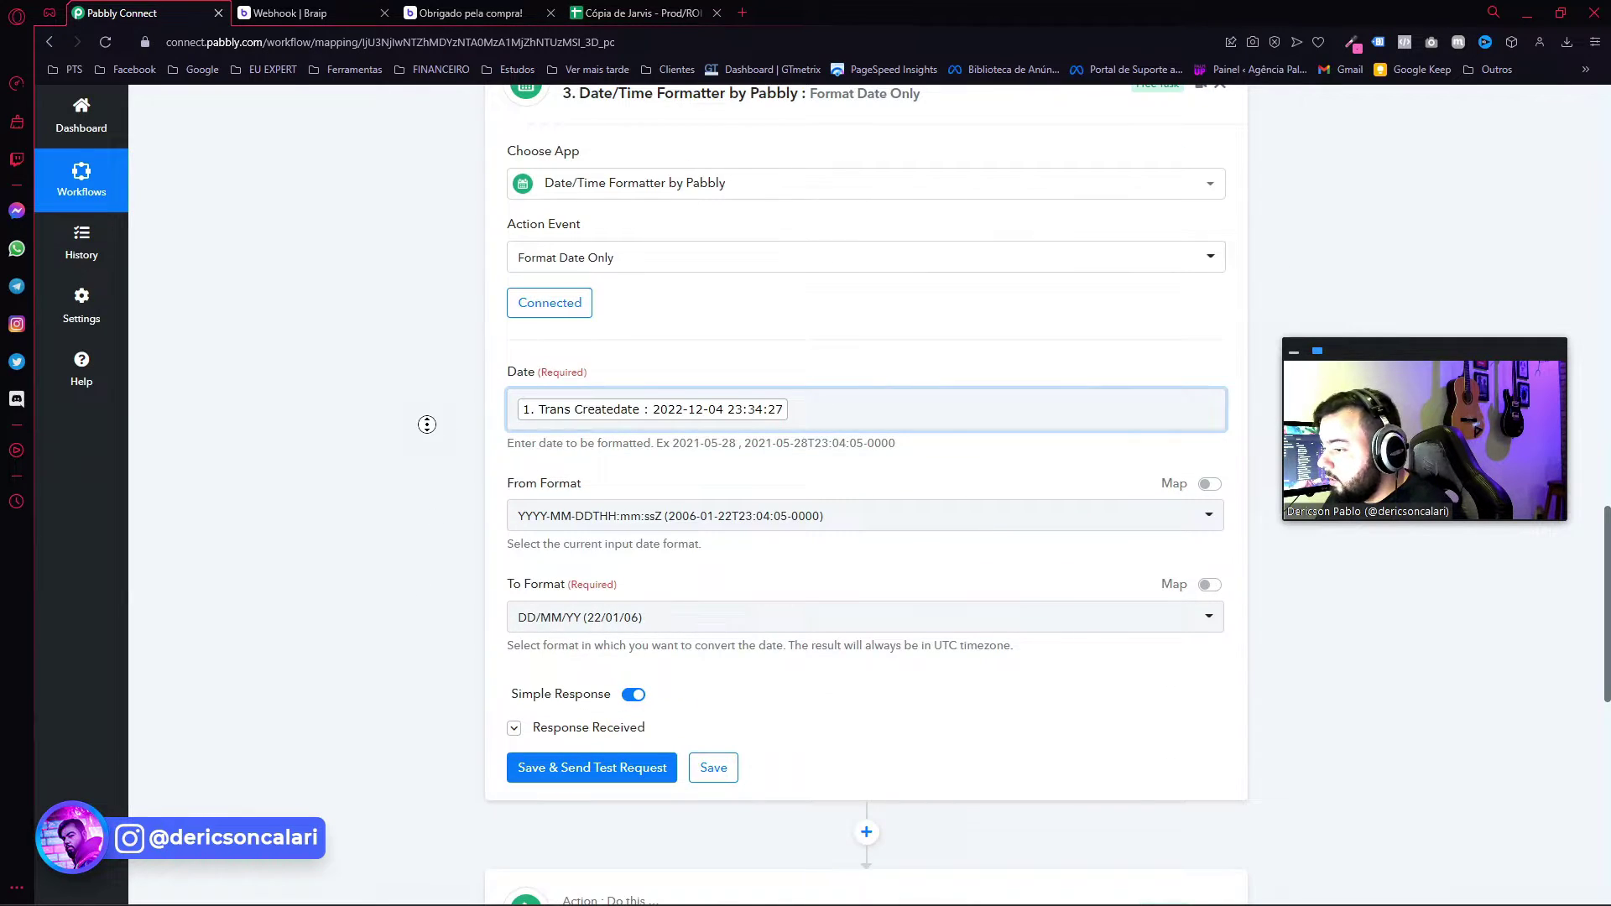
{"action": "scroll", "coordinate": [427, 424], "scroll_direction": "down", "scroll_amount": 10}
{"action": "left_click", "coordinate": [1087, 274]}
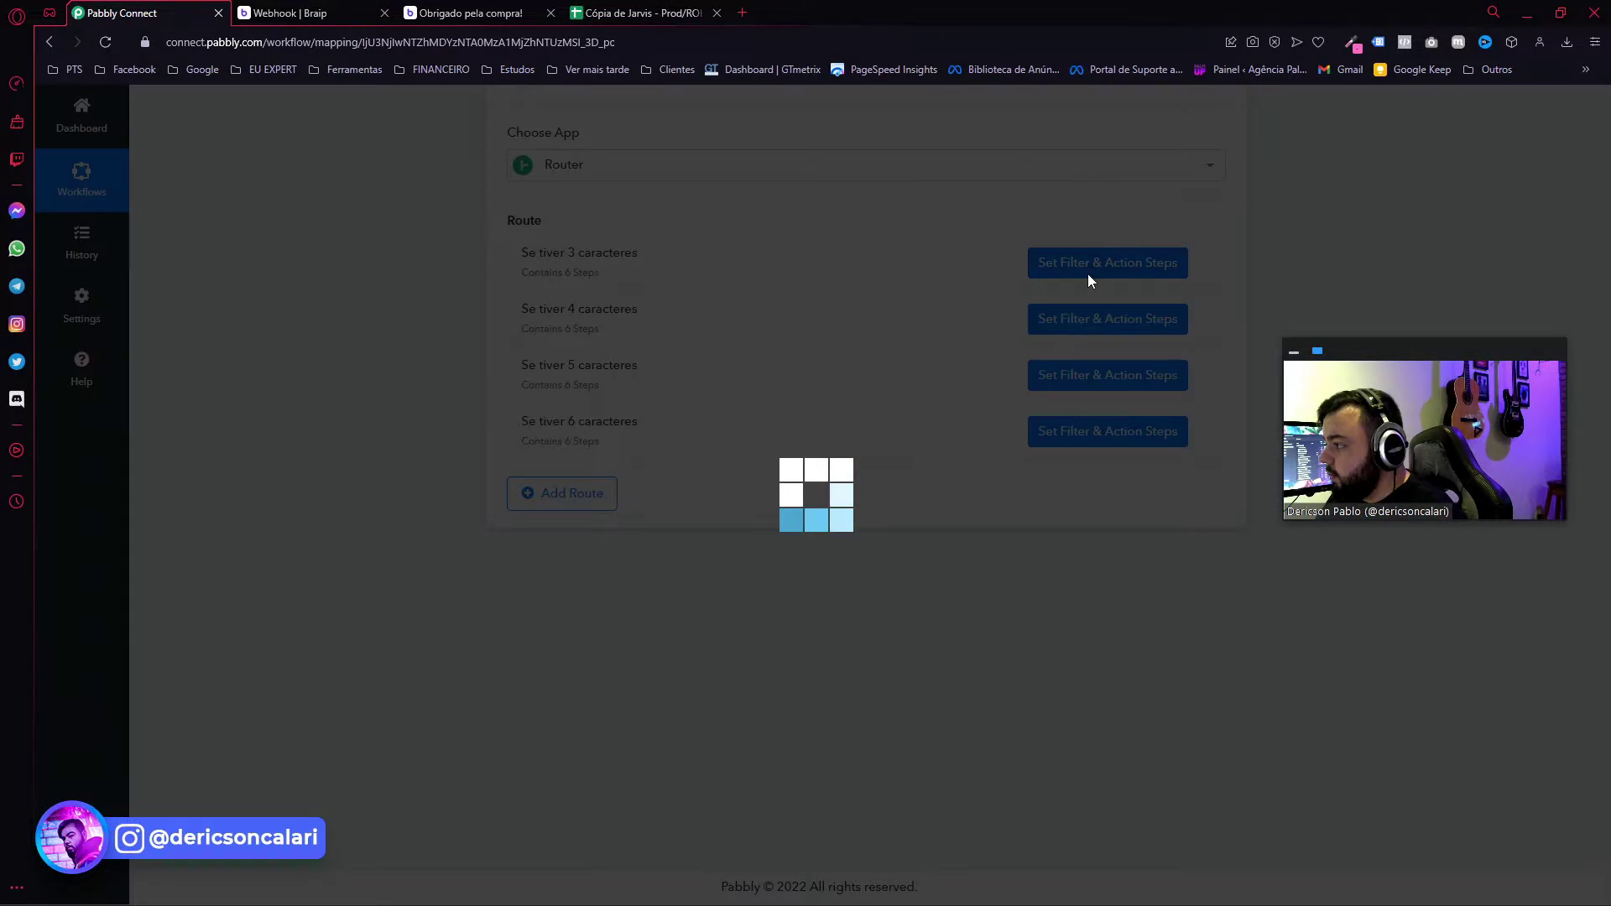
{"action": "scroll", "coordinate": [784, 451], "scroll_direction": "down", "scroll_amount": 2}
{"action": "scroll", "coordinate": [813, 478], "scroll_direction": "up", "scroll_amount": 4}
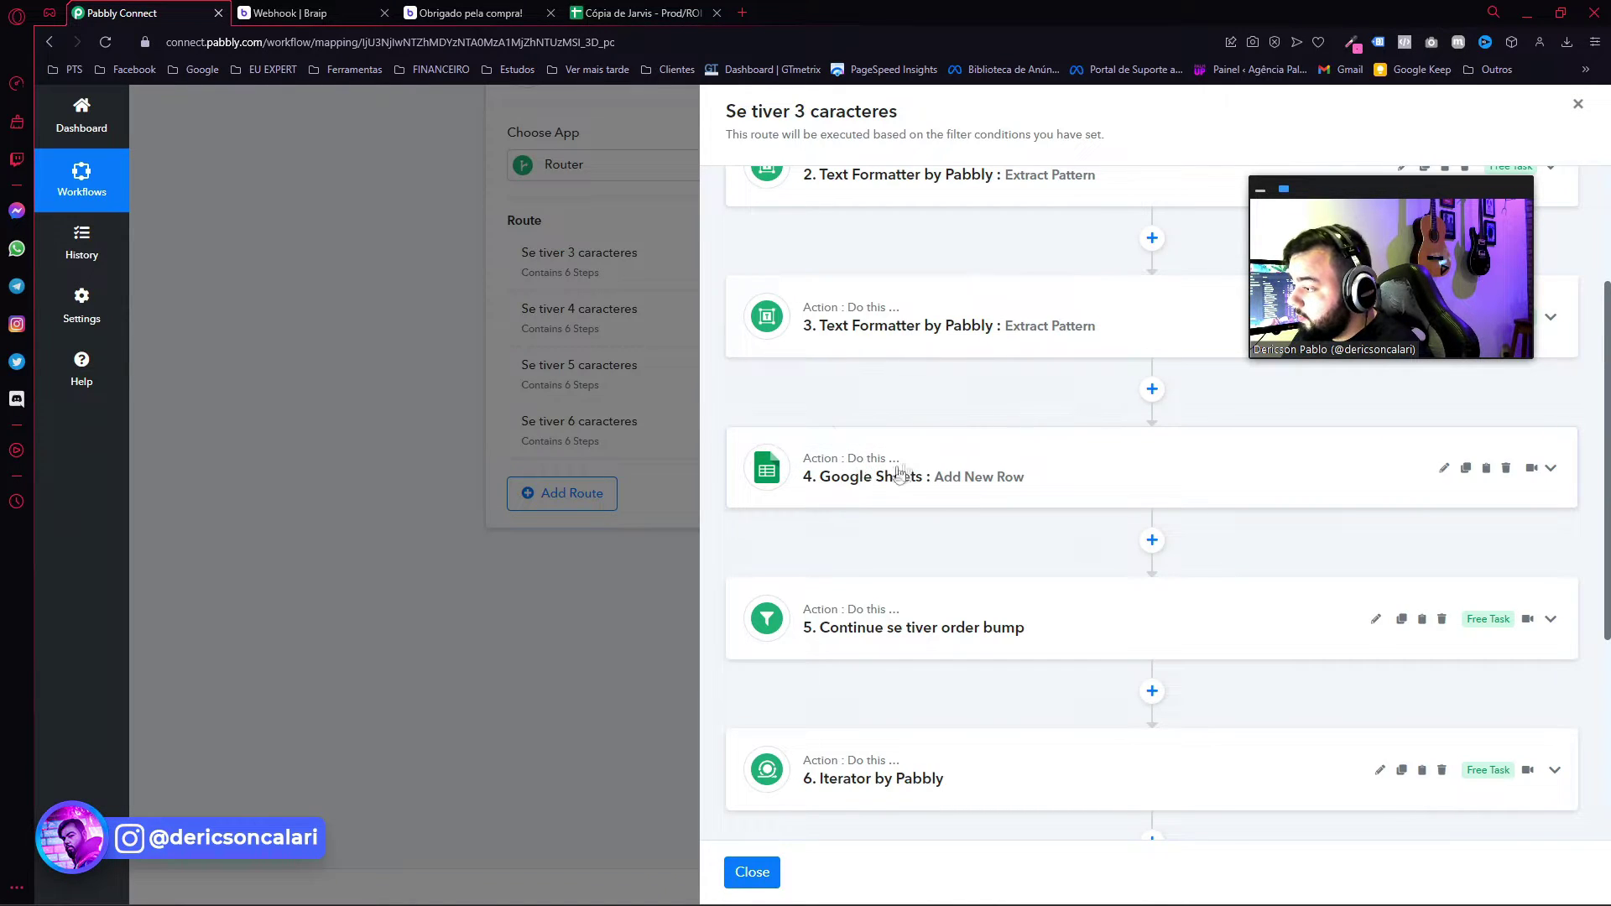
{"action": "scroll", "coordinate": [899, 475], "scroll_direction": "down", "scroll_amount": 2}
{"action": "left_click", "coordinate": [766, 508]}
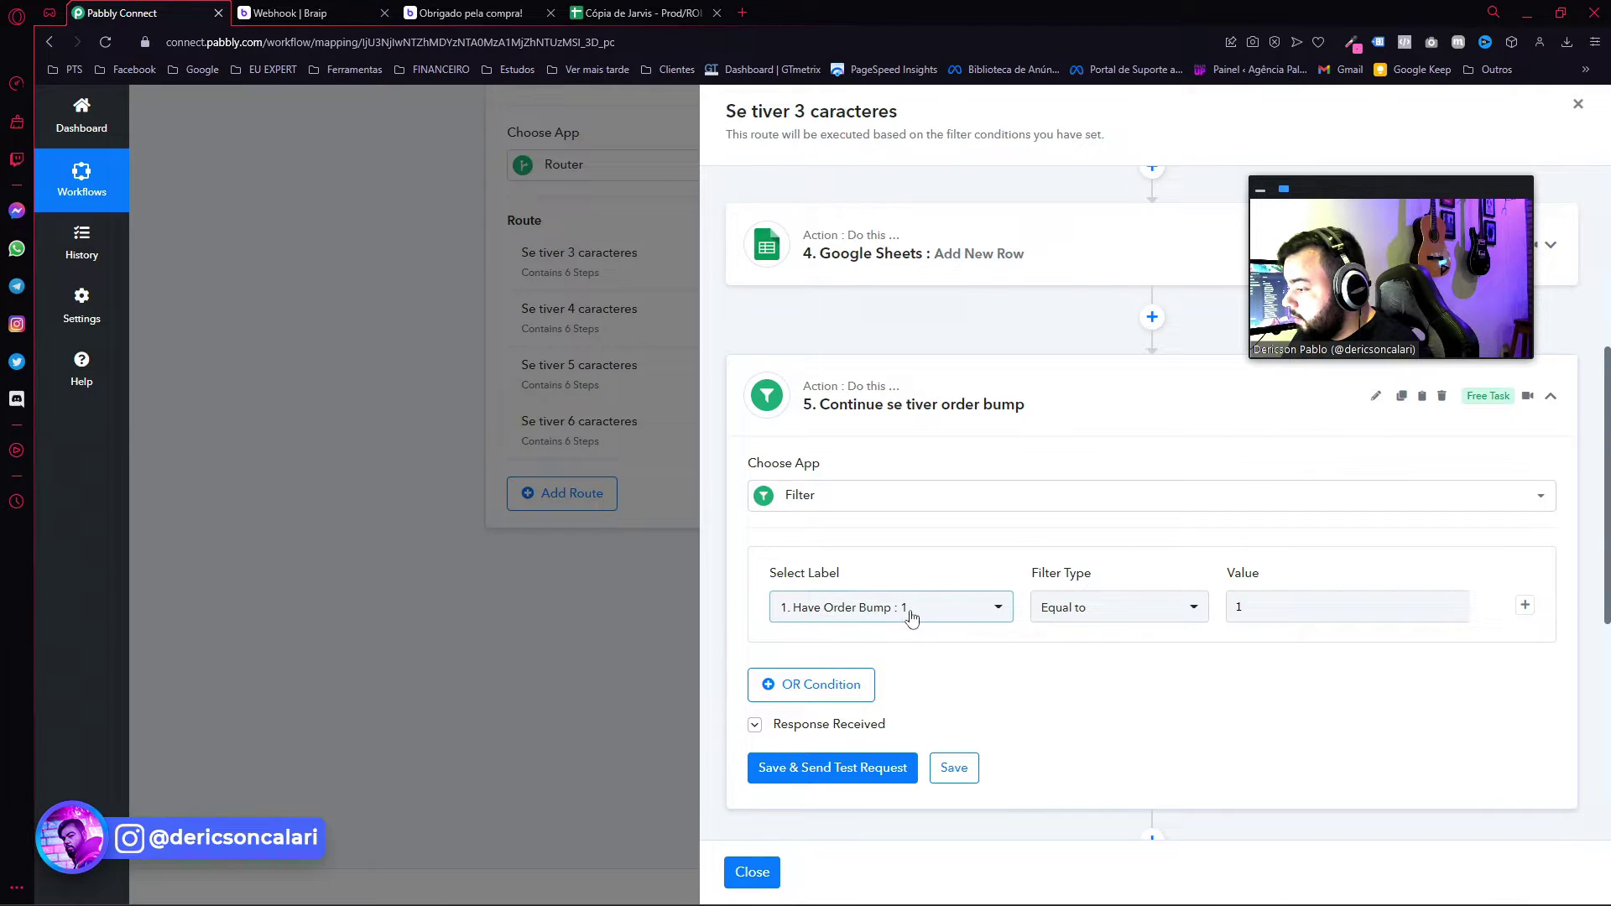
{"action": "left_click", "coordinate": [839, 404]}
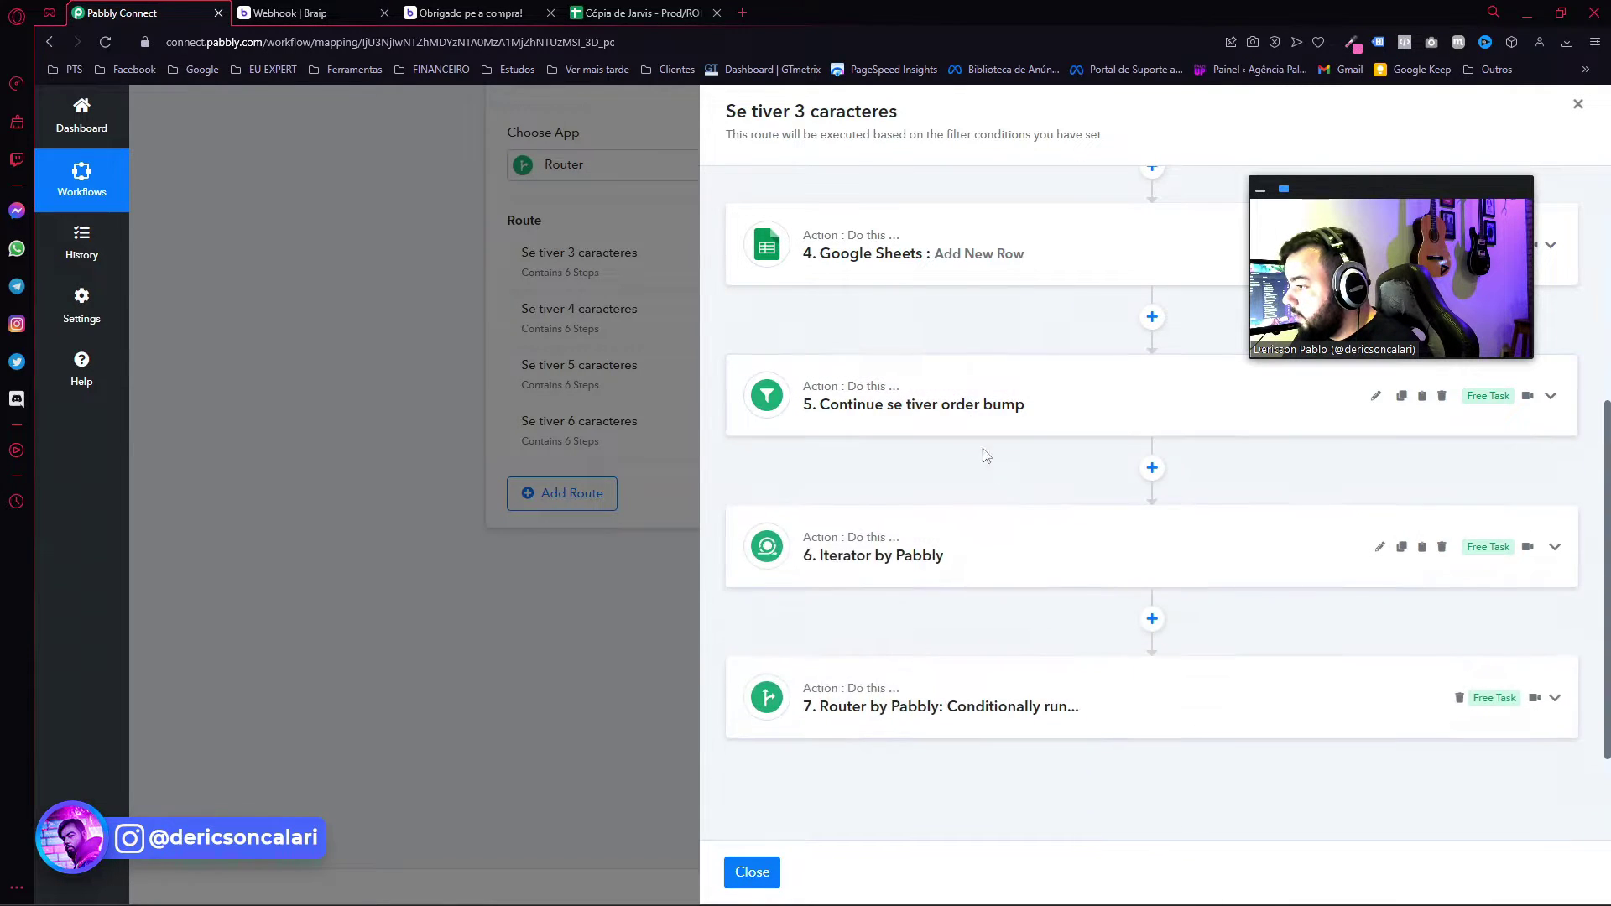
Expand the Iterator by Pabbly action and select the webhook's Trans Items array for it.
{"action": "left_click", "coordinate": [926, 569]}
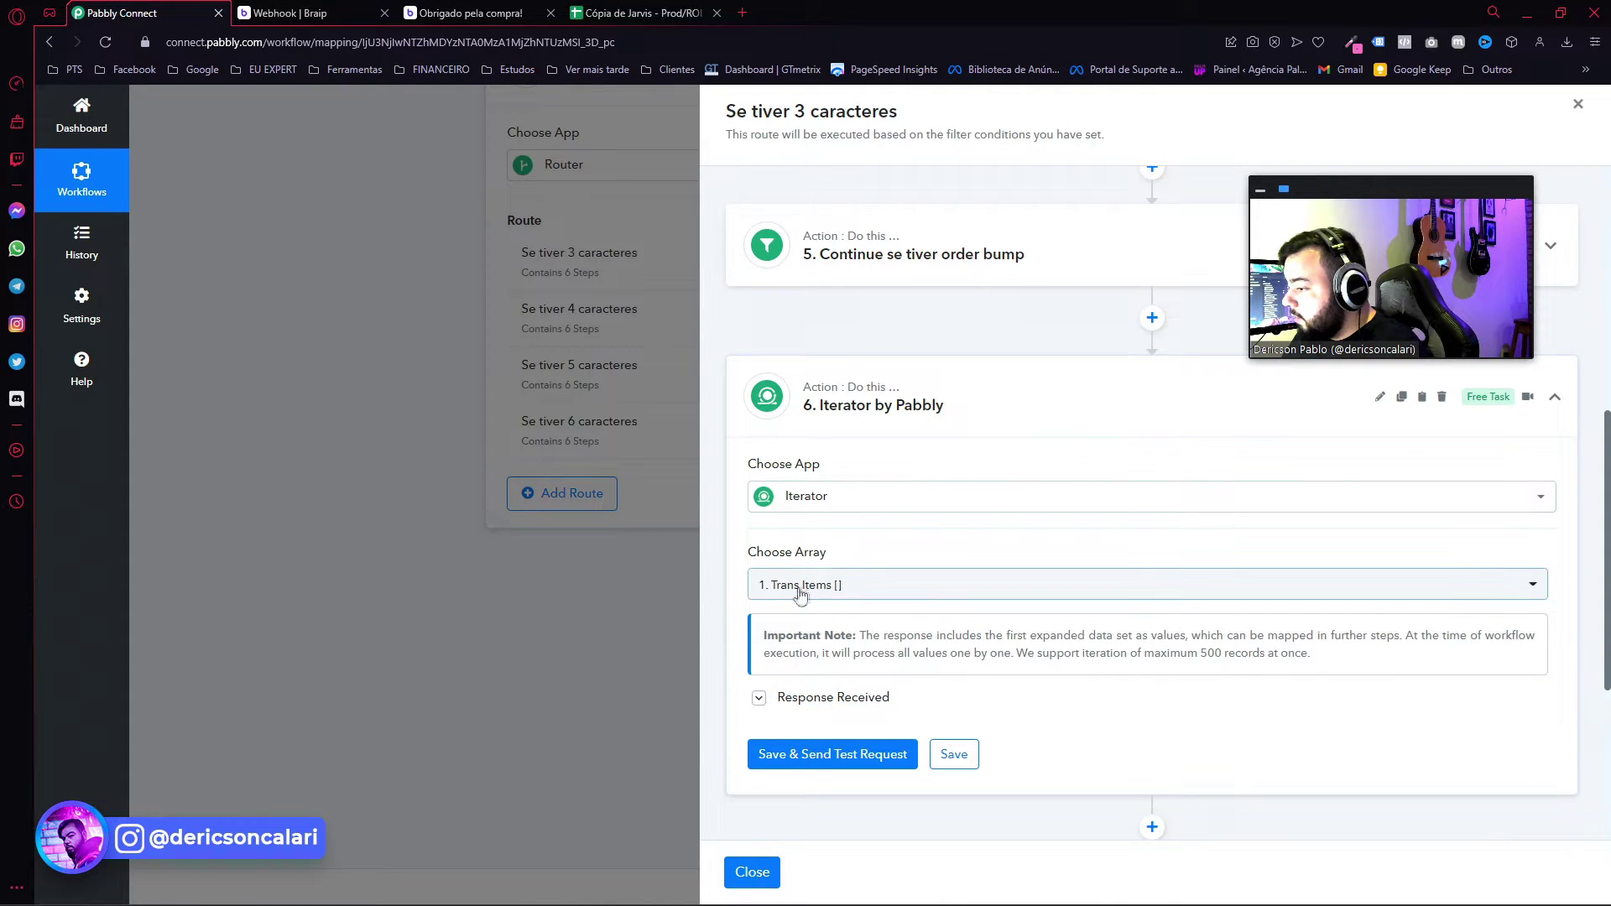
{"action": "left_click", "coordinate": [860, 587]}
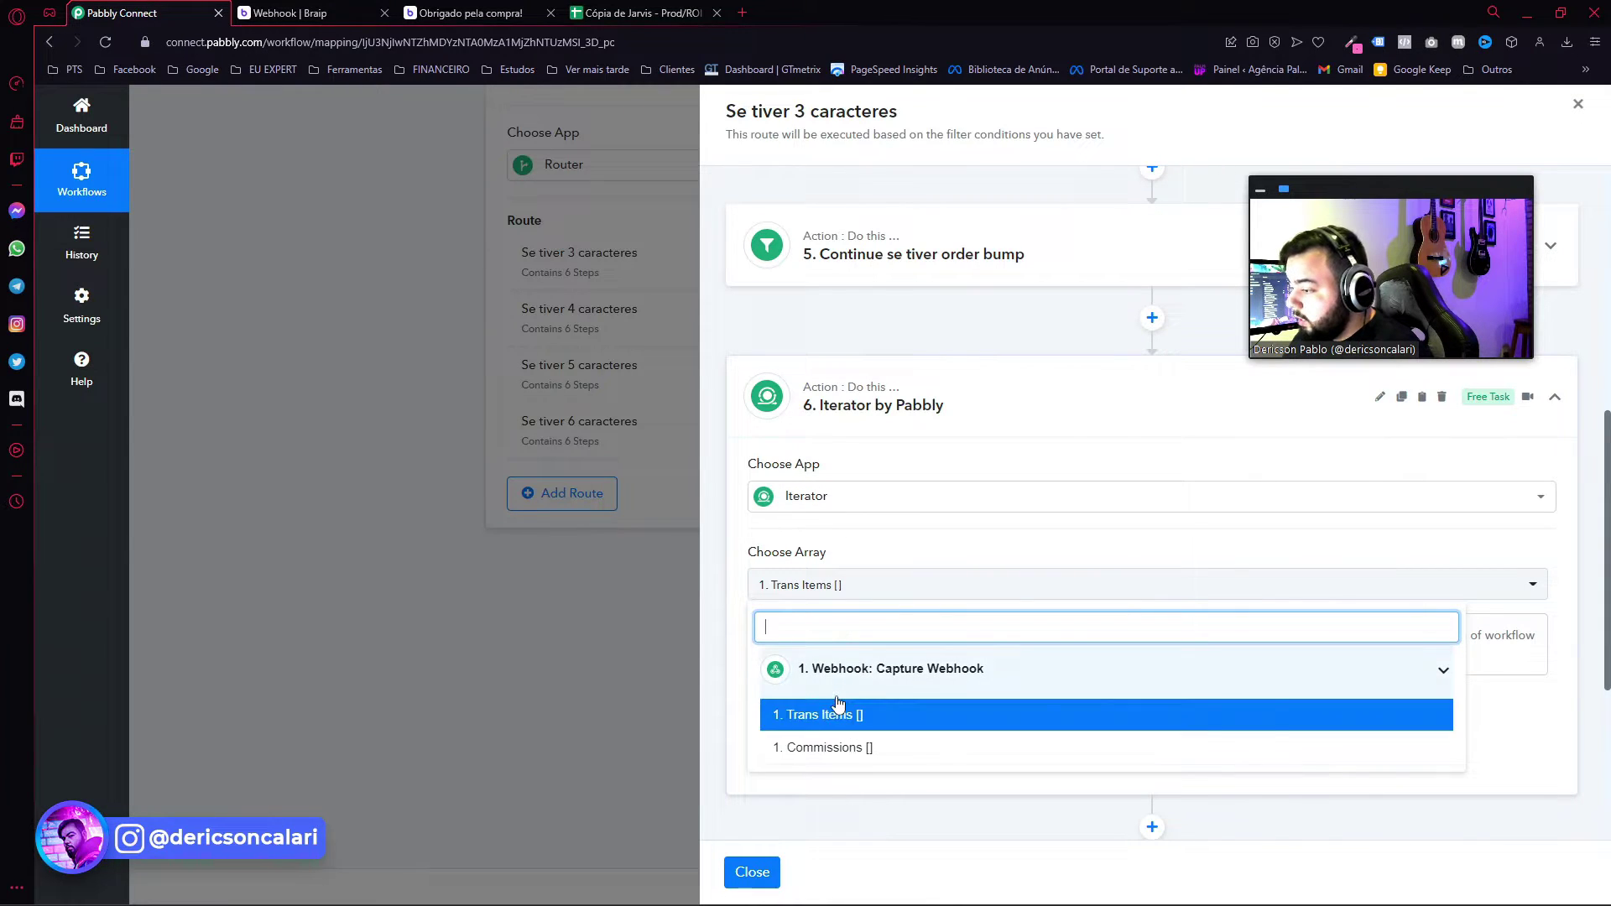
{"action": "left_click", "coordinate": [838, 712]}
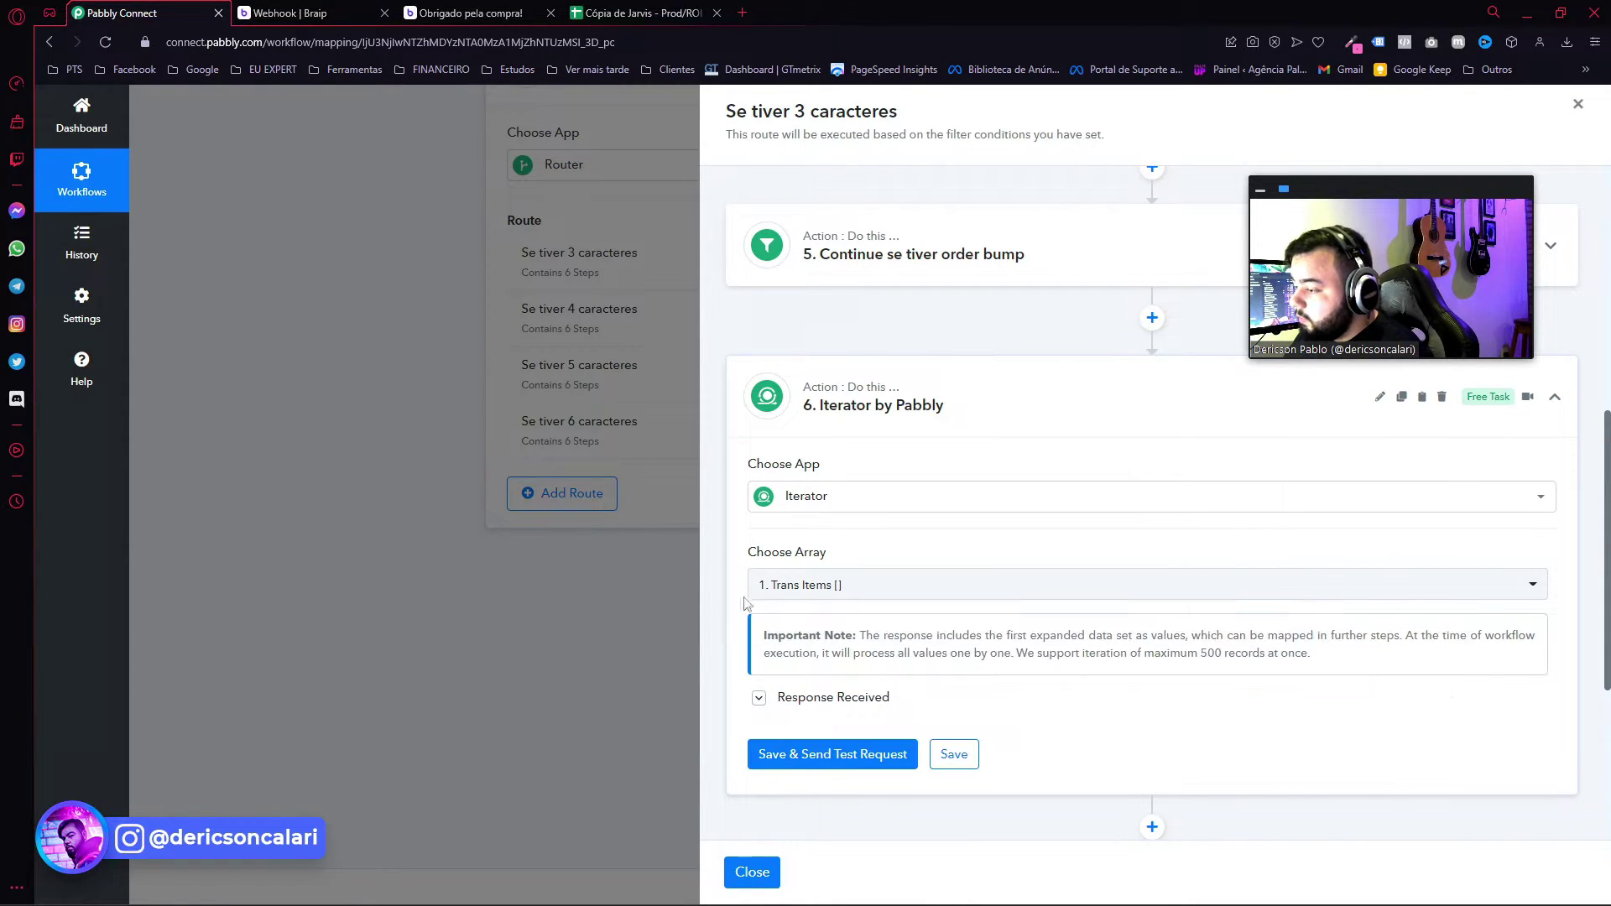
{"action": "left_click", "coordinate": [830, 588]}
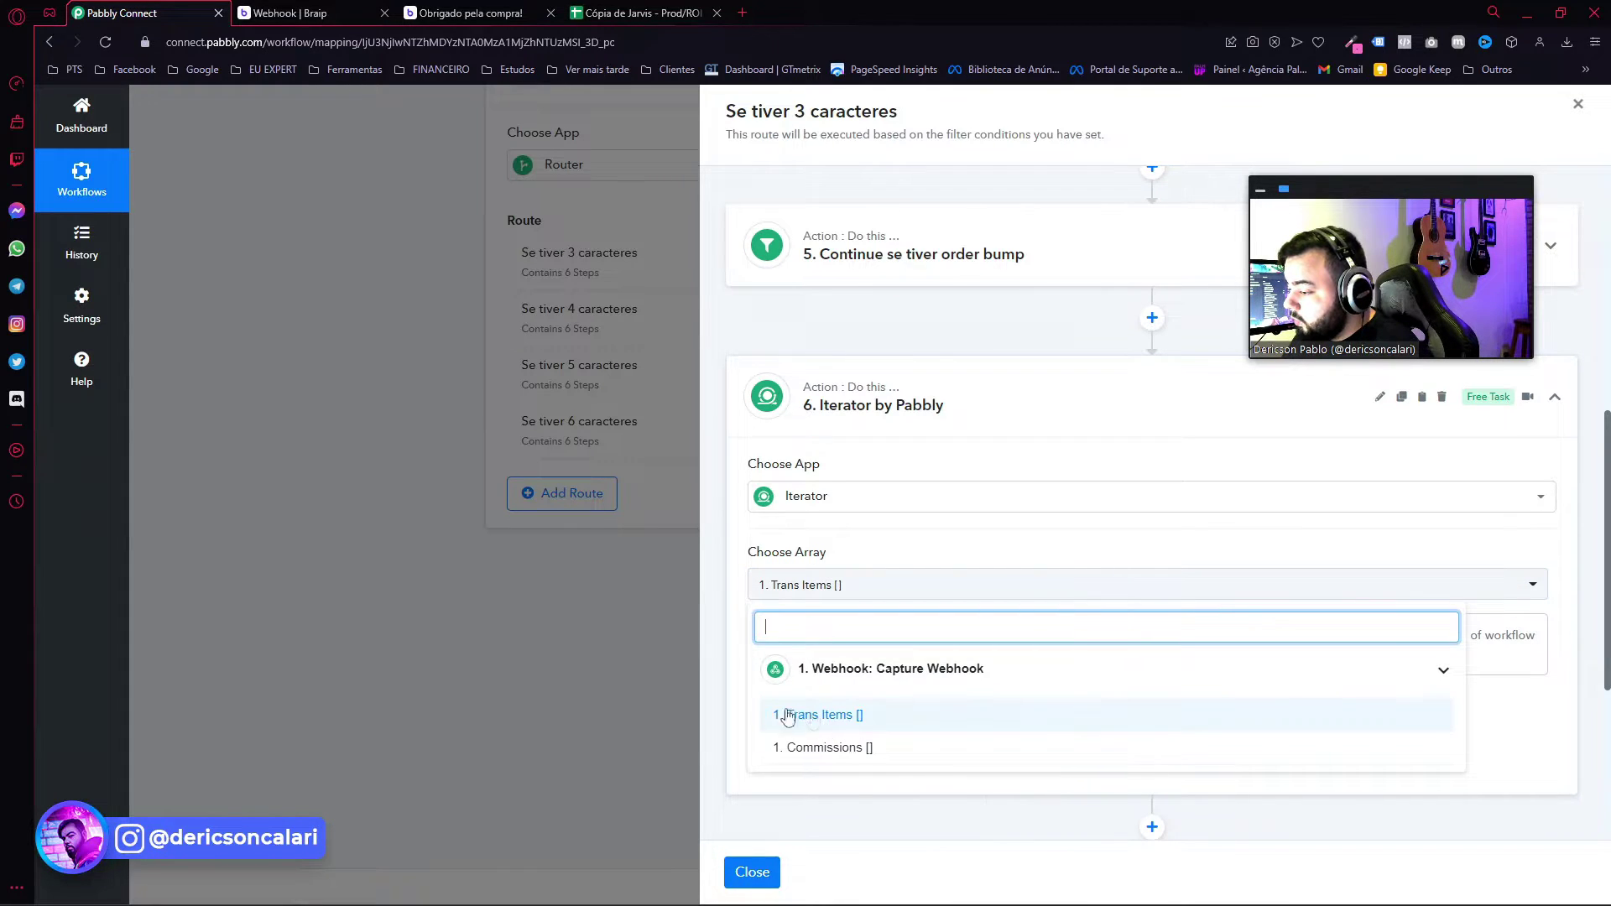
{"action": "left_click", "coordinate": [868, 556]}
{"action": "left_click", "coordinate": [826, 585]}
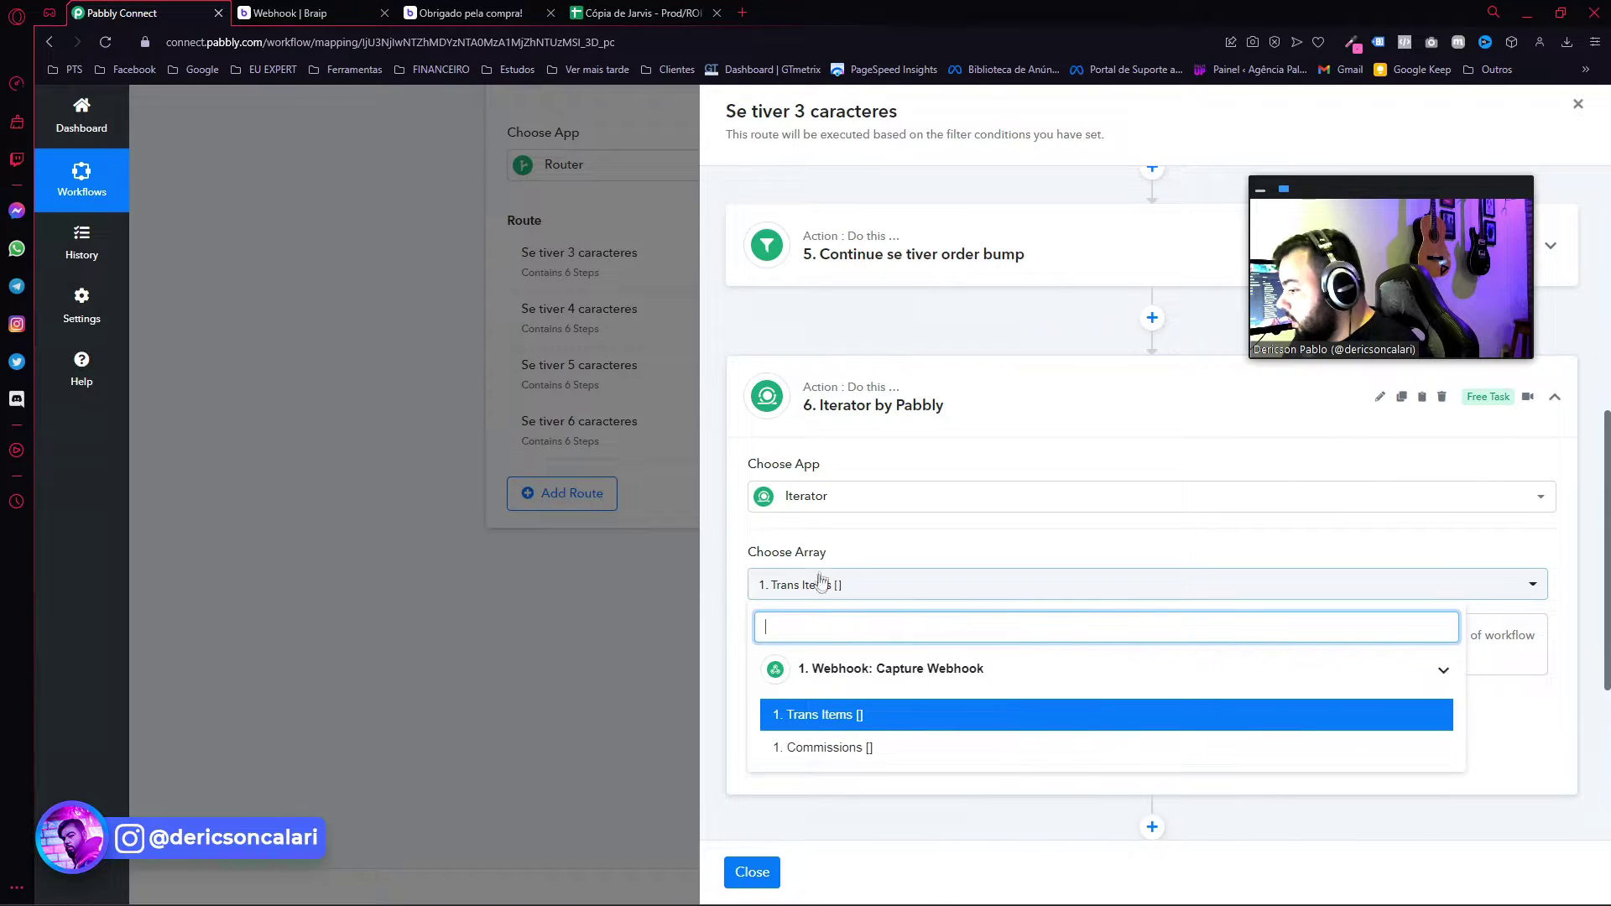
{"action": "left_click", "coordinate": [850, 557]}
{"action": "left_click", "coordinate": [844, 584]}
{"action": "left_click", "coordinate": [854, 554]}
{"action": "left_click", "coordinate": [839, 584]}
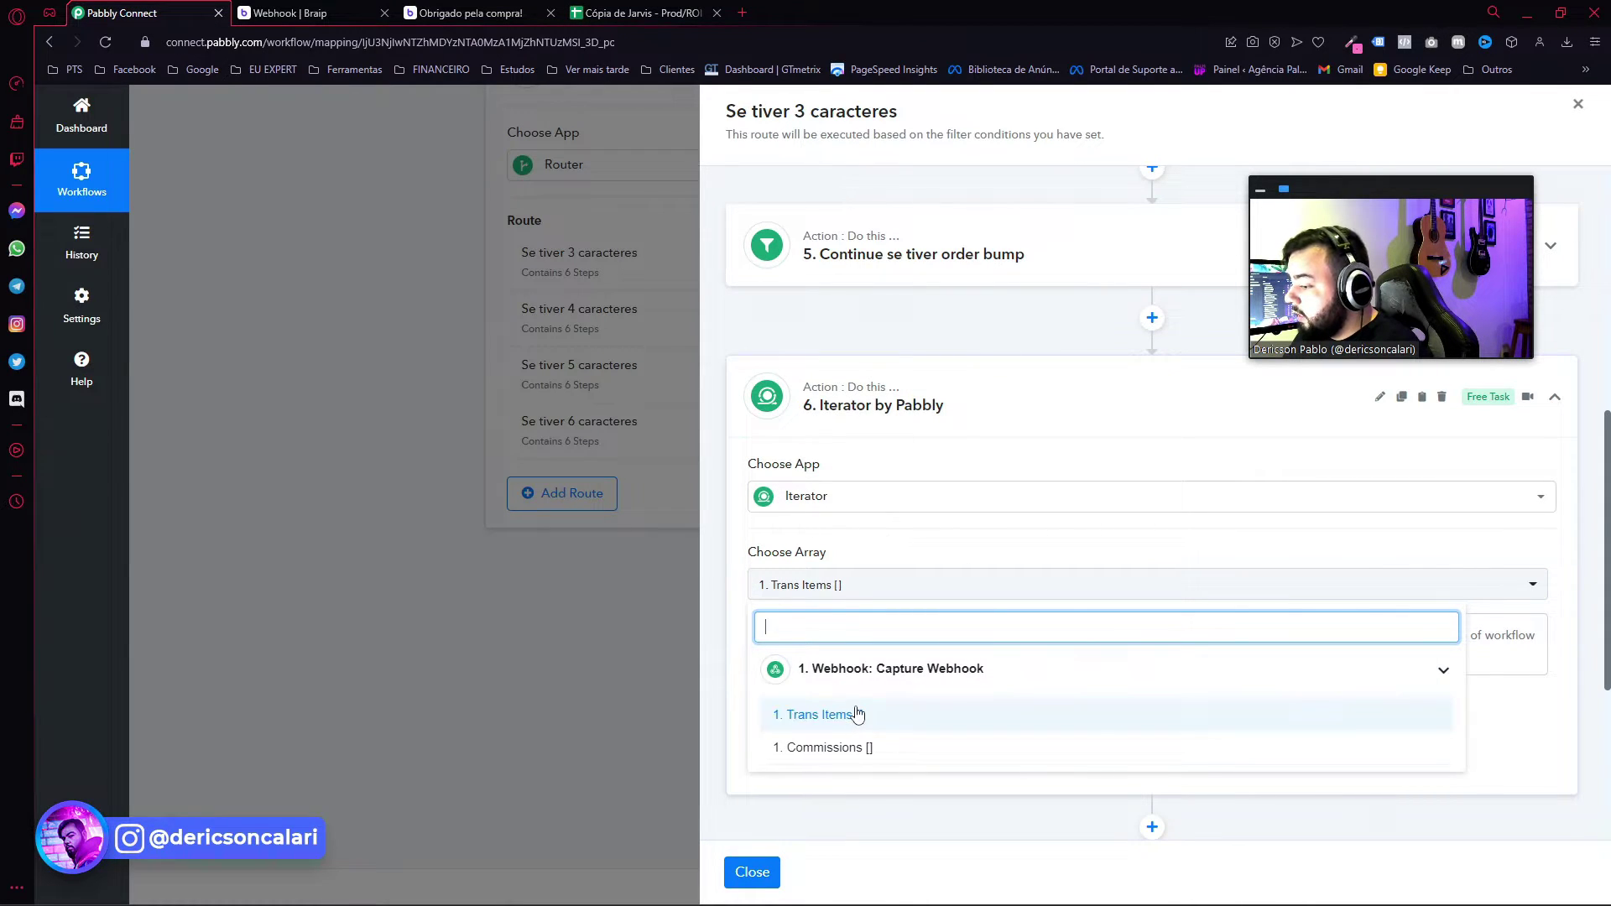
{"action": "left_click", "coordinate": [849, 551]}
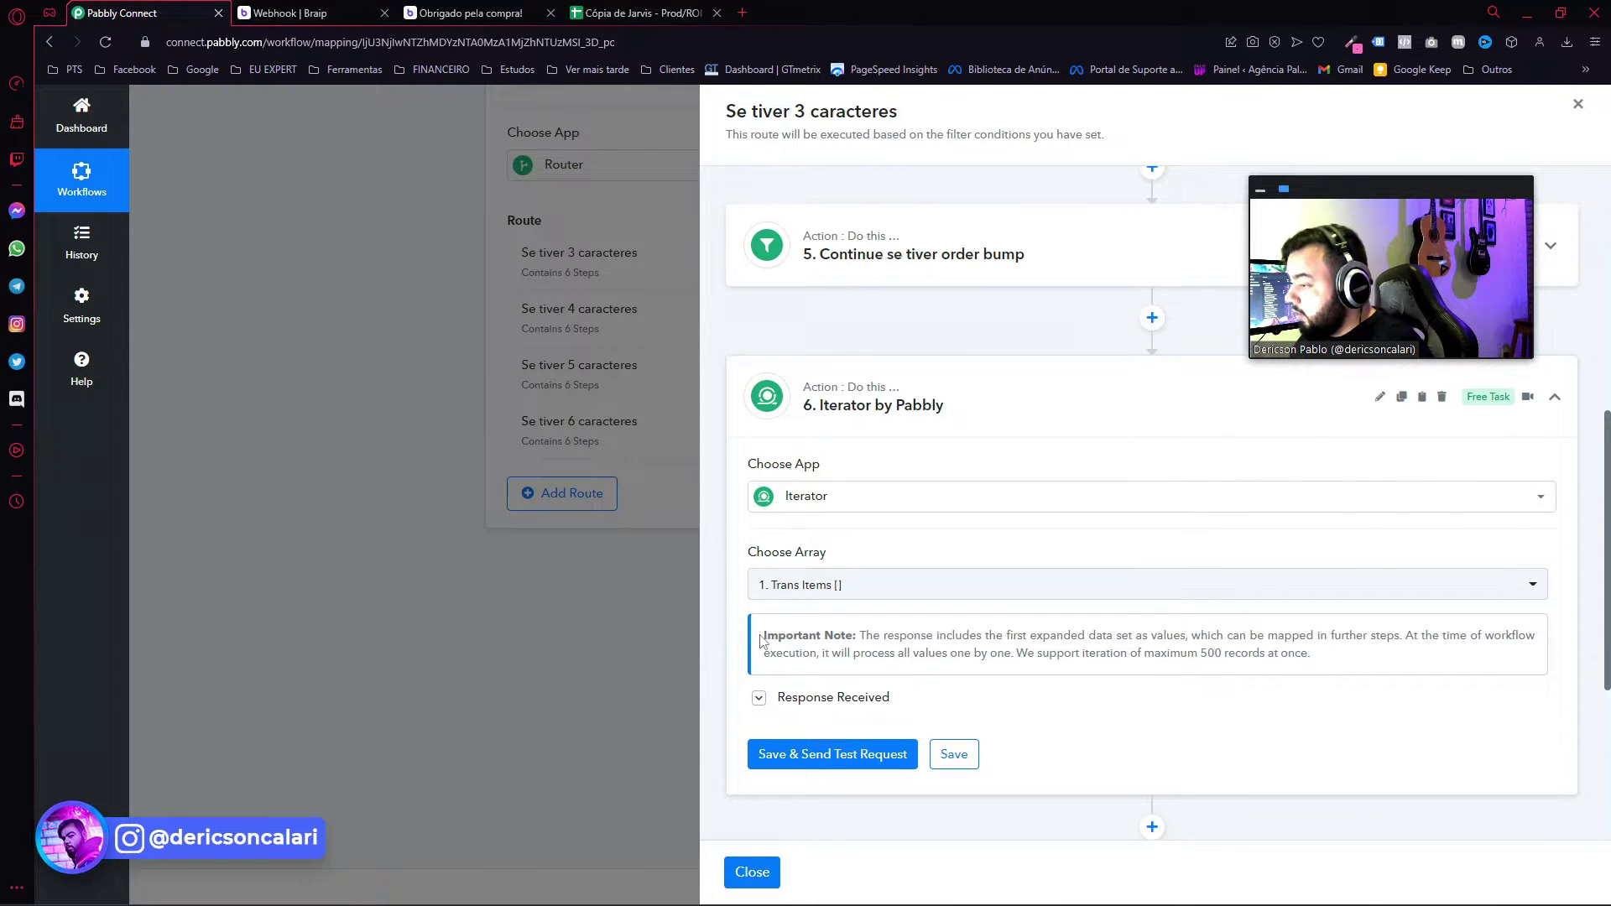
Expand the Iterator's received response and examine its plan and product fields, from Plan Key to Product Key.
{"action": "scroll", "coordinate": [762, 642], "scroll_direction": "down", "scroll_amount": 2}
{"action": "left_click", "coordinate": [835, 529]}
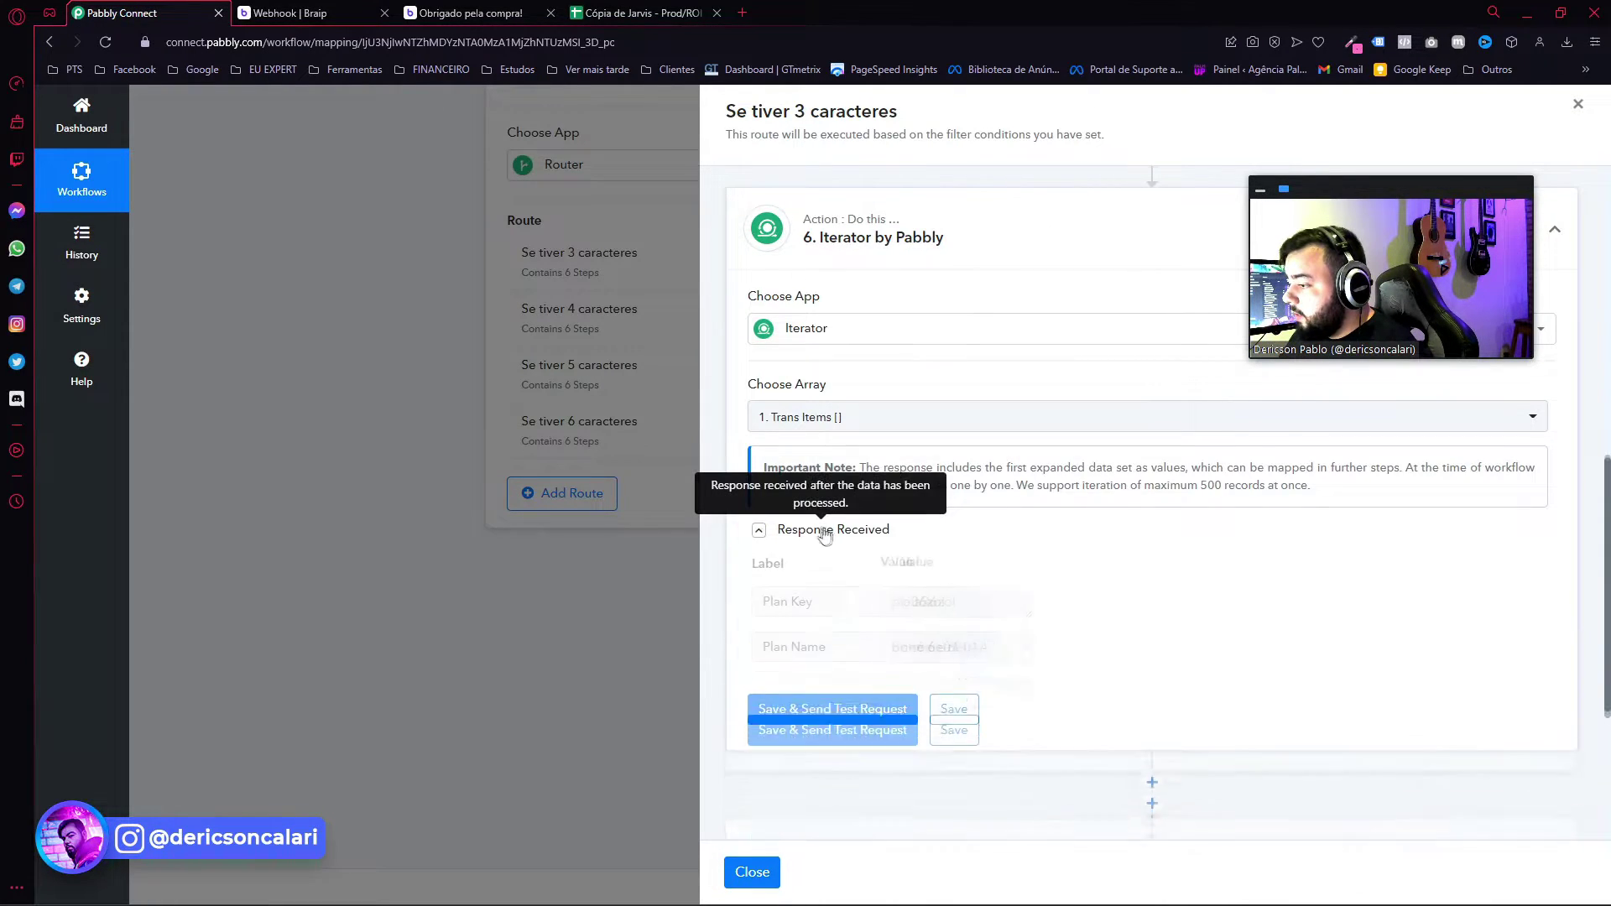
{"action": "scroll", "coordinate": [979, 576], "scroll_direction": "down", "scroll_amount": 3}
{"action": "scroll", "coordinate": [1071, 412], "scroll_direction": "up", "scroll_amount": 1}
{"action": "triple_click", "coordinate": [810, 433]}
{"action": "double_click", "coordinate": [1284, 434]}
{"action": "triple_click", "coordinate": [1208, 479]}
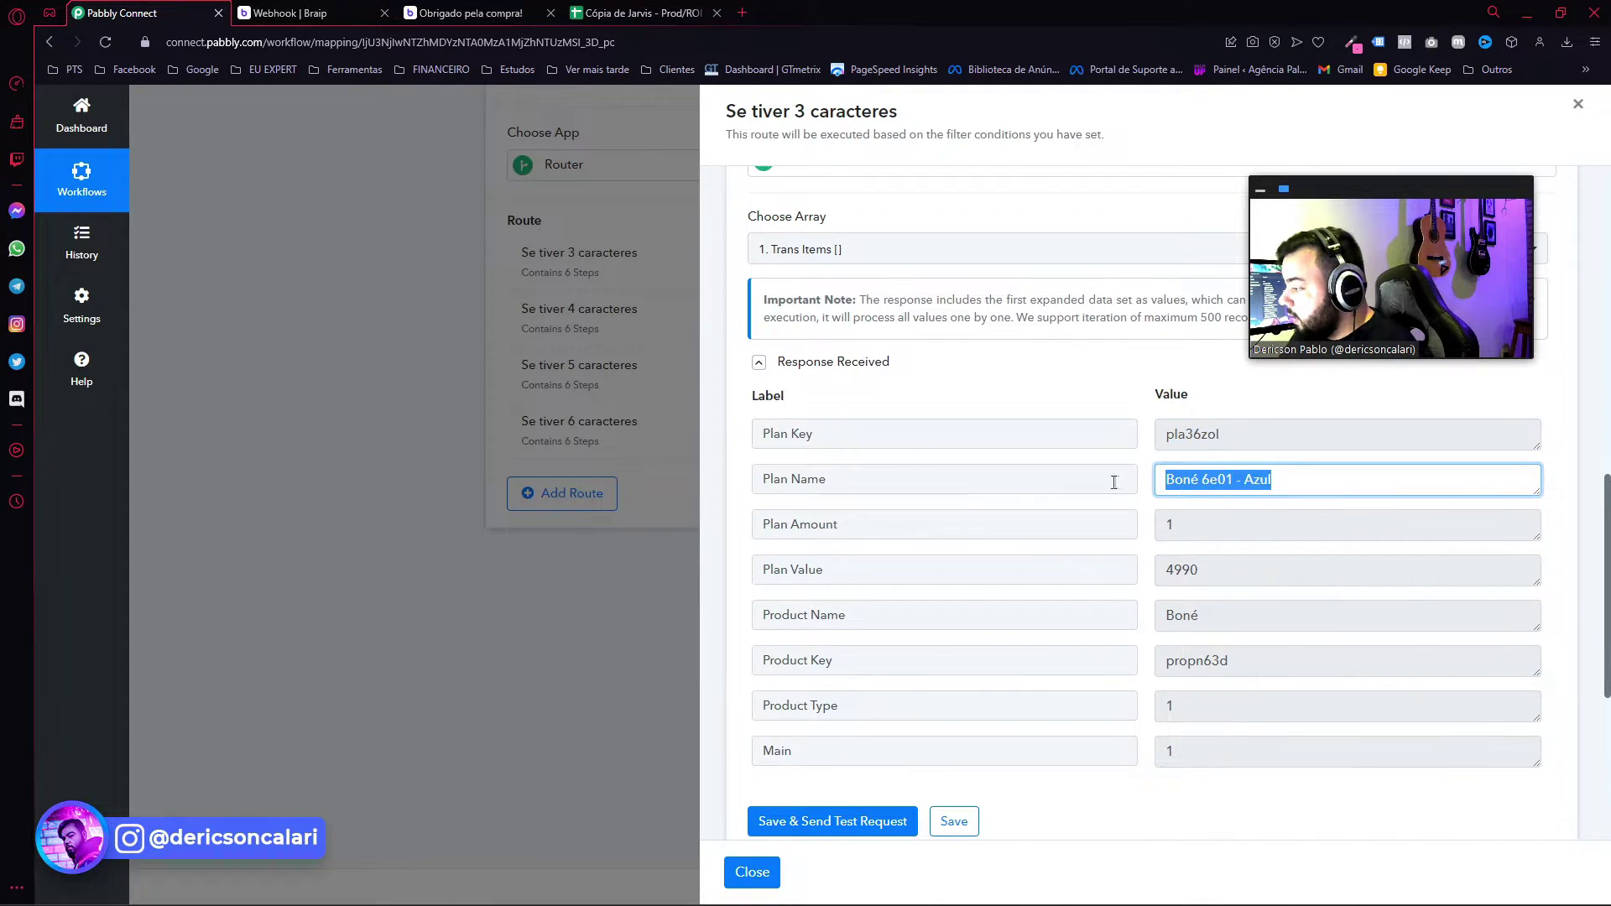
{"action": "double_click", "coordinate": [1171, 524]}
{"action": "double_click", "coordinate": [1158, 571]}
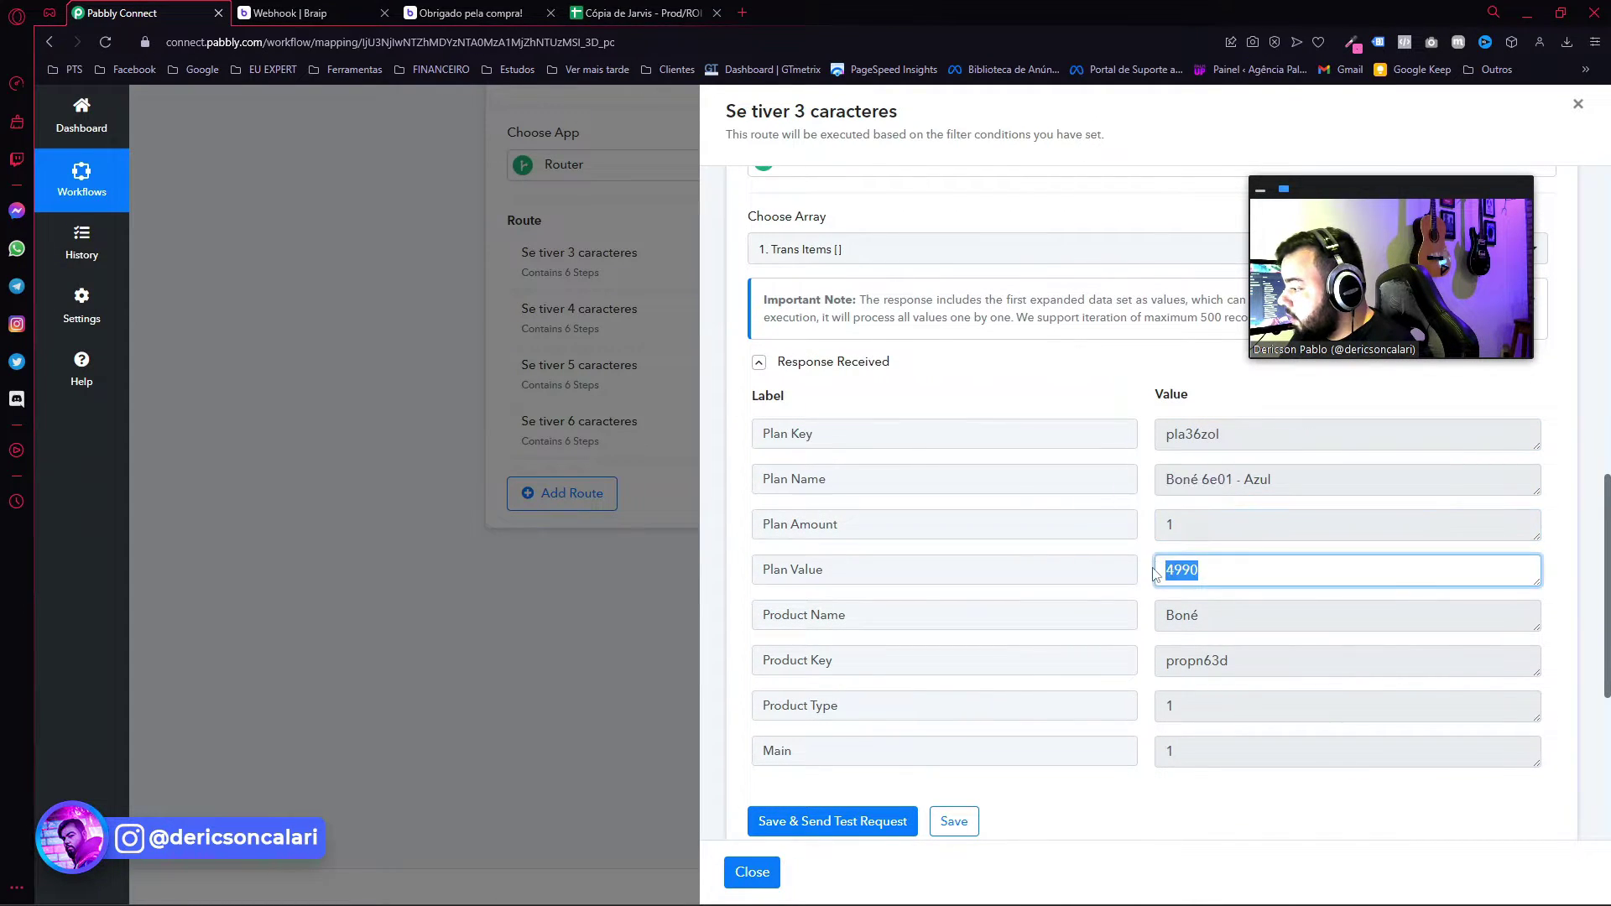
{"action": "double_click", "coordinate": [1192, 616]}
{"action": "double_click", "coordinate": [1200, 661]}
{"action": "scroll", "coordinate": [772, 400], "scroll_direction": "down", "scroll_amount": 2}
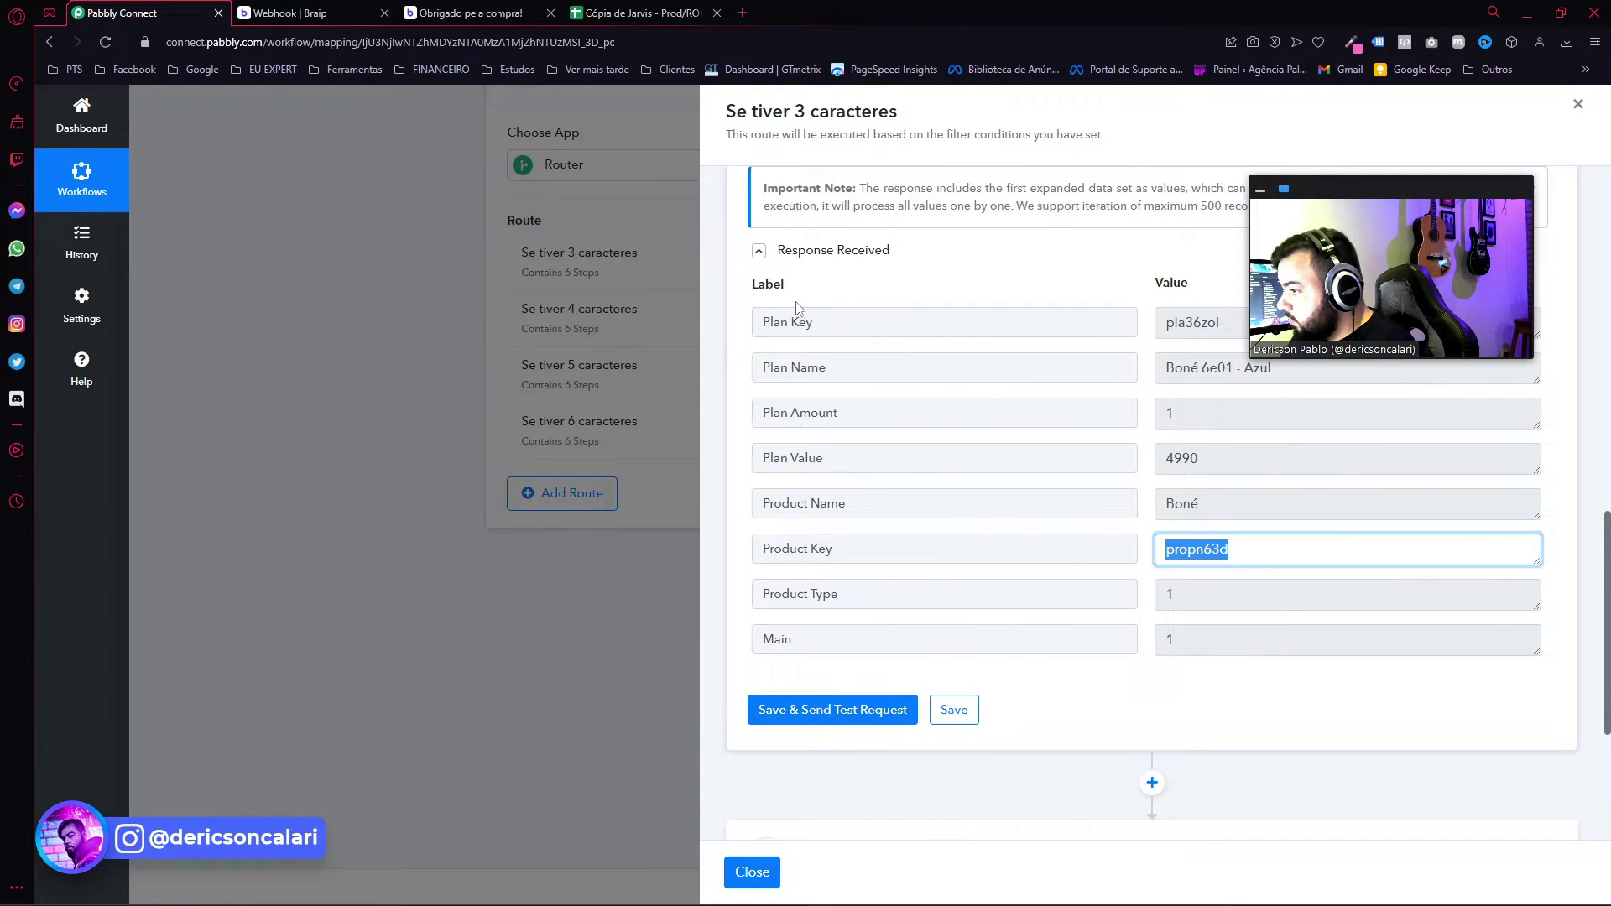
{"action": "scroll", "coordinate": [1103, 359], "scroll_direction": "up", "scroll_amount": 1}
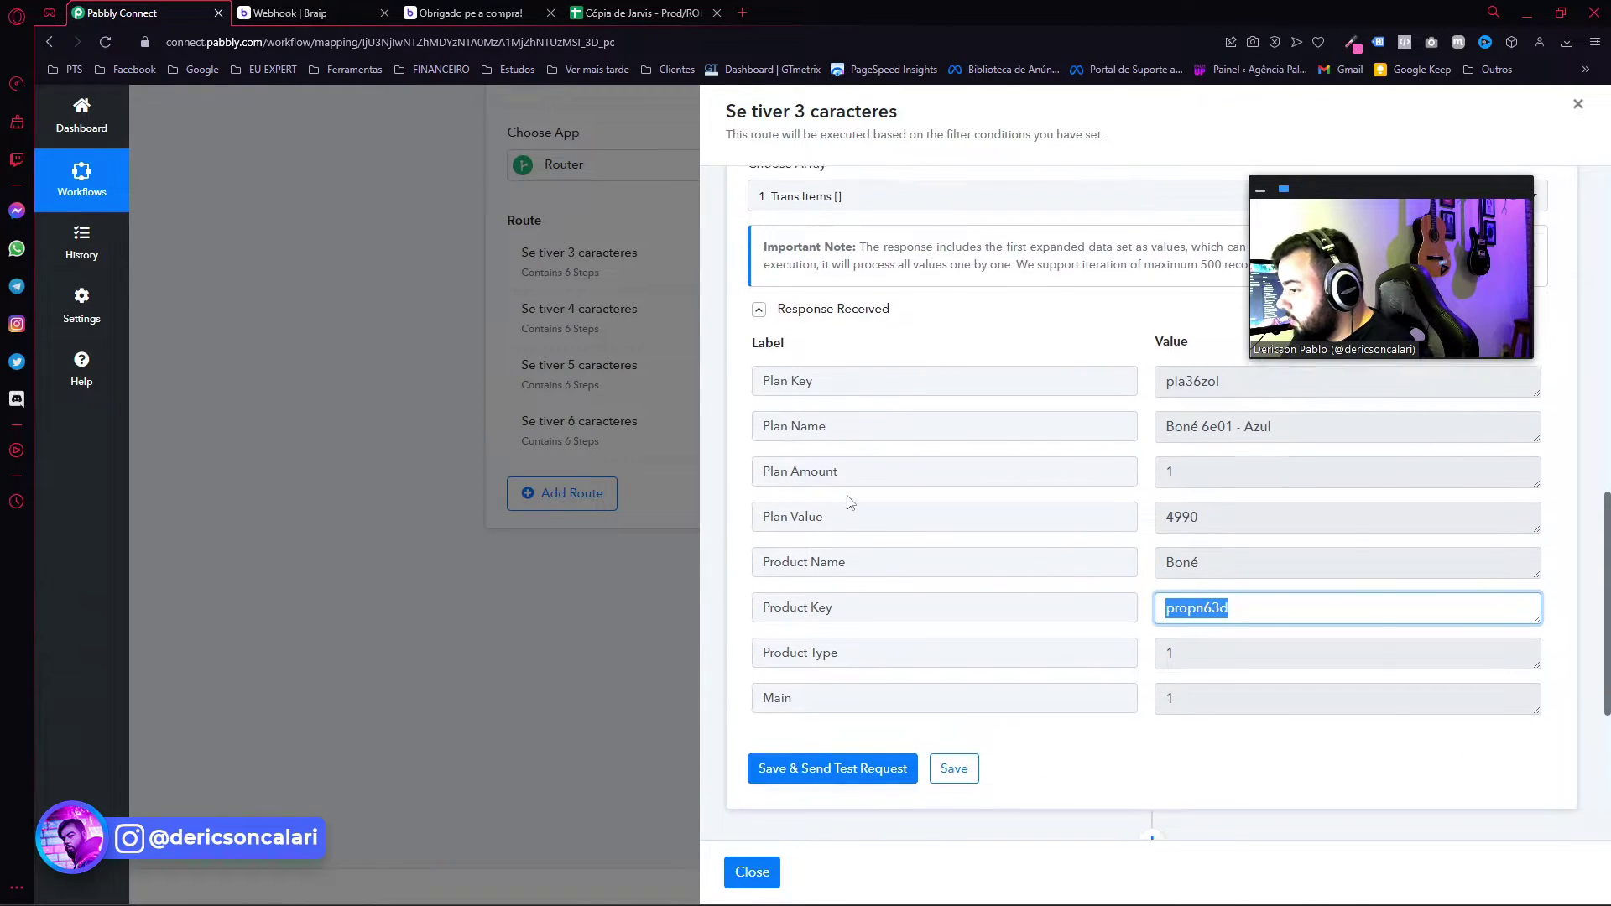
{"action": "scroll", "coordinate": [1091, 503], "scroll_direction": "up", "scroll_amount": 1}
{"action": "triple_click", "coordinate": [755, 431]}
{"action": "double_click", "coordinate": [1276, 447]}
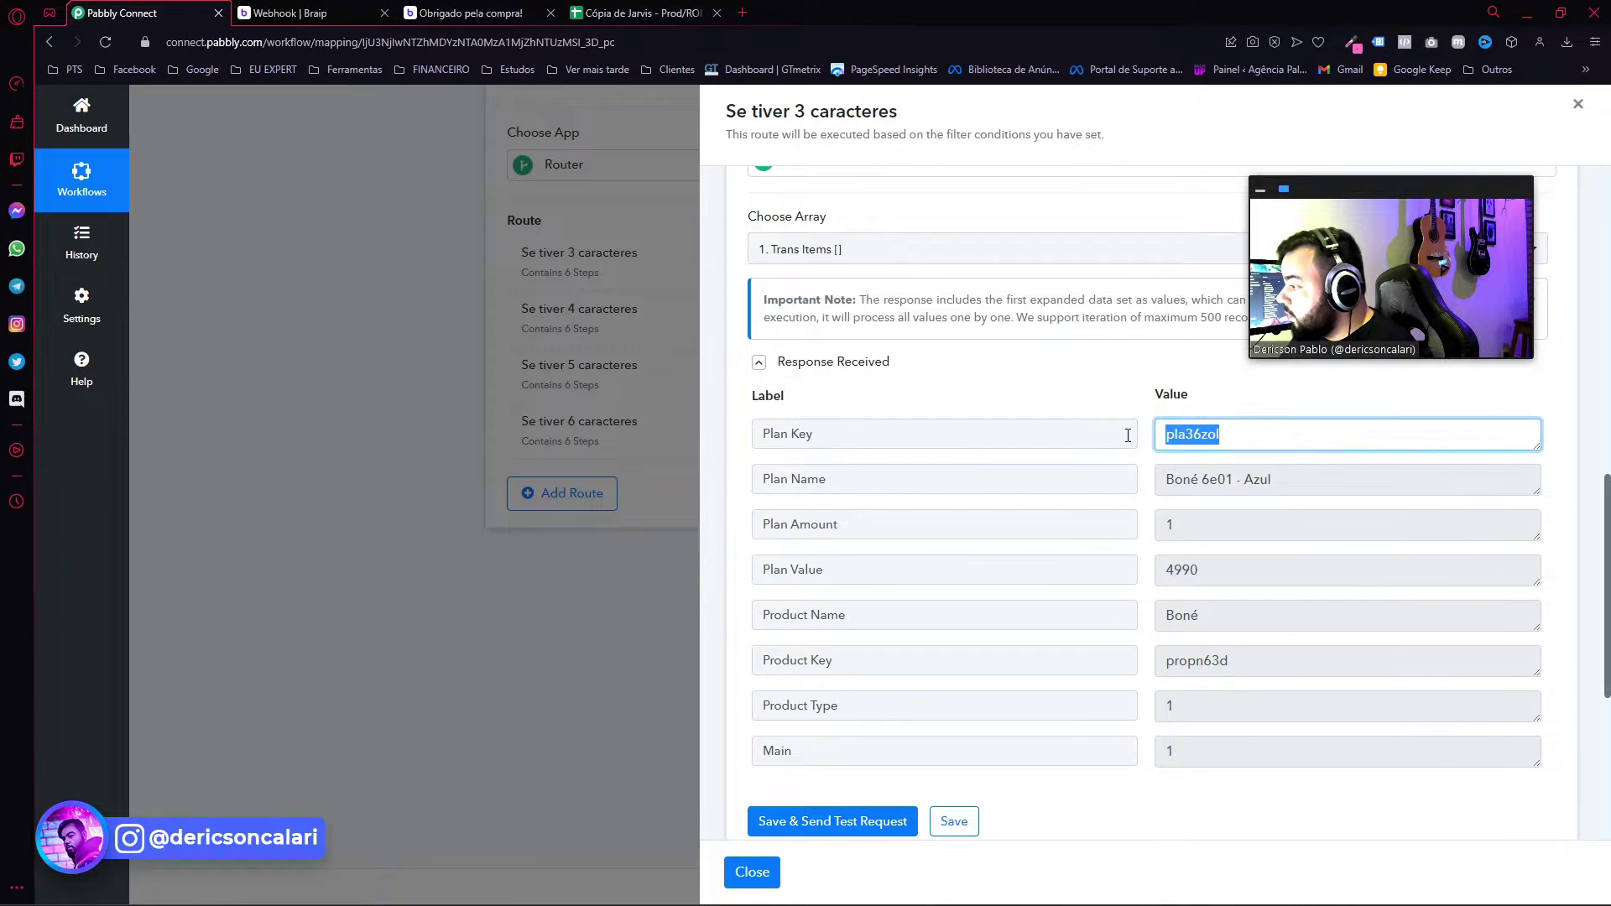
Examine the plan and product fields in the Iterator's received response, from Plan Name to Main.
{"action": "left_click_drag", "start_coordinate": [1274, 480], "coordinate": [1141, 488]}
{"action": "left_click_drag", "start_coordinate": [826, 479], "coordinate": [762, 480]}
{"action": "left_click_drag", "start_coordinate": [839, 524], "coordinate": [762, 526]}
{"action": "scroll", "coordinate": [801, 594], "scroll_direction": "down", "scroll_amount": 4}
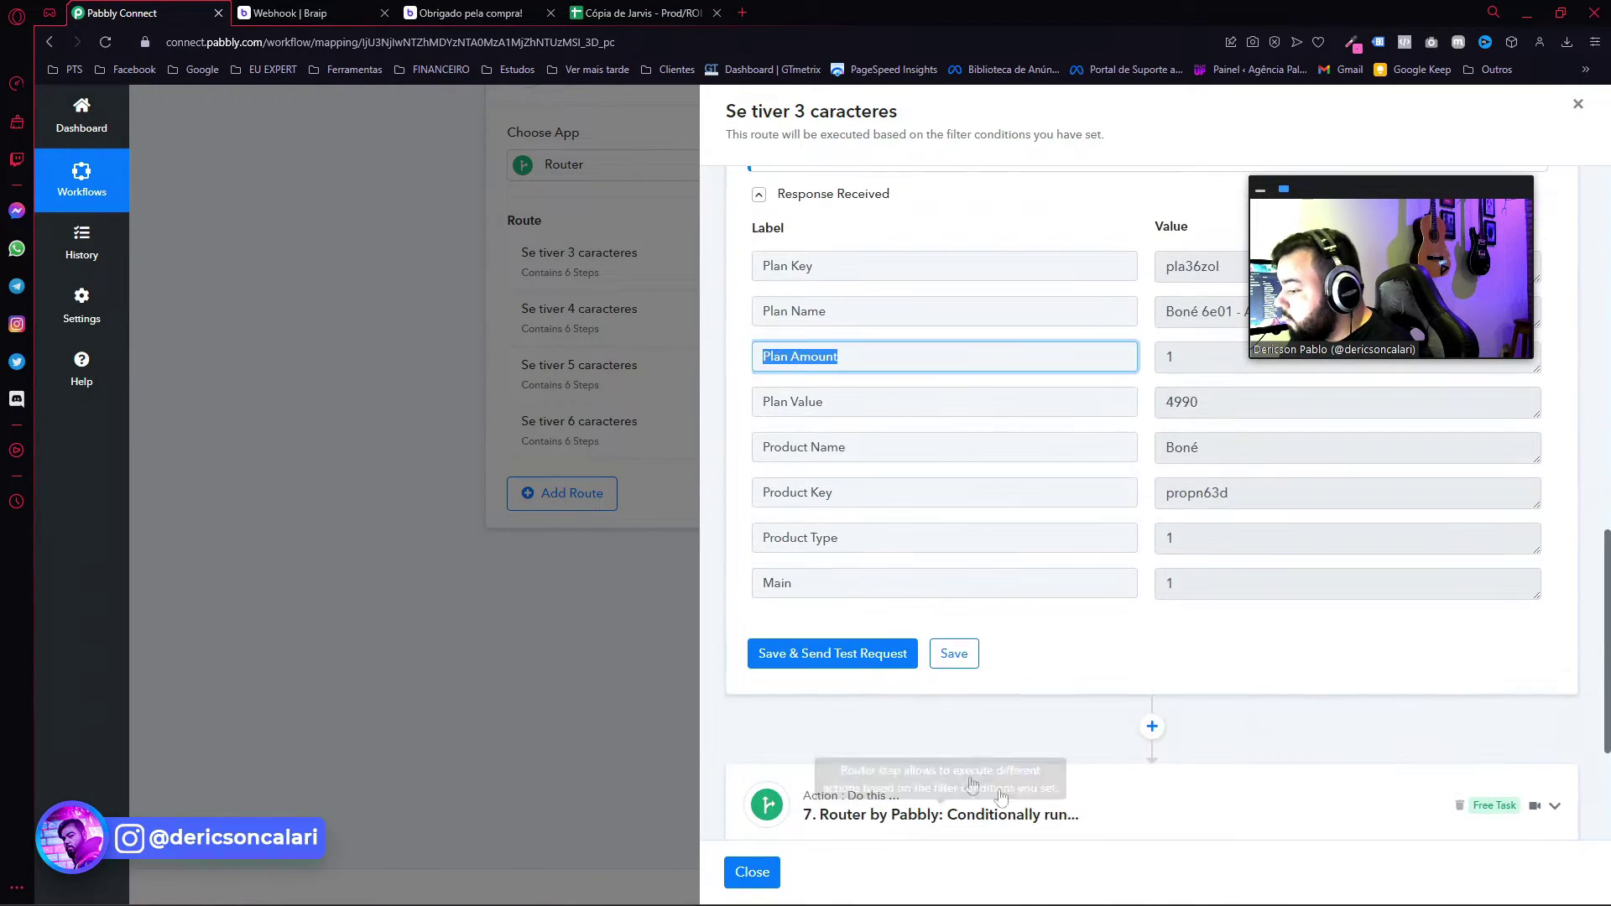
{"action": "scroll", "coordinate": [1160, 635], "scroll_direction": "up", "scroll_amount": 4}
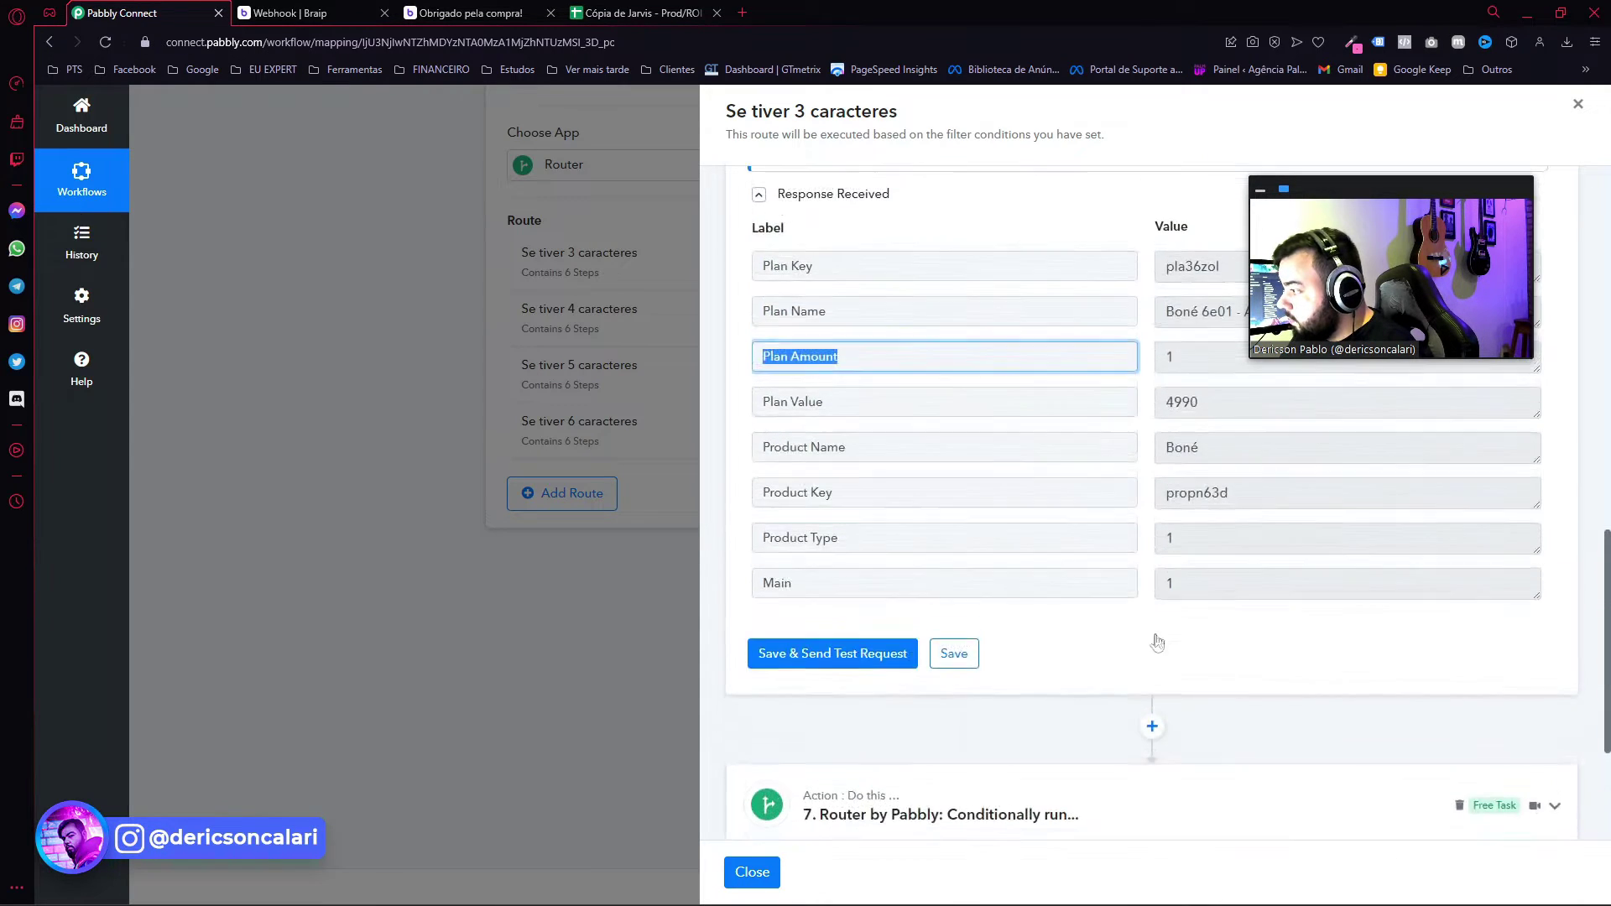
{"action": "double_click", "coordinate": [1250, 443]}
{"action": "triple_click", "coordinate": [1233, 480]}
{"action": "double_click", "coordinate": [1215, 525]}
{"action": "left_click_drag", "start_coordinate": [1210, 561], "coordinate": [1122, 565]}
{"action": "left_click_drag", "start_coordinate": [1218, 608], "coordinate": [1141, 619]}
{"action": "left_click_drag", "start_coordinate": [1231, 662], "coordinate": [1118, 649]}
{"action": "left_click_drag", "start_coordinate": [1175, 706], "coordinate": [1124, 695]}
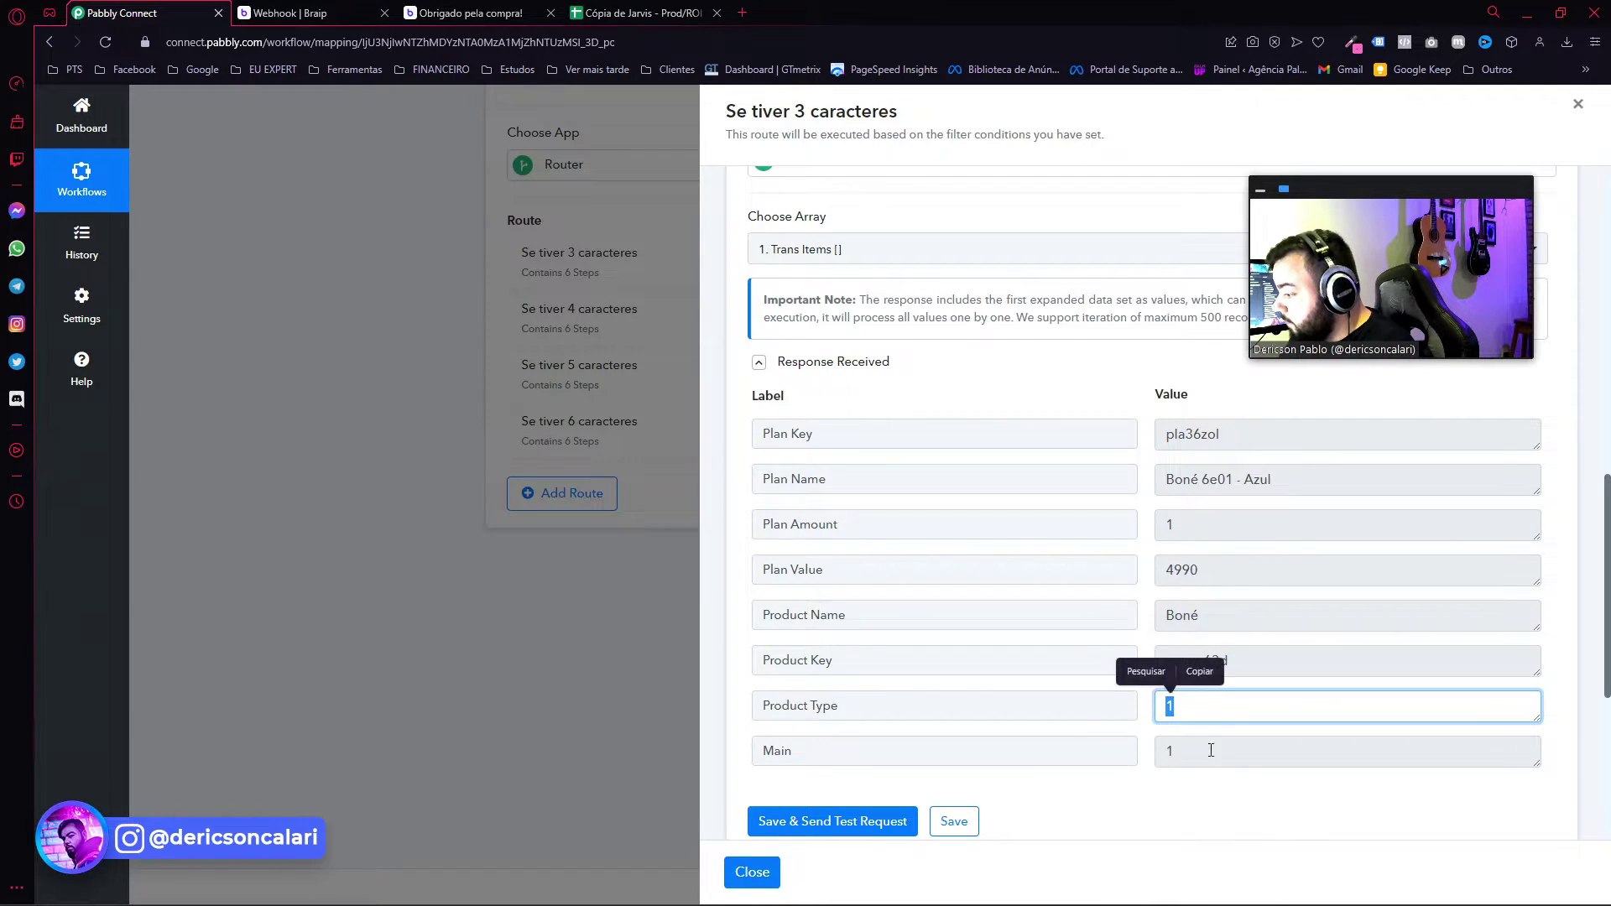
{"action": "left_click_drag", "start_coordinate": [1174, 752], "coordinate": [1024, 638]}
{"action": "scroll", "coordinate": [1091, 739], "scroll_direction": "down", "scroll_amount": 3}
{"action": "scroll", "coordinate": [1040, 512], "scroll_direction": "up", "scroll_amount": 5}
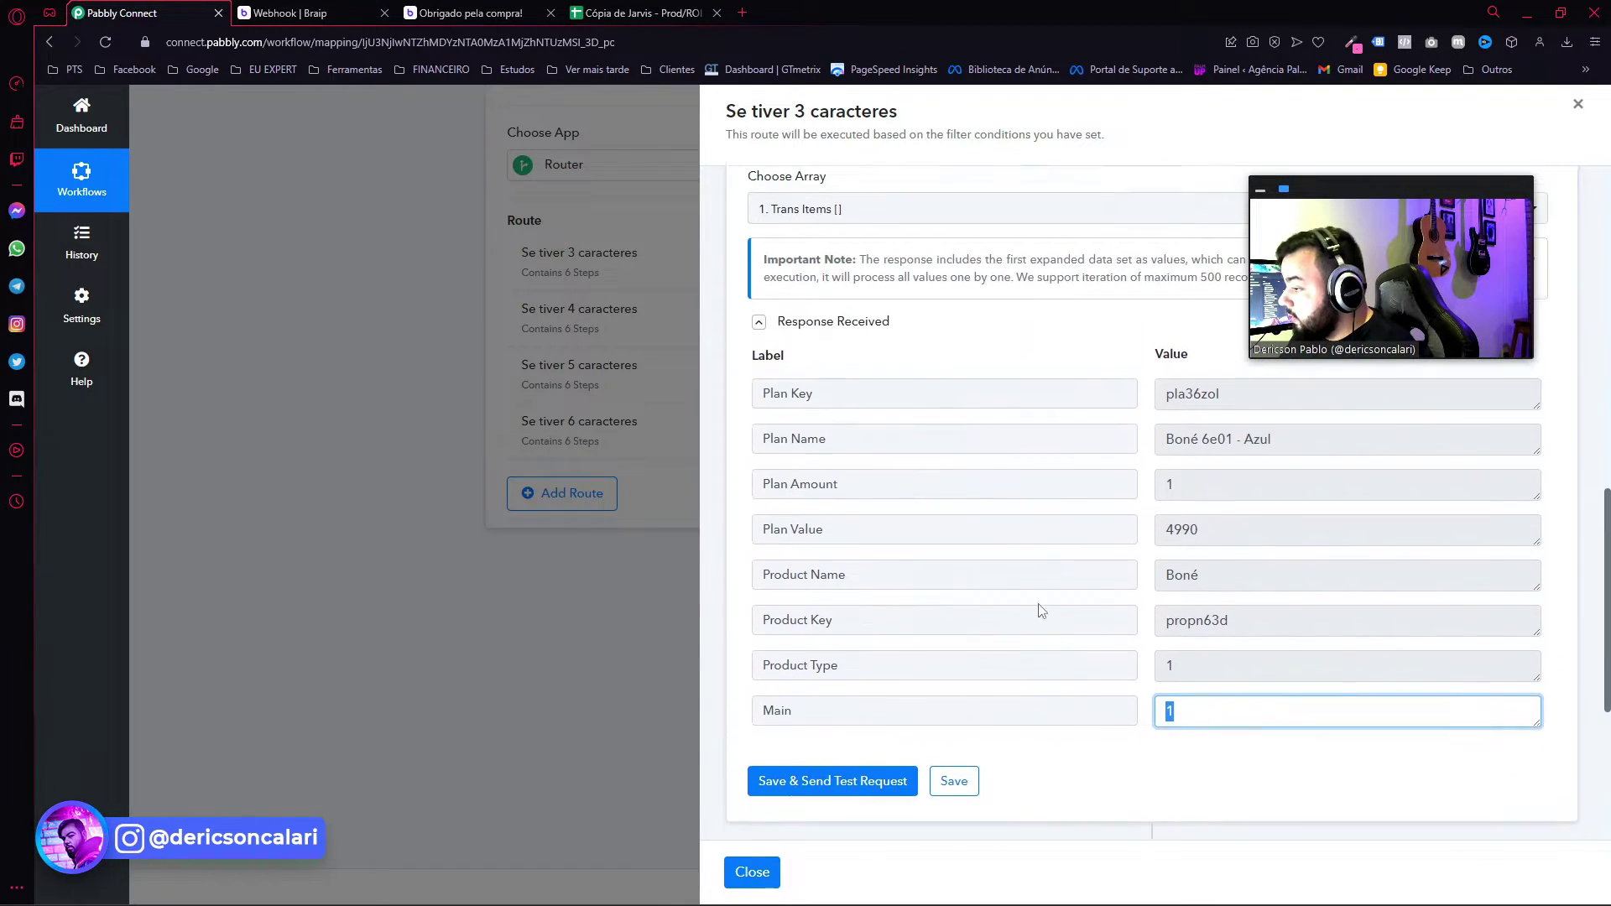
{"action": "scroll", "coordinate": [1155, 577], "scroll_direction": "down", "scroll_amount": 2}
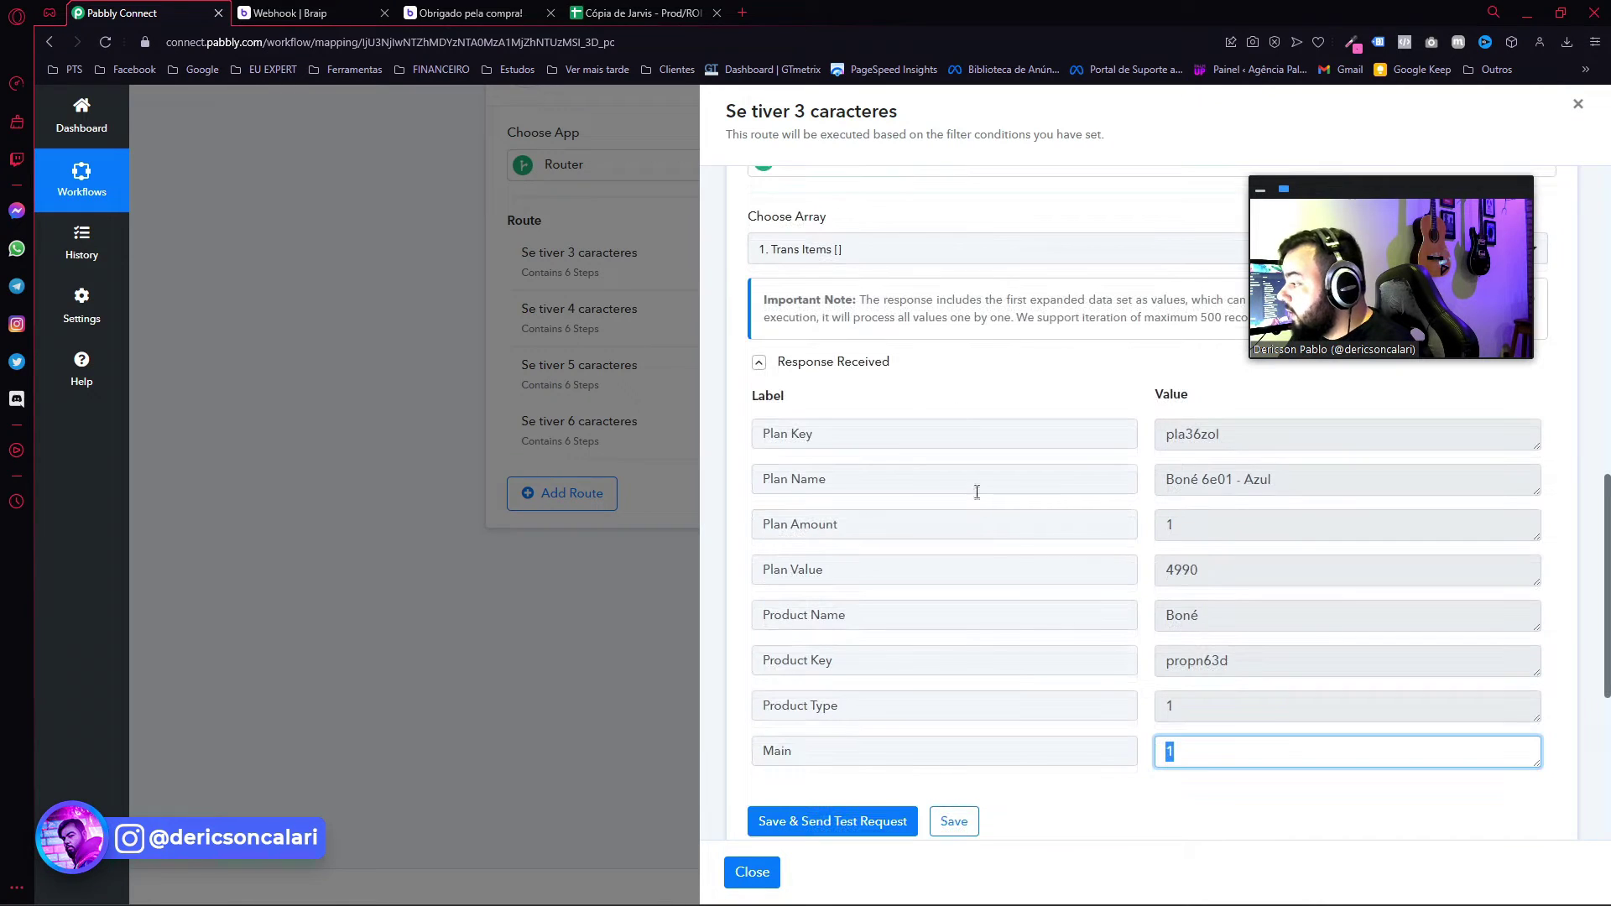
Collapse the Iterator action and examine the value-length routes in the Router by Pabbly action beneath it.
{"action": "scroll", "coordinate": [1174, 562], "scroll_direction": "down", "scroll_amount": 1}
{"action": "scroll", "coordinate": [1146, 466], "scroll_direction": "down", "scroll_amount": 3}
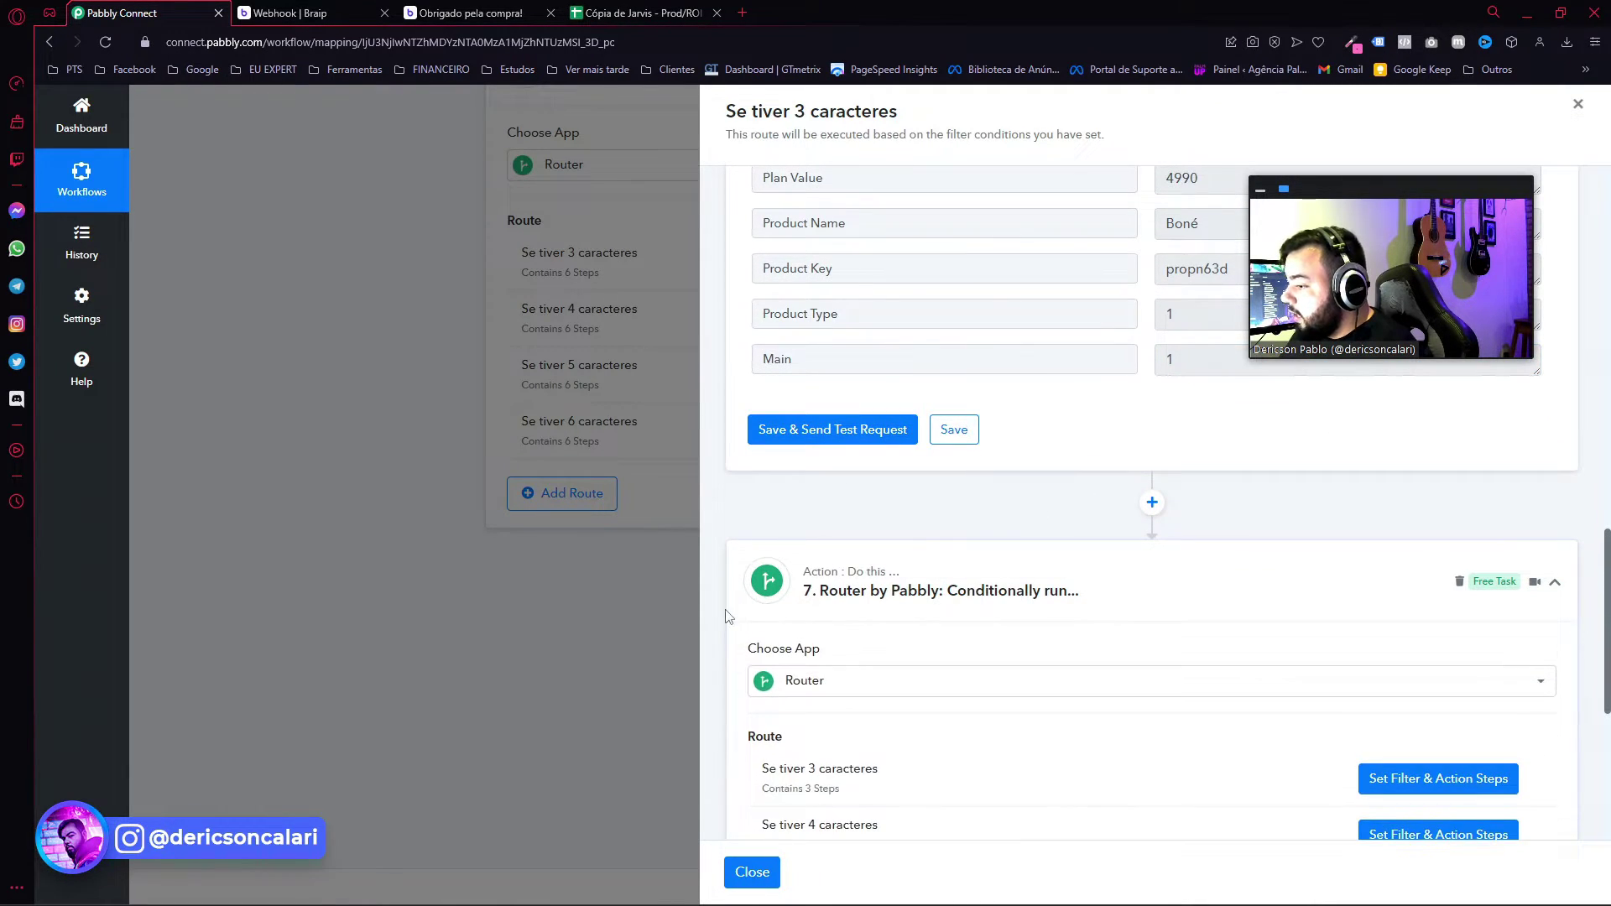
{"action": "scroll", "coordinate": [1418, 663], "scroll_direction": "down", "scroll_amount": 1}
{"action": "scroll", "coordinate": [892, 514], "scroll_direction": "up", "scroll_amount": 2}
{"action": "scroll", "coordinate": [892, 513], "scroll_direction": "up", "scroll_amount": 5}
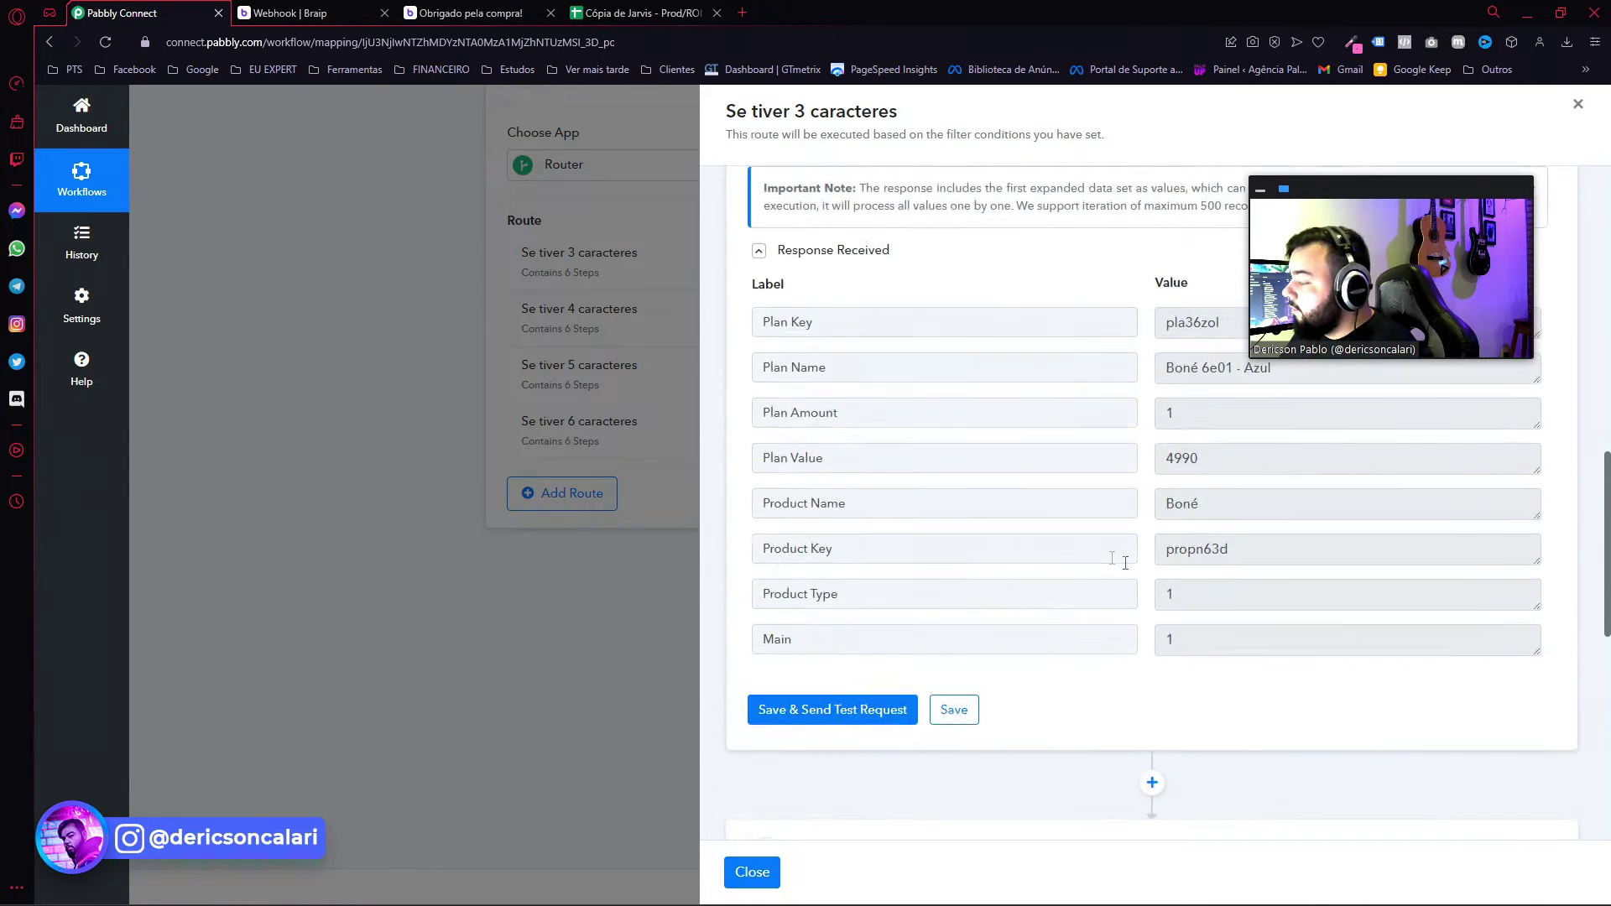
{"action": "left_click", "coordinate": [959, 303]}
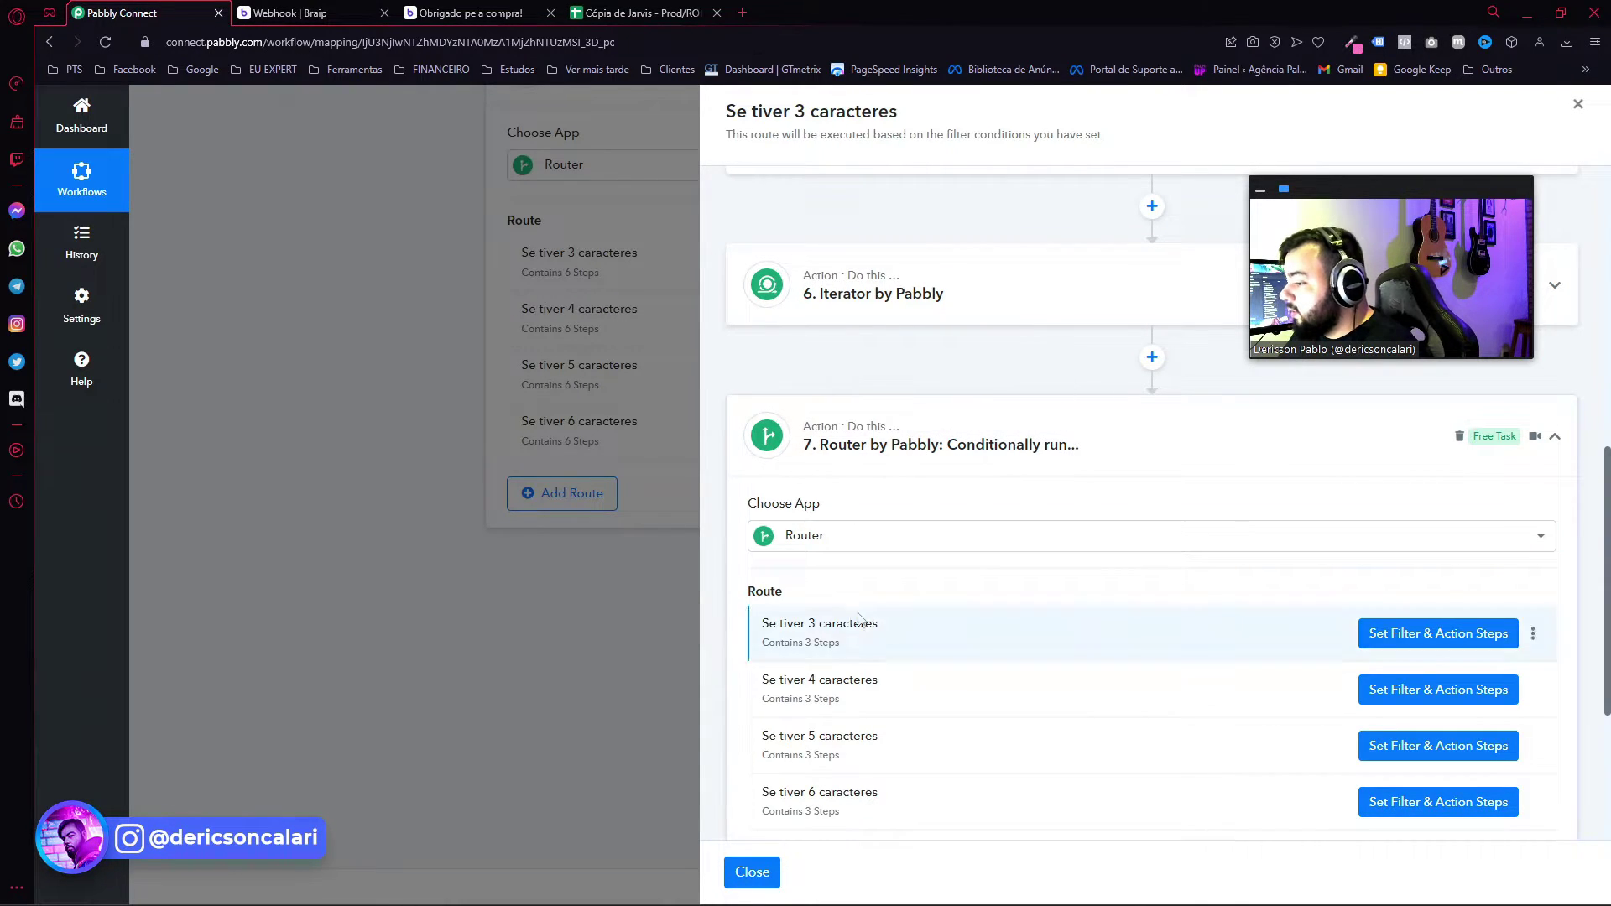
{"action": "scroll", "coordinate": [751, 490], "scroll_direction": "down", "scroll_amount": 2}
{"action": "left_click_drag", "start_coordinate": [783, 455], "coordinate": [877, 456]}
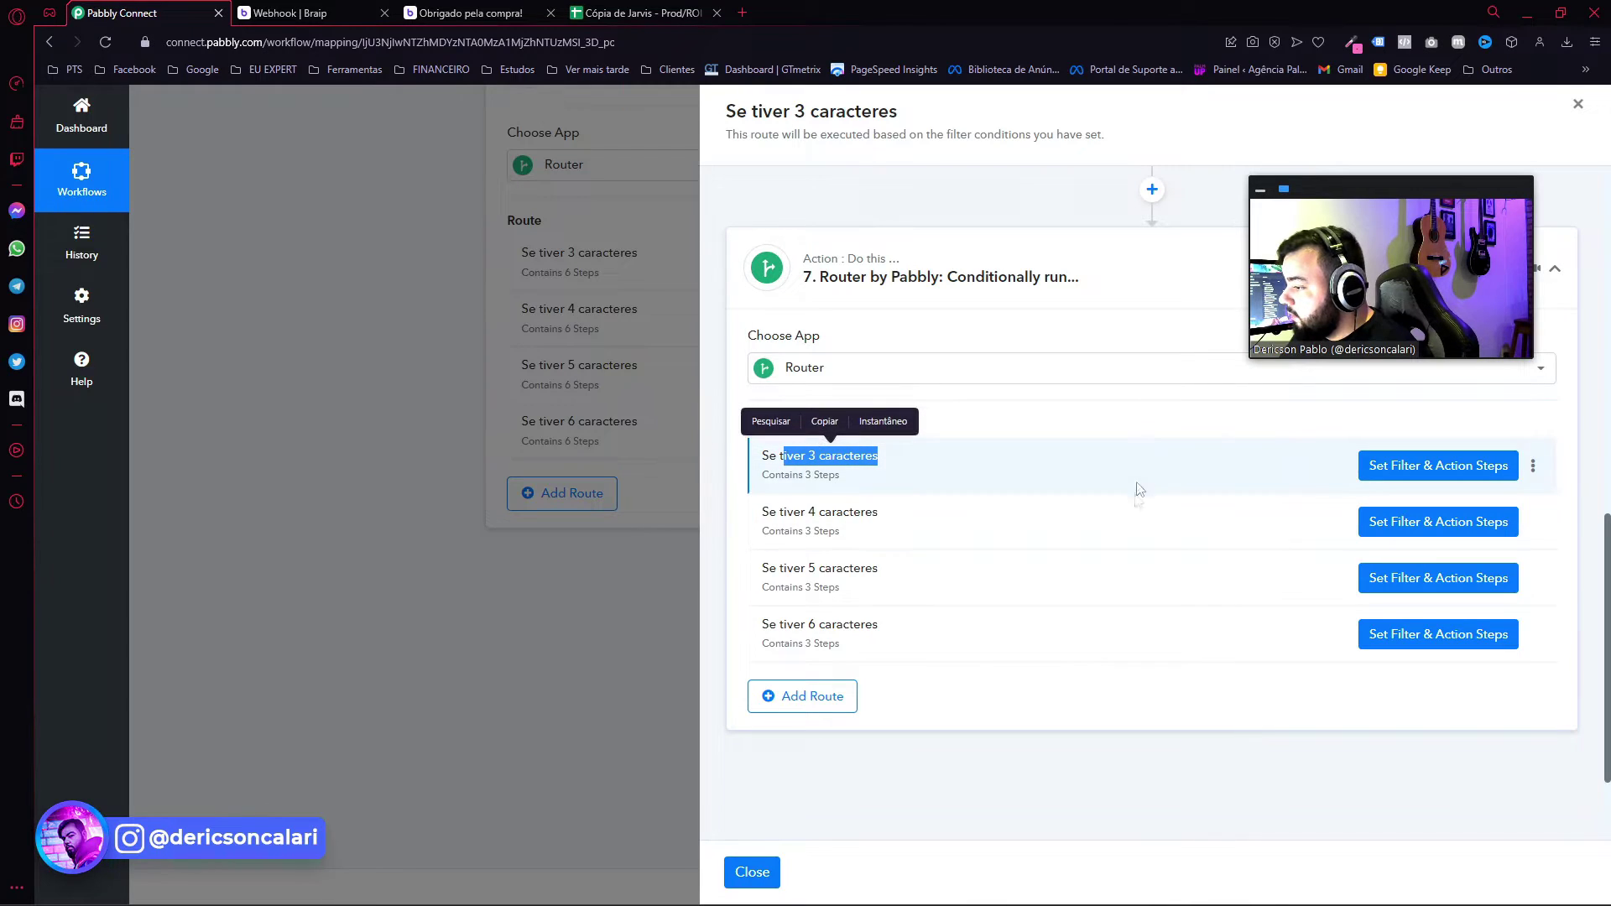
Expand the Iterator by Pabbly action again and check the Plan Value field in its response.
{"action": "scroll", "coordinate": [923, 495], "scroll_direction": "up", "scroll_amount": 3}
{"action": "left_click", "coordinate": [981, 402]}
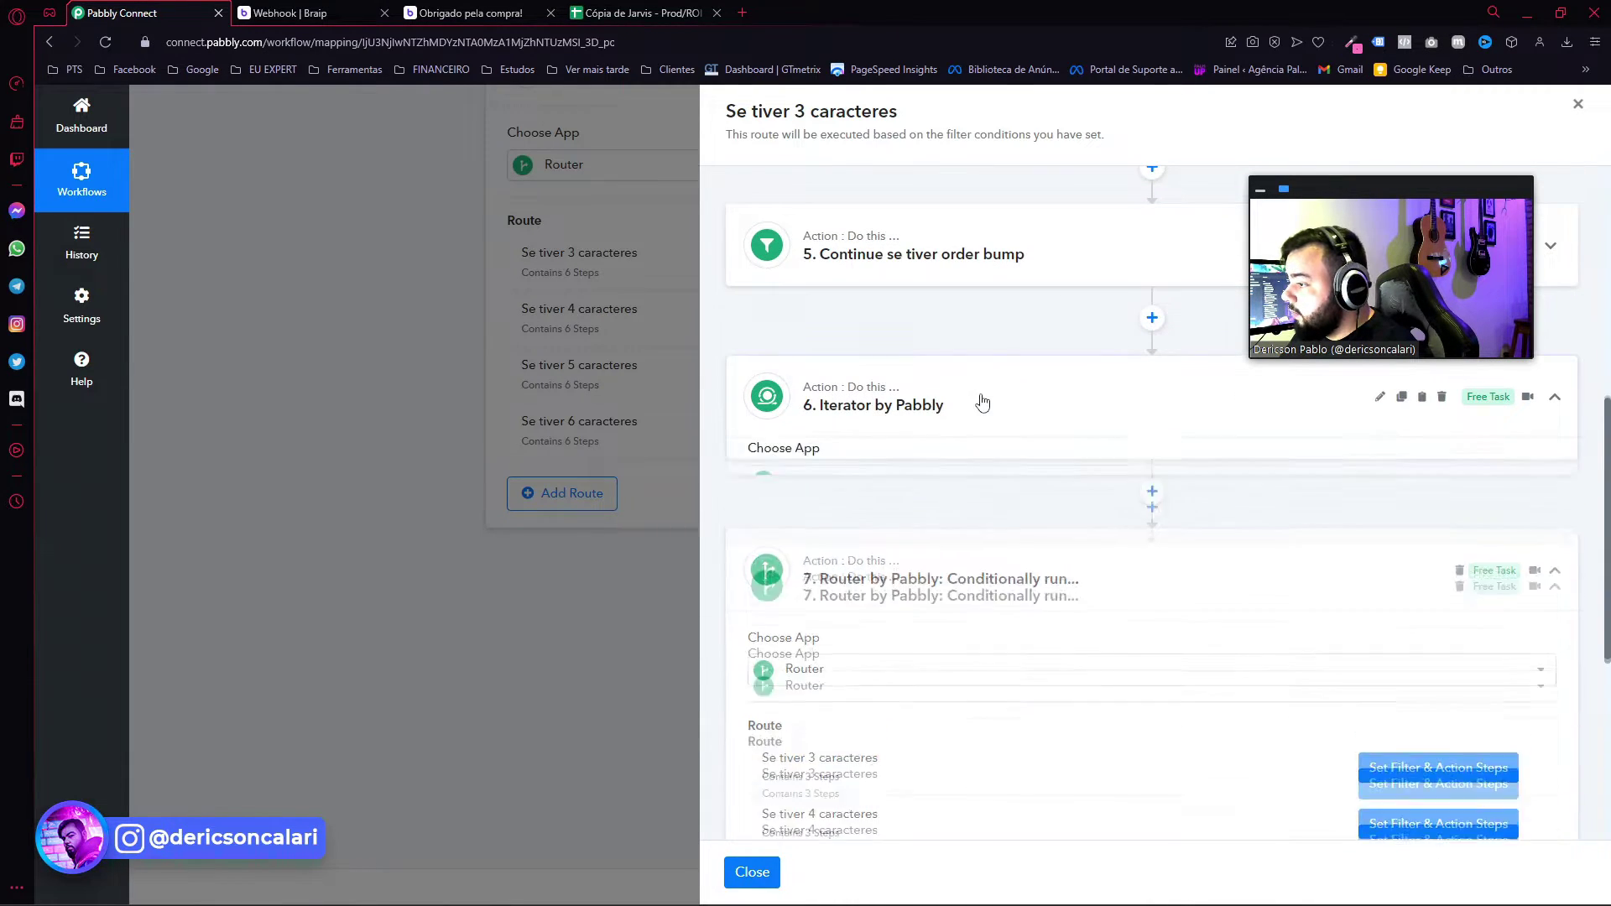
{"action": "scroll", "coordinate": [1235, 721], "scroll_direction": "down", "scroll_amount": 3}
{"action": "double_click", "coordinate": [1167, 625]}
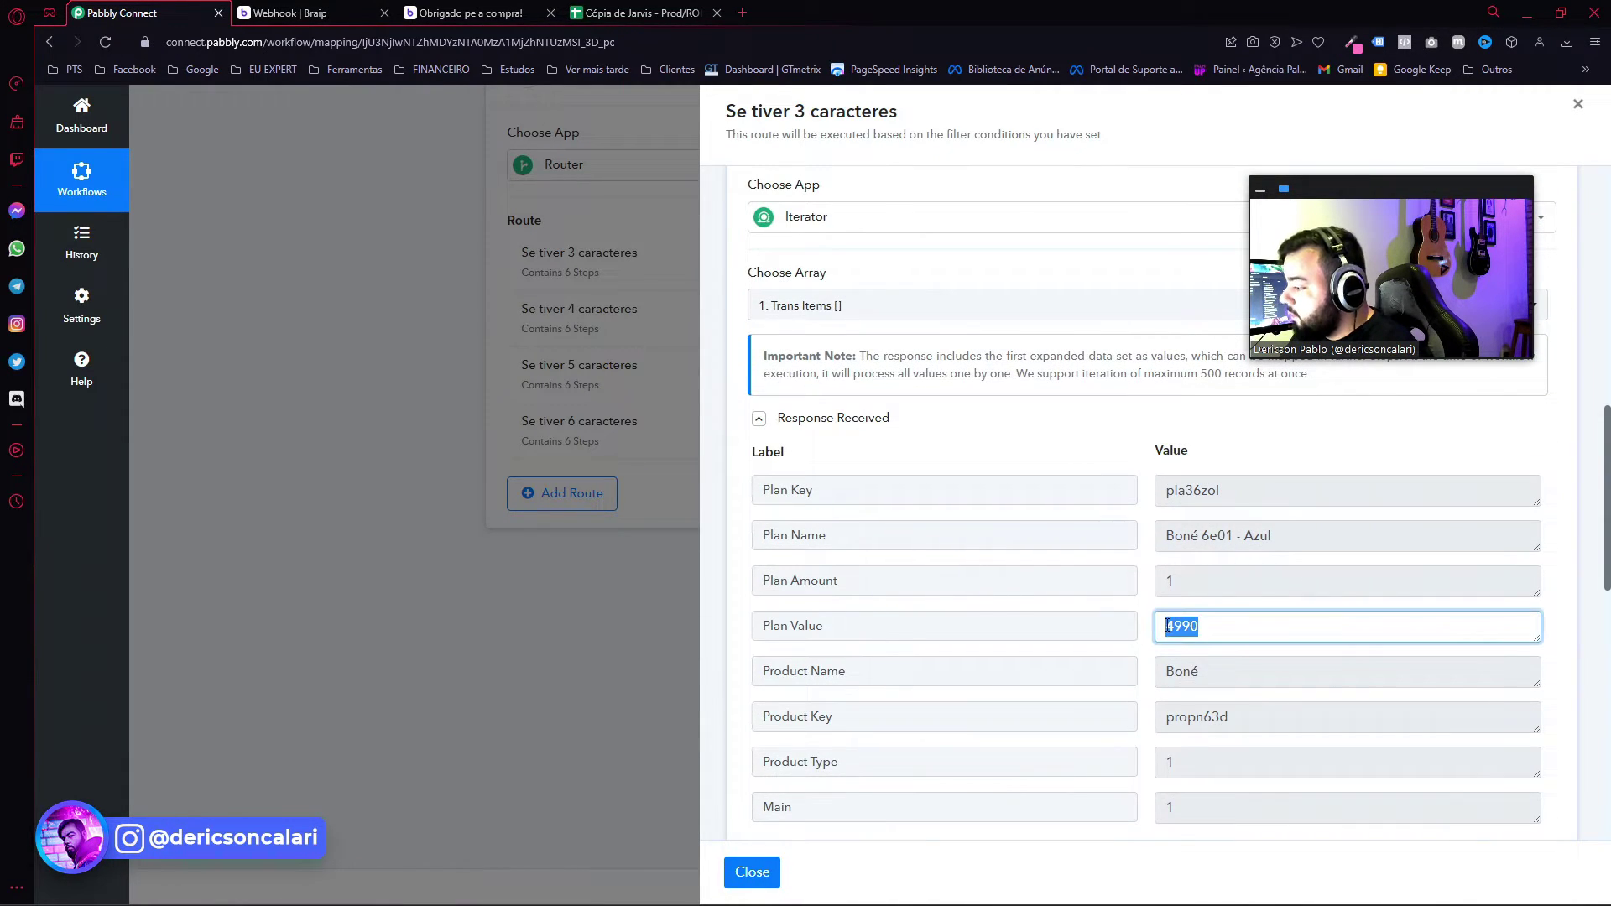
{"action": "left_click_drag", "start_coordinate": [891, 625], "coordinate": [759, 626]}
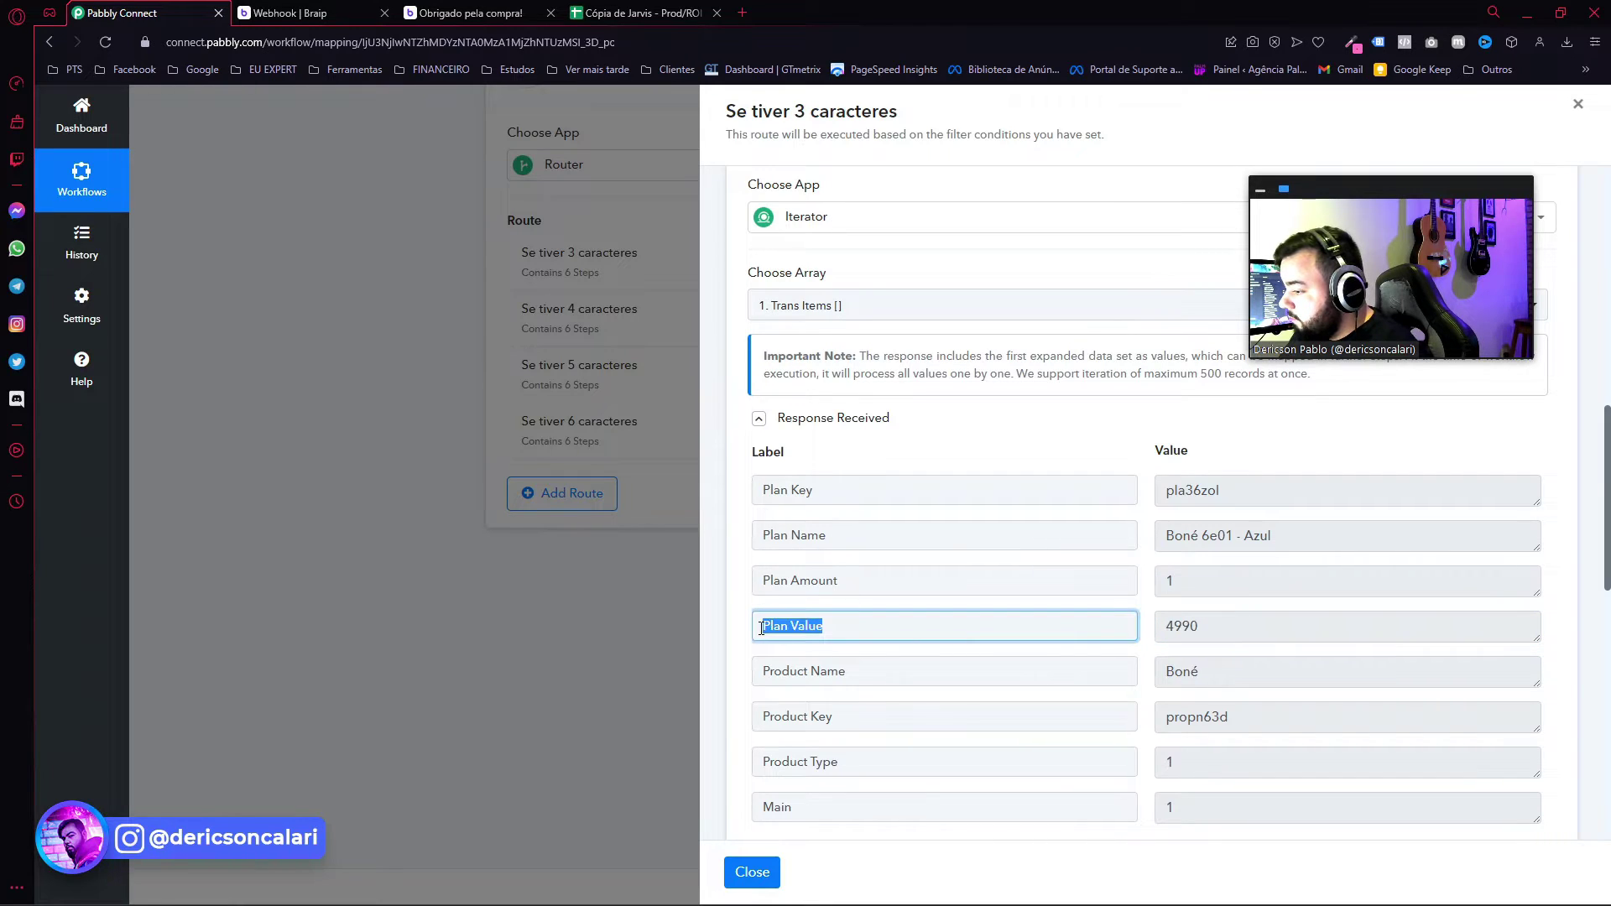
{"action": "left_click_drag", "start_coordinate": [1215, 635], "coordinate": [1137, 629]}
{"action": "left_click", "coordinate": [1212, 630]}
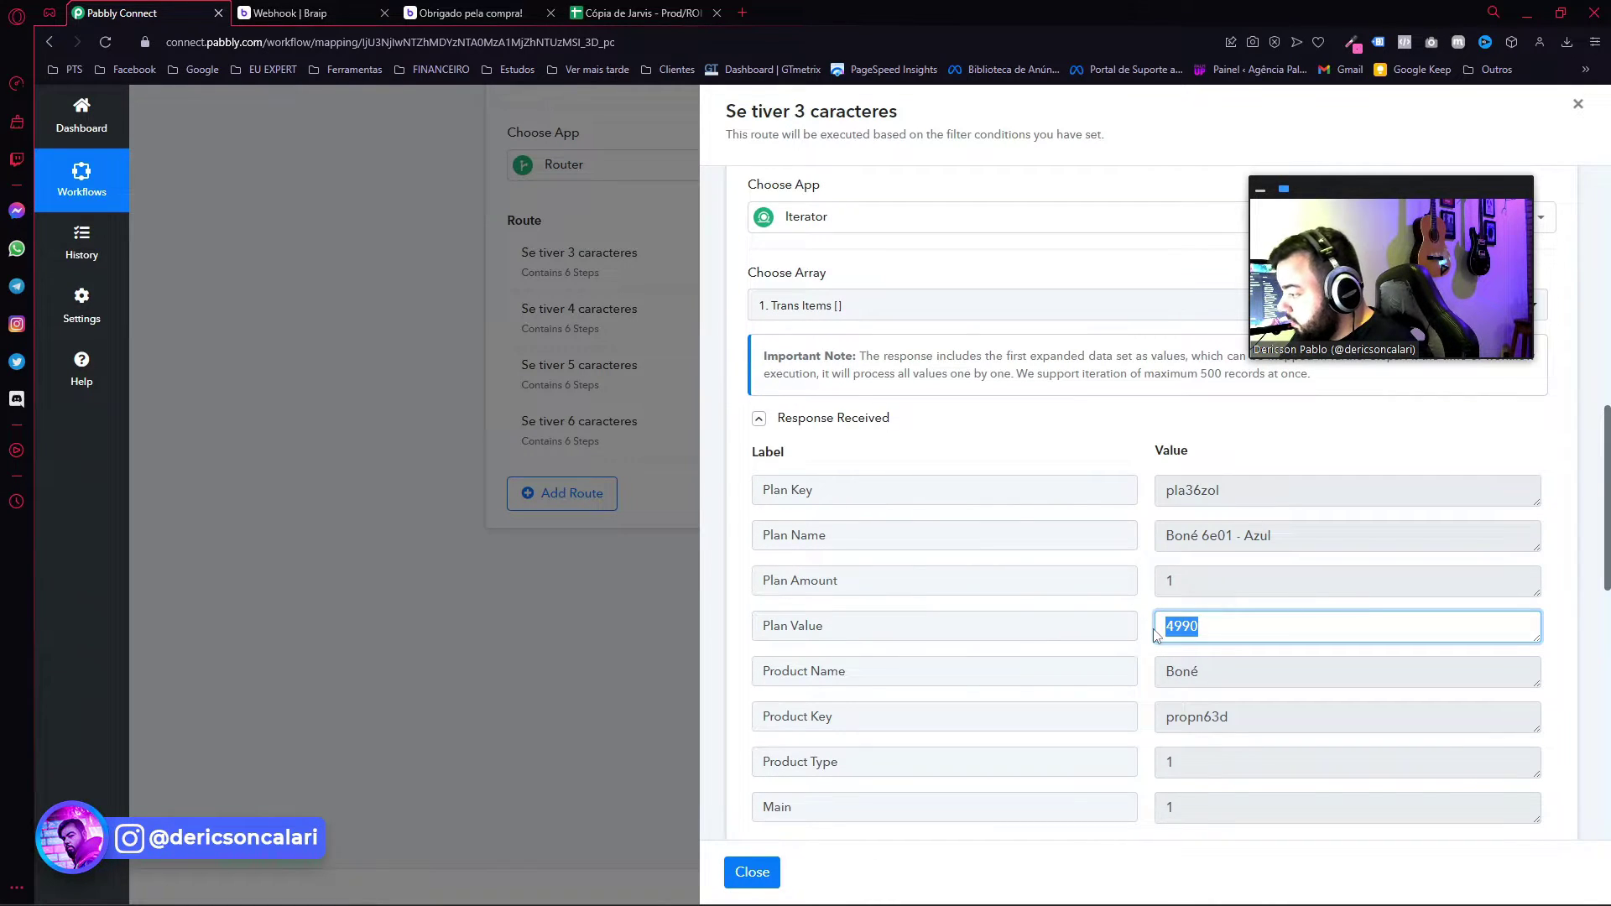
Return to the Router by Pabbly action after the Iterator and review its routes by number of characters.
{"action": "scroll", "coordinate": [1156, 635], "scroll_direction": "down", "scroll_amount": 10}
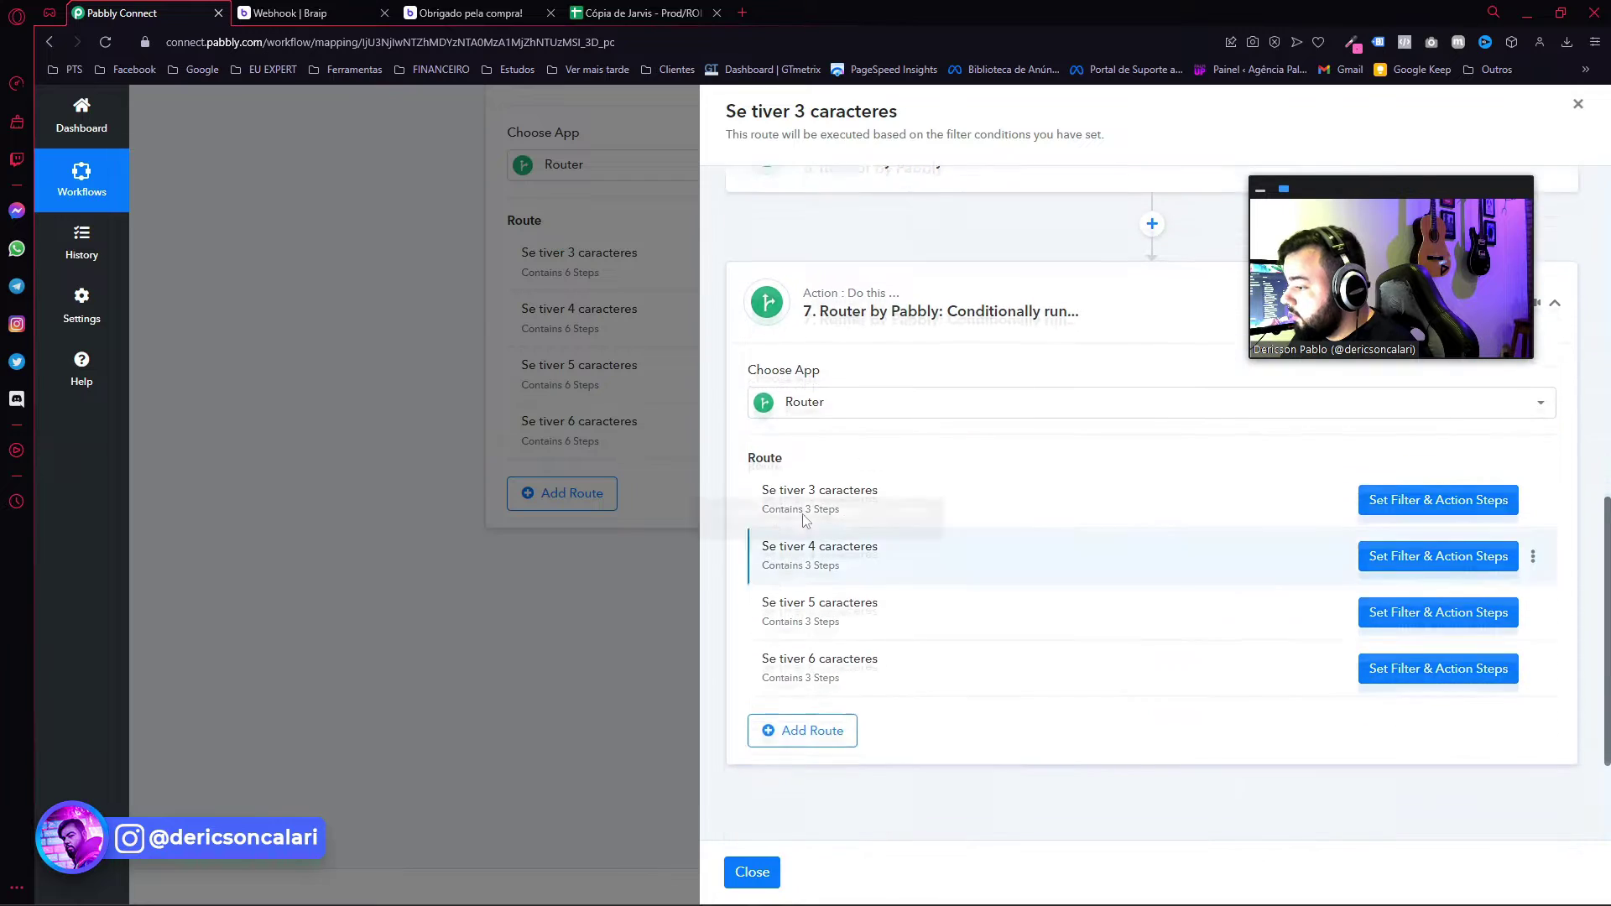
{"action": "left_click_drag", "start_coordinate": [762, 457], "coordinate": [860, 459]}
{"action": "left_click_drag", "start_coordinate": [881, 514], "coordinate": [798, 514]}
{"action": "left_click", "coordinate": [900, 572]}
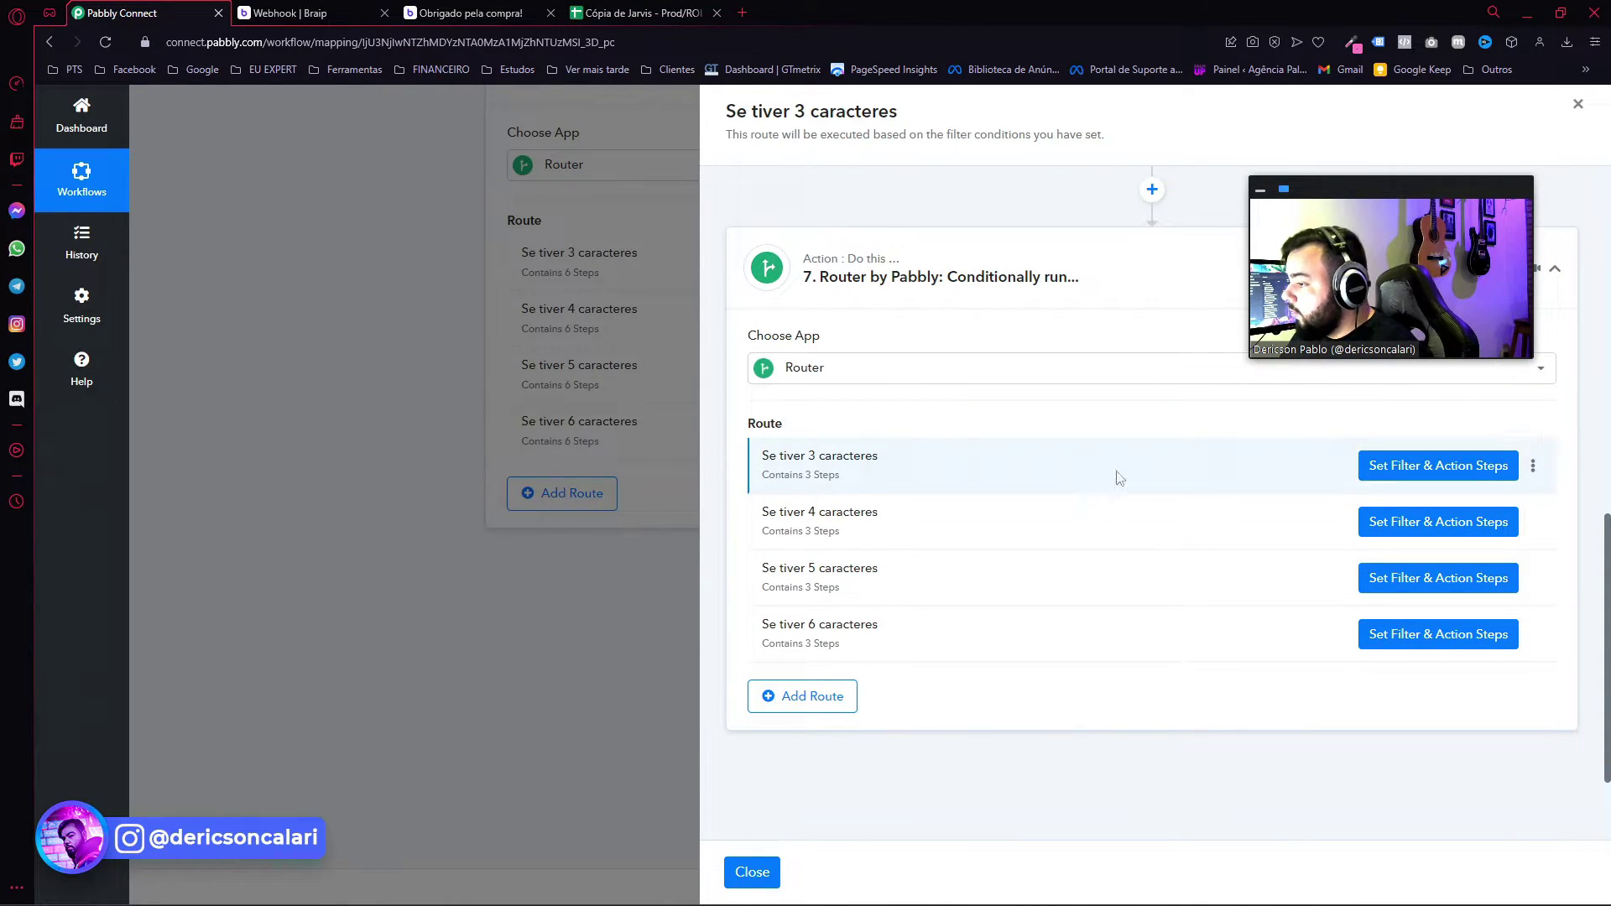
{"action": "left_click_drag", "start_coordinate": [752, 467], "coordinate": [879, 457]}
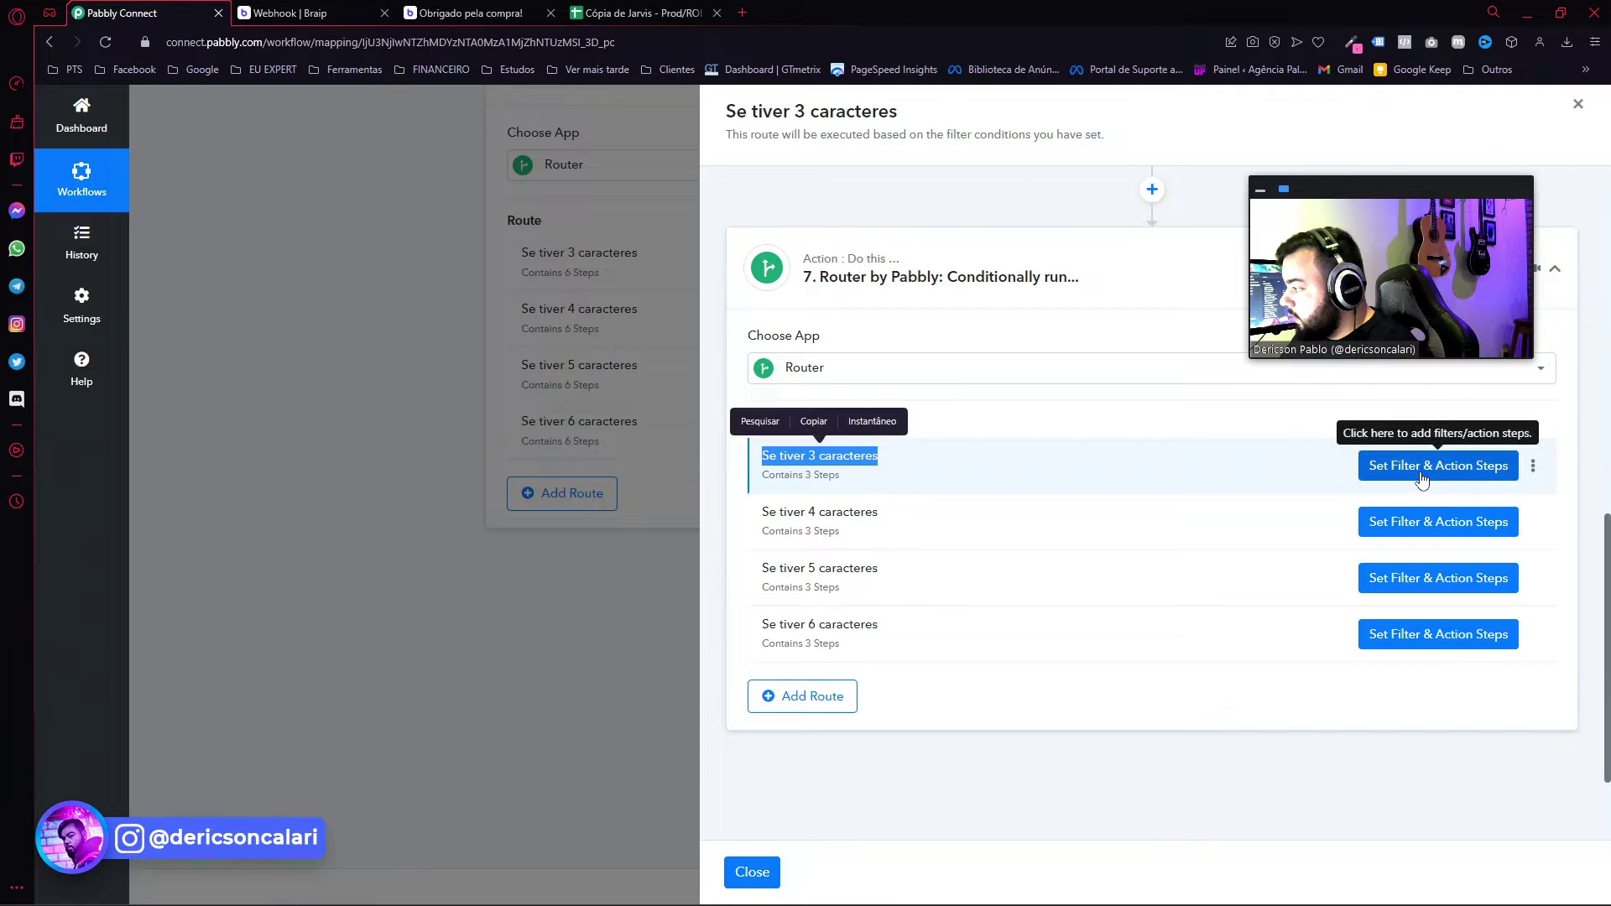
Open the nested Se tiver 3 caracteres route and inspect its first Extract Pattern formatter and its filter.
{"action": "left_click", "coordinate": [1419, 472]}
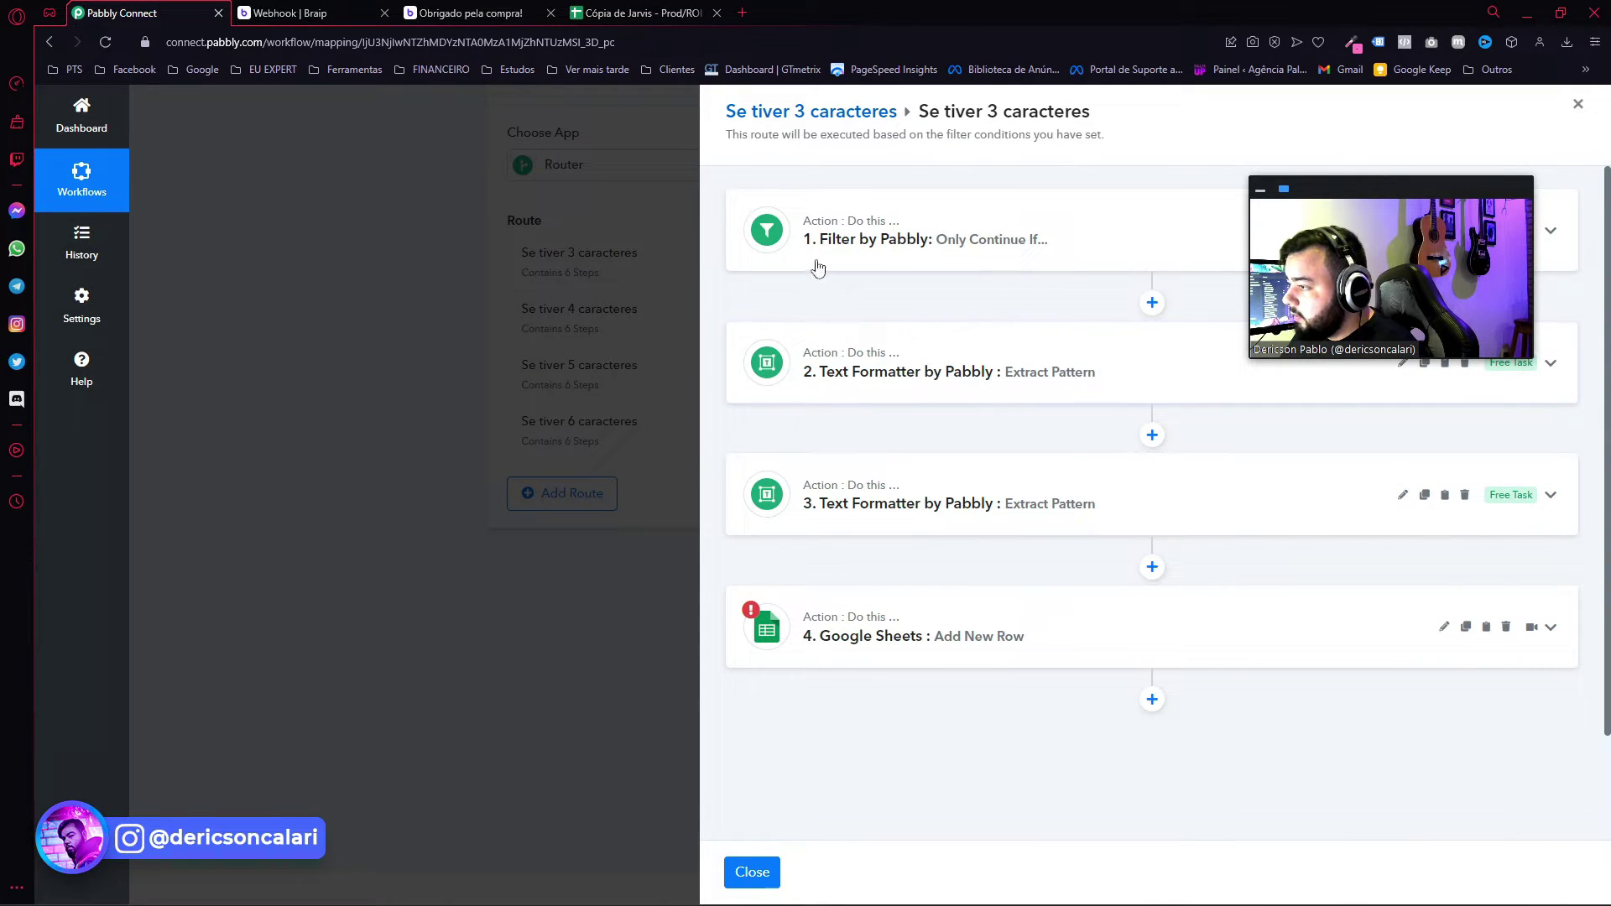
{"action": "left_click", "coordinate": [900, 371]}
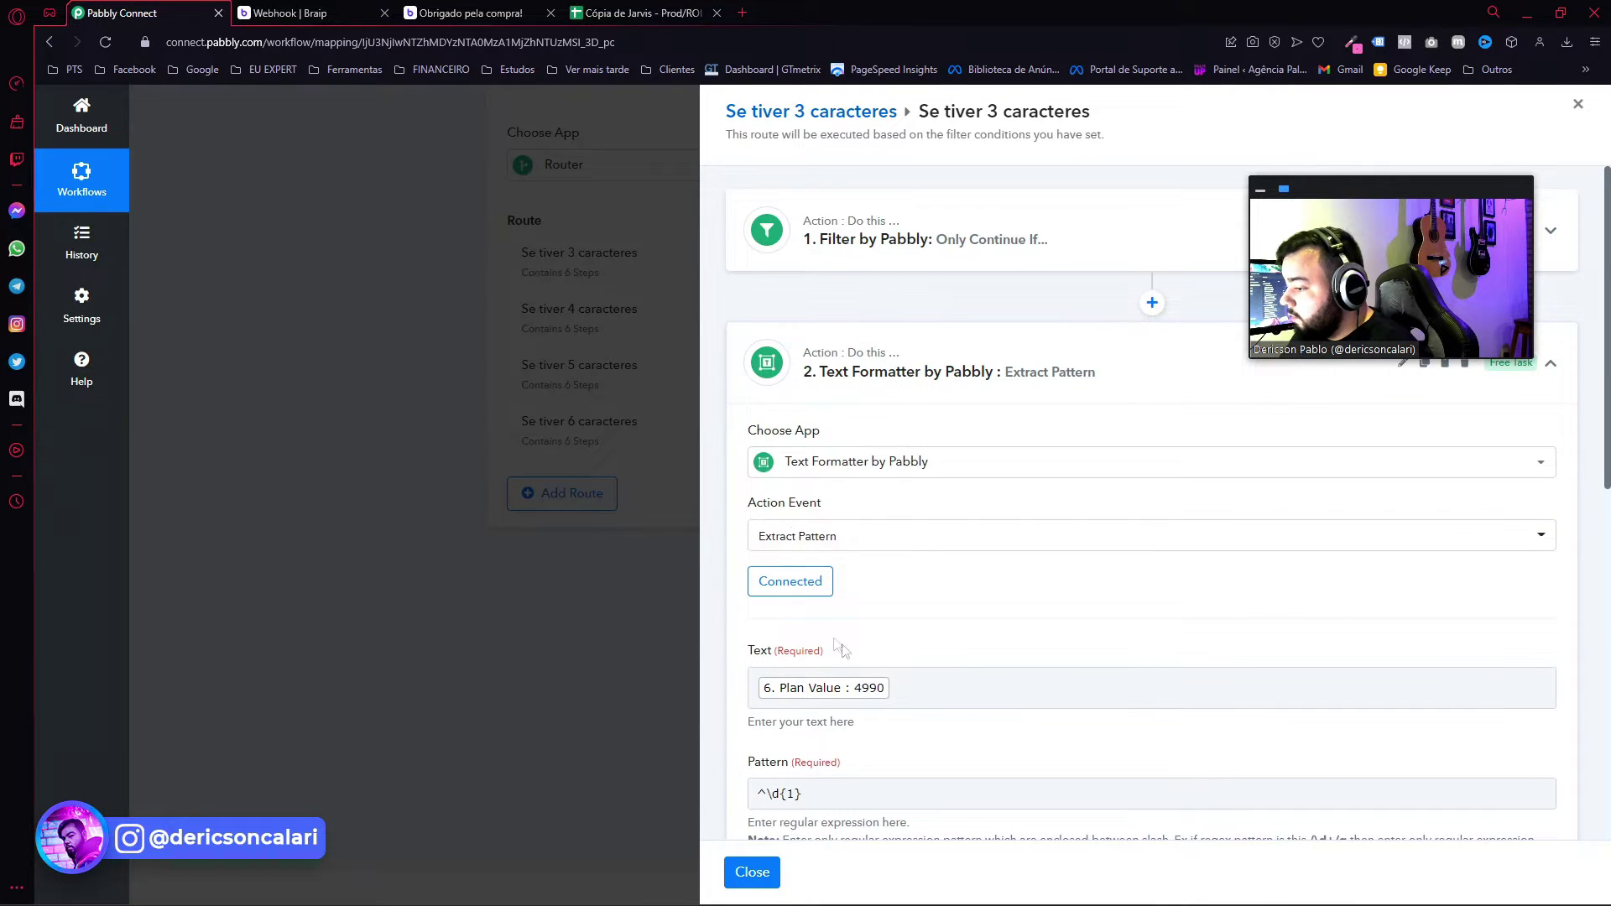
{"action": "scroll", "coordinate": [797, 514], "scroll_direction": "up", "scroll_amount": 2}
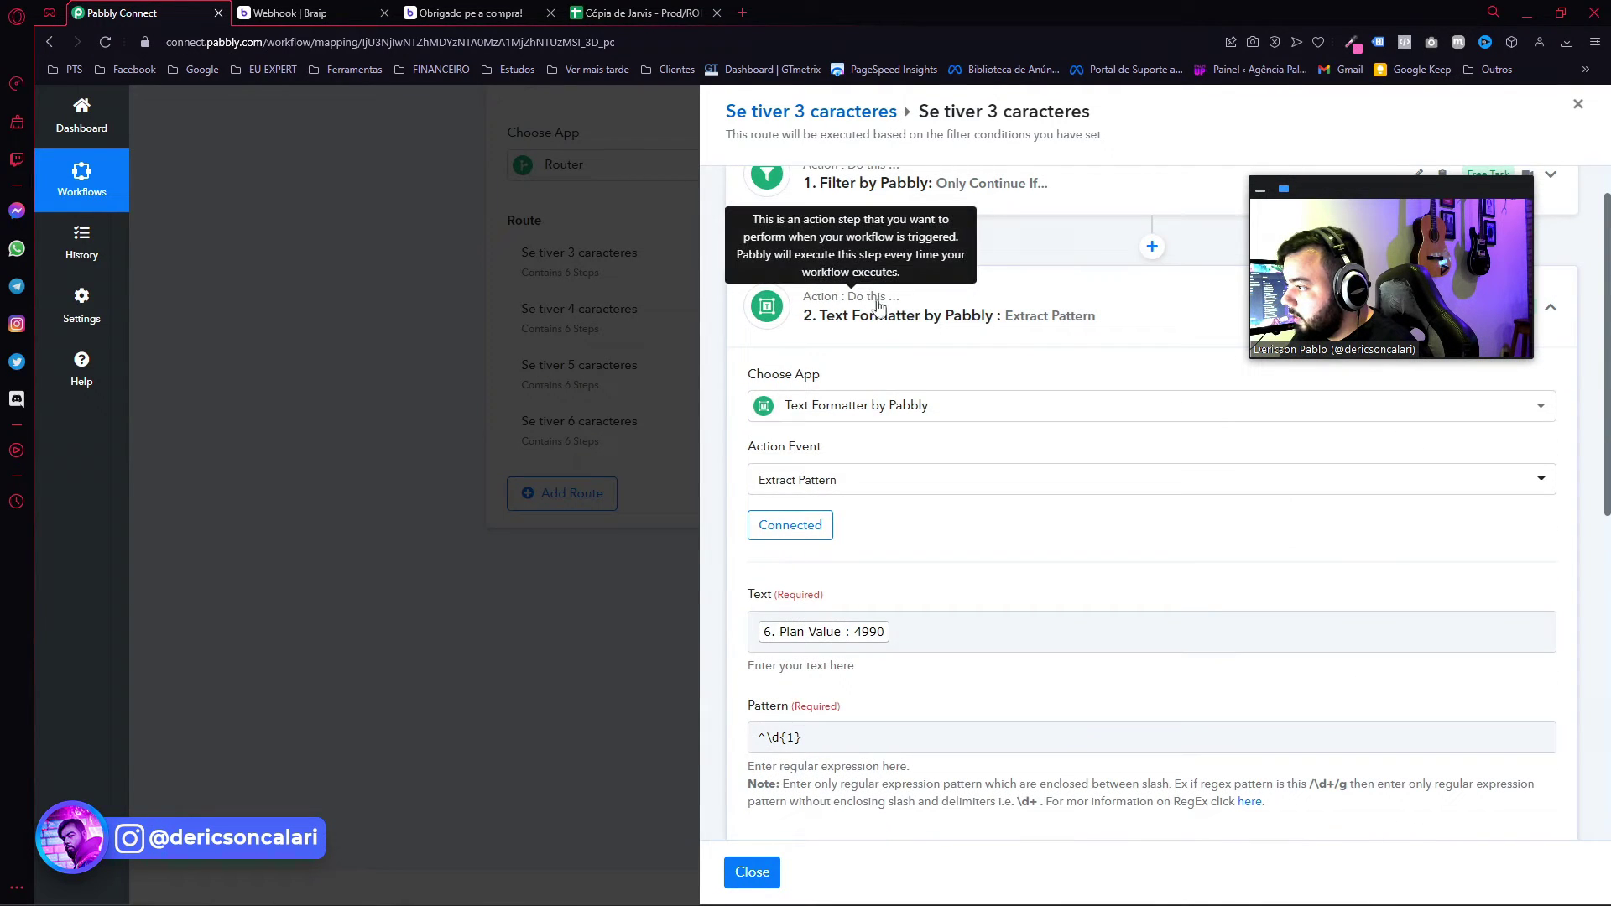
{"action": "left_click", "coordinate": [832, 332]}
{"action": "left_click", "coordinate": [852, 225]}
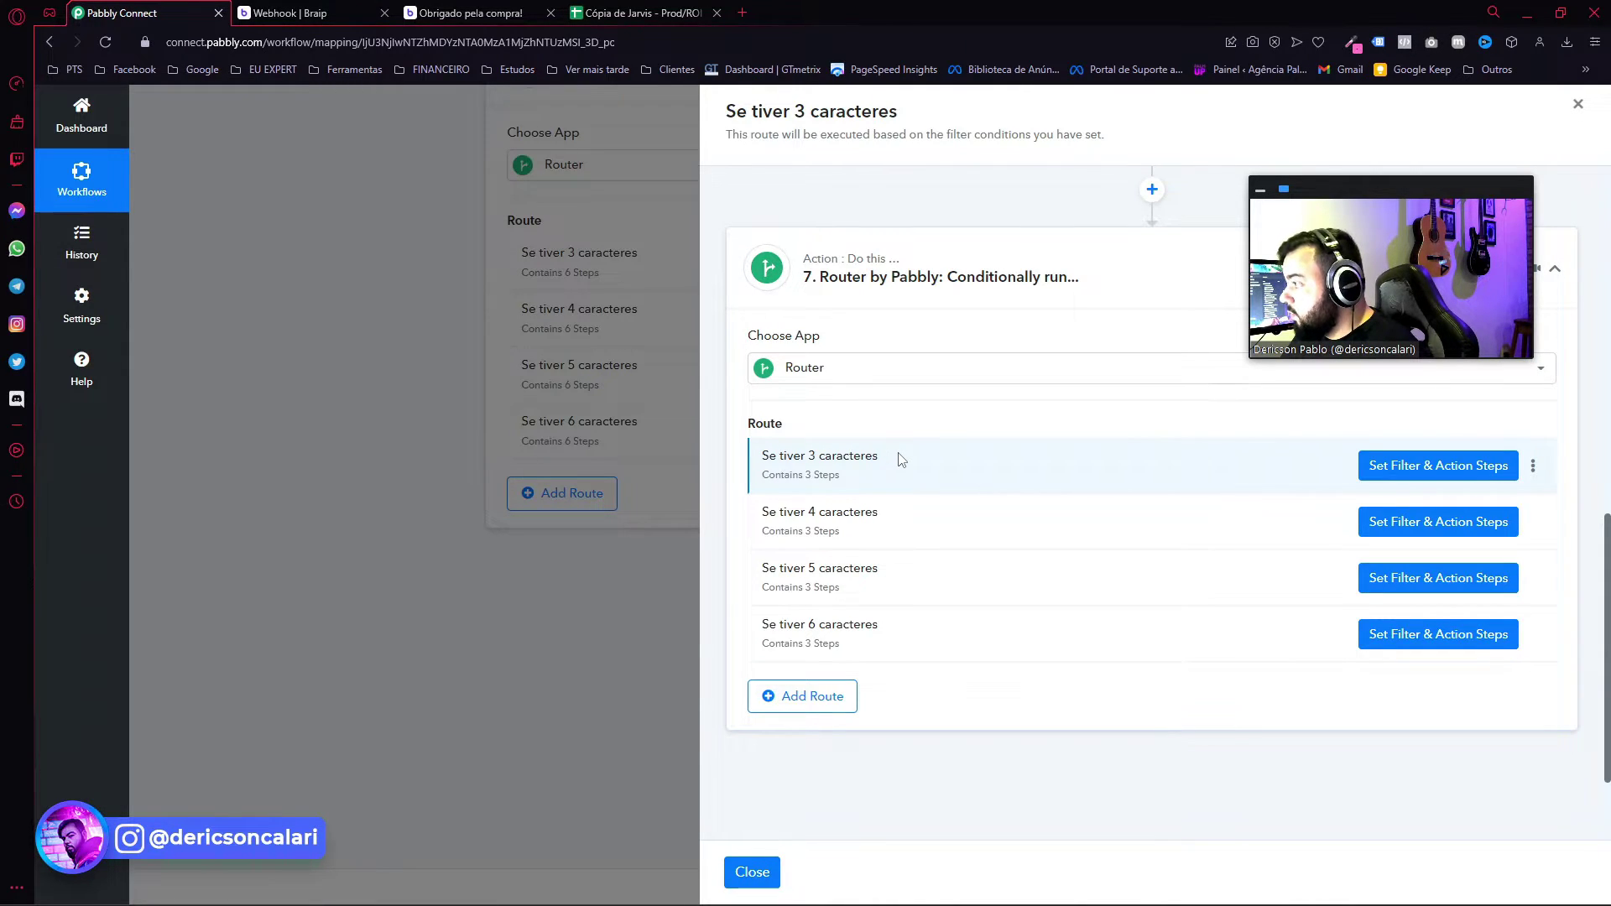
Reopen the Iterator in the parent route and review its Plan Name, Plan Amount, Plan Value and Product Name.
{"action": "scroll", "coordinate": [1016, 499], "scroll_direction": "up", "scroll_amount": 5}
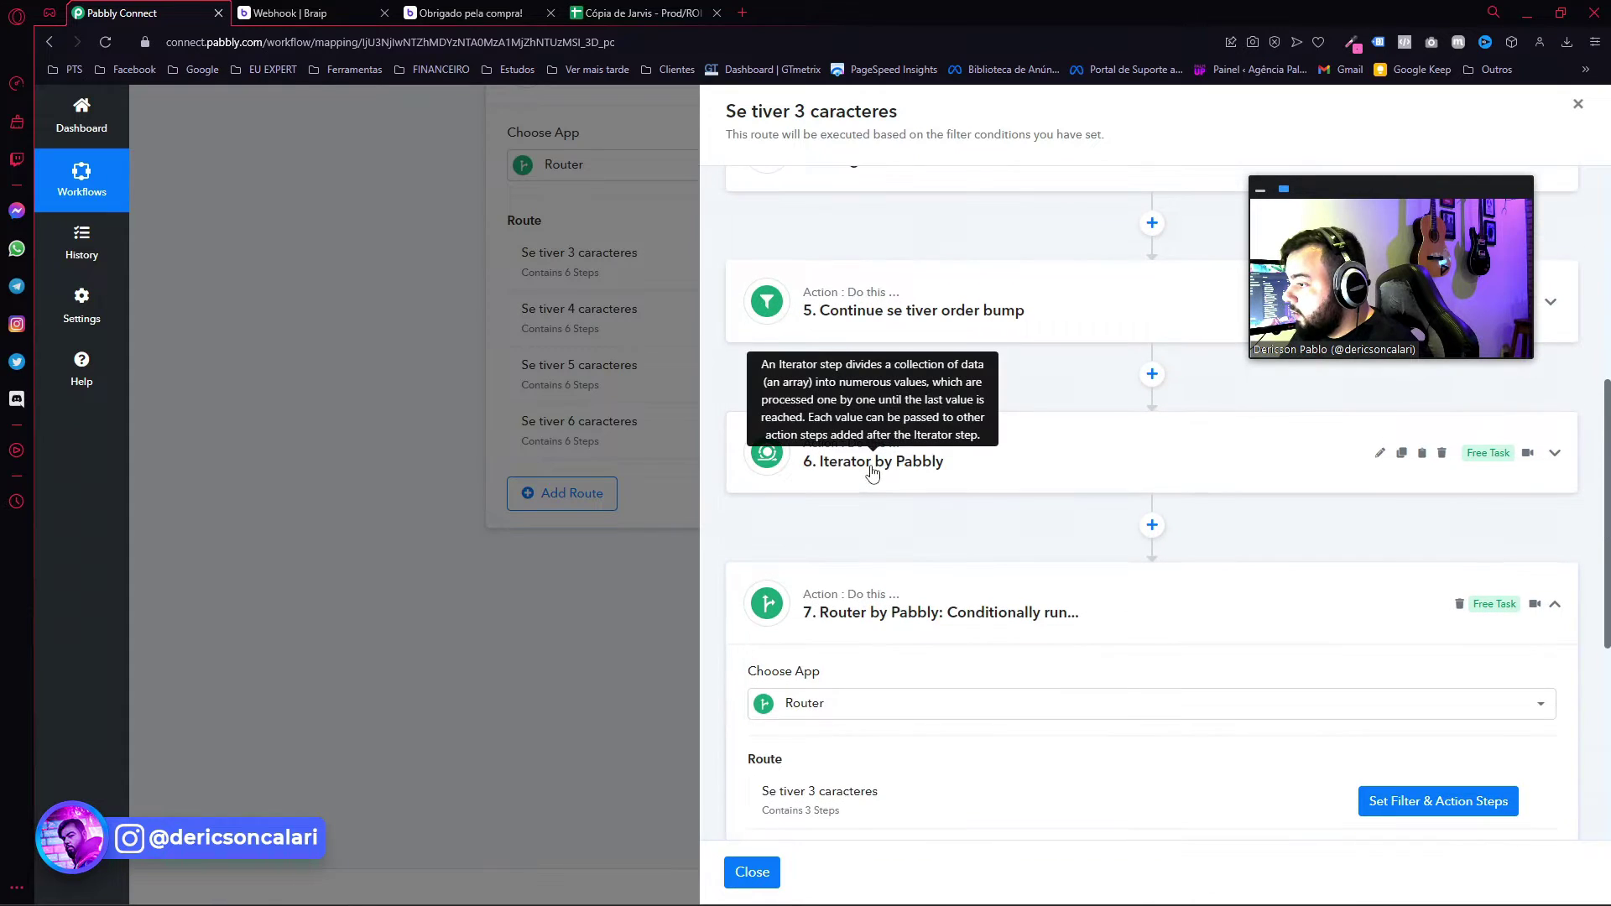
{"action": "scroll", "coordinate": [902, 518], "scroll_direction": "down", "scroll_amount": 4}
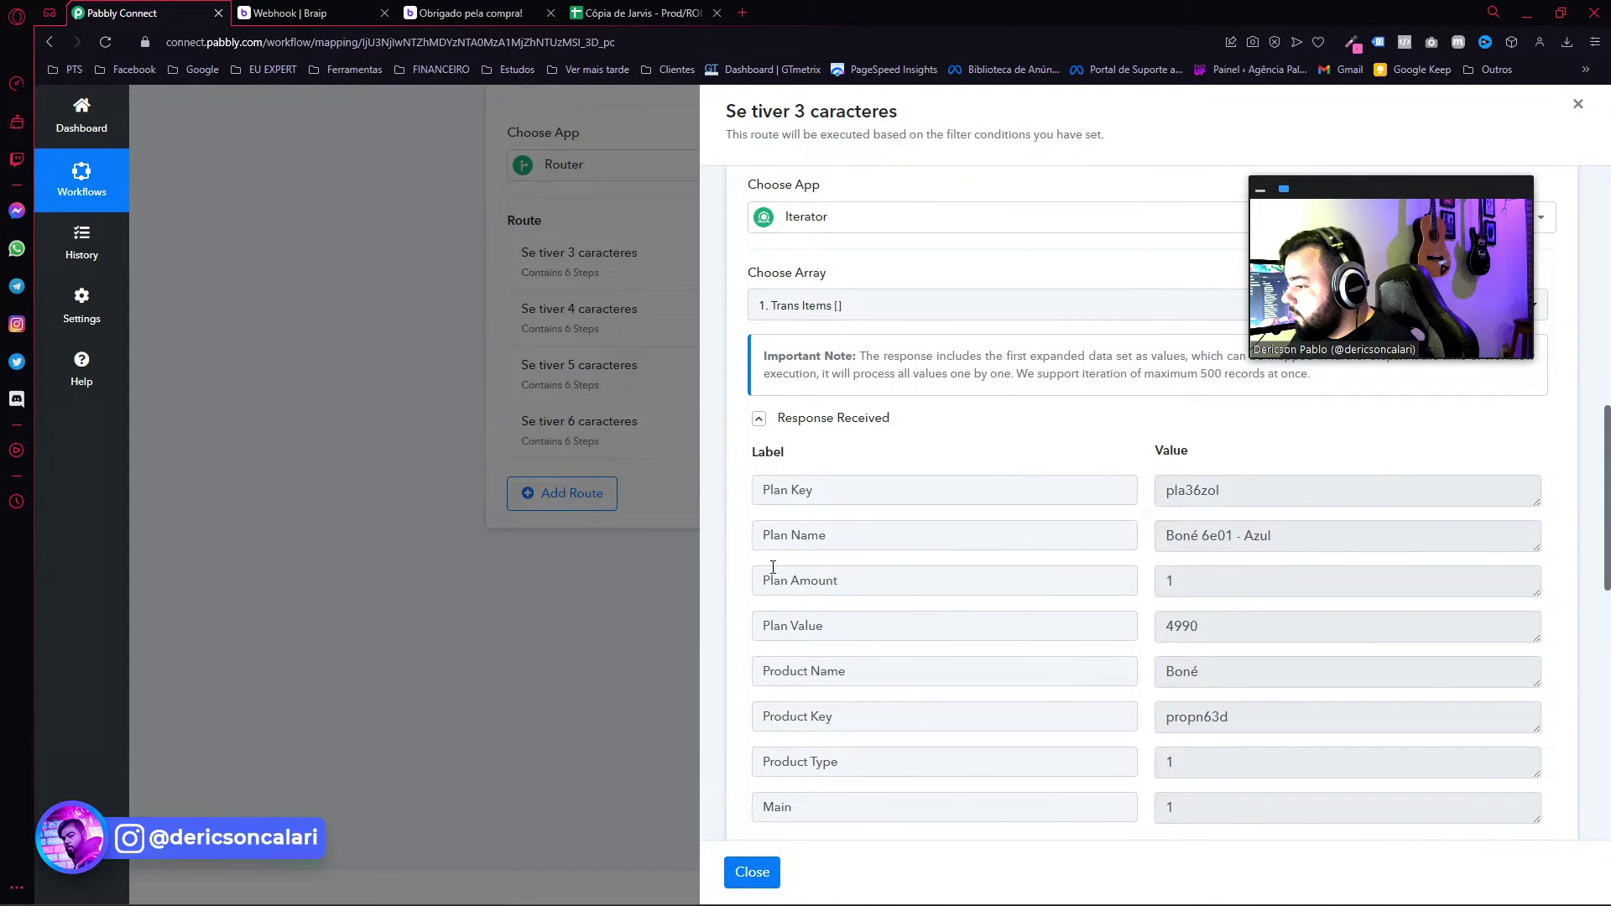
{"action": "left_click_drag", "start_coordinate": [766, 585], "coordinate": [801, 579]}
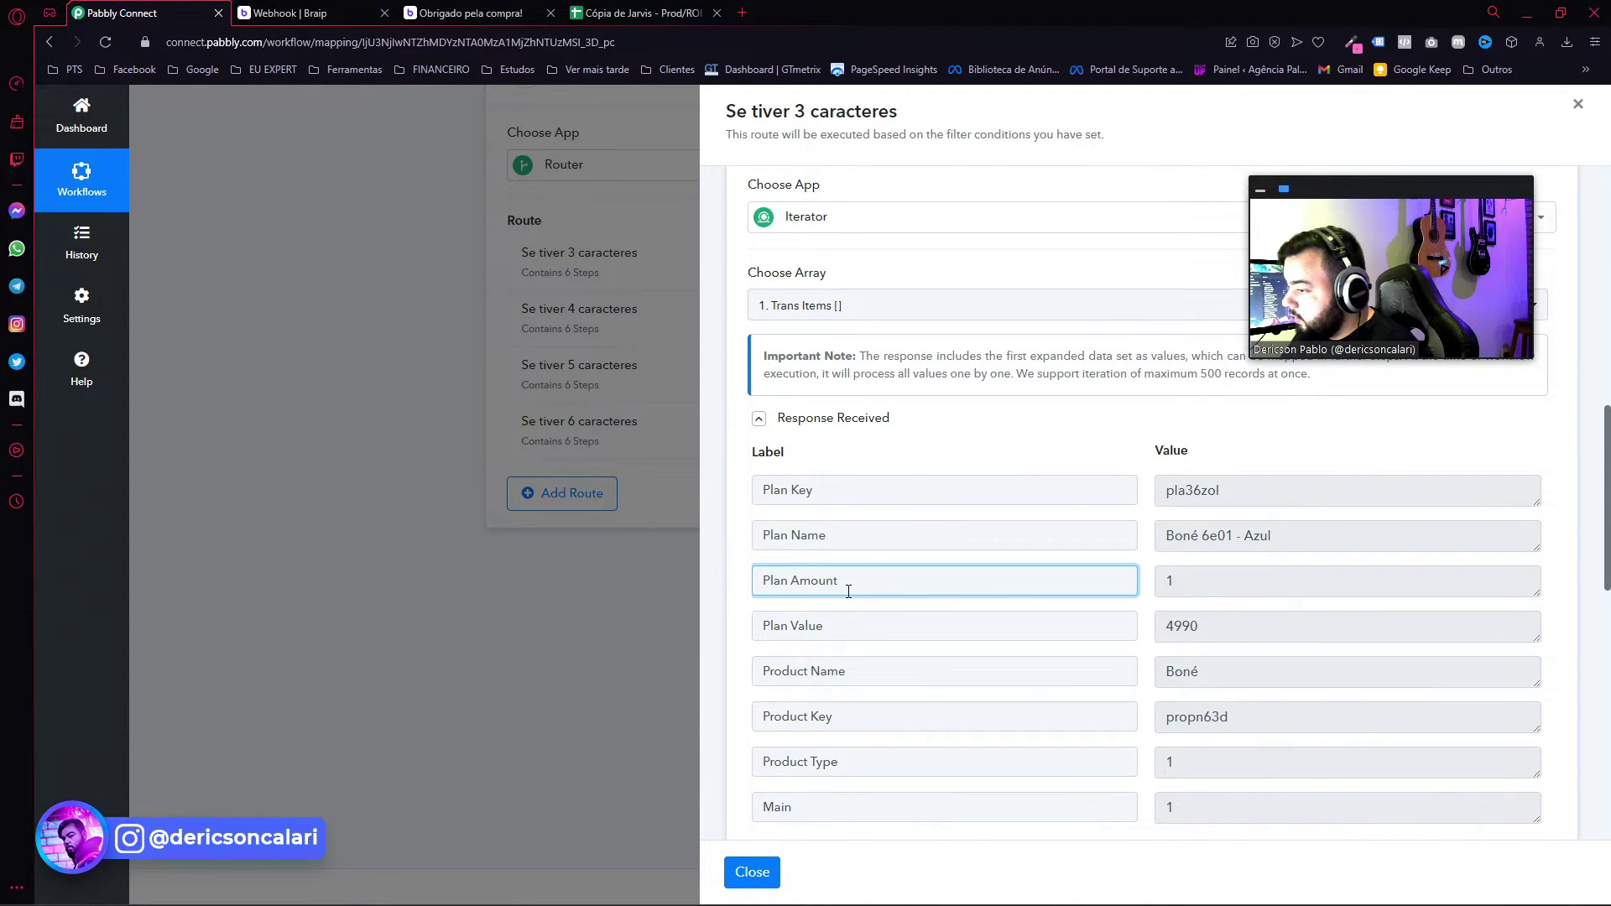
{"action": "scroll", "coordinate": [848, 591], "scroll_direction": "down", "scroll_amount": 1}
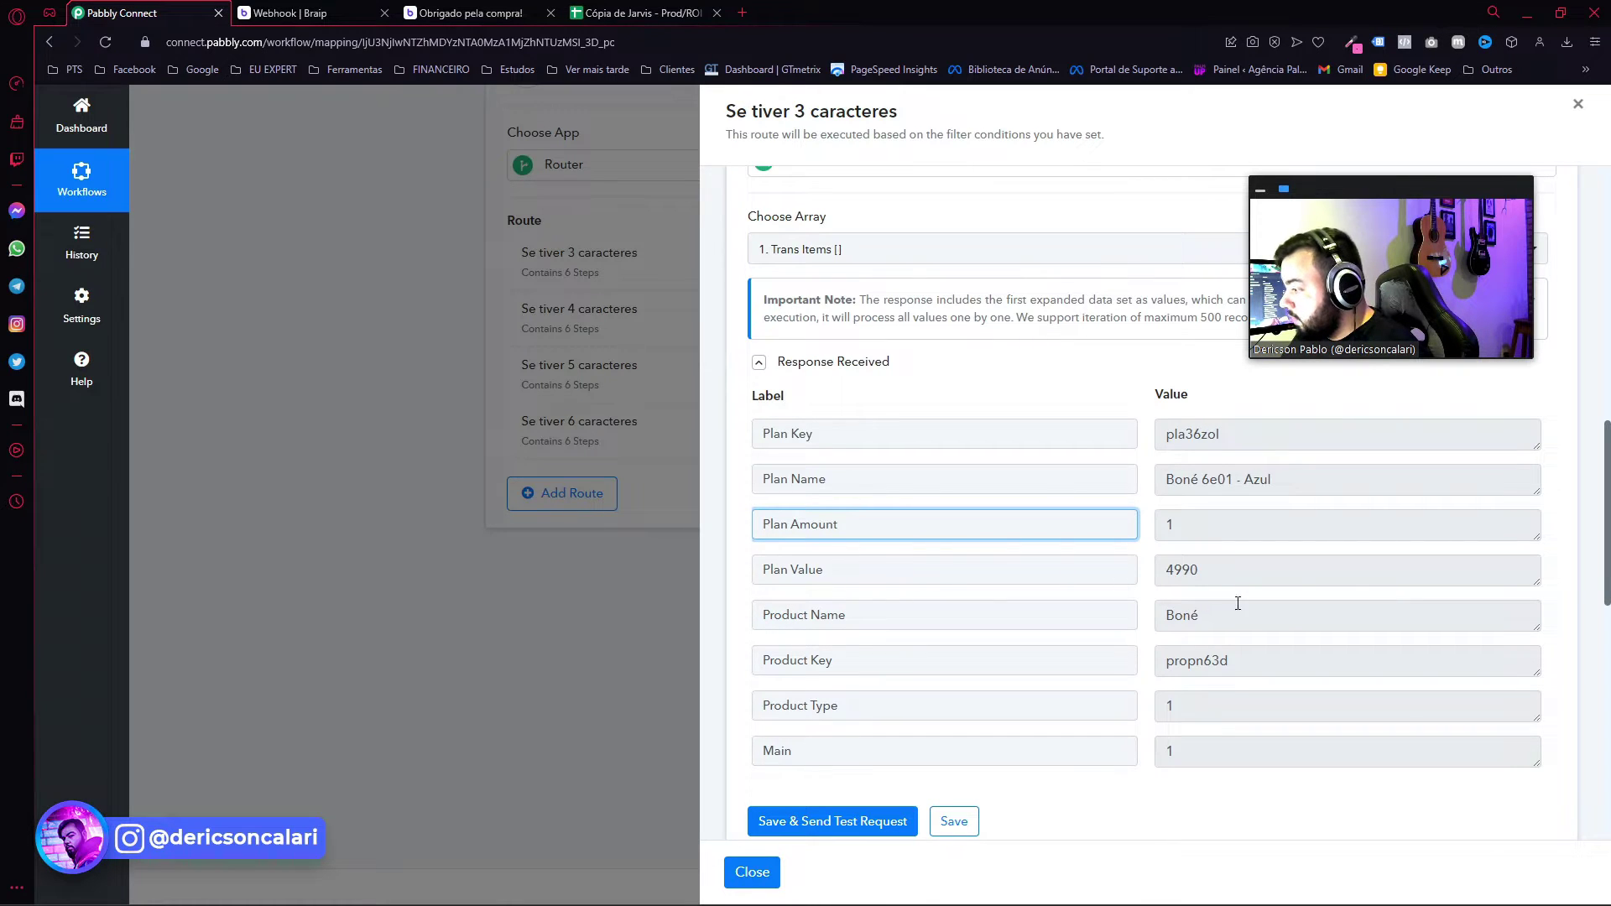
{"action": "scroll", "coordinate": [889, 311], "scroll_direction": "up", "scroll_amount": 2}
{"action": "left_click", "coordinate": [866, 192]}
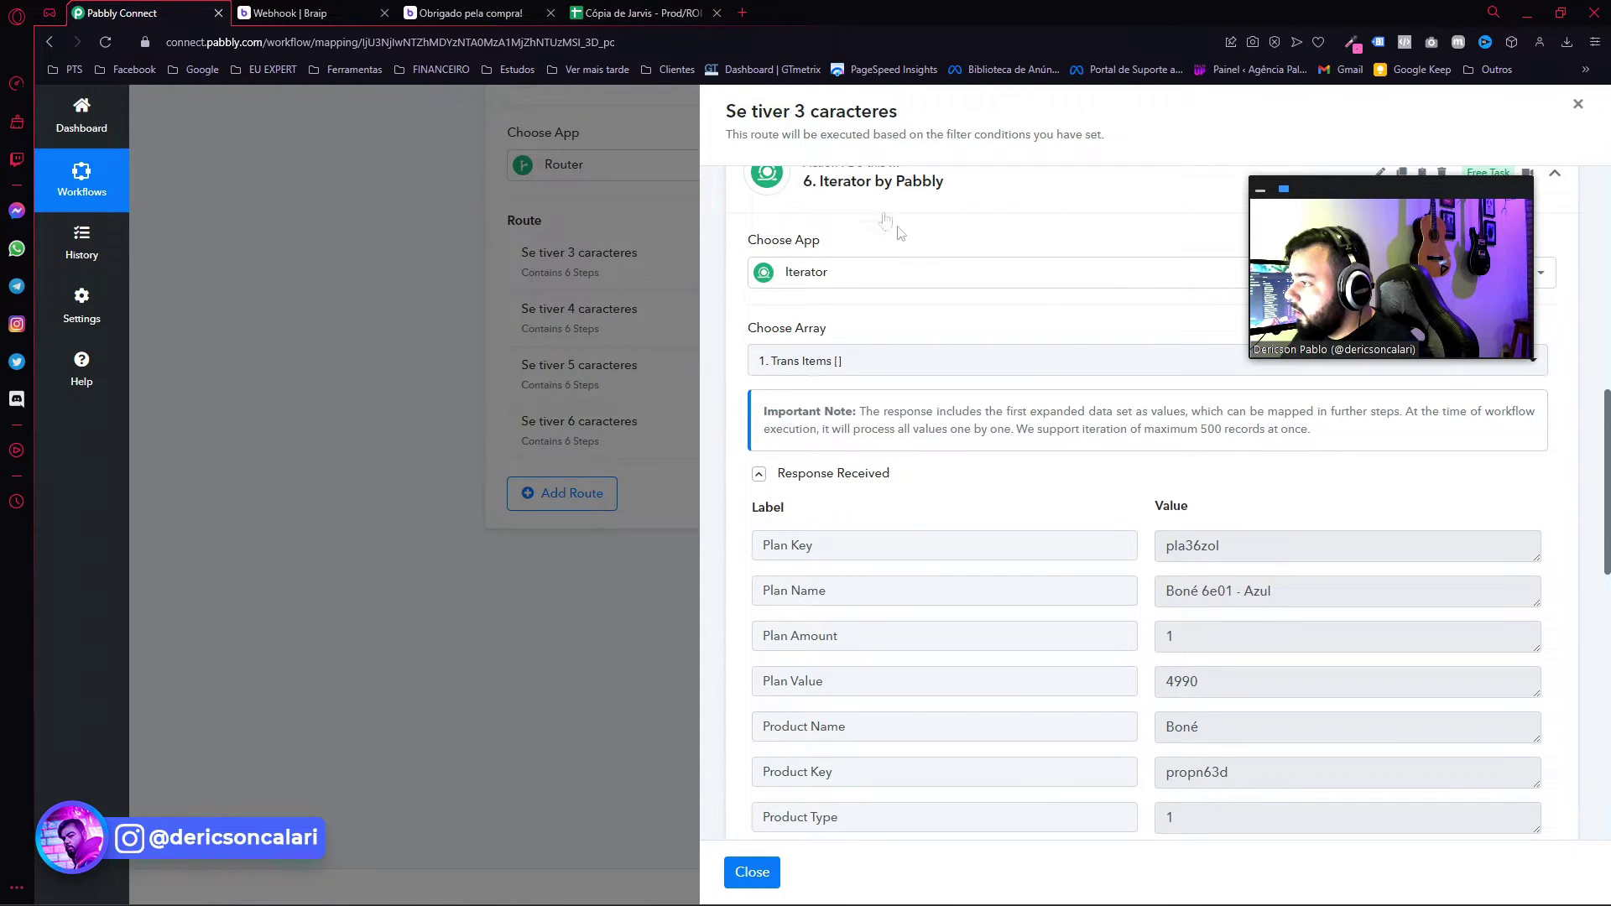
{"action": "triple_click", "coordinate": [1291, 602]}
{"action": "scroll", "coordinate": [1258, 588], "scroll_direction": "down", "scroll_amount": 2}
{"action": "double_click", "coordinate": [1205, 525]}
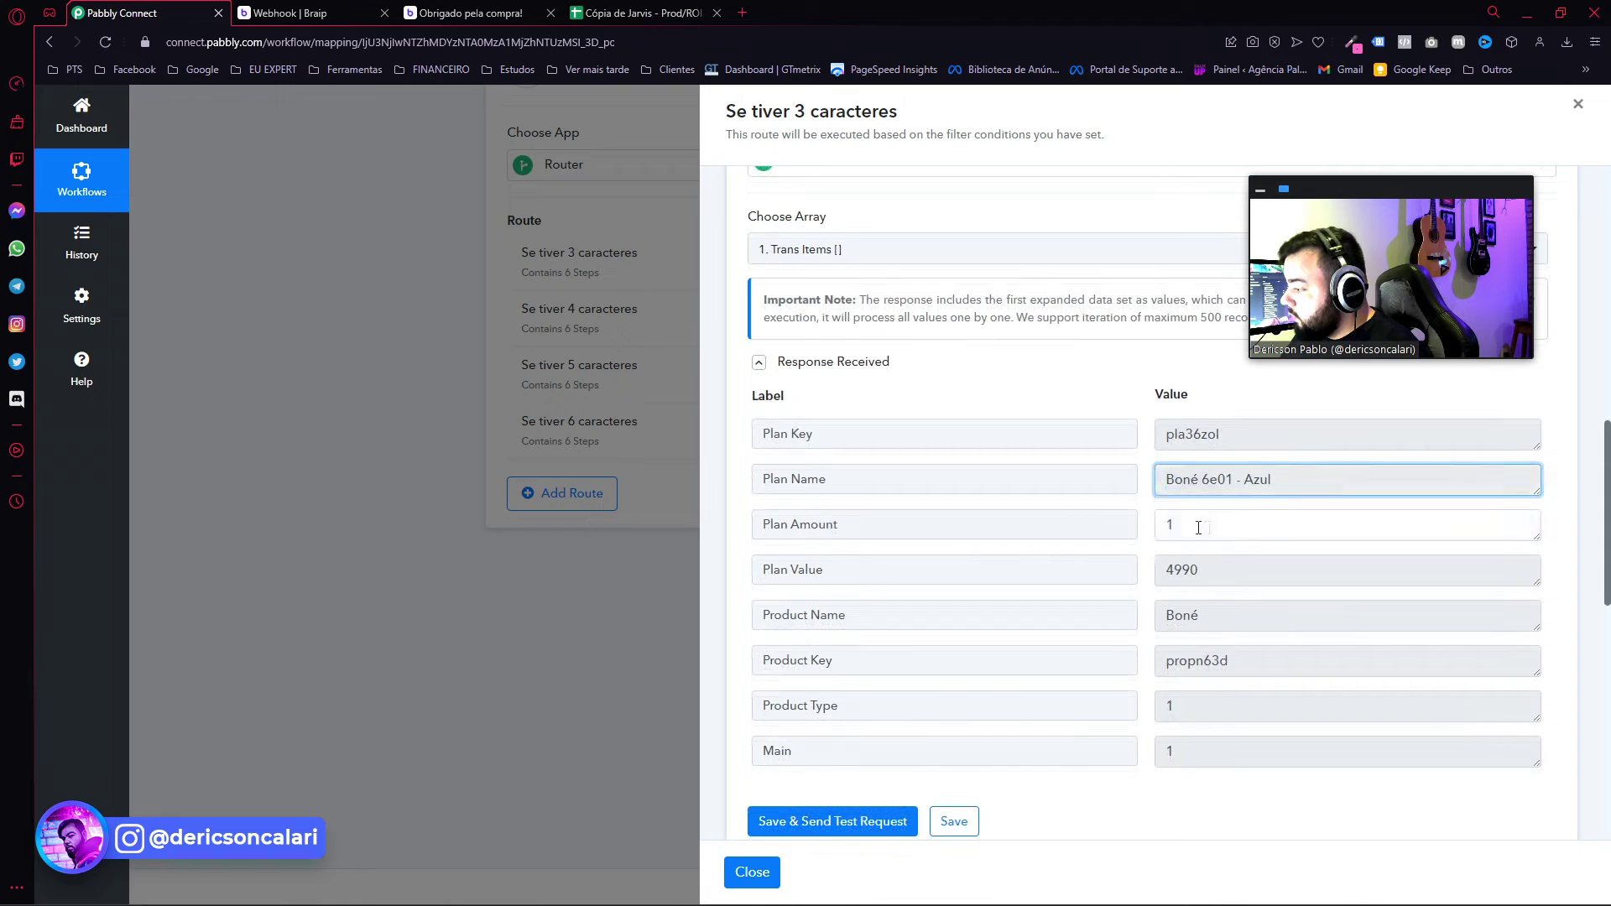
{"action": "double_click", "coordinate": [1191, 570]}
{"action": "double_click", "coordinate": [1181, 615]}
{"action": "scroll", "coordinate": [1125, 766], "scroll_direction": "down", "scroll_amount": 7}
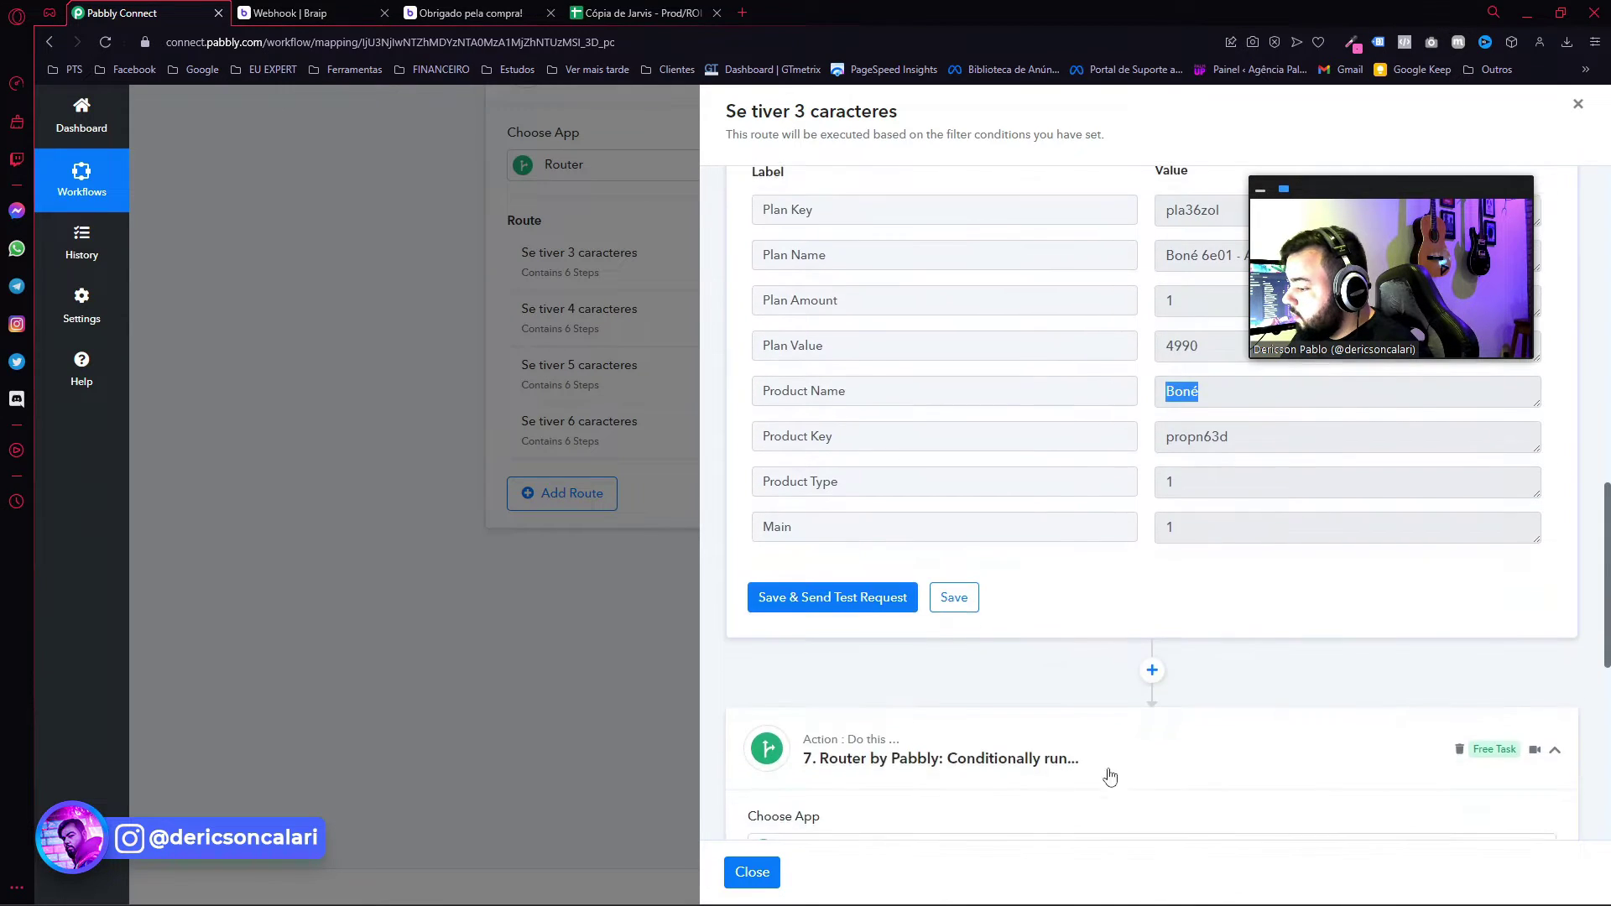
{"action": "scroll", "coordinate": [847, 609], "scroll_direction": "down", "scroll_amount": 2}
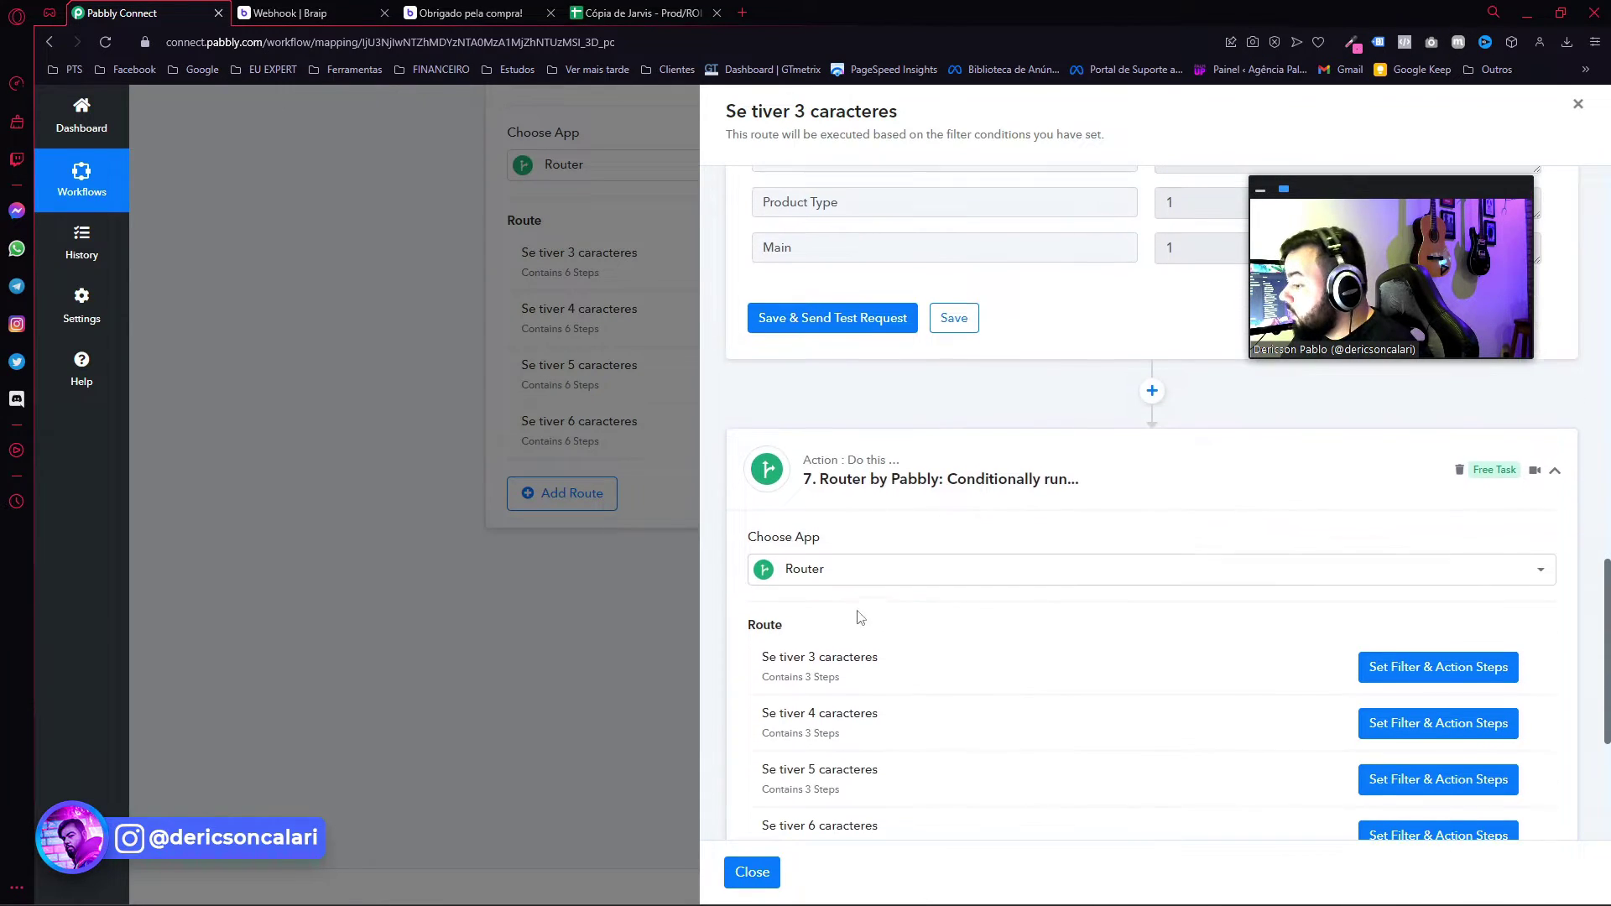
Open the nested Se tiver 3 caracteres route and pick the Iterator's Plan Value as the label of its filter's first condition.
{"action": "left_click", "coordinate": [1418, 675]}
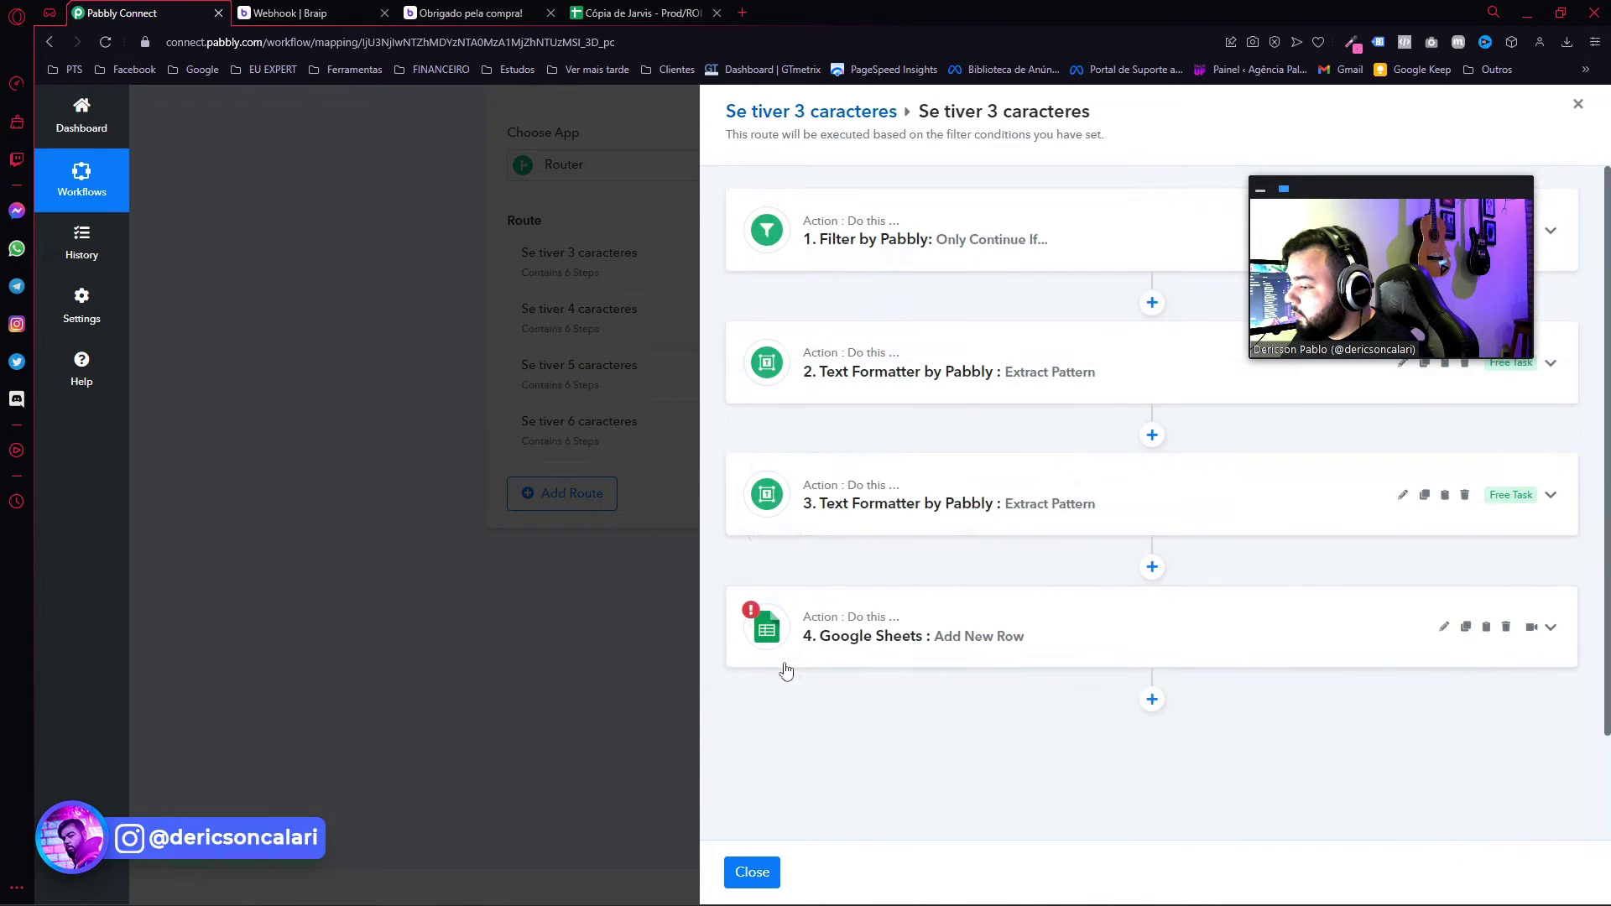
{"action": "left_click", "coordinate": [914, 252]}
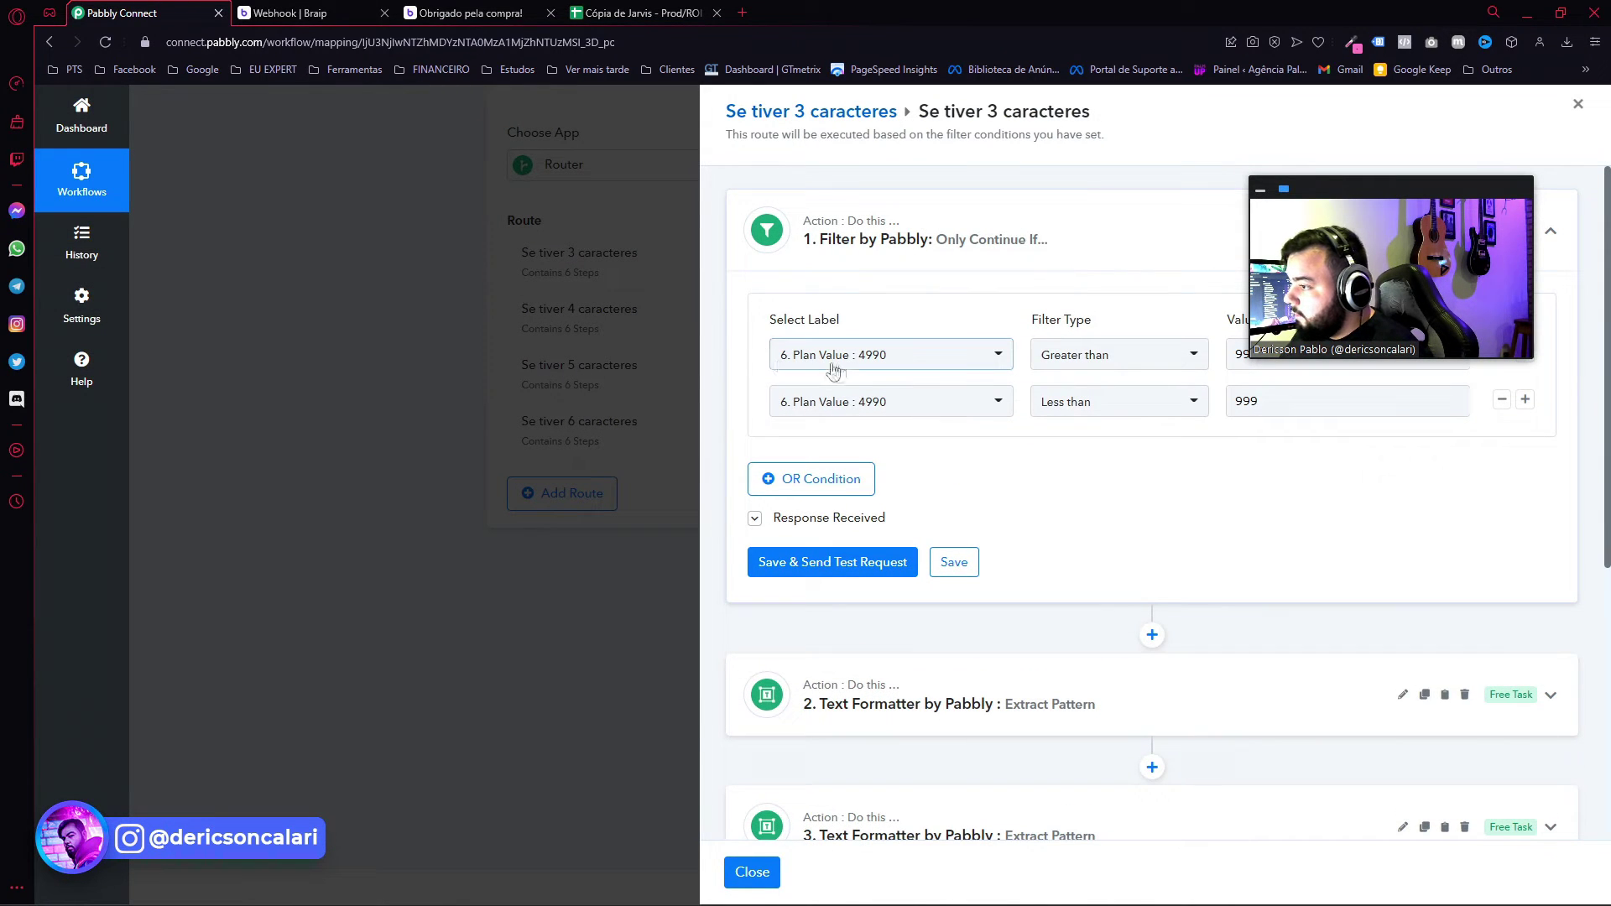
{"action": "left_click", "coordinate": [888, 369]}
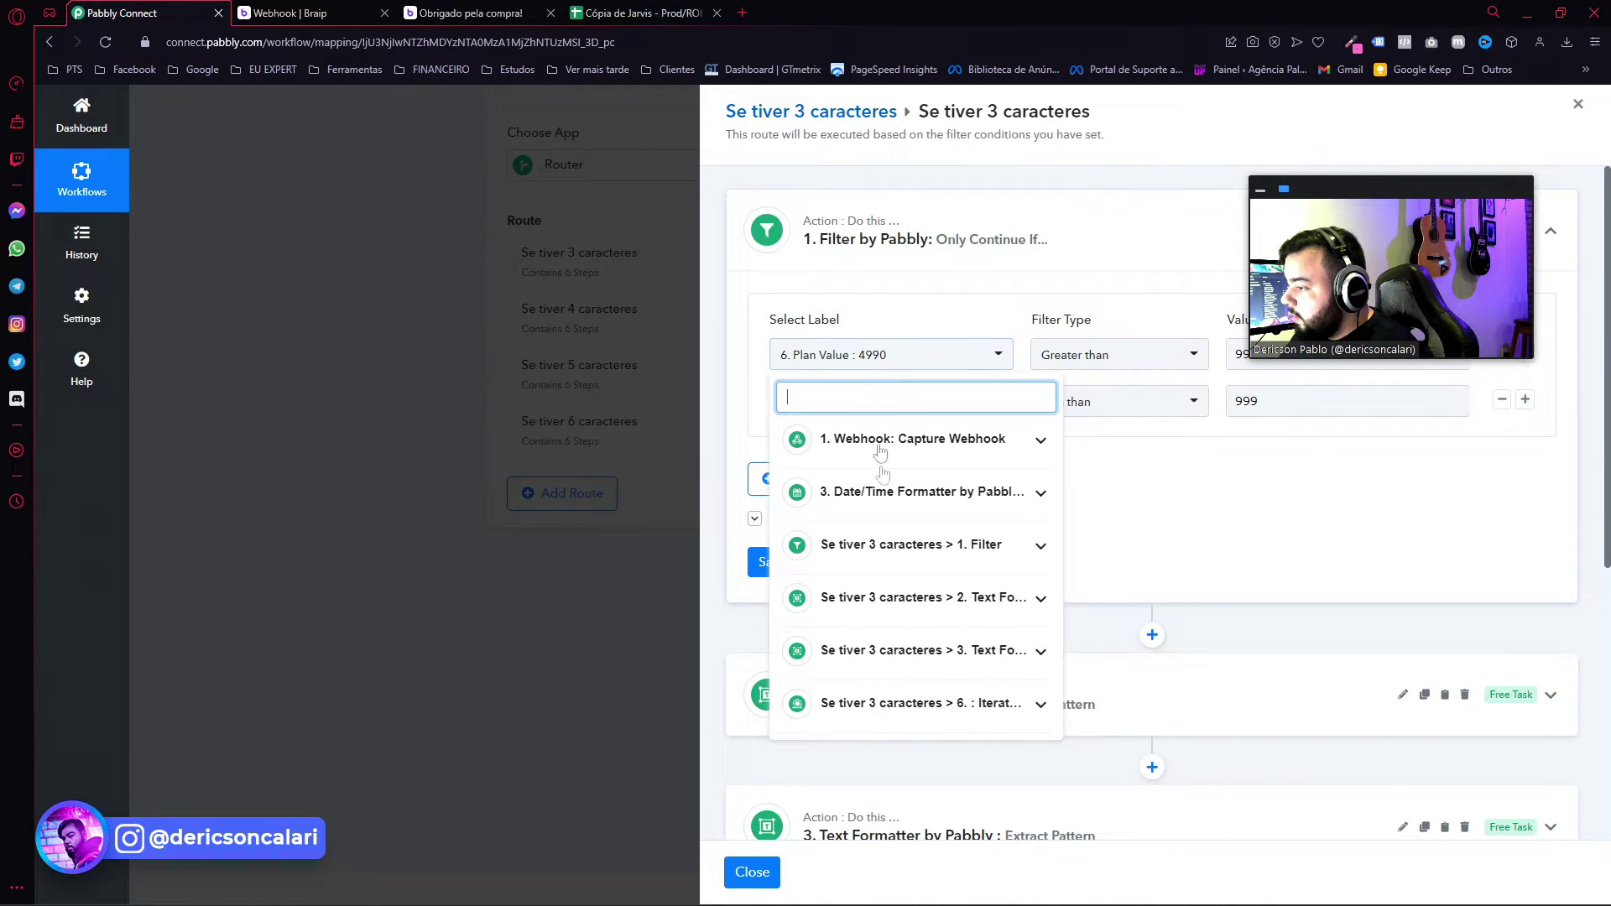
{"action": "scroll", "coordinate": [873, 615], "scroll_direction": "down", "scroll_amount": 2}
{"action": "scroll", "coordinate": [827, 587], "scroll_direction": "down", "scroll_amount": 4}
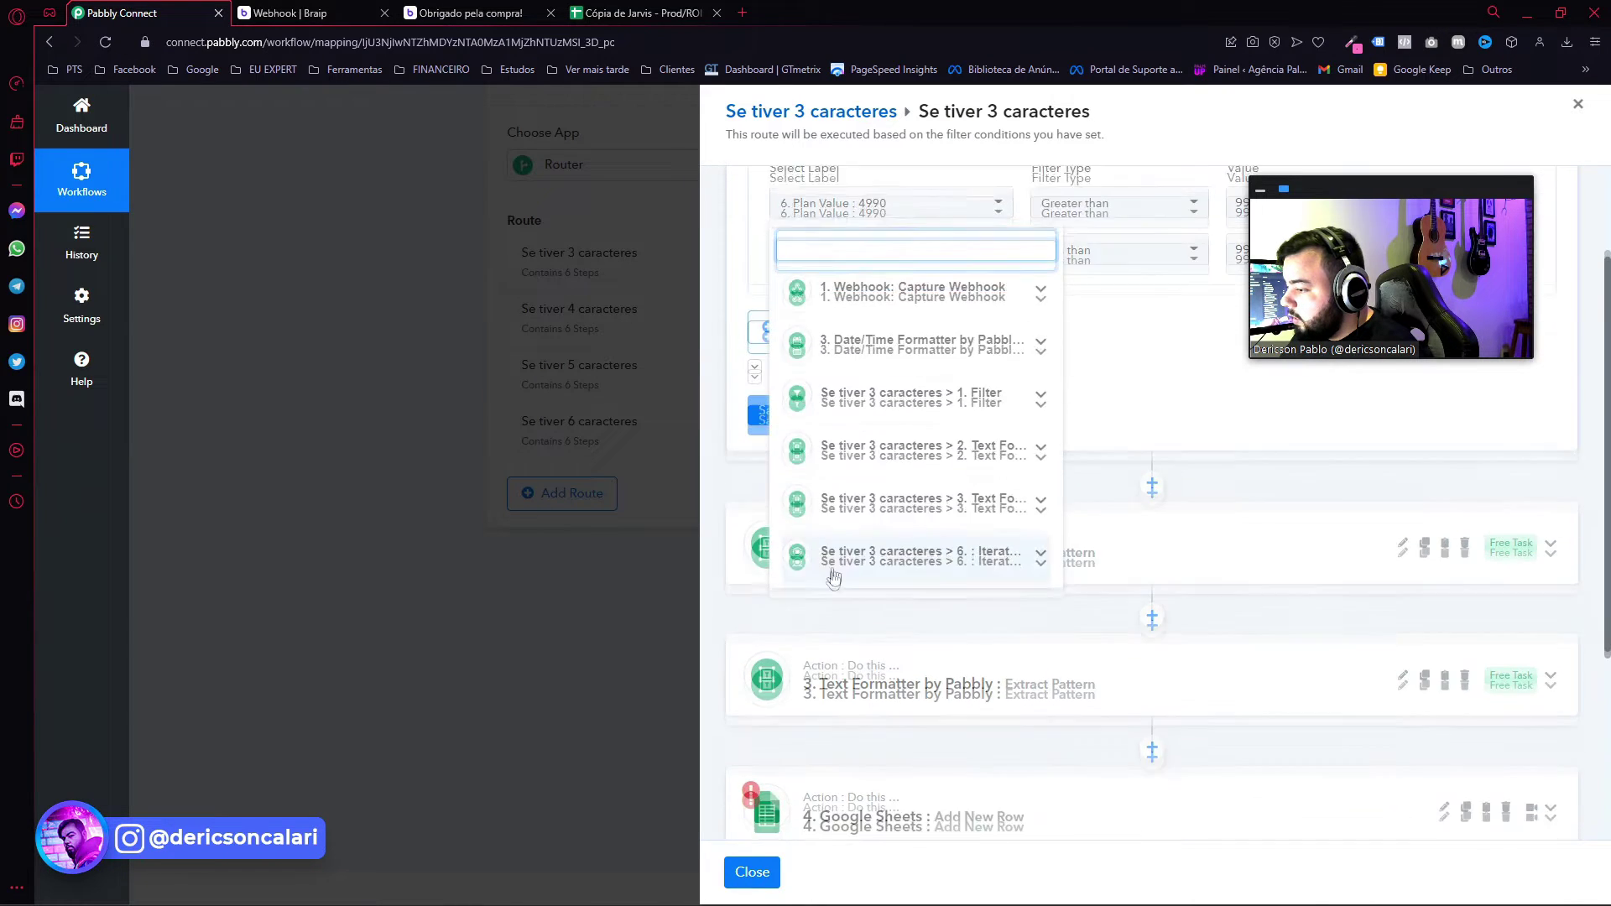
{"action": "left_click", "coordinate": [1040, 504]}
{"action": "scroll", "coordinate": [923, 470], "scroll_direction": "down", "scroll_amount": 3}
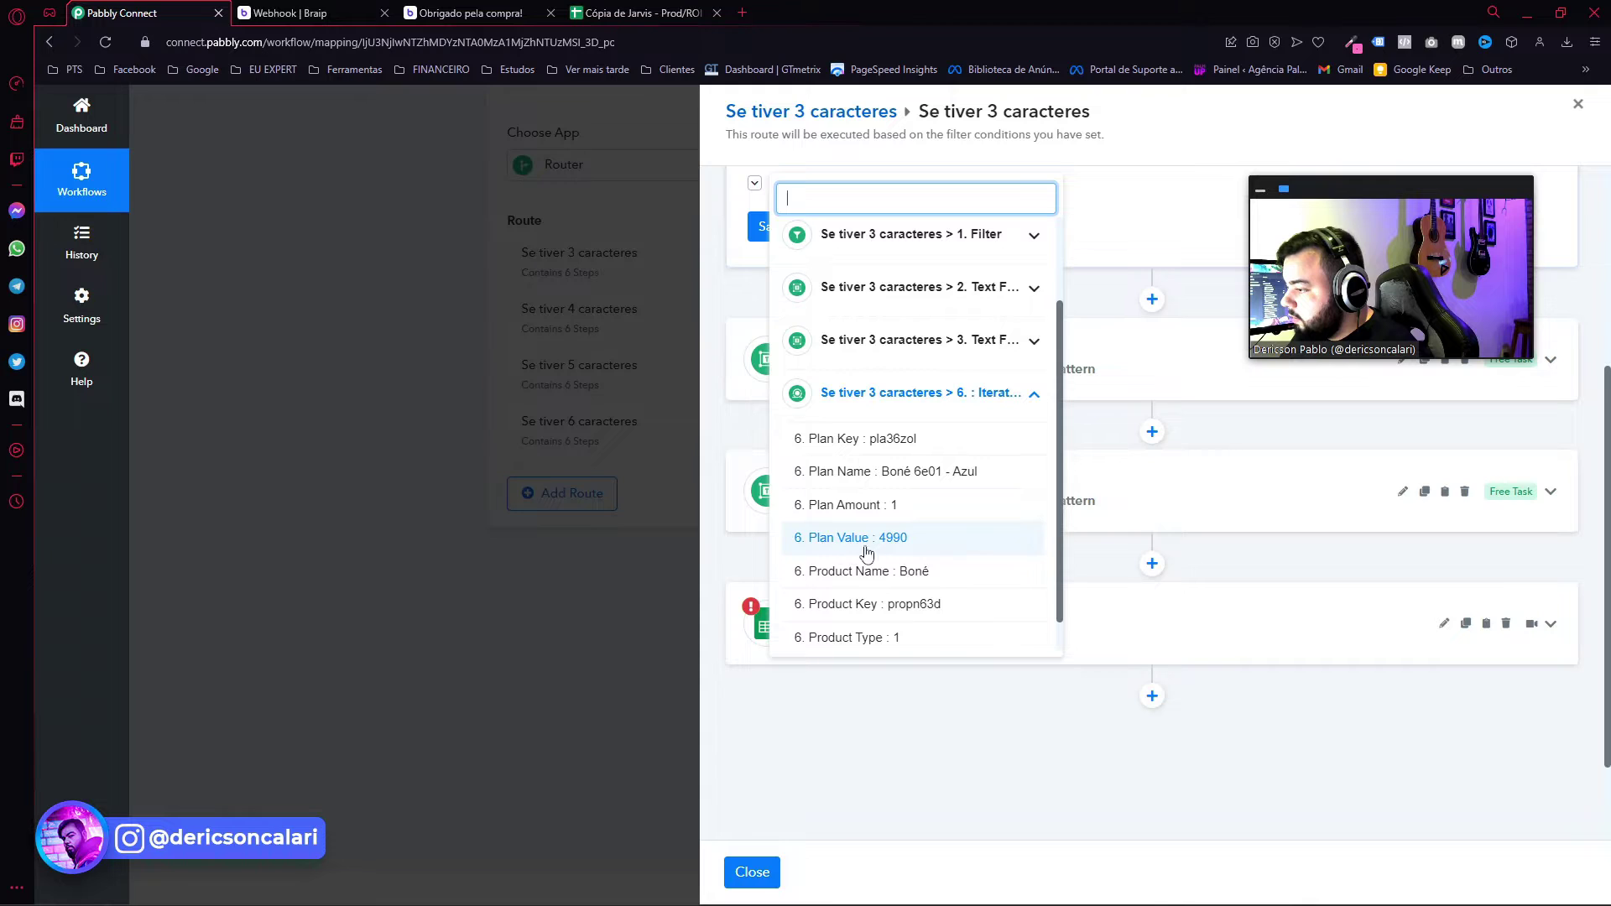
{"action": "scroll", "coordinate": [805, 394], "scroll_direction": "up", "scroll_amount": 5}
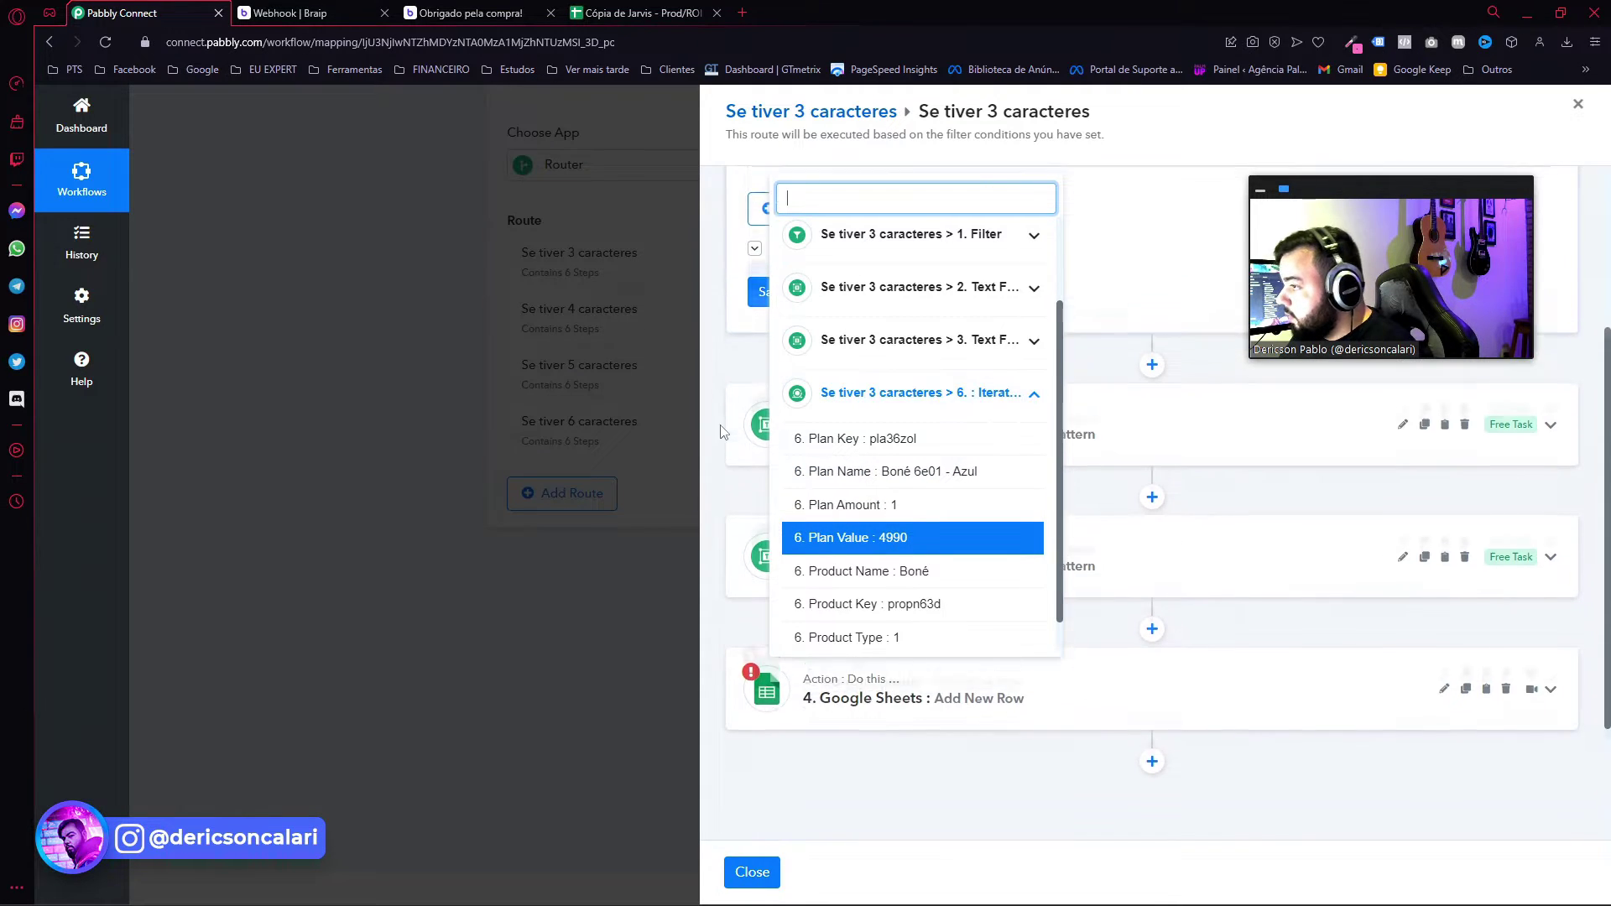
{"action": "scroll", "coordinate": [892, 462], "scroll_direction": "down", "scroll_amount": 1}
{"action": "scroll", "coordinate": [839, 504], "scroll_direction": "down", "scroll_amount": 1}
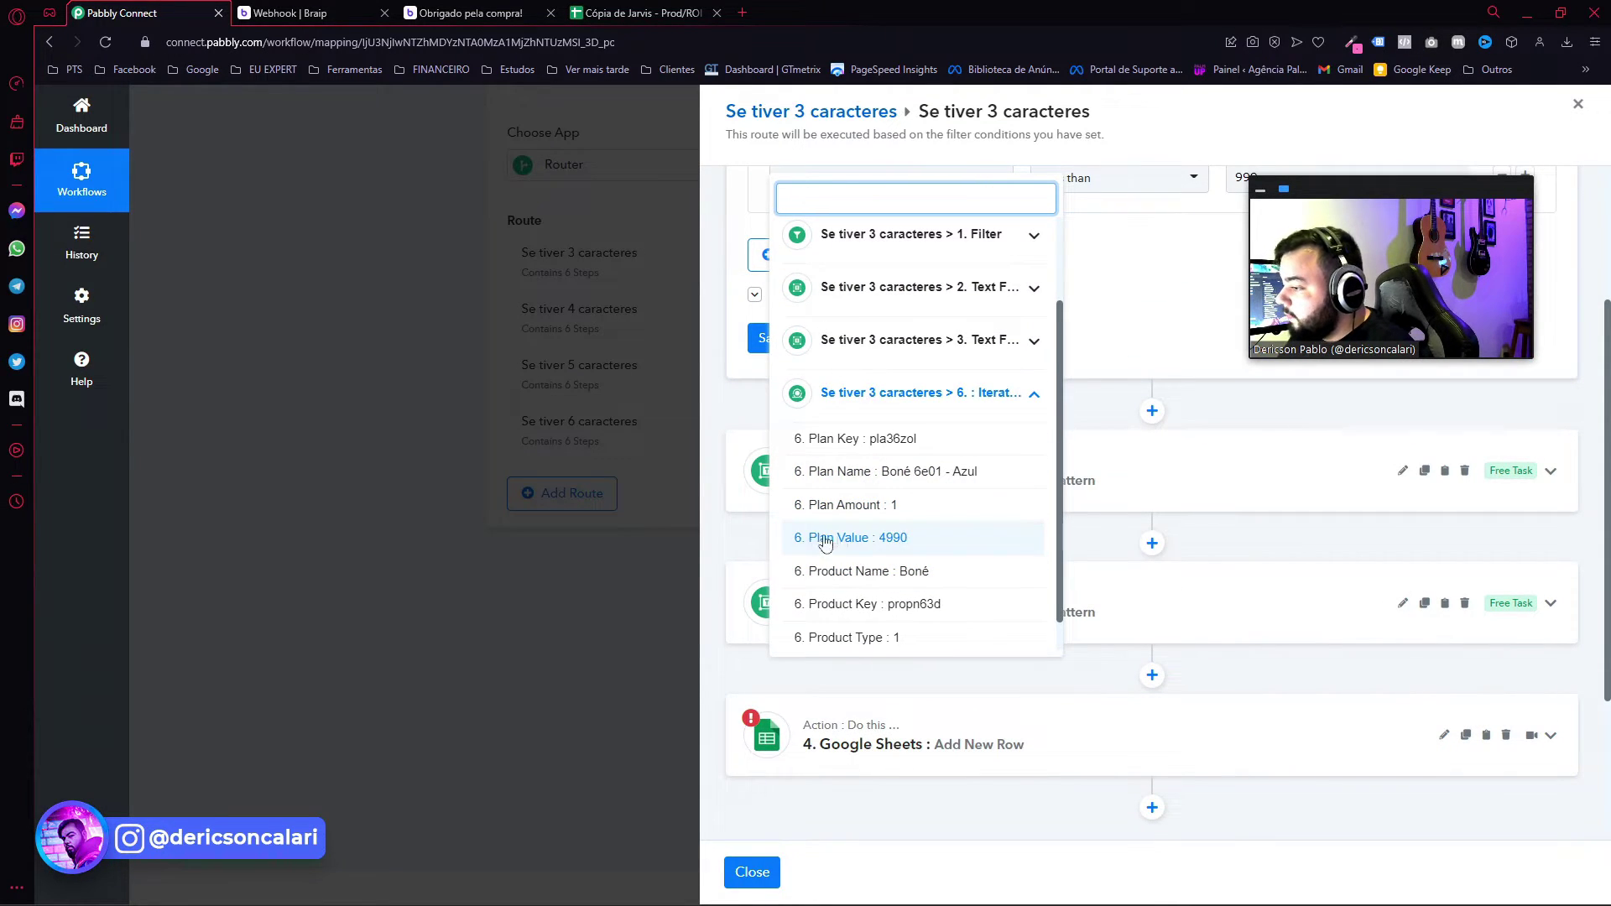
{"action": "left_click", "coordinate": [813, 537]}
{"action": "scroll", "coordinate": [800, 573], "scroll_direction": "up", "scroll_amount": 2}
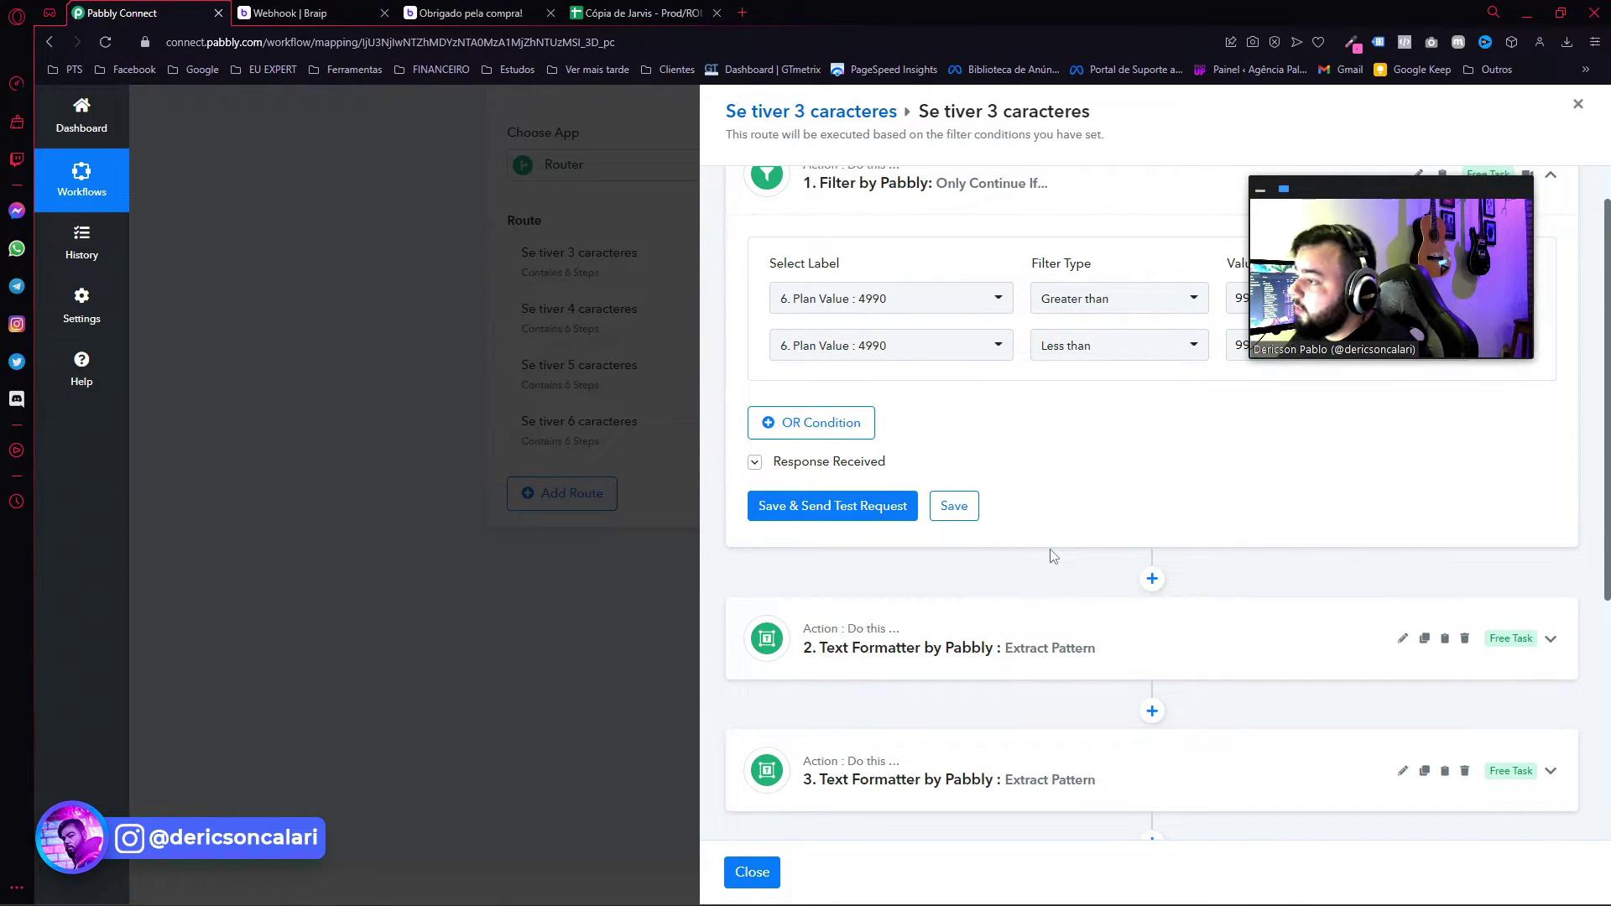
Review the filter's greater-than and less-than conditions and inspect both Extract Pattern text formatters in this nested route.
{"action": "scroll", "coordinate": [866, 295], "scroll_direction": "up", "scroll_amount": 1}
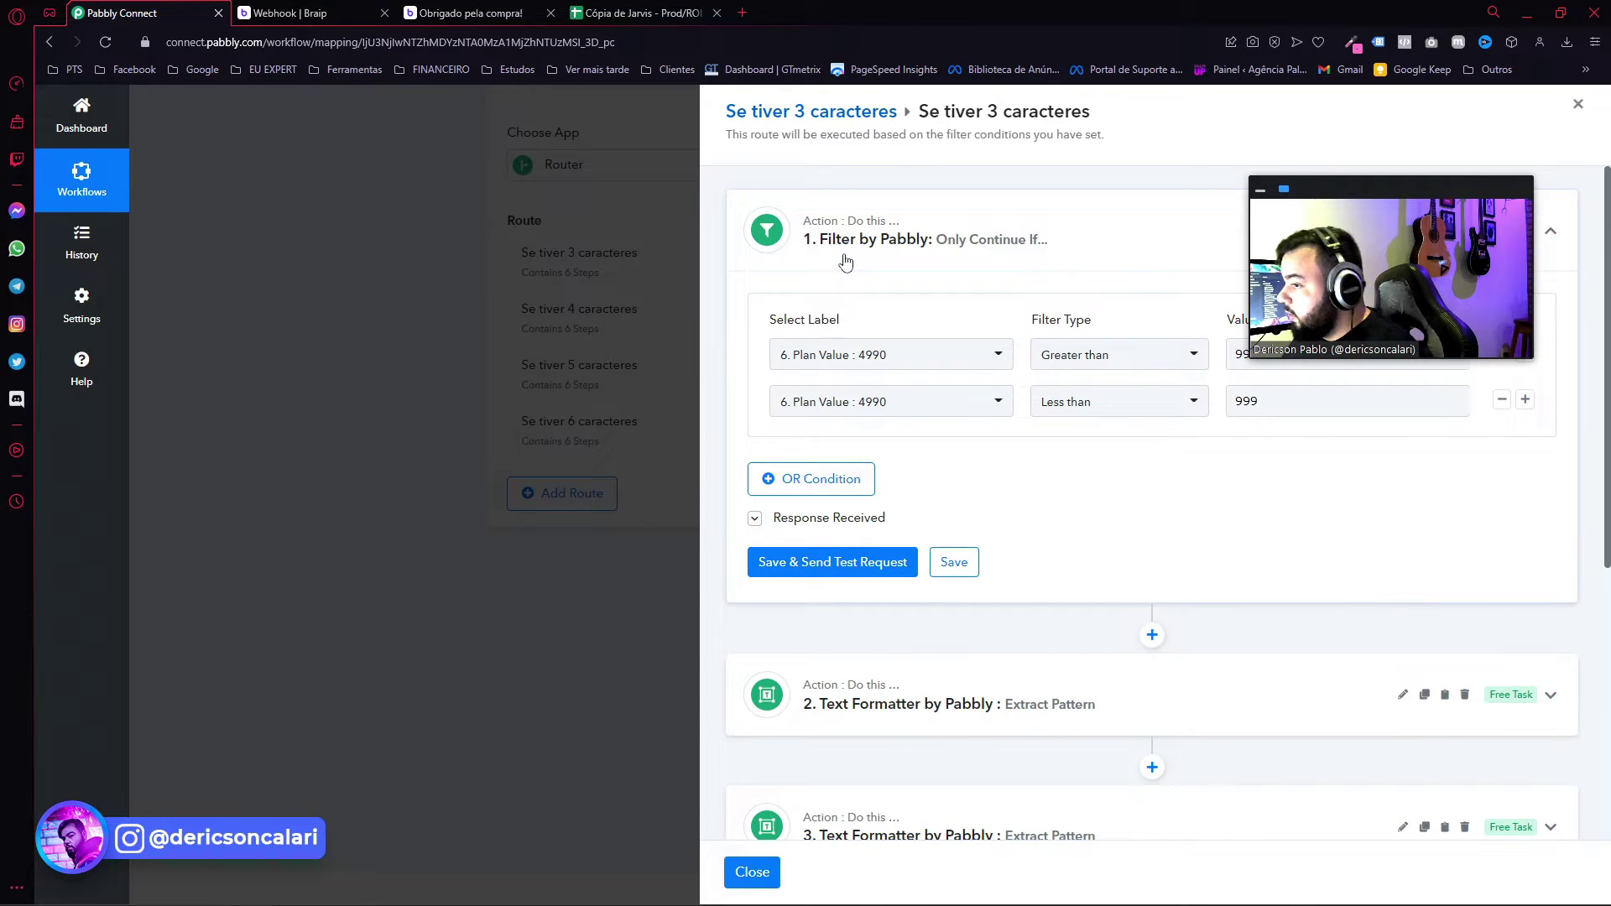
{"action": "scroll", "coordinate": [964, 524], "scroll_direction": "down", "scroll_amount": 1}
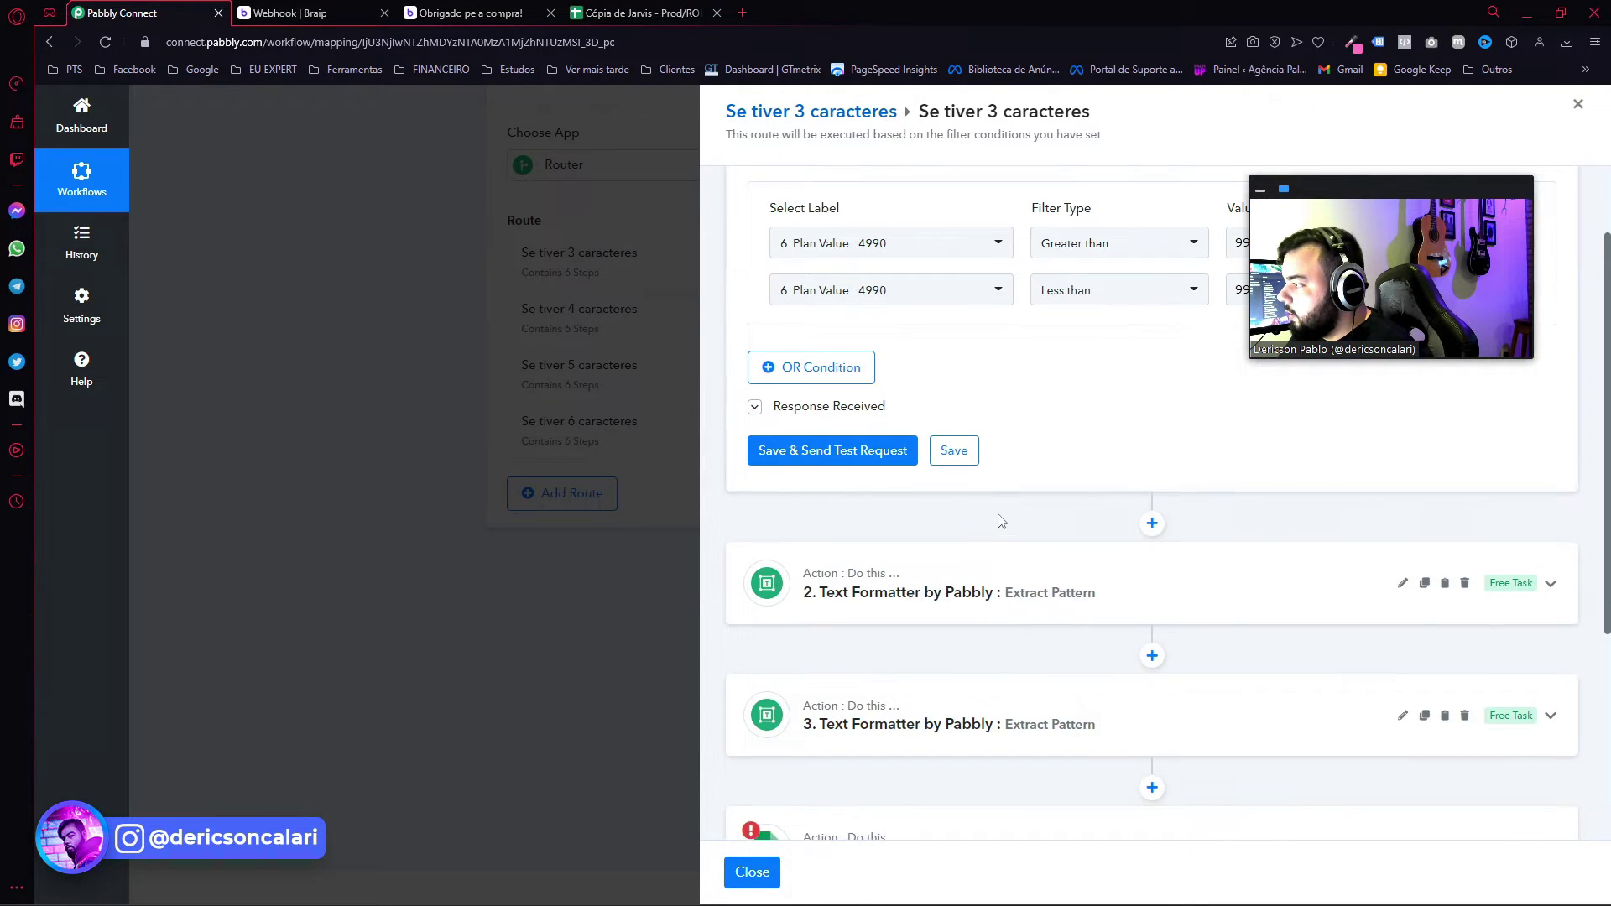
{"action": "scroll", "coordinate": [1001, 522], "scroll_direction": "up", "scroll_amount": 1}
{"action": "left_click_drag", "start_coordinate": [1357, 306], "coordinate": [1369, 251]}
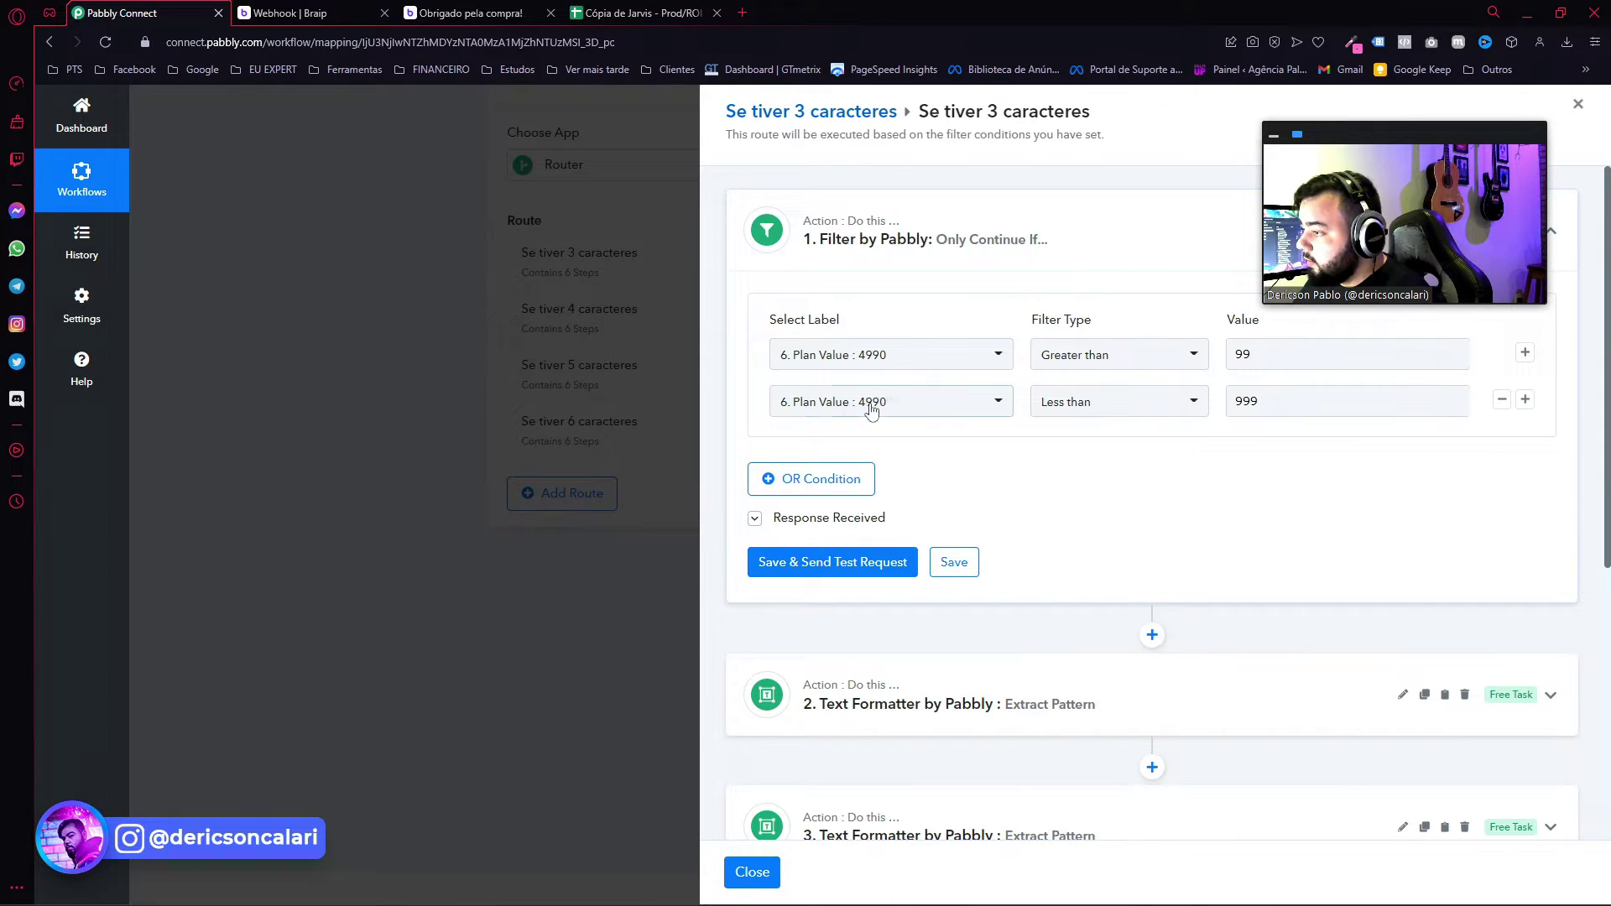
{"action": "scroll", "coordinate": [1061, 568], "scroll_direction": "down", "scroll_amount": 5}
{"action": "left_click", "coordinate": [837, 317]}
{"action": "left_click", "coordinate": [836, 317]}
{"action": "left_click", "coordinate": [864, 414]}
{"action": "scroll", "coordinate": [873, 481], "scroll_direction": "down", "scroll_amount": 3}
{"action": "scroll", "coordinate": [839, 495], "scroll_direction": "up", "scroll_amount": 3}
{"action": "left_click", "coordinate": [807, 344]}
{"action": "left_click", "coordinate": [828, 617]}
{"action": "left_click", "coordinate": [898, 316]}
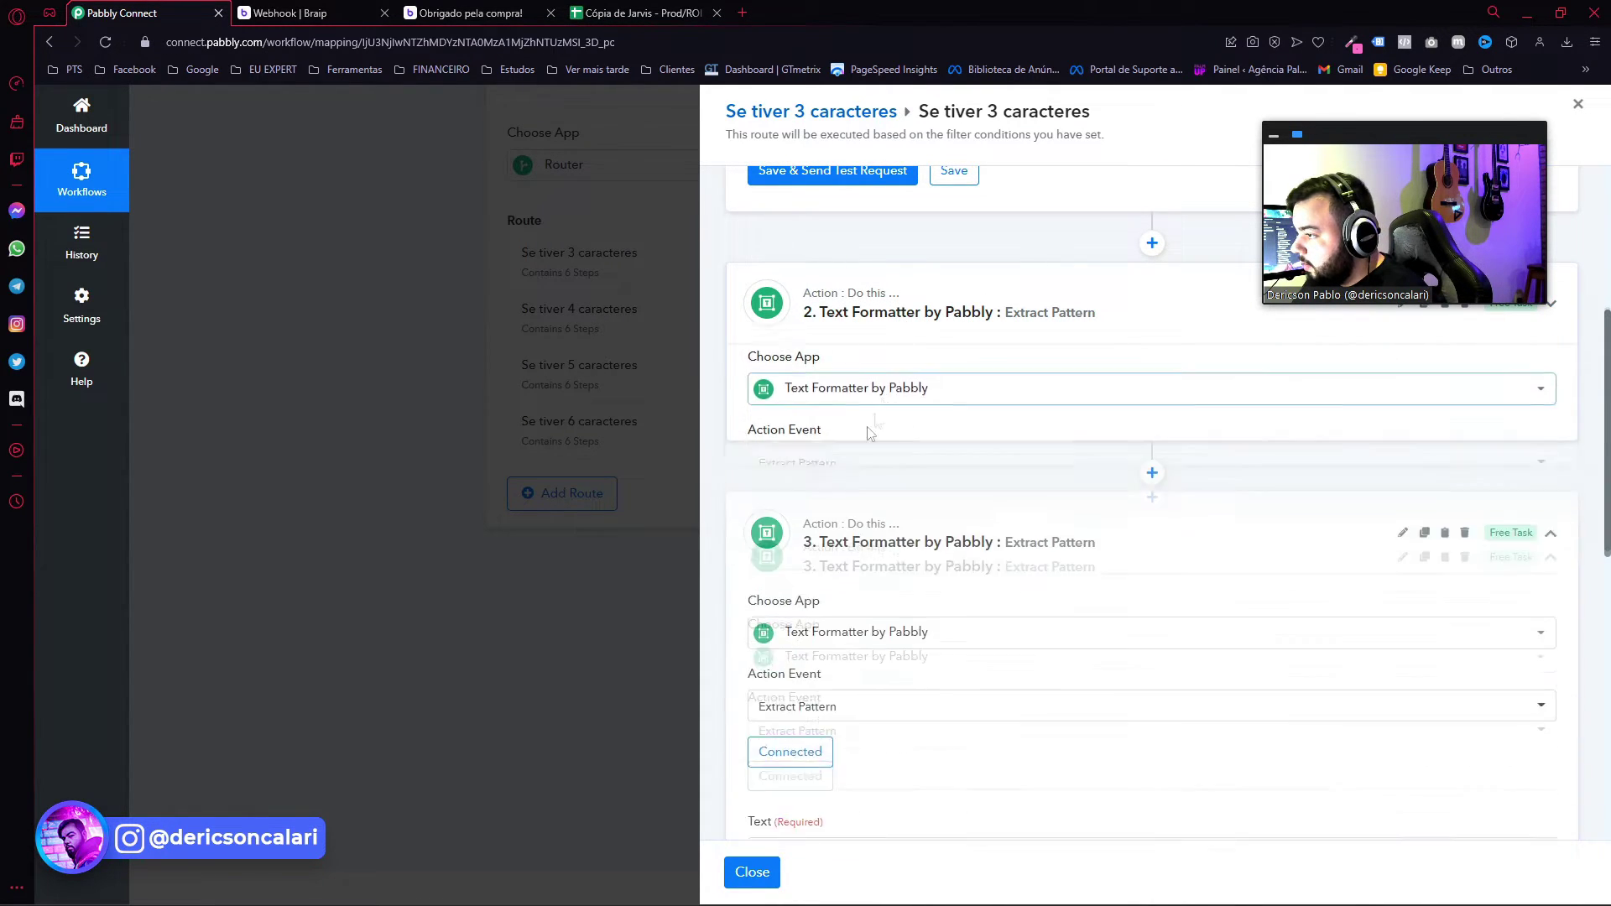
Open the Google Sheets Add New Row action and examine its spreadsheet, sheet, purchase date, status and buyer field mappings.
{"action": "left_click", "coordinate": [881, 521]}
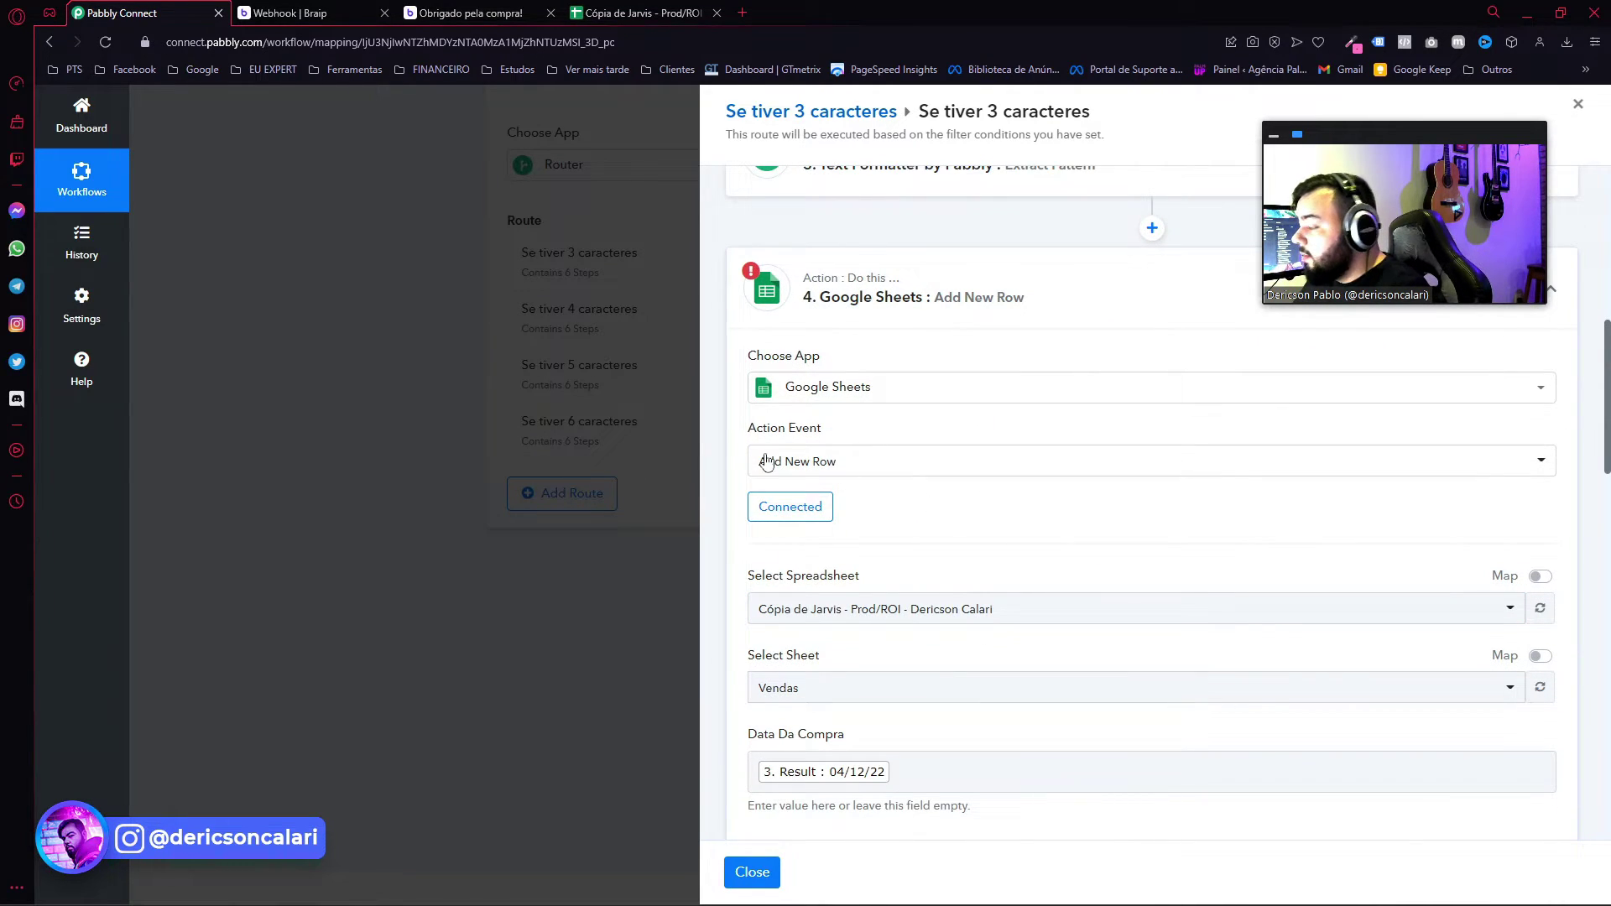
{"action": "scroll", "coordinate": [805, 504], "scroll_direction": "down", "scroll_amount": 1}
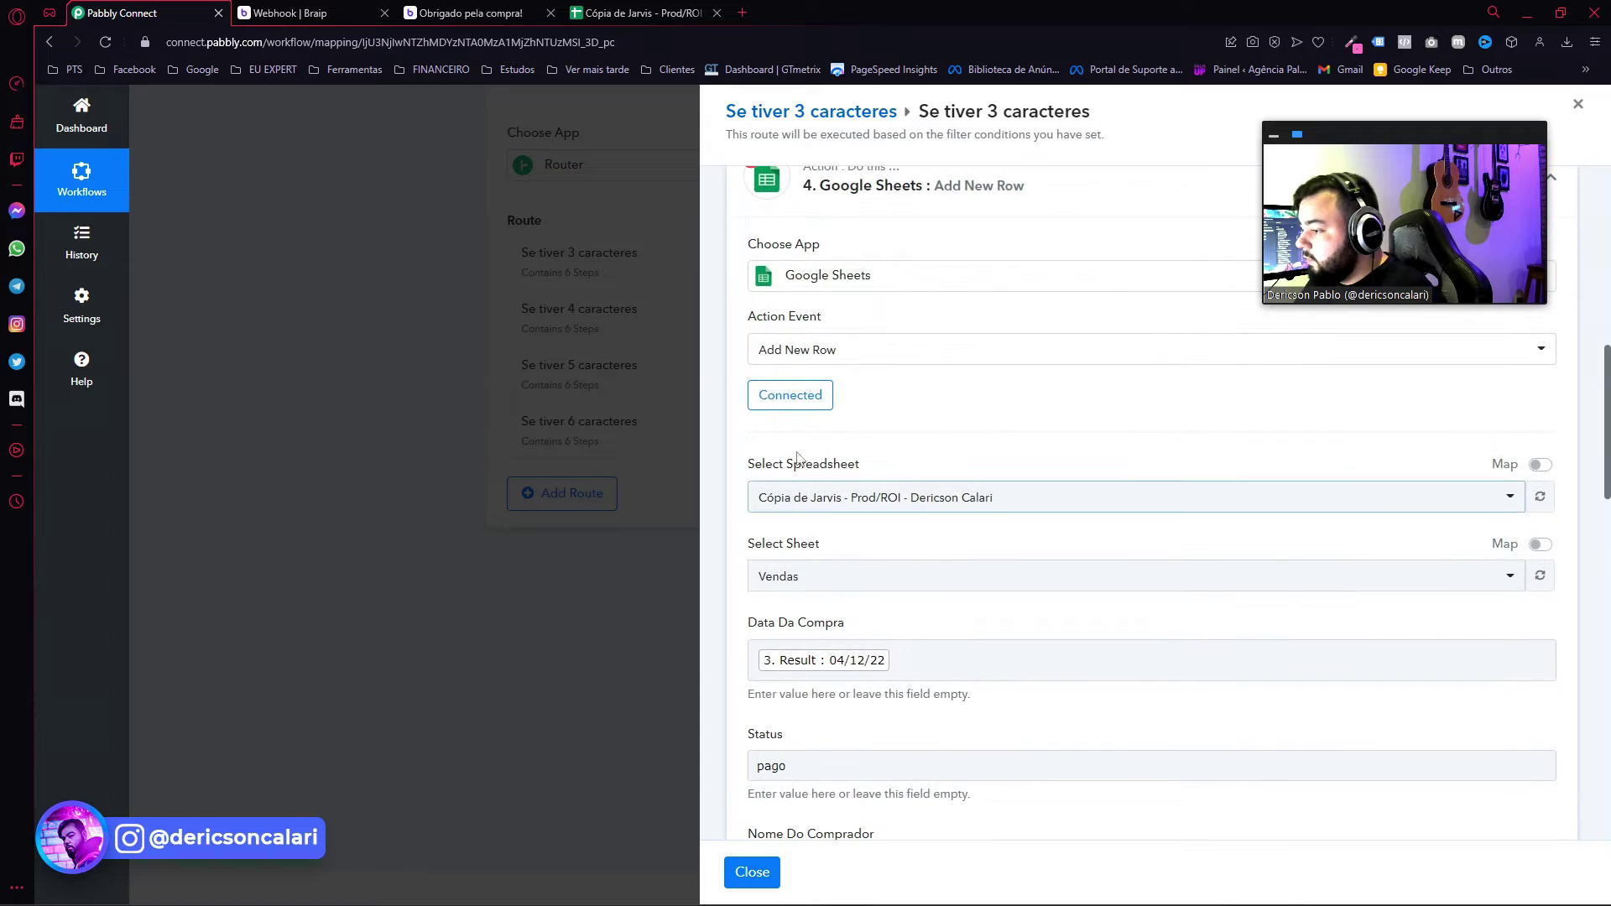
{"action": "scroll", "coordinate": [797, 521], "scroll_direction": "down", "scroll_amount": 1}
{"action": "left_click", "coordinate": [749, 544]}
{"action": "double_click", "coordinate": [771, 653]}
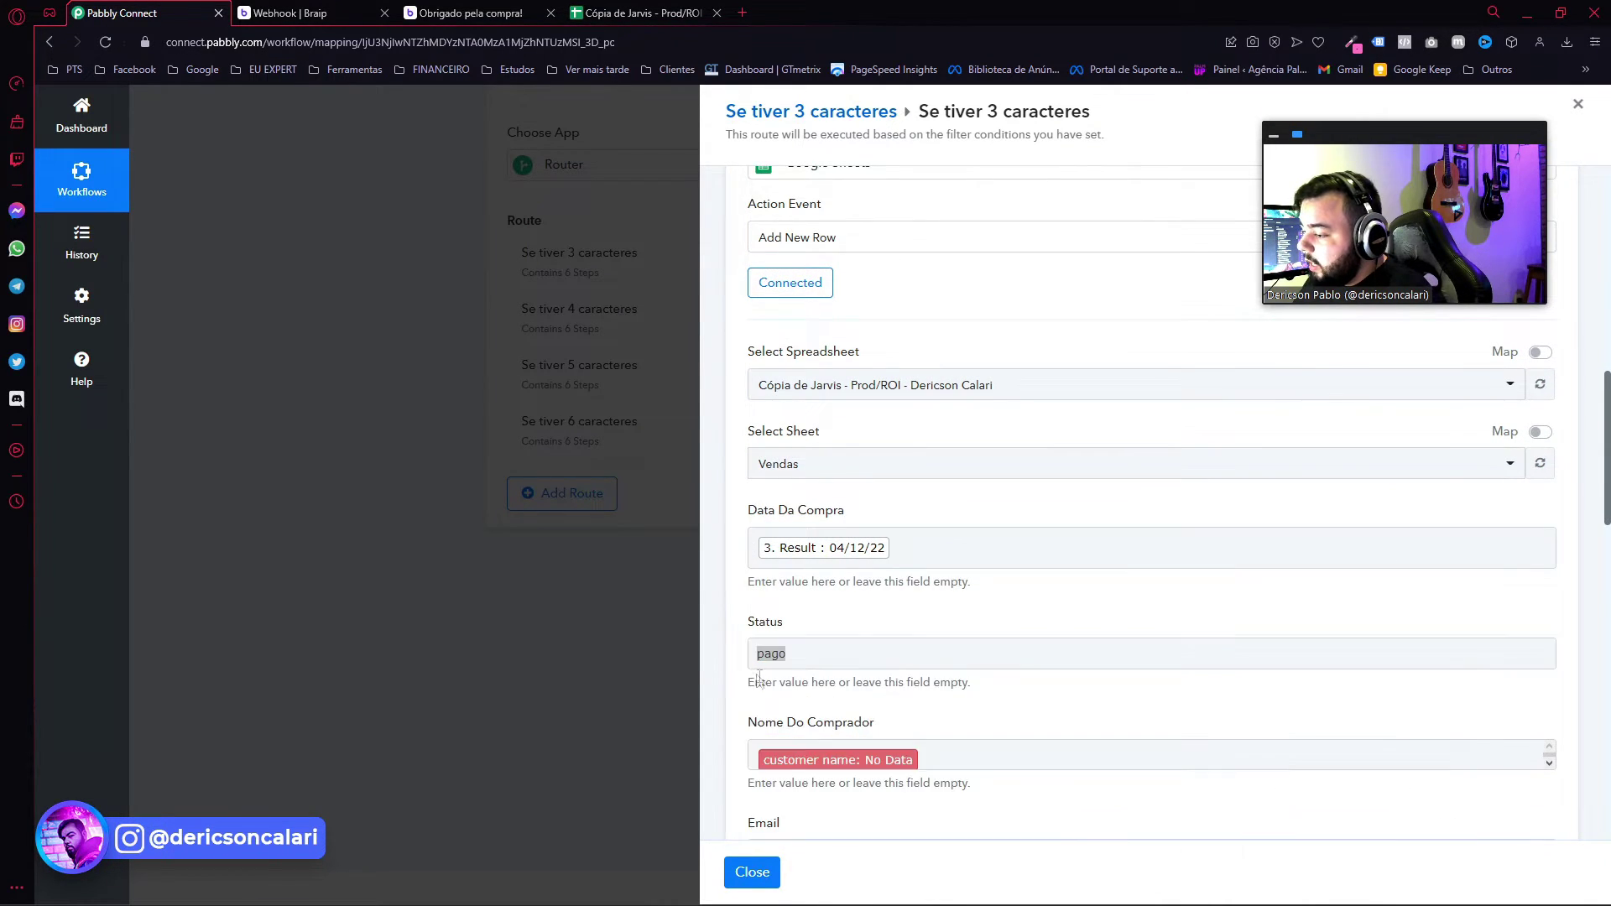
{"action": "scroll", "coordinate": [938, 574], "scroll_direction": "down", "scroll_amount": 2}
{"action": "scroll", "coordinate": [938, 574], "scroll_direction": "down", "scroll_amount": 2}
{"action": "scroll", "coordinate": [928, 544], "scroll_direction": "up", "scroll_amount": 2}
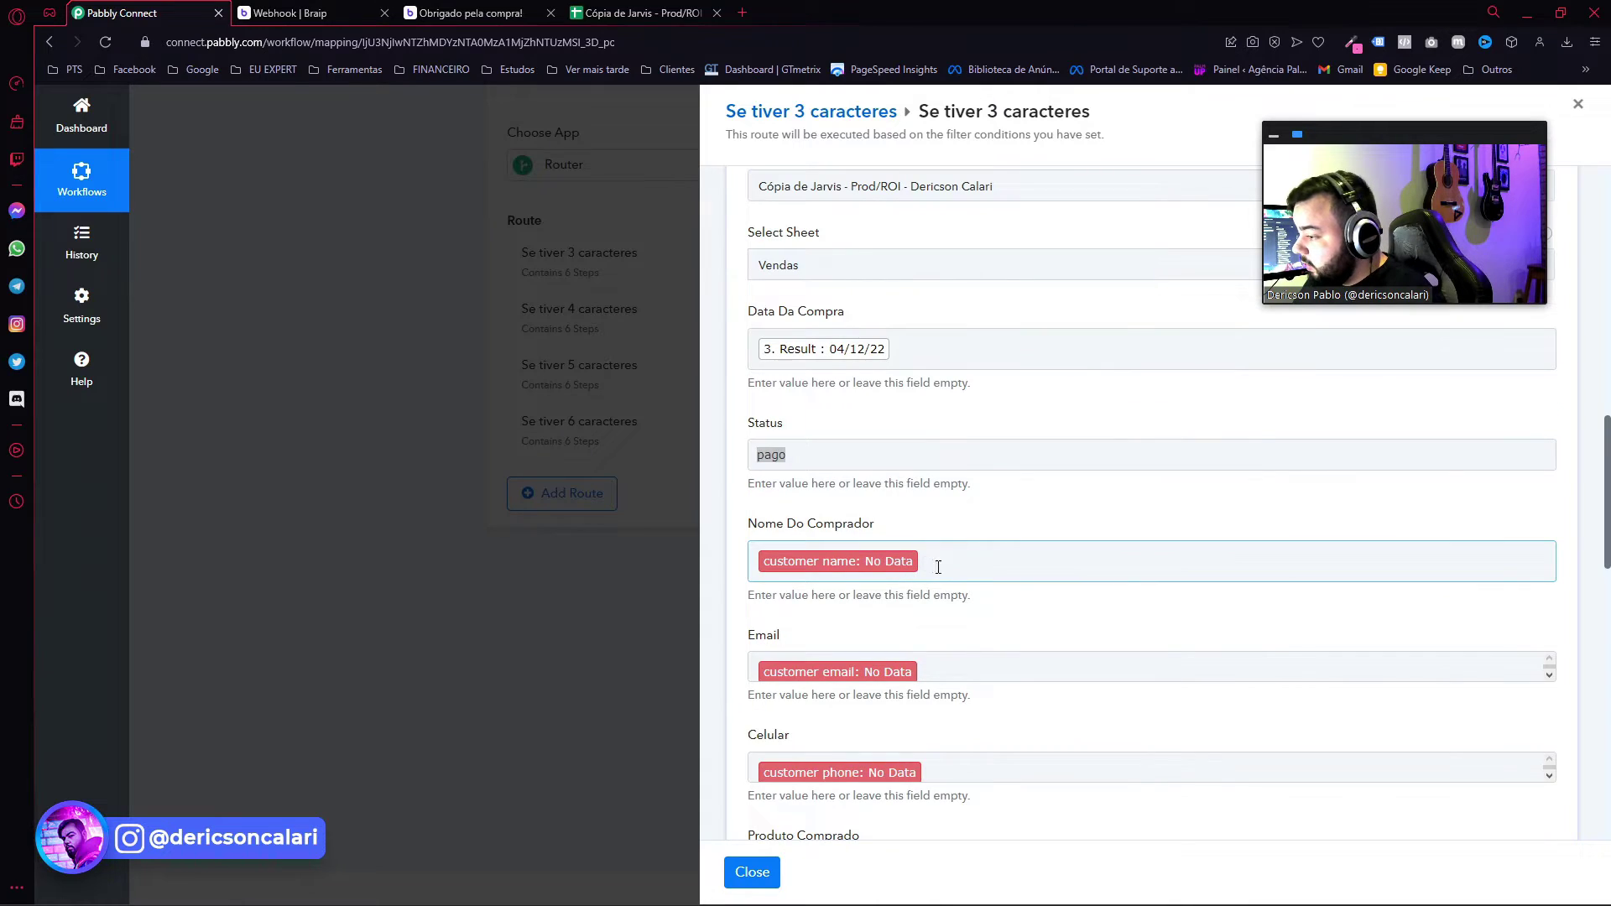
{"action": "scroll", "coordinate": [940, 565], "scroll_direction": "up", "scroll_amount": 2}
{"action": "scroll", "coordinate": [864, 619], "scroll_direction": "up", "scroll_amount": 1}
{"action": "scroll", "coordinate": [797, 651], "scroll_direction": "down", "scroll_amount": 2}
{"action": "scroll", "coordinate": [772, 470], "scroll_direction": "up", "scroll_amount": 3}
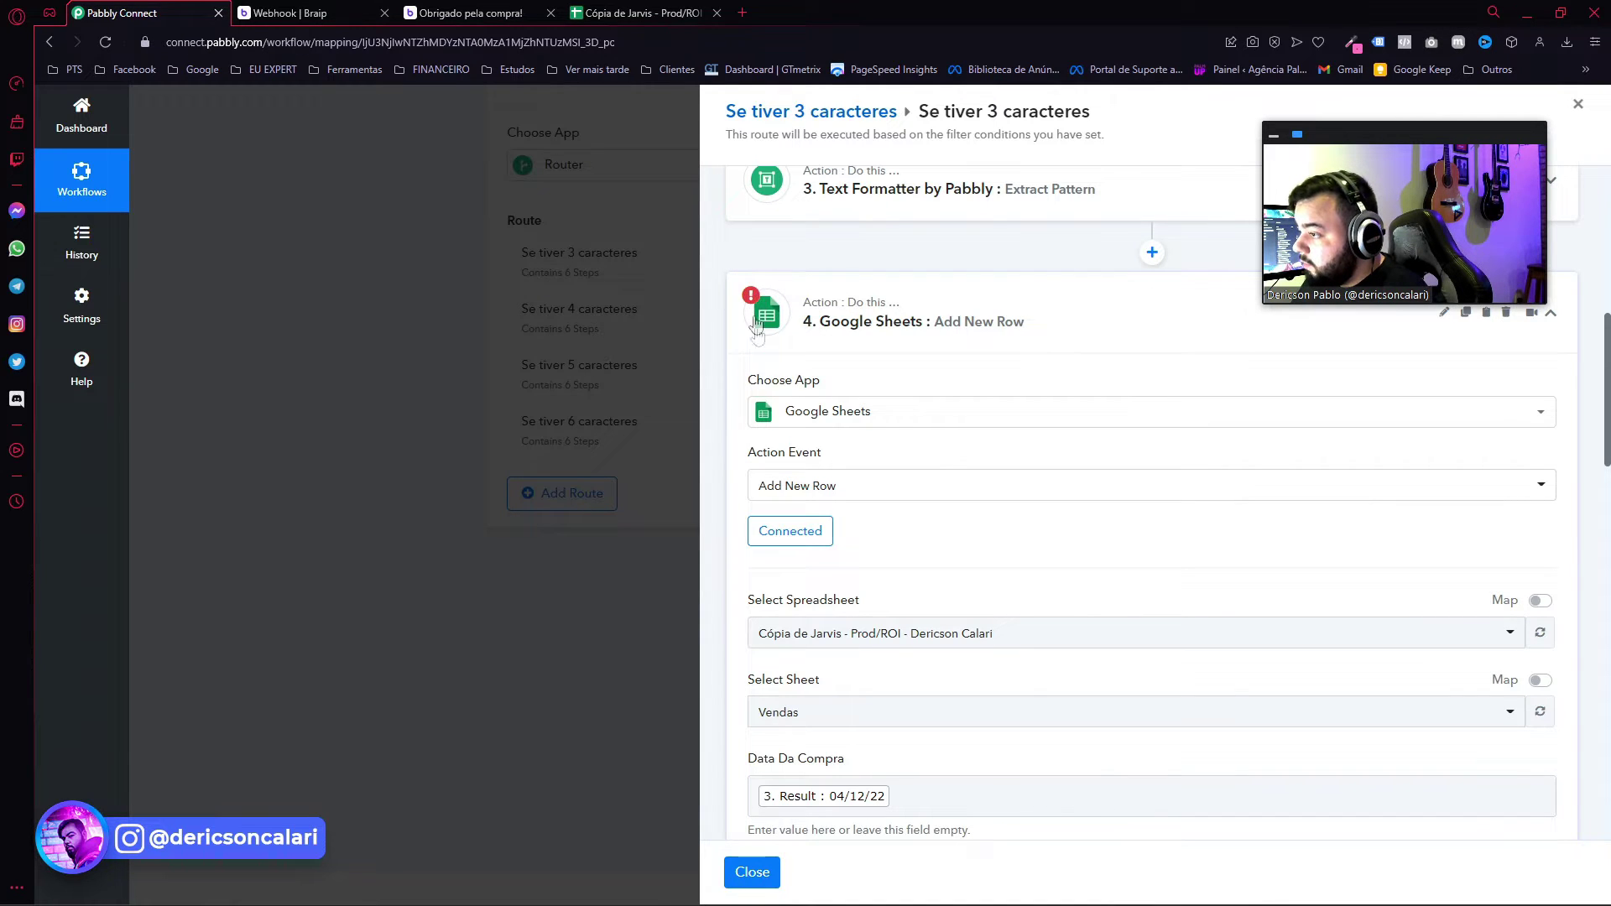
{"action": "scroll", "coordinate": [756, 300], "scroll_direction": "down", "scroll_amount": 5}
{"action": "scroll", "coordinate": [772, 527], "scroll_direction": "up", "scroll_amount": 3}
Open the Google Sheets account connection settings, look through the existing connections and cancel.
{"action": "left_click", "coordinate": [776, 585]}
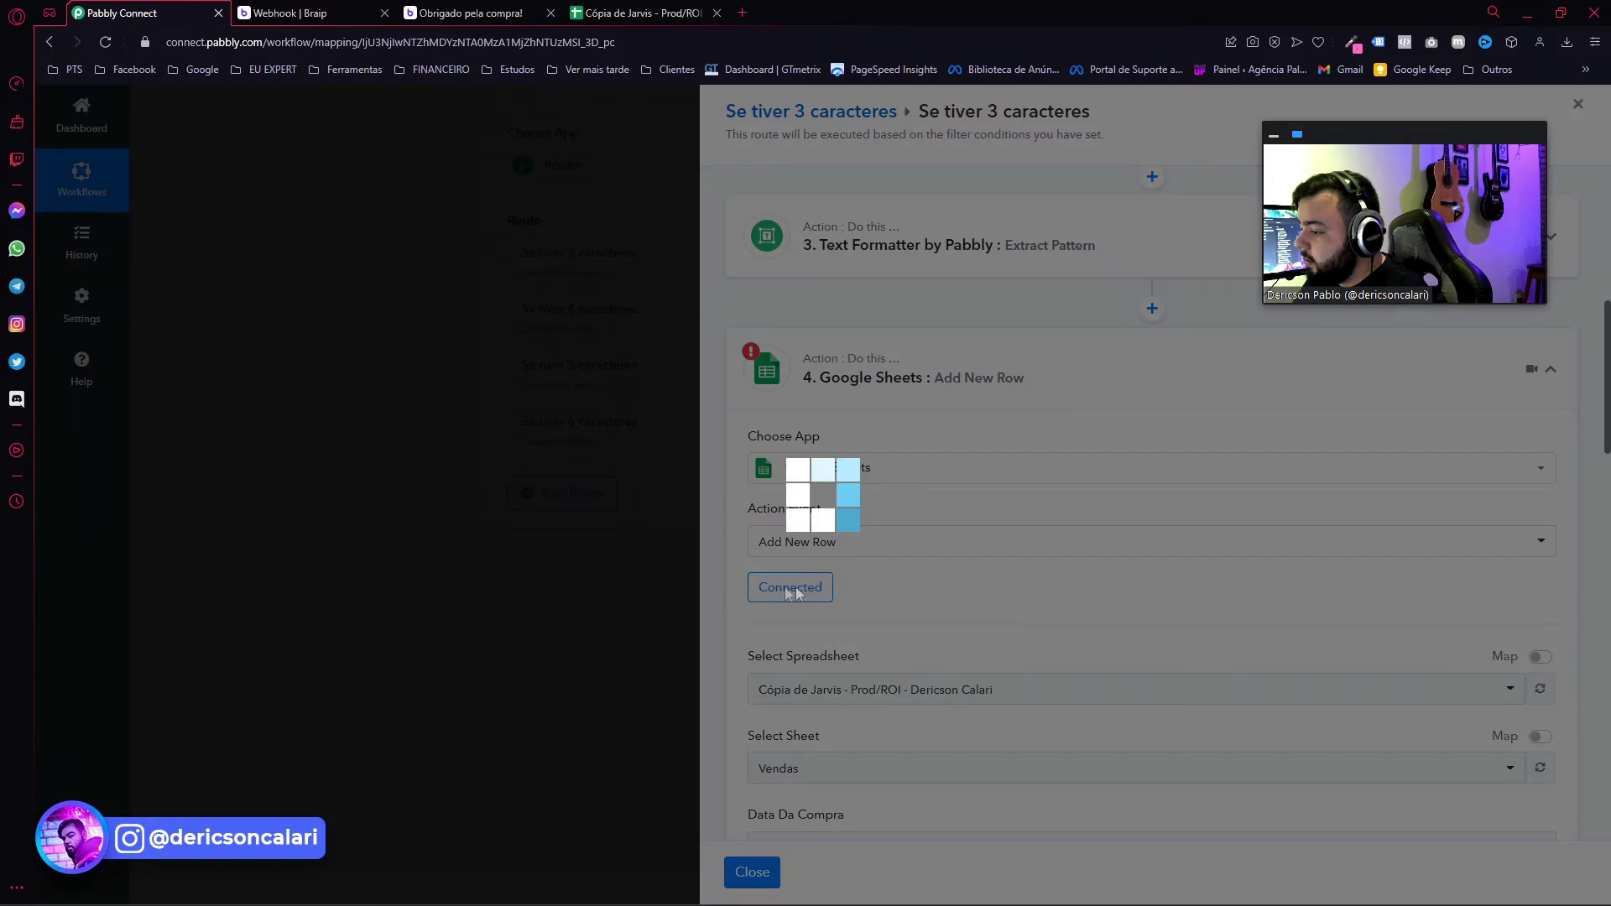
{"action": "left_click", "coordinate": [756, 873]}
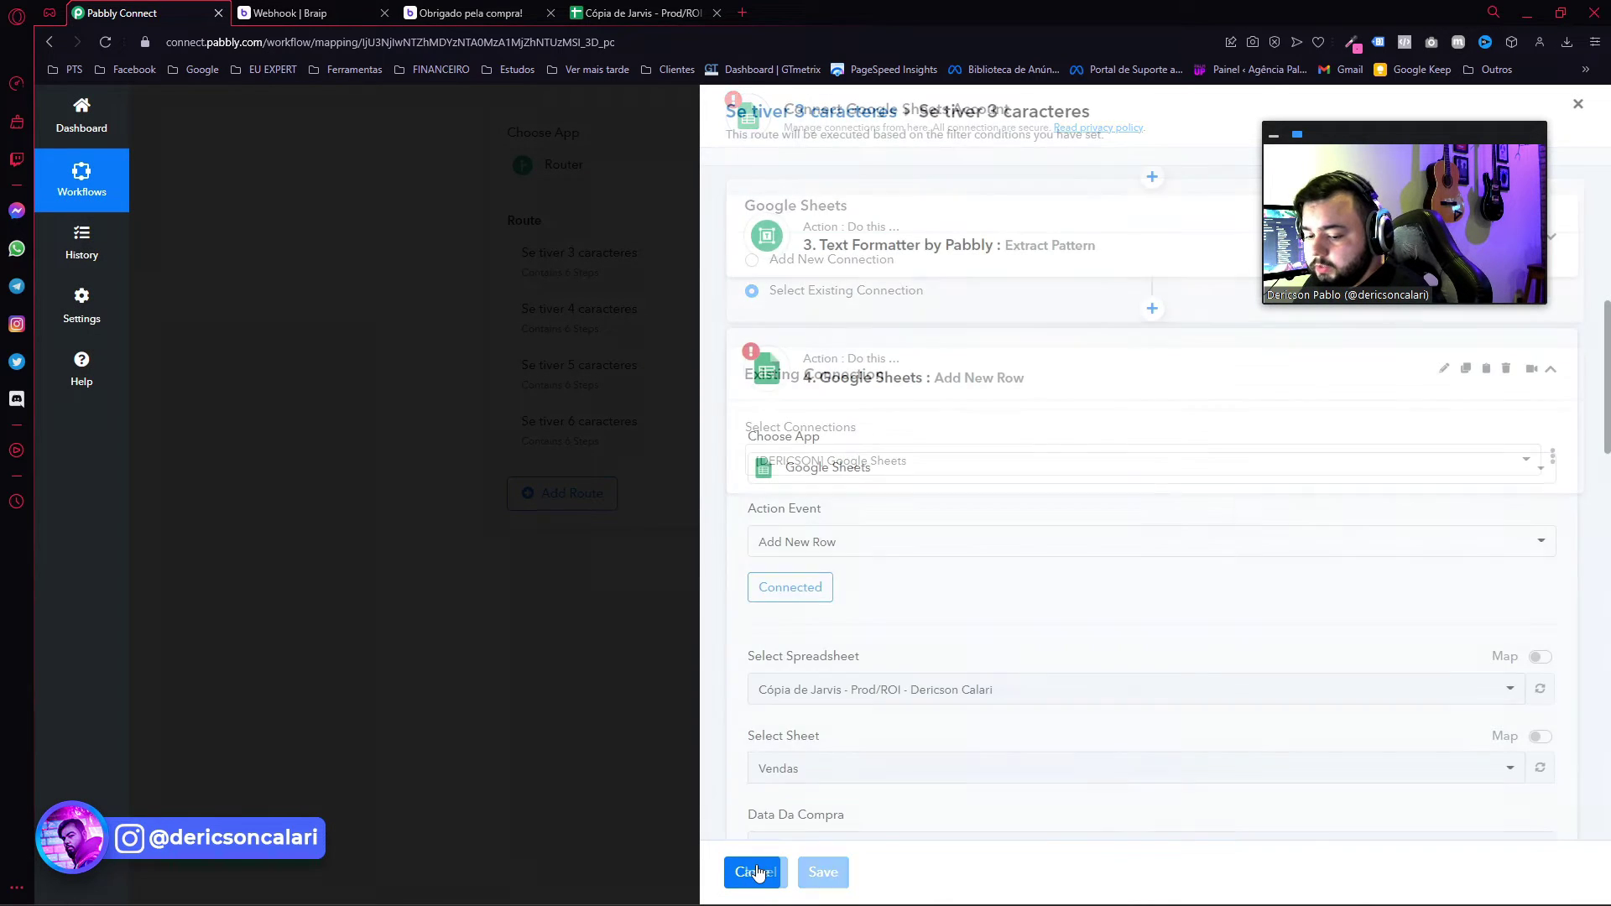
{"action": "left_click", "coordinate": [780, 588]}
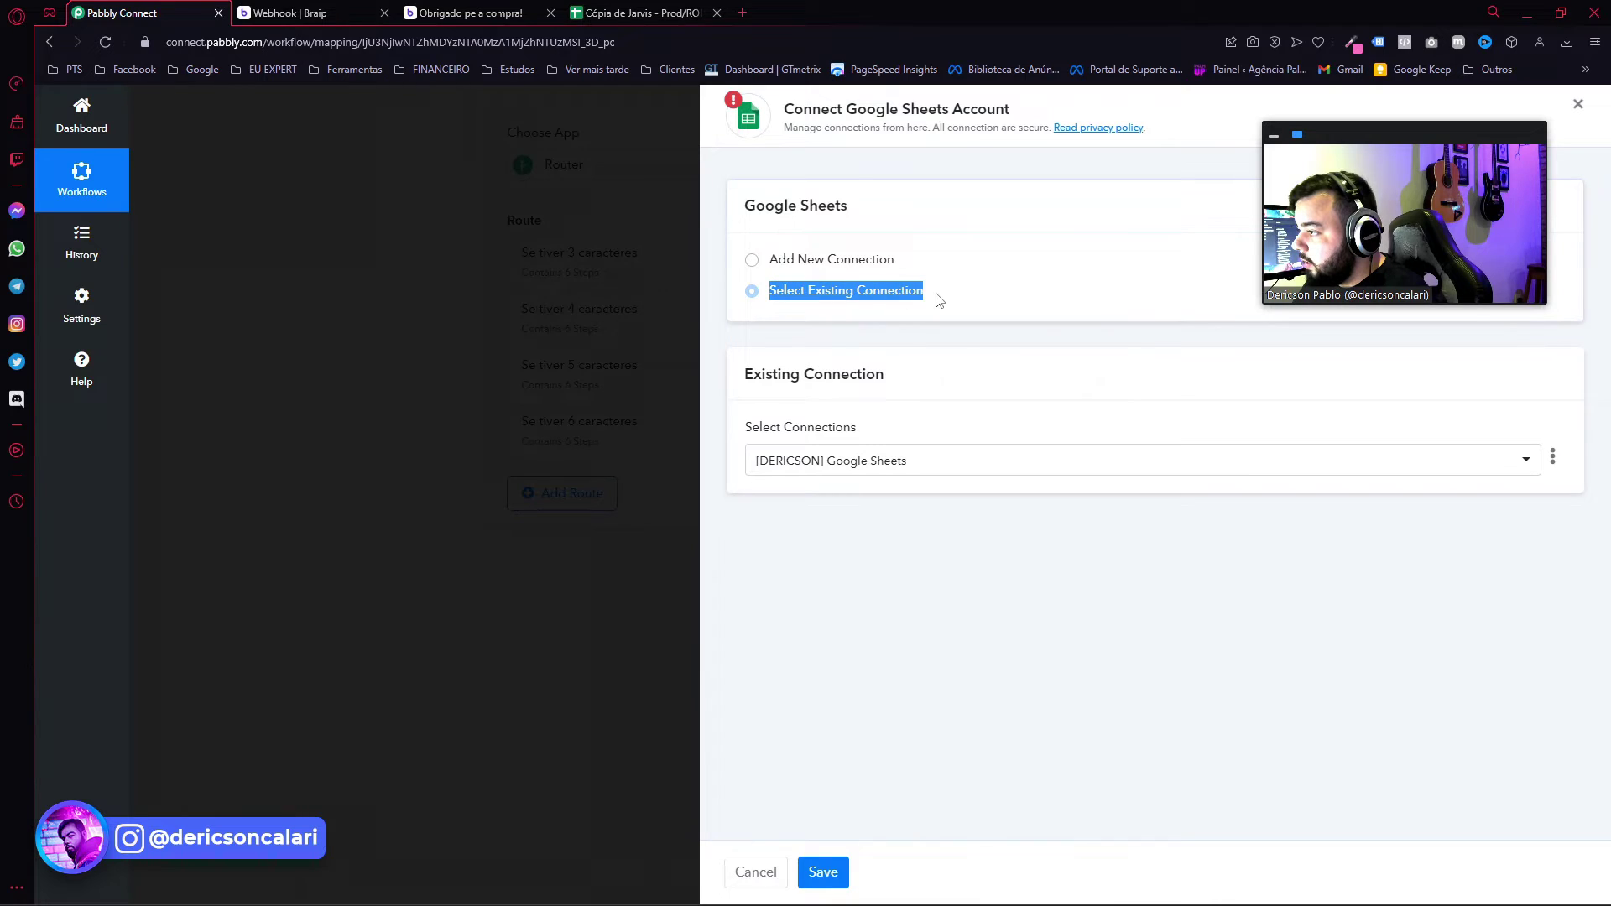
{"action": "left_click_drag", "start_coordinate": [942, 299], "coordinate": [795, 292]}
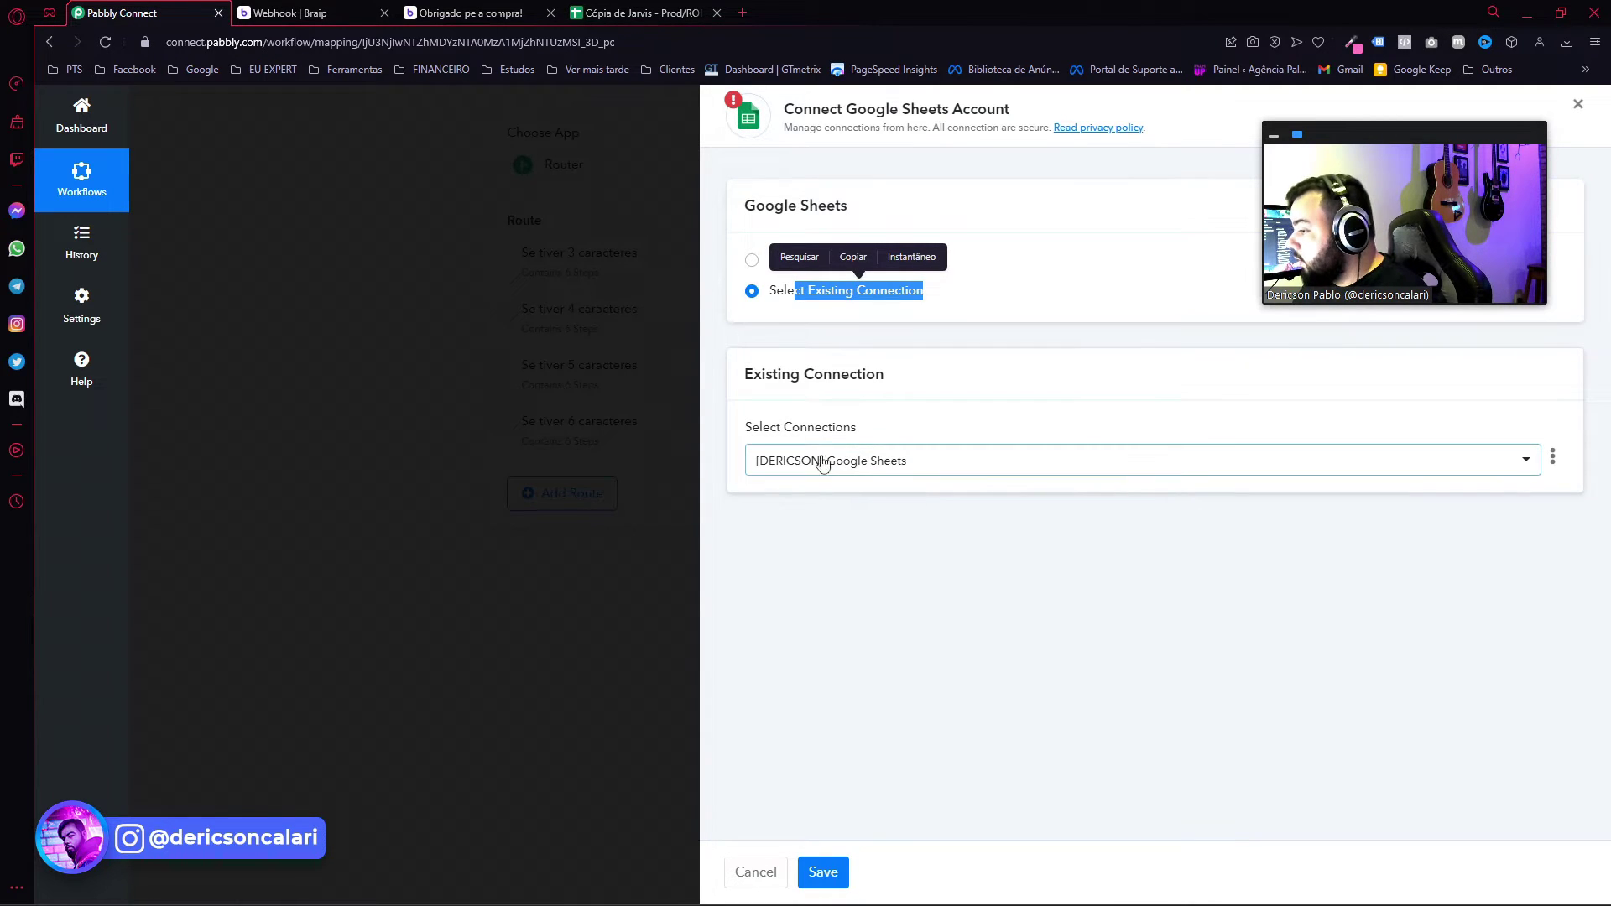
{"action": "left_click", "coordinate": [754, 872]}
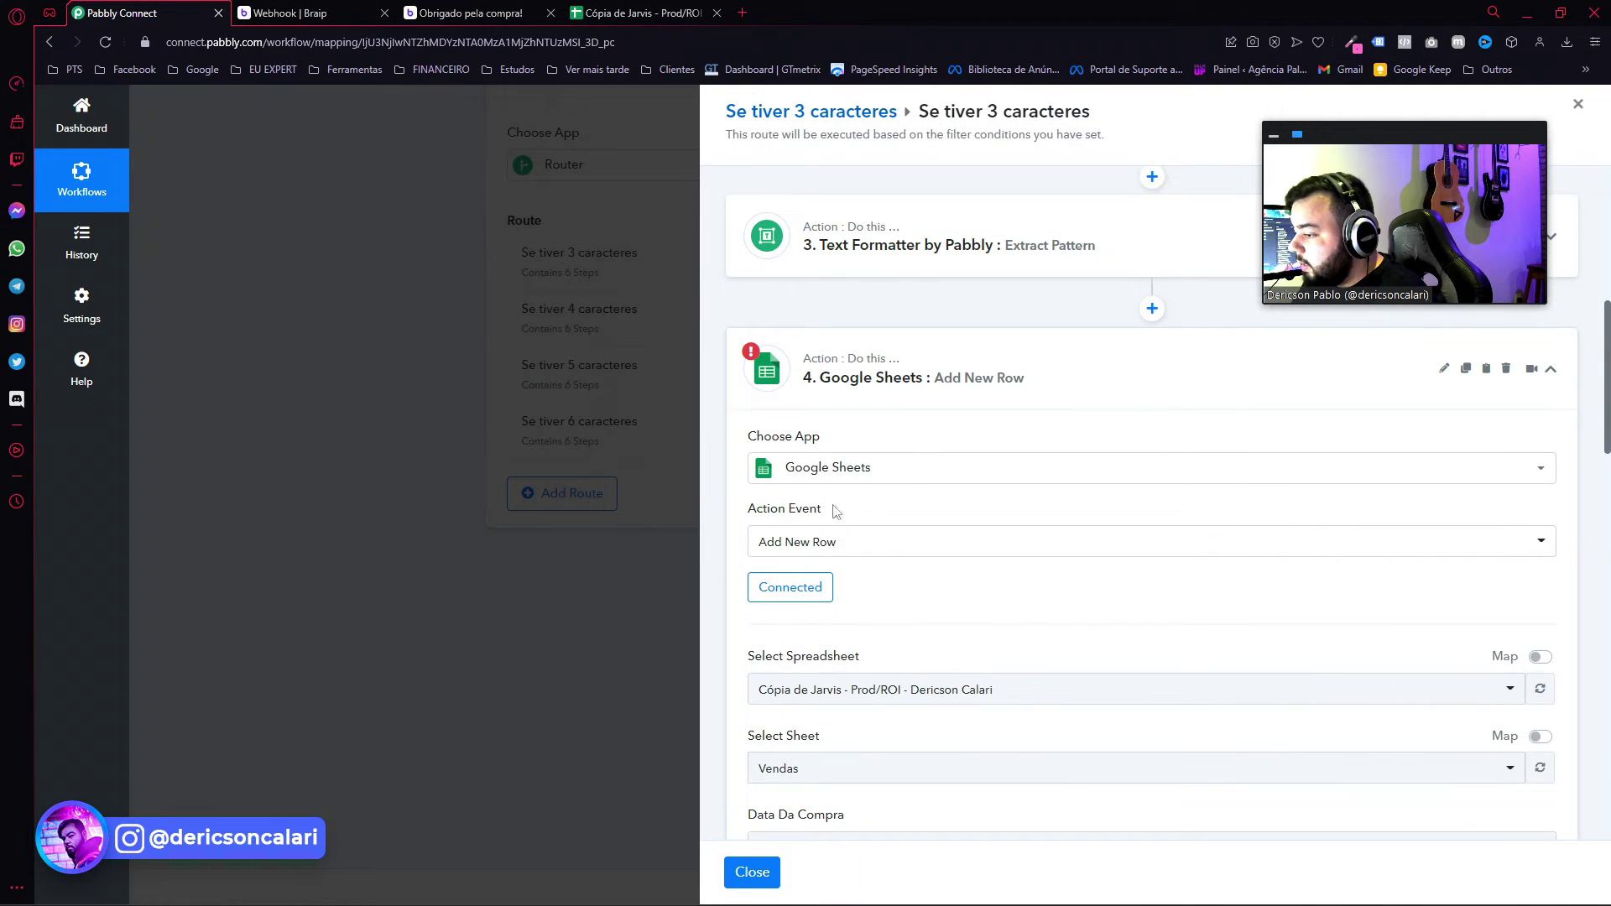
{"action": "left_click", "coordinate": [809, 589]}
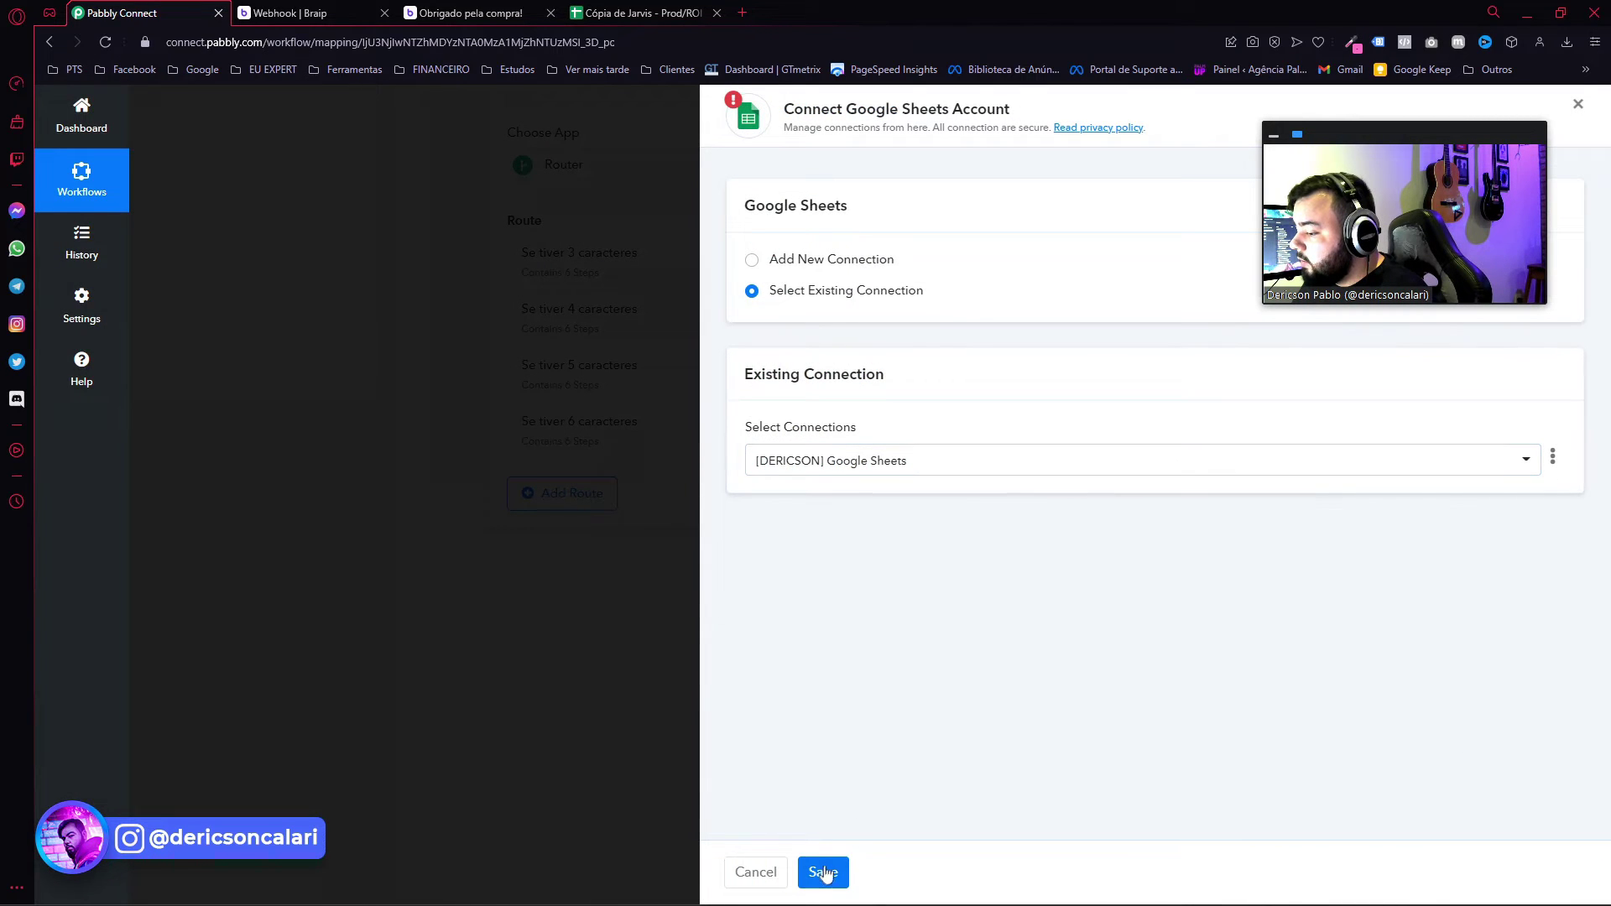
{"action": "left_click", "coordinate": [820, 467]}
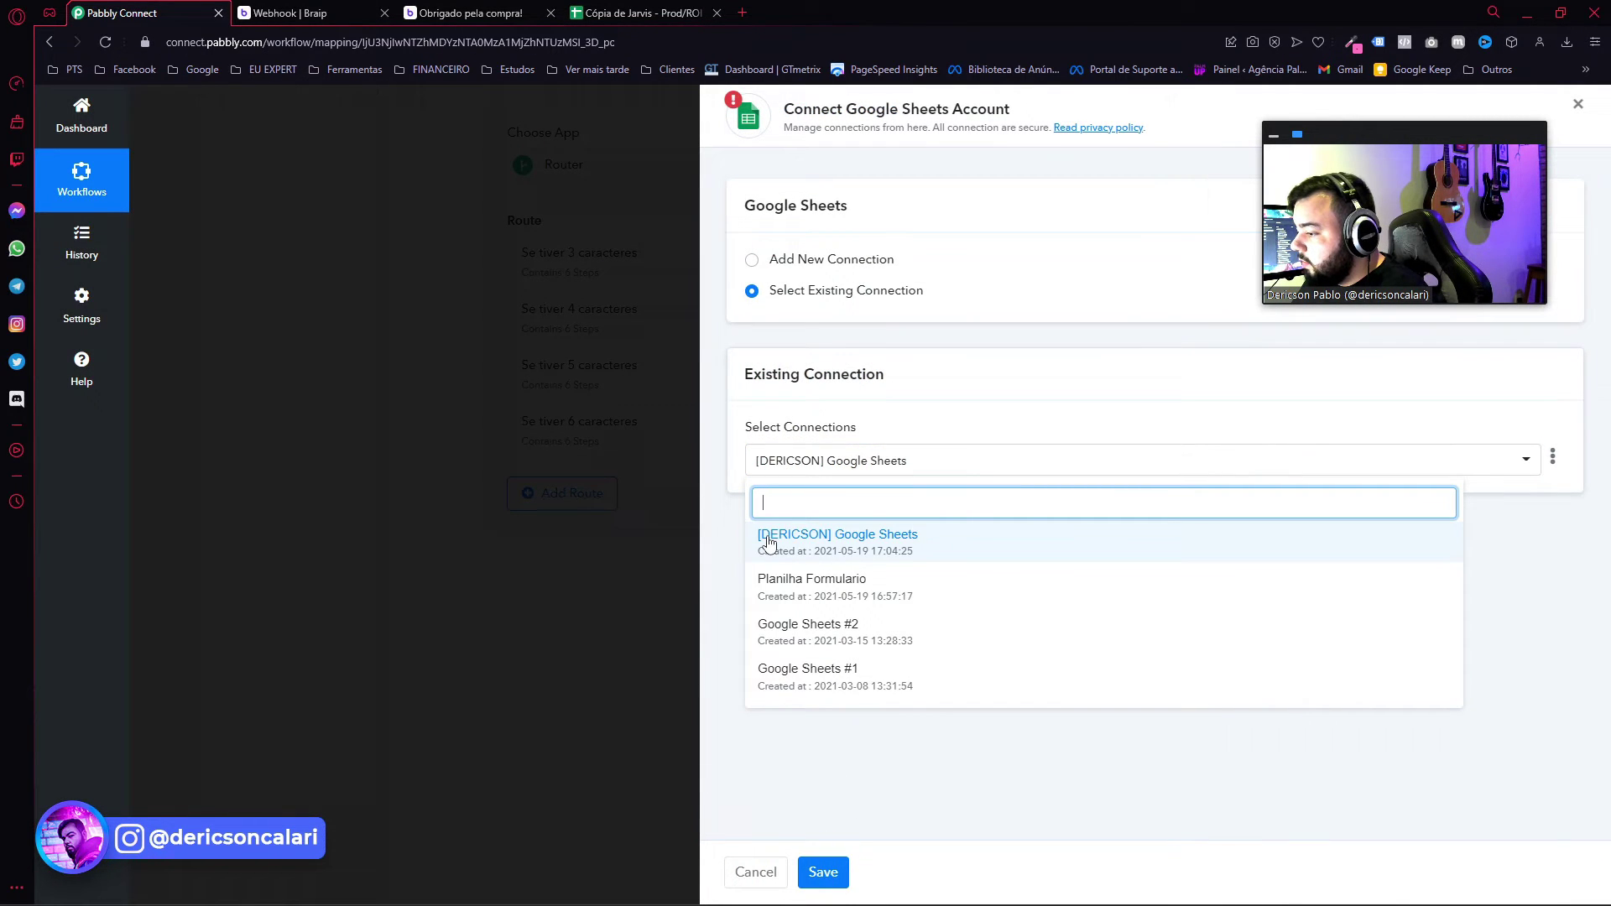
{"action": "left_click", "coordinate": [808, 546]}
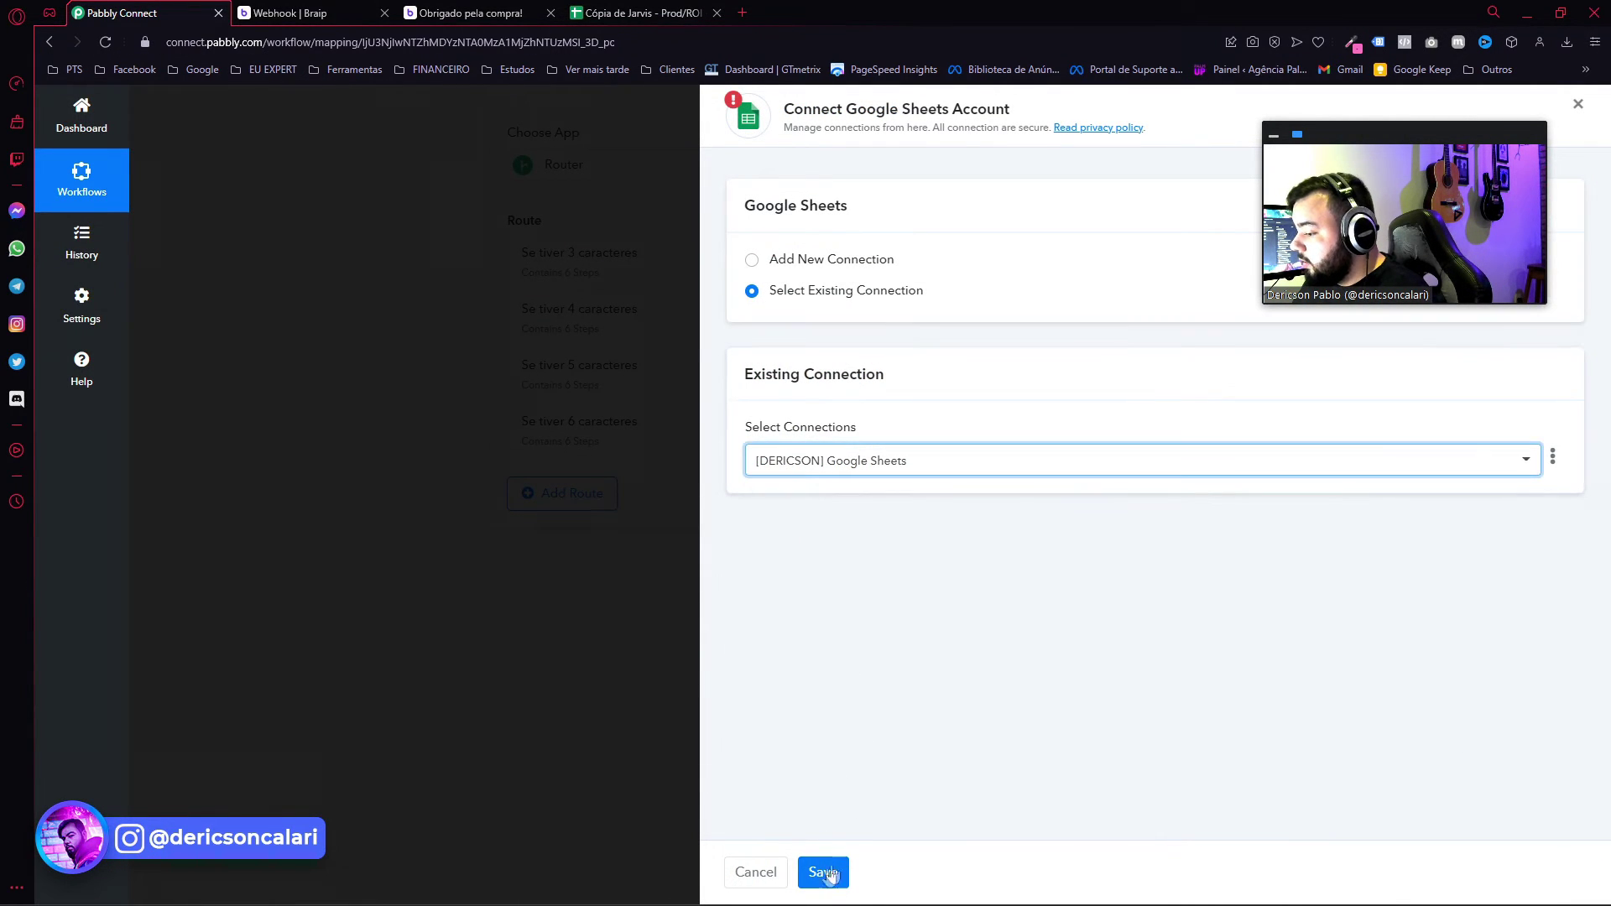
{"action": "left_click", "coordinate": [755, 872]}
Review the remaining Add New Row mappings down to UTM Term and return to the parent Se tiver 3 caracteres route.
{"action": "scroll", "coordinate": [905, 604], "scroll_direction": "down", "scroll_amount": 1}
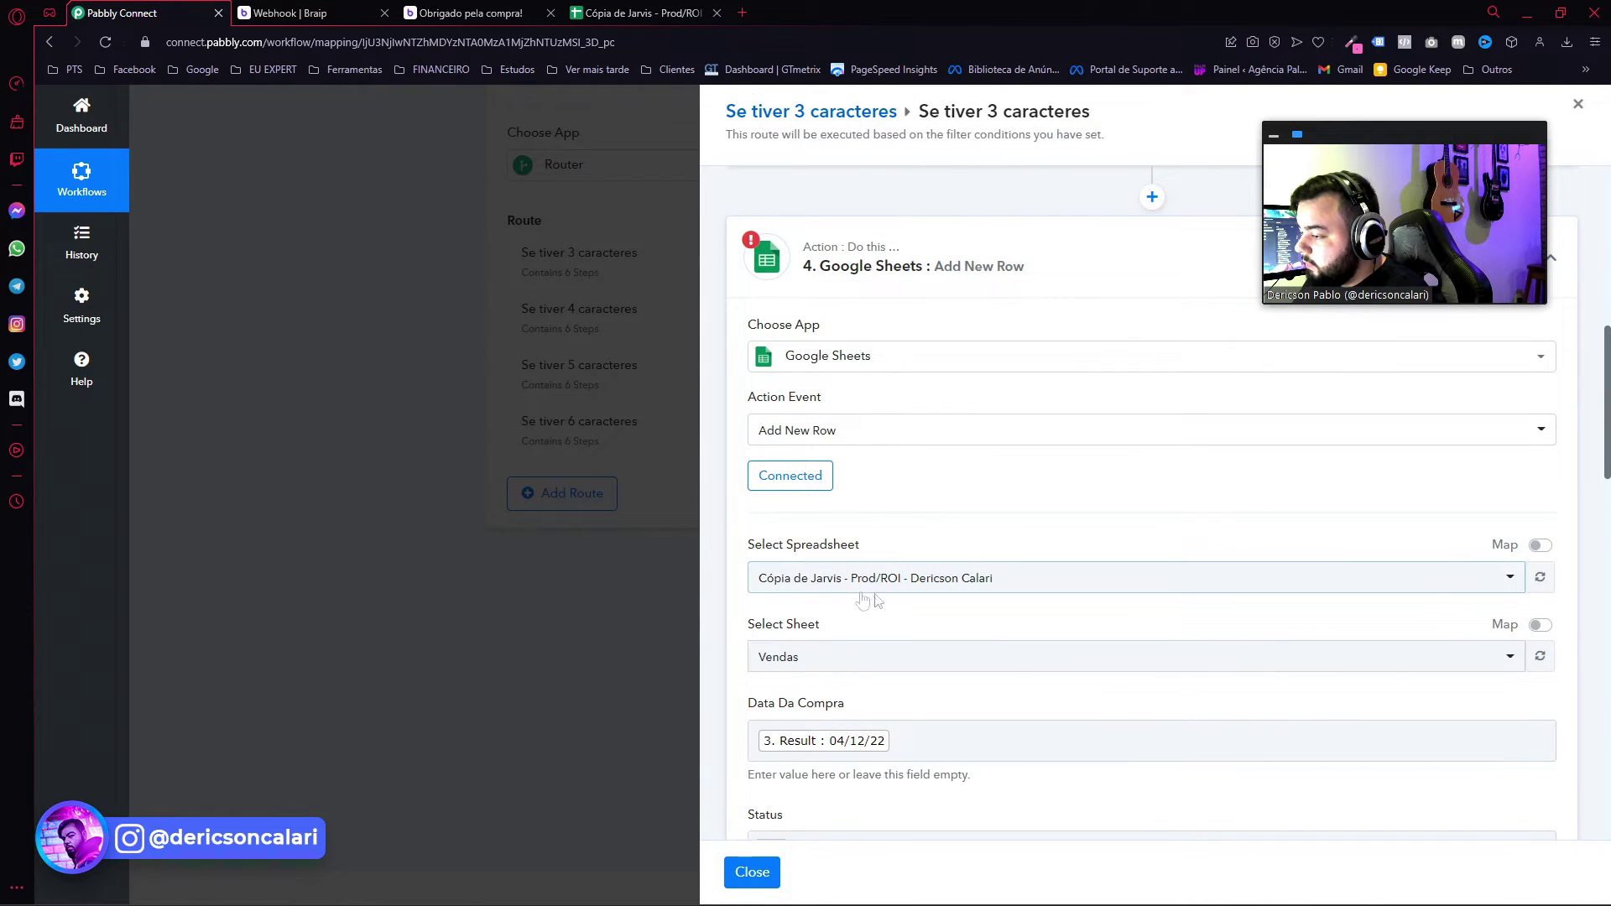
{"action": "scroll", "coordinate": [862, 599], "scroll_direction": "down", "scroll_amount": 2}
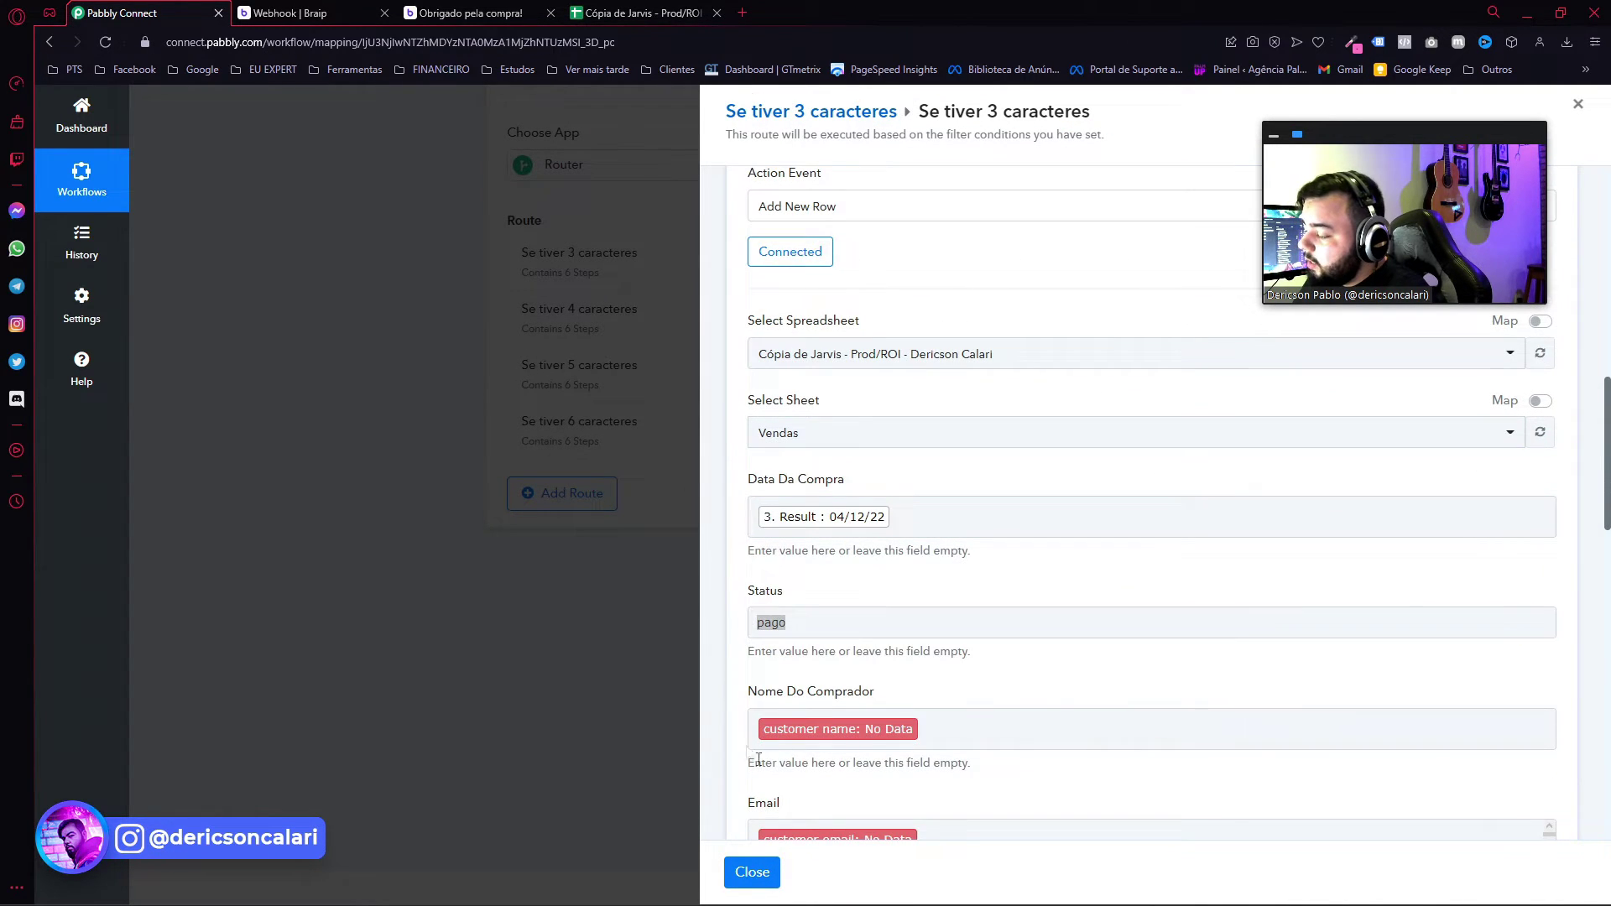
{"action": "scroll", "coordinate": [739, 750], "scroll_direction": "down", "scroll_amount": 15}
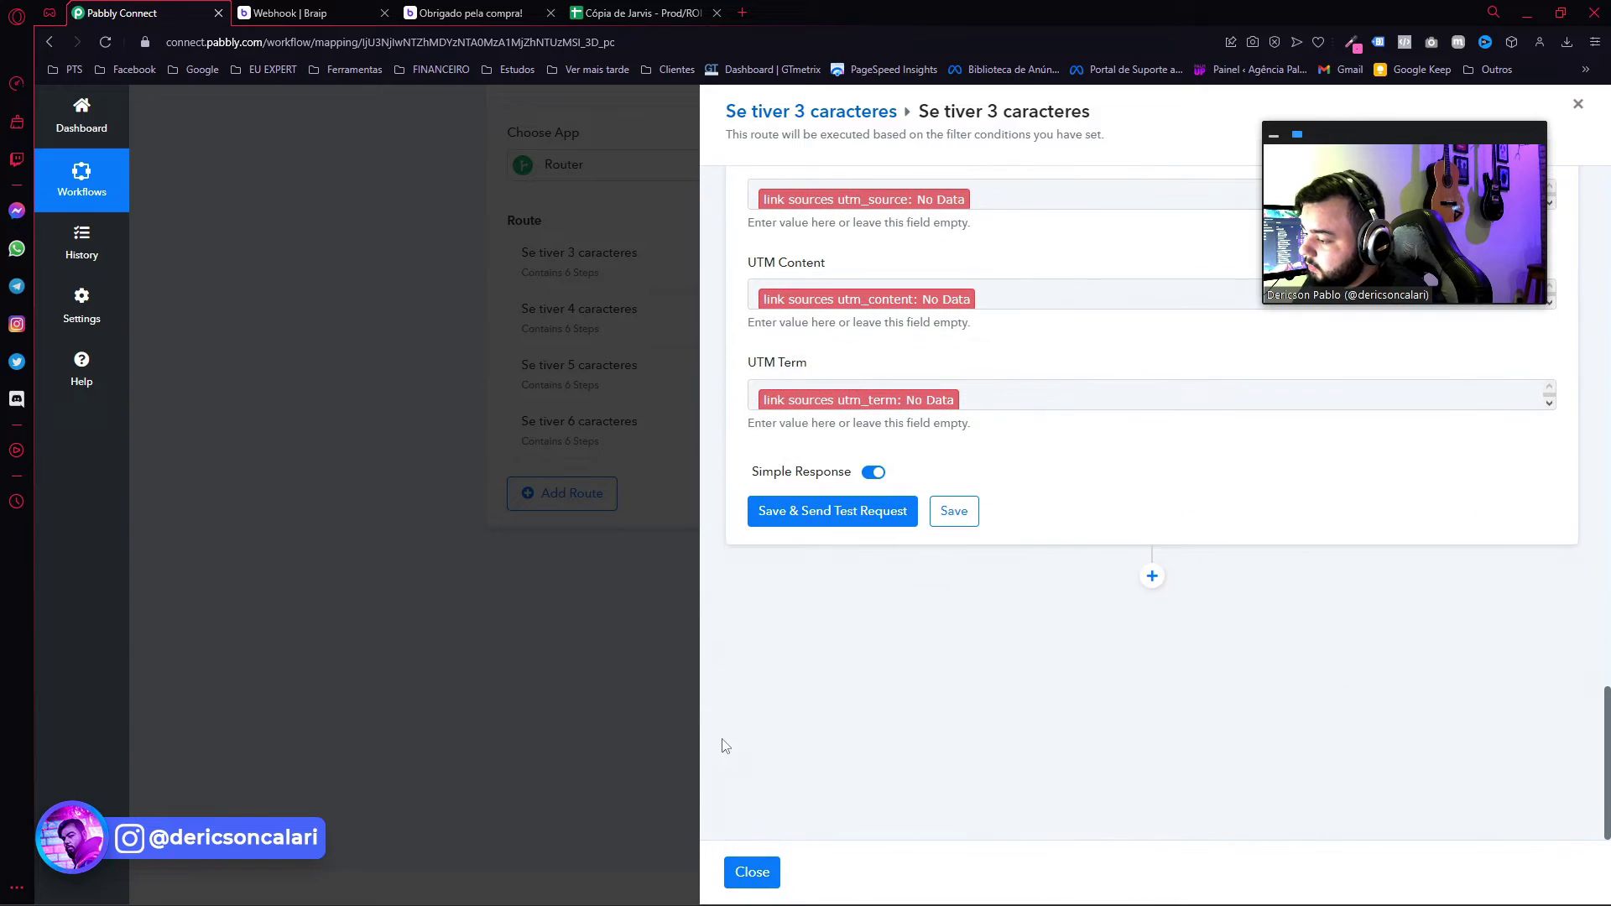
{"action": "scroll", "coordinate": [725, 688], "scroll_direction": "up", "scroll_amount": 4}
{"action": "left_click", "coordinate": [810, 111]}
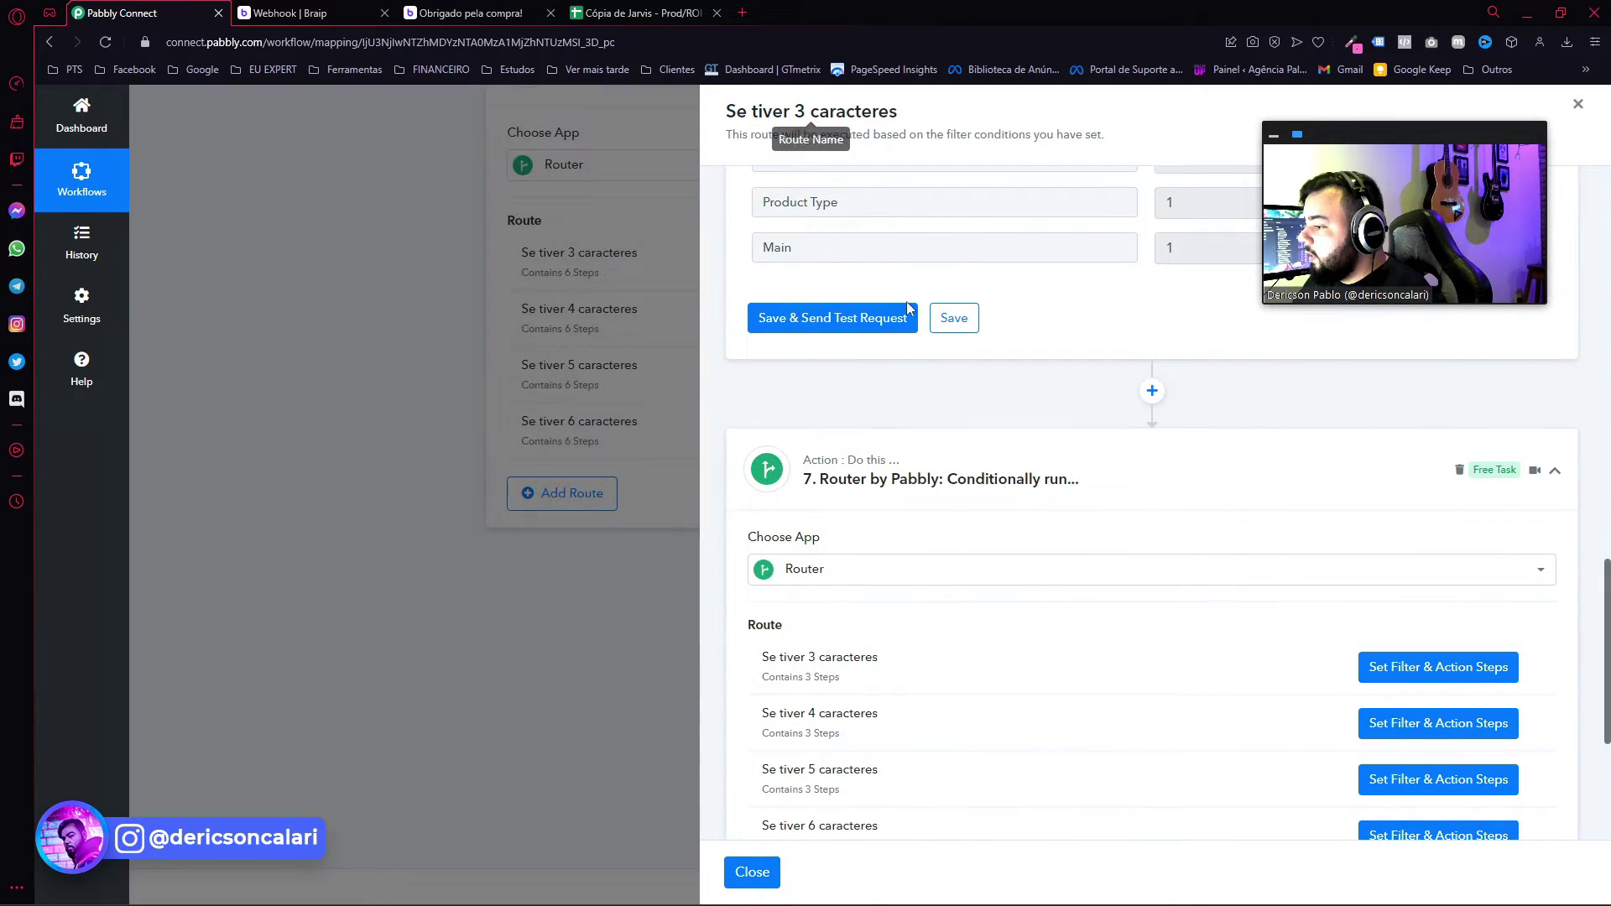
Check the steps of the nested Se tiver 4 caracteres and Se tiver 5 caracteres routes, including the latter's Google Sheets action.
{"action": "scroll", "coordinate": [896, 272], "scroll_direction": "down", "scroll_amount": 2}
{"action": "left_click", "coordinate": [1374, 503]}
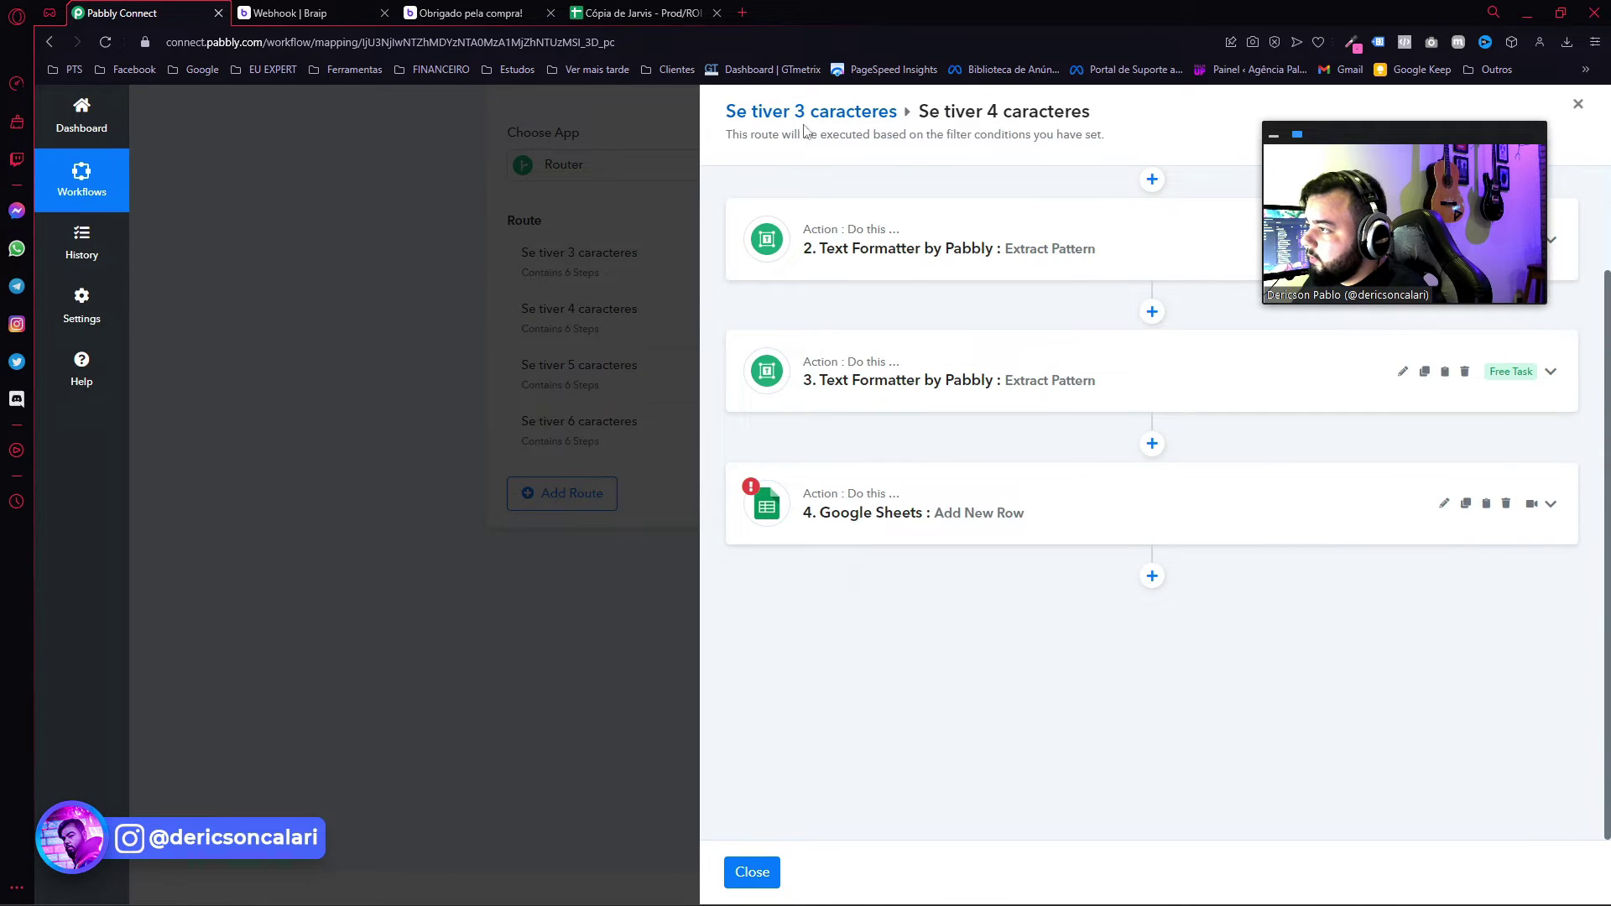
{"action": "left_click", "coordinate": [811, 117]}
{"action": "left_click", "coordinate": [1368, 555]}
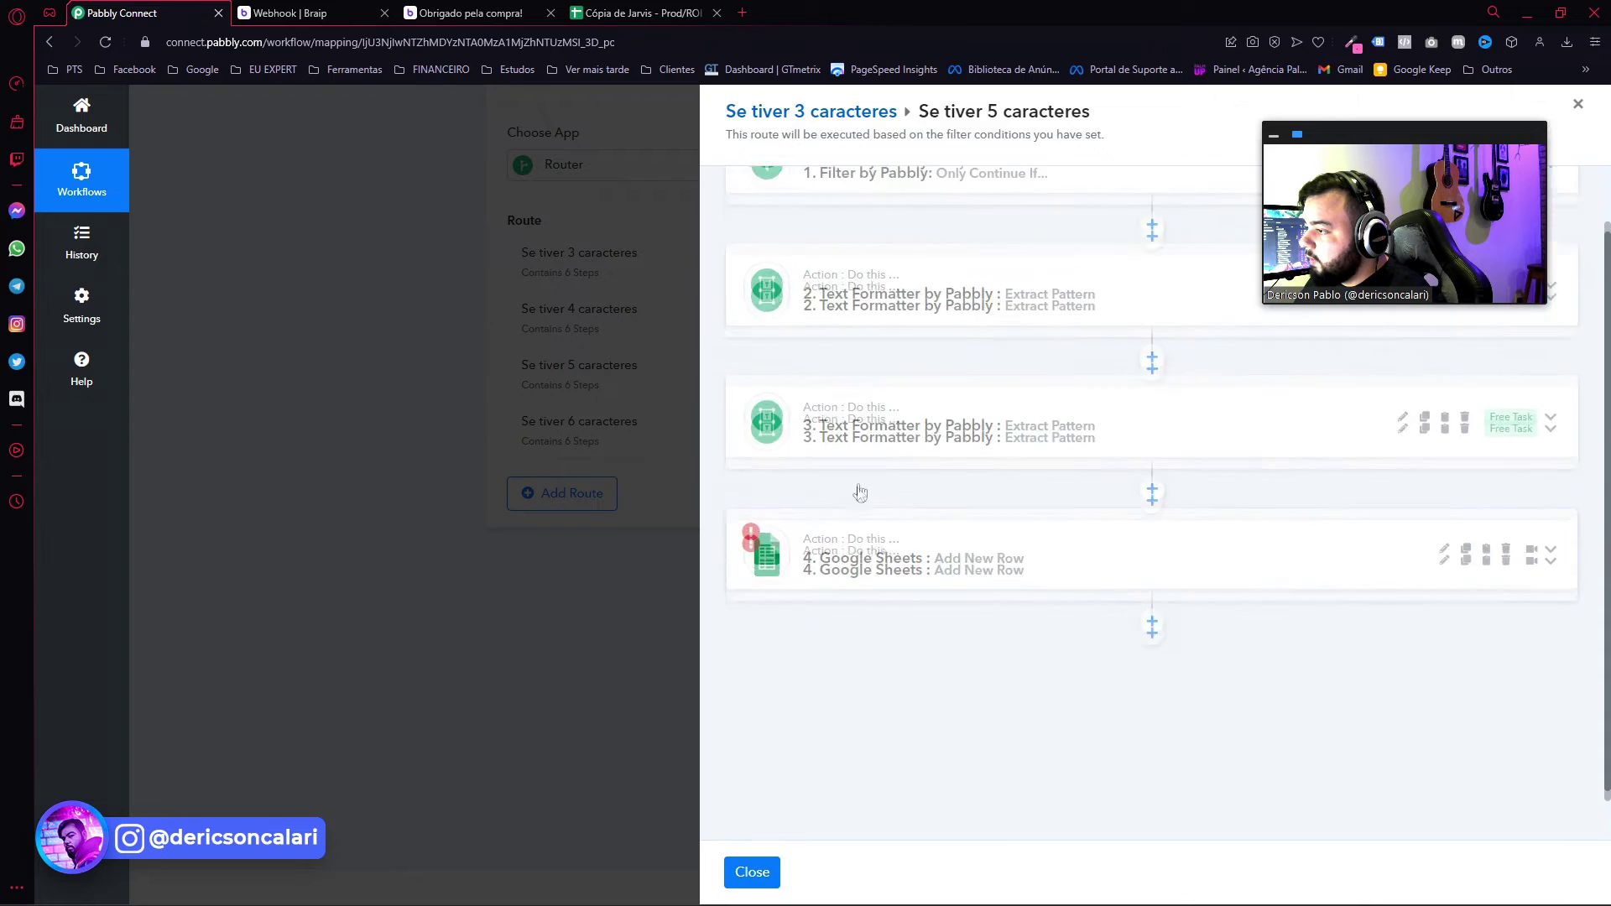
{"action": "left_click", "coordinate": [878, 637]}
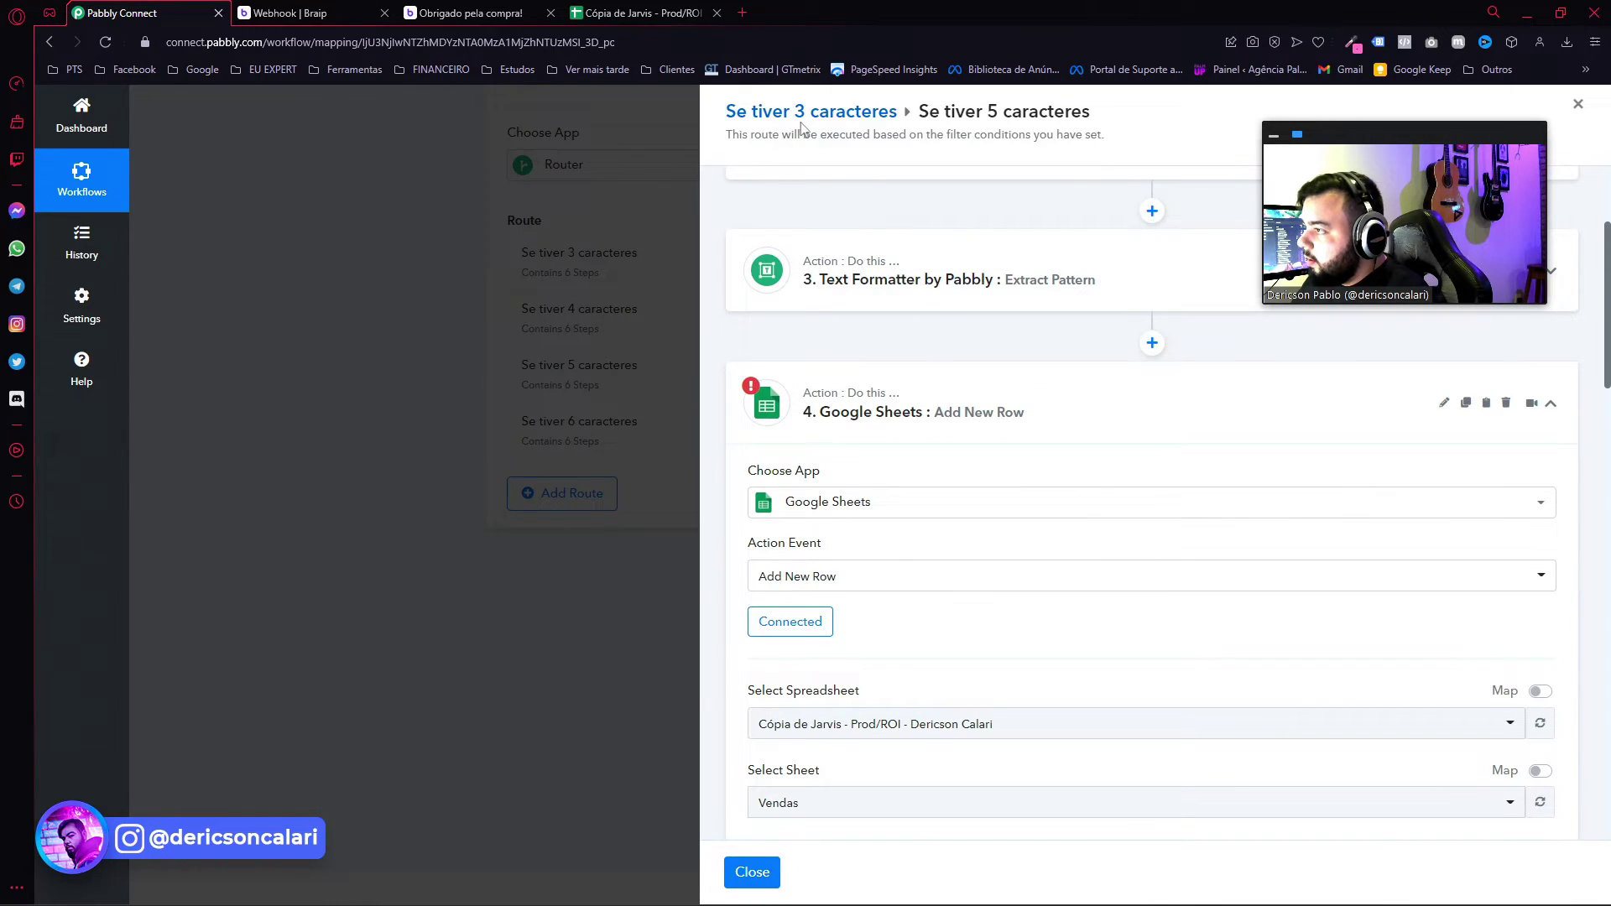
{"action": "left_click", "coordinate": [801, 122]}
Open the nested Se tiver 6 caracteres route and inspect its filter conditions and Google Sheets Add New Row action.
{"action": "left_click", "coordinate": [1426, 612]}
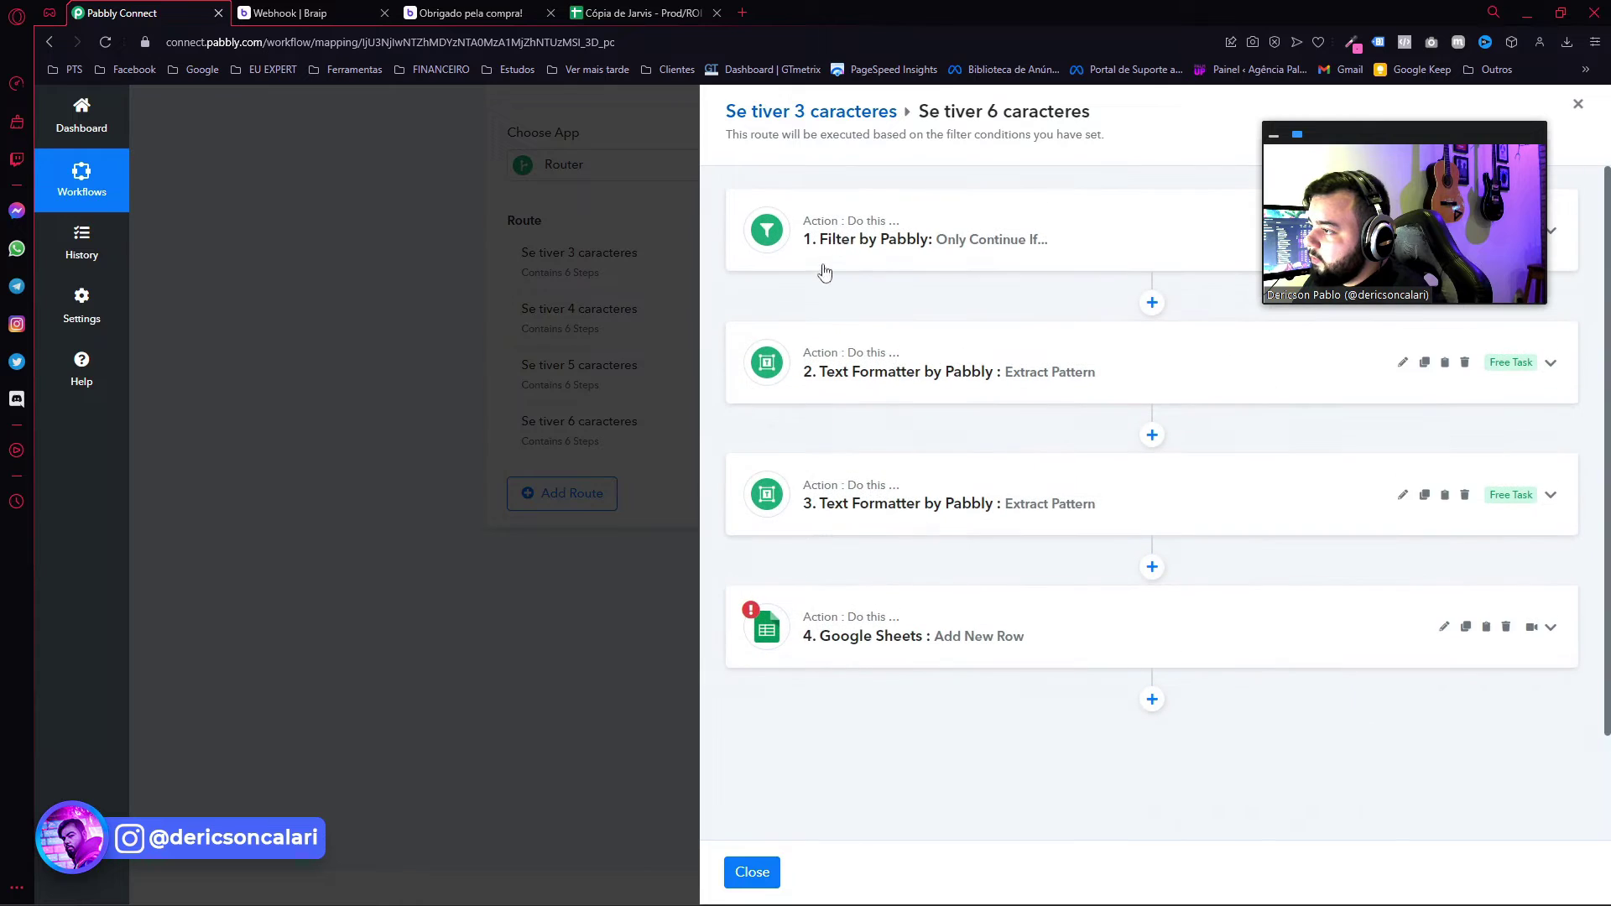
{"action": "left_click", "coordinate": [842, 251]}
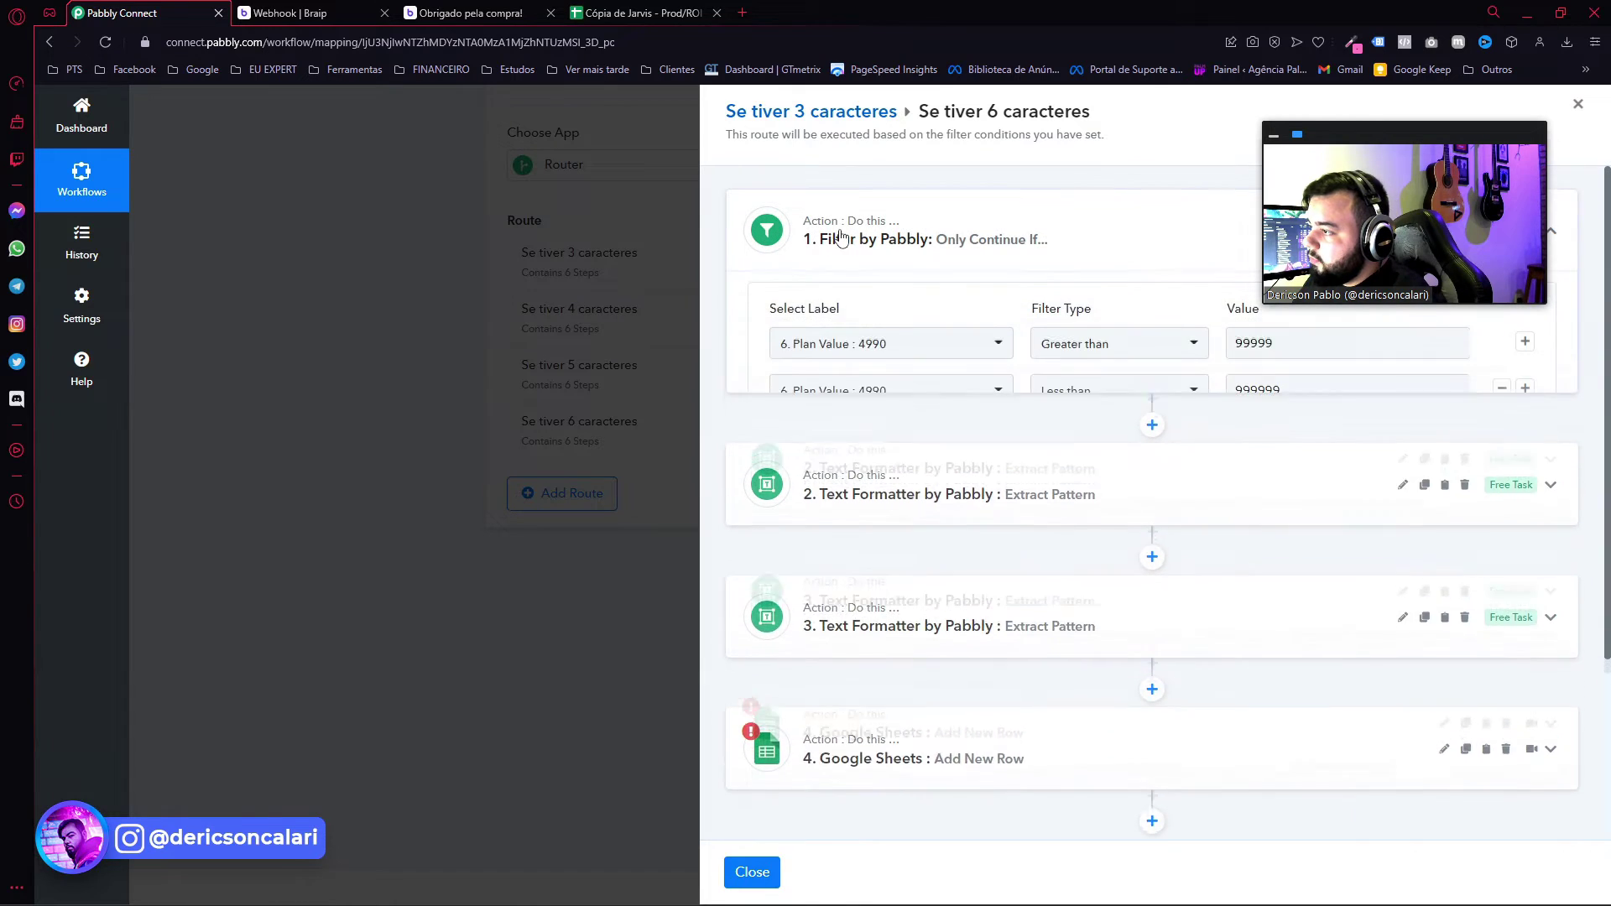
{"action": "scroll", "coordinate": [822, 378], "scroll_direction": "down", "scroll_amount": 5}
{"action": "left_click", "coordinate": [809, 514]}
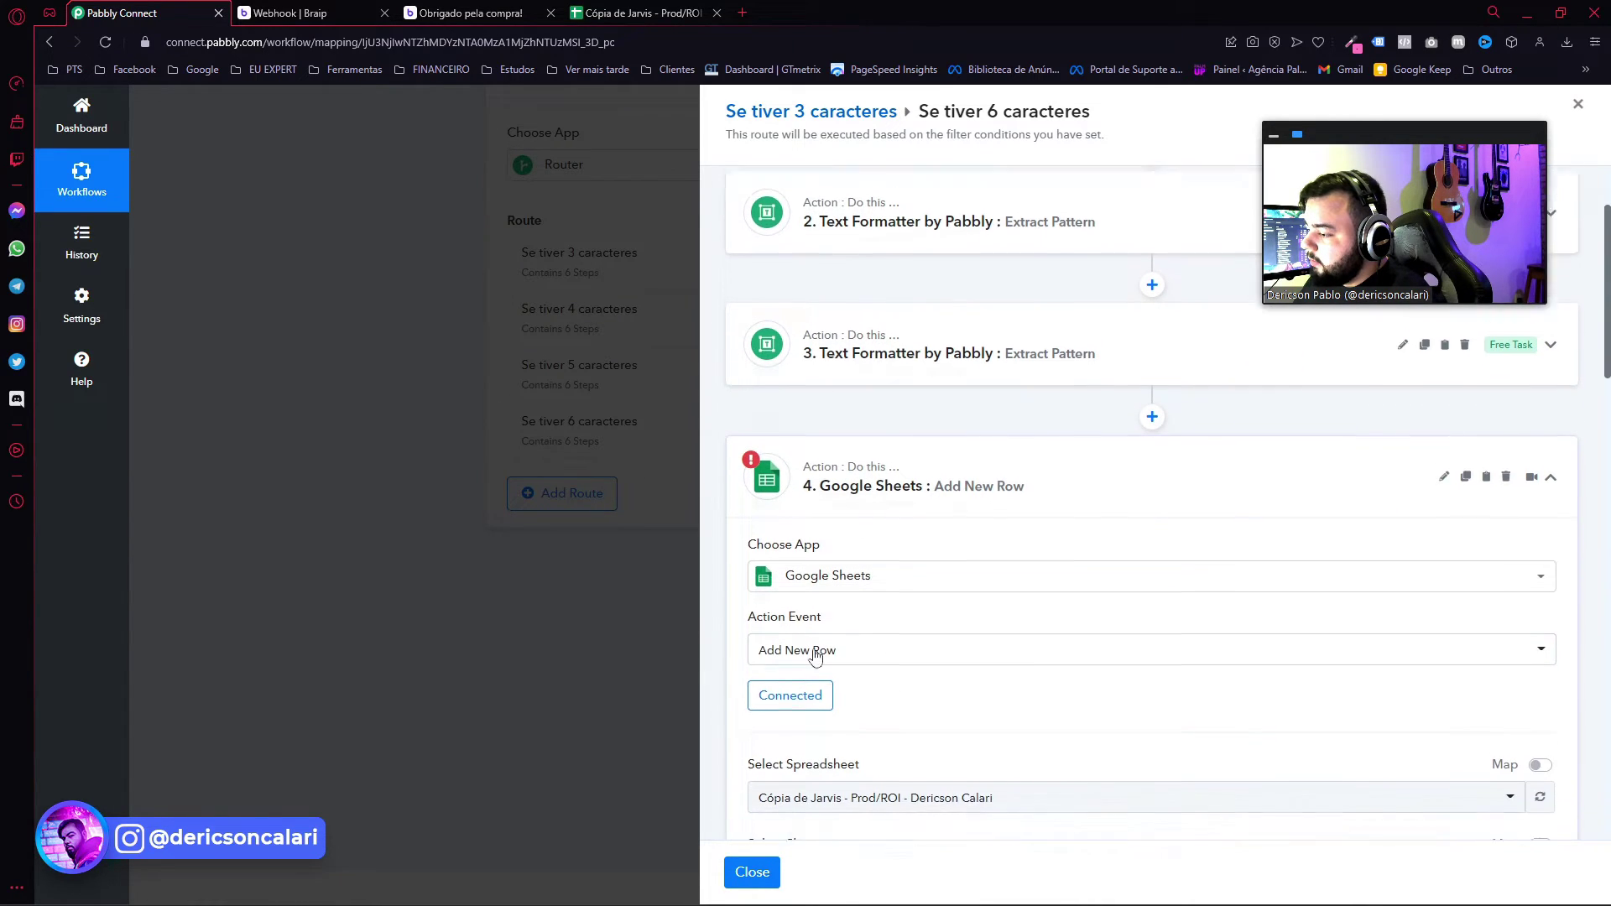
Return to the parent Se tiver 3 caracteres route, review the nested routes of its Router step and close the route.
{"action": "left_click", "coordinate": [822, 112]}
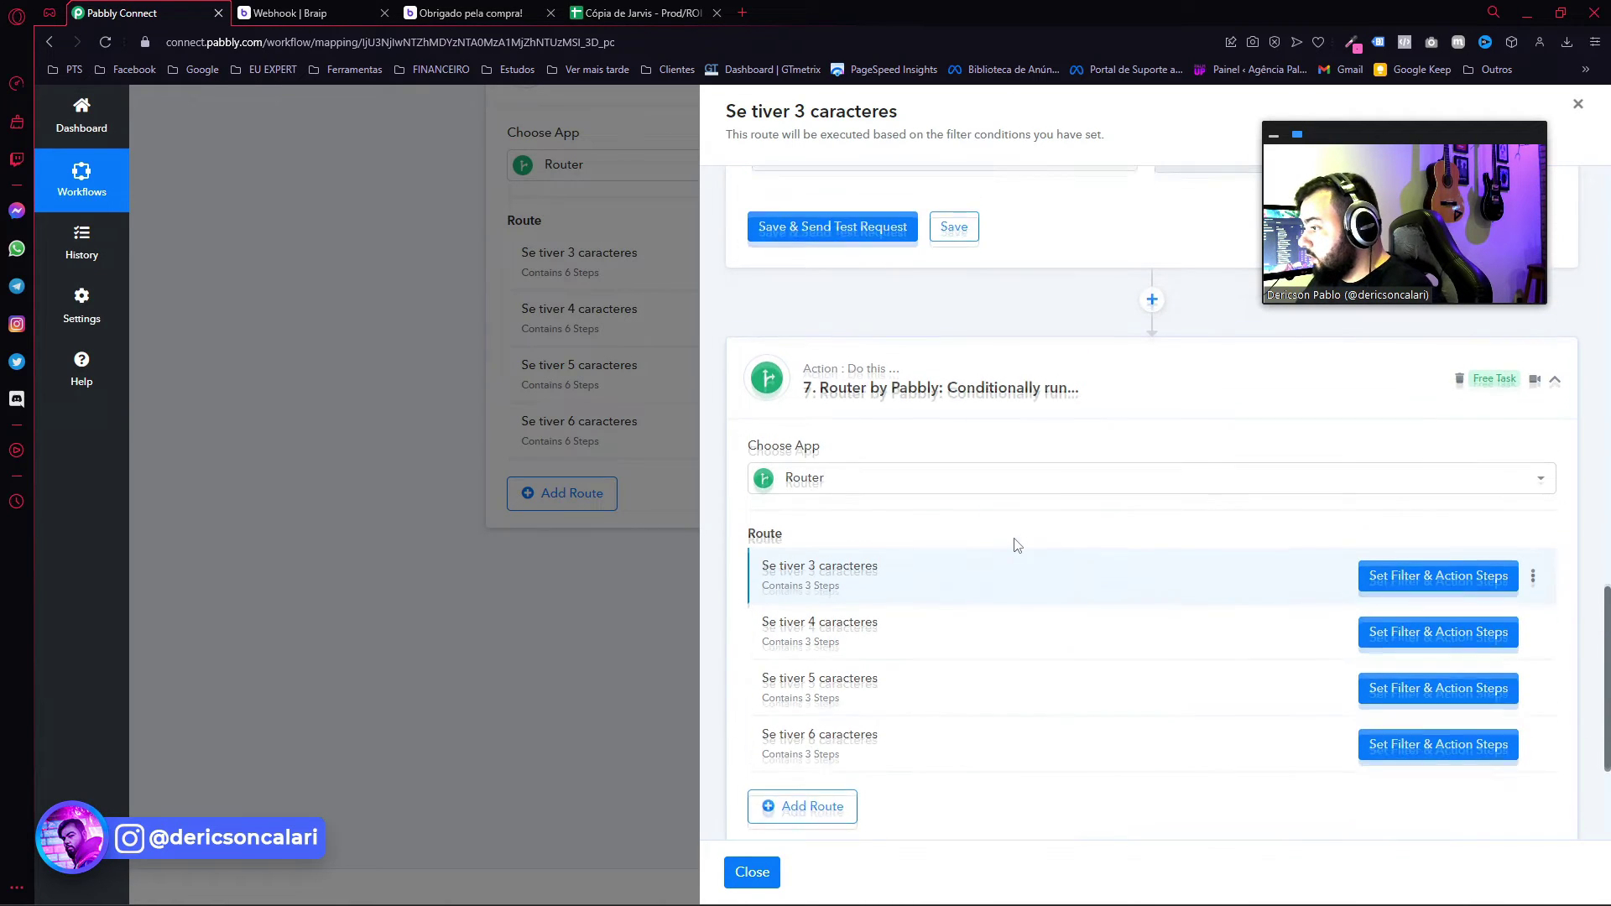
{"action": "left_click_drag", "start_coordinate": [833, 678], "coordinate": [814, 493]}
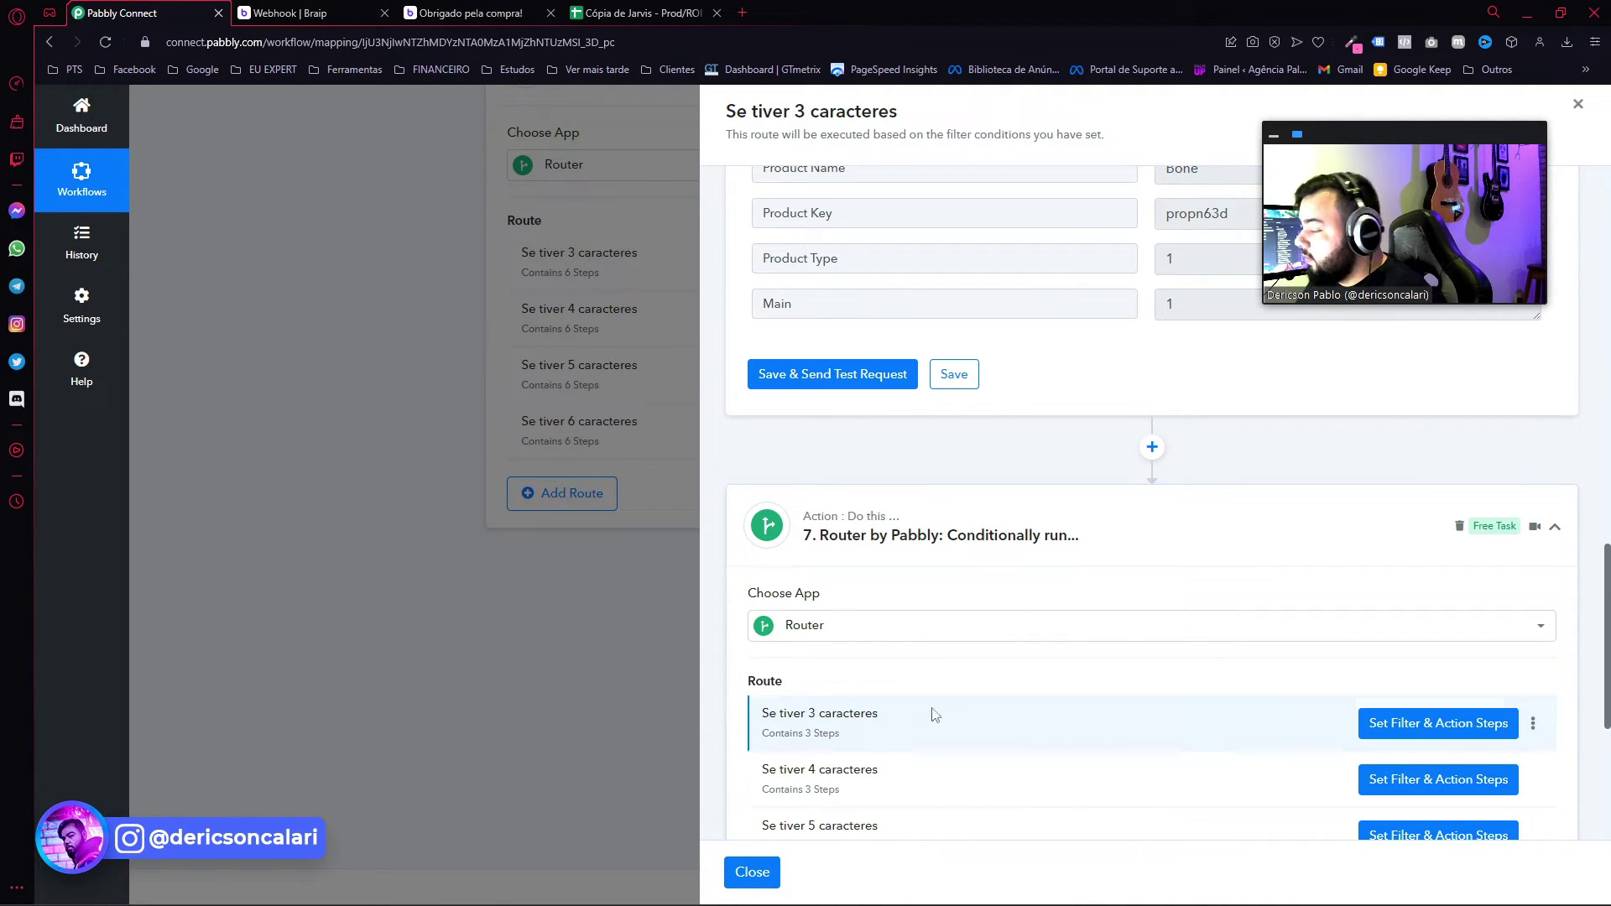
{"action": "scroll", "coordinate": [1050, 651], "scroll_direction": "down", "scroll_amount": 2}
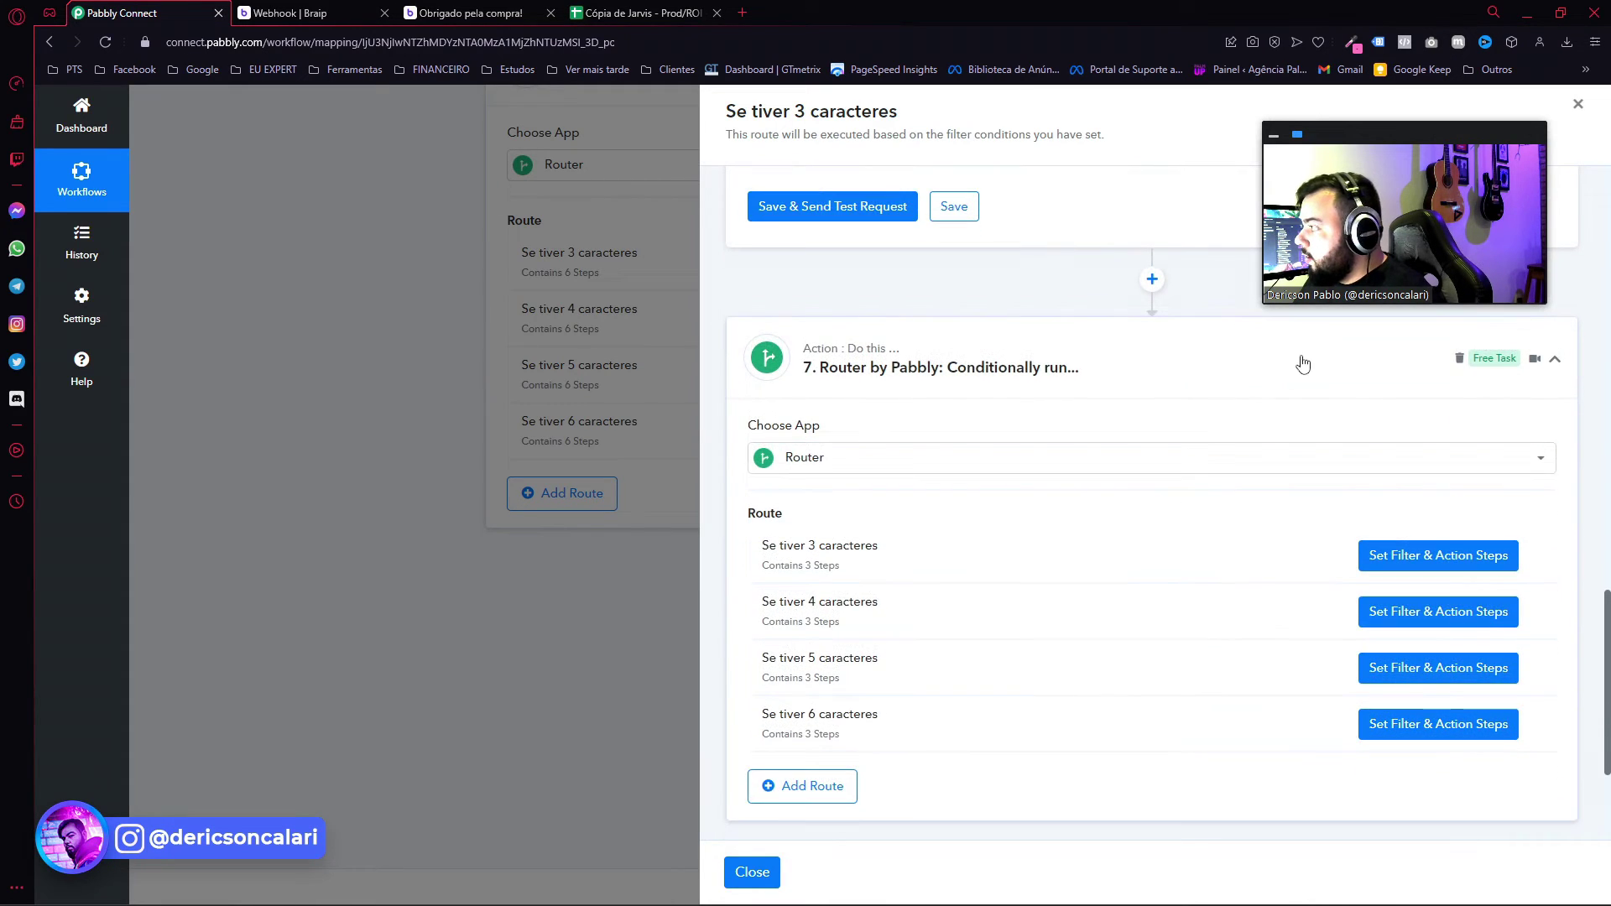
{"action": "left_click", "coordinate": [1577, 105]}
{"action": "left_click", "coordinate": [1578, 109]}
Open the main Router's Se tiver 4 caracteres route and inspect its Trans Value filter conditions and label choices.
{"action": "scroll", "coordinate": [520, 335], "scroll_direction": "up", "scroll_amount": 2}
{"action": "left_click_drag", "start_coordinate": [520, 420], "coordinate": [773, 421]}
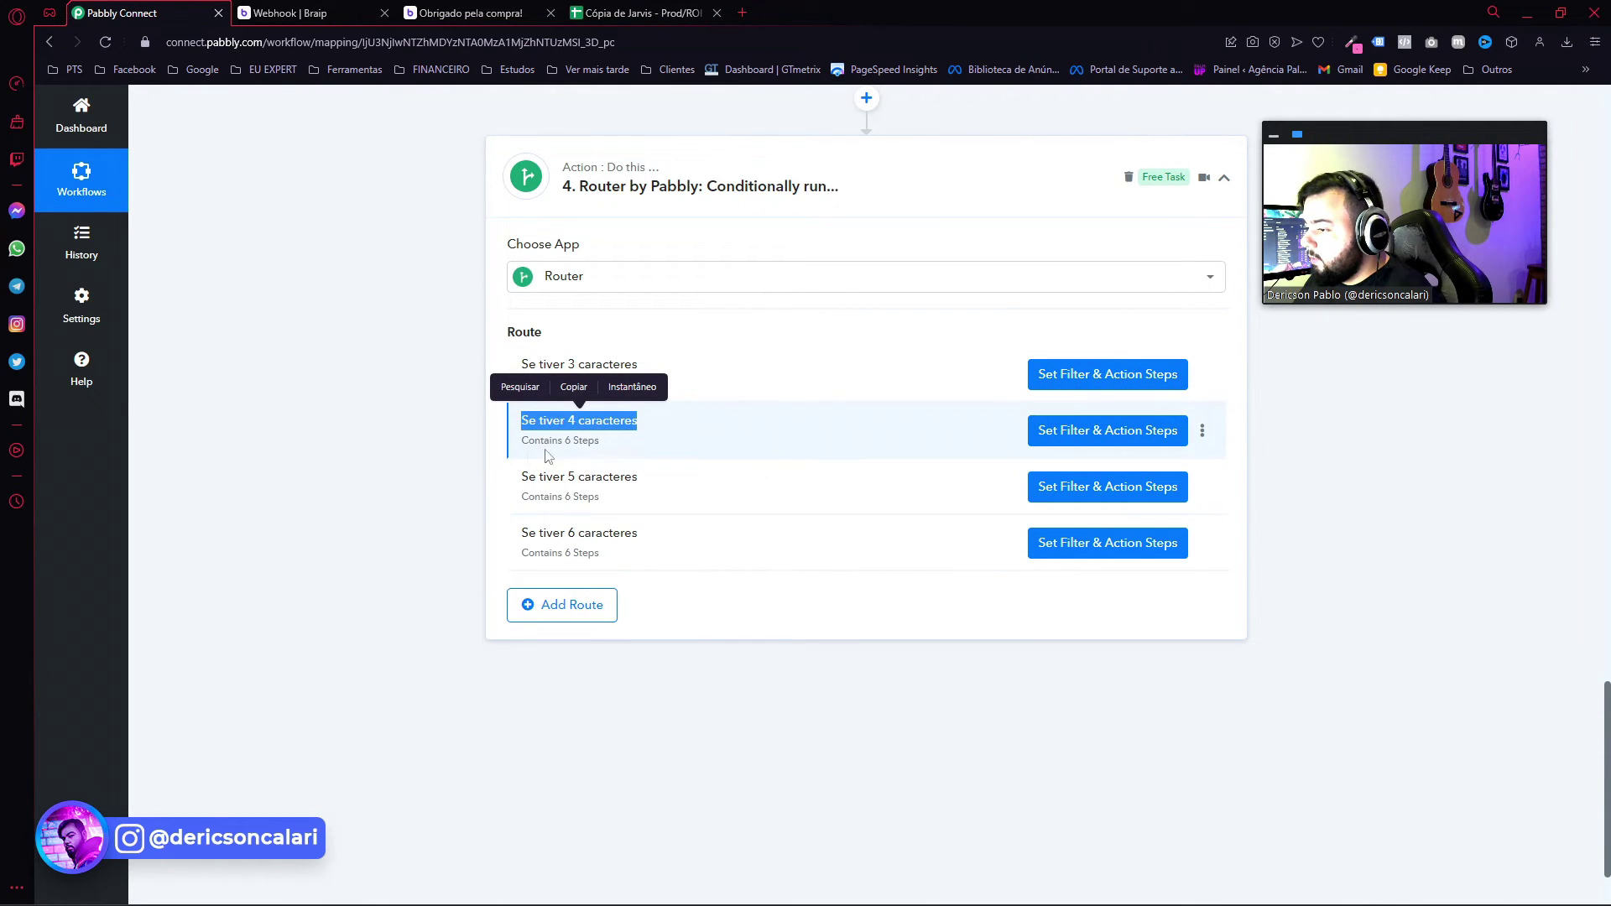
{"action": "left_click_drag", "start_coordinate": [520, 477], "coordinate": [603, 477]}
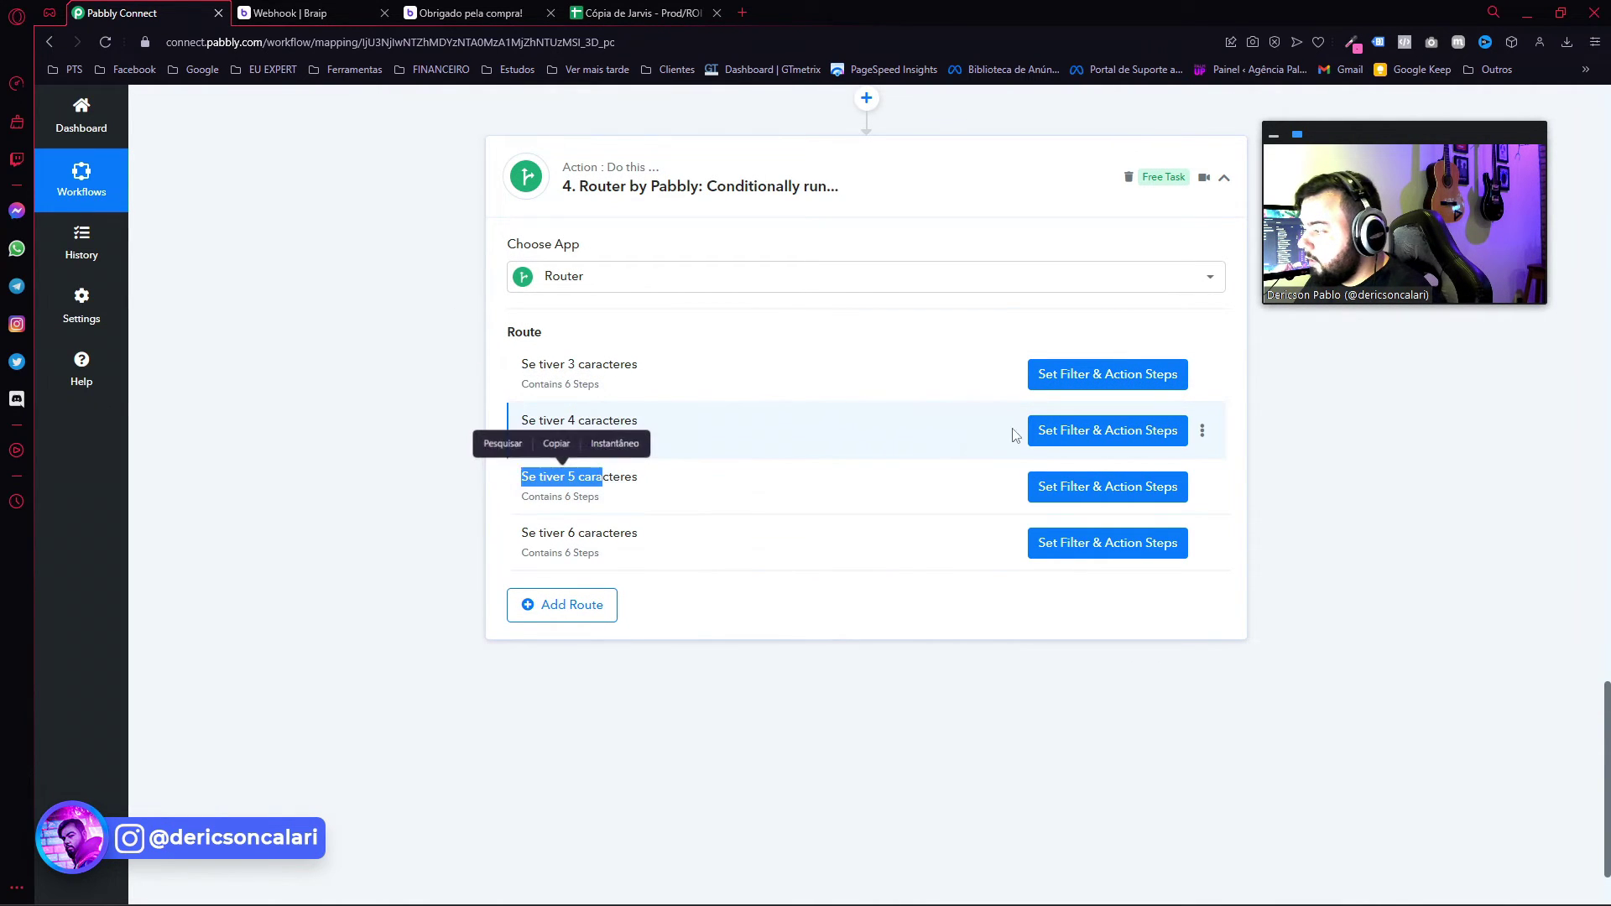
{"action": "left_click", "coordinate": [1063, 433]}
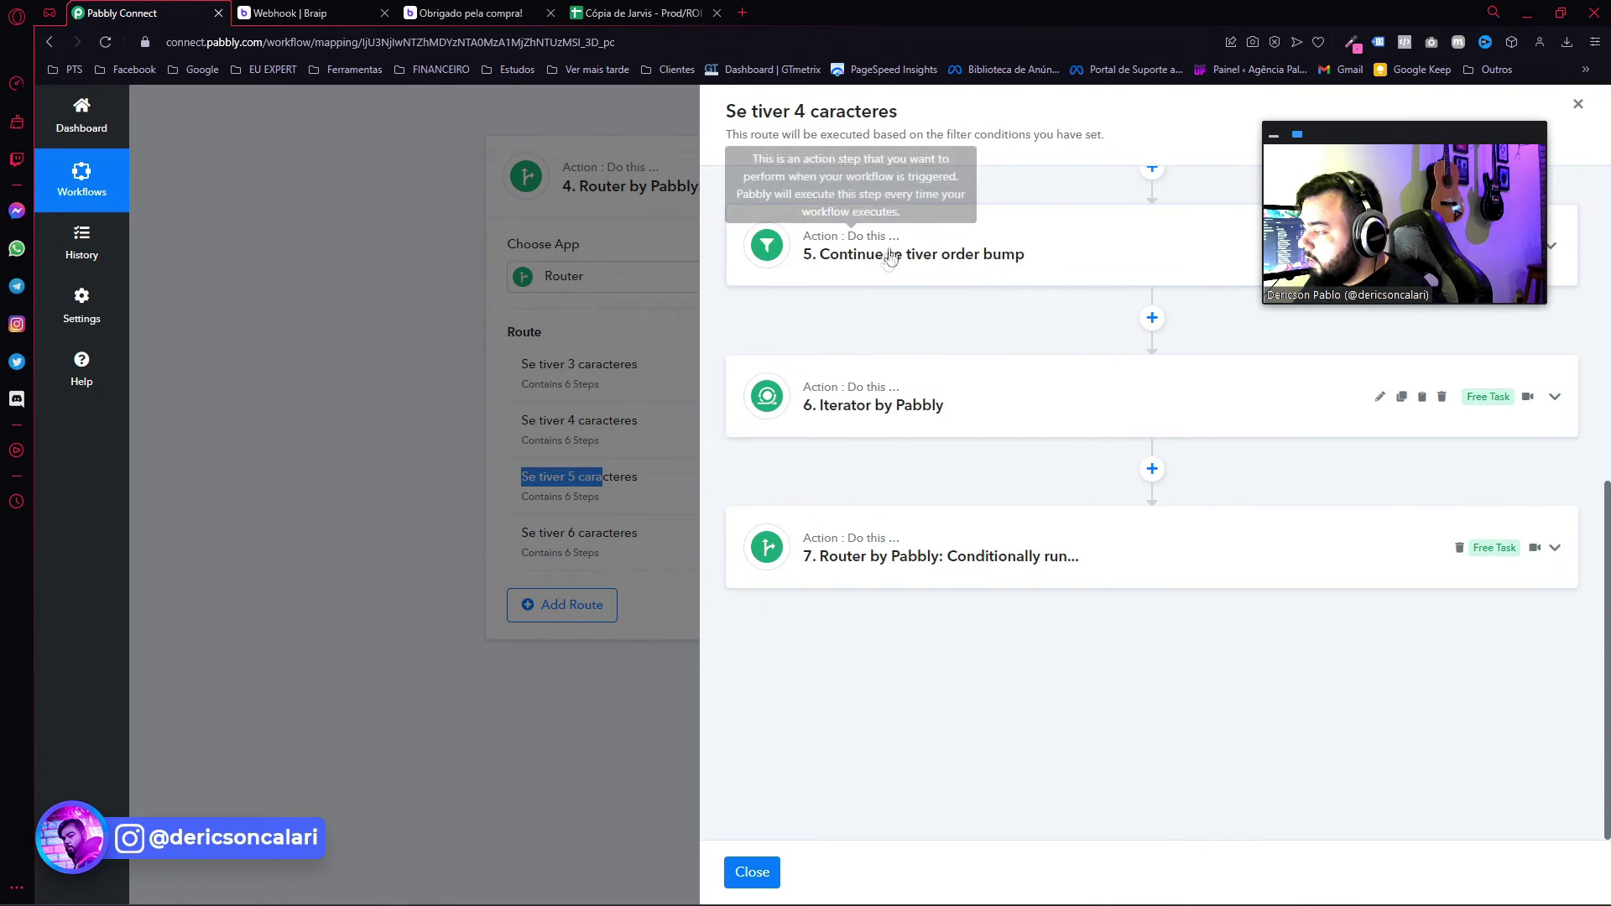
{"action": "scroll", "coordinate": [891, 258], "scroll_direction": "up", "scroll_amount": 7}
{"action": "left_click", "coordinate": [910, 244]}
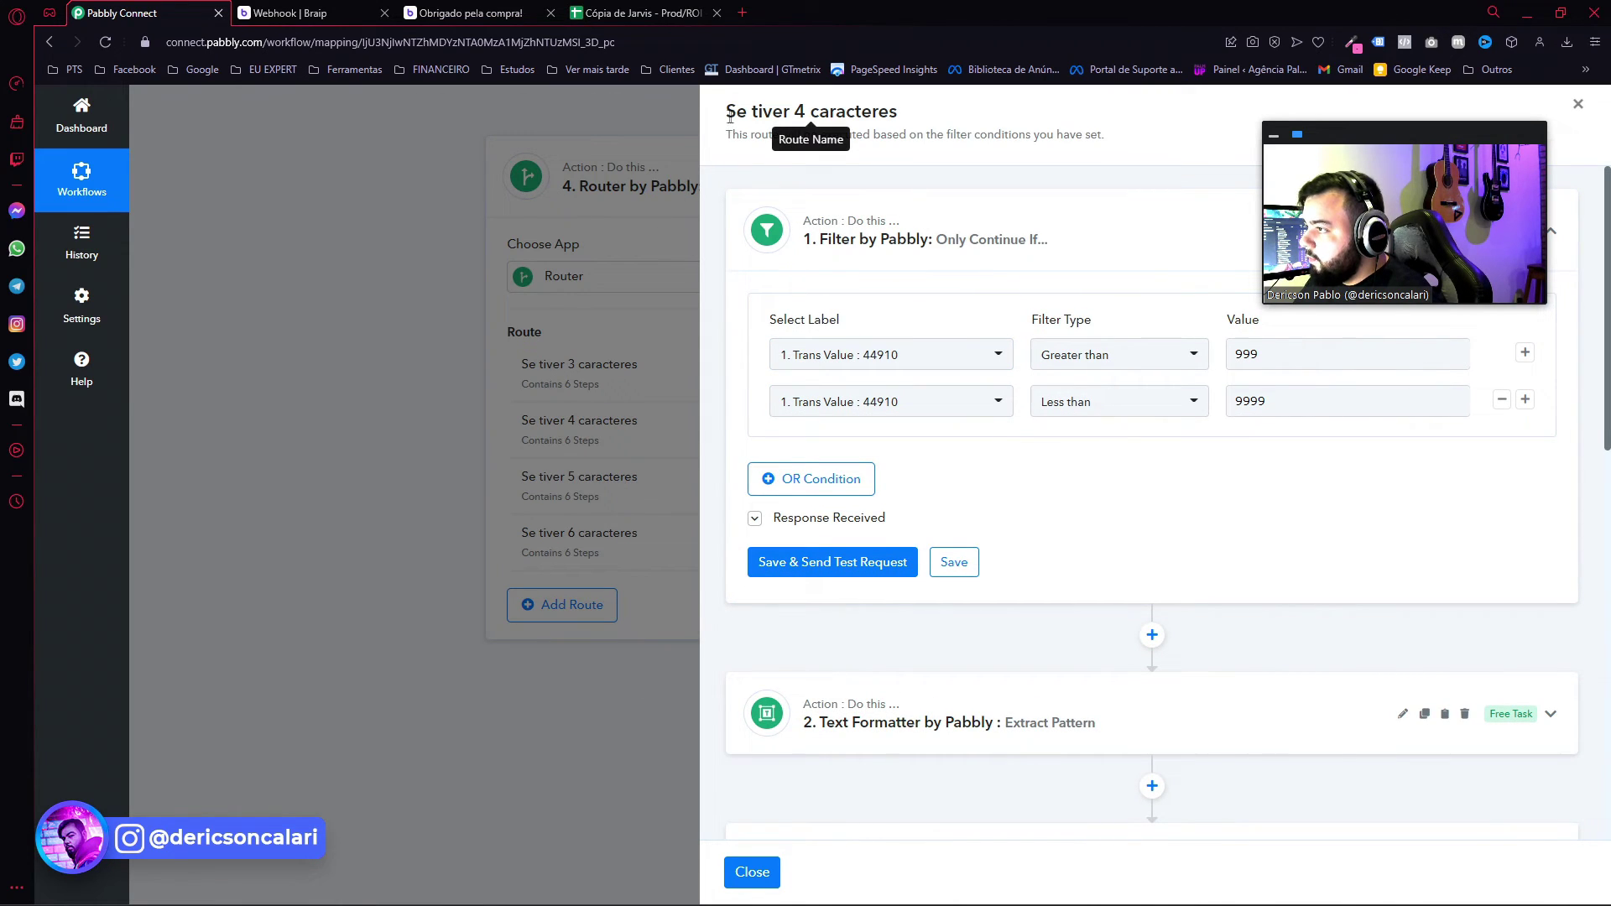
{"action": "left_click", "coordinate": [827, 361]}
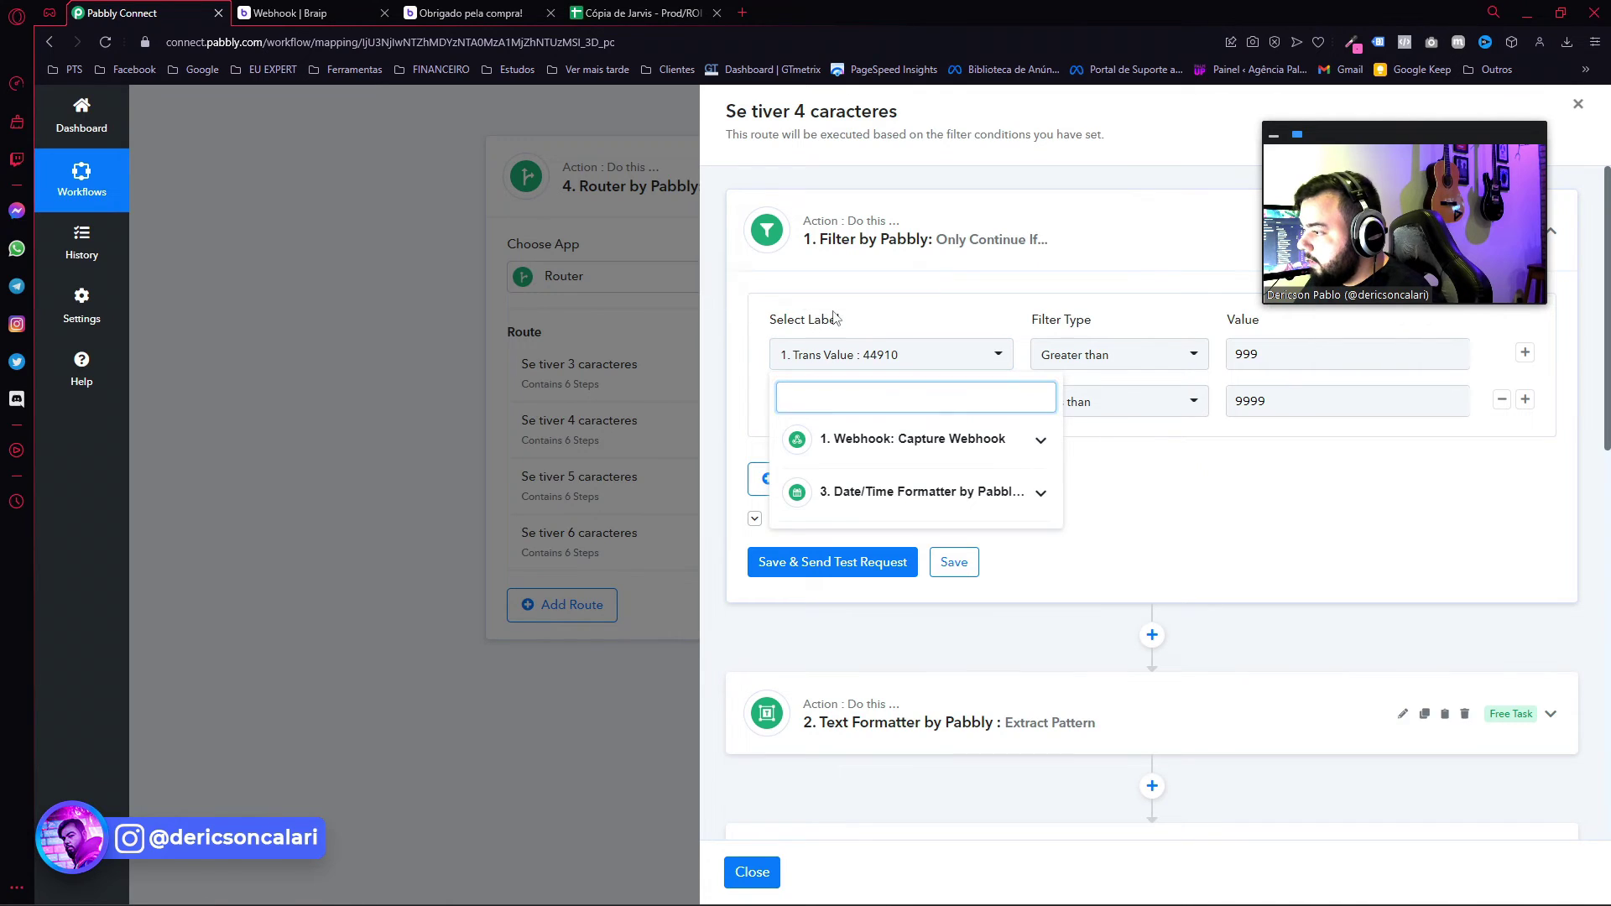
Examine the order bump filter, Iterator and nested Router steps of the Se tiver 4 caracteres route.
{"action": "scroll", "coordinate": [792, 657], "scroll_direction": "down", "scroll_amount": 7}
{"action": "left_click", "coordinate": [903, 592]}
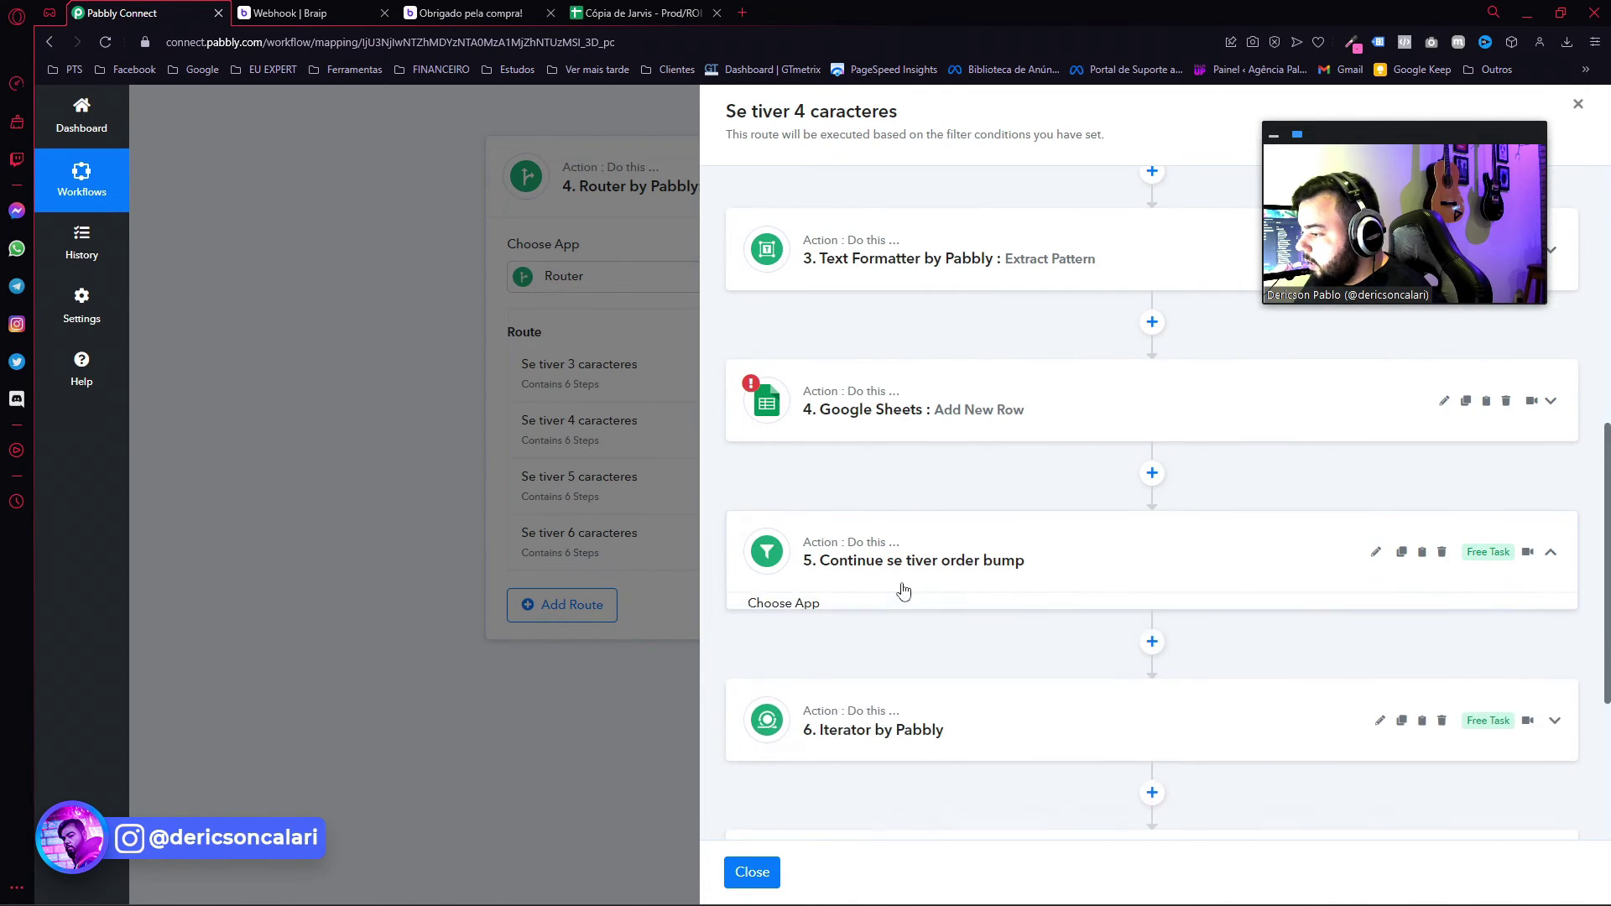
{"action": "scroll", "coordinate": [923, 671], "scroll_direction": "down", "scroll_amount": 5}
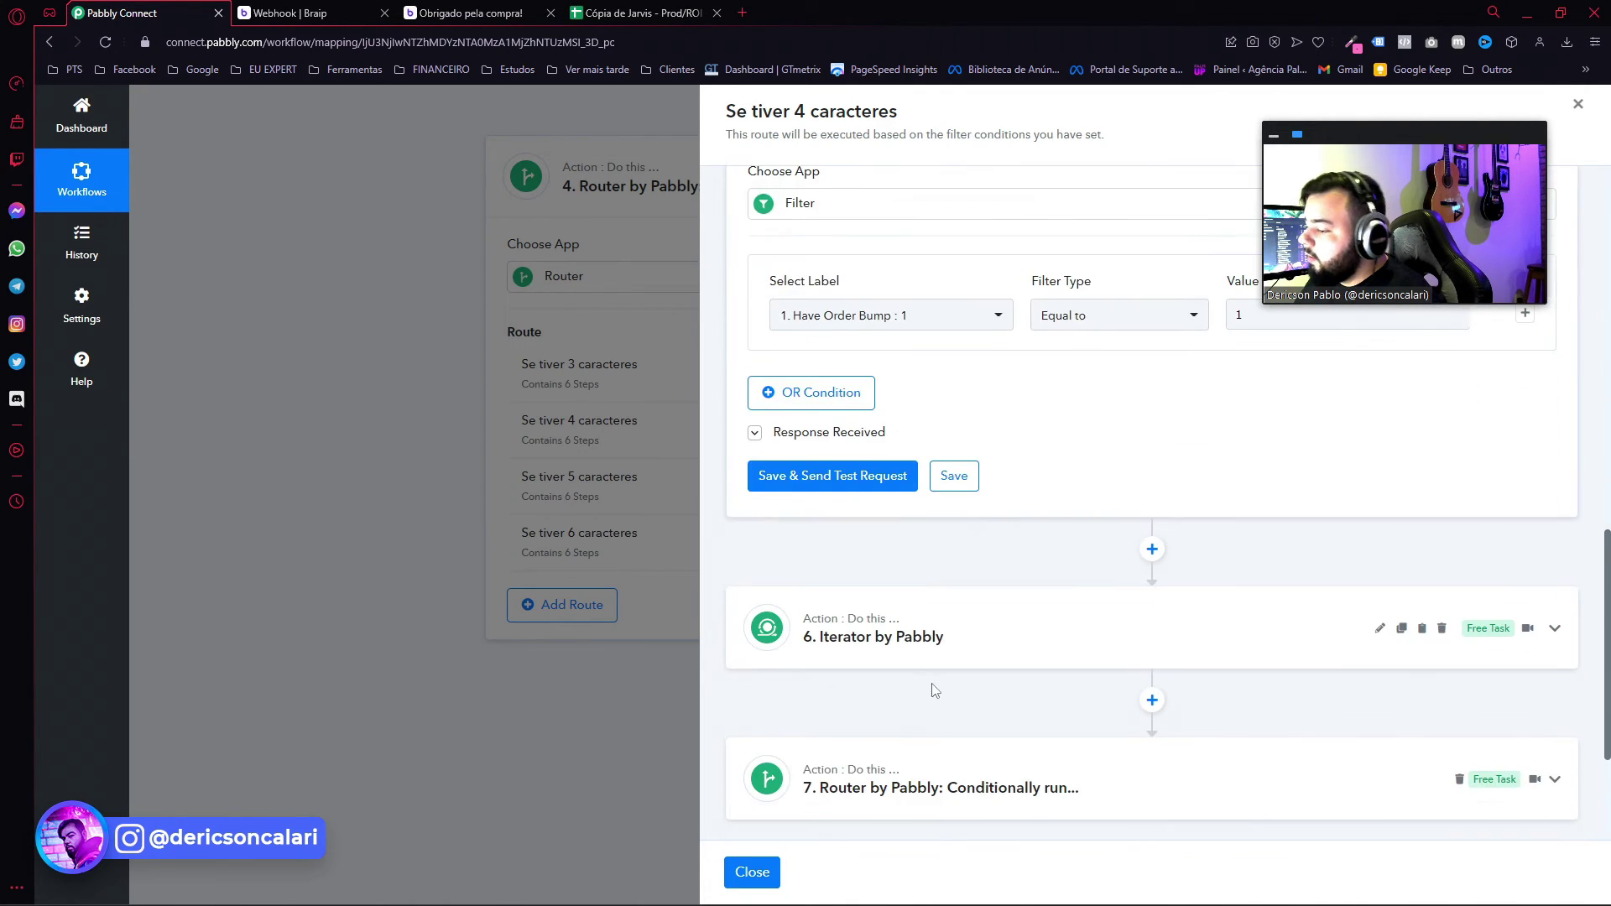
{"action": "left_click", "coordinate": [852, 453]}
{"action": "scroll", "coordinate": [937, 664], "scroll_direction": "down", "scroll_amount": 2}
{"action": "left_click", "coordinate": [881, 422]}
{"action": "scroll", "coordinate": [1282, 631], "scroll_direction": "down", "scroll_amount": 2}
{"action": "scroll", "coordinate": [1282, 631], "scroll_direction": "down", "scroll_amount": 4}
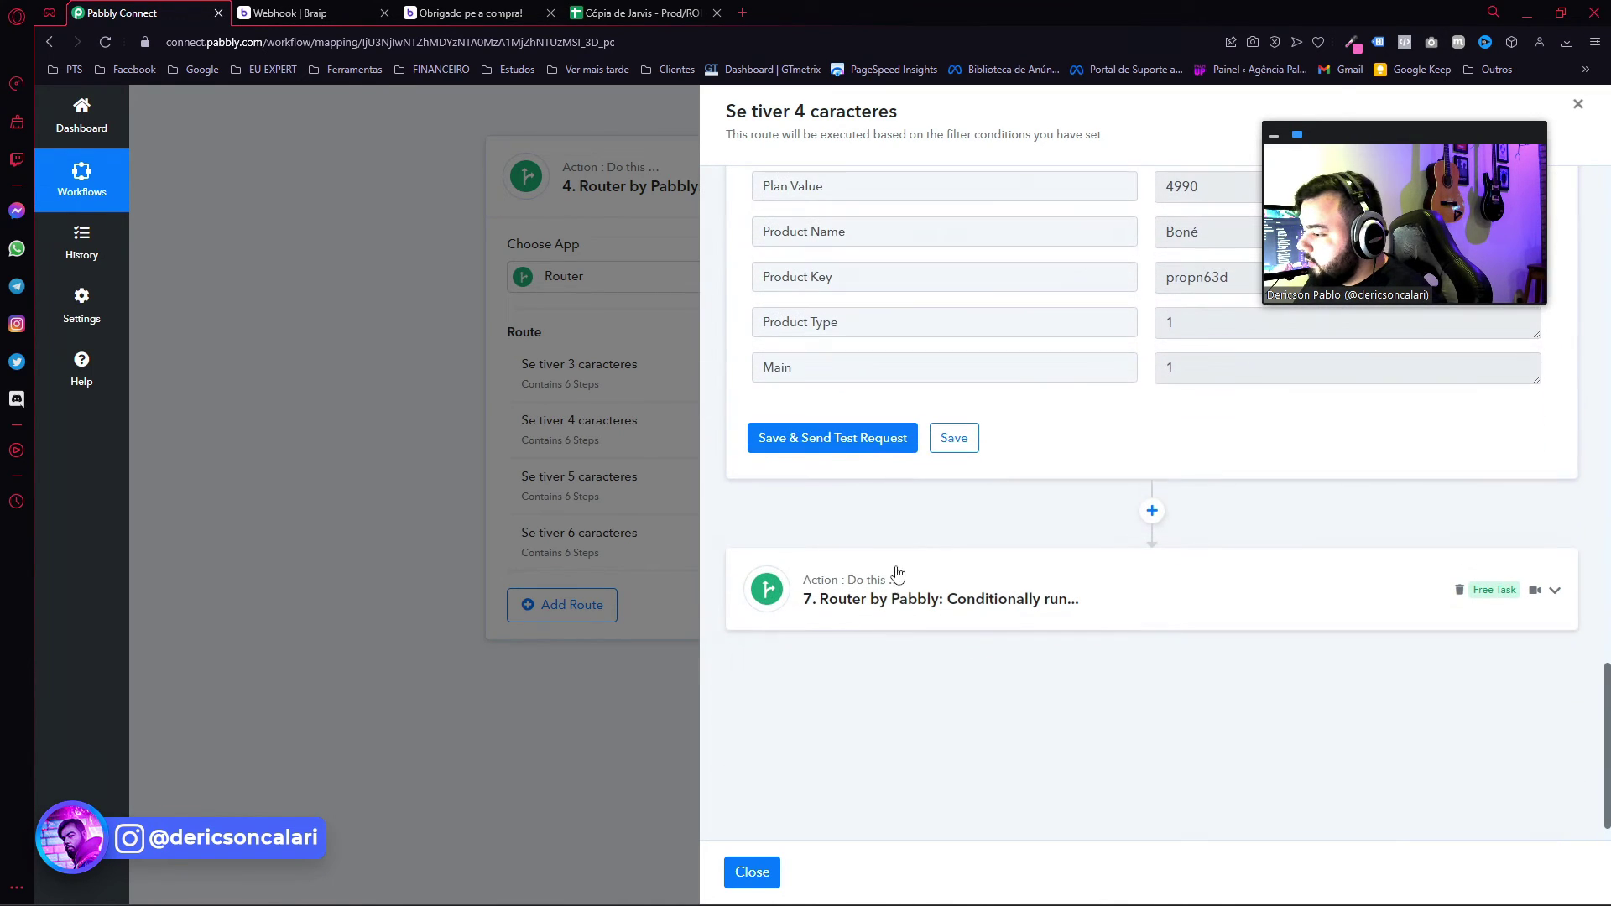
{"action": "left_click", "coordinate": [897, 587]}
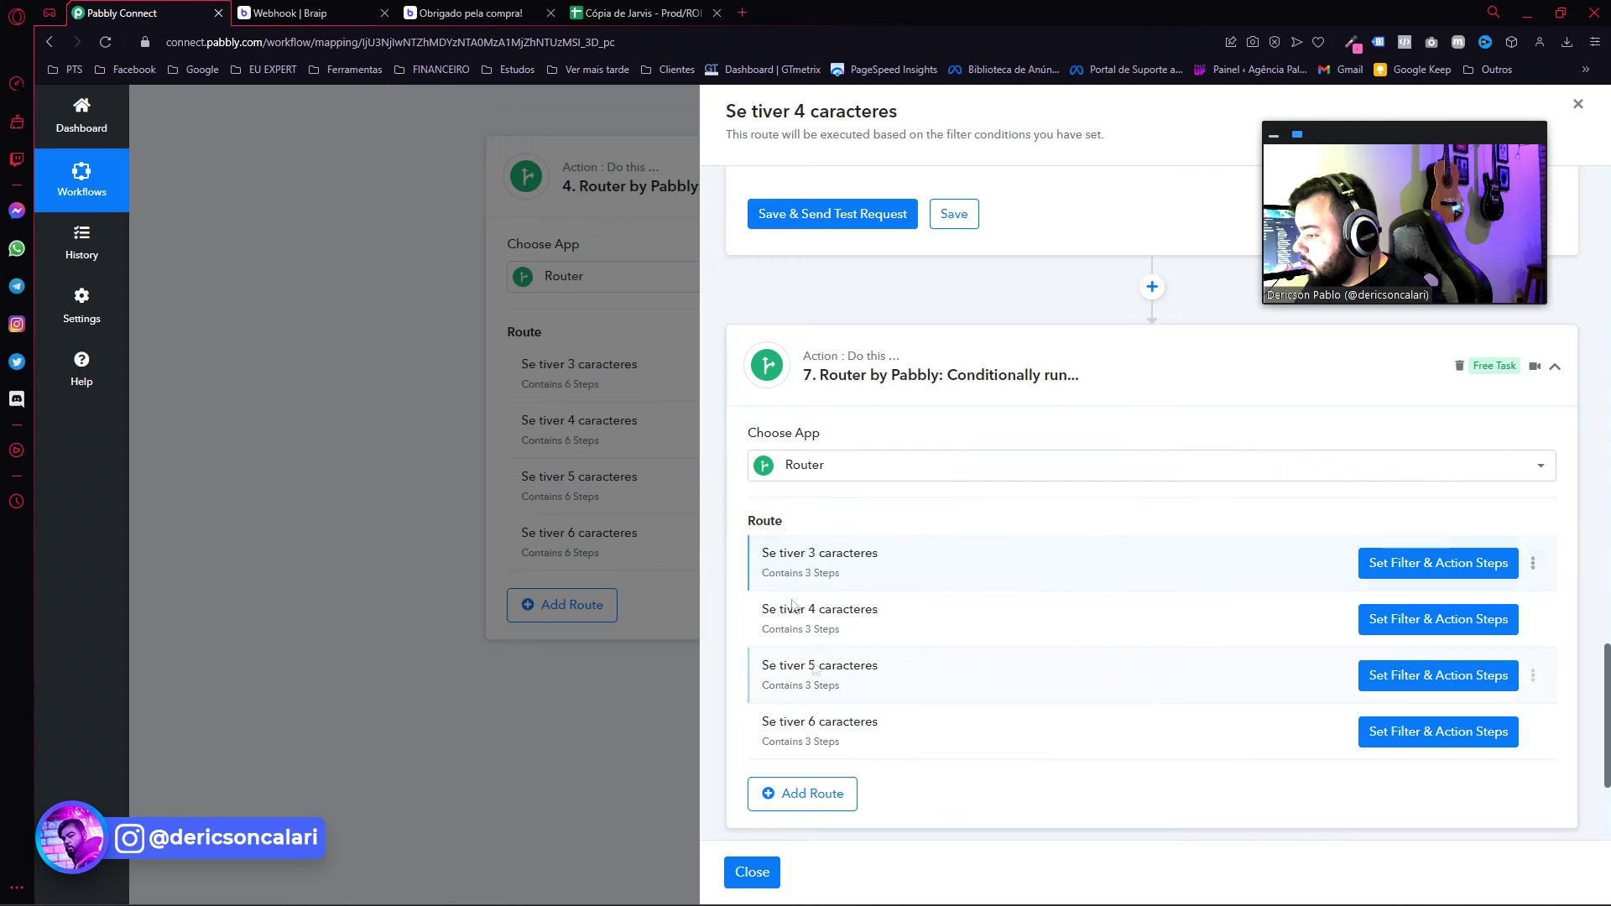
Close the Se tiver 4 caracteres route and review the main workflow steps back up to the Webhook by Pabbly trigger.
{"action": "left_click", "coordinate": [1579, 104]}
{"action": "scroll", "coordinate": [385, 462], "scroll_direction": "up", "scroll_amount": 3}
{"action": "scroll", "coordinate": [363, 428], "scroll_direction": "down", "scroll_amount": 4}
{"action": "scroll", "coordinate": [385, 471], "scroll_direction": "up", "scroll_amount": 6}
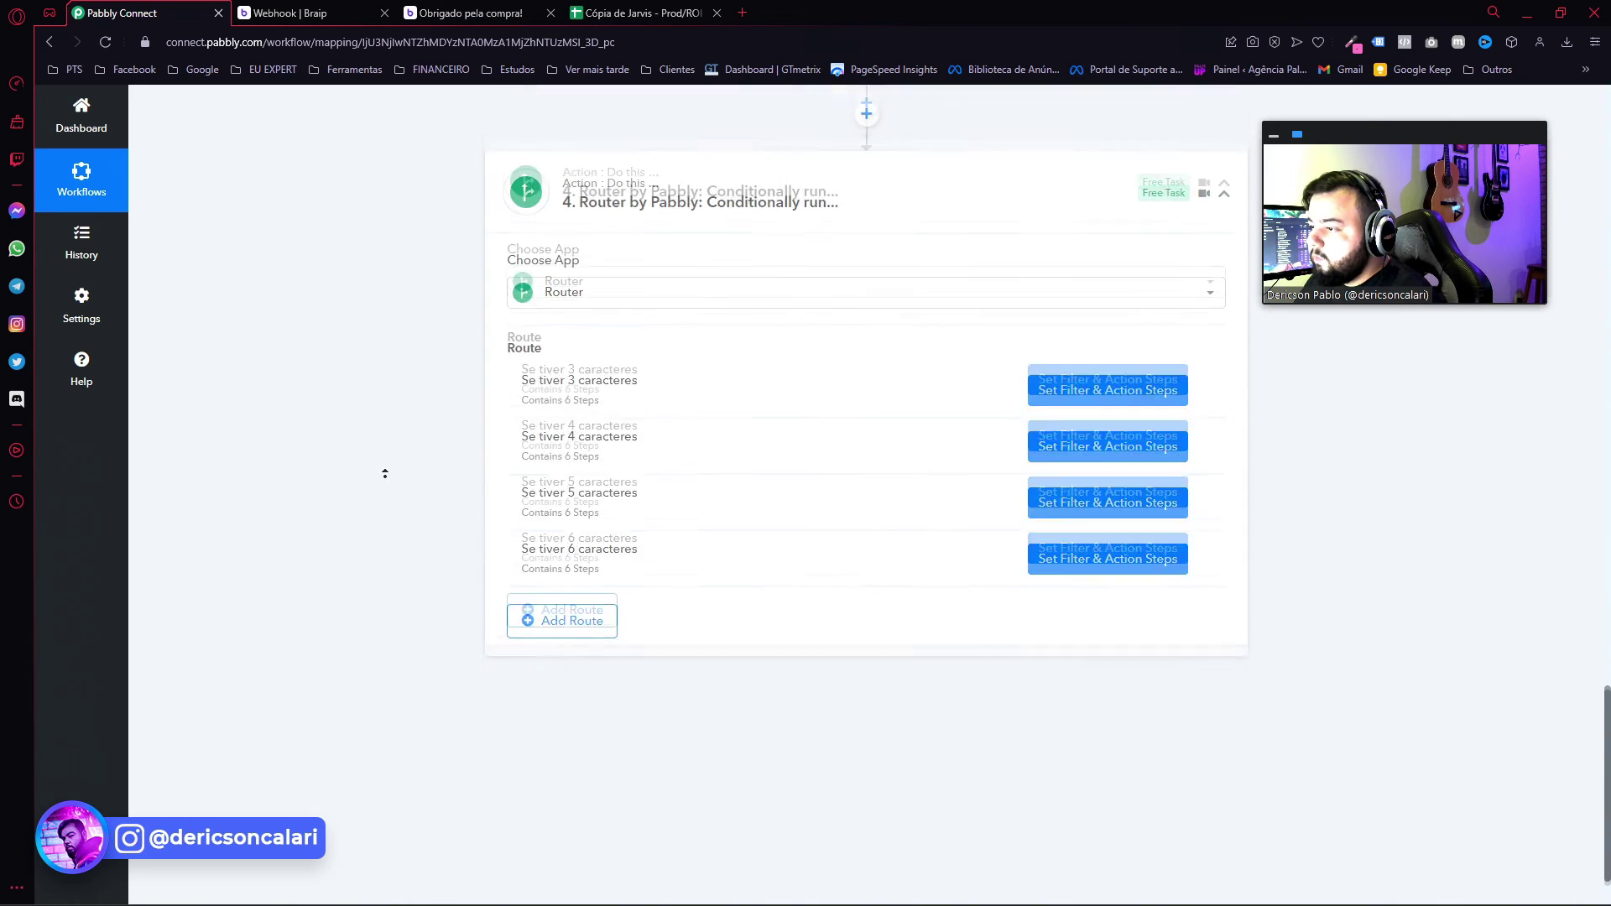
{"action": "scroll", "coordinate": [376, 389], "scroll_direction": "up", "scroll_amount": 4}
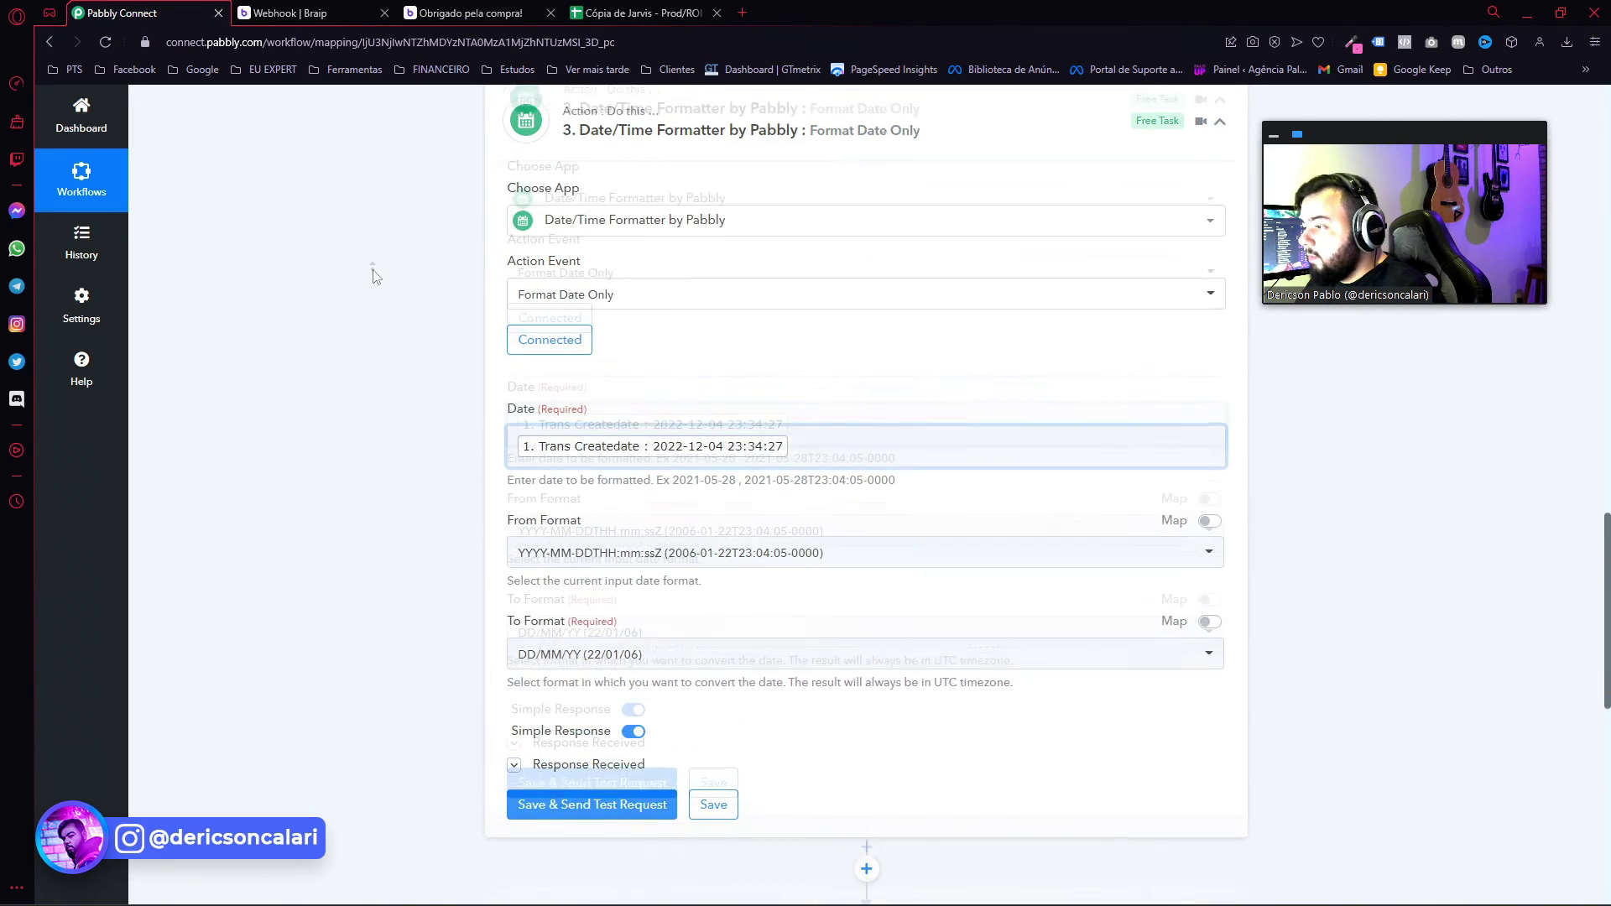
{"action": "scroll", "coordinate": [374, 511], "scroll_direction": "up", "scroll_amount": 4}
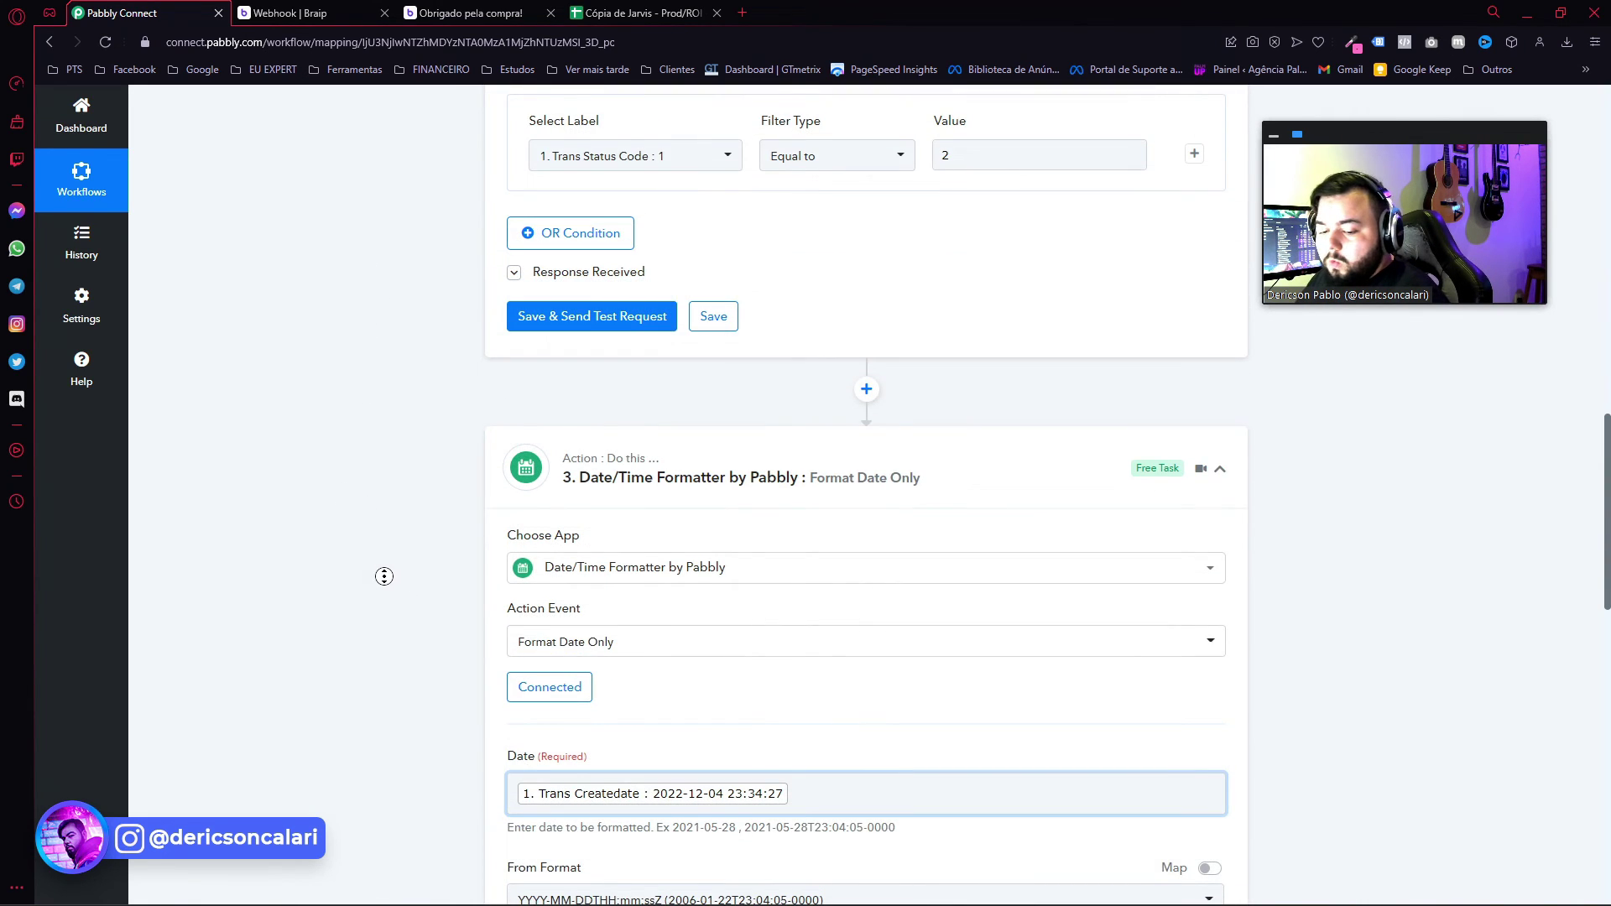
{"action": "scroll", "coordinate": [383, 577], "scroll_direction": "up", "scroll_amount": 15}
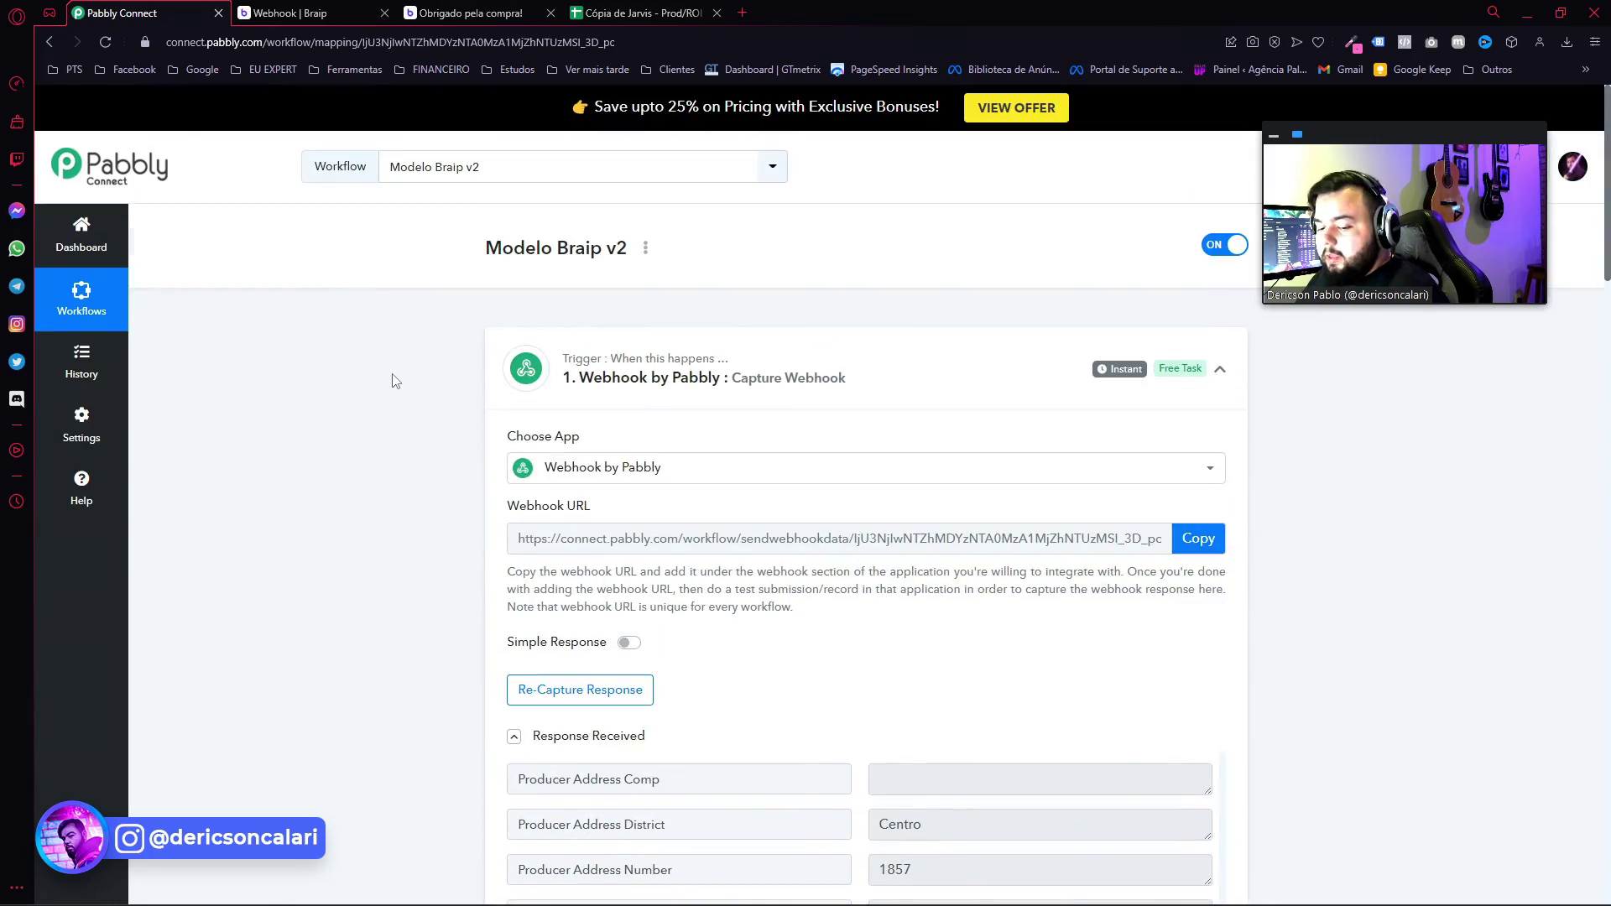